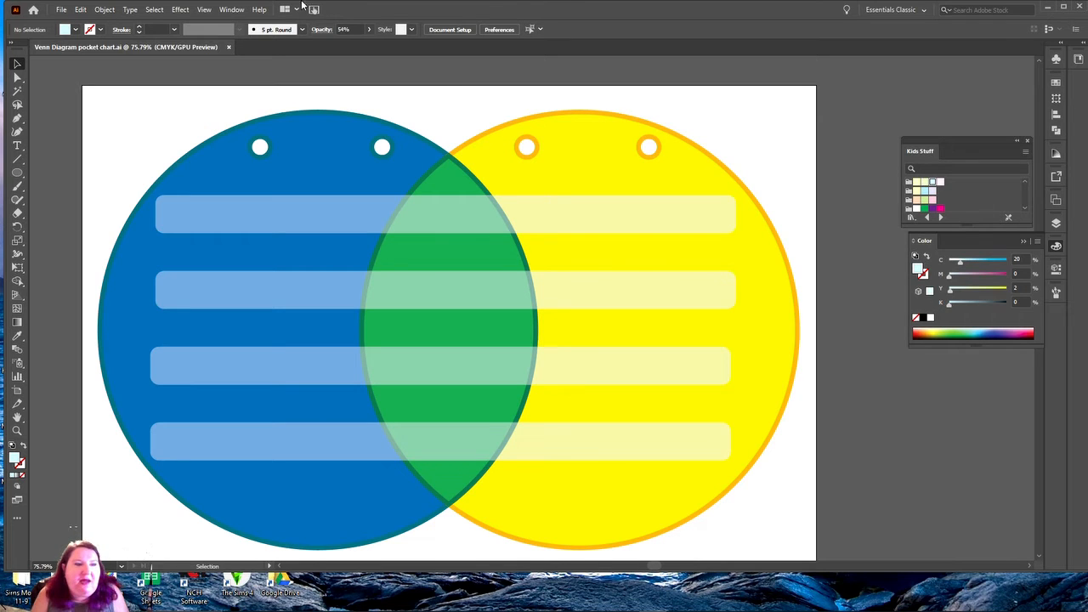
- Create a new 12 x 12 in print document with one artboard in CMYK color mode at 300 ppi
left_click(79, 10)
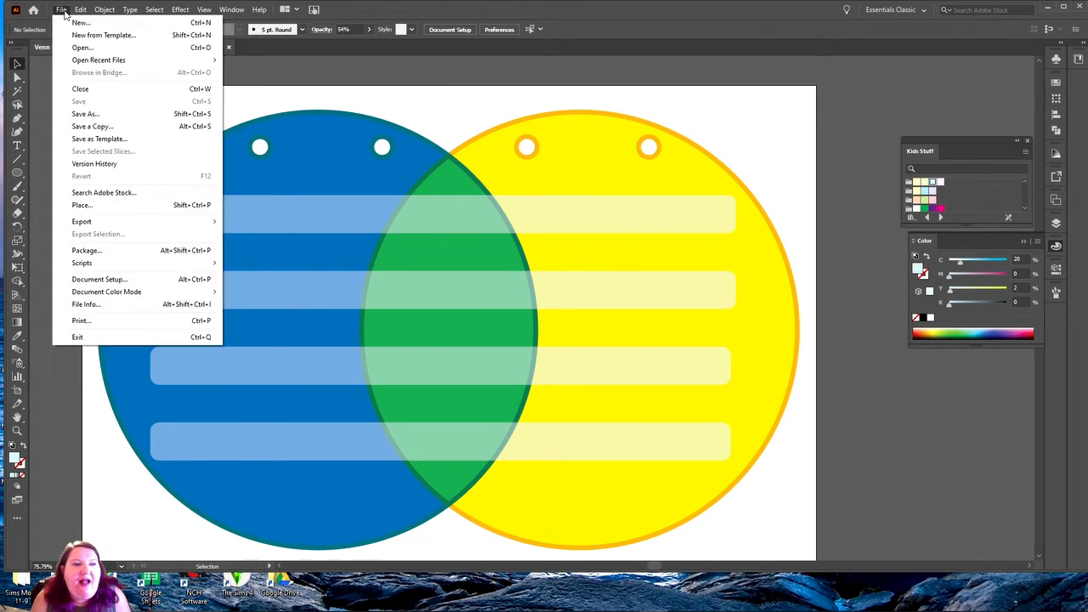
left_click(70, 23)
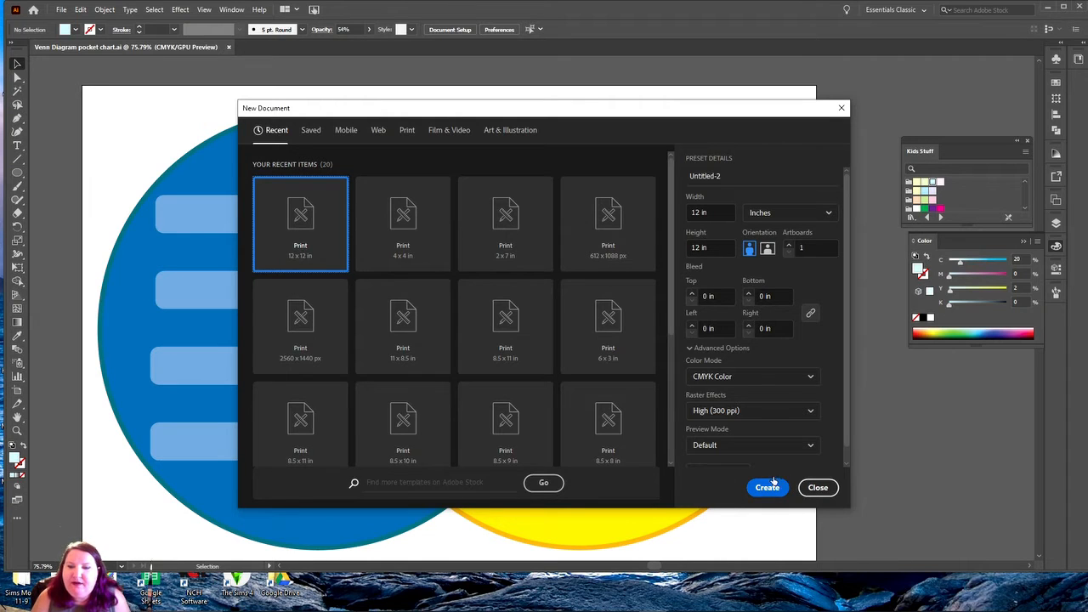
left_click(814, 488)
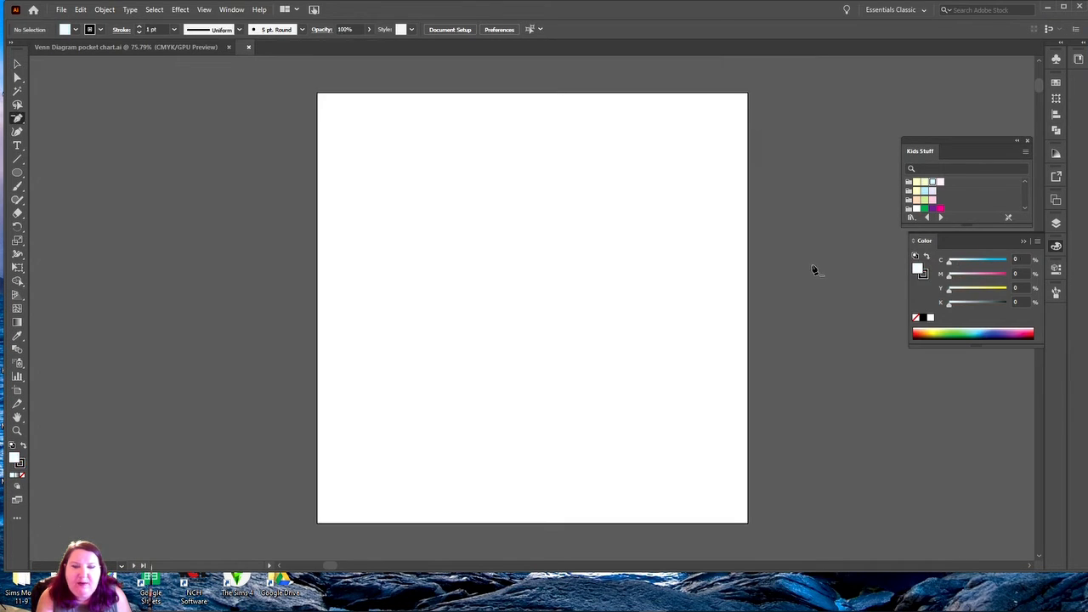
key("ctrl+equal")
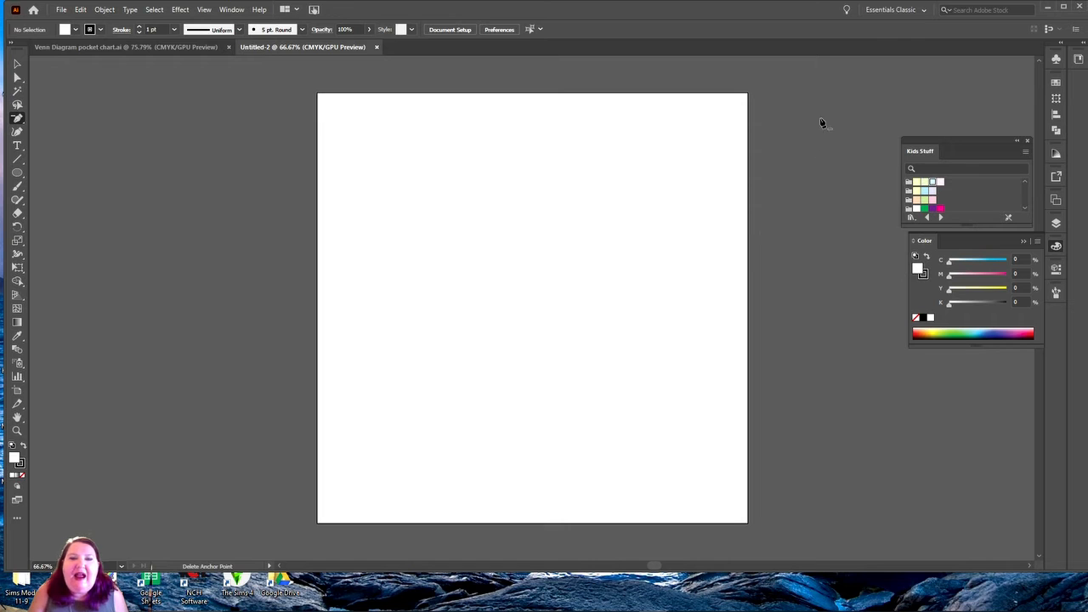
mouse_move(598, 8)
left_mouse_down()
mouse_move(587, 9)
mouse_move(597, 9)
left_mouse_up()
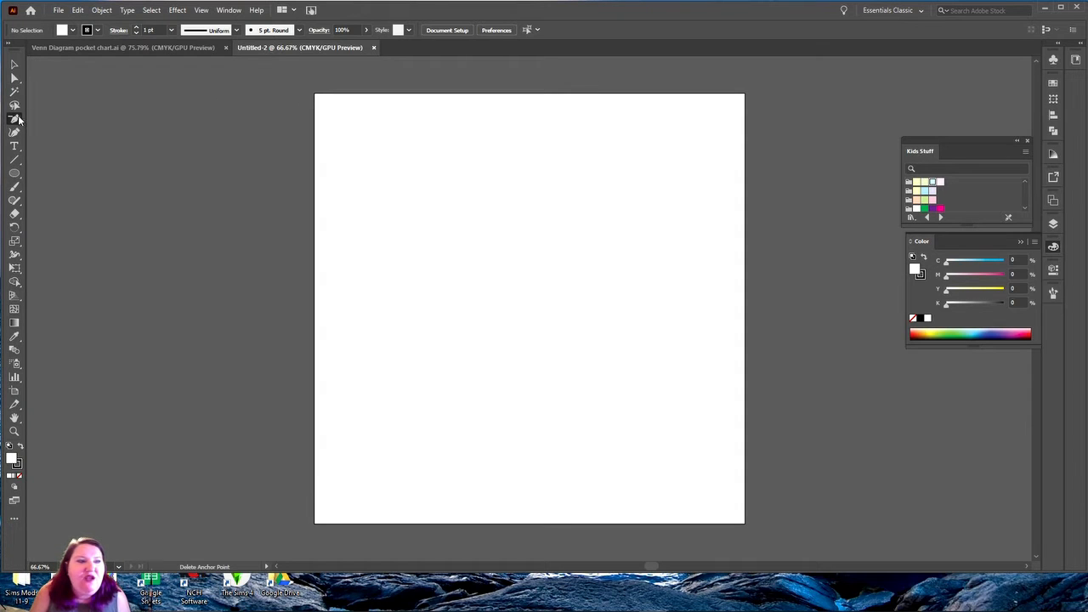
- Create a three-sided polygon with a 0.6944 in radius near the upper middle of the artboard
left_click(15, 173)
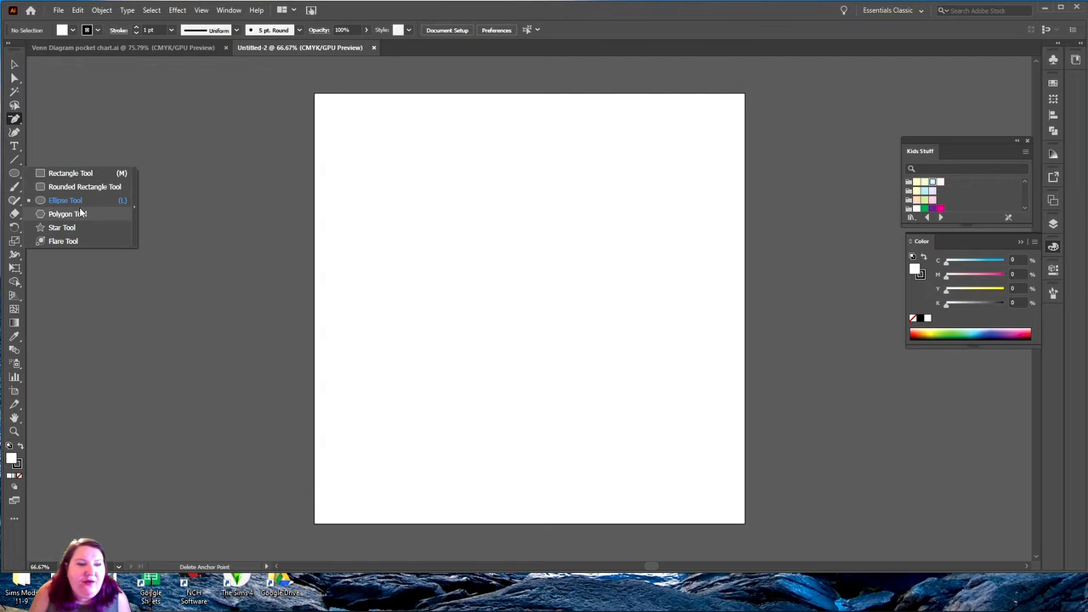
left_click(66, 214)
left_click(496, 133)
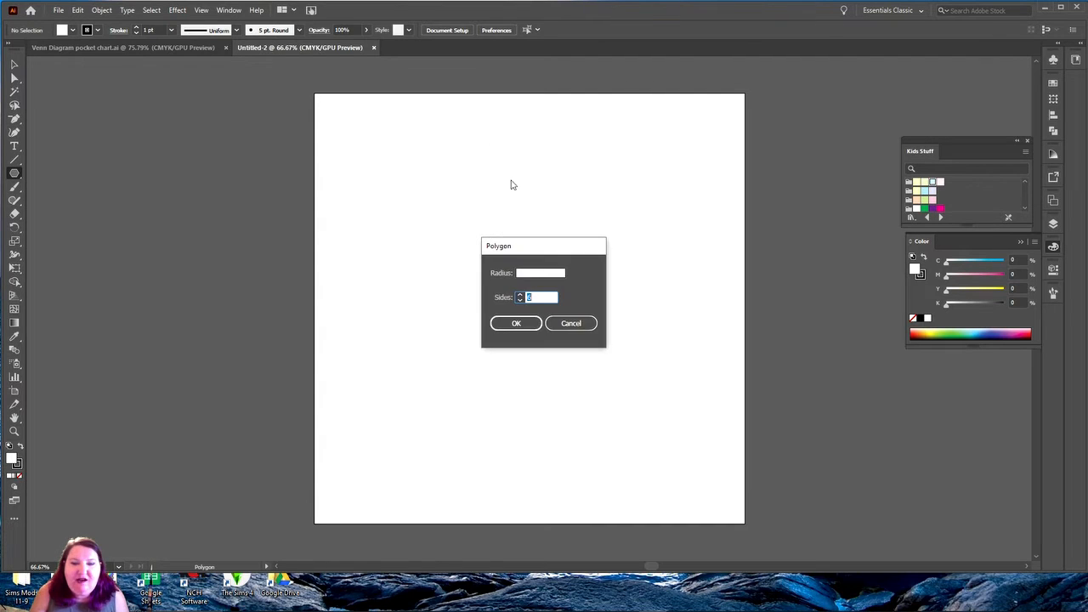
type("3")
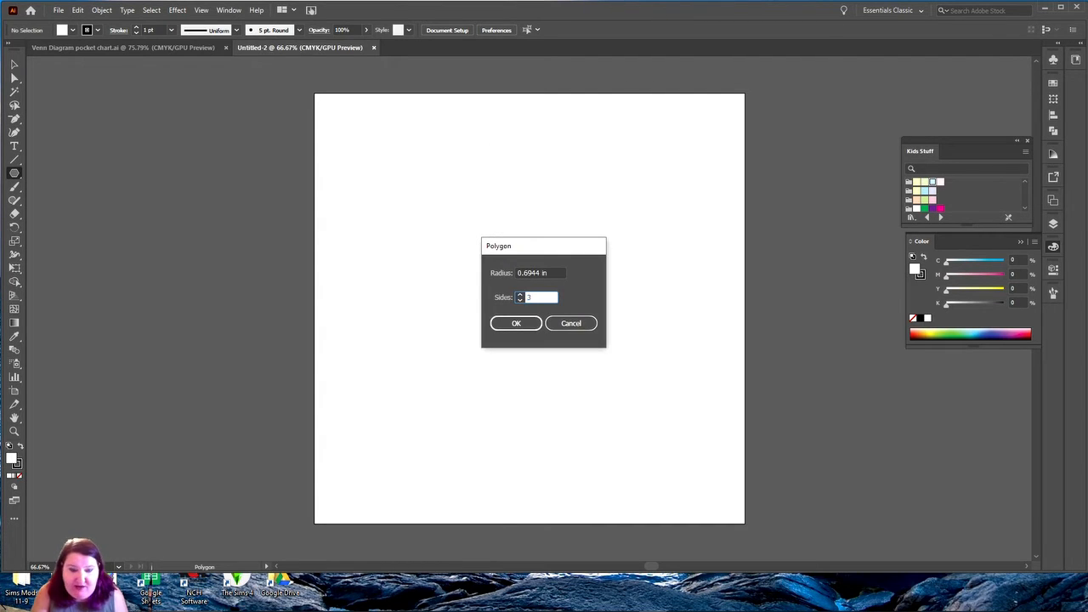
left_click(515, 326)
- Enlarge the triangle to about 3.36 in wide by 2.91 in high and place it near the artboard's upper edge
left_click(13, 65)
left_click_drag(503, 128, 629, 227)
left_click_drag(576, 195, 538, 182)
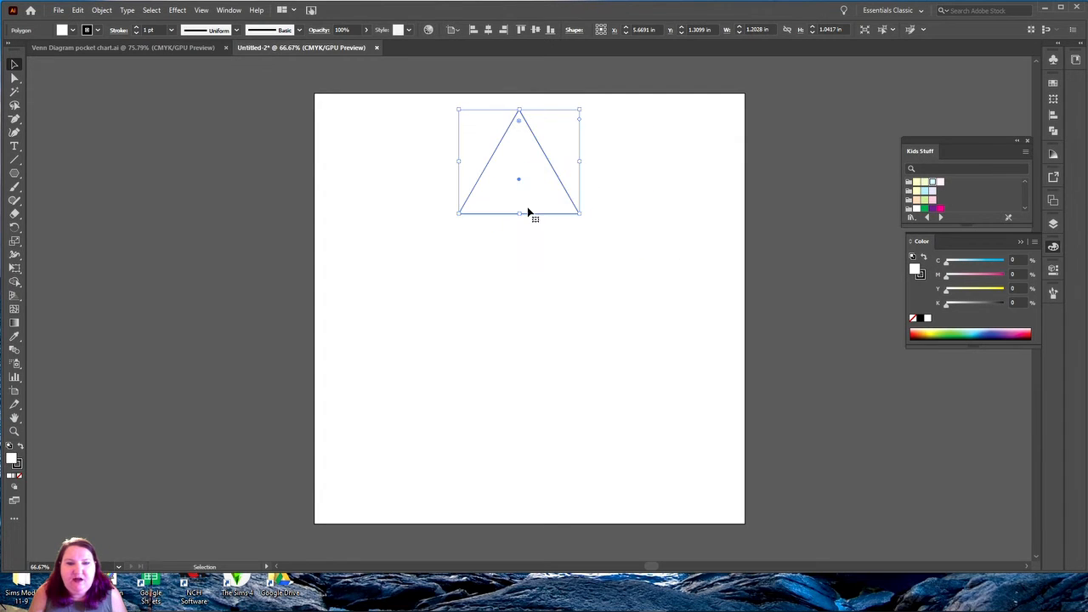
left_click(583, 161)
left_click(546, 165)
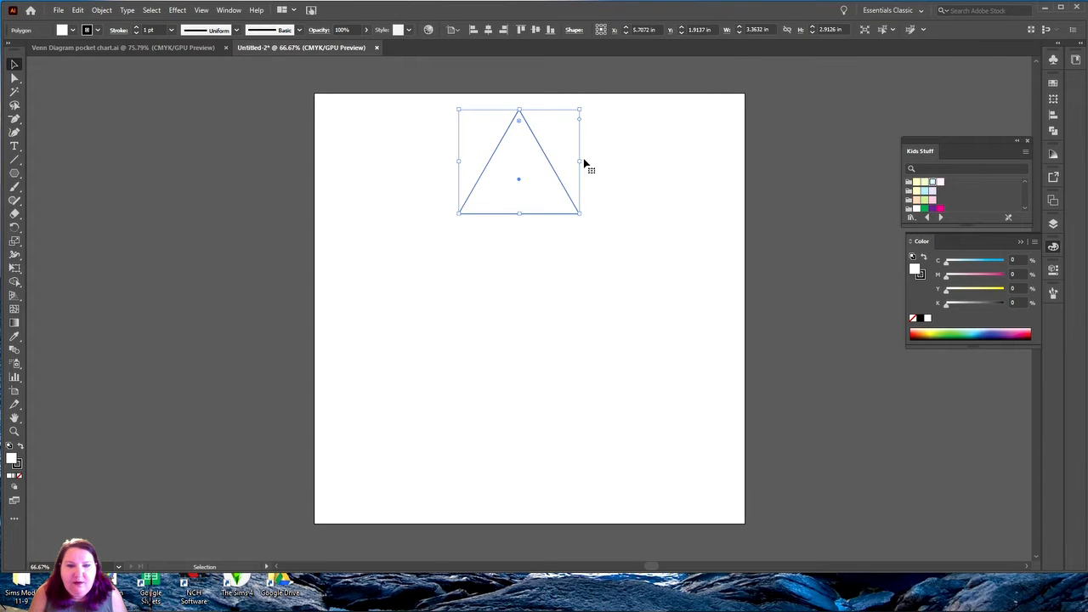
- Stretch the triangle sideways into a roof about 7.88 in wide and center it horizontally on the artboard
left_click_drag(580, 162, 677, 161)
left_click(458, 159)
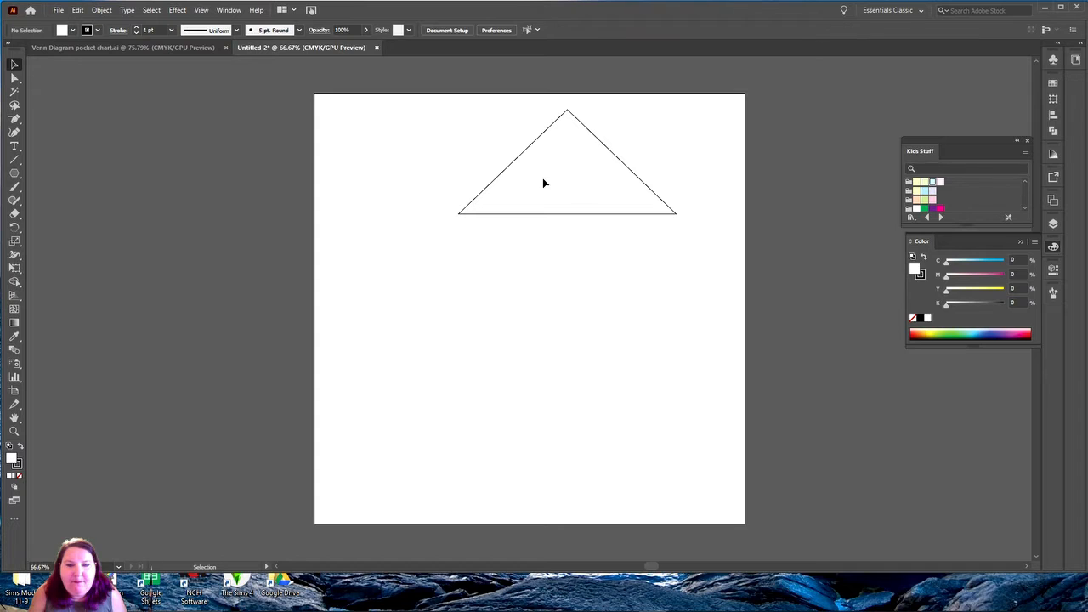
left_click(519, 167)
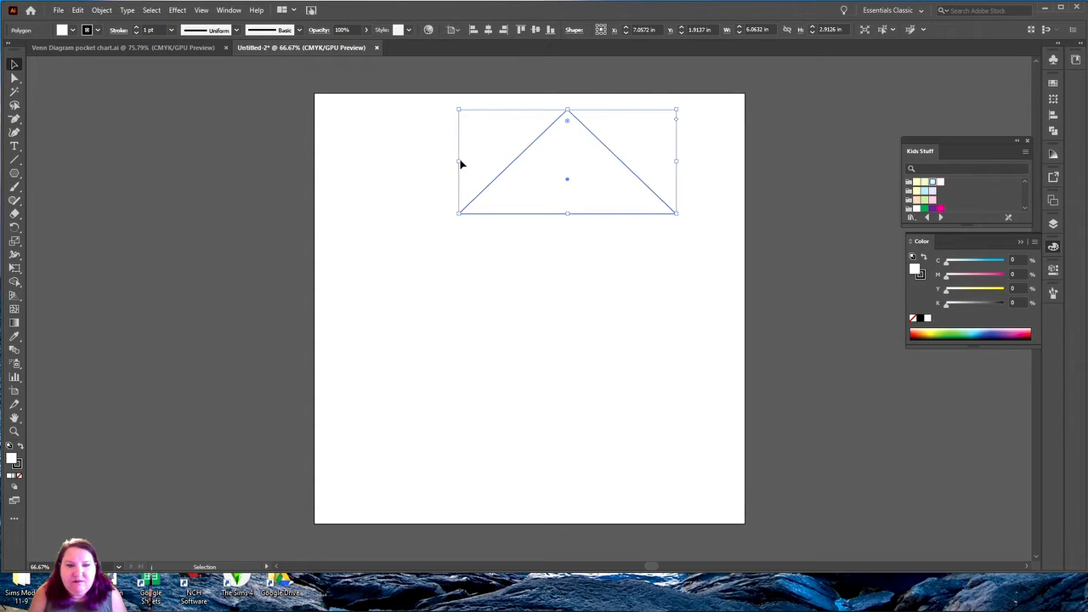
left_click_drag(459, 162, 393, 161)
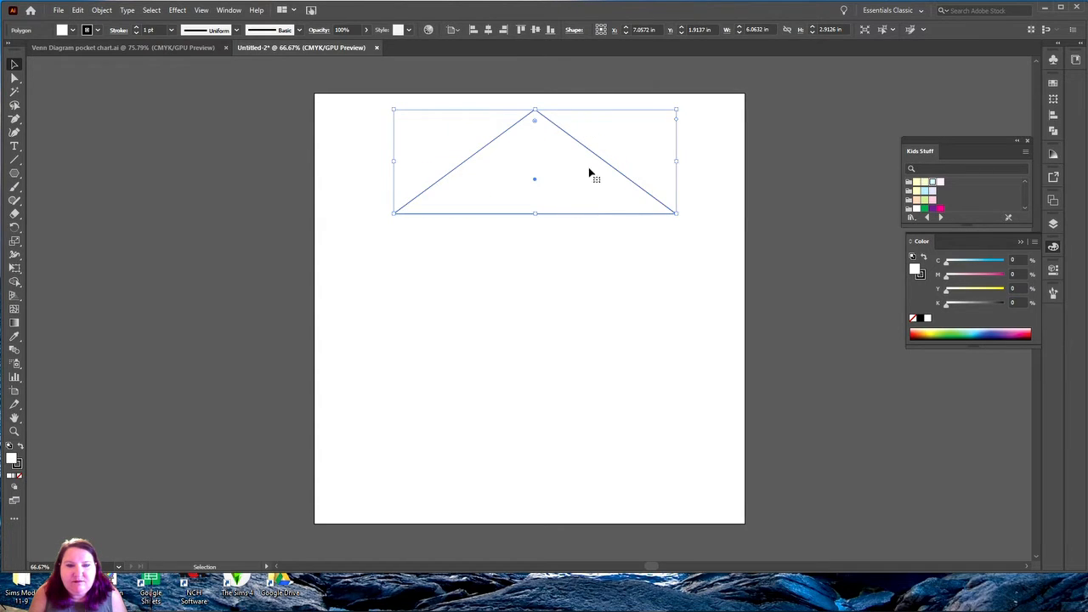
left_click_drag(573, 168, 573, 167)
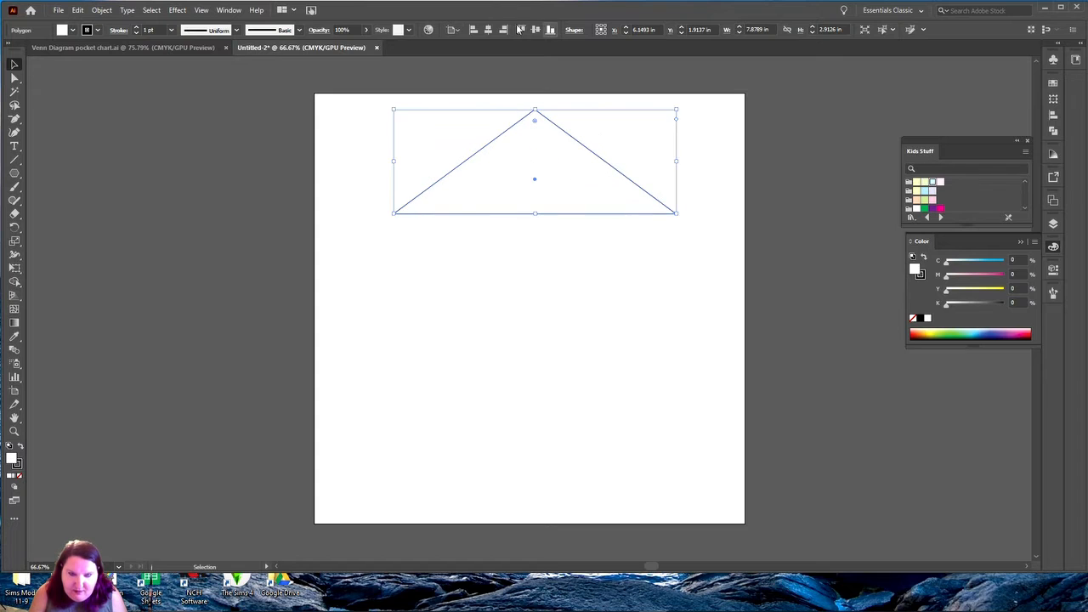
left_click(488, 29)
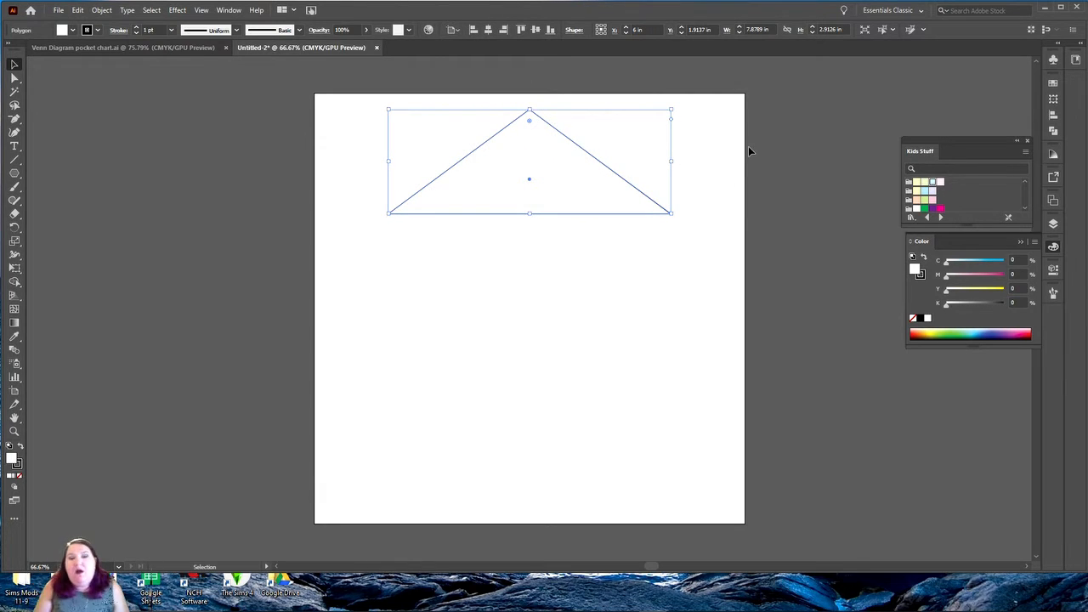
- Undo a trial rounding of all the triangle's corners and round only its apex to a radius of about 0.33 in
left_click_drag(528, 121, 530, 129)
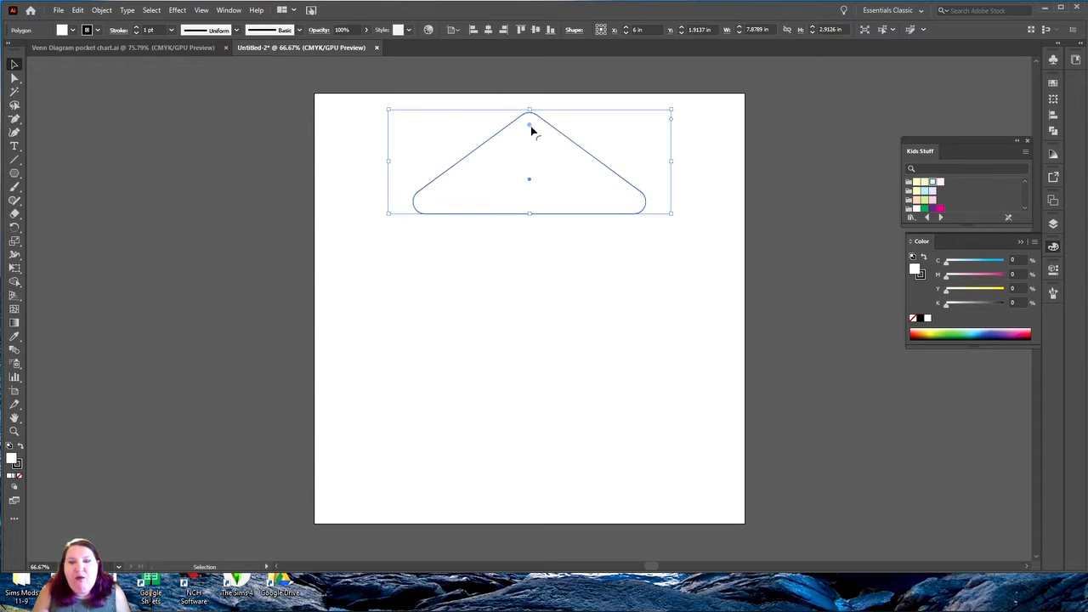
key("ctrl+z")
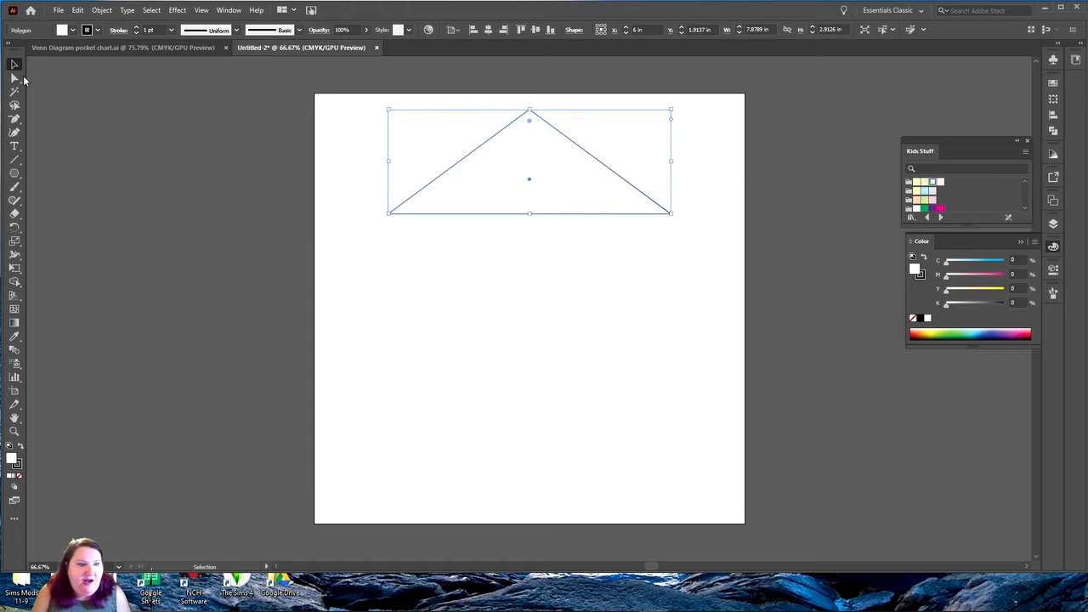
left_click(14, 78)
left_click(530, 112)
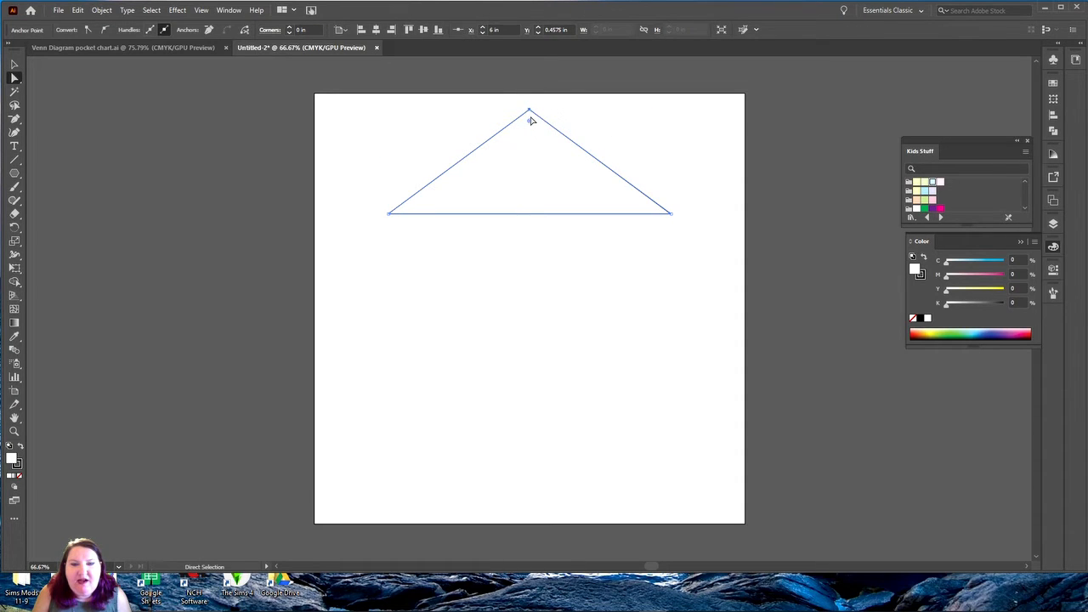
left_click_drag(530, 121, 530, 128)
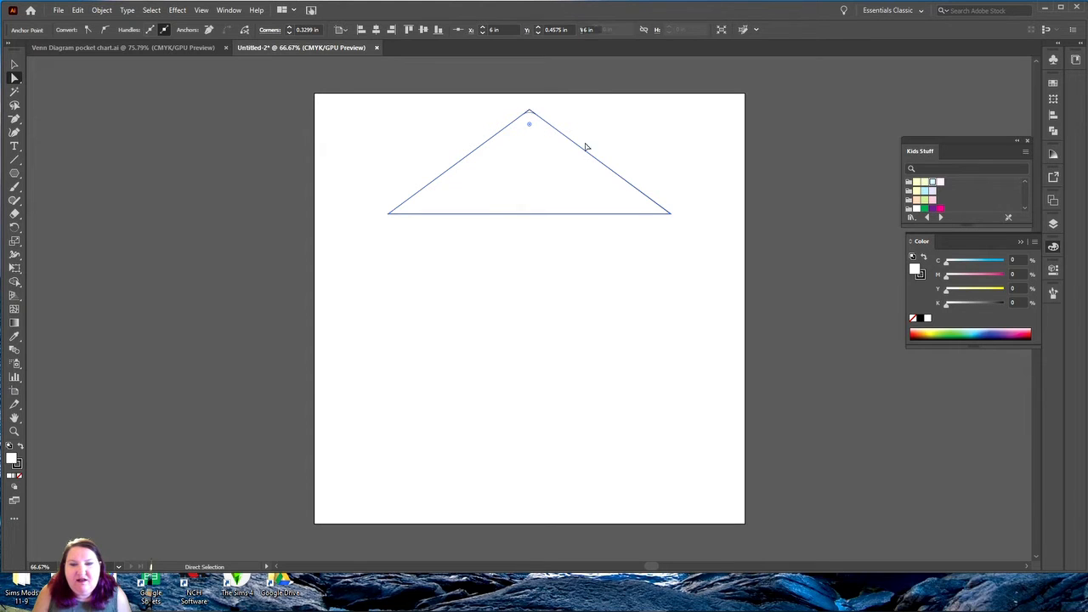
left_click(680, 146)
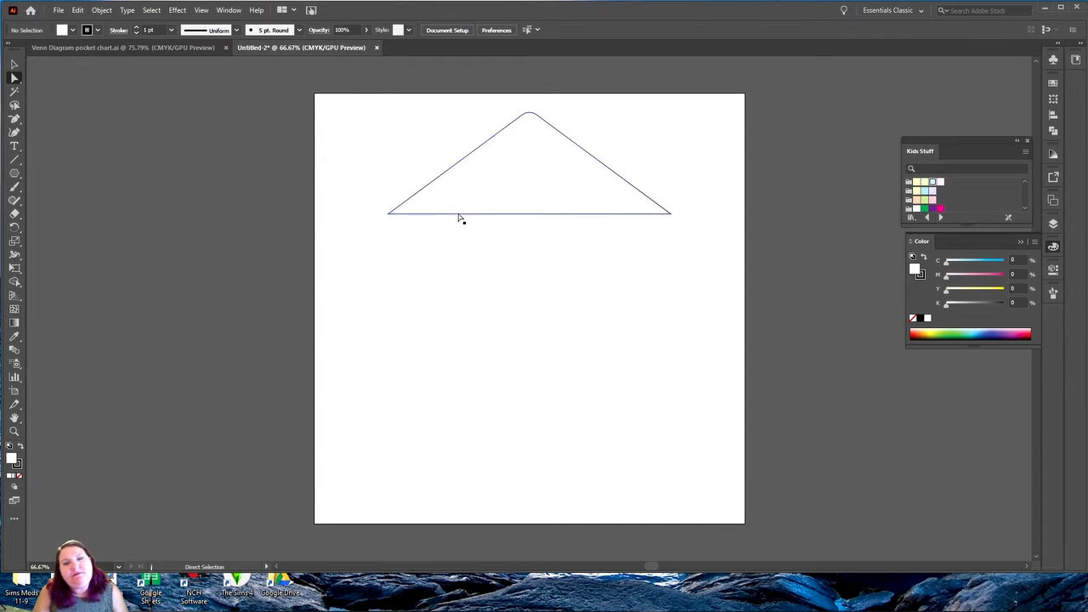
- Try converting the roof's lower-left anchor to a smooth point and rounding that corner, and undo both changes
left_click(391, 214)
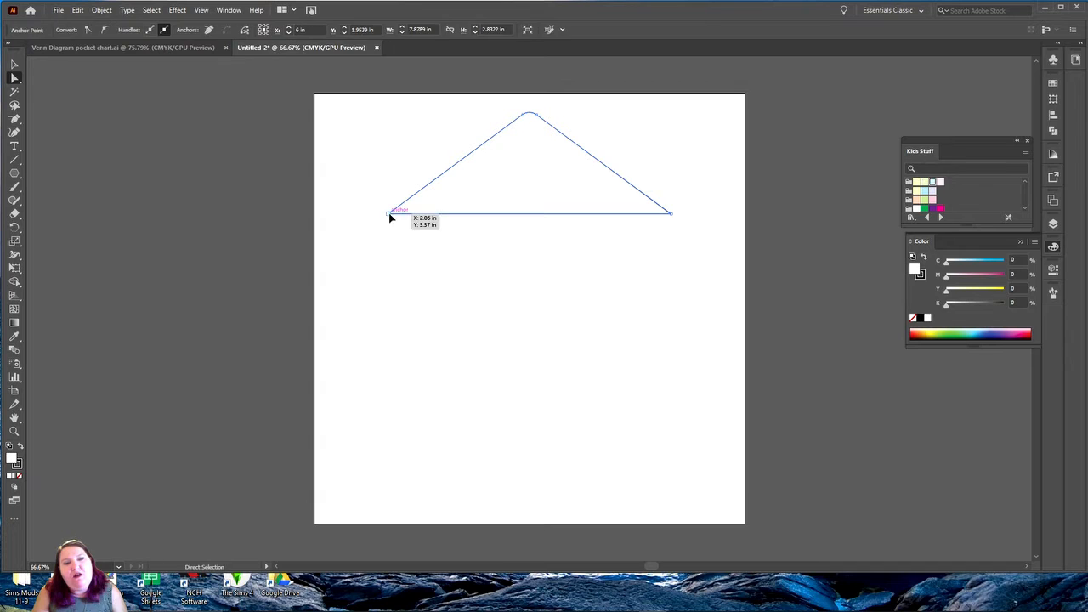
left_click_drag(388, 213, 389, 213)
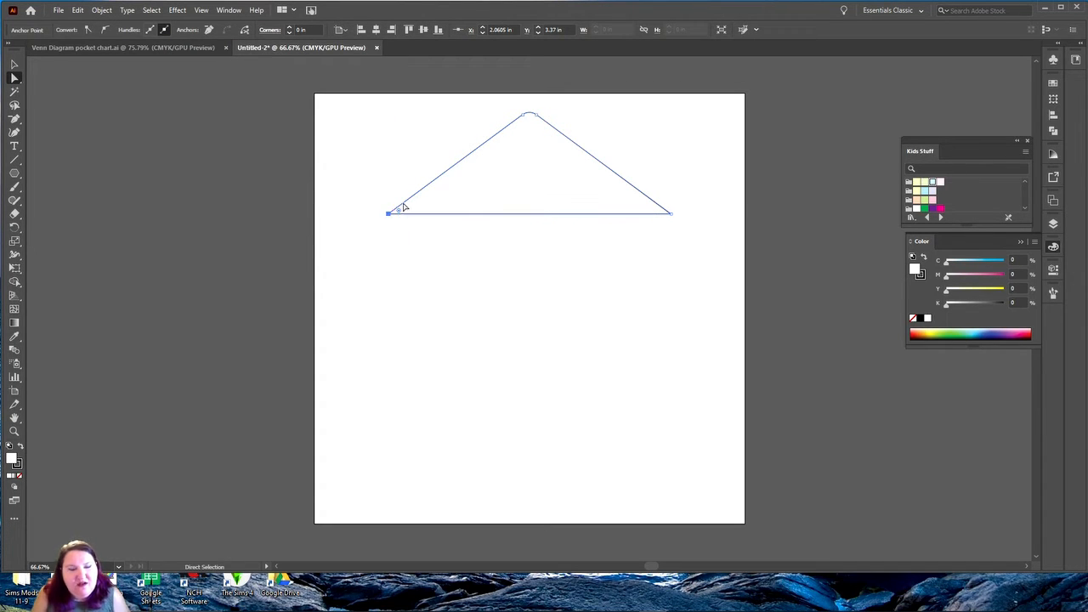
left_click(103, 32)
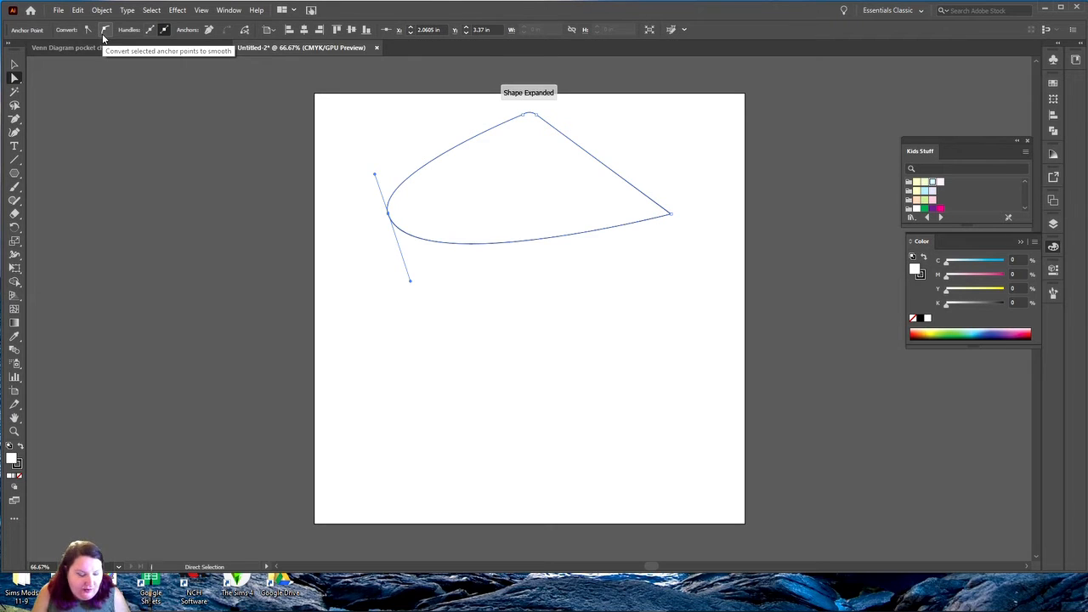
key("ctrl+z")
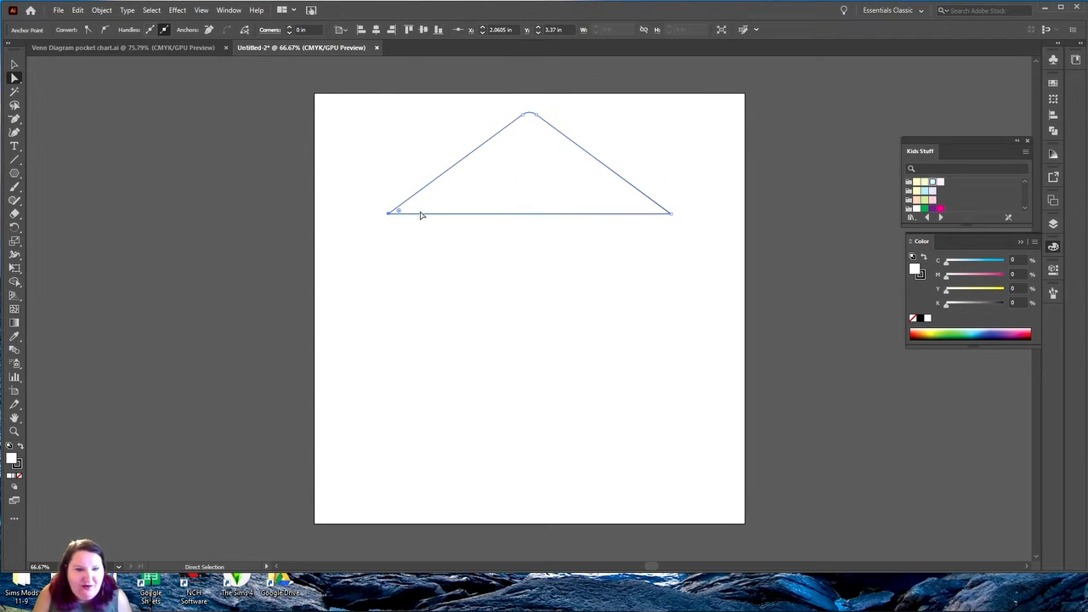
left_click_drag(398, 210, 406, 212)
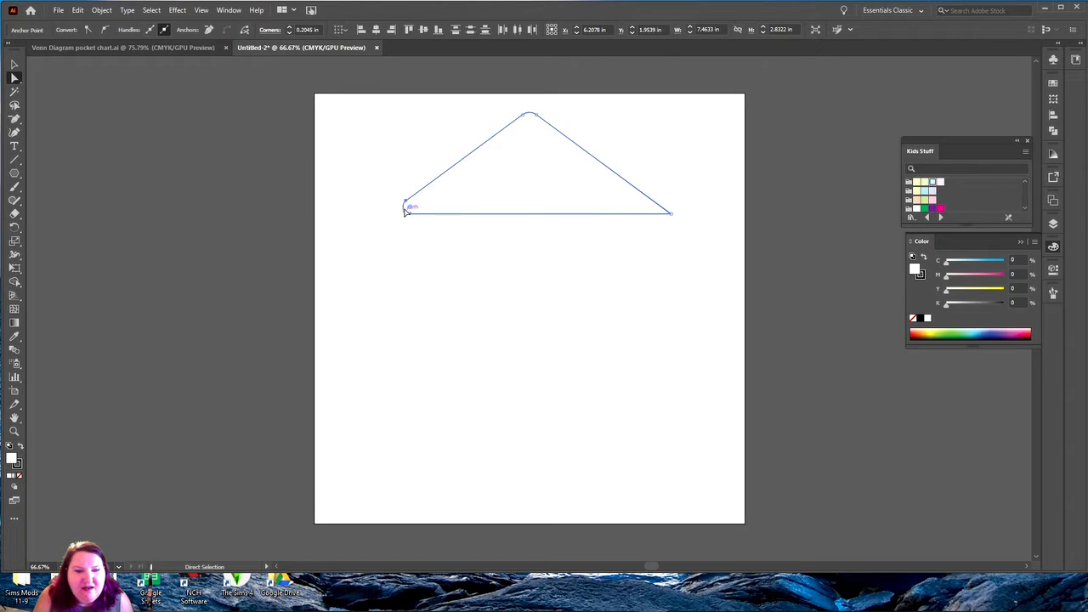
key("ctrl+z")
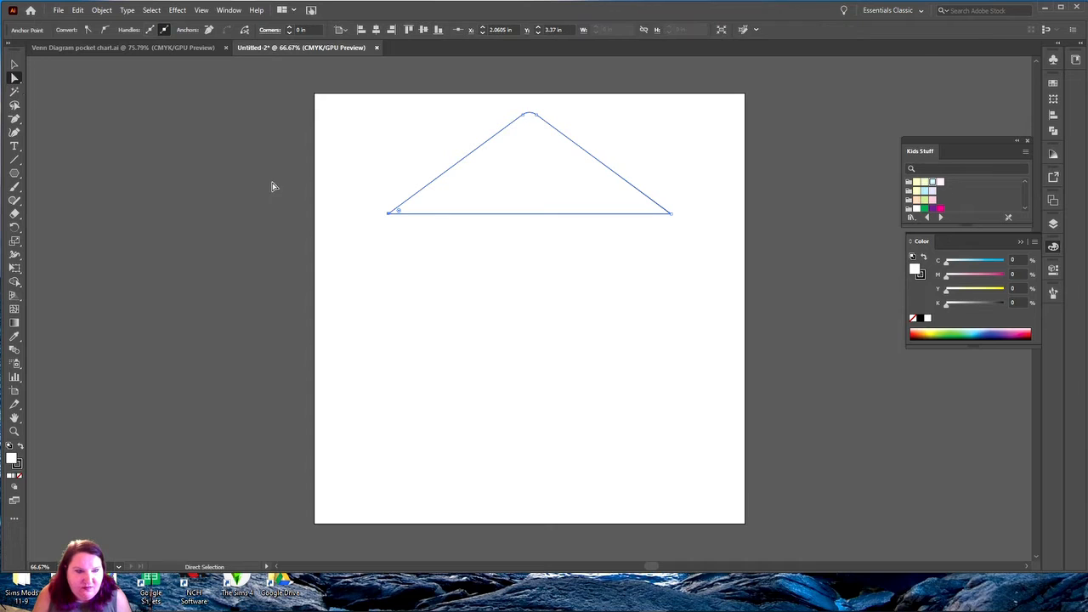
left_click(388, 214)
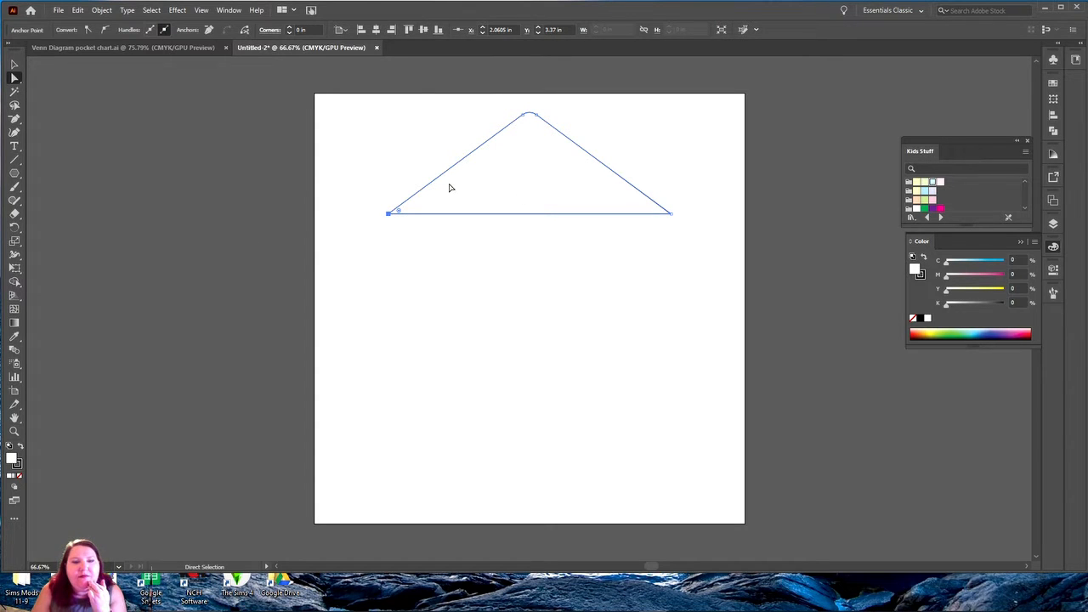
left_click(12, 64)
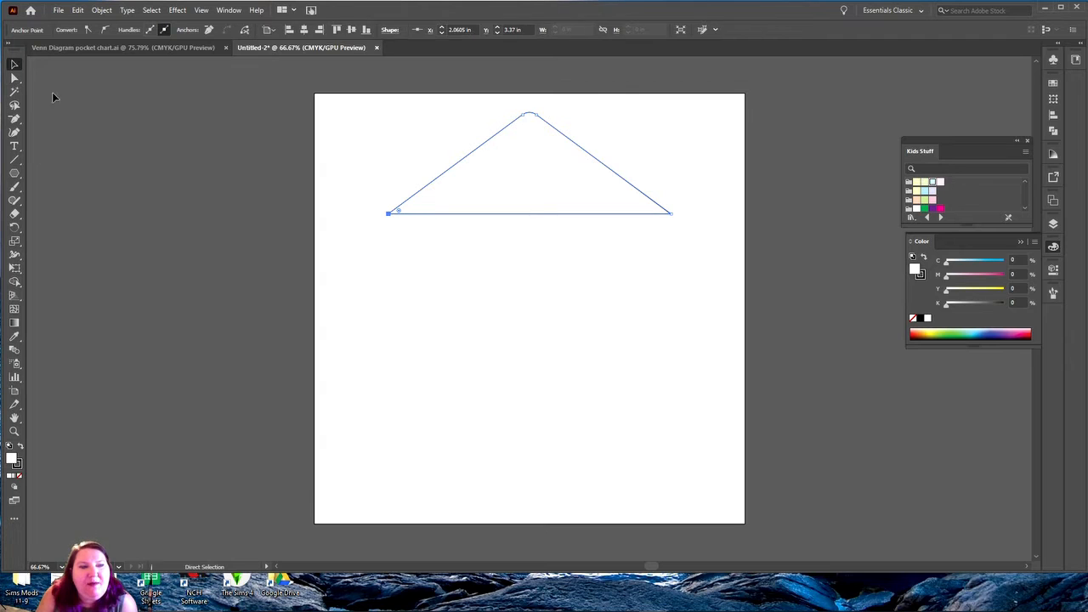
left_click(267, 190)
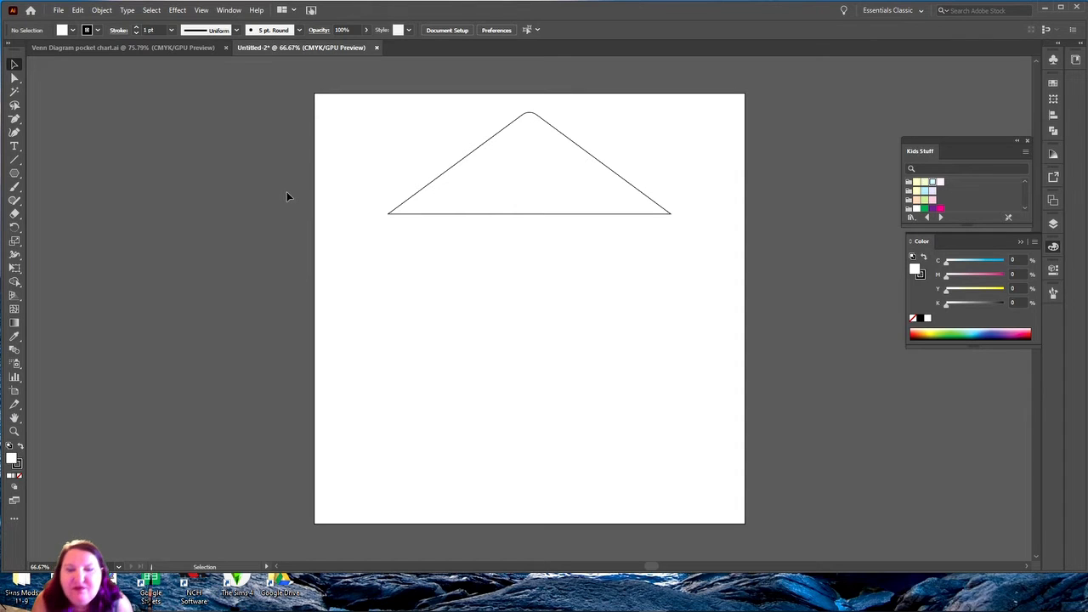
- Draw a chimney rectangle about 0.76 in wide by 2.49 in high and place it over the roof's left slope, aligned to its base
left_click_drag(15, 172, 48, 175)
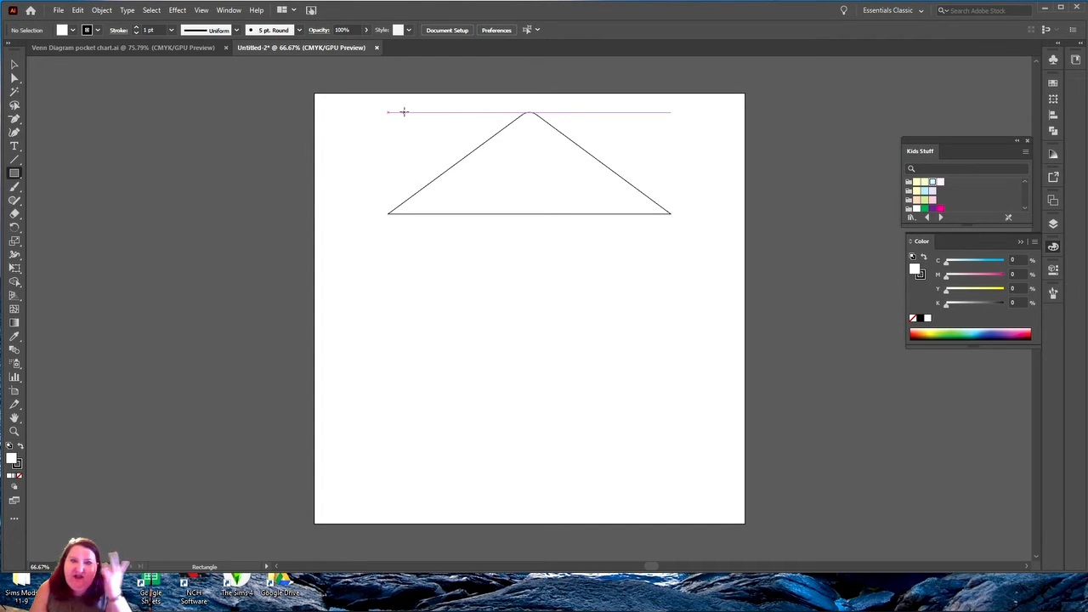
left_click_drag(403, 111, 431, 202)
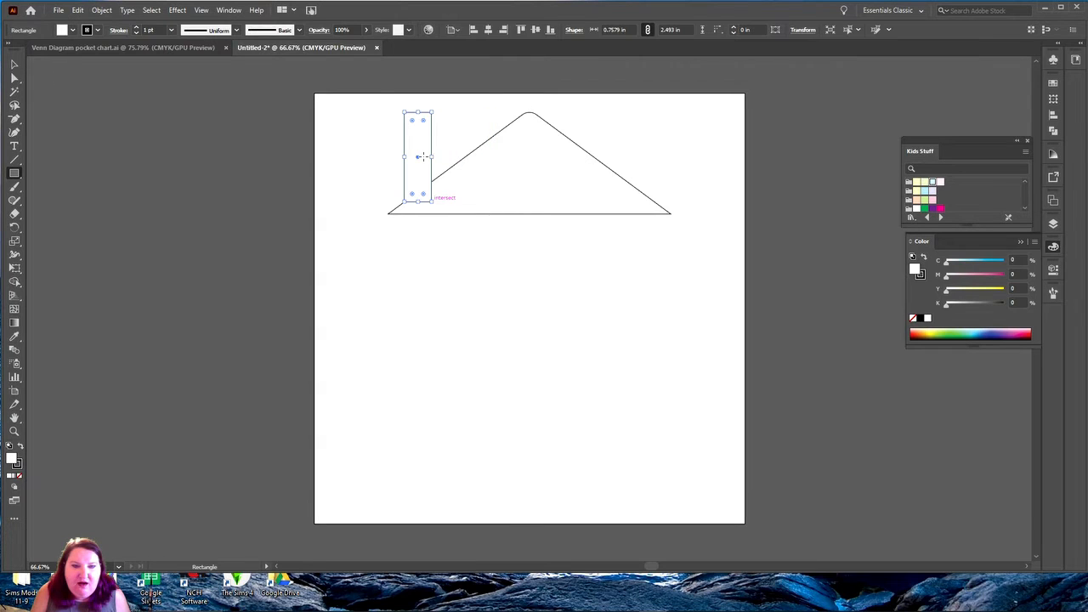
left_click(14, 65)
left_click_drag(414, 157, 426, 172)
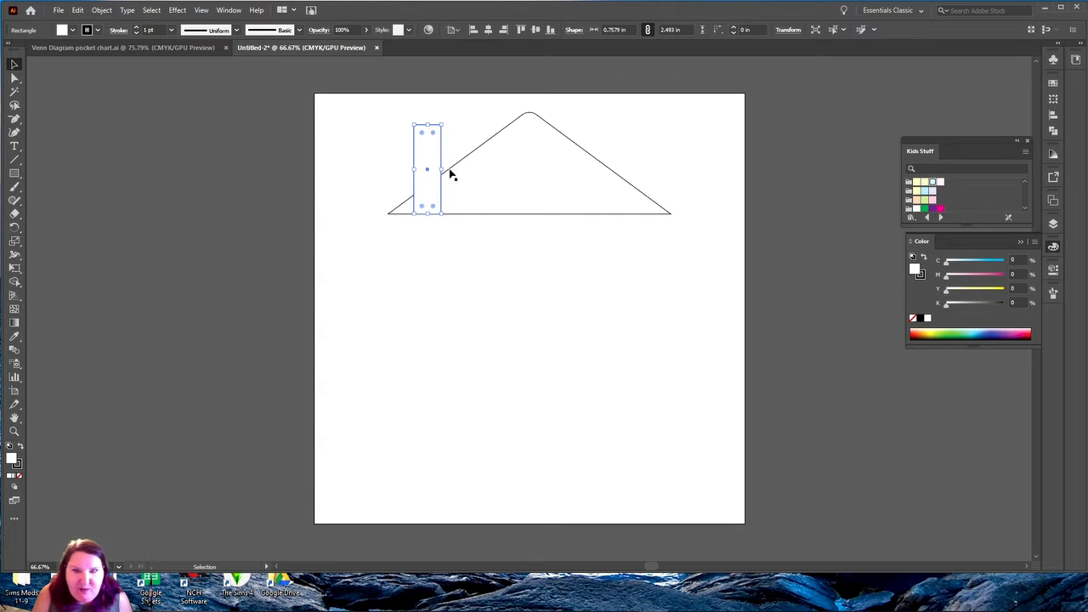
- Send the chimney rectangle behind the roof triangle and deselect it
right_click(475, 201)
mouse_move(537, 403)
left_click(630, 403)
left_click(825, 336)
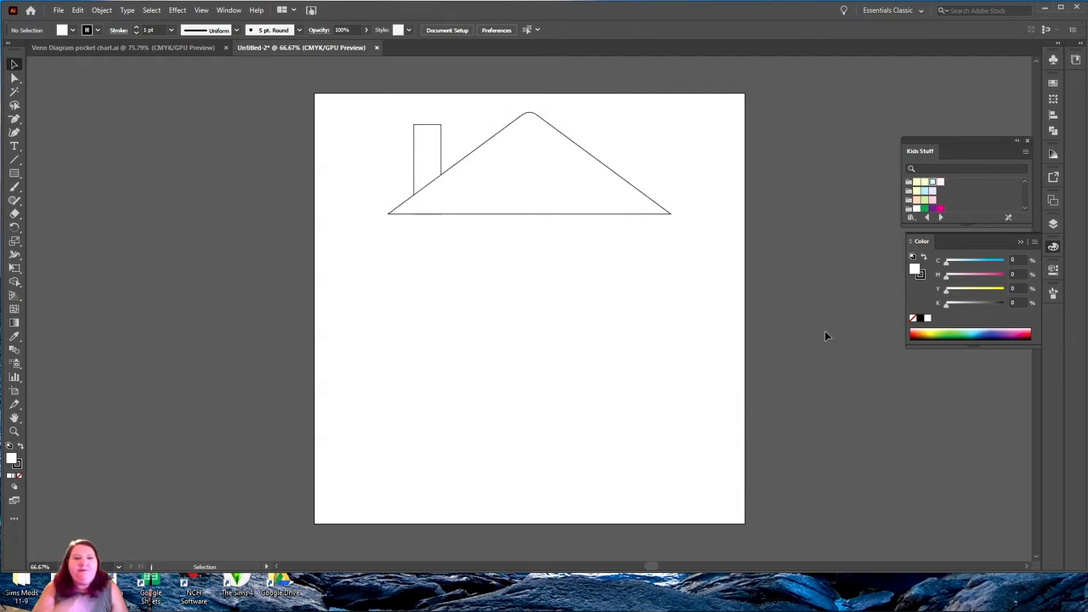
- Draw a square about 7.01 in per side below the roof as the body of the house
left_click(13, 173)
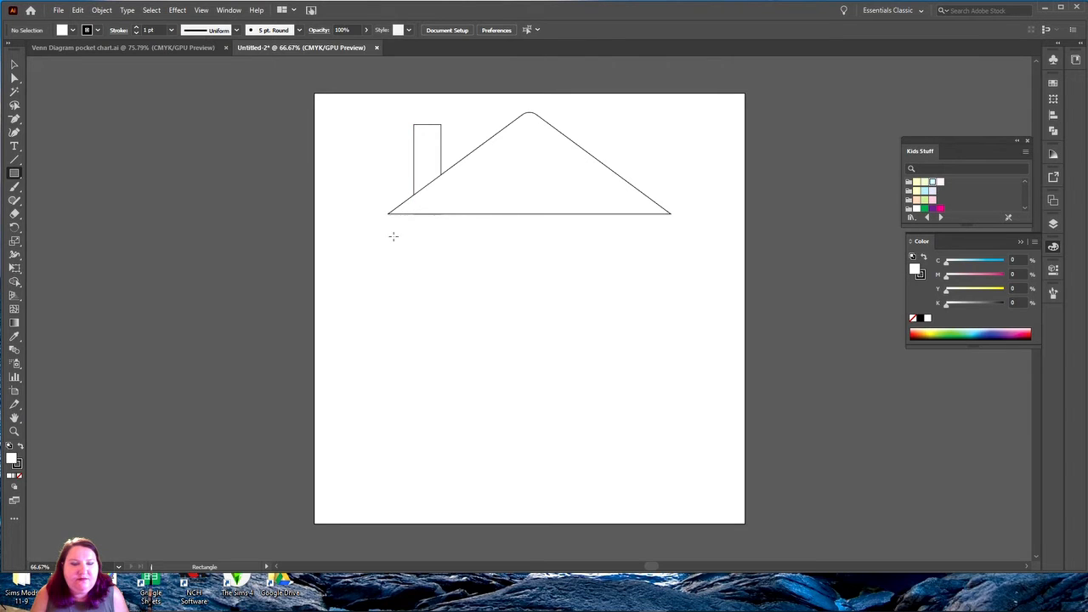
left_click_drag(396, 229, 648, 480)
left_click(14, 64)
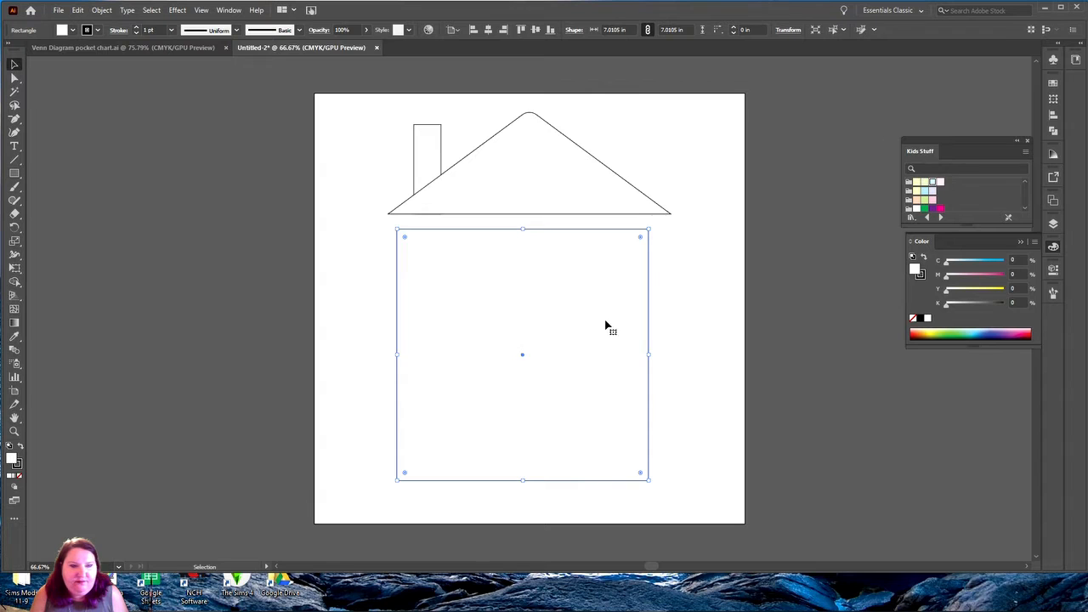
- Move the square up against the roof's base, centred beneath it, and shorten it from its lower edge to about 5.22 in high
left_click_drag(569, 316, 577, 302)
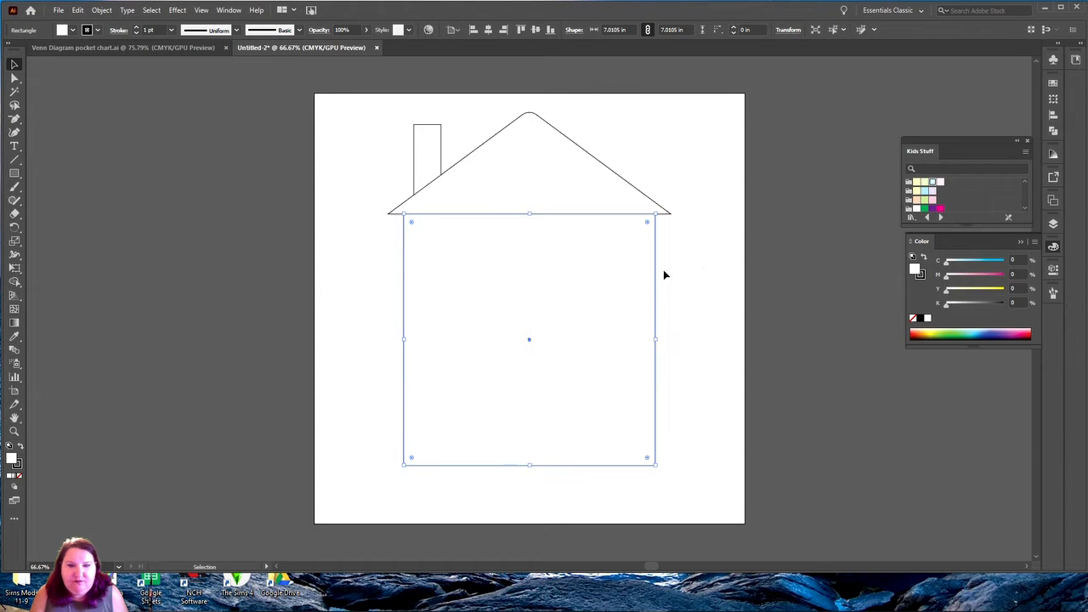
left_click(713, 273)
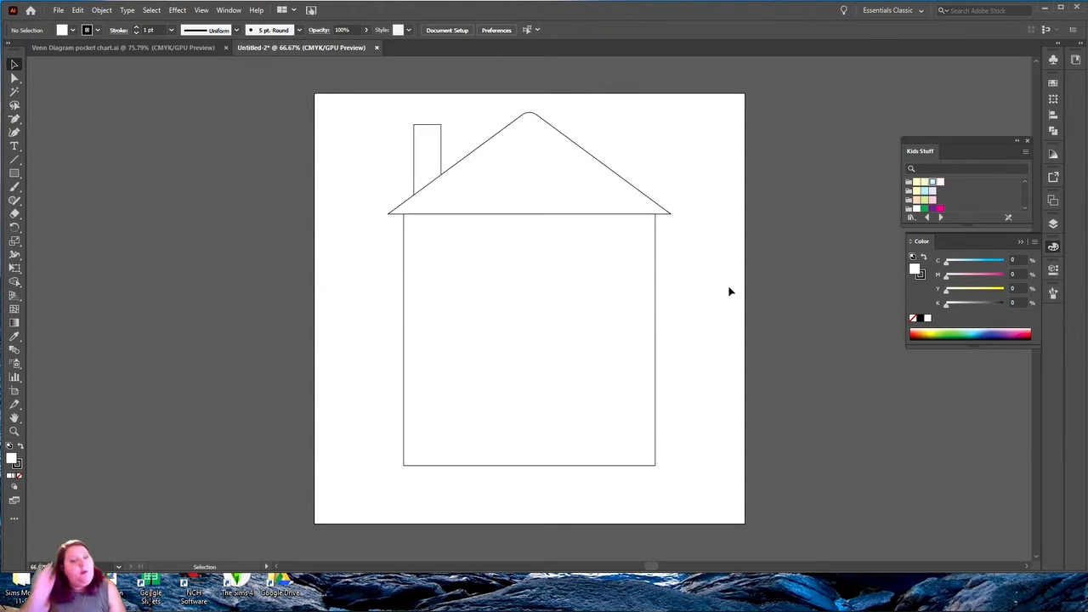
left_click(587, 366)
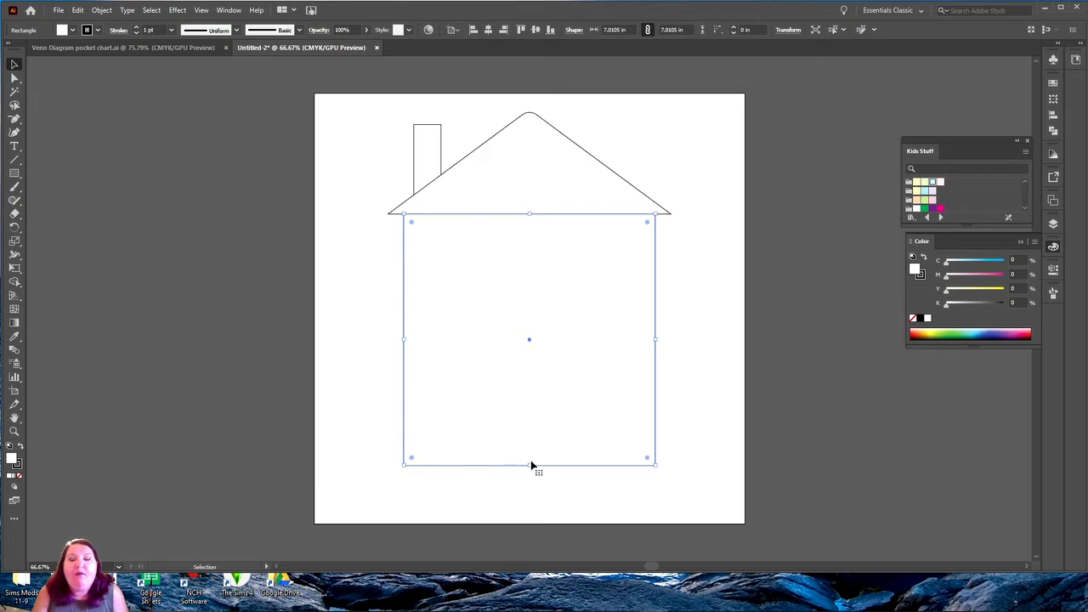
left_click_drag(529, 465, 524, 400)
left_click(753, 360)
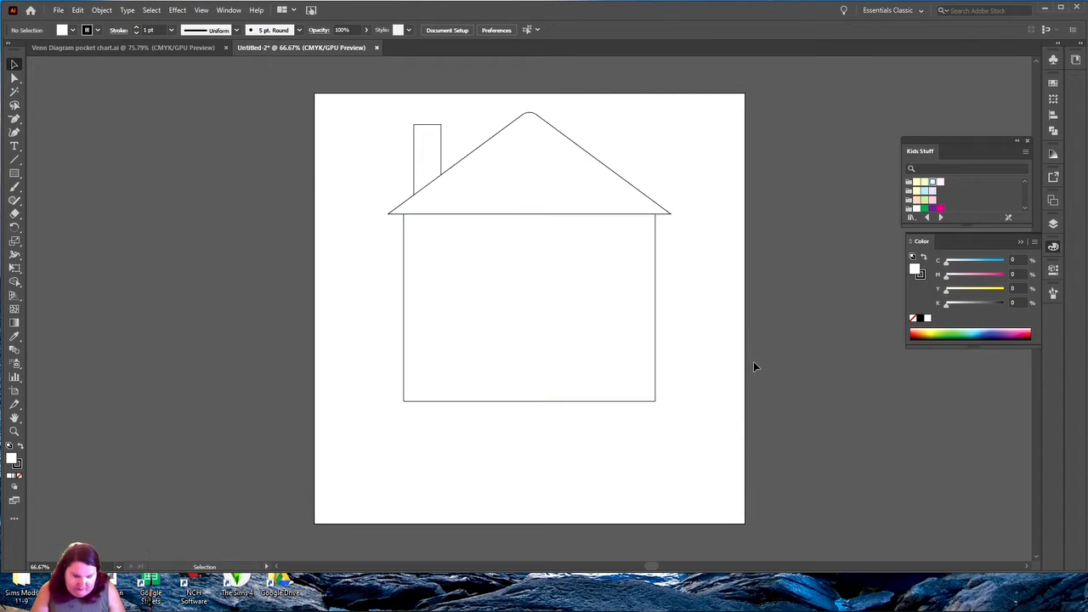
- Centre the house body rectangle horizontally and vertically on the artboard and deselect it
left_click(554, 250)
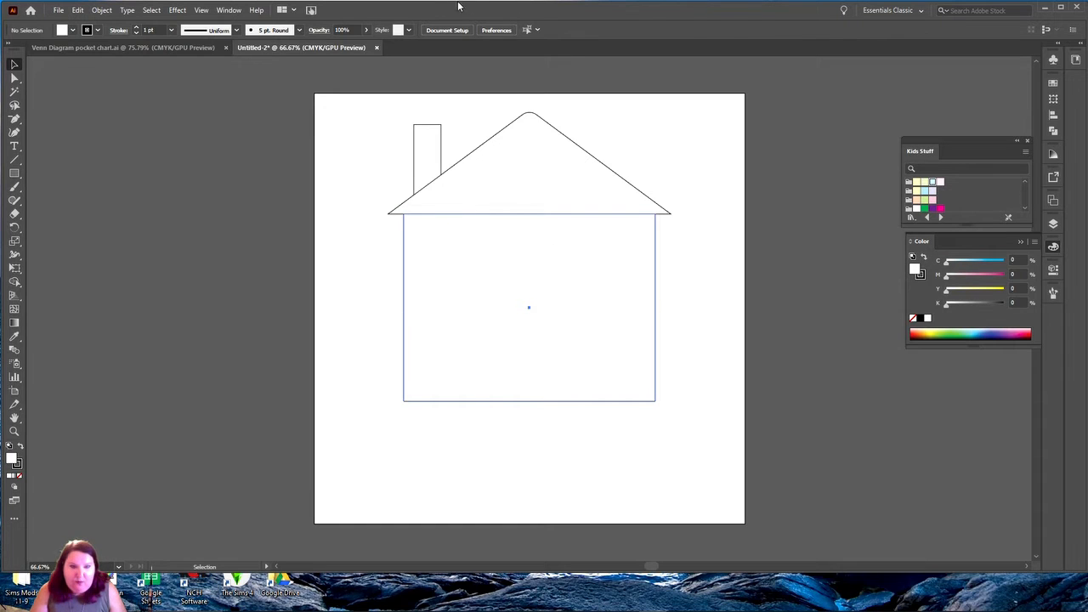
left_click(489, 35)
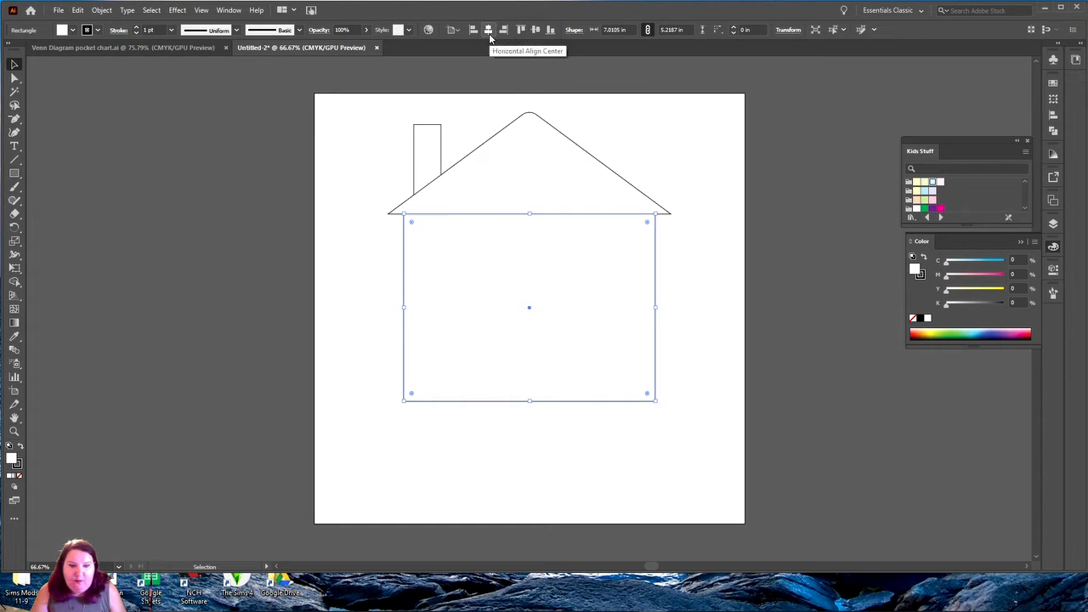
left_click(535, 31)
left_click(713, 163)
- Try stretching the roof's base down over the house body, and undo the scaling
left_click(505, 170)
left_click_drag(528, 215, 528, 223)
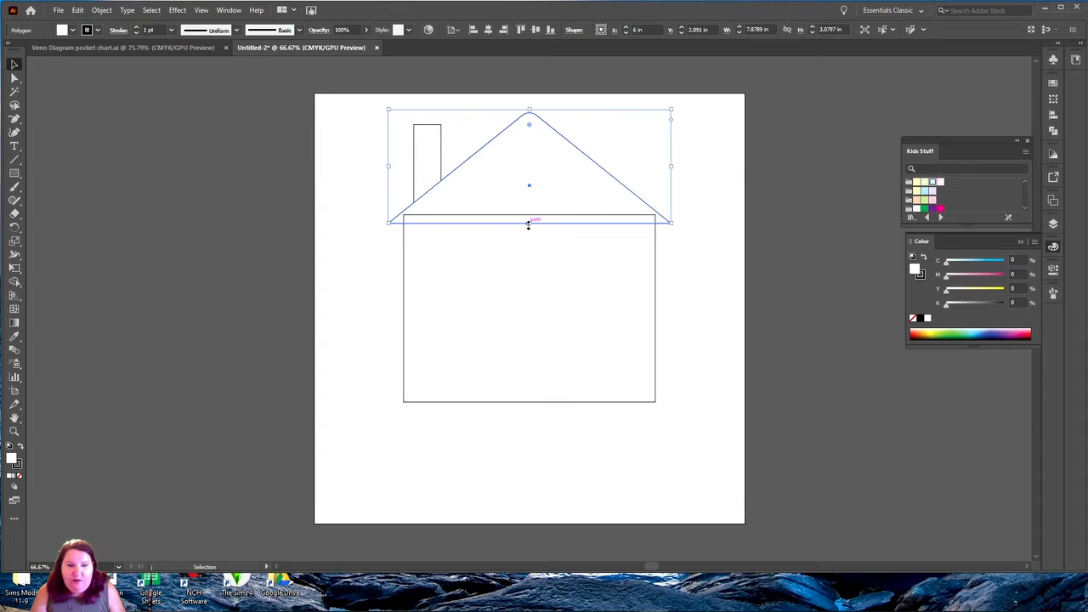
key("ctrl+z")
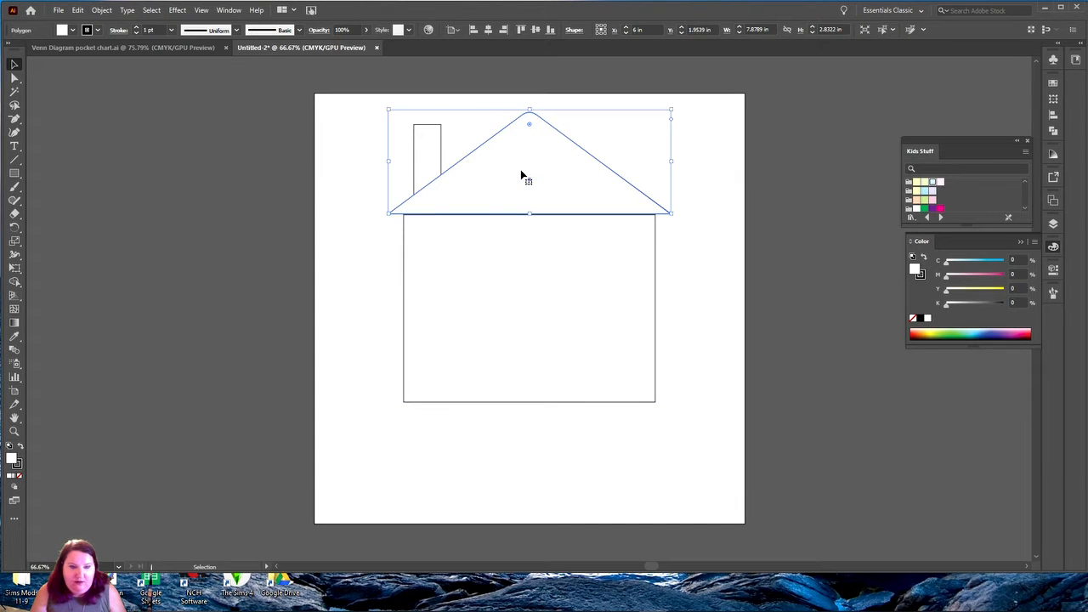
- Bring the roof to the front of the stacking order and deselect it
right_click(524, 174)
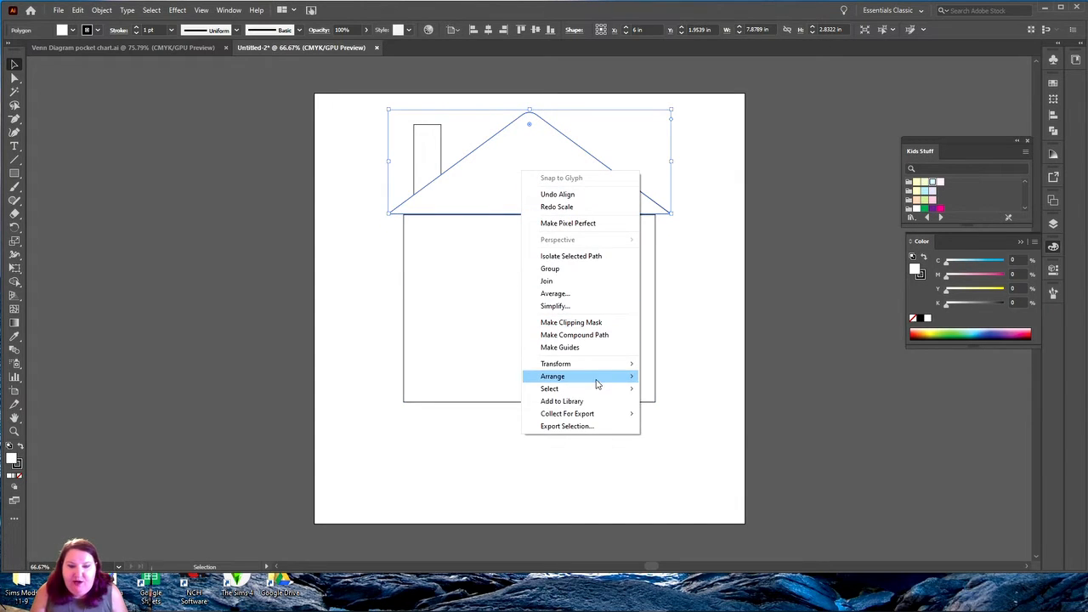
mouse_move(604, 379)
left_click(676, 375)
left_click(743, 307)
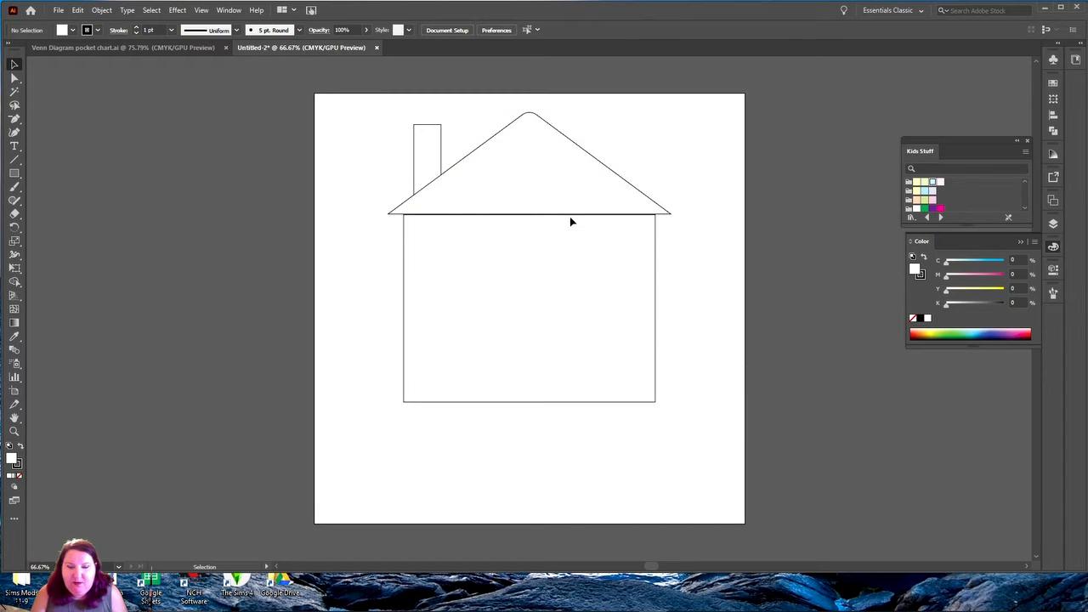
- Try pulling the roof's bottom edge down with the Direct Selection tool, and undo the change
left_click(533, 178)
left_click(15, 78)
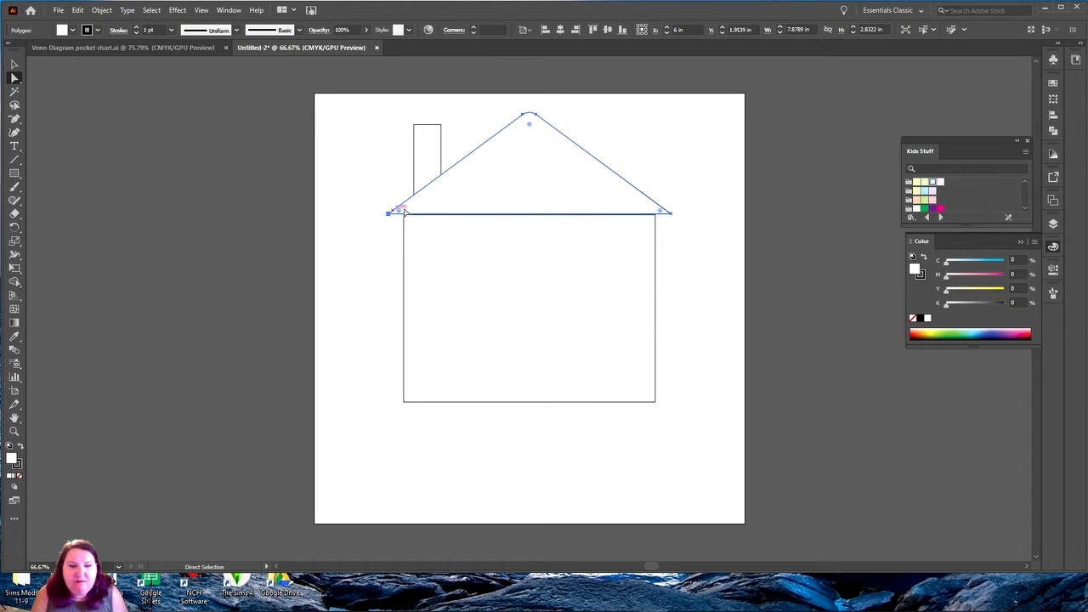
left_click_drag(515, 216, 515, 227)
key("ctrl+z")
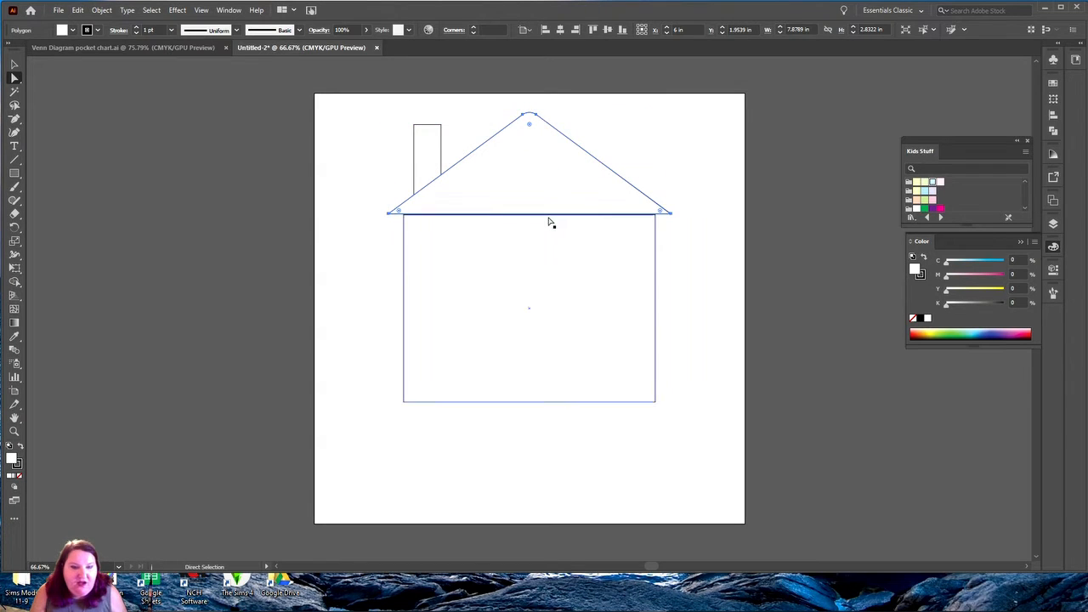
- Add an anchor point at the middle of the roof's bottom edge, leaving the Move dialog without applying it
left_click_drag(15, 119, 85, 133)
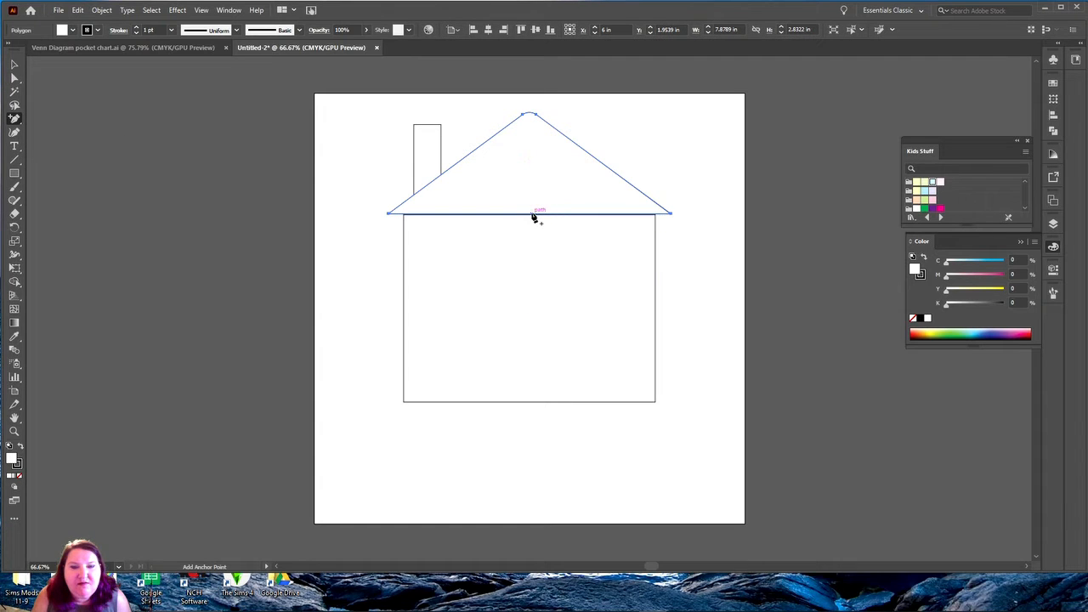
left_click(530, 215)
left_click(13, 78)
double_click(13, 79)
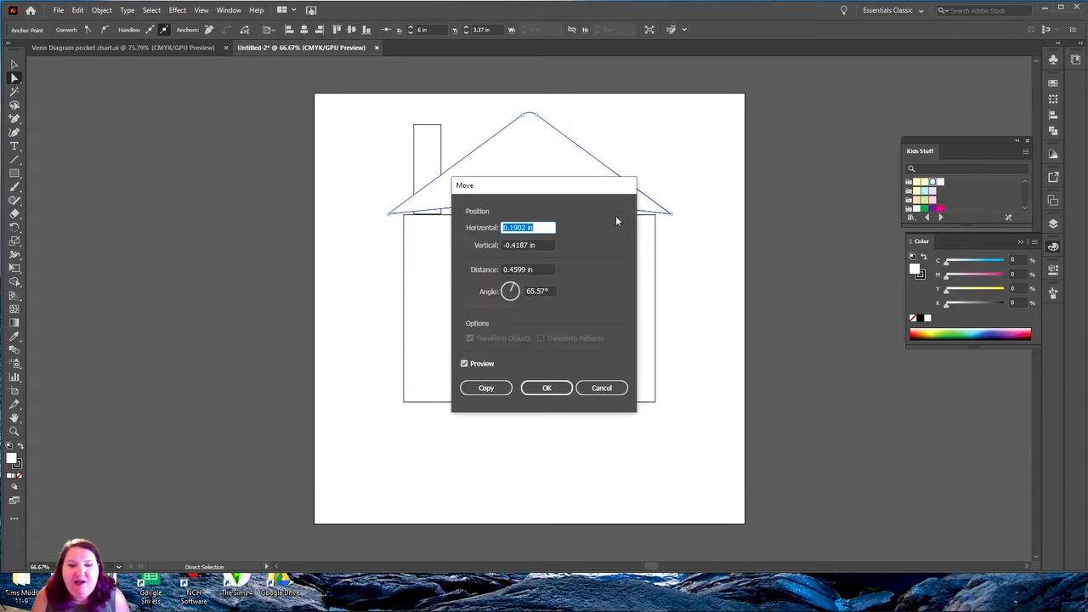
left_click(600, 388)
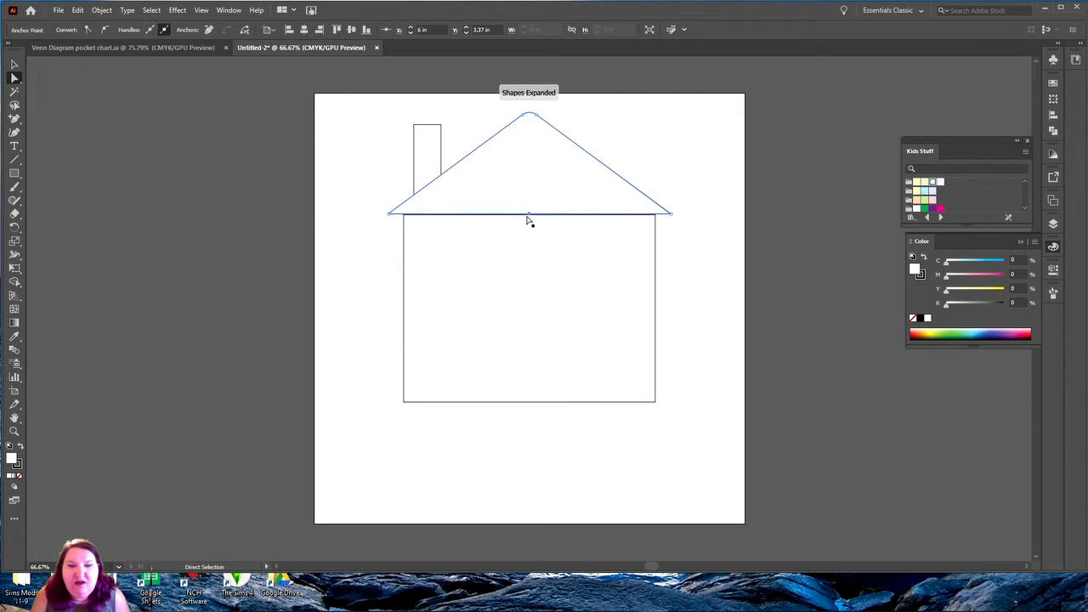
- Pull the middle anchor of the roof's bottom edge slightly down and convert it to a smooth point
left_click(530, 215)
left_click_drag(530, 219, 533, 229)
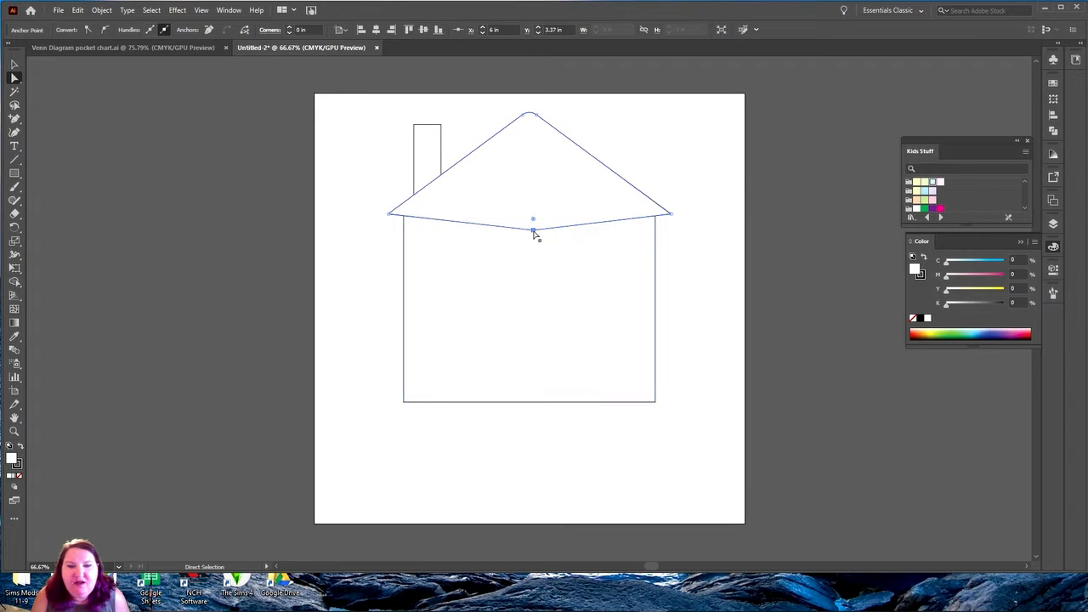
left_click(105, 29)
left_click(816, 166)
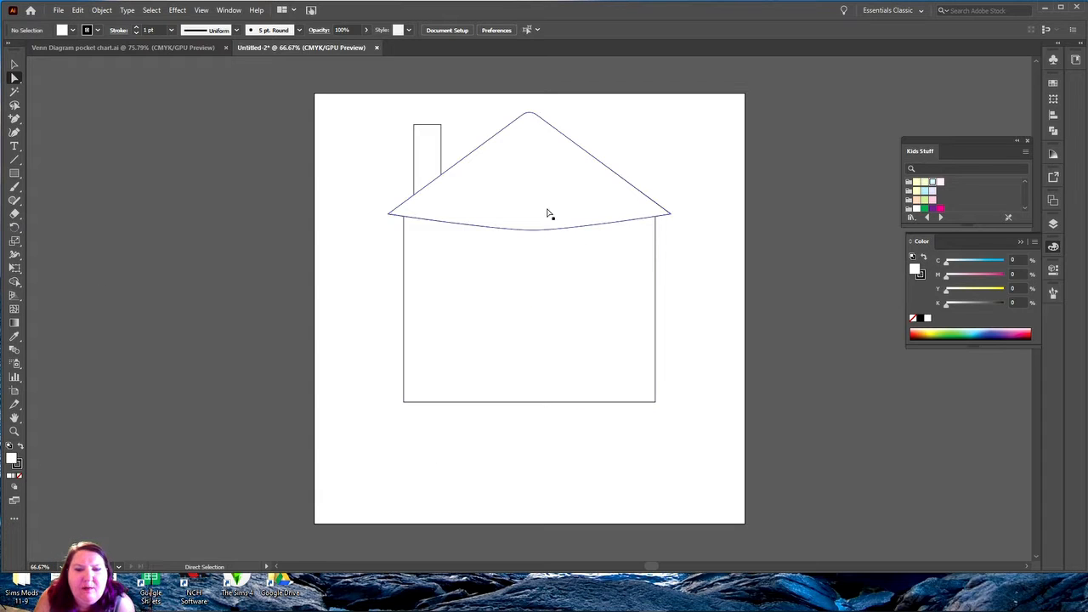
- Try shifting the roof slightly up by its middle base anchor, and undo the move
left_click(534, 230)
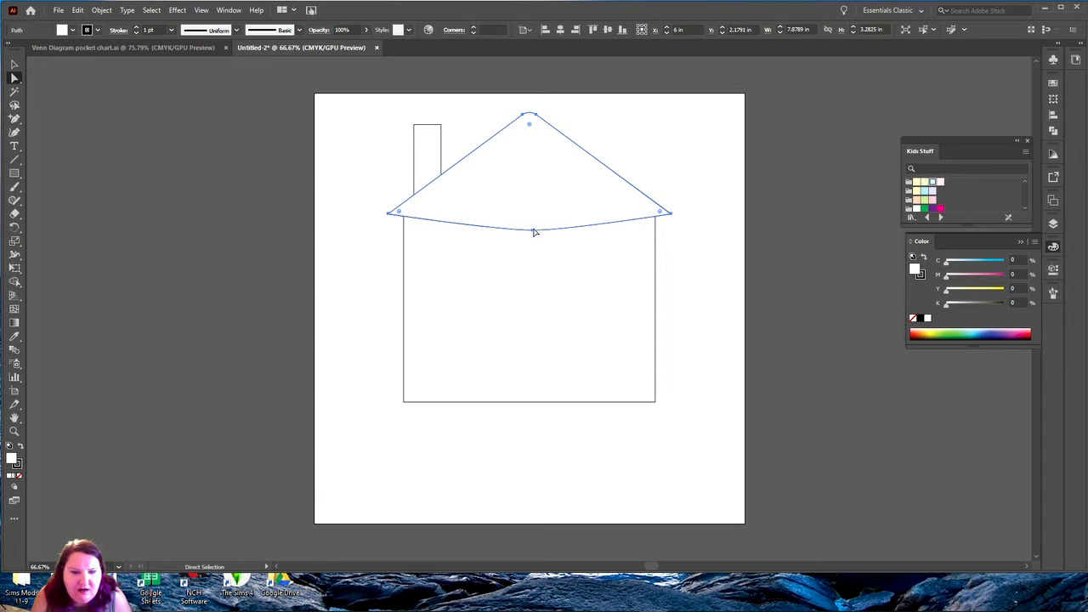
left_click_drag(534, 231, 530, 227)
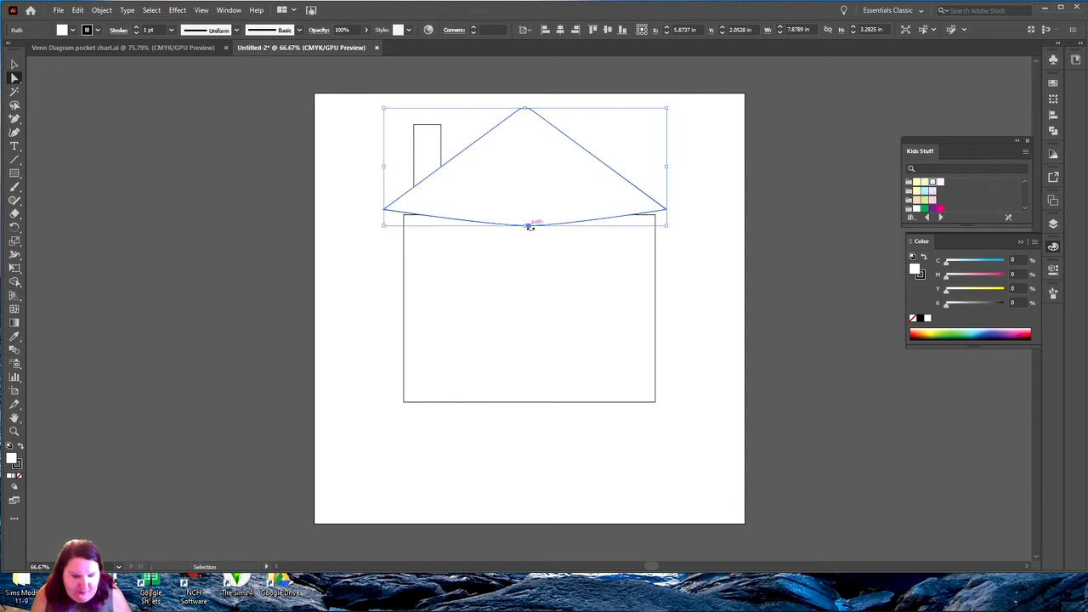
key("ctrl+z")
- Move only the roof's middle base anchor slightly up and in line with the peak to flatten the curve, and deselect
key("a")
left_click(534, 231)
left_click_drag(534, 231, 534, 230)
left_click(709, 255)
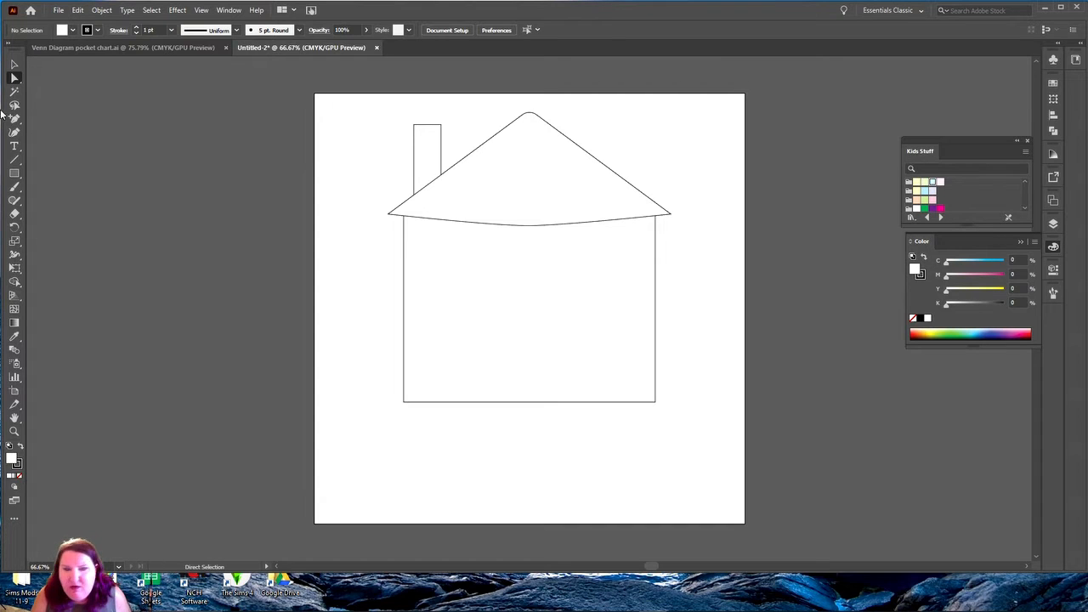
left_click(14, 65)
left_click(562, 336)
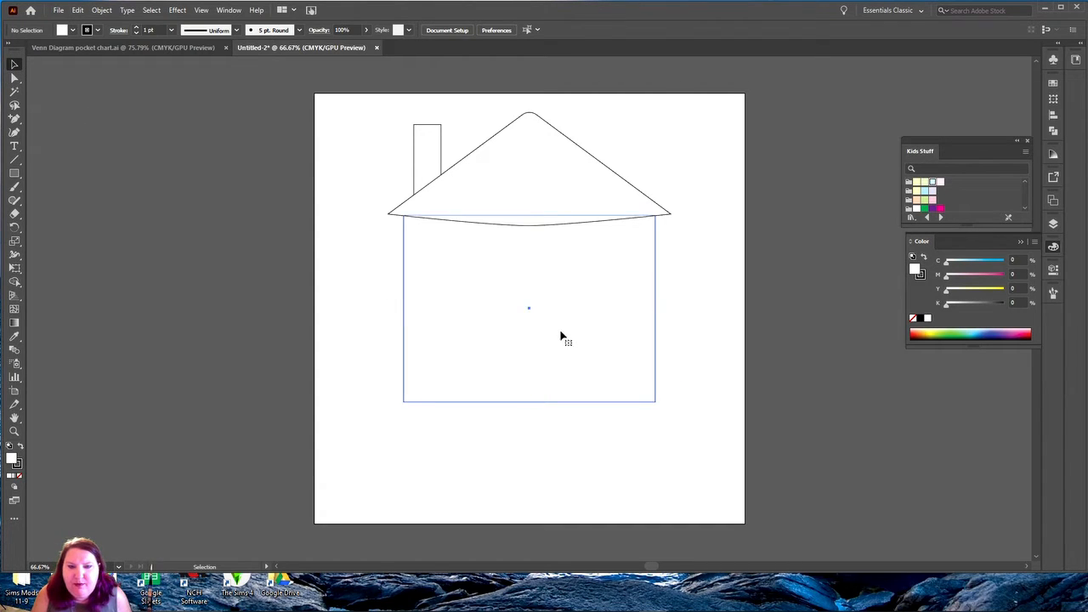
left_click(854, 263)
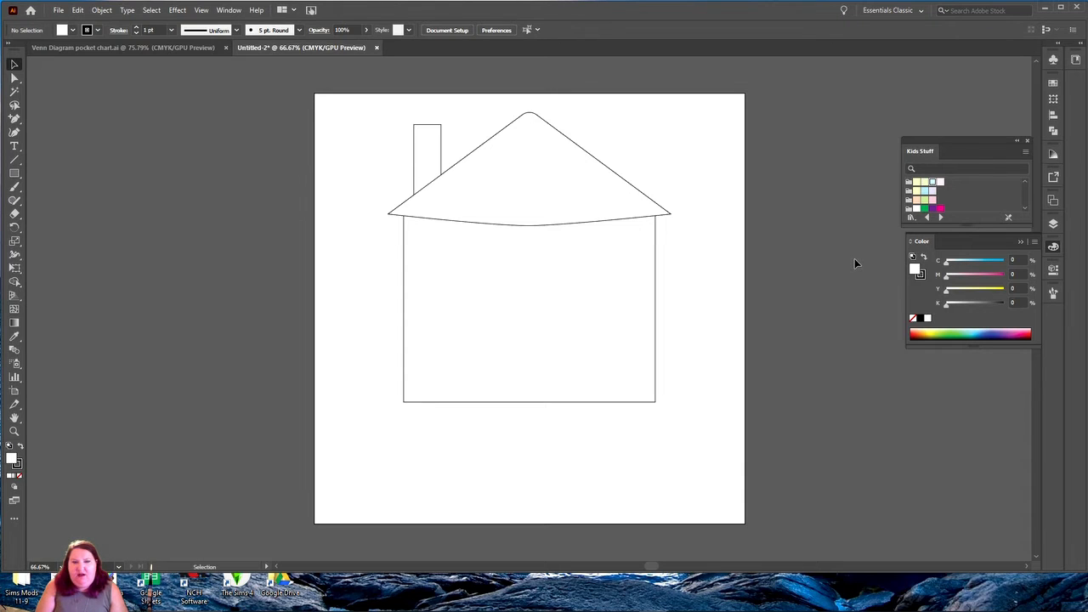
left_click(558, 180)
left_click(716, 233)
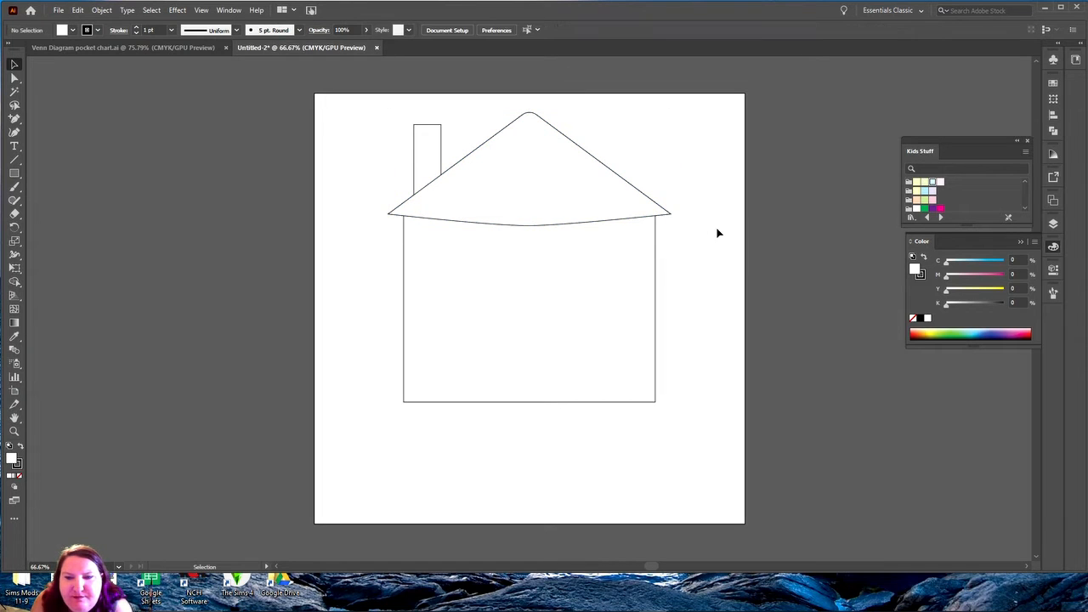
- Move the roof's lower-right corner outward and down to about X 10.59, Y 4.02 in, and its lower-left corner to about X 1.44, Y 3.99 in
left_click(13, 78)
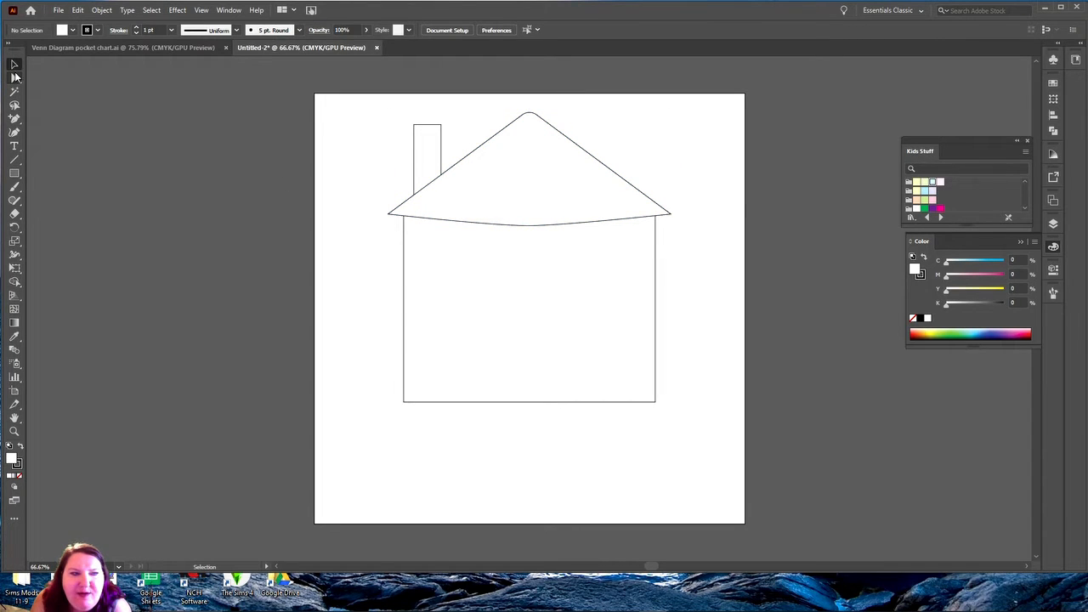
left_click(653, 206)
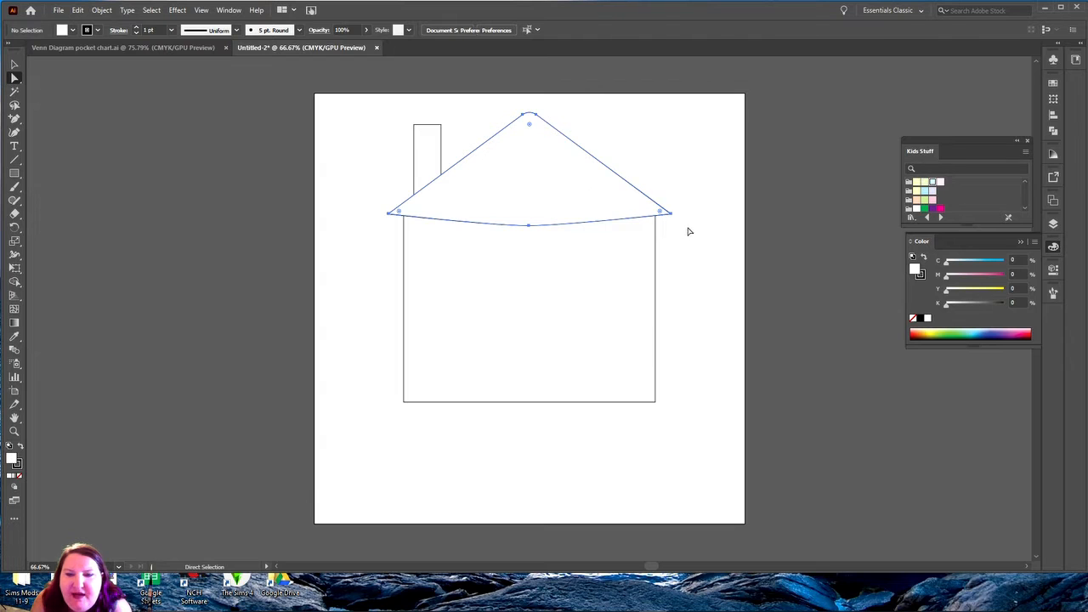
left_click(669, 214)
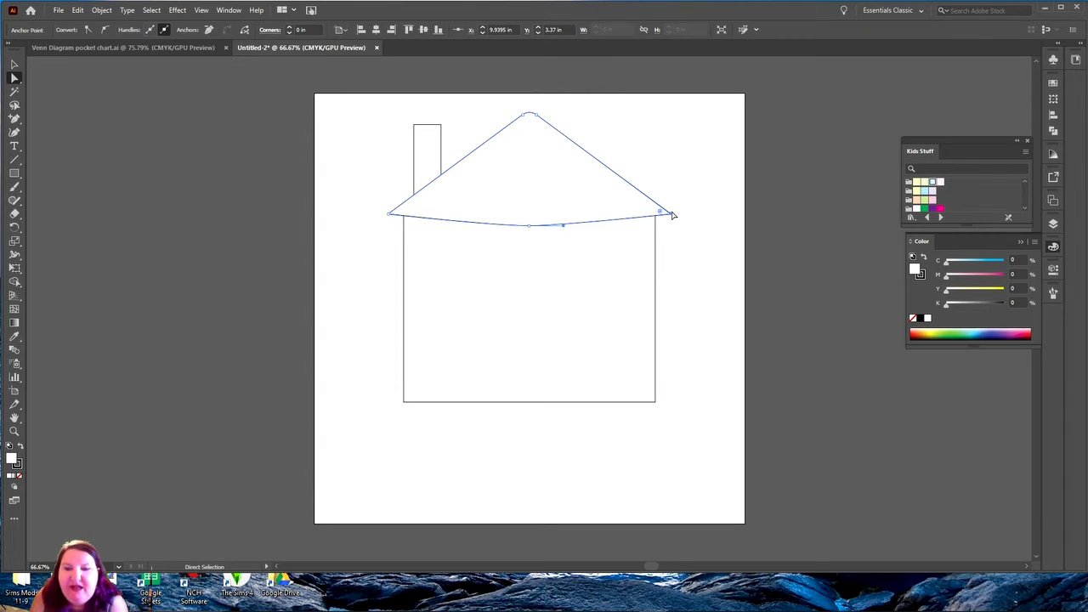
left_click_drag(670, 213, 702, 234)
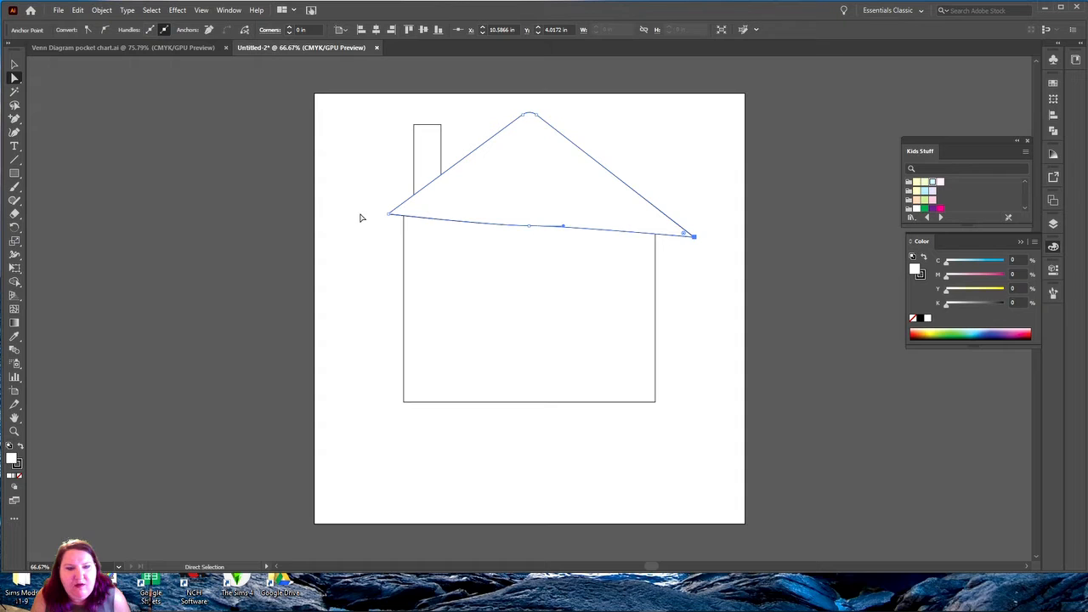
left_click_drag(390, 214, 367, 237)
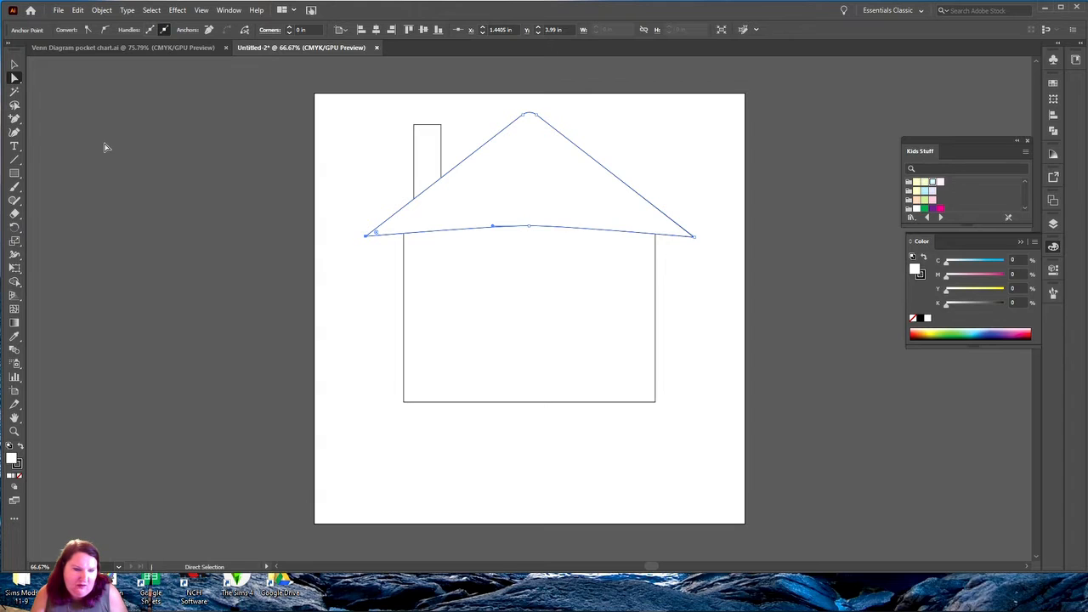
- Centre the whole reshaped roof horizontally on the artboard and deselect it
left_click(16, 65)
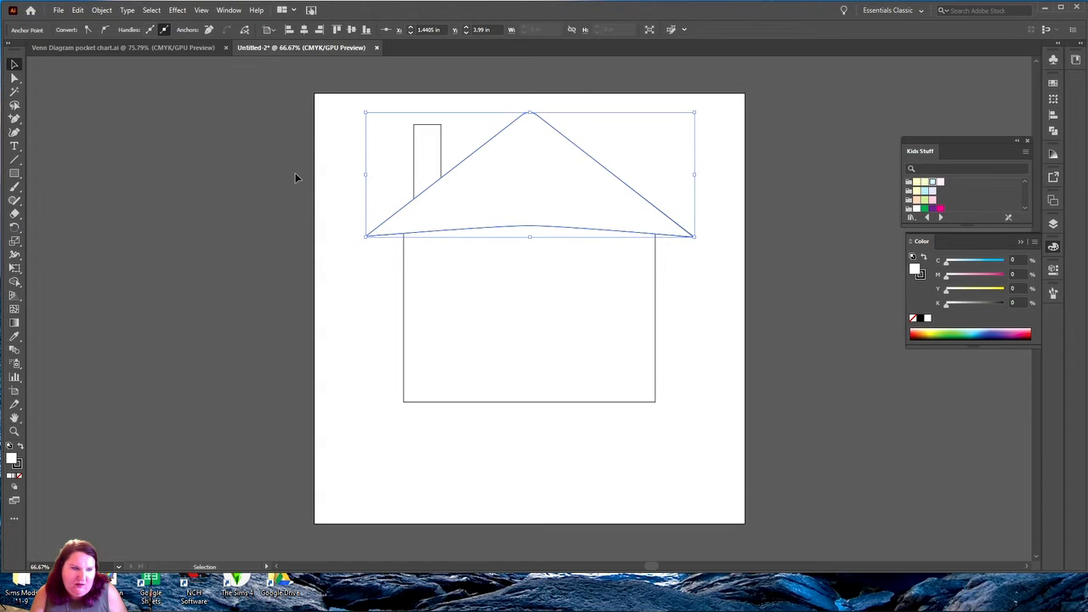
left_click(303, 29)
key("ctrl+z")
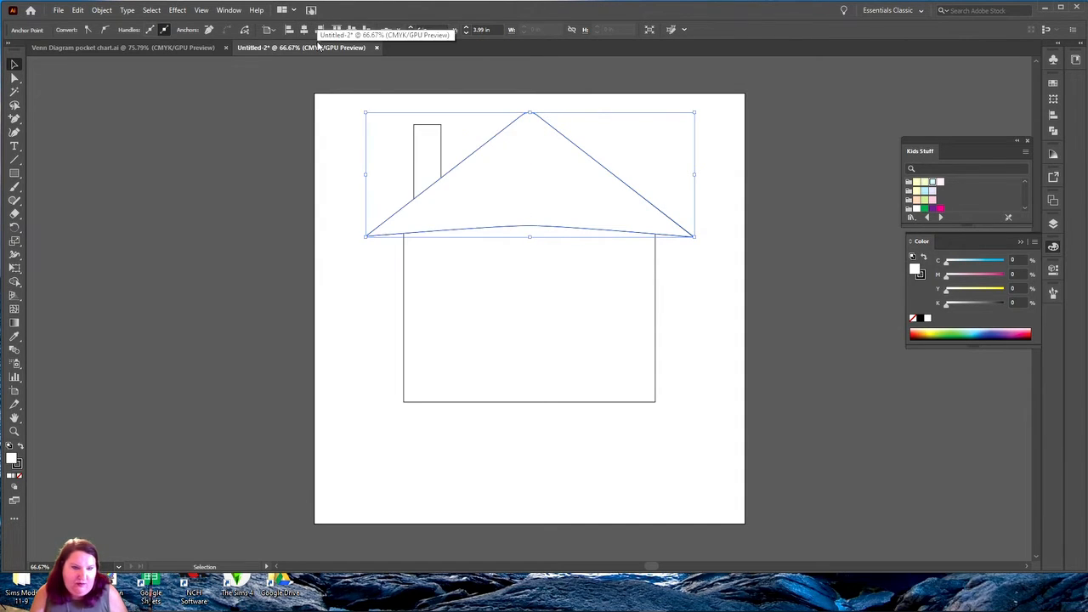
left_click(168, 134)
left_click(500, 184)
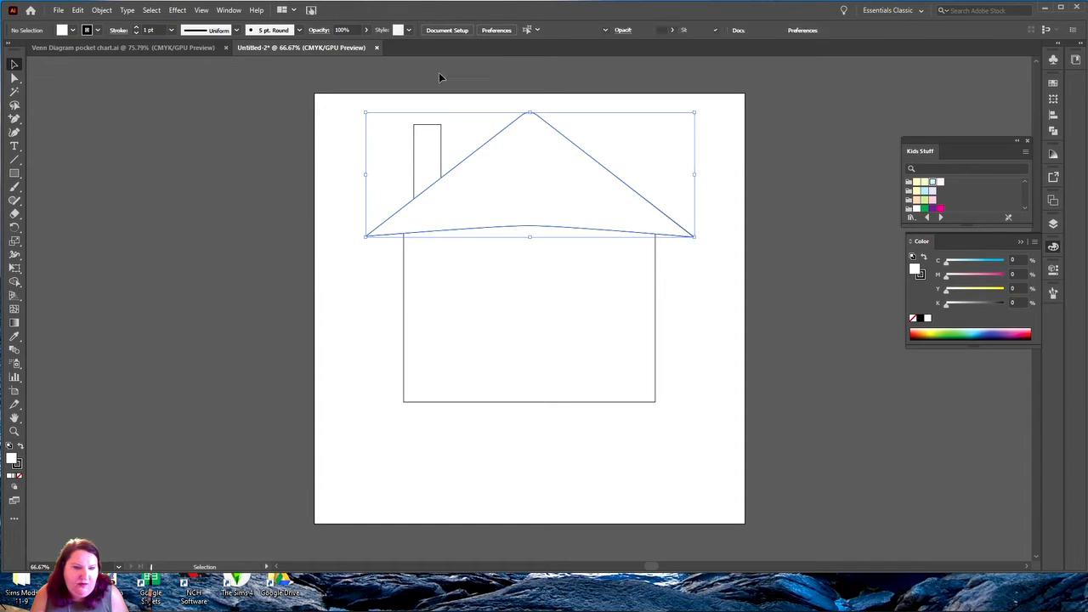
left_click(505, 31)
left_click(798, 244)
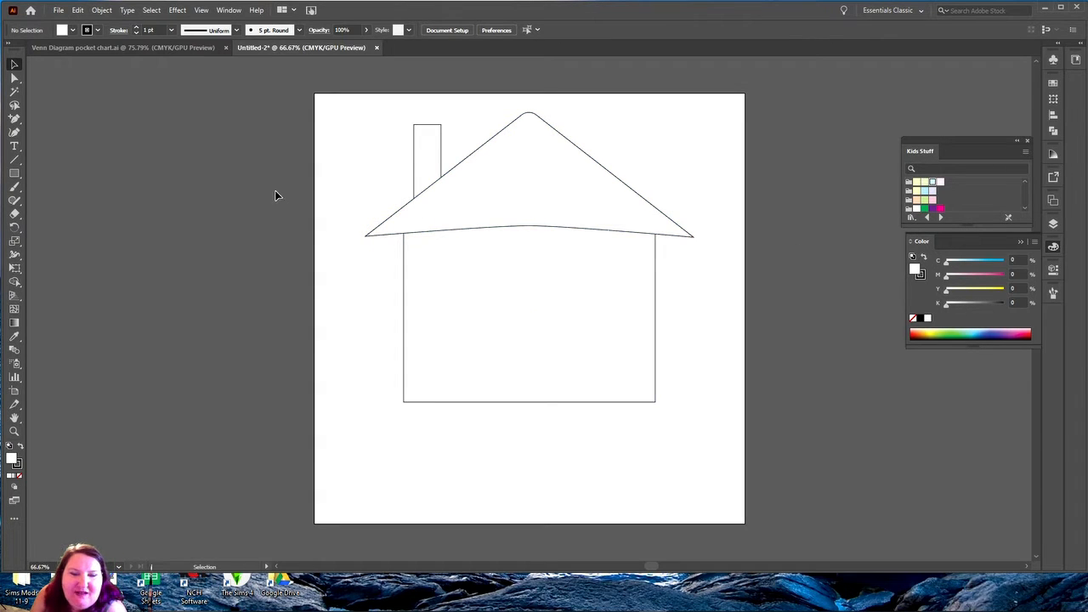
left_click(502, 189)
left_click(611, 323)
left_click(722, 289)
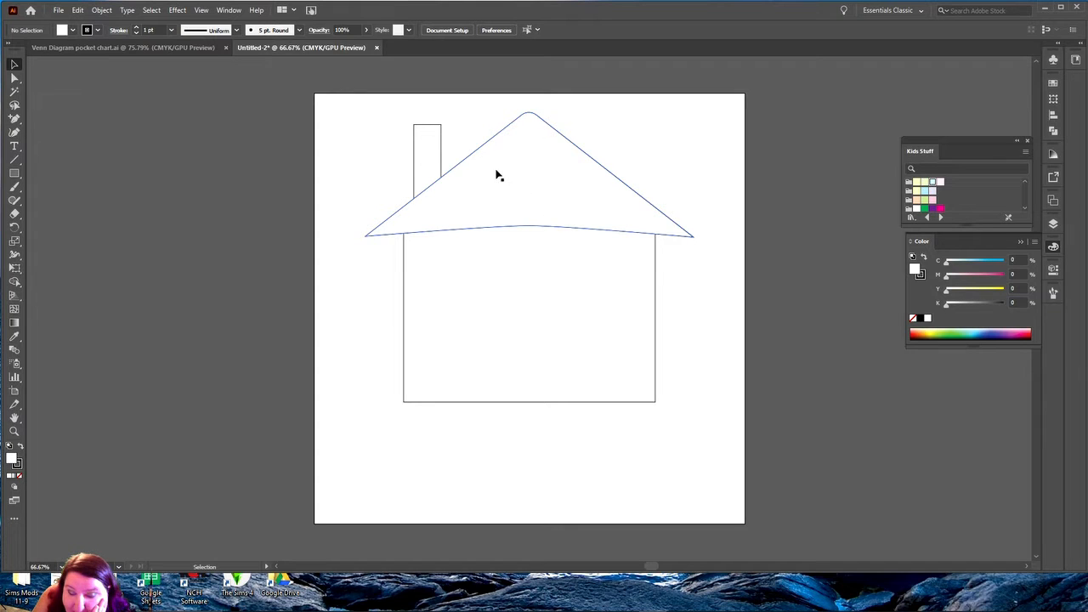
- Widen the chimney rectangle slightly by extending its right side toward the roof peak, and deselect it
left_click(440, 153)
left_click(609, 281, "shift")
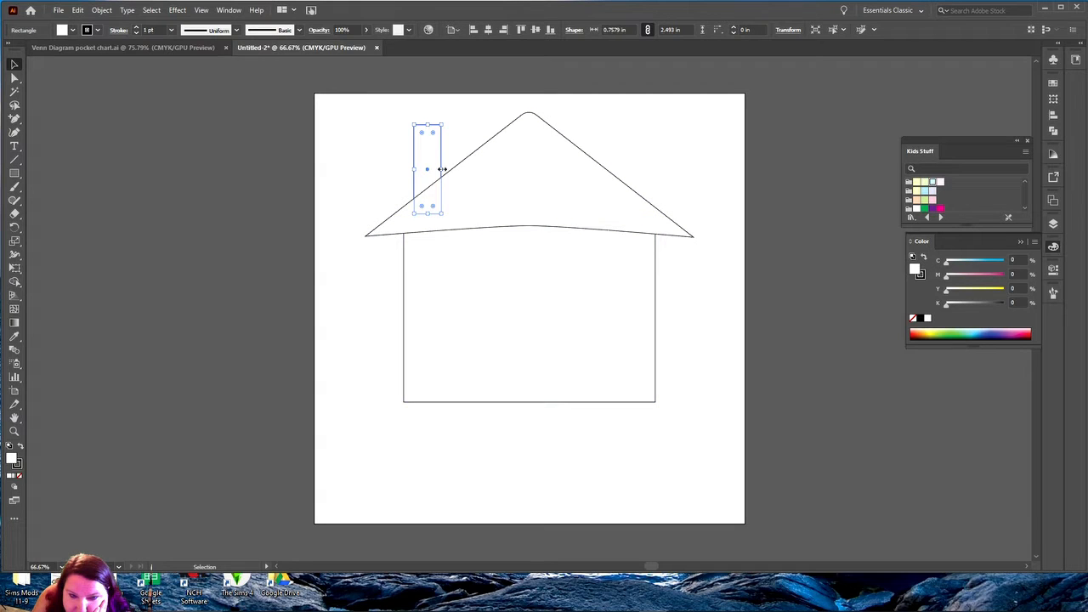
left_click_drag(442, 170, 447, 171)
key("ctrl+z")
left_click_drag(443, 172, 451, 166)
left_click(273, 155)
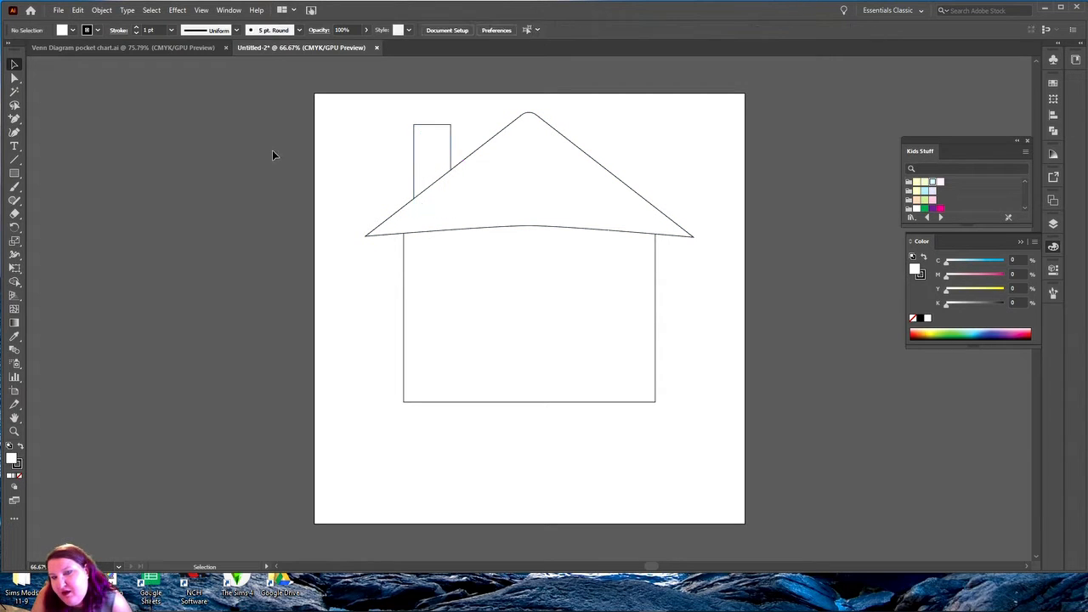
- Widen the chimney rectangle to about 1.105 in by extending its right side toward the roof peak, and deselect it
left_click(437, 145)
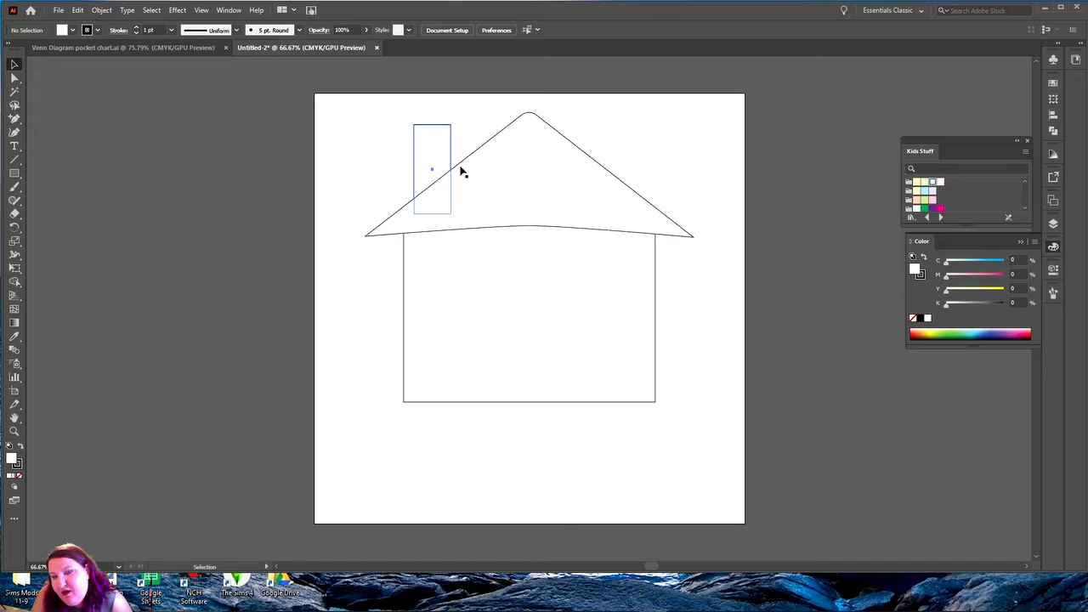
left_click_drag(454, 168, 454, 166)
left_click(774, 242)
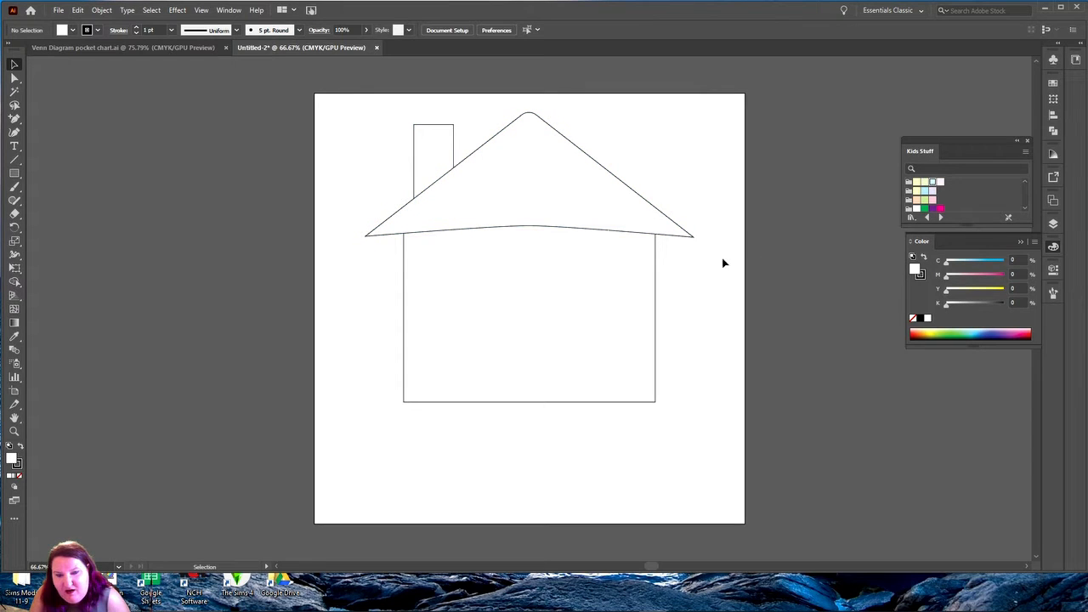
- Select the chimney, load the Stone and Brick swatch library, and enlarge the library to show all its color groups
left_click(440, 150)
left_click(1053, 83)
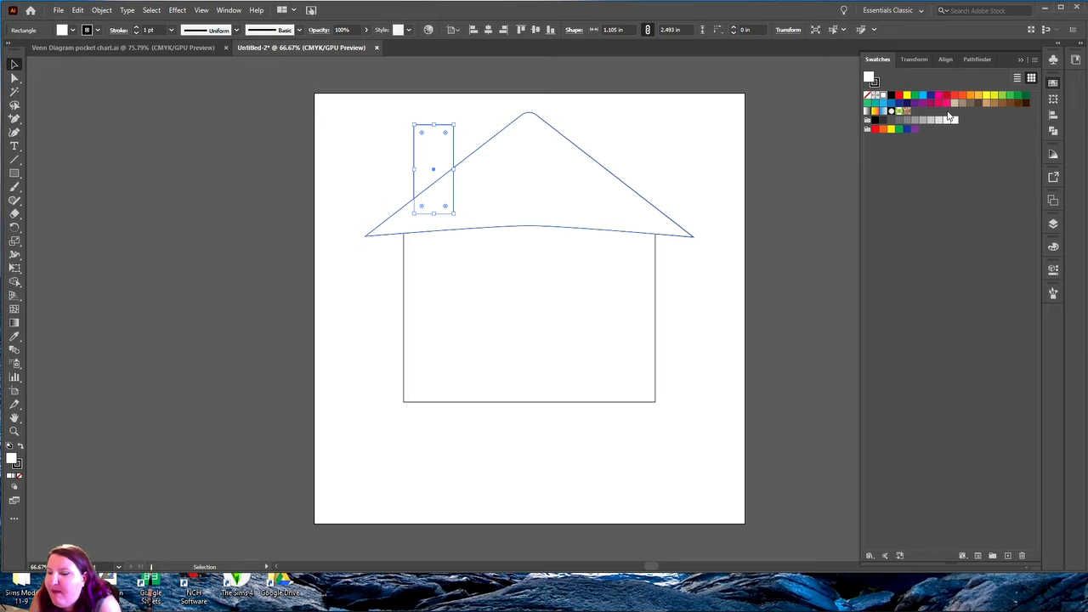
left_click(869, 556)
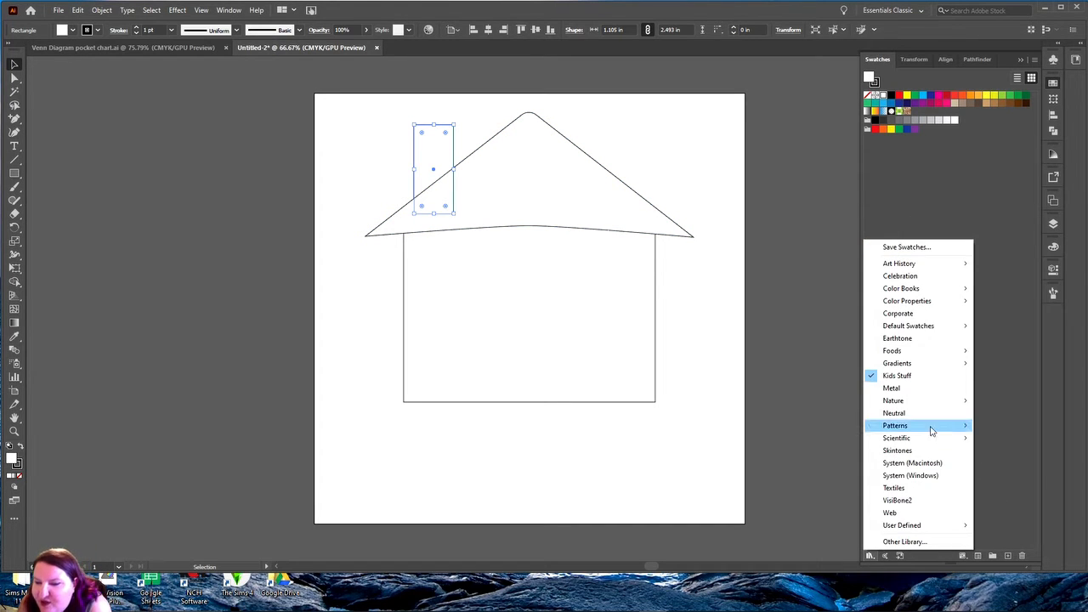
mouse_move(910, 405)
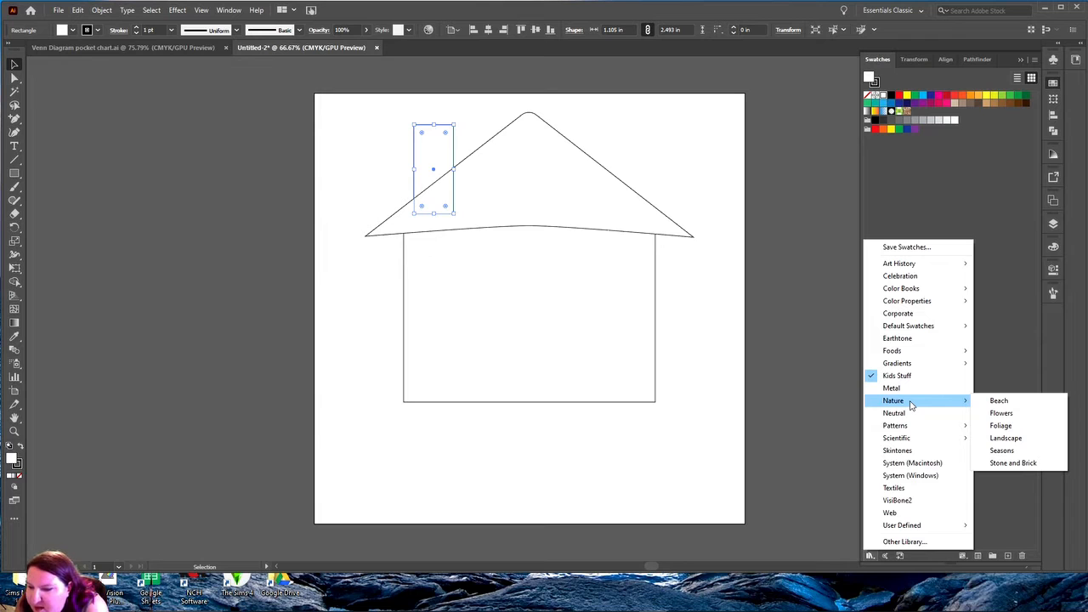
left_click(1040, 463)
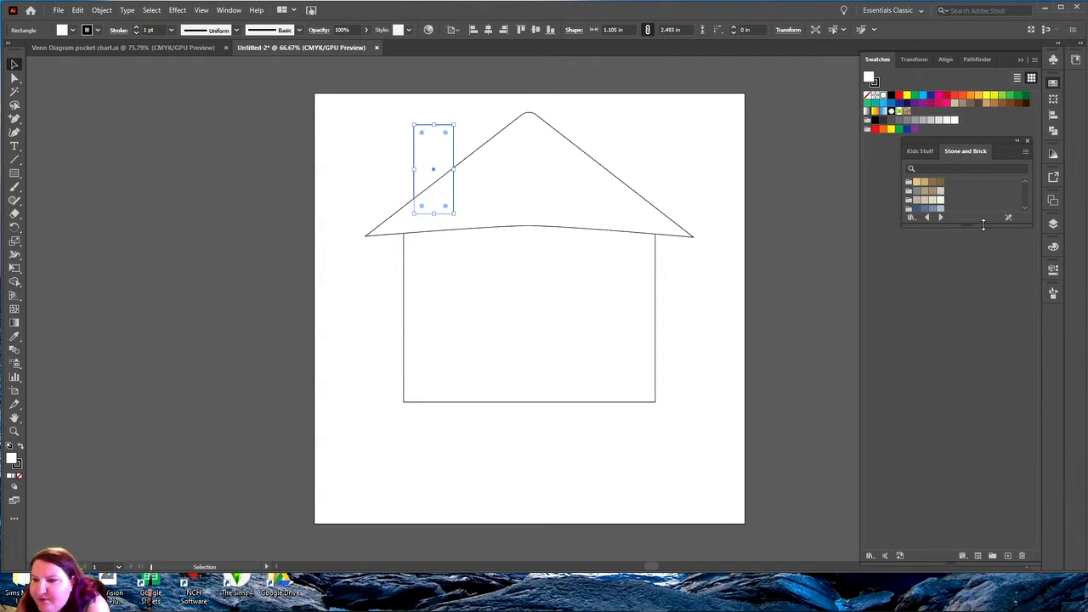
left_click_drag(982, 224, 981, 311)
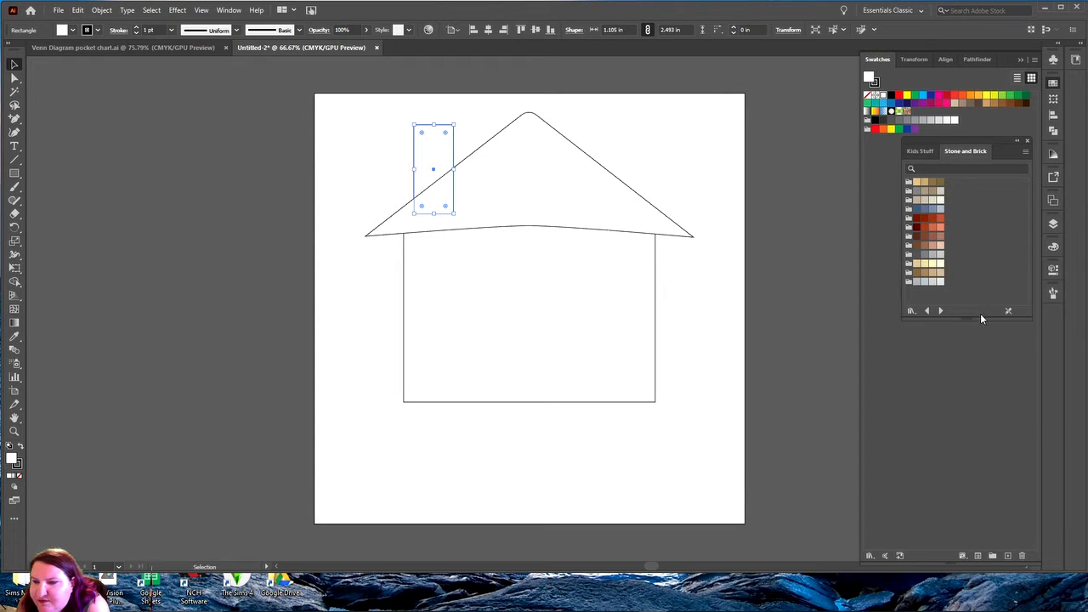
- Fill the chimney with the light beige swatch from the third Stone and Brick color group, leaving the chimney selected
left_click(934, 183)
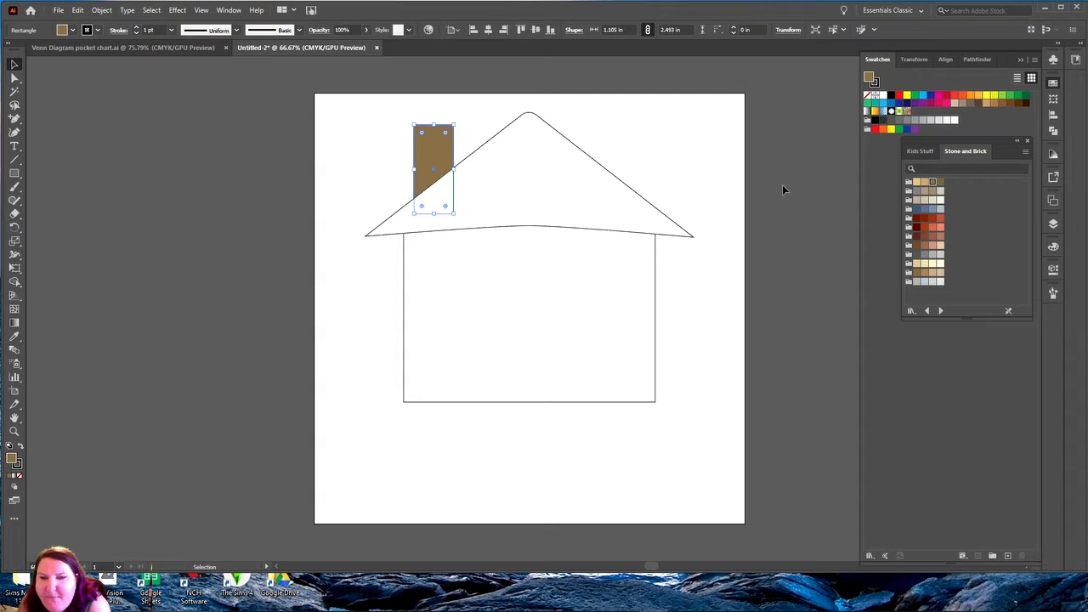
left_click(227, 132)
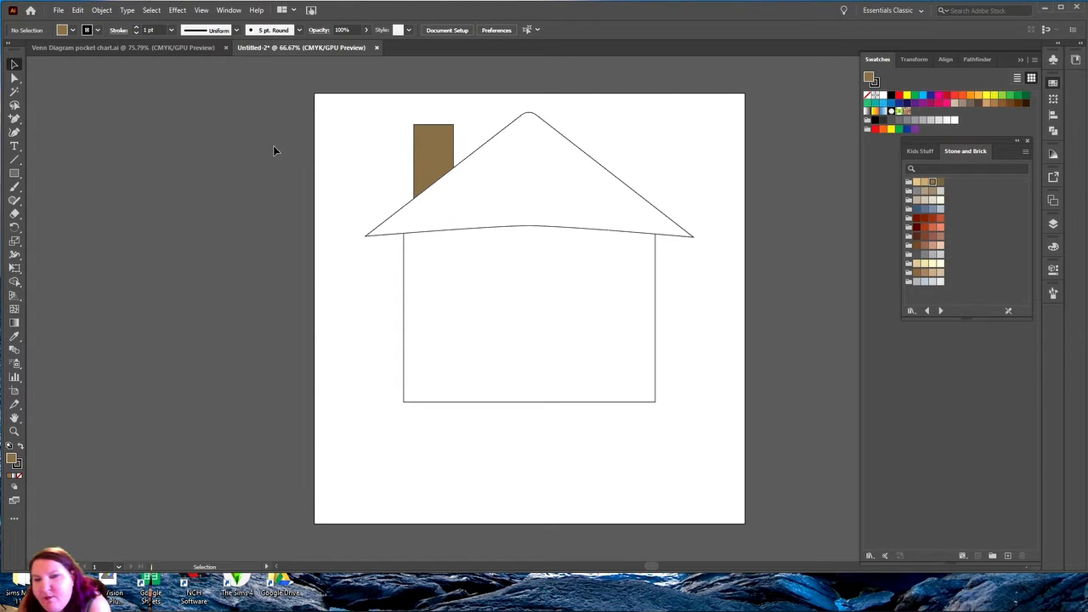
left_click(416, 141)
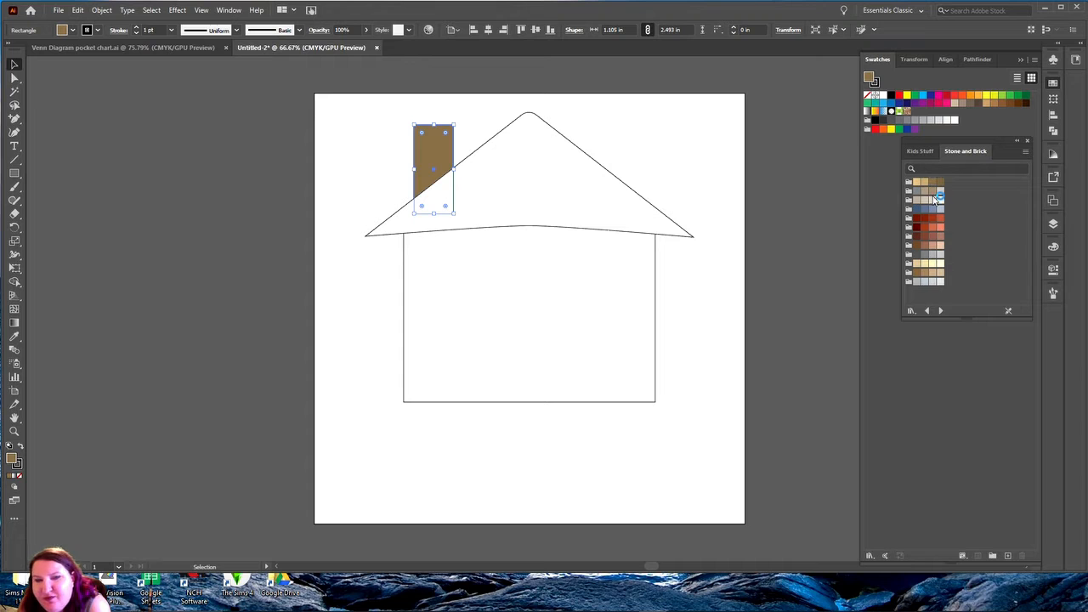
left_click(932, 200)
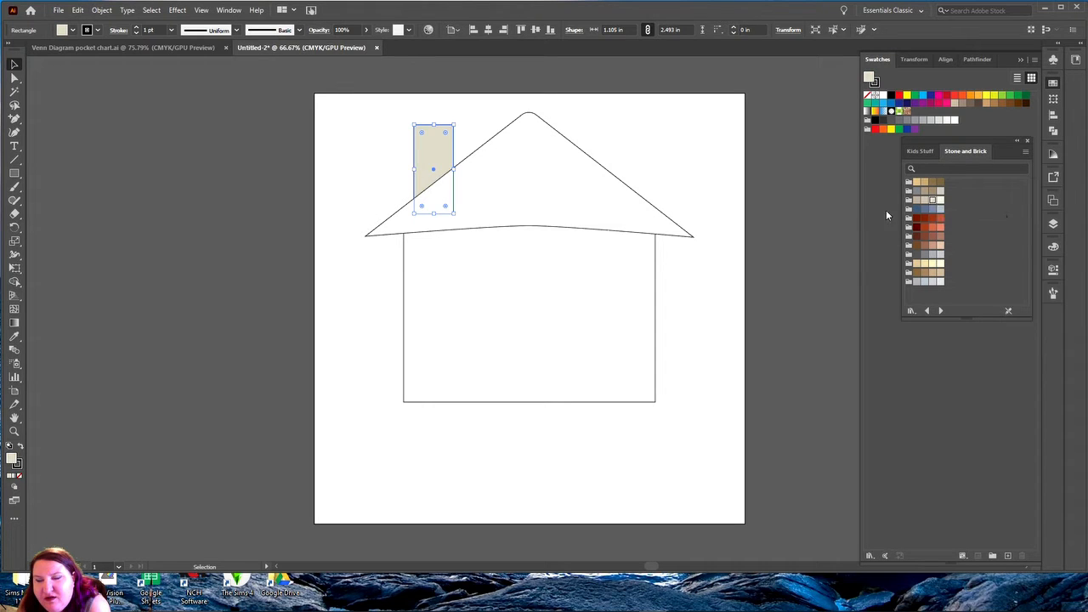
left_click(816, 216)
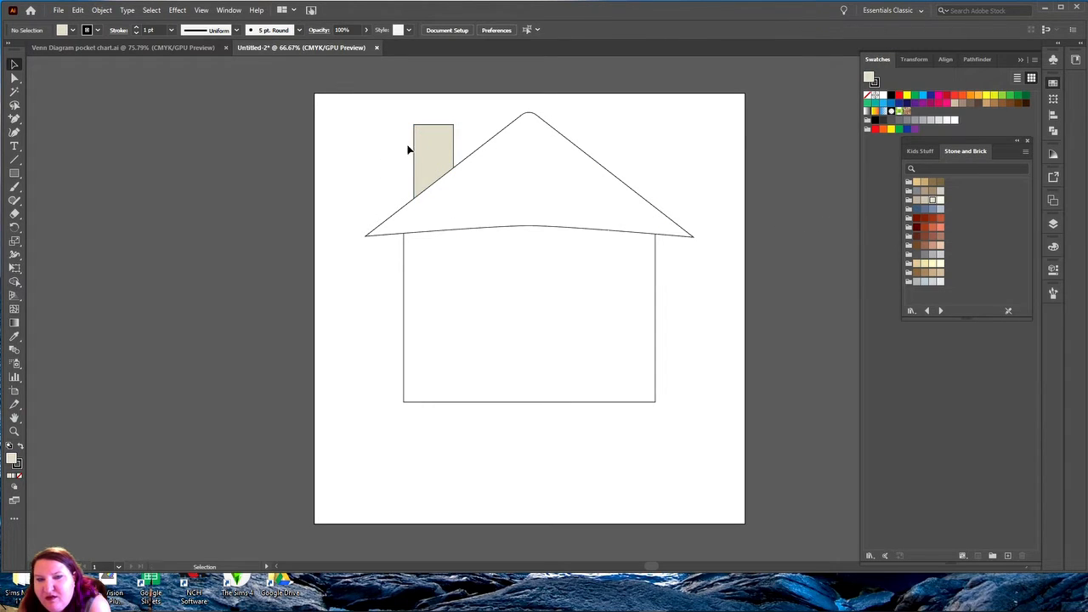
left_click(425, 145)
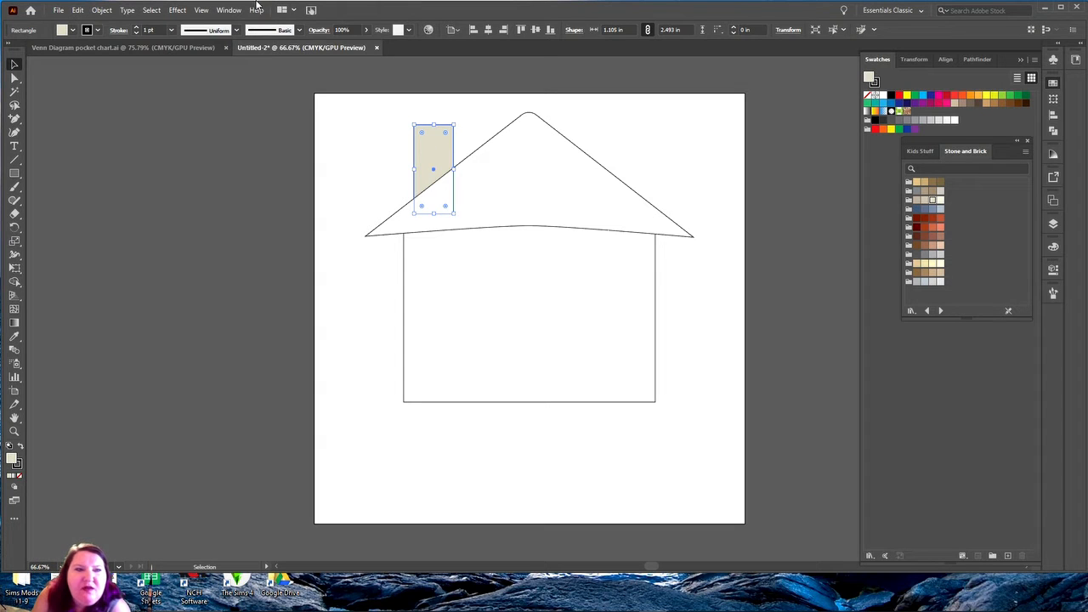
left_click(176, 9)
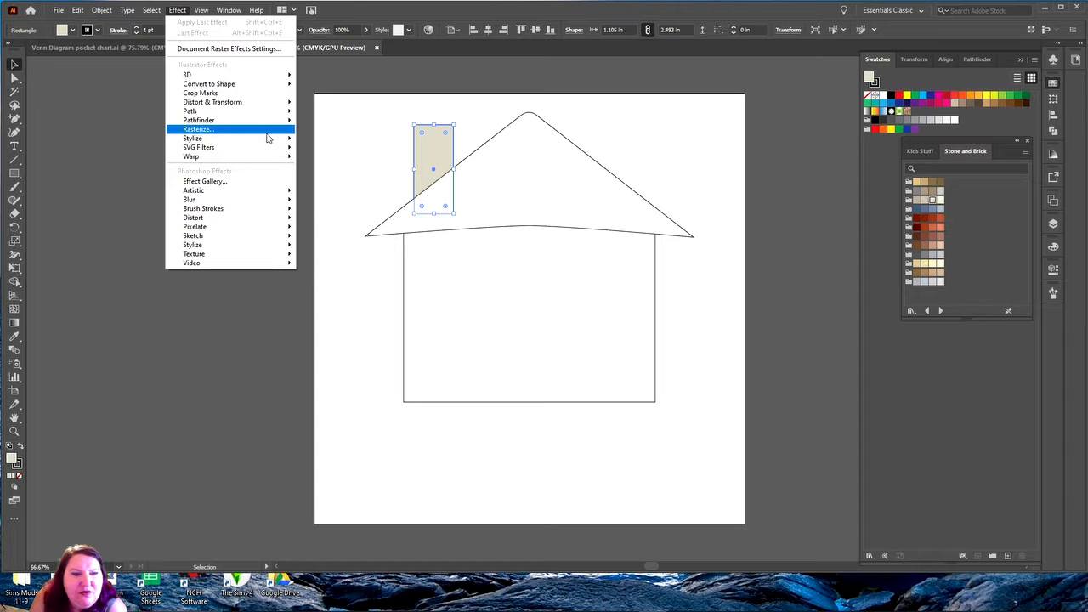
mouse_move(266, 139)
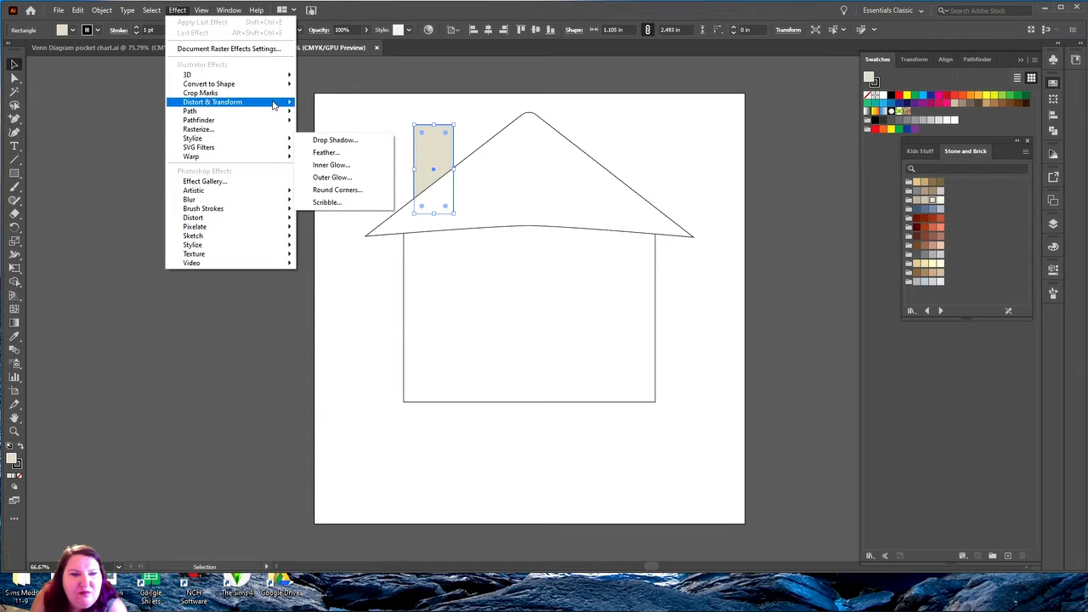
mouse_move(279, 103)
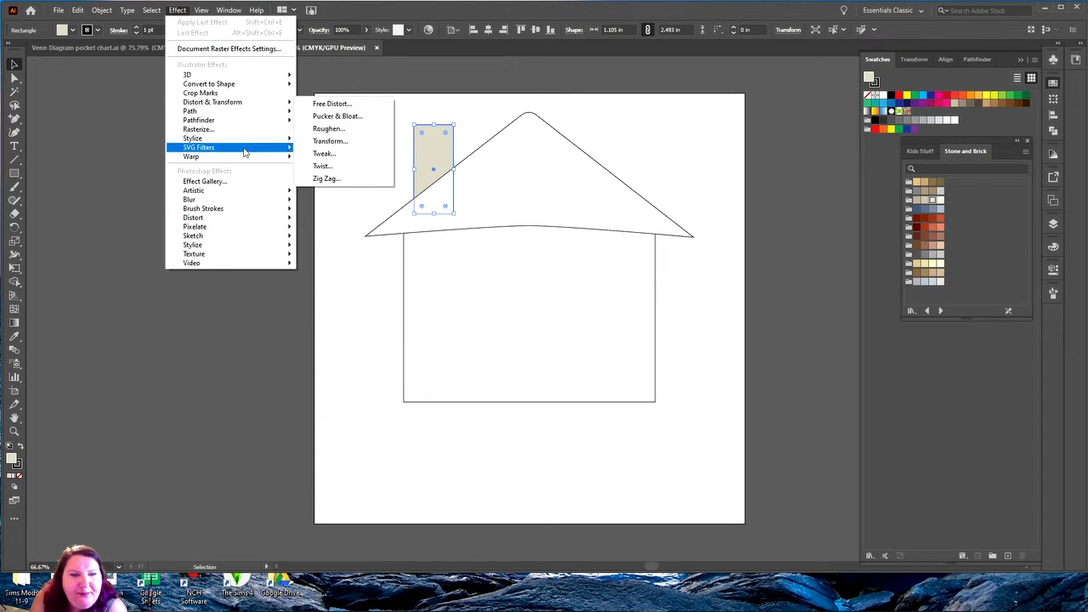
mouse_move(241, 159)
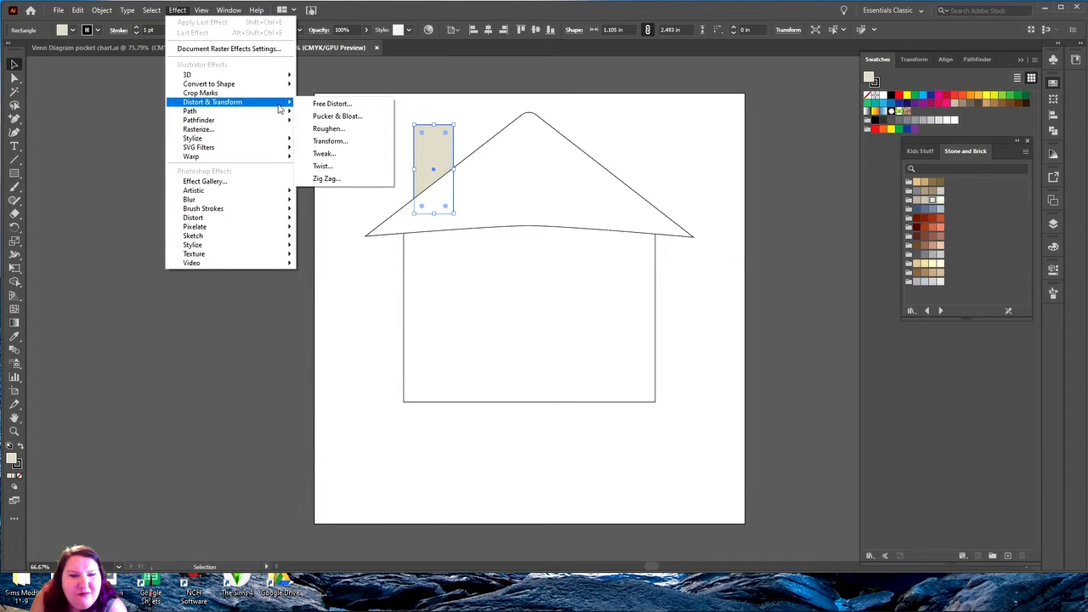
left_click(328, 129)
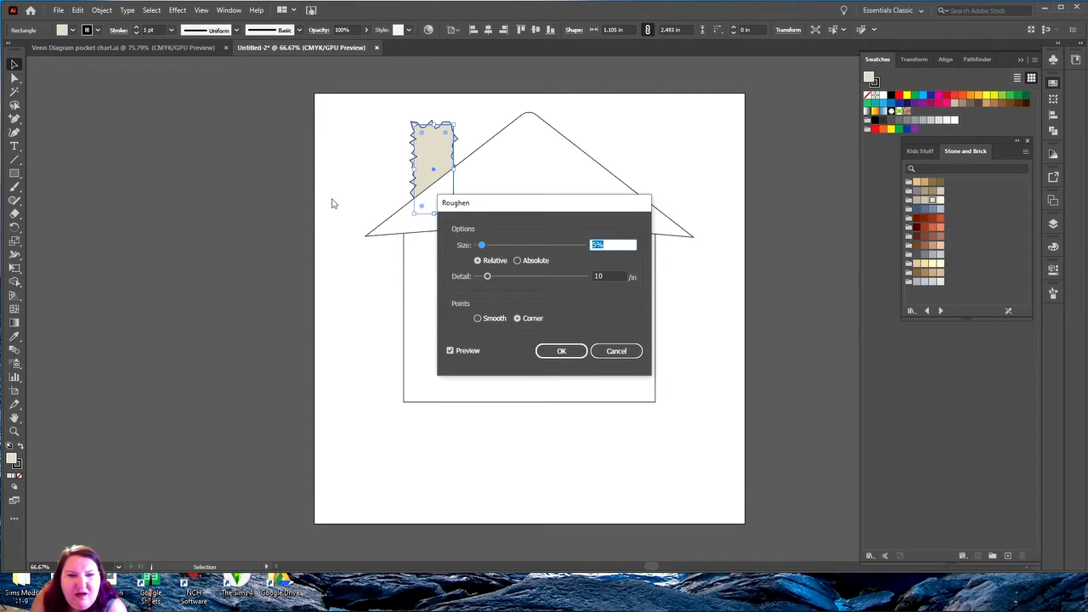
left_click(616, 350)
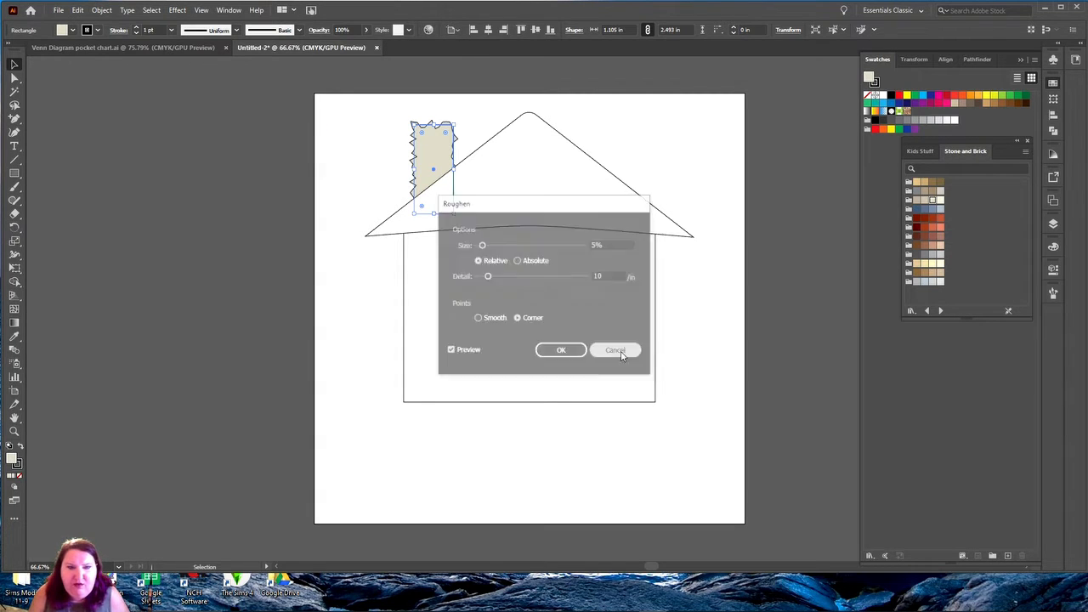
- Apply the Mosaic Tiles texture effect to the chimney with tile size 12, grout width 3 and lighten grout 9, and deselect it
left_click(179, 10)
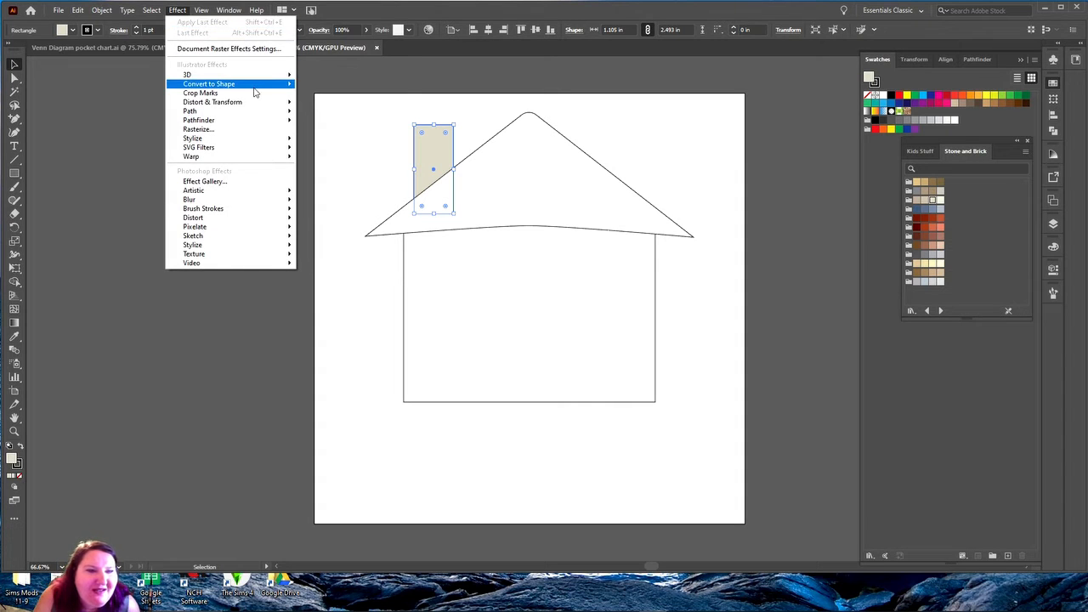
mouse_move(257, 88)
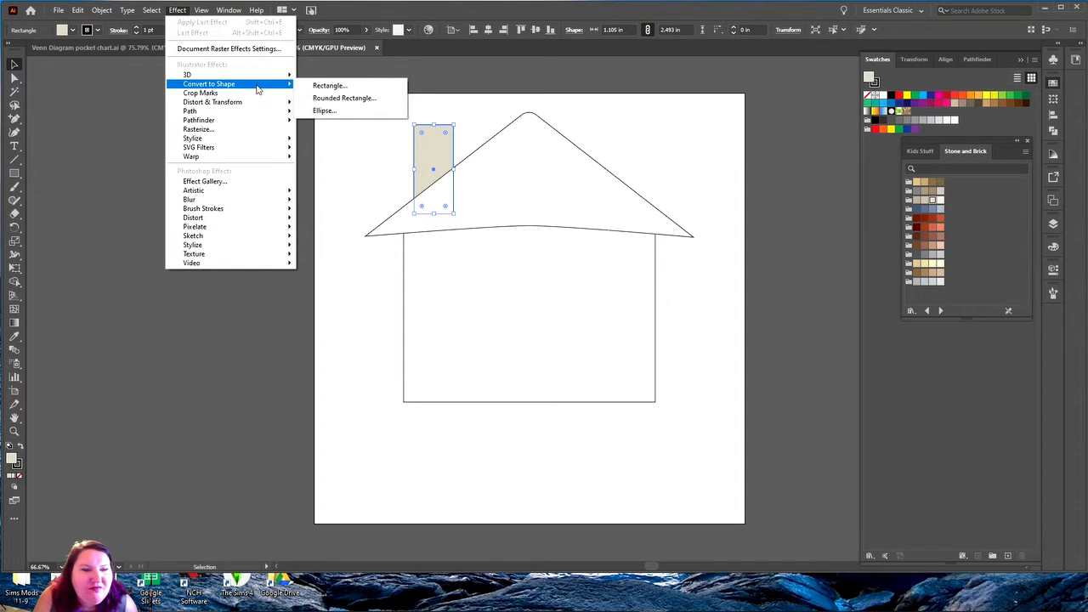
mouse_move(264, 196)
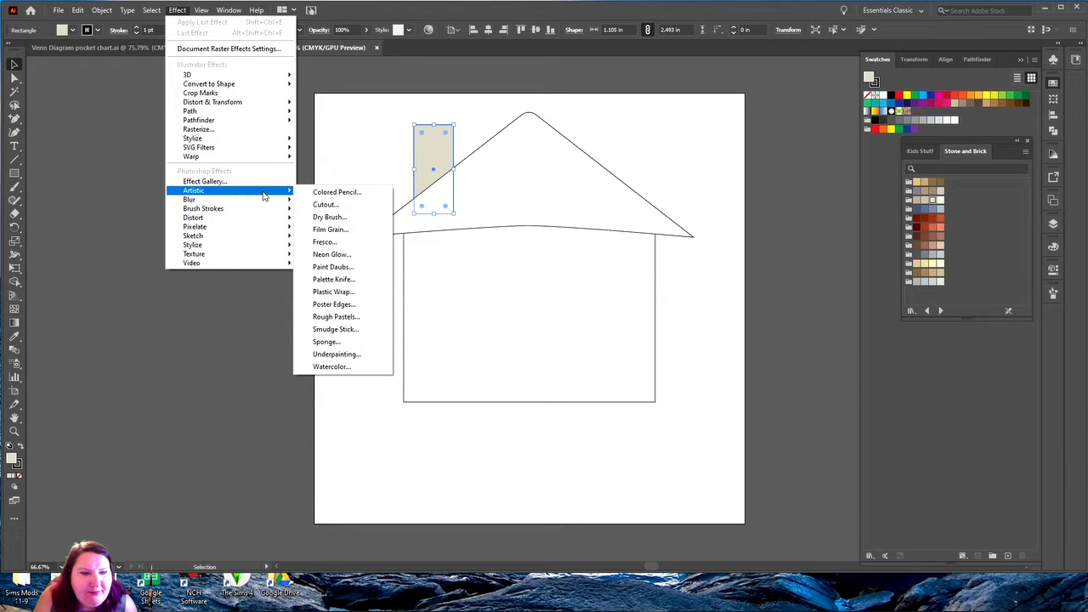
mouse_move(252, 232)
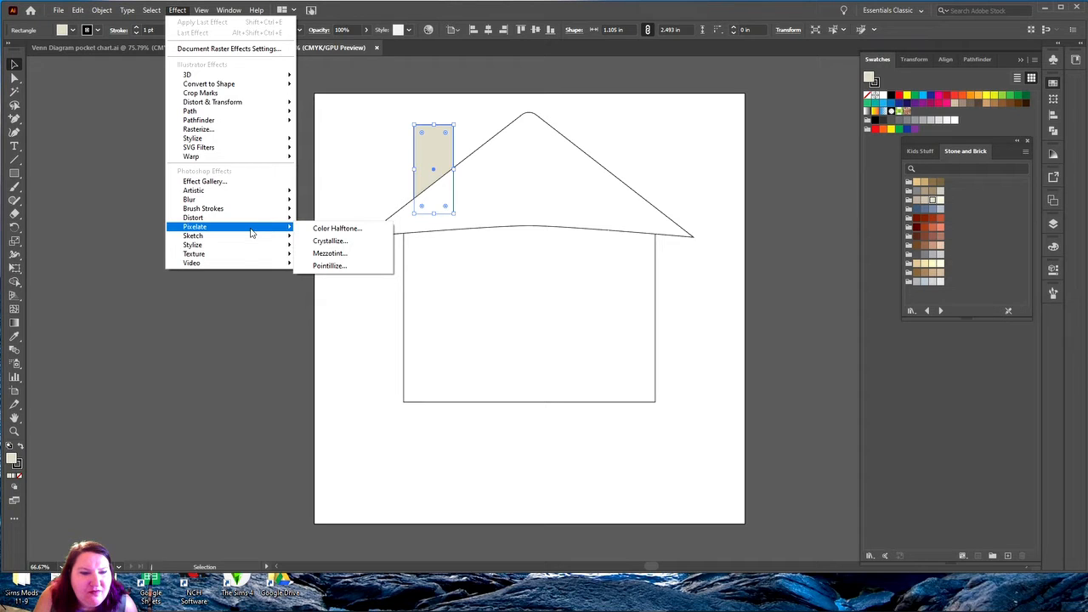
mouse_move(247, 253)
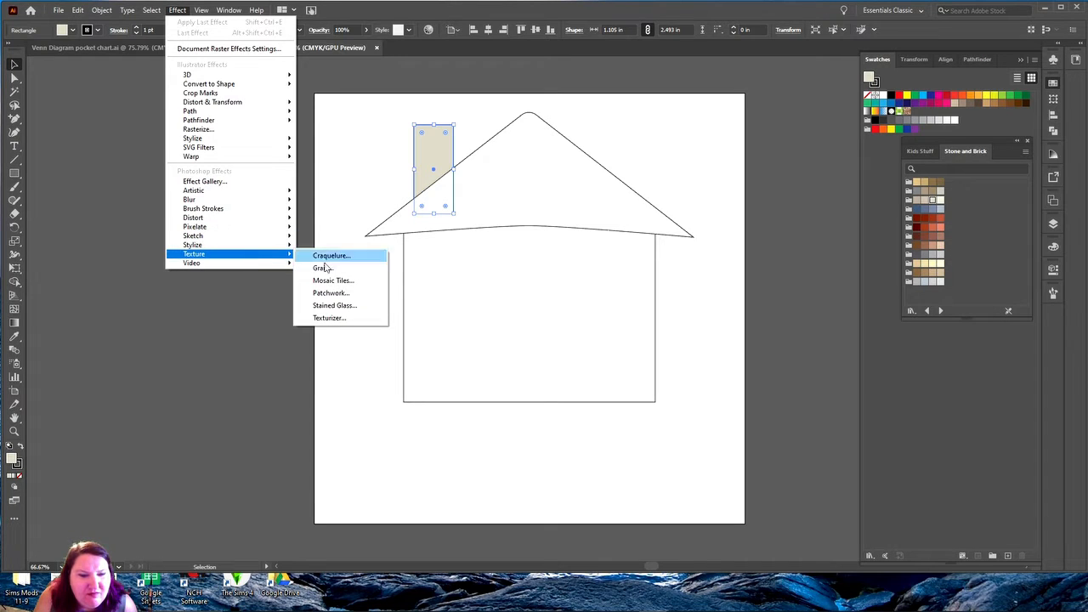
left_click(369, 282)
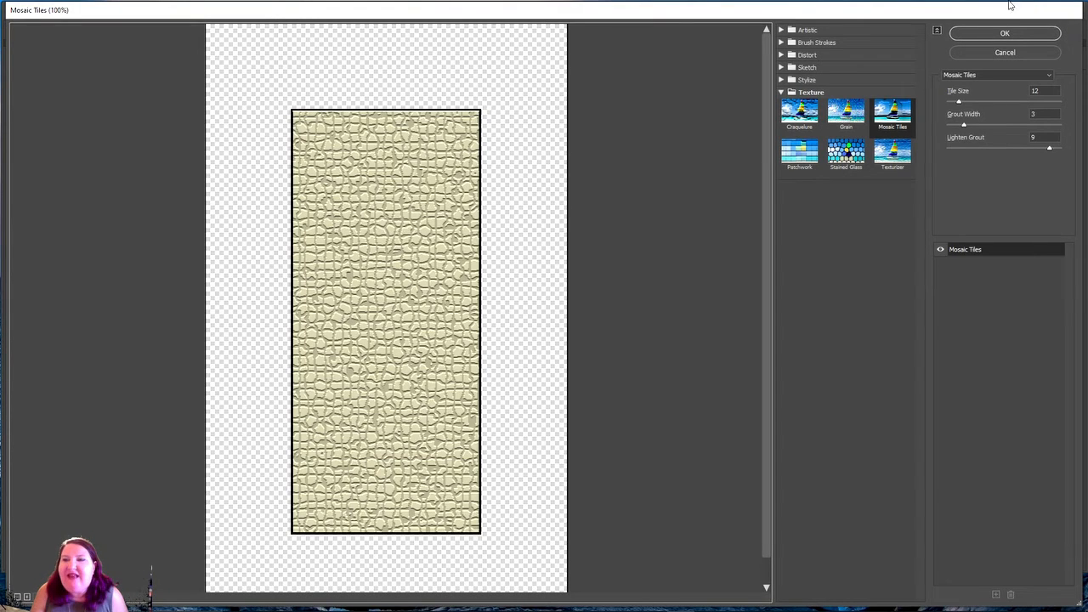
left_click(1003, 34)
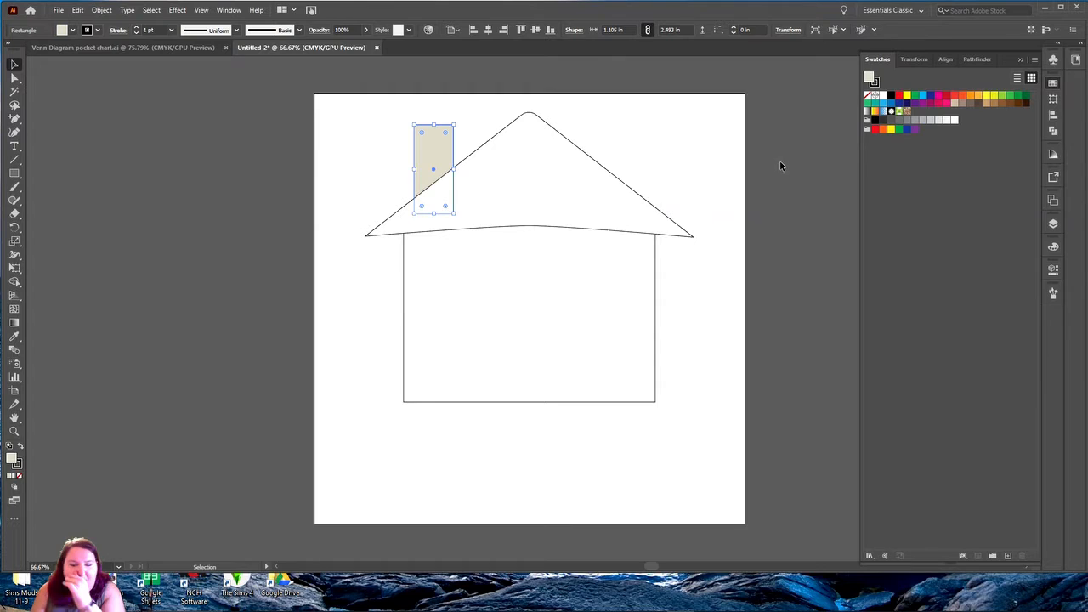
left_click(760, 153)
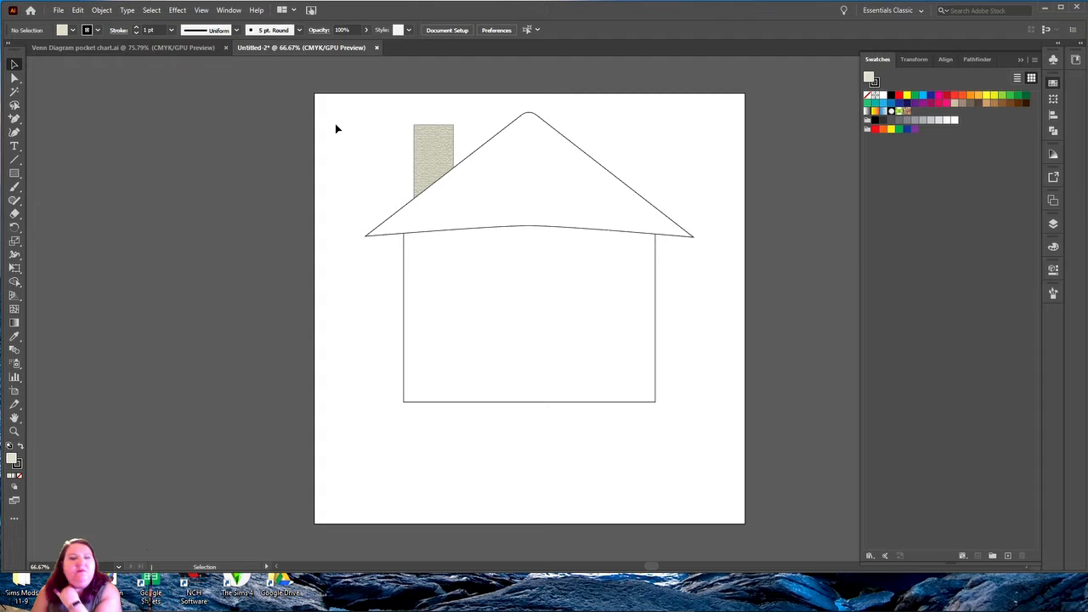
- Fill the roof with the brown swatch C=15 M=30 Y=60 K=34 from the Neutral swatch library, and deselect it
left_click(539, 214)
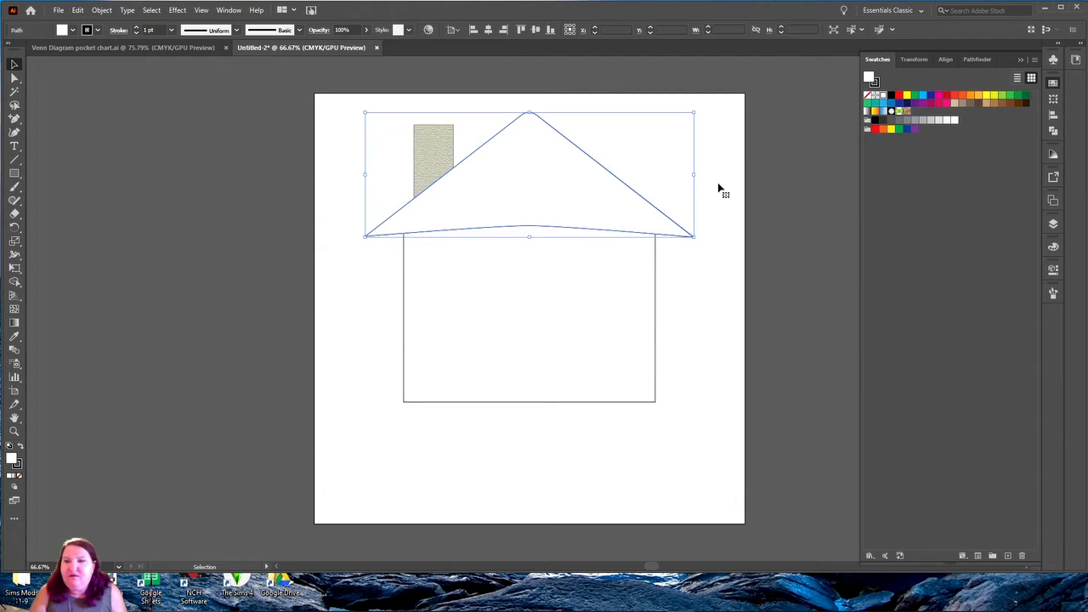
left_click(869, 555)
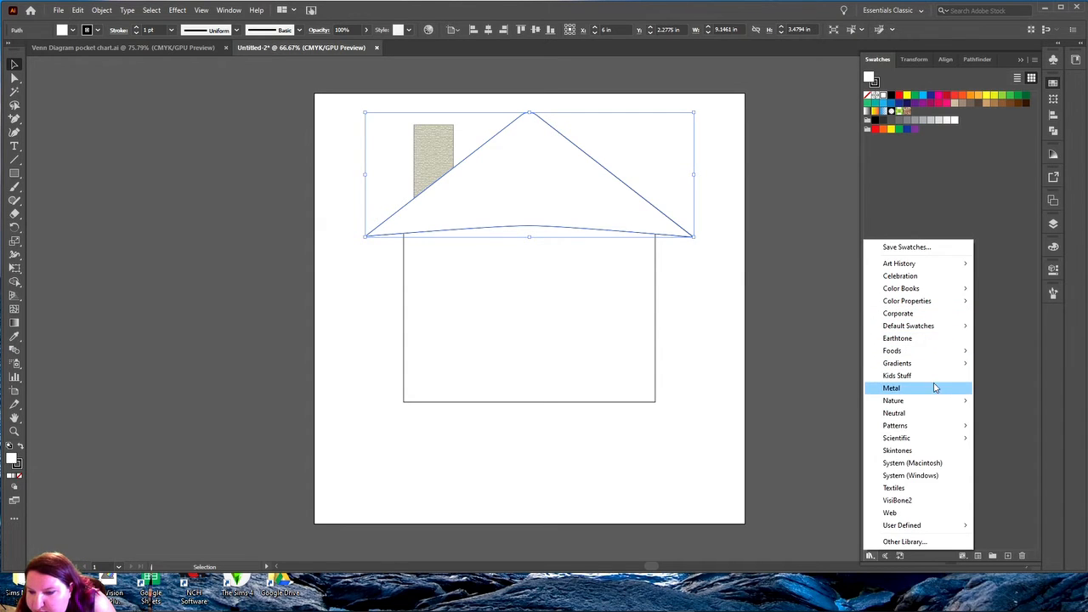
left_click(941, 414)
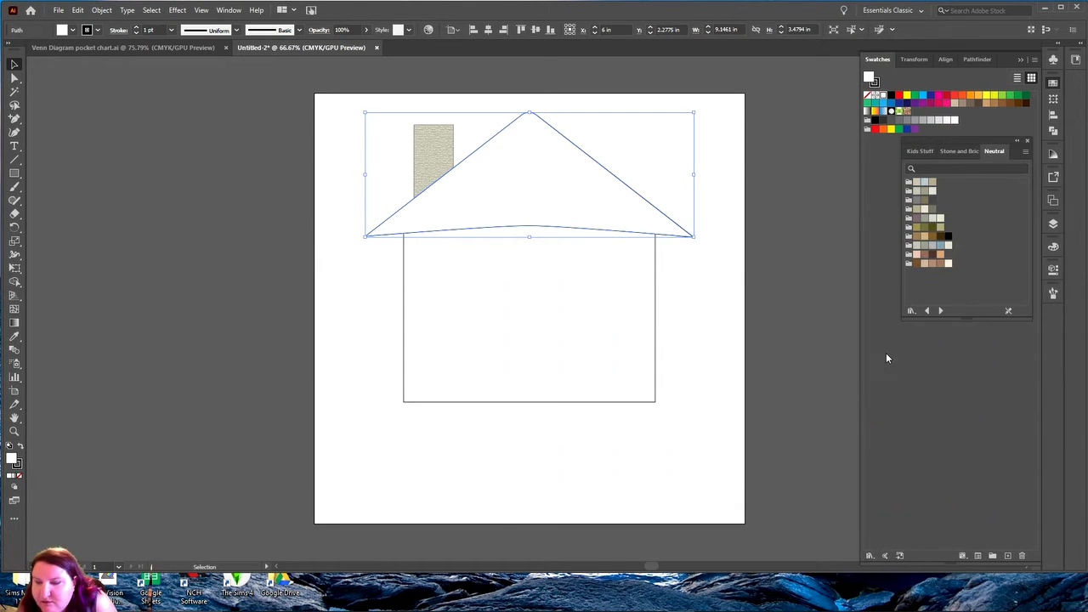
left_click(932, 228)
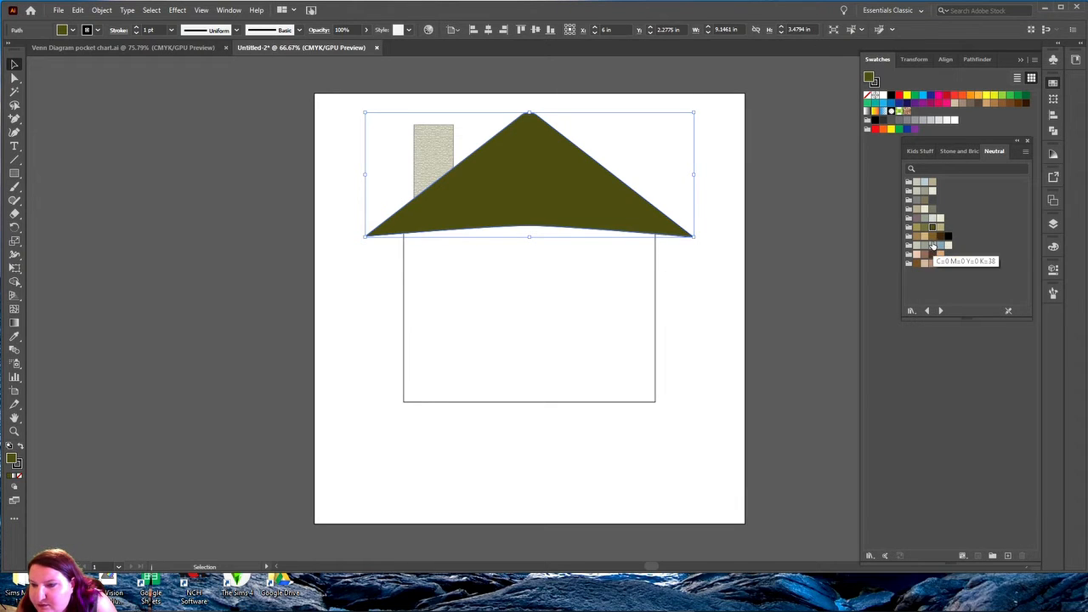
left_click(933, 238)
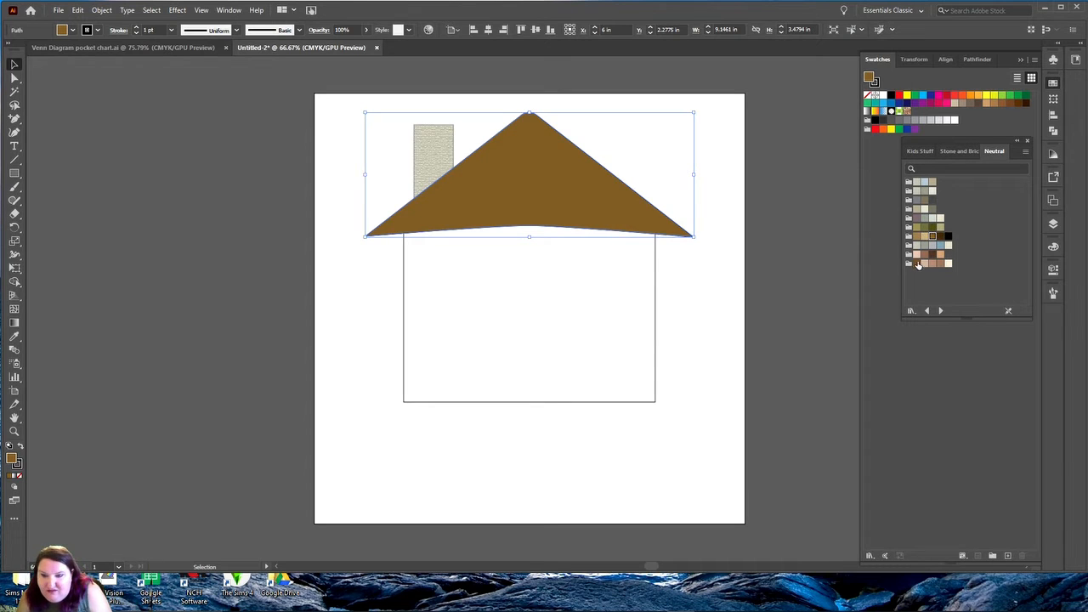
left_click(917, 238)
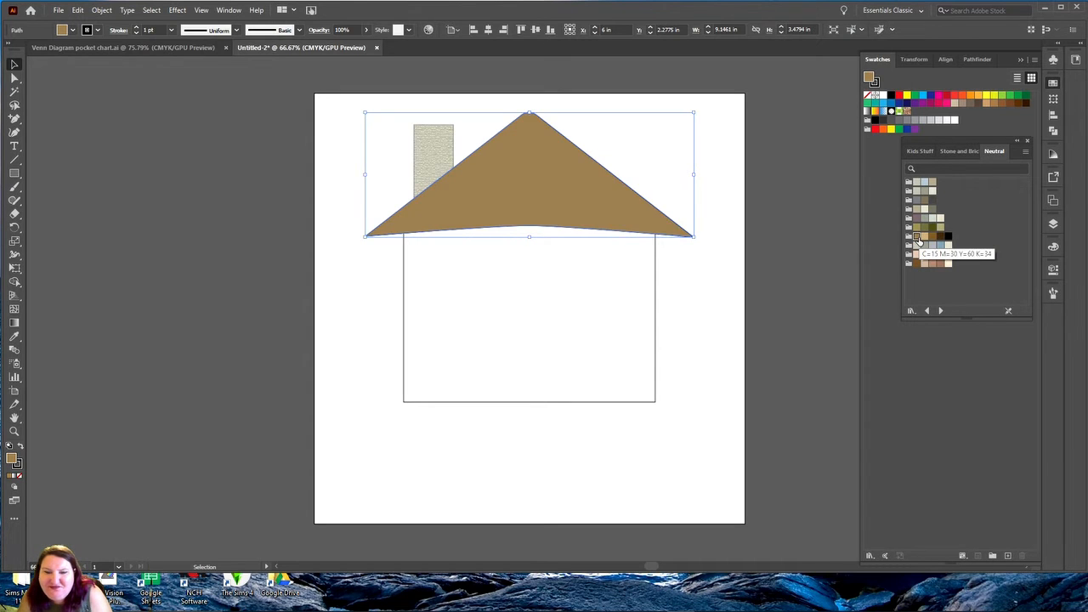
left_click(797, 267)
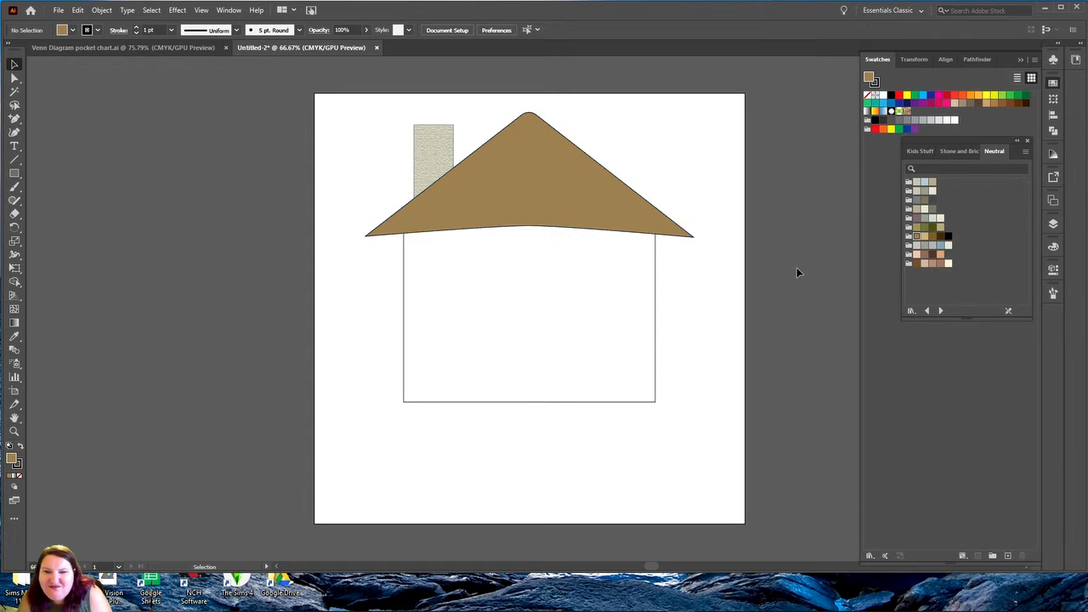
- Remove the stroke from the roof, keeping its brown fill, and deselect it
left_click(575, 212)
left_click(15, 474)
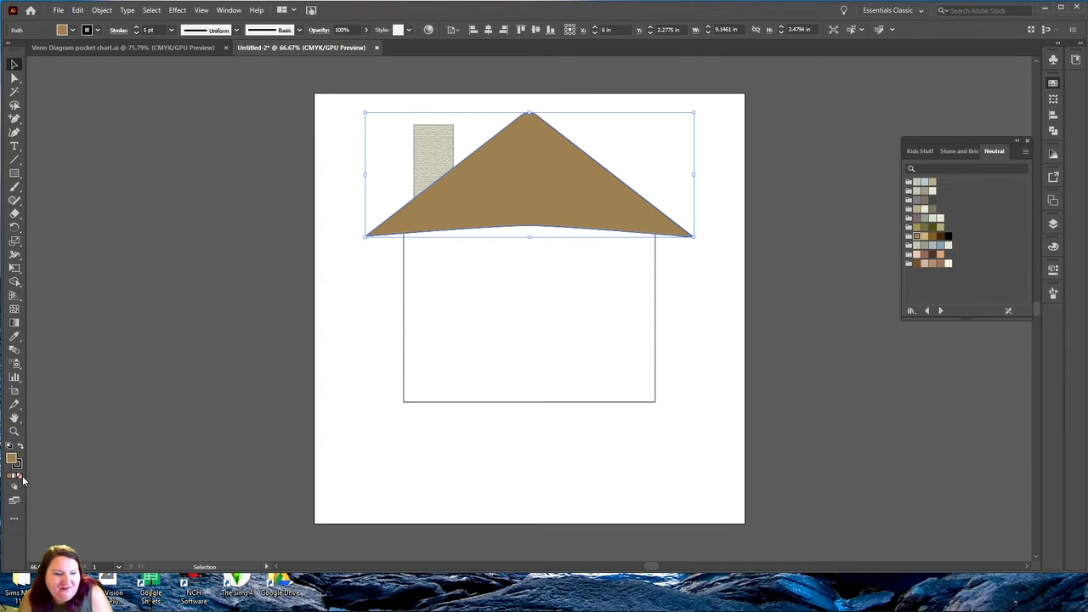
left_click(19, 476)
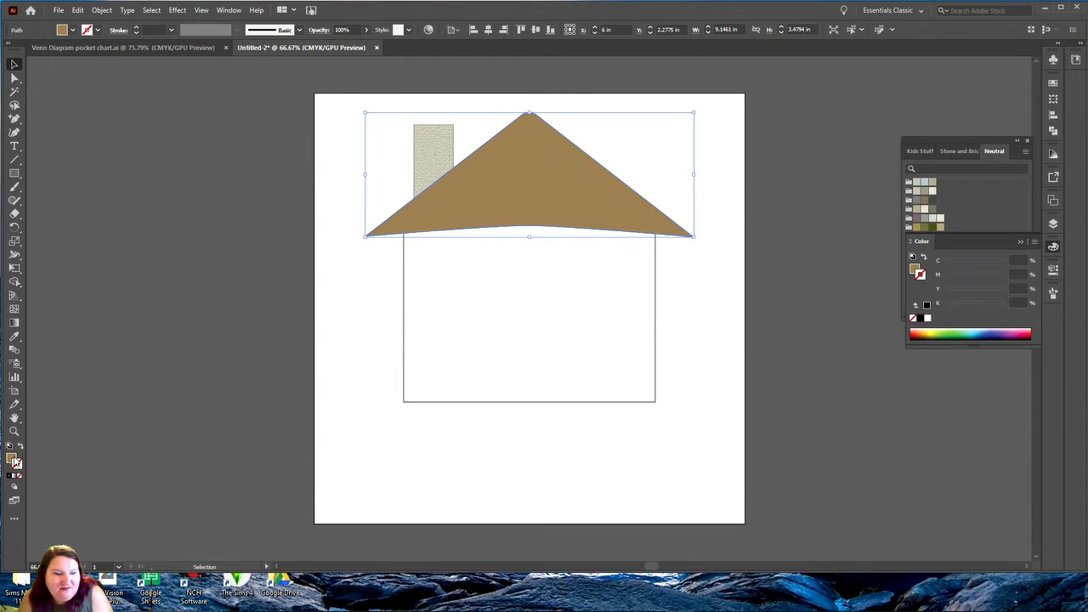
left_click(191, 386)
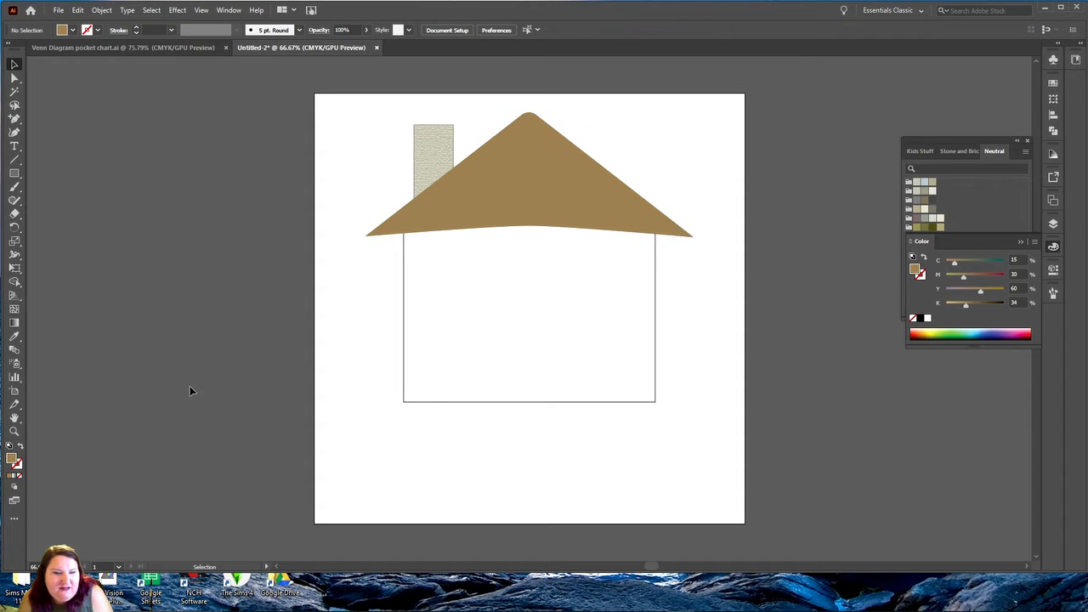
- Apply the Texturizer effect to the roof with Canvas texture, 100% scaling, relief 4 and light from Top, and deselect it
left_click(500, 181)
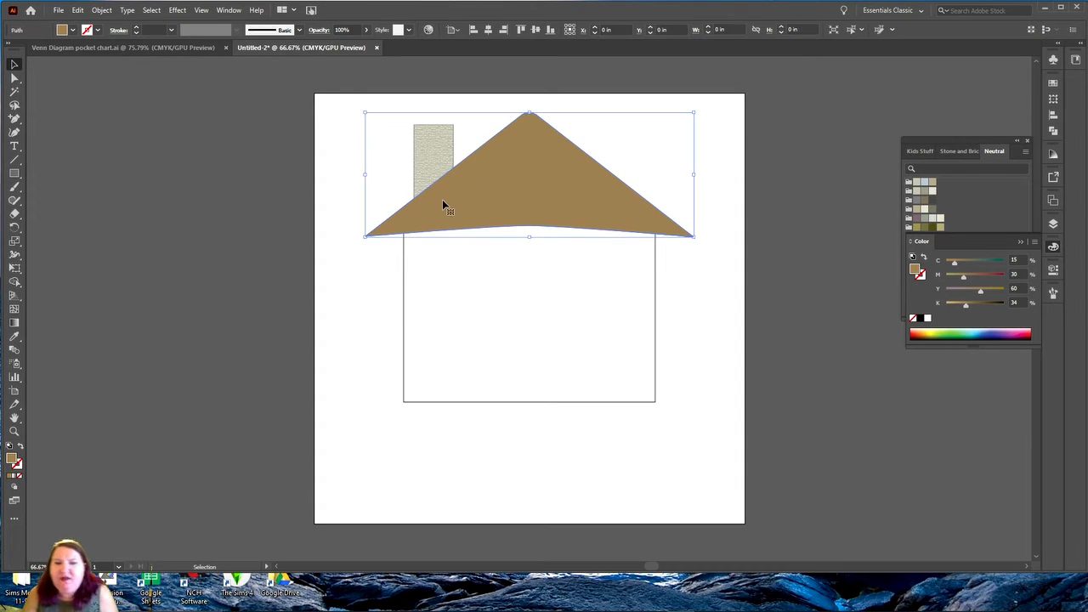
left_click(177, 10)
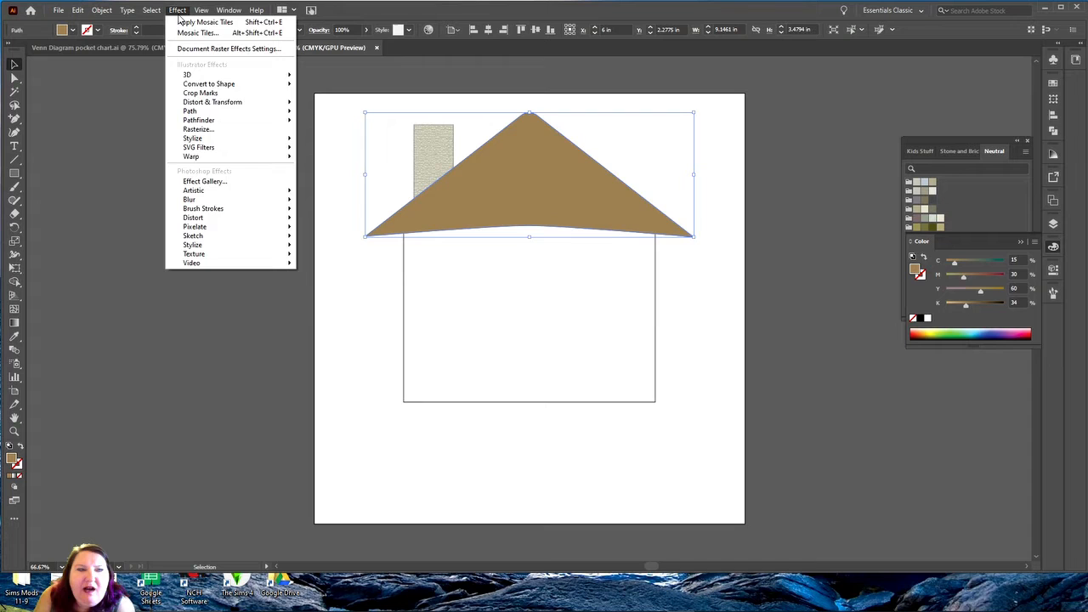
mouse_move(255, 255)
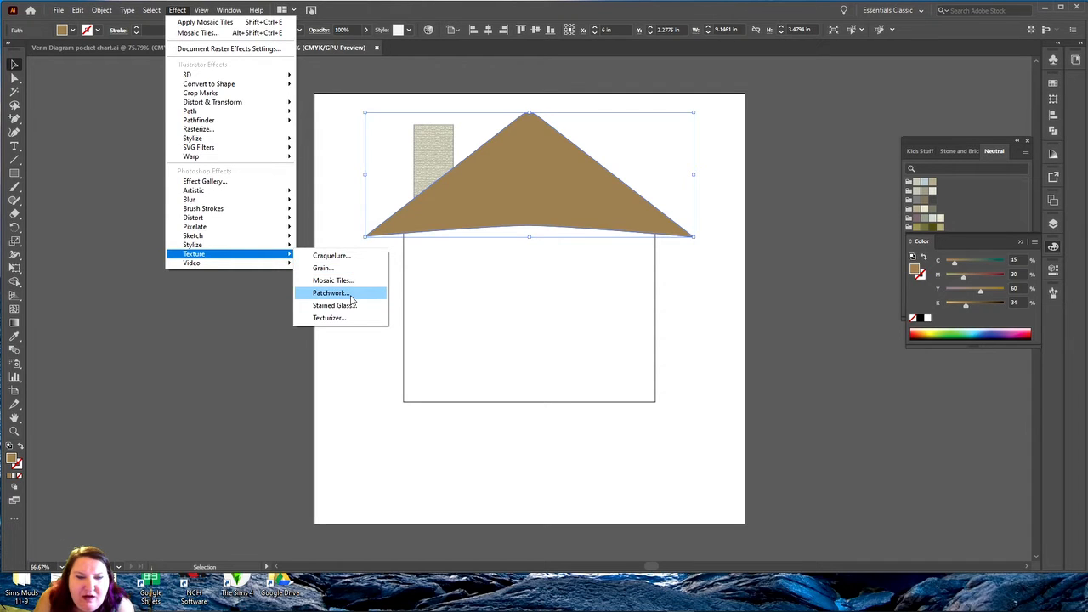
left_click(351, 293)
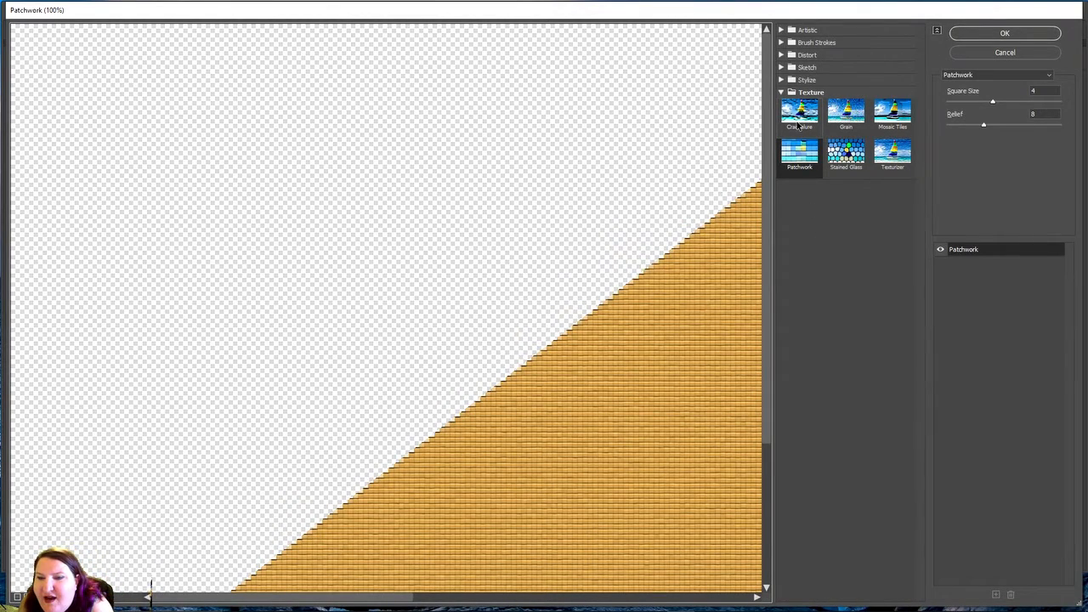
left_click(892, 153)
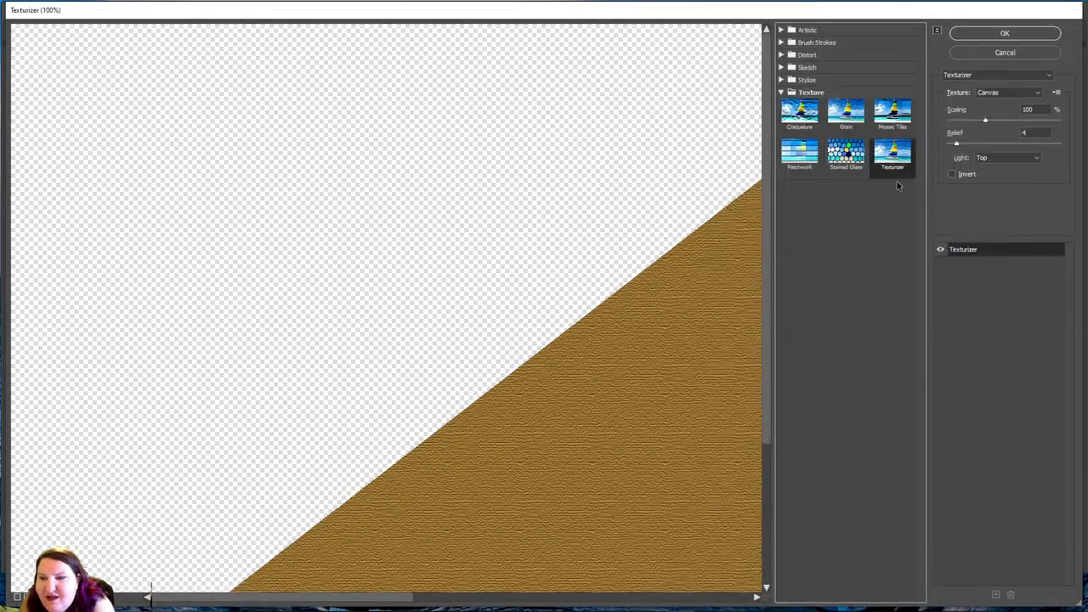
left_click(1032, 30)
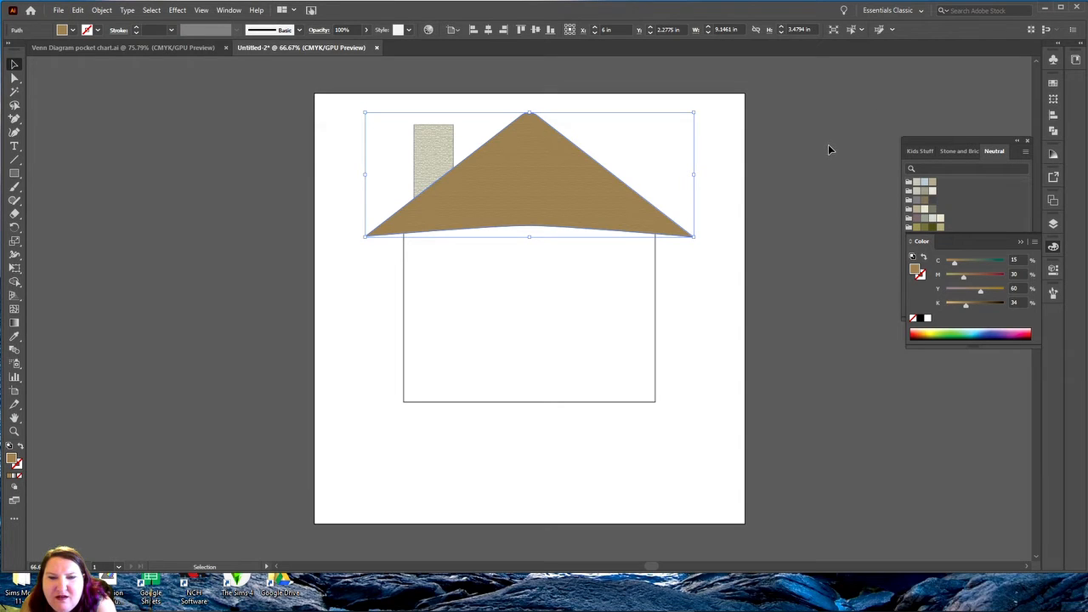
left_click(828, 149)
left_click(648, 204)
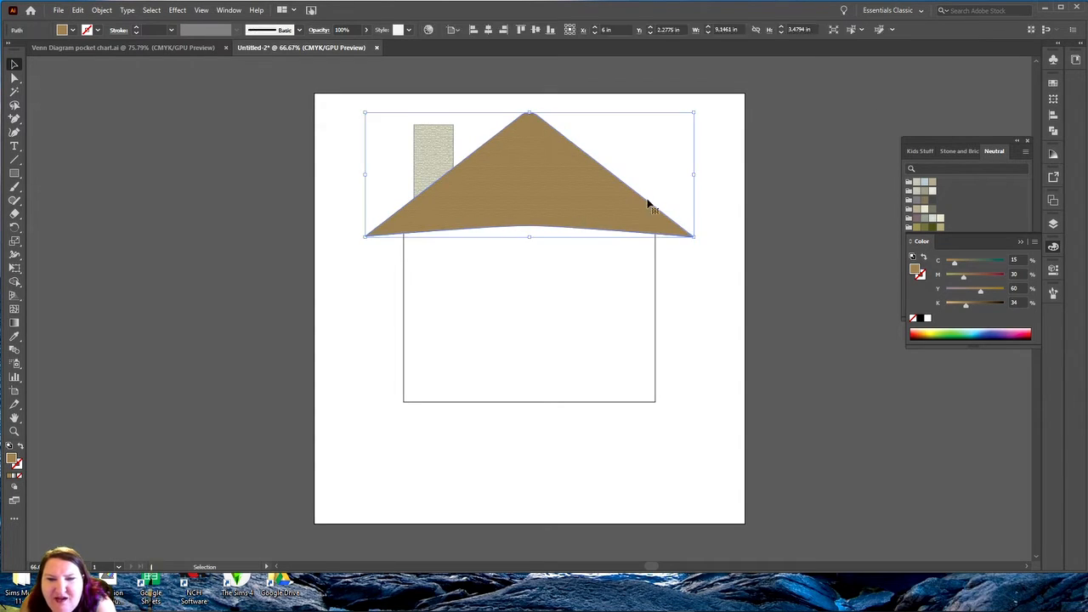
left_click(828, 150)
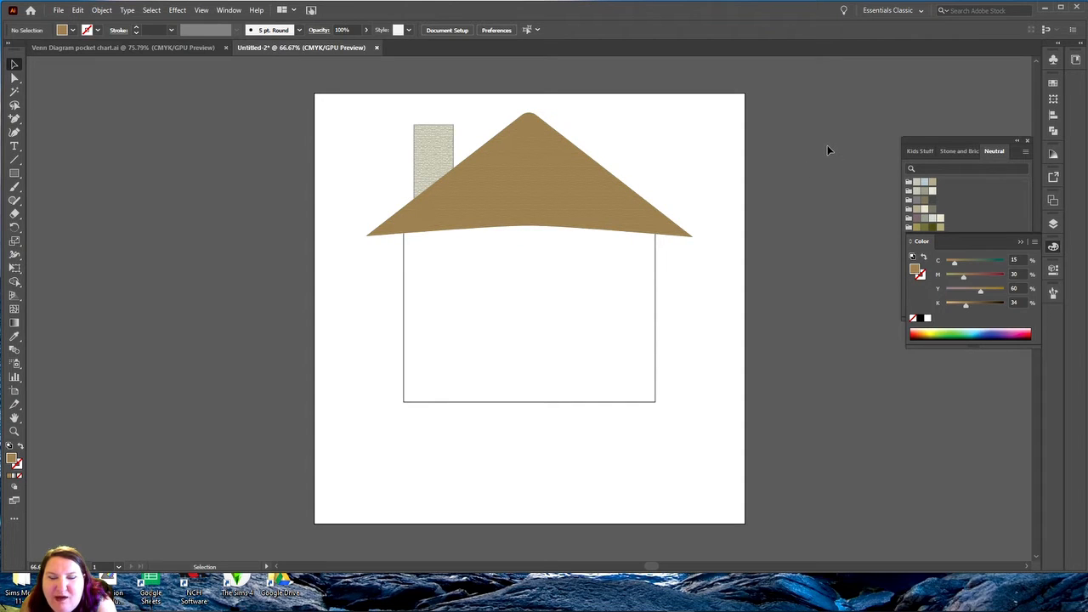
- Remove the stroke from the chimney, keeping its textured beige fill, and deselect it
left_click(558, 187)
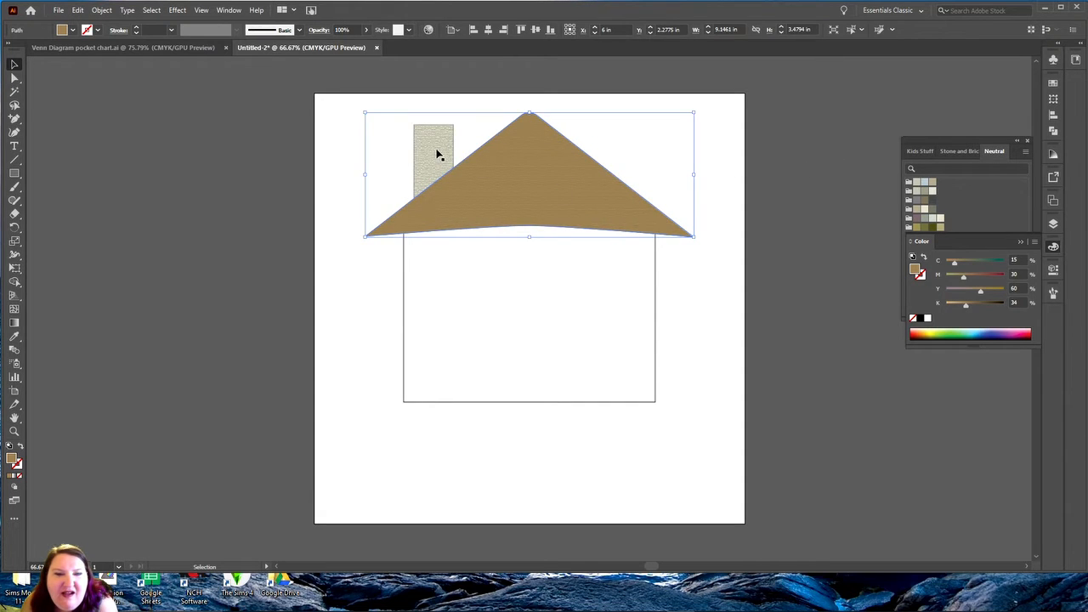
left_click(444, 169)
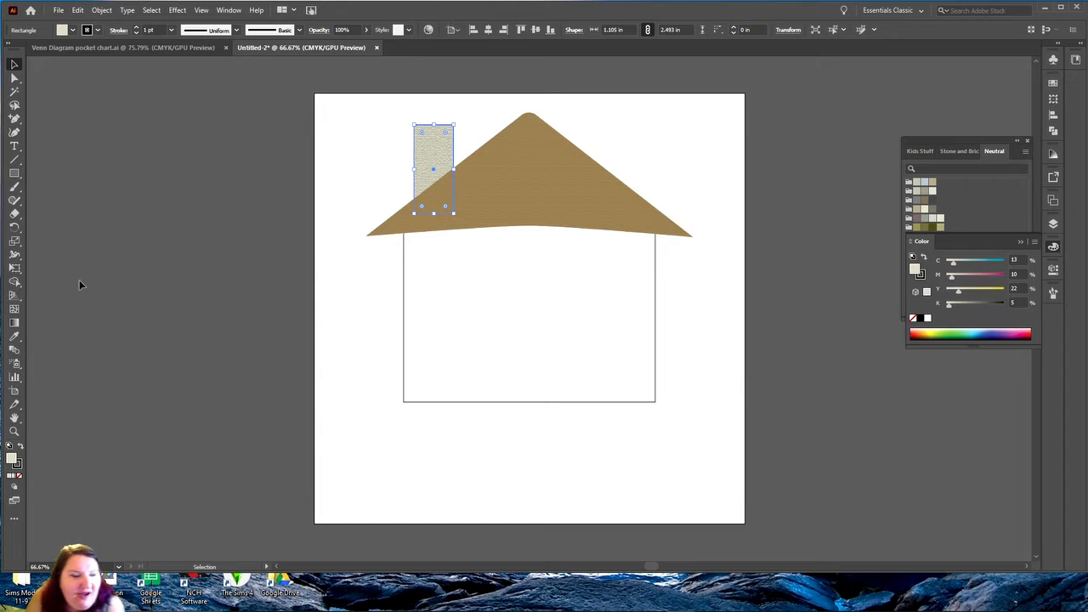
left_click(17, 467)
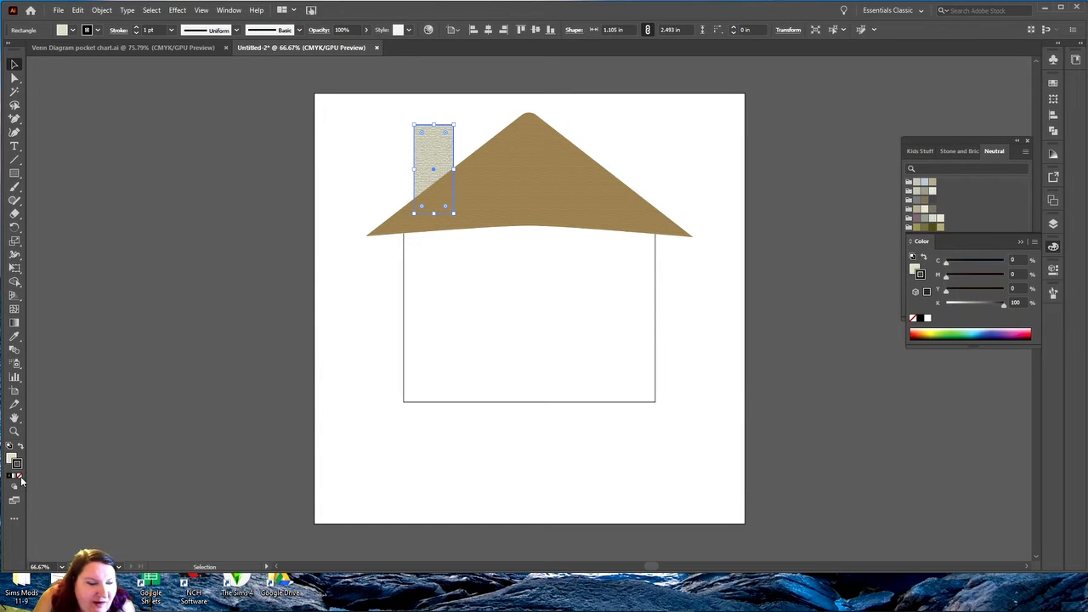
left_click(19, 476)
left_click(135, 414)
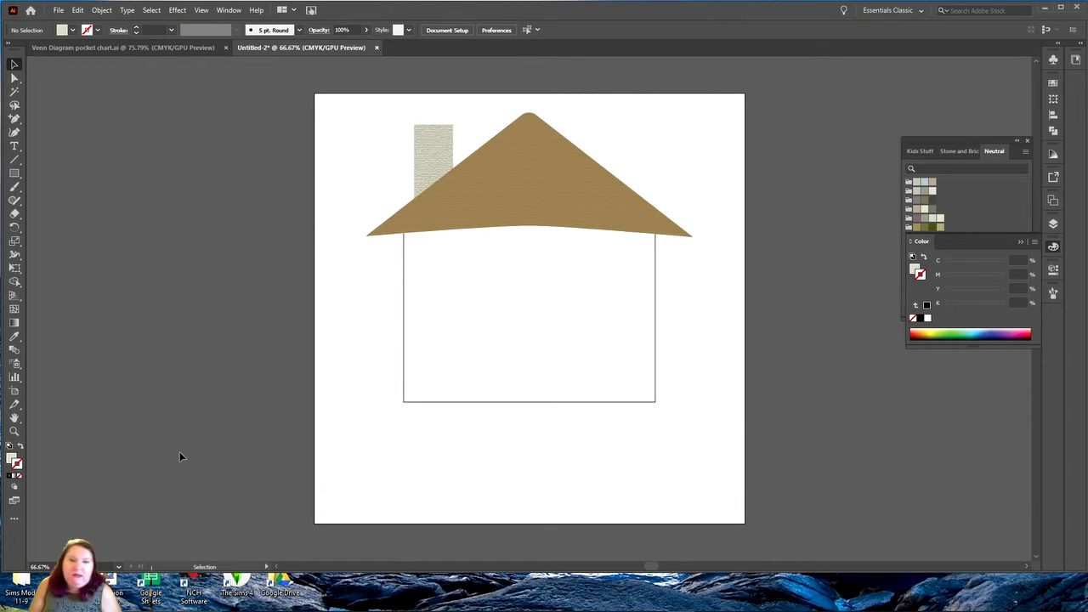
- Draw a square window about 1.4 in wide with the default white fill and black stroke, centred low on the roof
left_click(14, 173)
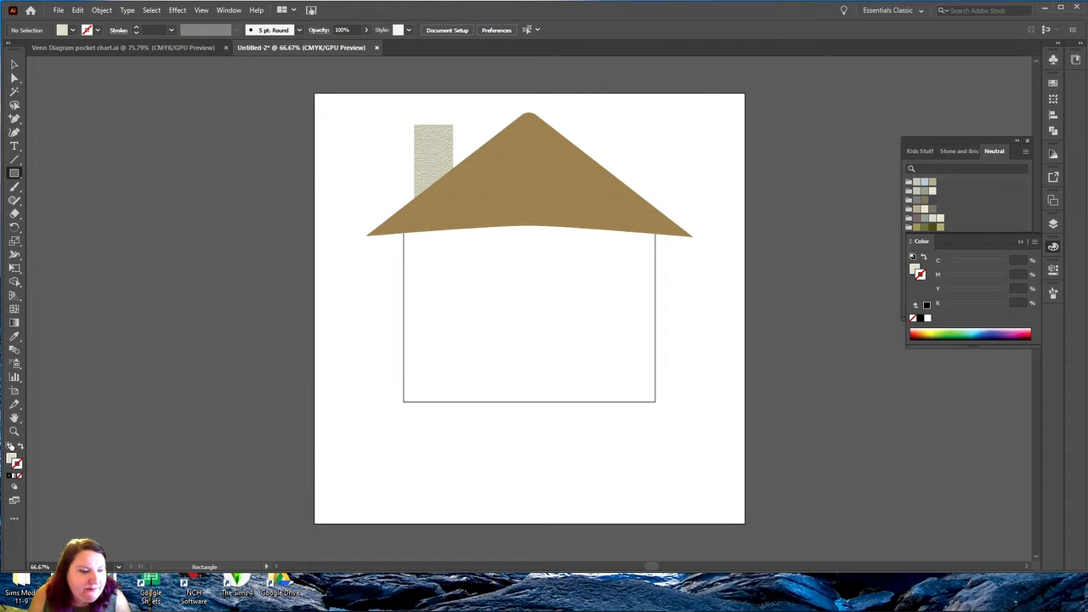
left_click(9, 445)
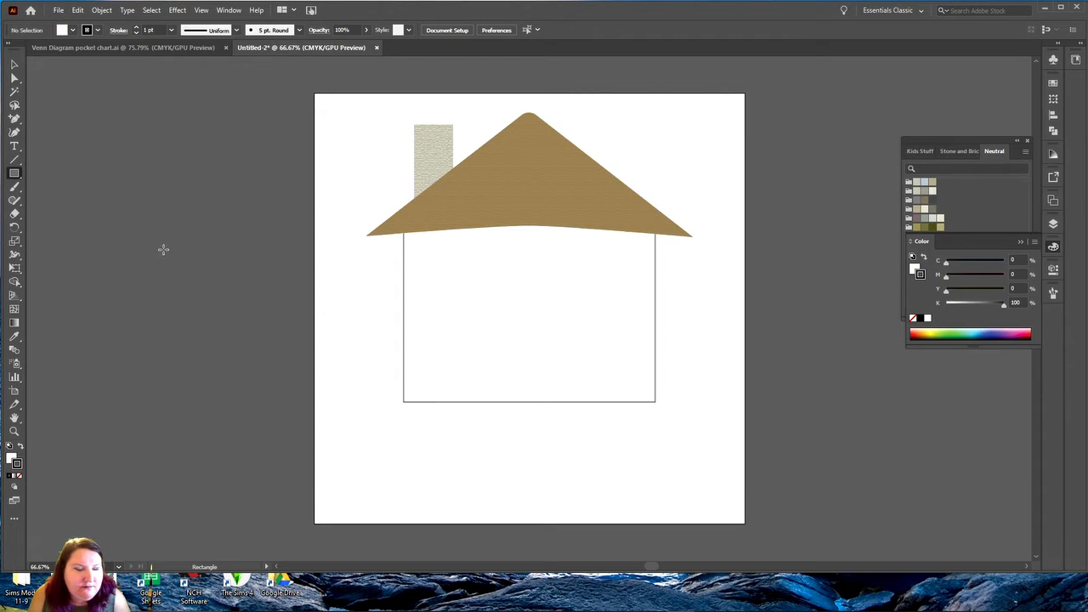
left_click_drag(161, 245, 523, 176)
key("v")
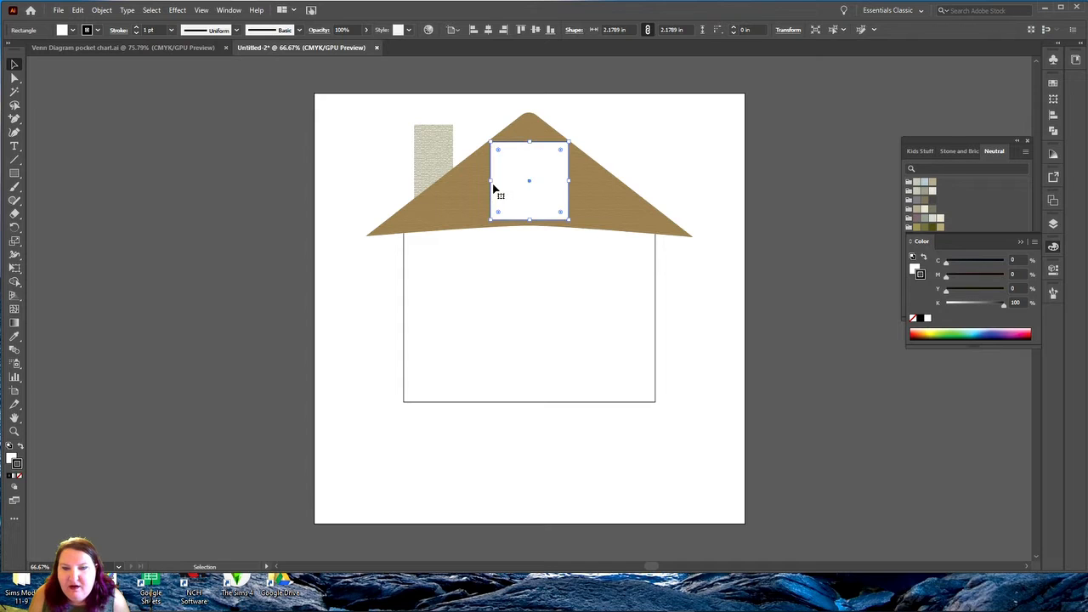
left_click_drag(492, 142, 523, 191)
left_click(666, 160)
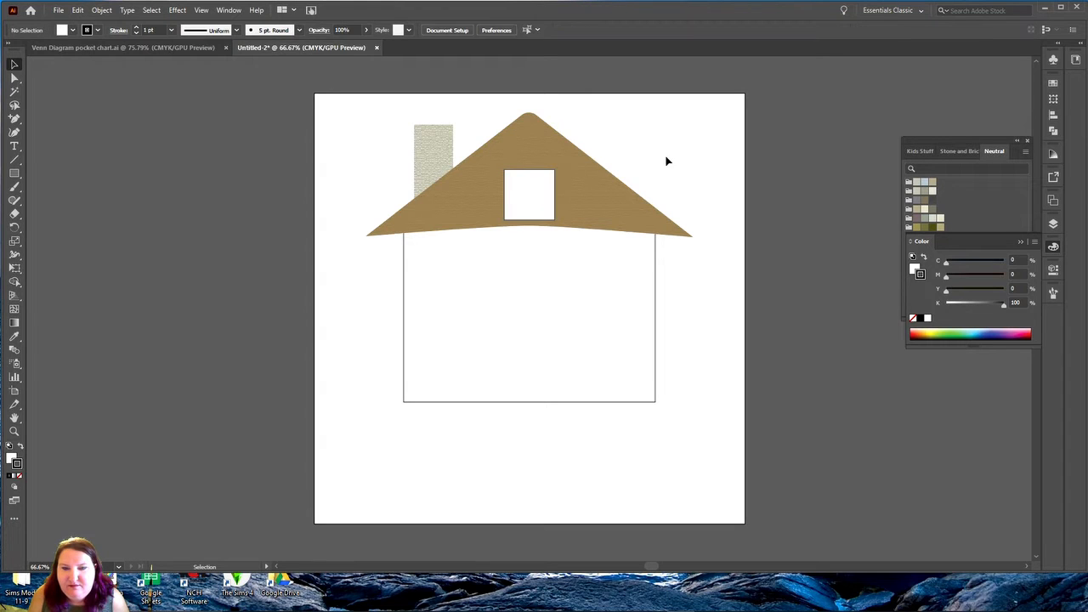
- Remove the stroke from the roof window and set its opacity to 56%
left_click(516, 216)
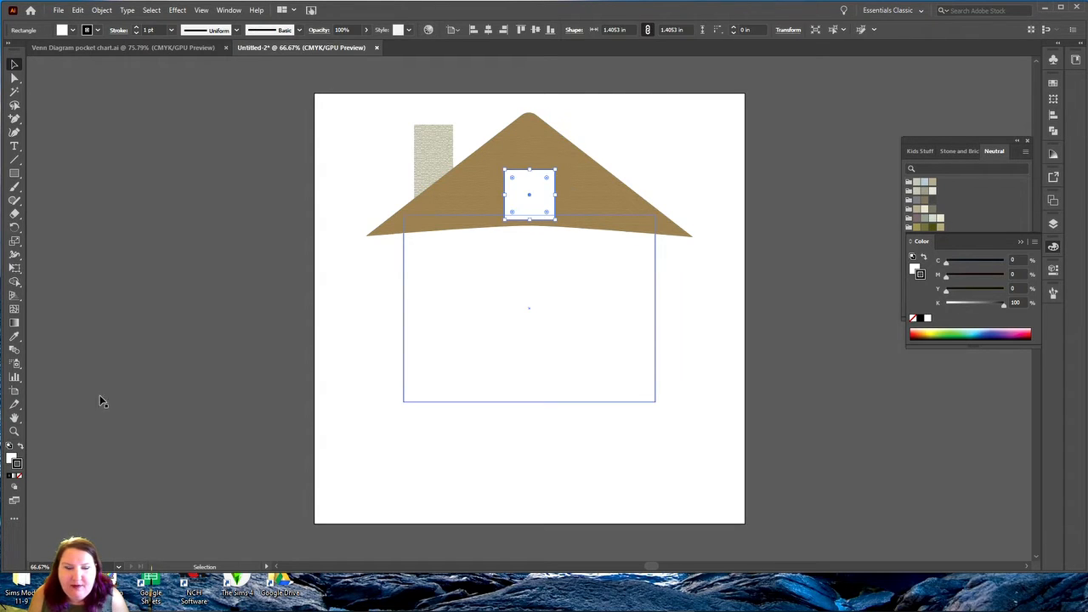
left_click(21, 478)
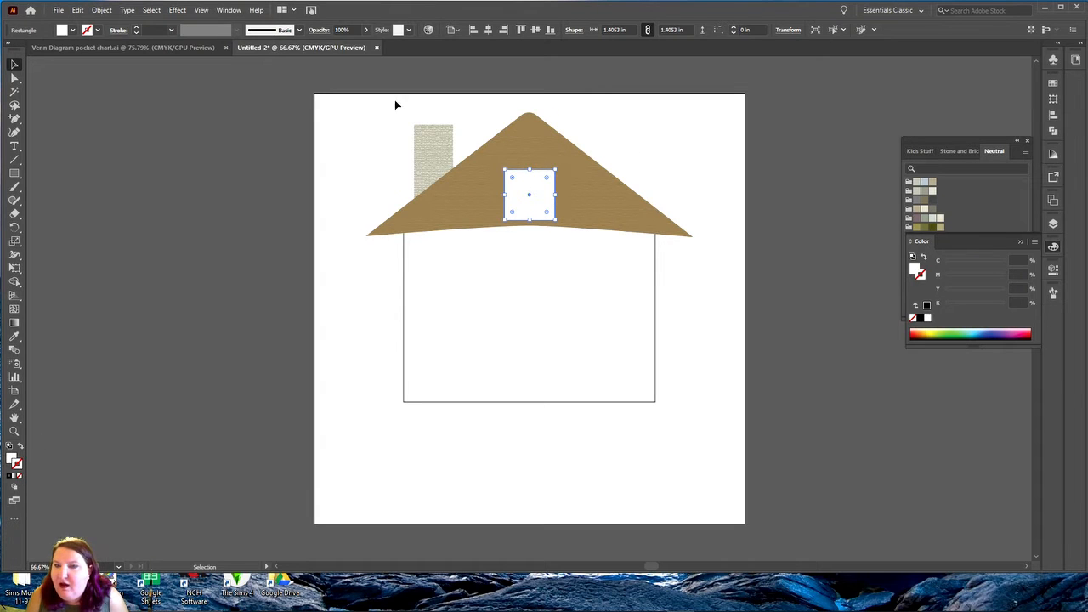
left_click(228, 10)
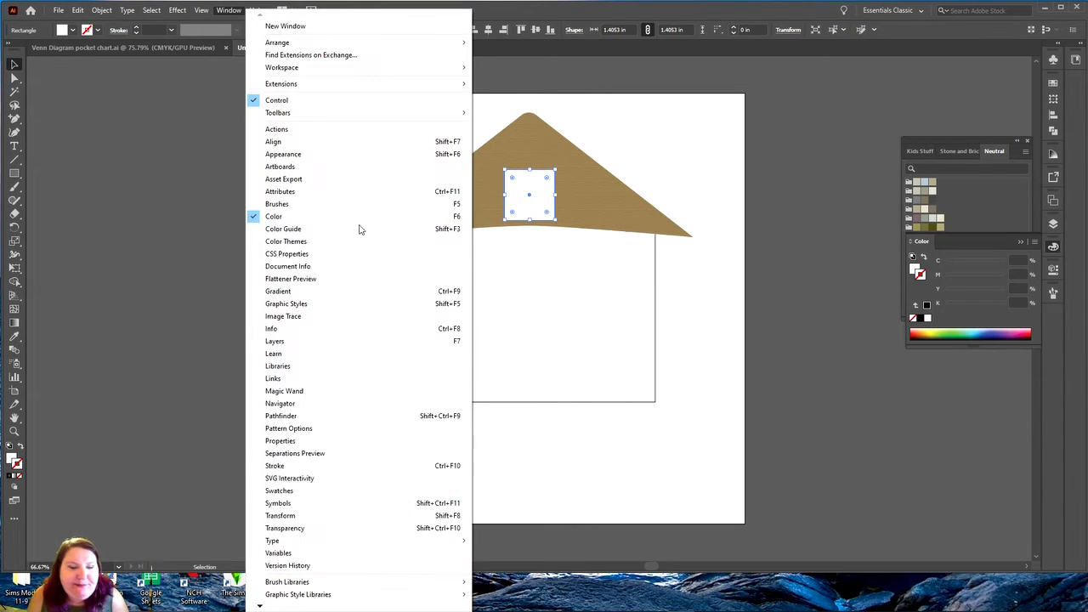
left_click(338, 529)
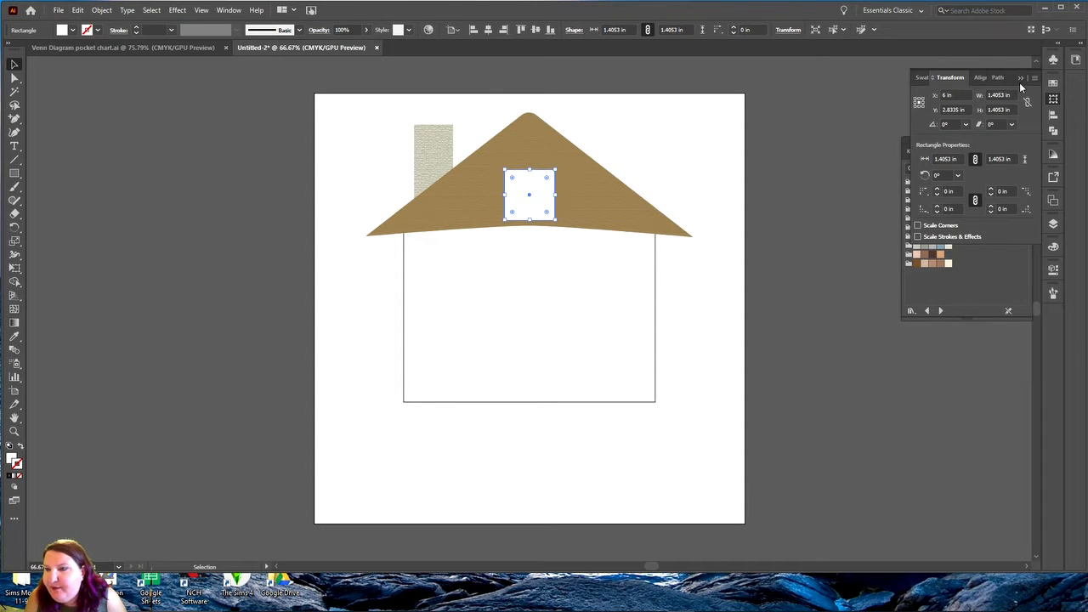
left_click(1025, 75)
left_click(226, 11)
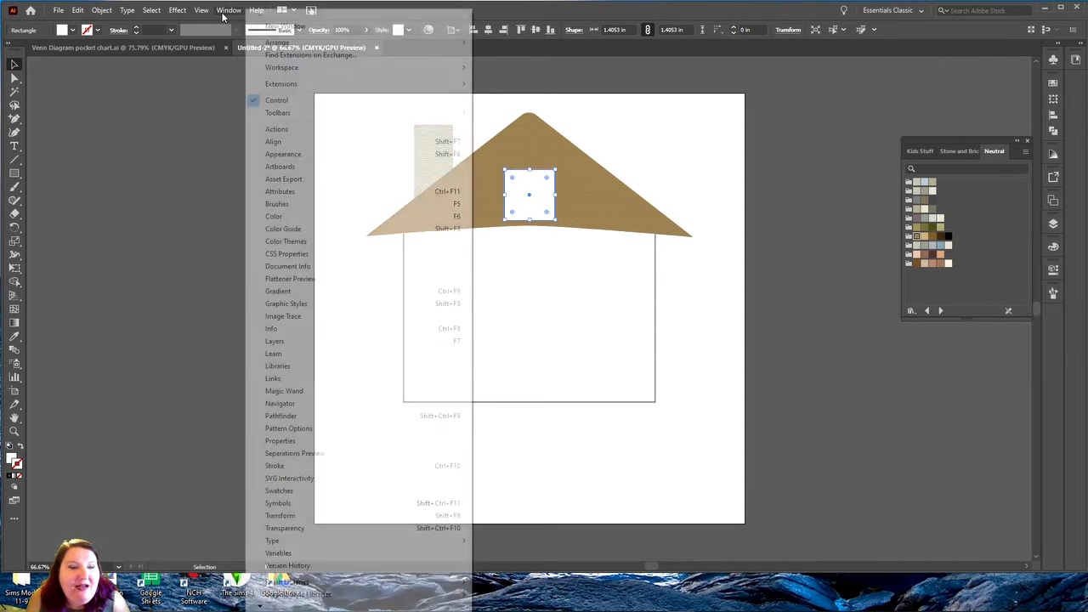
left_click(320, 529)
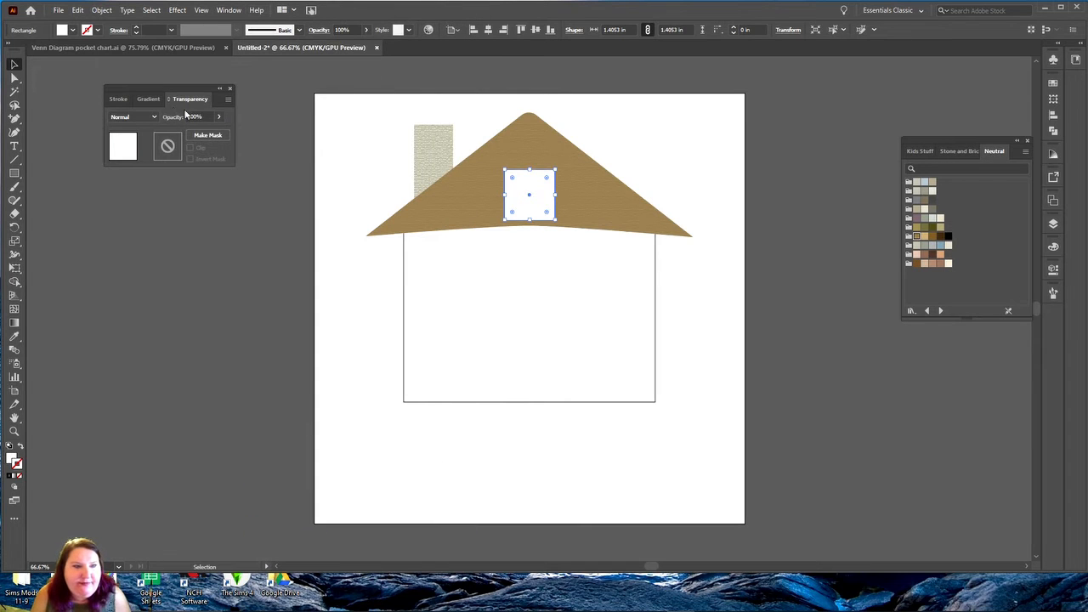
left_click(197, 116)
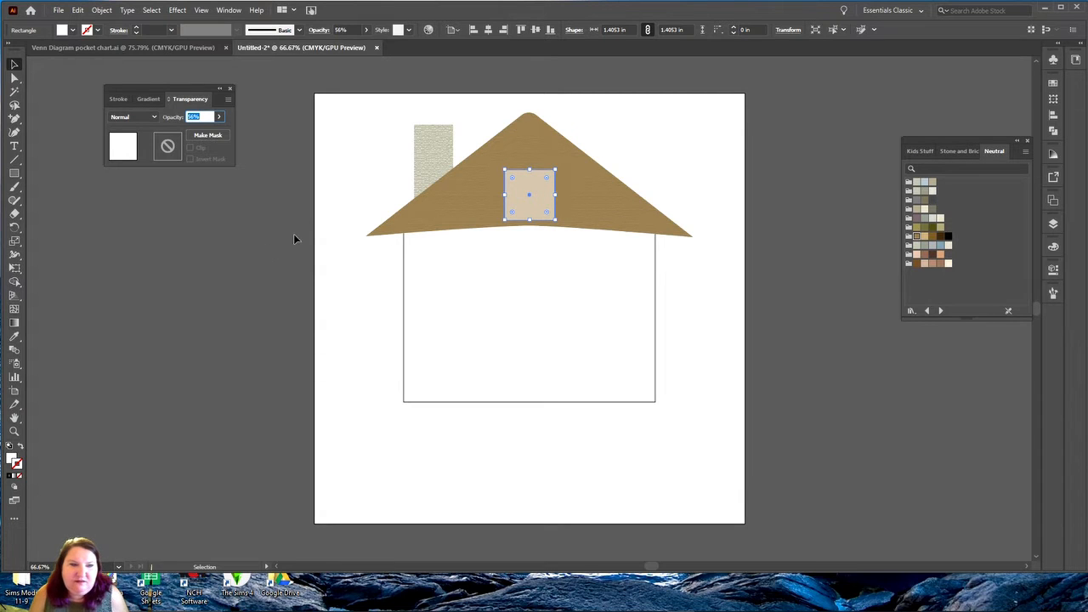
left_click(278, 231)
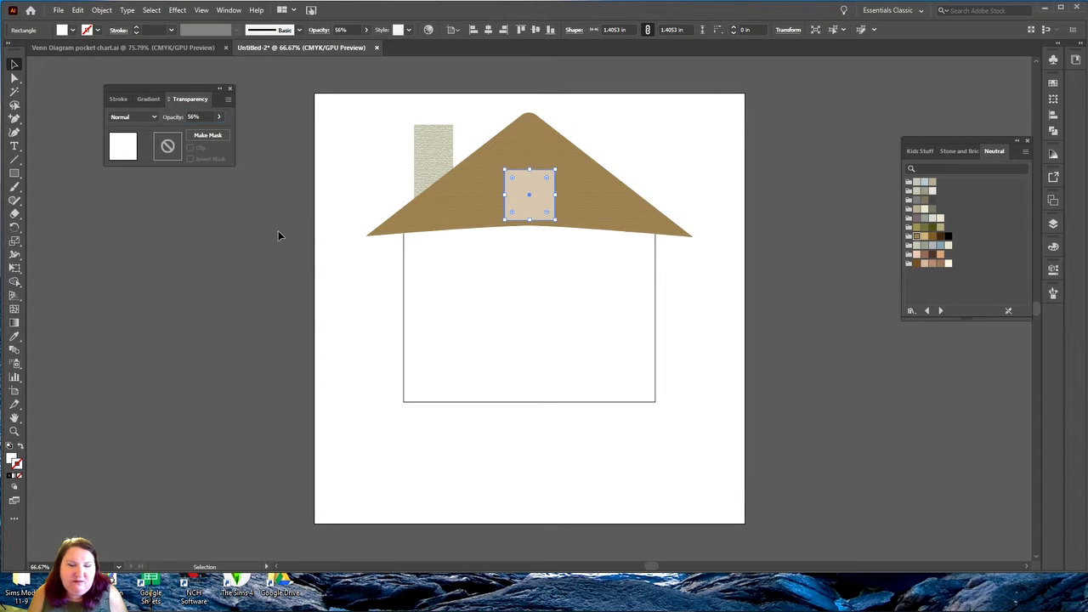
- Center the window horizontally on the roof using the roof as the key object, and deselect both
left_click(529, 186)
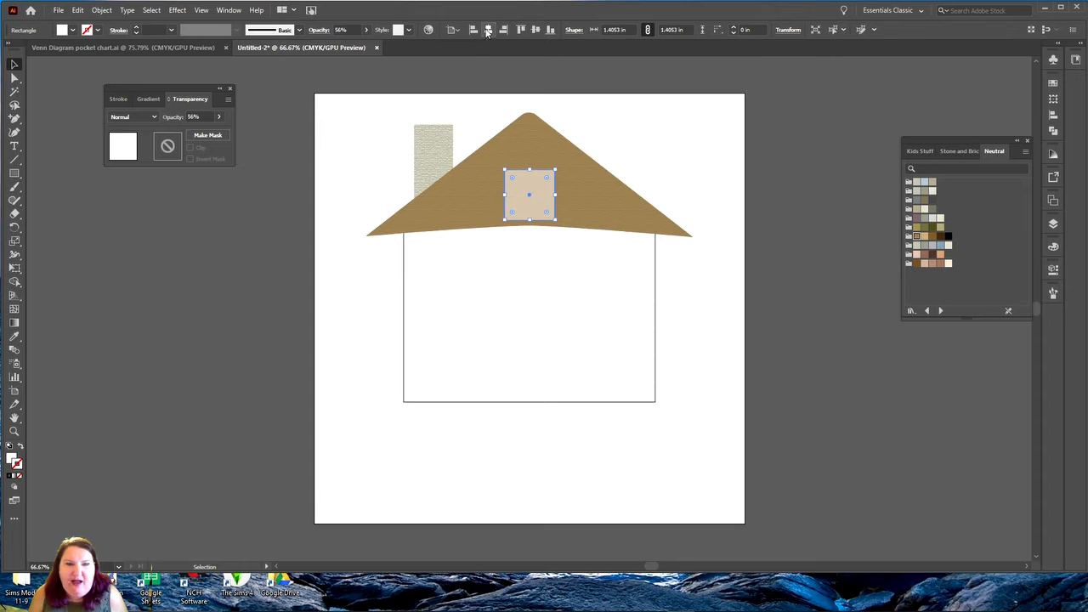
left_click(526, 136)
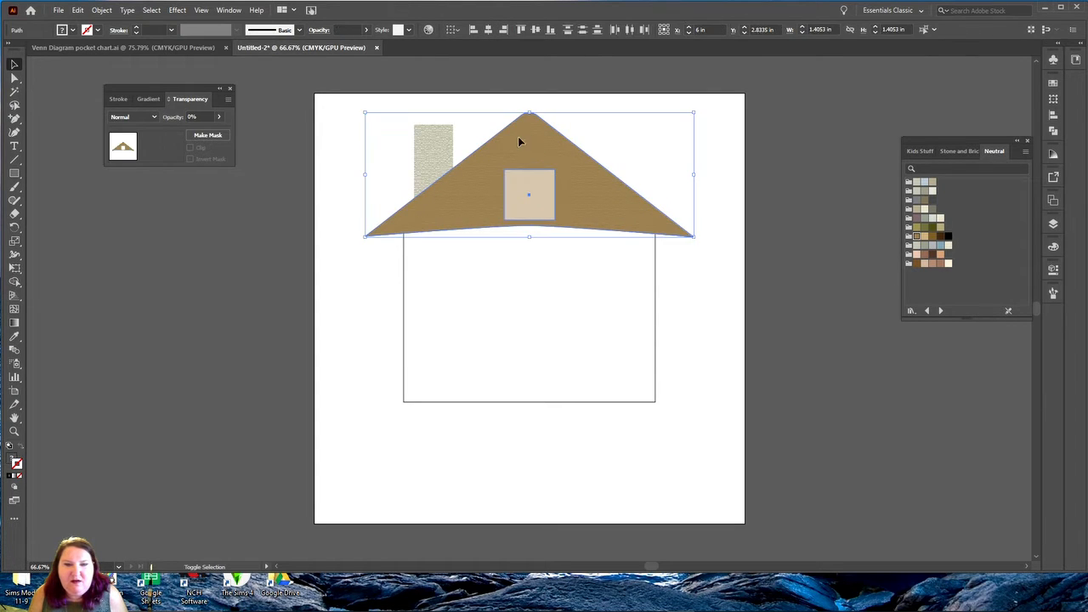
left_click(453, 30)
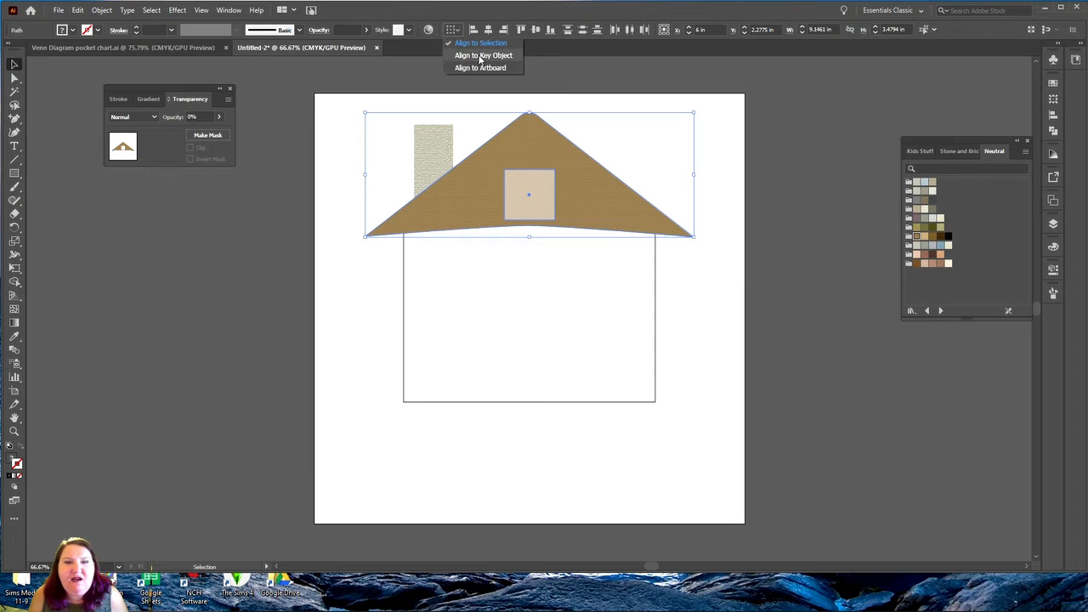
left_click(482, 55)
left_click(535, 146)
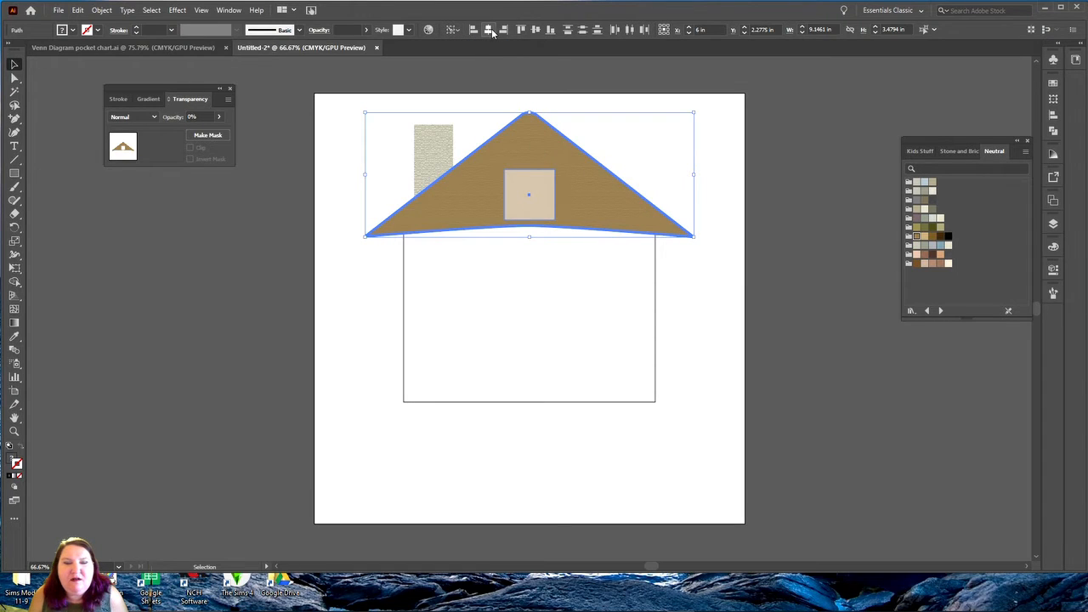
left_click(490, 31)
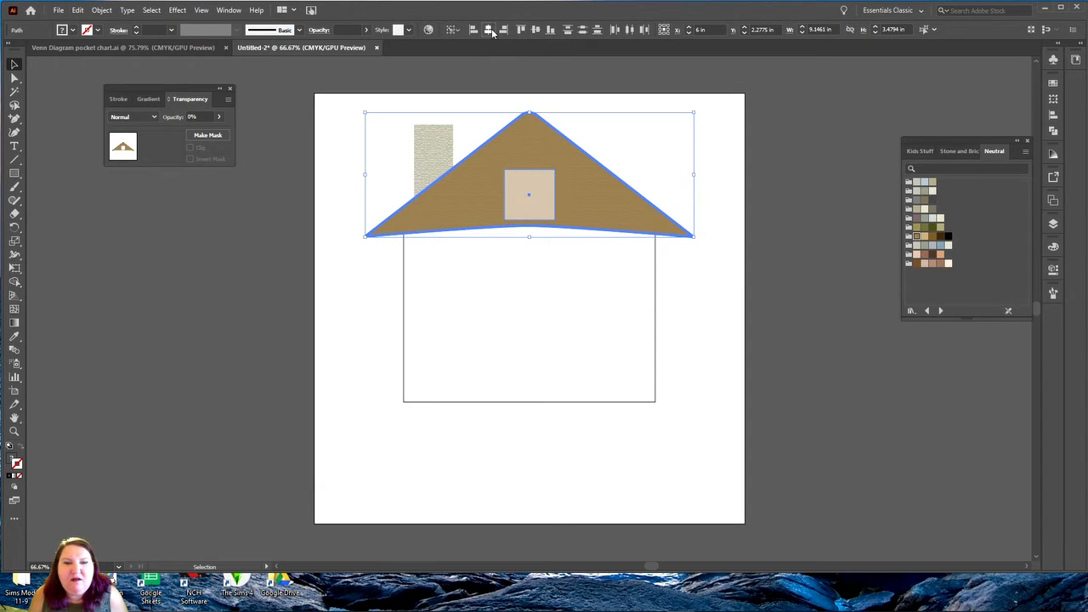
left_click(747, 167)
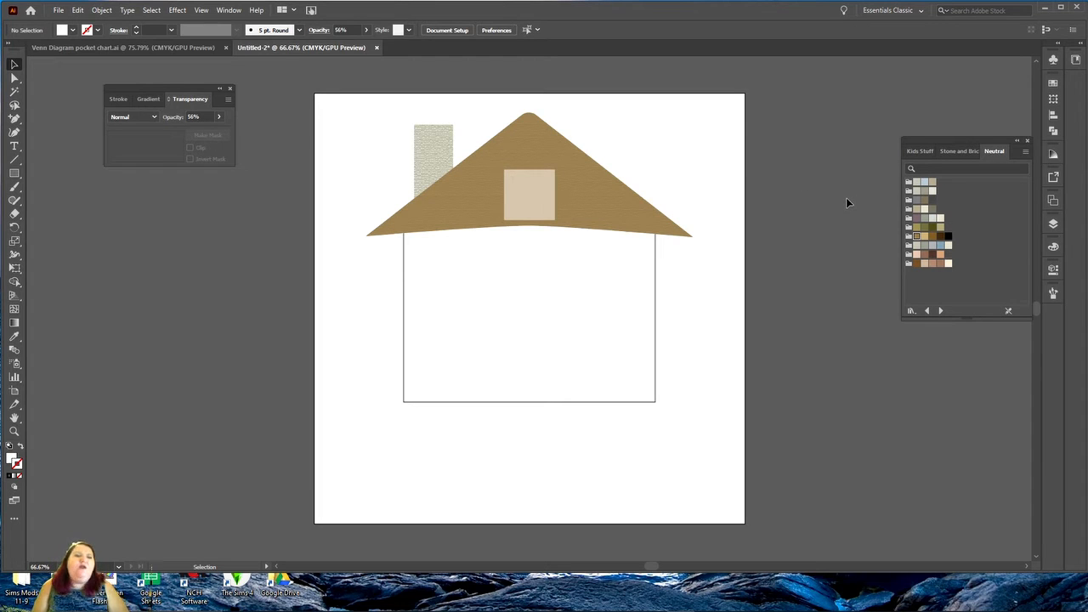
- Stretch the roof window sideways to a width of about 1.78 in, keeping its height
left_click(523, 194)
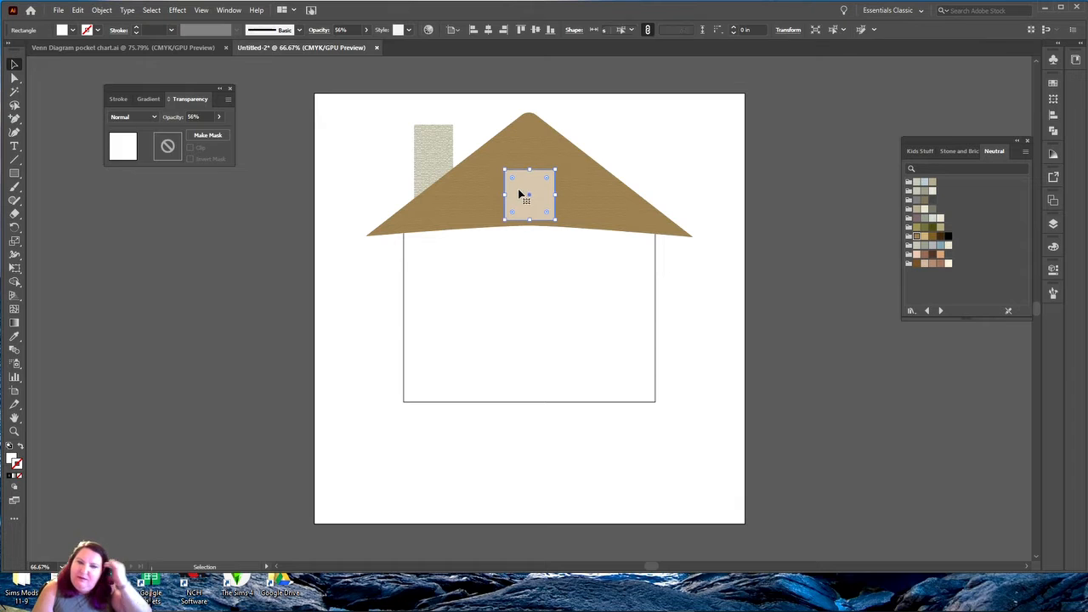
left_click_drag(503, 195, 499, 189)
key("ctrl+z")
left_click_drag(504, 195, 491, 196)
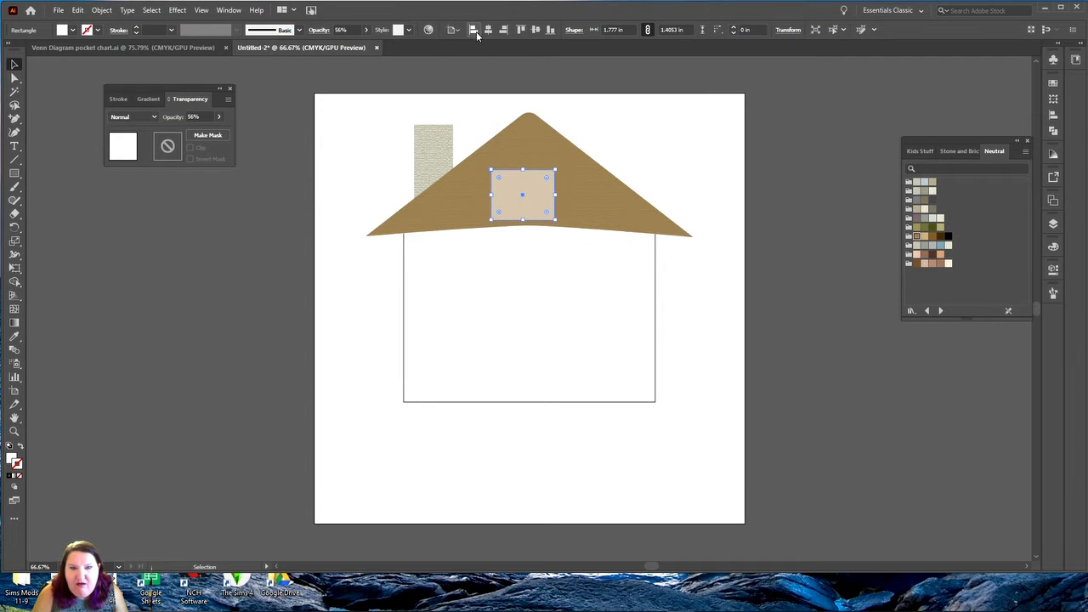
- Realign the widened roof window to the horizontal center and deselect it
left_click(488, 30)
left_click(757, 194)
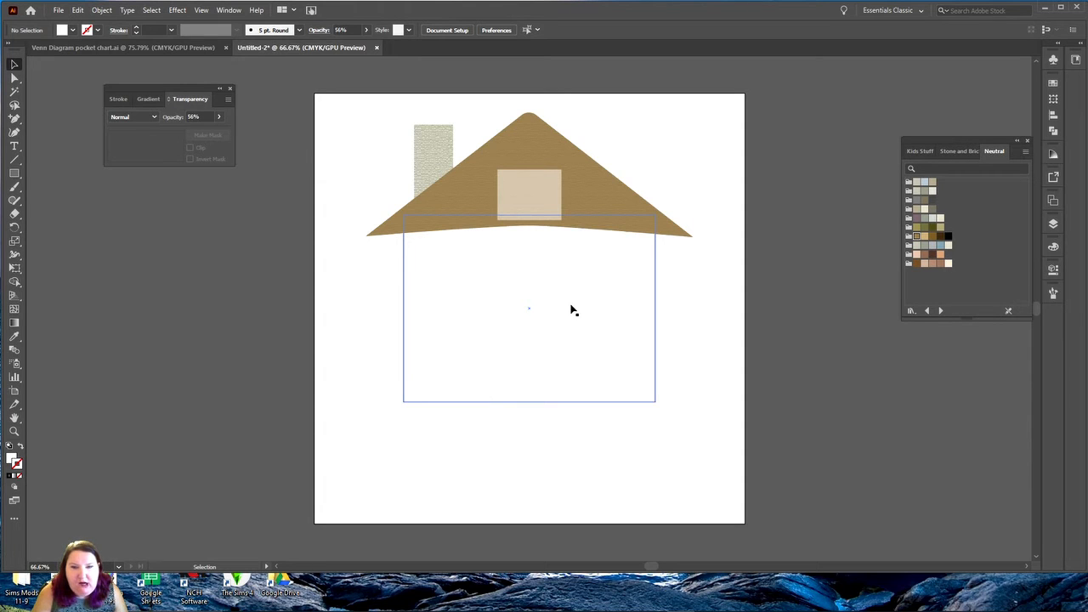
- Select the house body rectangle and open the TRUMATCH color book as the swatch library
left_click(653, 246)
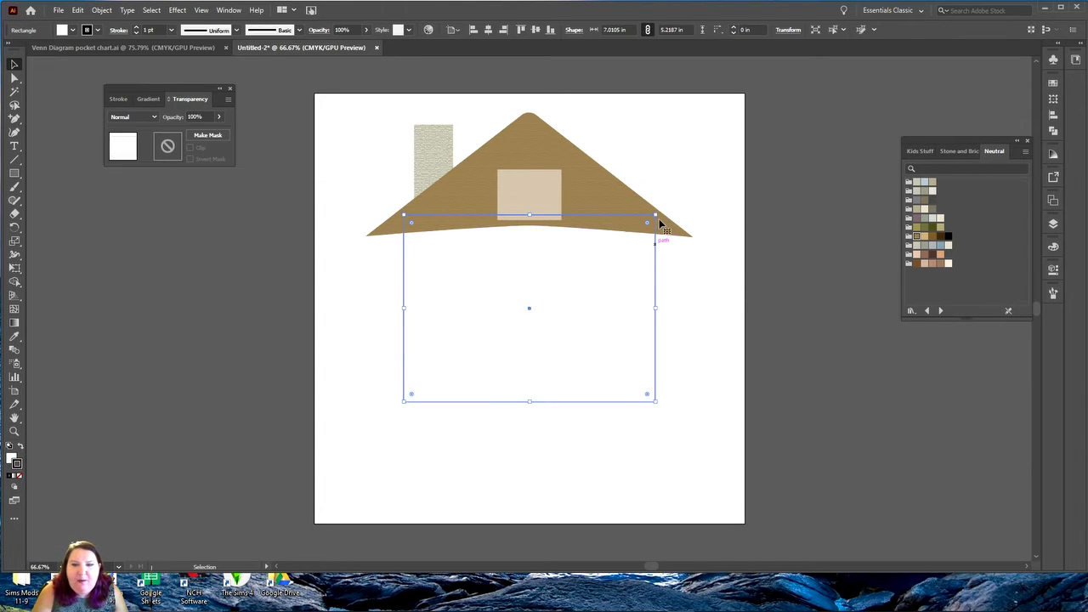
left_click(910, 311)
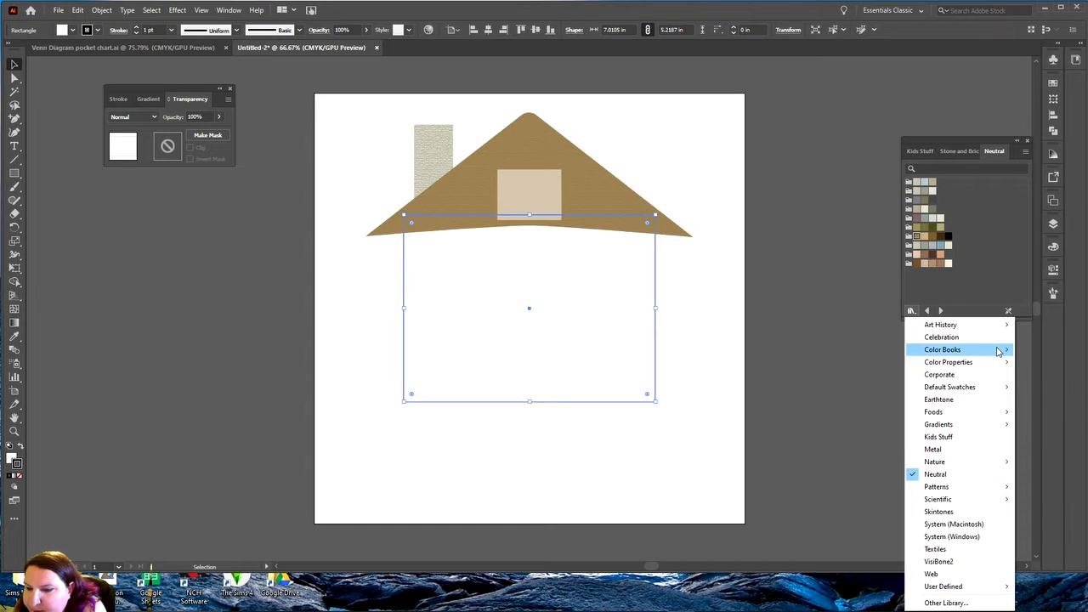
mouse_move(964, 366)
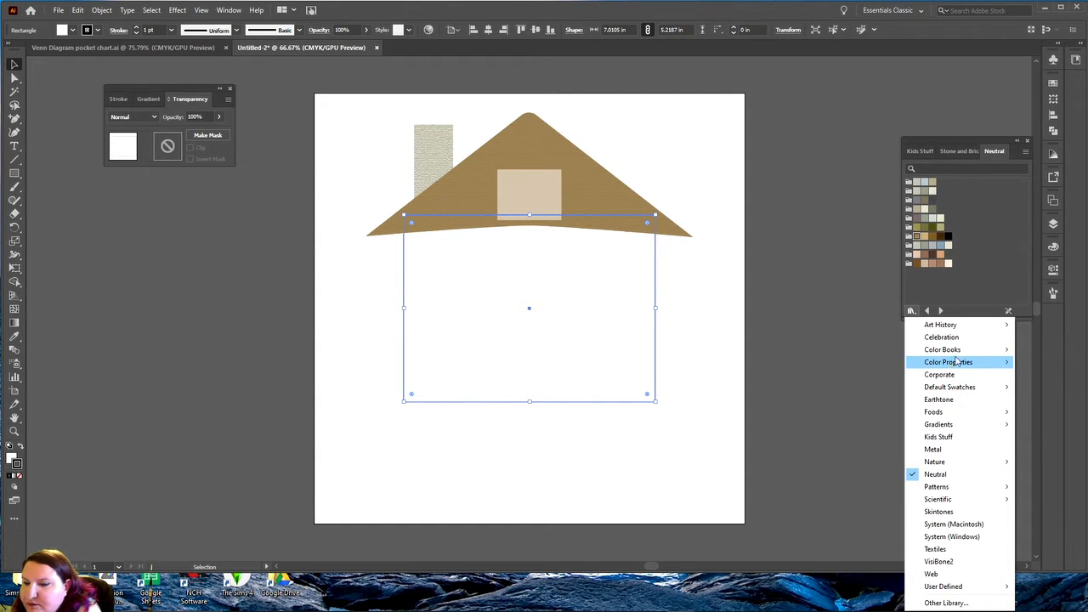
mouse_move(945, 351)
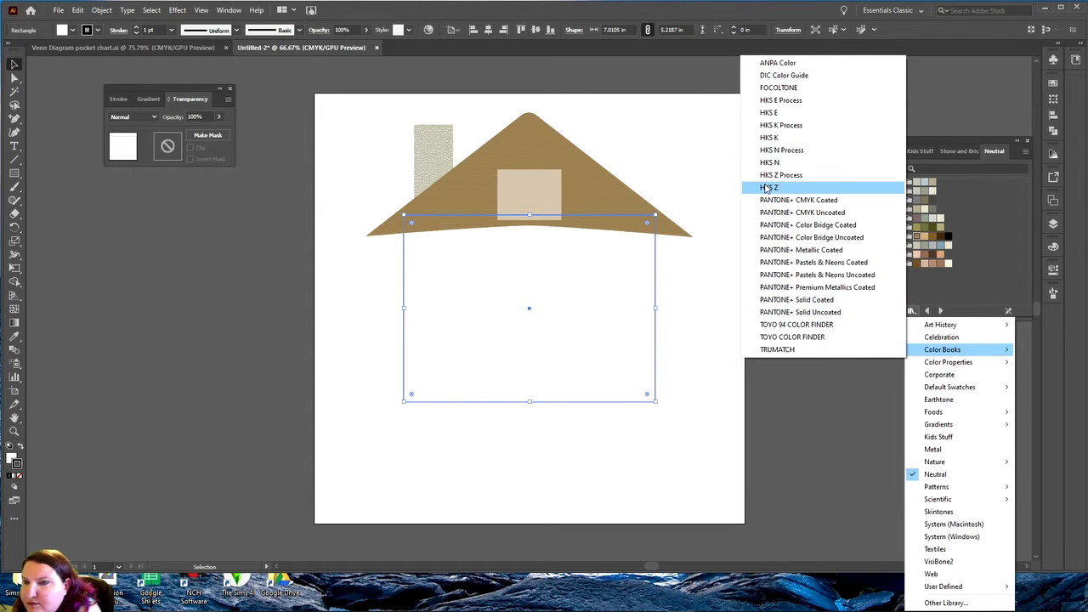
left_click(854, 349)
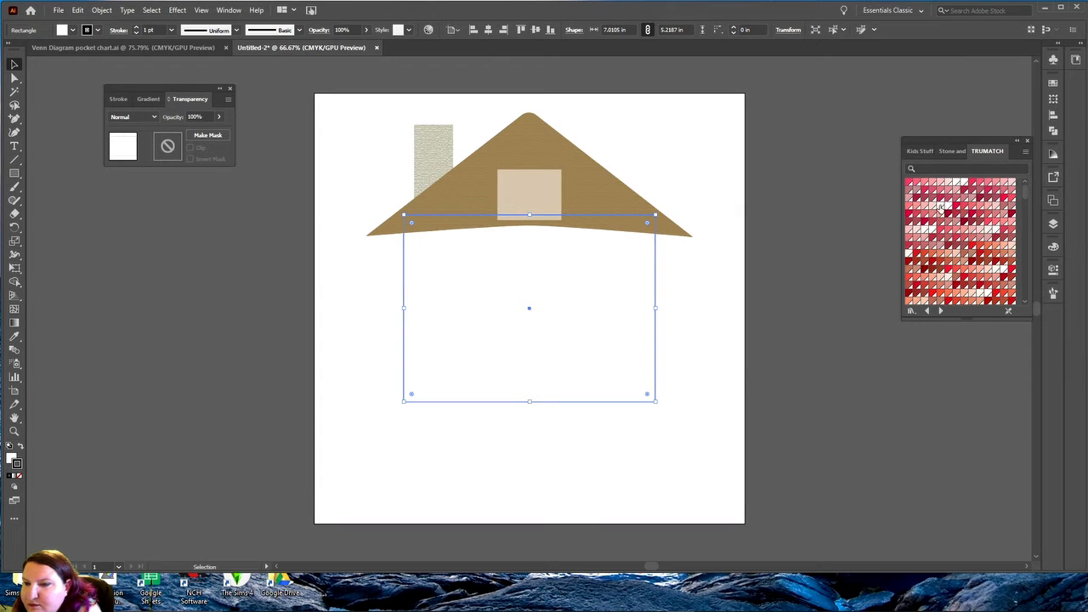
- Apply teal TRUMATCH 25-a1 to the house body, swap its fill and stroke so the teal fills it, and deselect
scroll(991, 243, "down", 5)
scroll(990, 243, "down", 3)
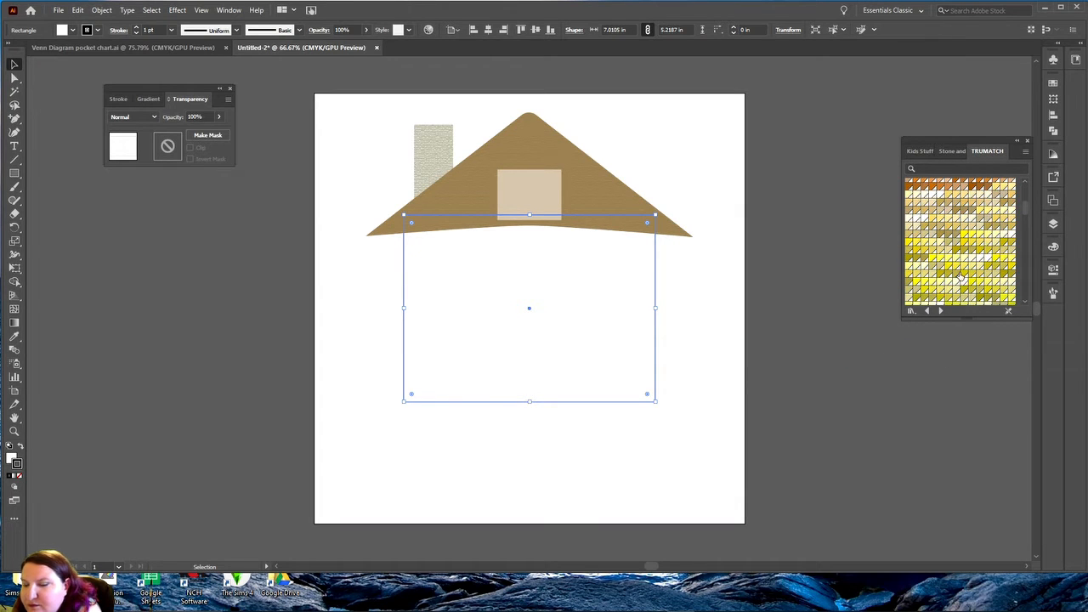
scroll(984, 254, "down", 3)
scroll(995, 208, "down", 3)
scroll(957, 259, "down", 2)
scroll(947, 265, "down", 2)
scroll(947, 268, "down", 2)
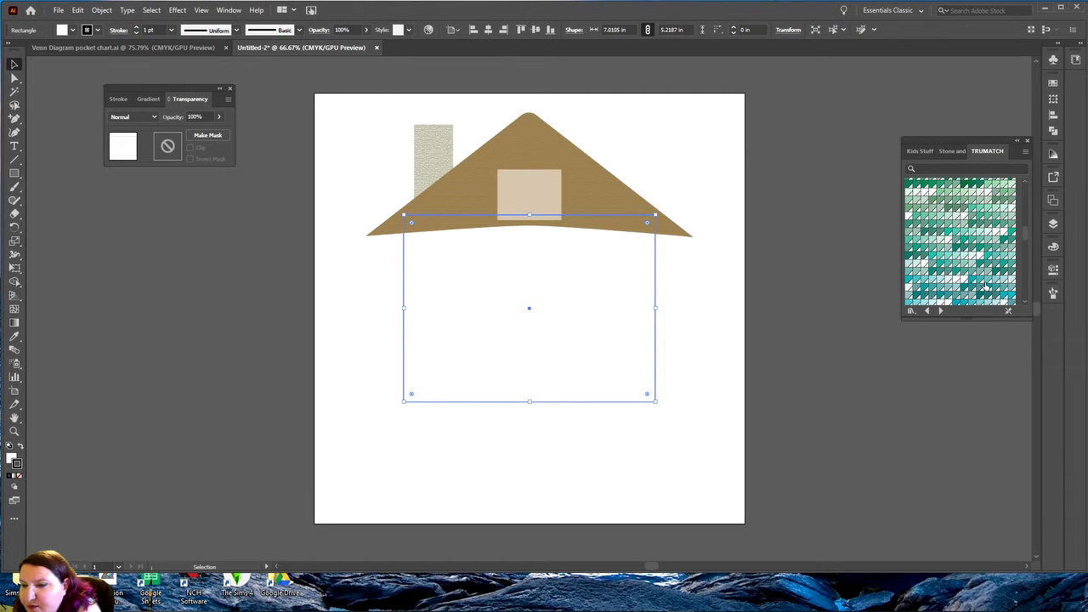
left_click(970, 279)
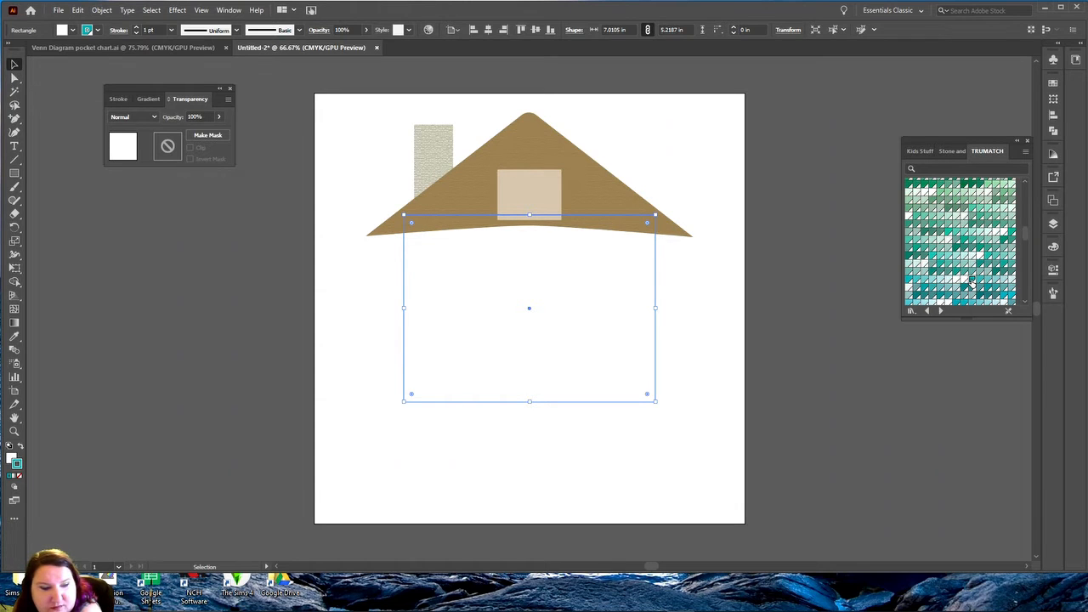
left_click(20, 447)
left_click(717, 345)
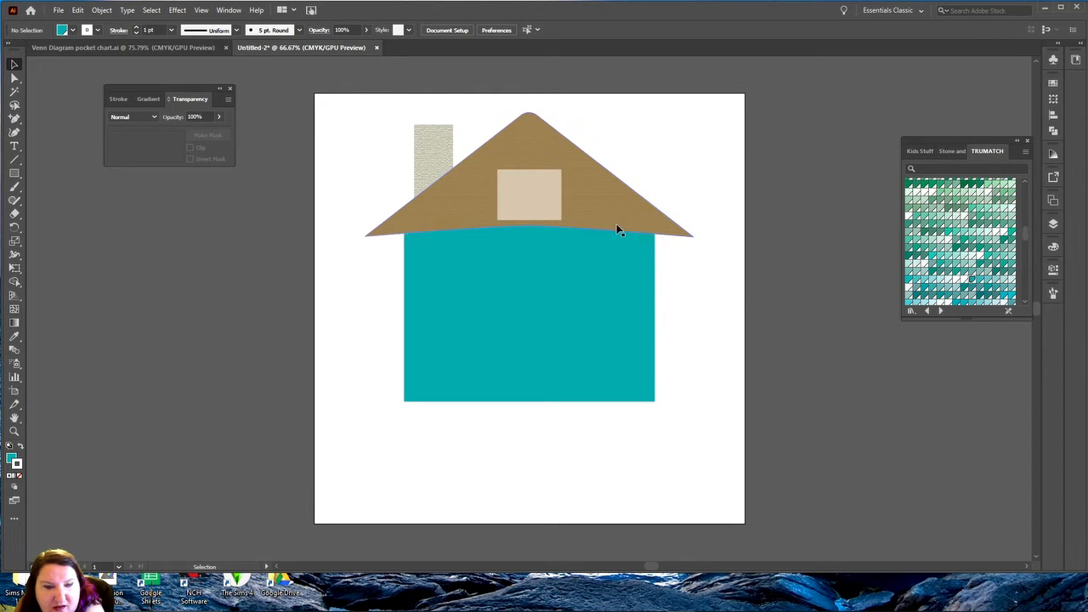
left_click(593, 256)
left_click(779, 219)
left_click(617, 197)
left_click(750, 260)
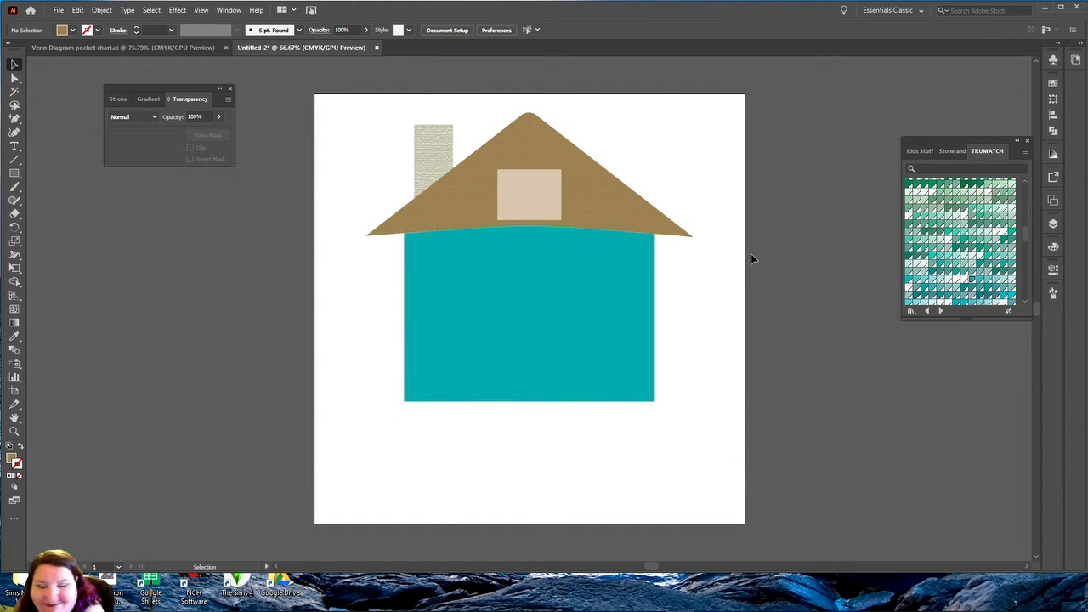
- Select the teal house body and remove its stroke
left_click(552, 318)
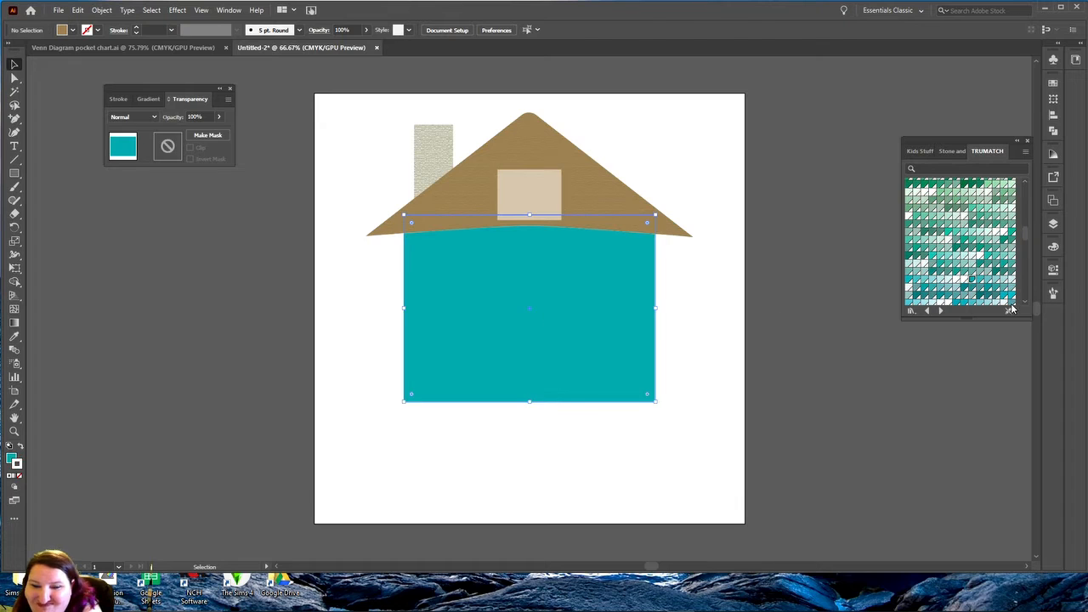
left_click(958, 305)
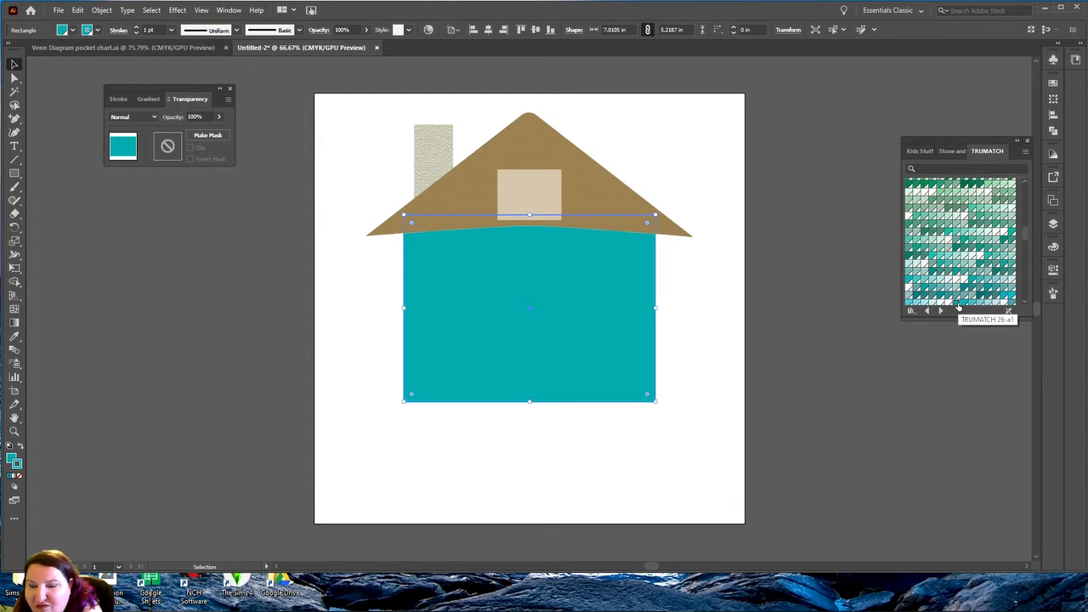
left_click(20, 477)
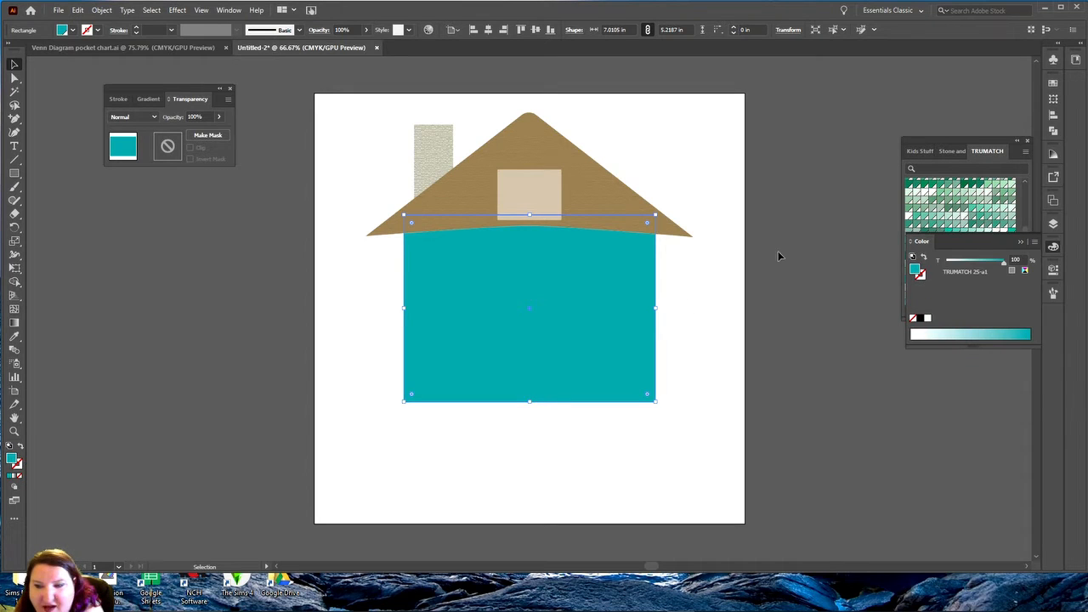
- Try a green, a muted teal and a bright turquoise TRUMATCH fill on the house body, and deselect it
left_click(934, 226)
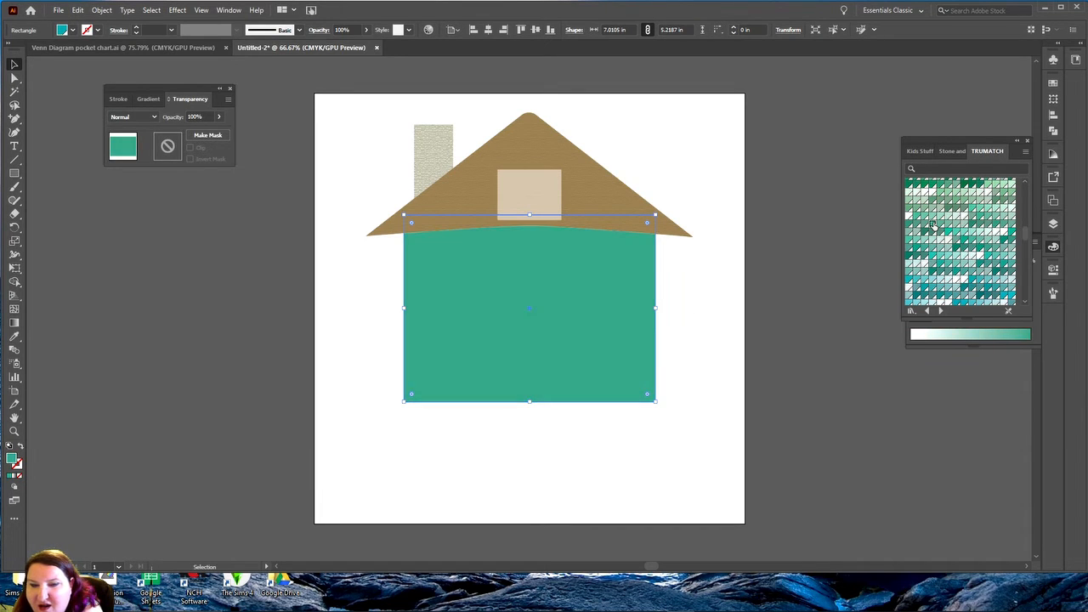
scroll(986, 231, "down", 2)
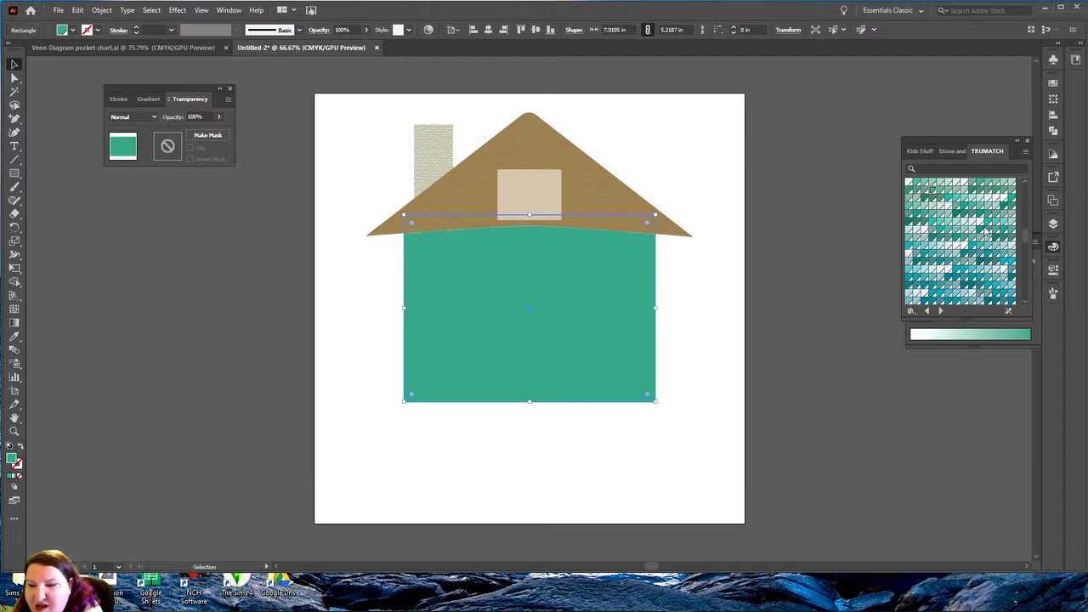
left_click(963, 283)
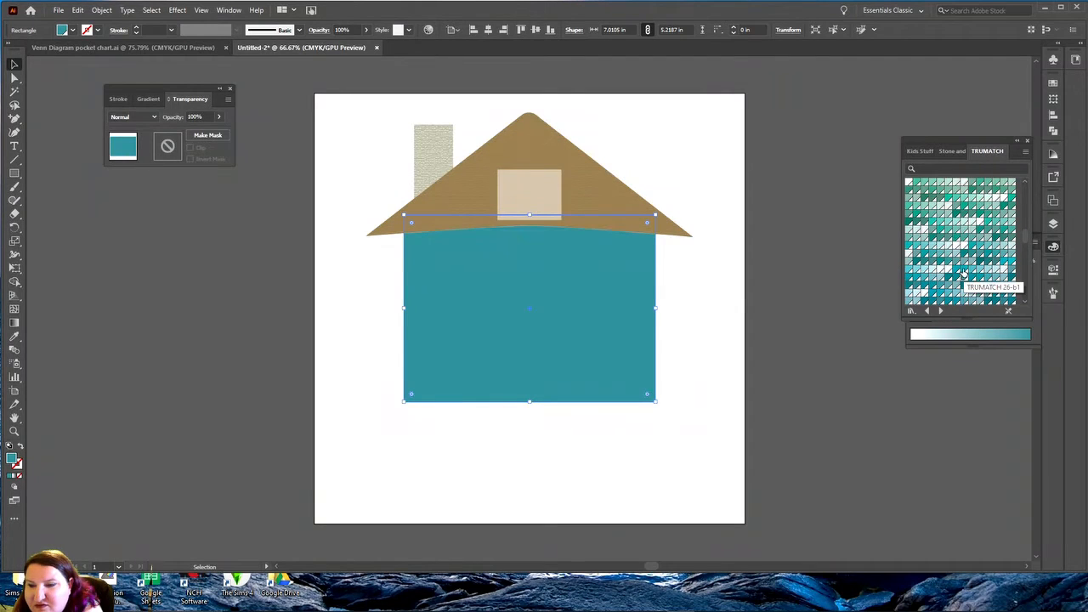
left_click(964, 271)
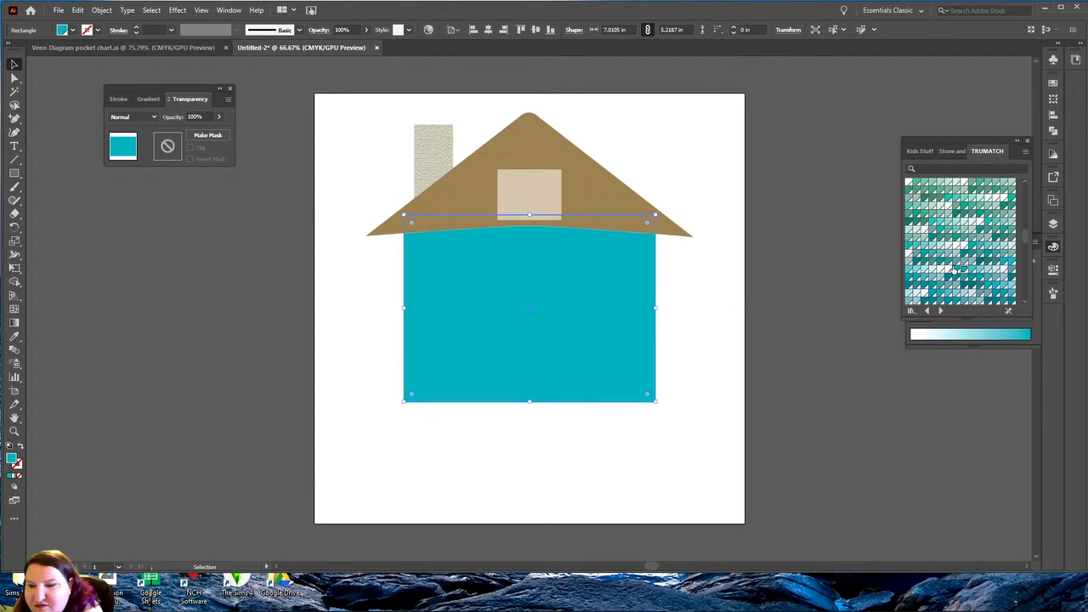
left_click(800, 291)
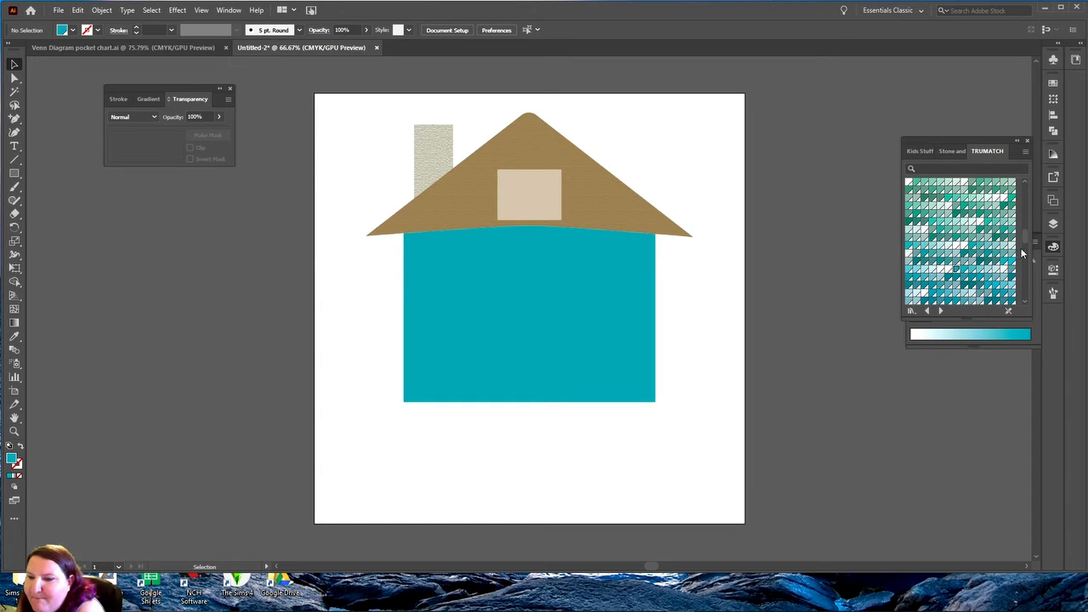
- Try the light blue TRUMATCH 30-f and the bright blue TRUMATCH 30-b as the house body's fill
scroll(1001, 247, "down", 2)
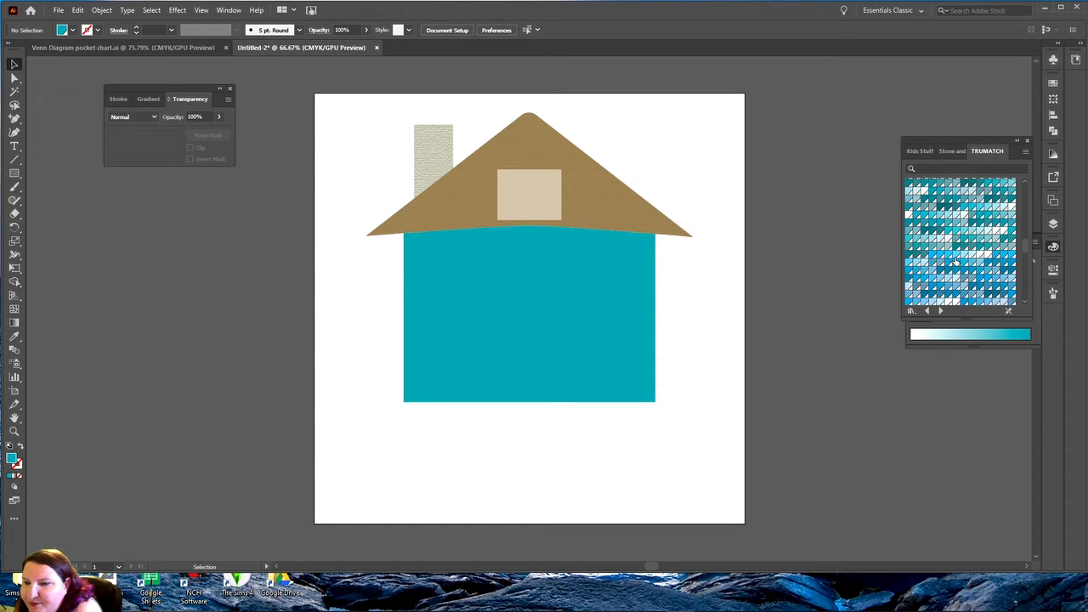
left_click(972, 254)
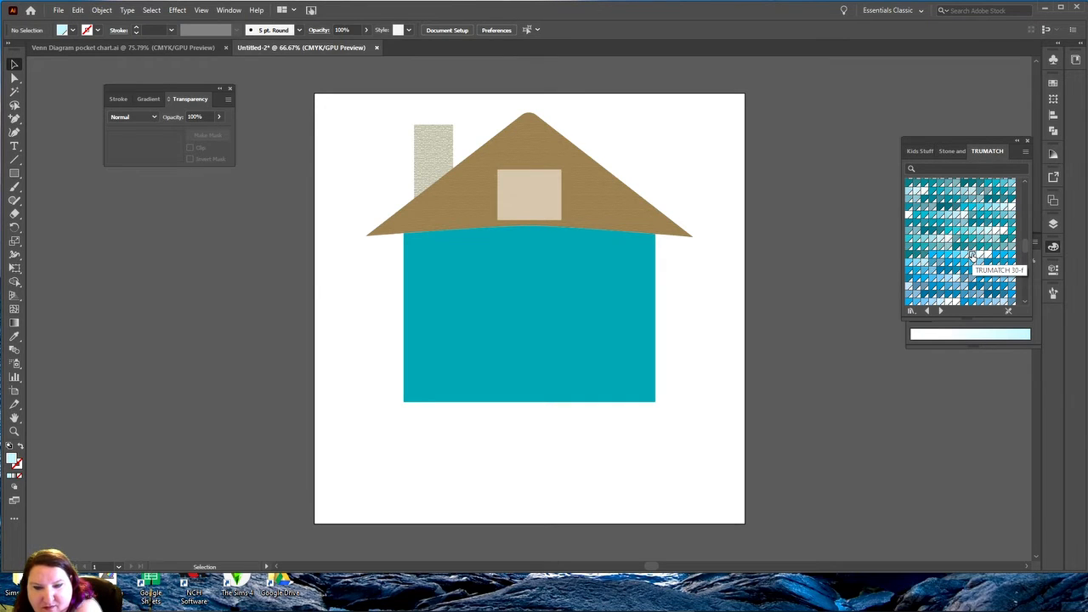
left_click(576, 347)
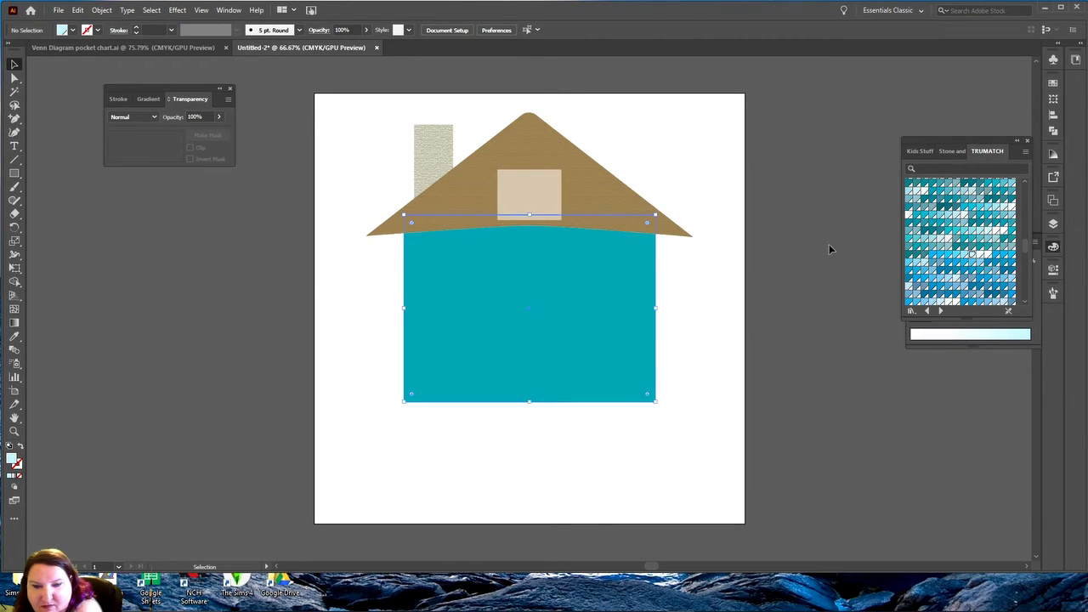
left_click(973, 255)
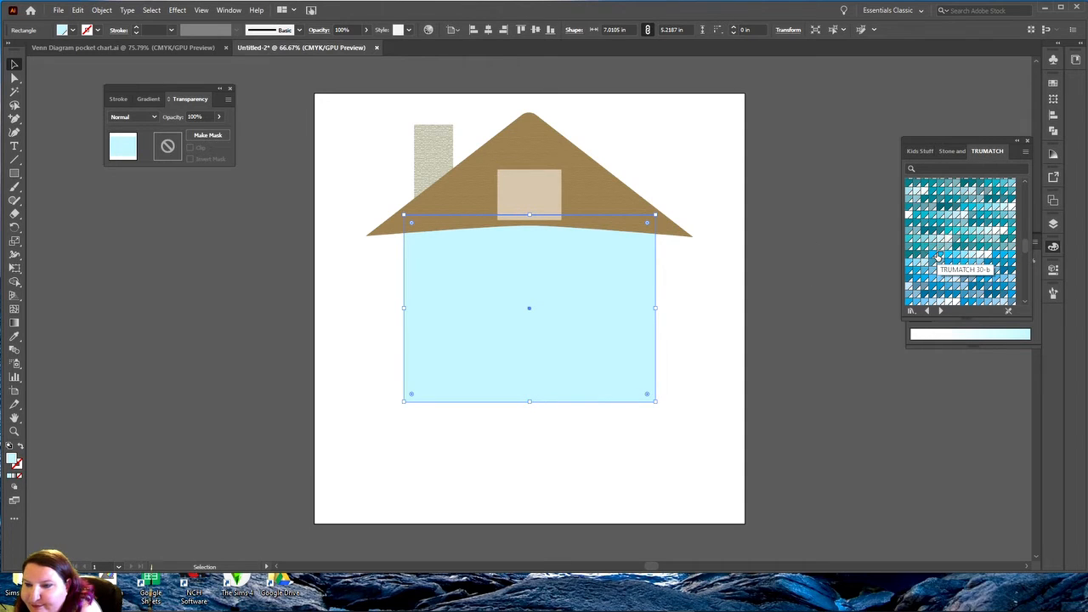
left_click(938, 257)
left_click(830, 232)
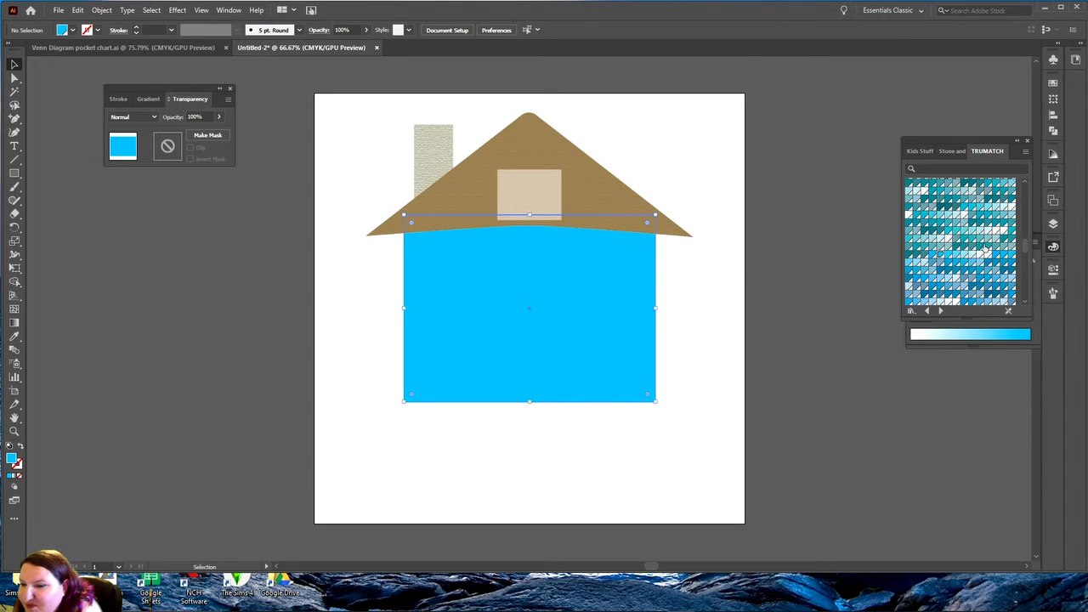
- Try a very pale blue TRUMATCH fill on the house body and deselect it
scroll(985, 253, "down", 3)
scroll(952, 254, "down", 3)
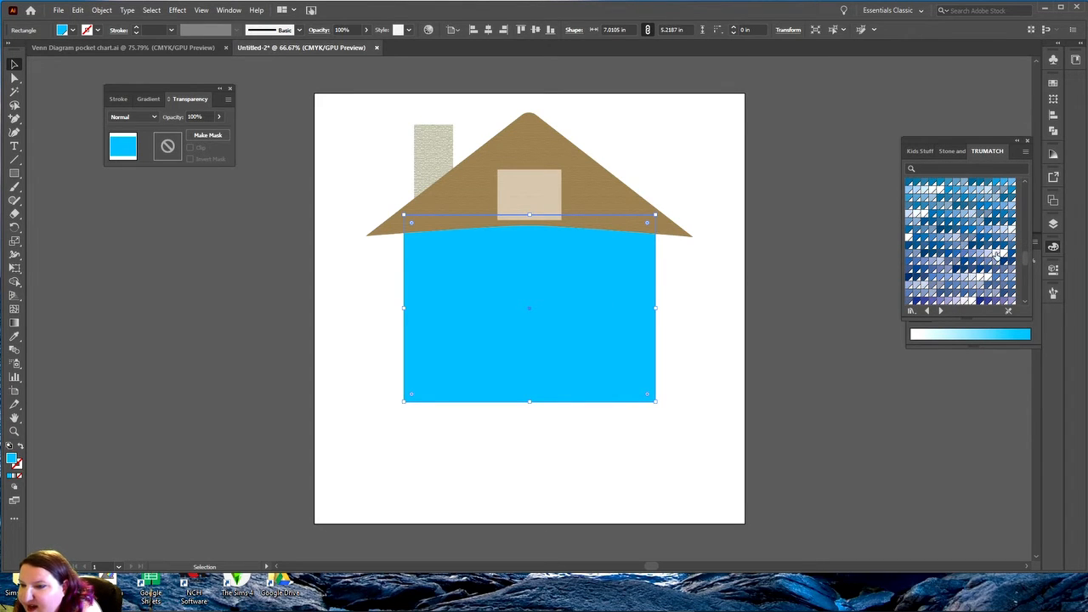
left_click(997, 255)
left_click(793, 205)
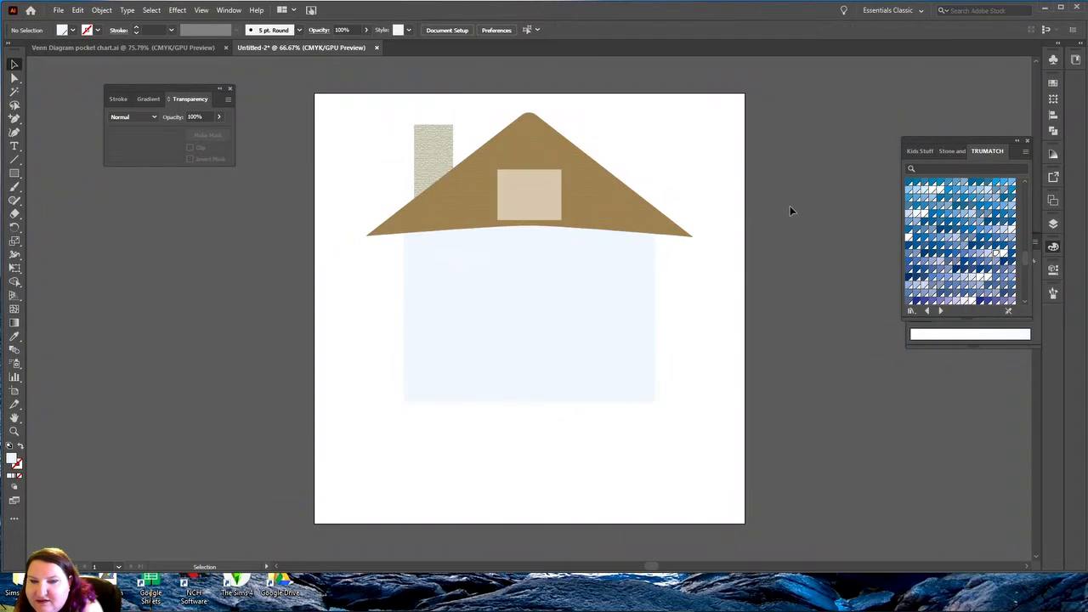
- Reselect the house body and try the near-white TRUMATCH 40-g and a lavender pink swatch as its fill
left_click(570, 297)
scroll(950, 262, "down", 5)
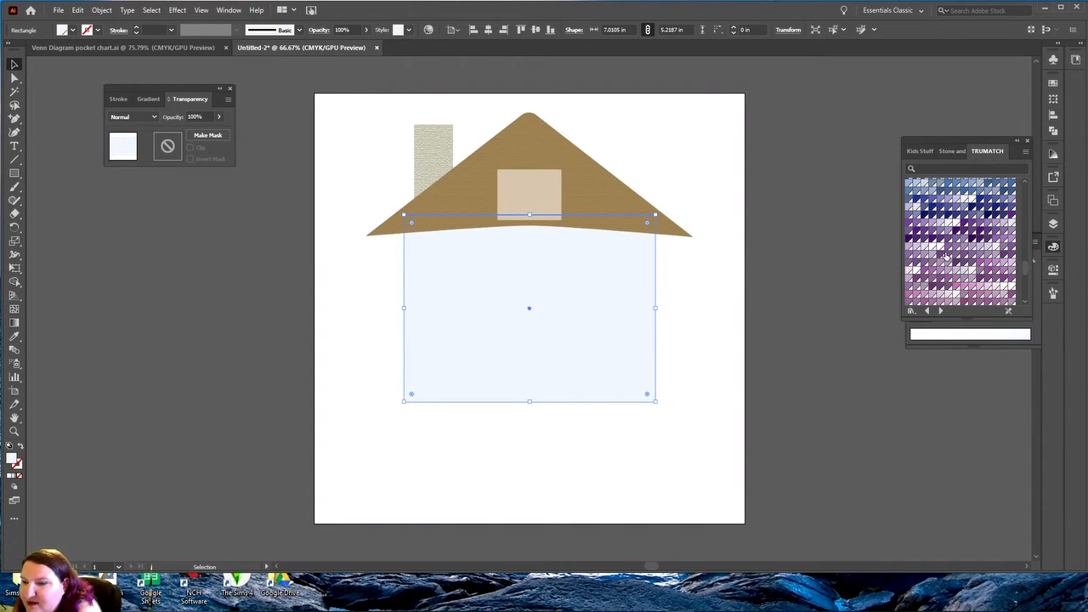
left_click(932, 248)
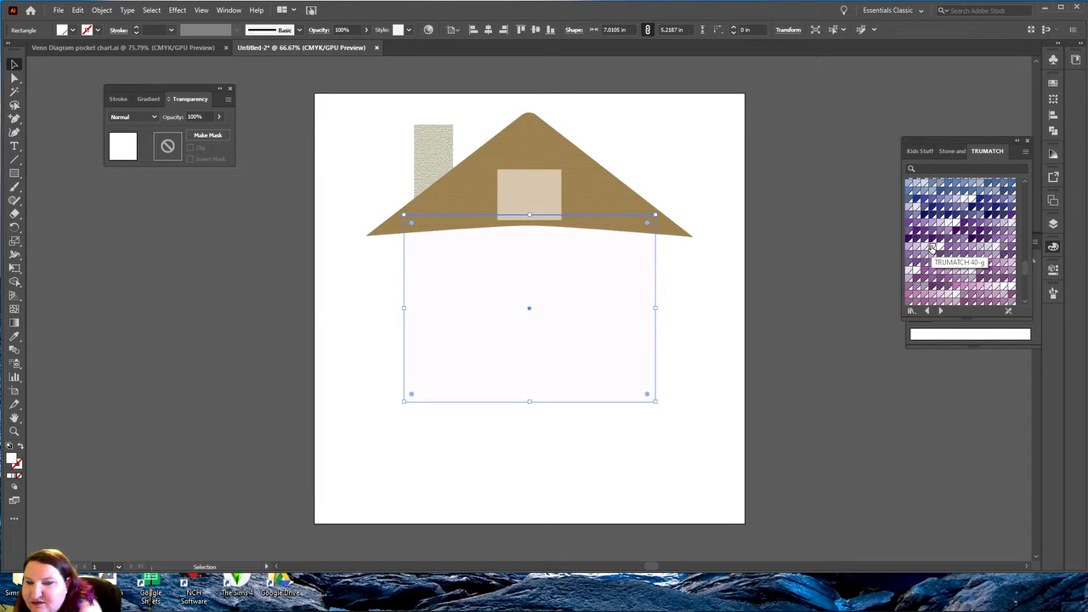
left_click(934, 295)
- Fill the house body with the pale blue-gray TRUMATCH 33-g4 and deselect it
scroll(979, 278, "down", 10)
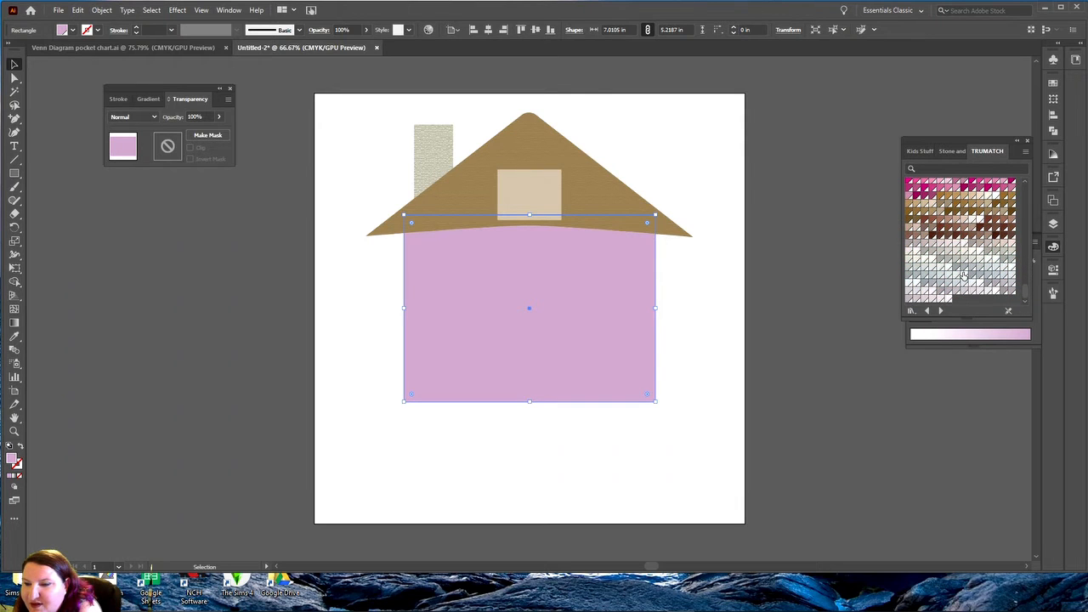
left_click(958, 270)
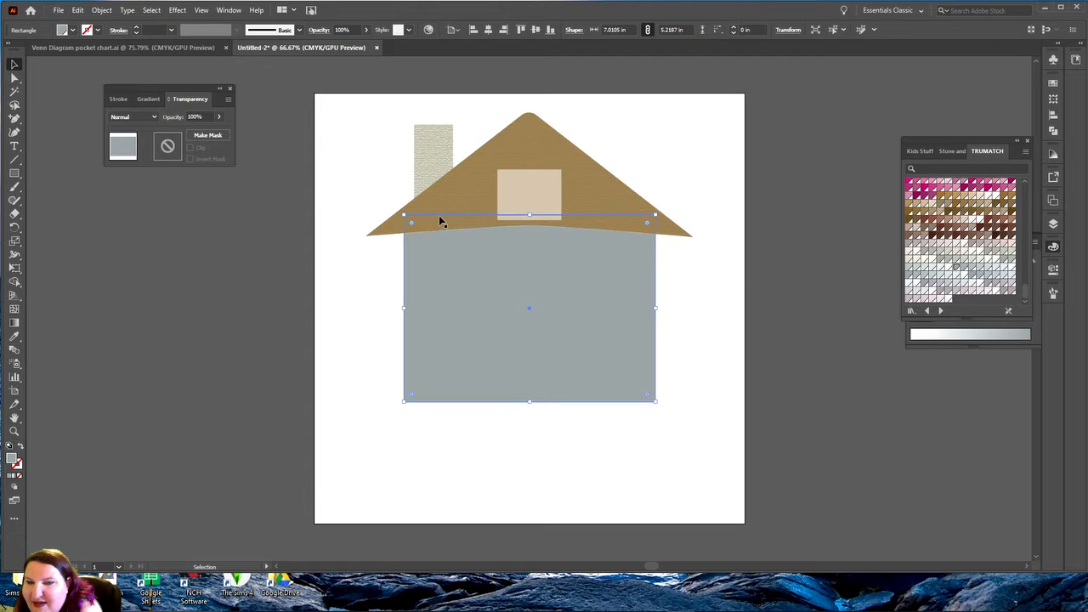
left_click(997, 275)
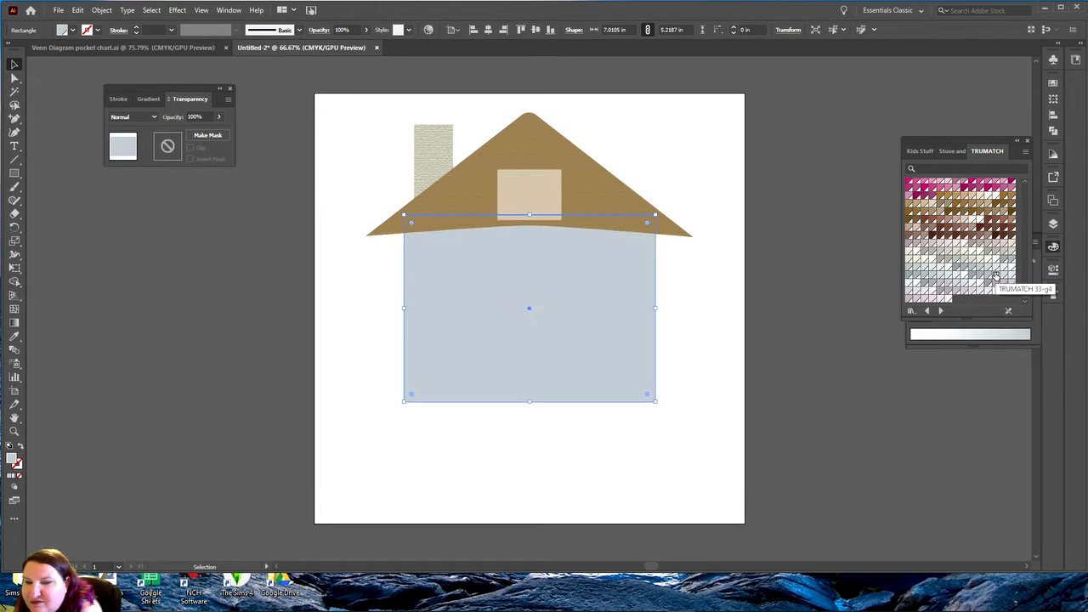
left_click(787, 228)
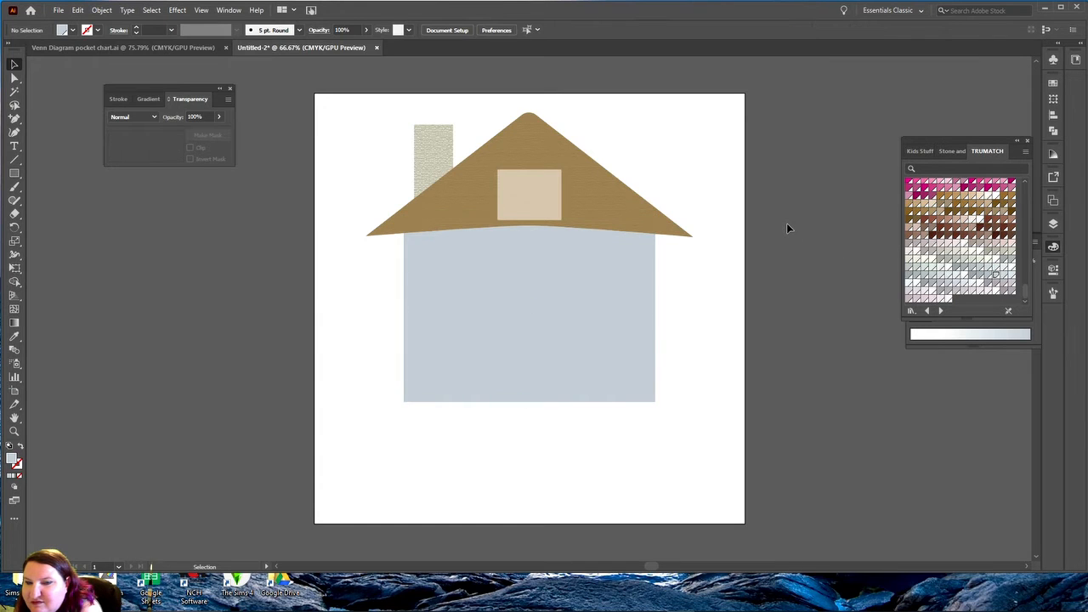
- Switch to Chrome, search the web for "fact family pocket chart" and look over the results page
mouse_move(506, 605)
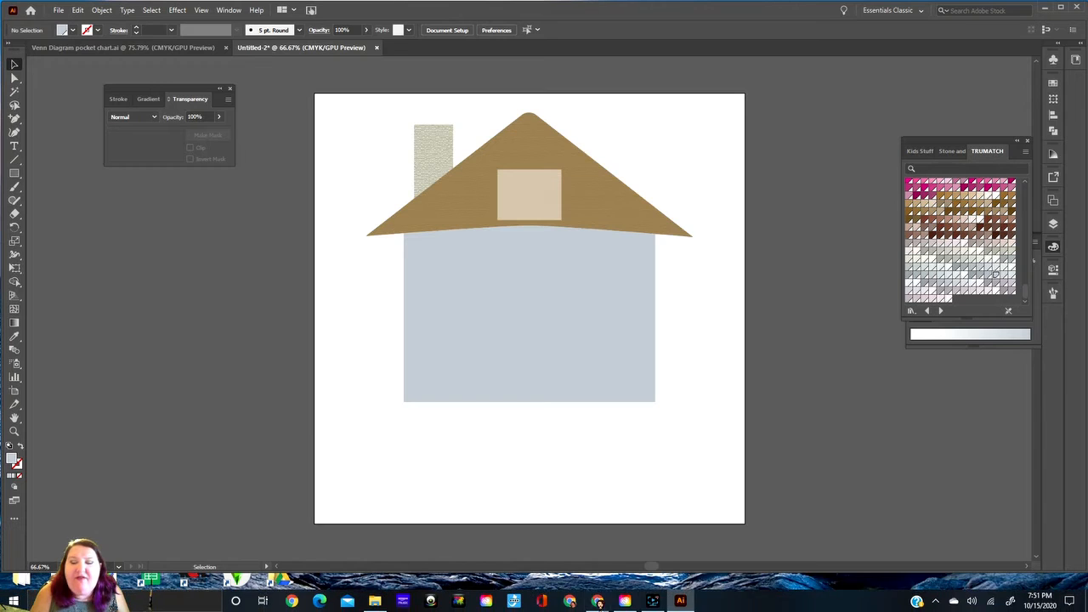
mouse_move(606, 606)
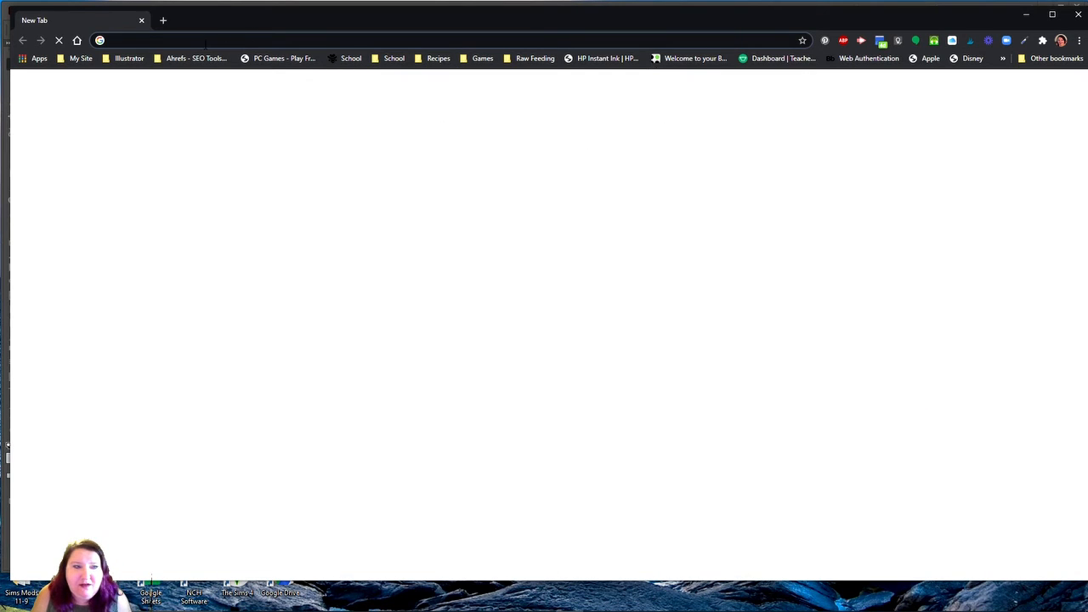
type("fact famil")
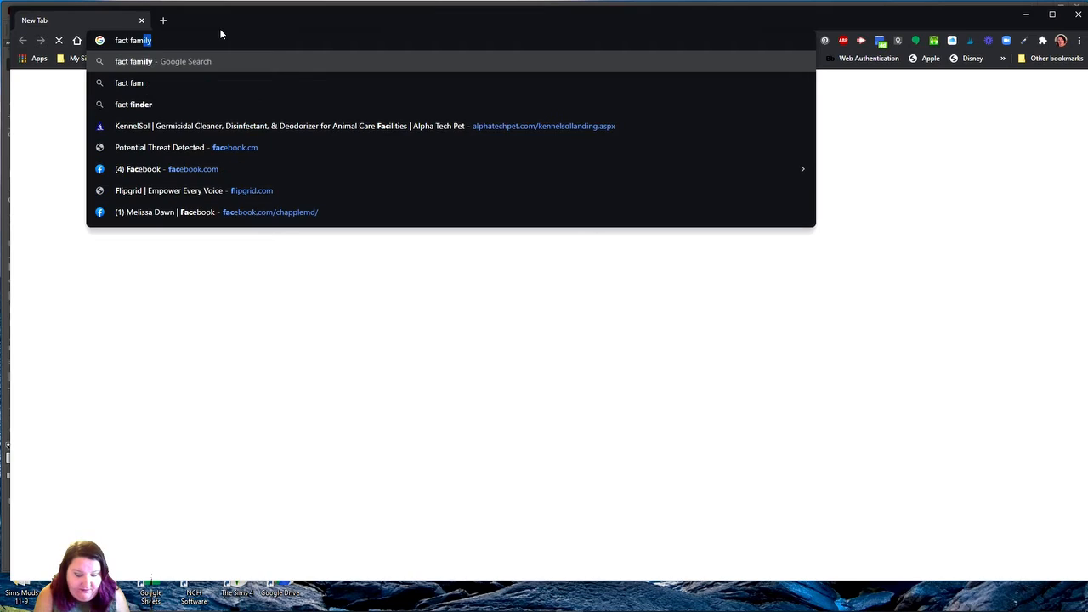
type("y pocket chart")
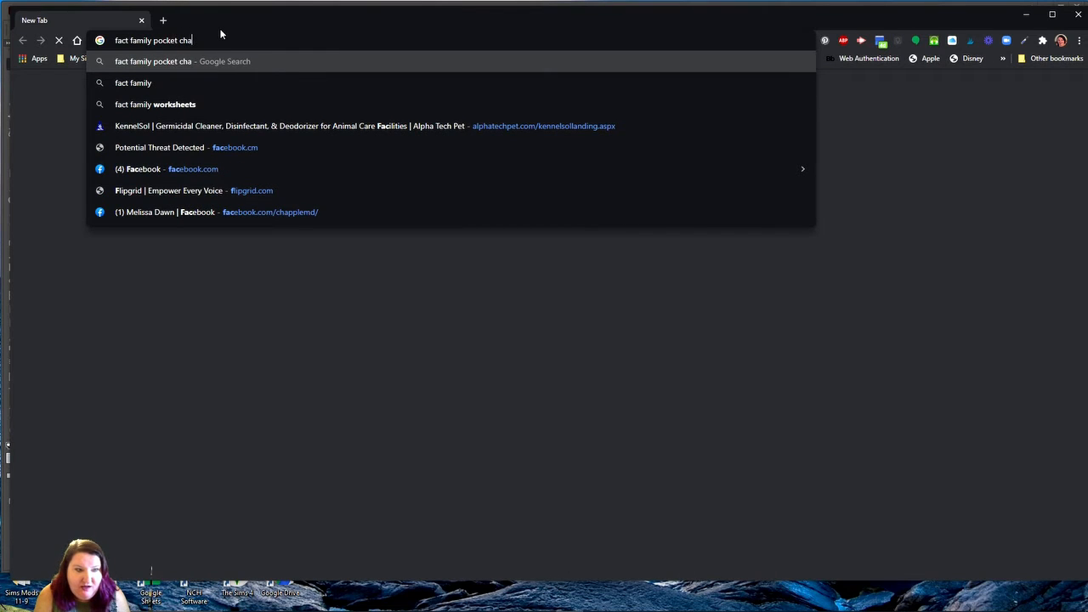
key("Return")
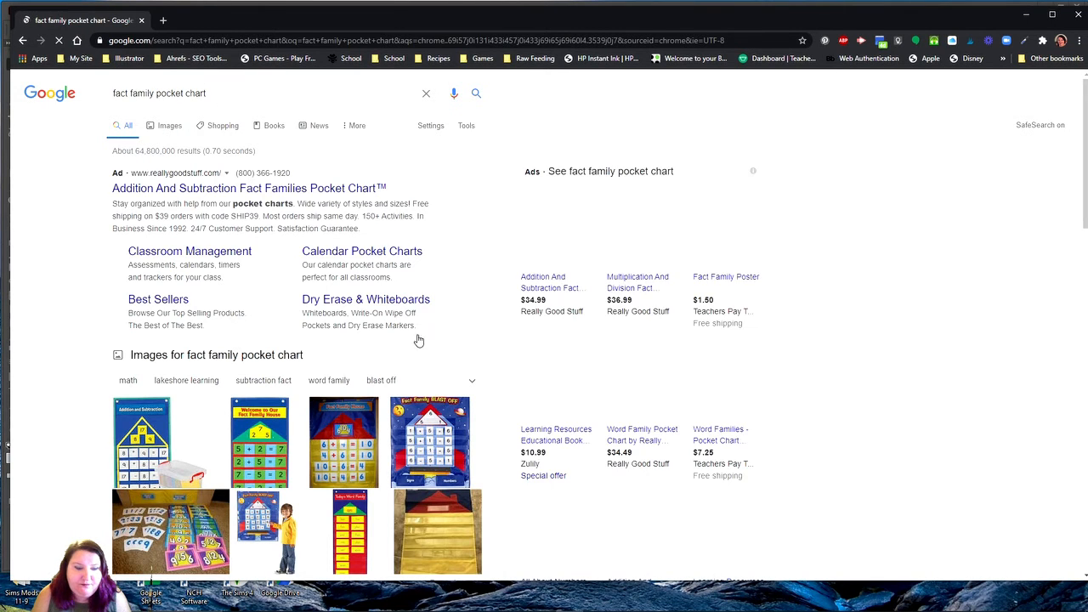
scroll(417, 365, "down", 1)
scroll(415, 383, "down", 1)
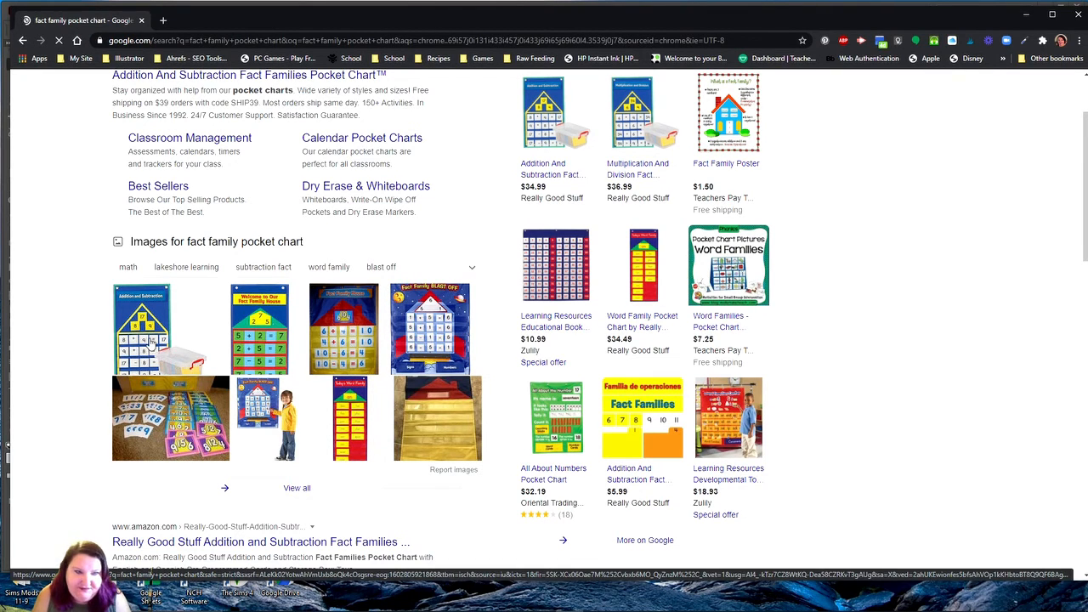
scroll(148, 340, "up", 2)
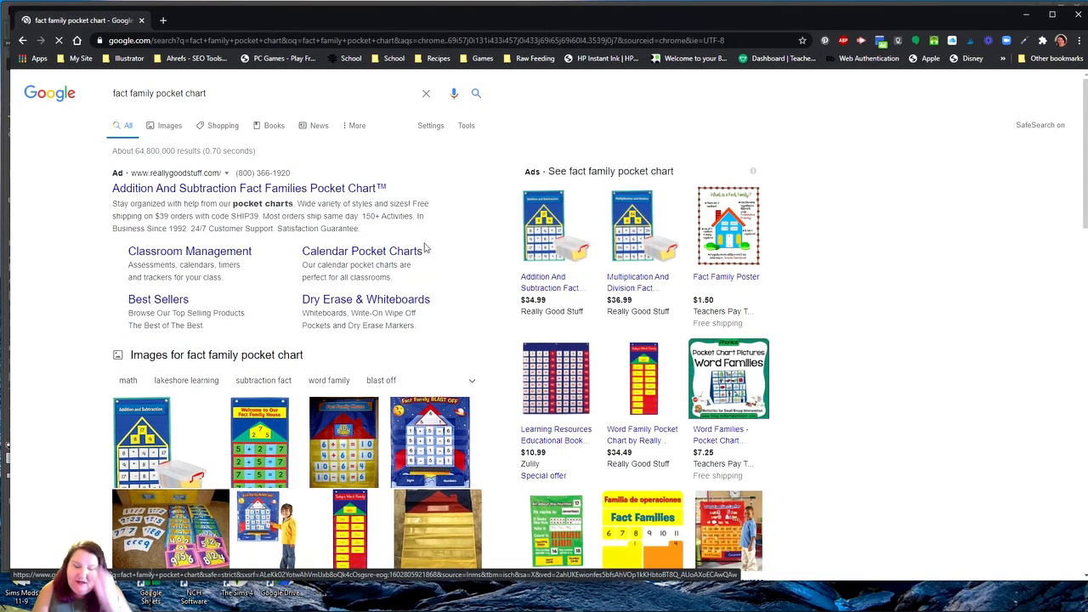
- Examine the house designs in the image results for the fact family pocket chart search, and return to Illustrator
left_click(163, 128)
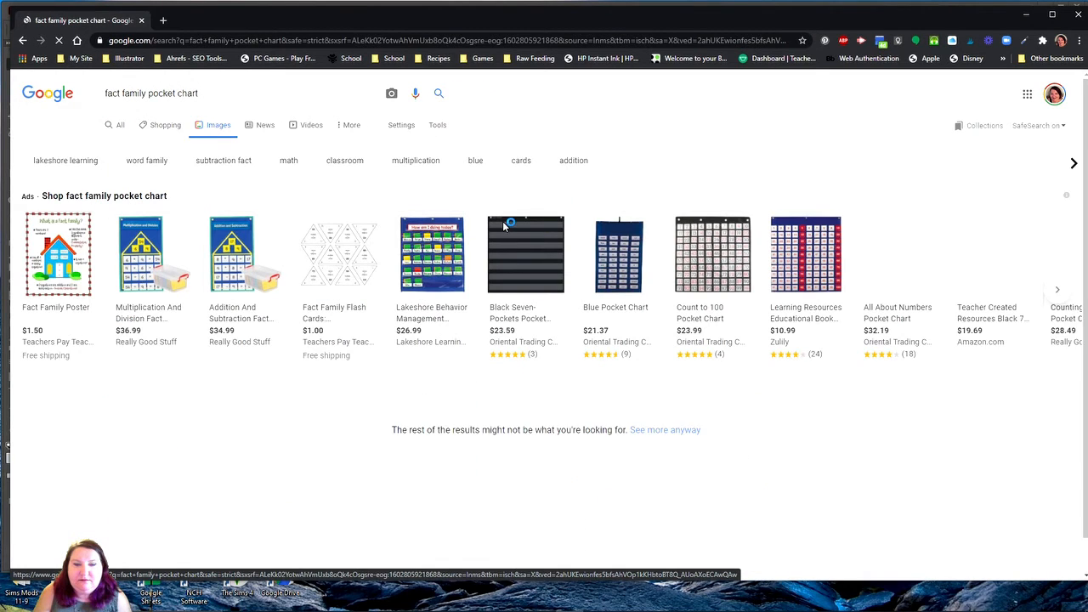
scroll(297, 268, "down", 2)
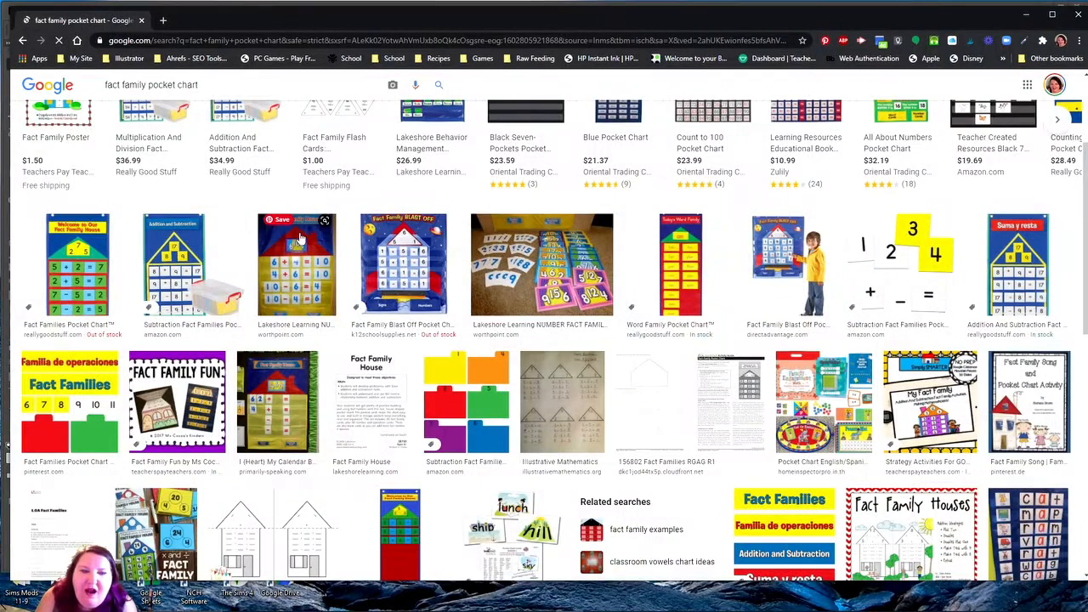
left_click(1026, 14)
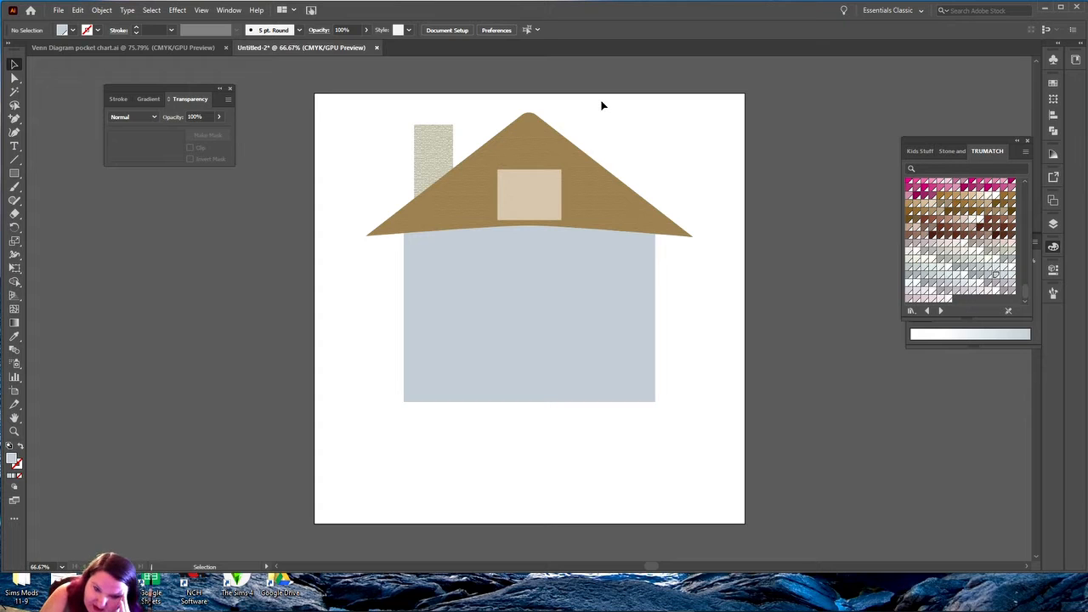
- Select the house body and try a bright yellow TRUMATCH swatch as its fill
left_click(515, 308)
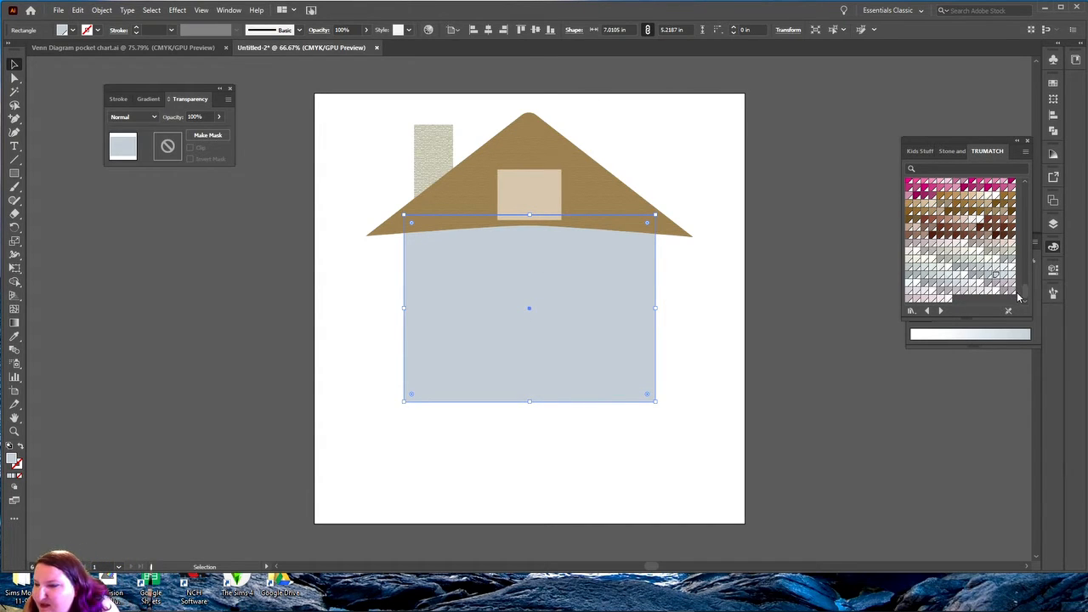
left_click_drag(1025, 294, 1016, 213)
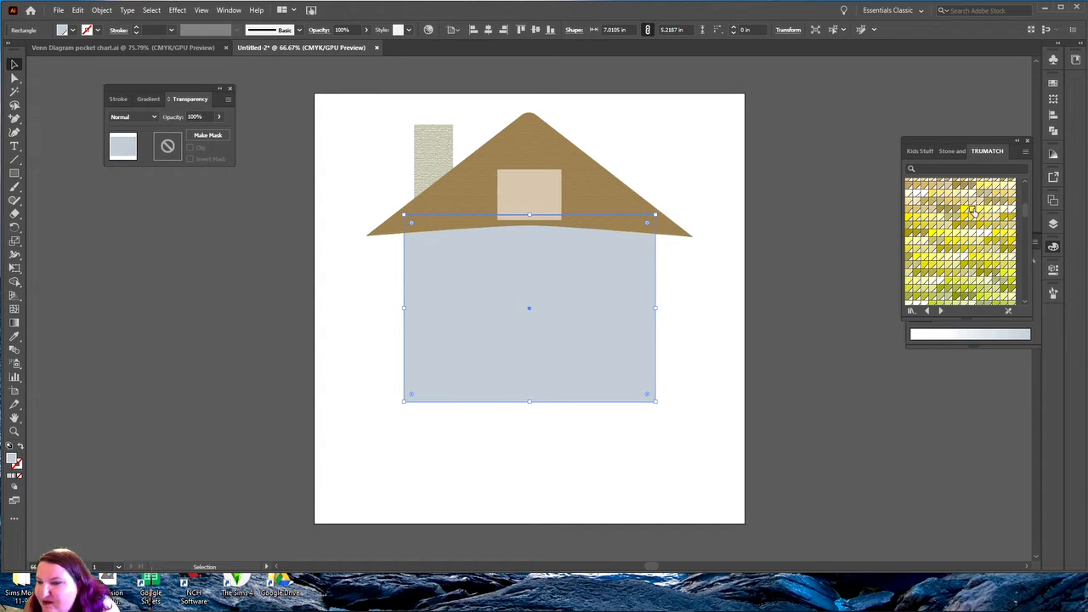
left_click(973, 213)
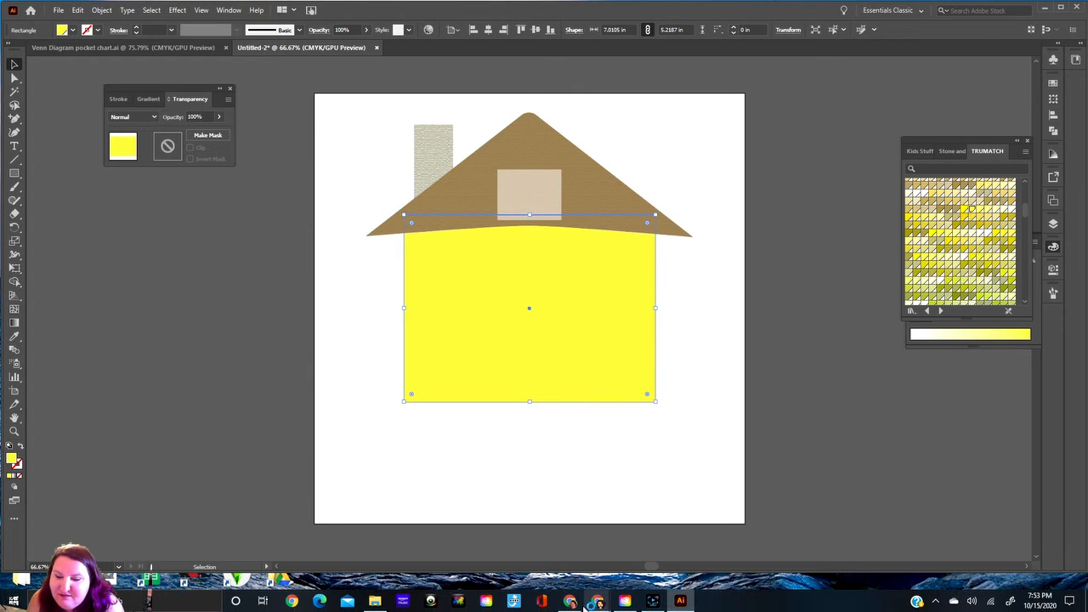
- Switch to Chrome to check the colors of more fact family house images, and return to Illustrator
left_click(579, 603)
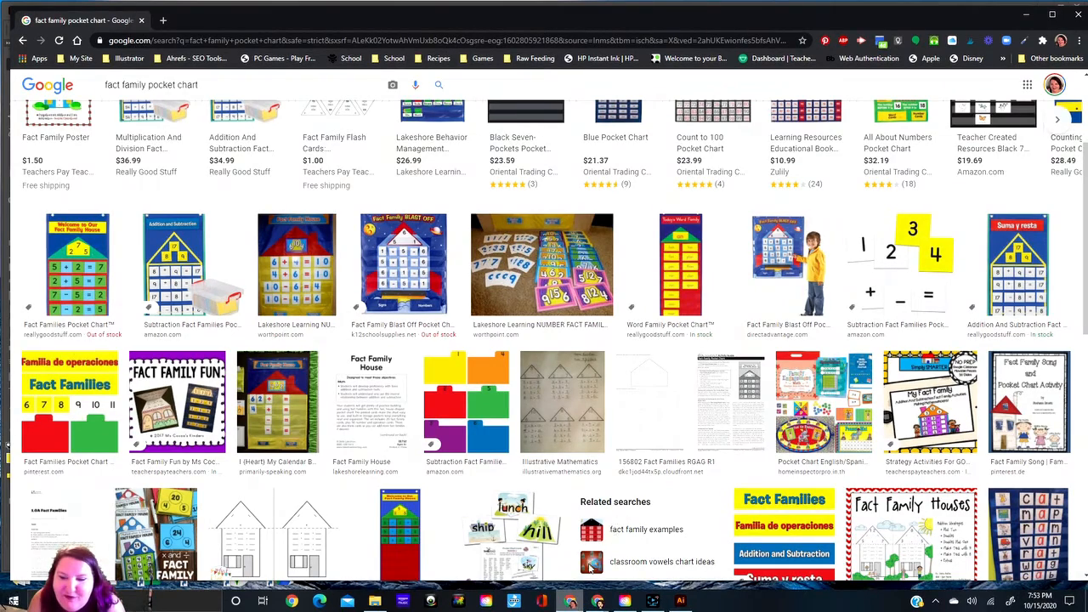
scroll(629, 514, "down", 1)
scroll(625, 508, "down", 2)
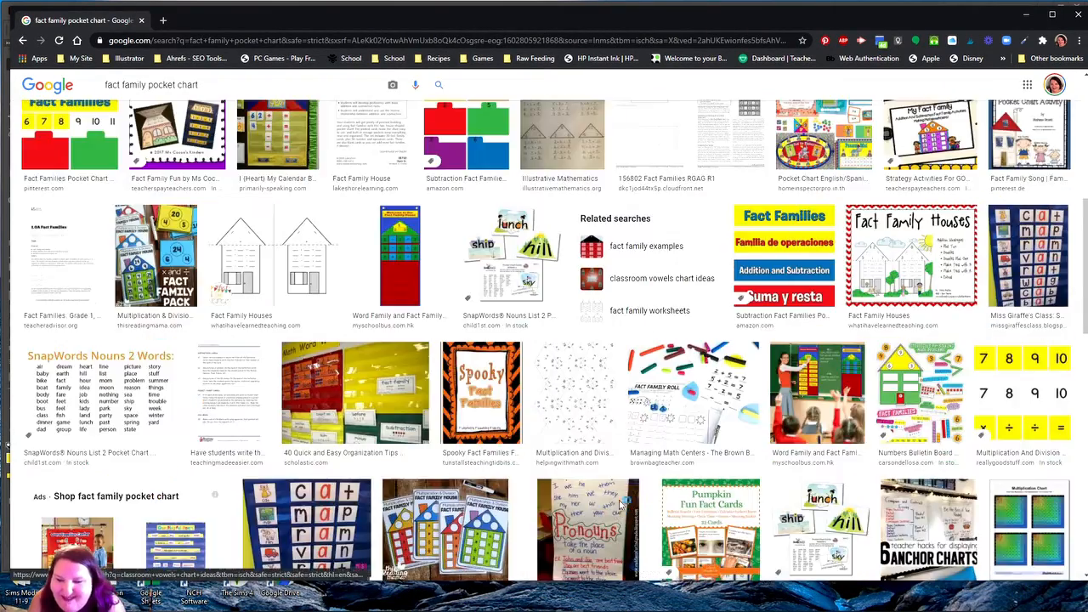
scroll(623, 493, "down", 1)
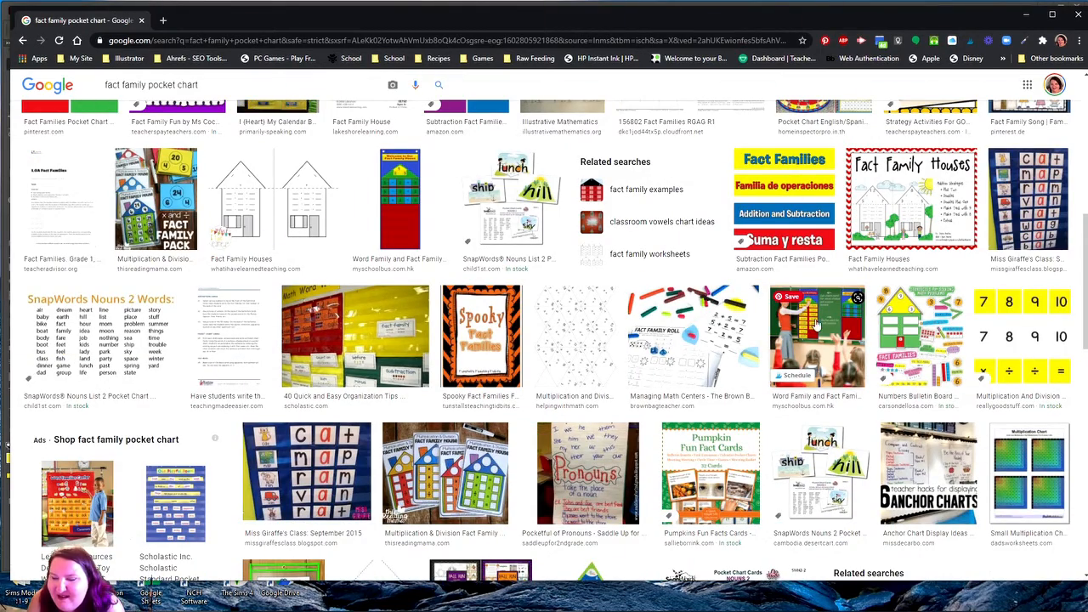
left_click(1026, 14)
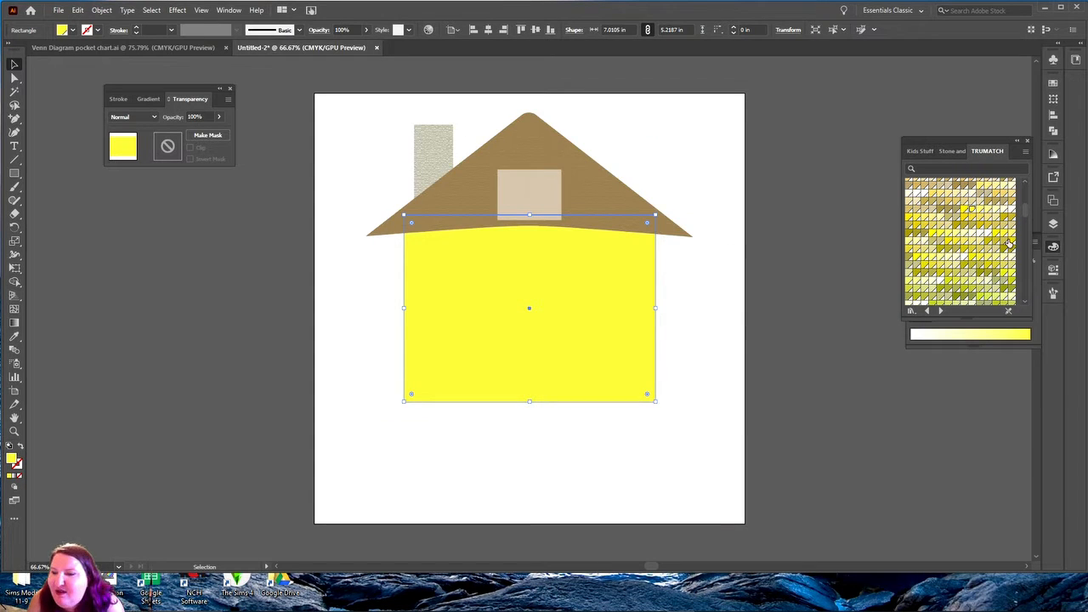
- Try the crimson TRUMATCH 2-a1 as the house body's fill and close the swatch library
left_click_drag(1026, 212, 1026, 194)
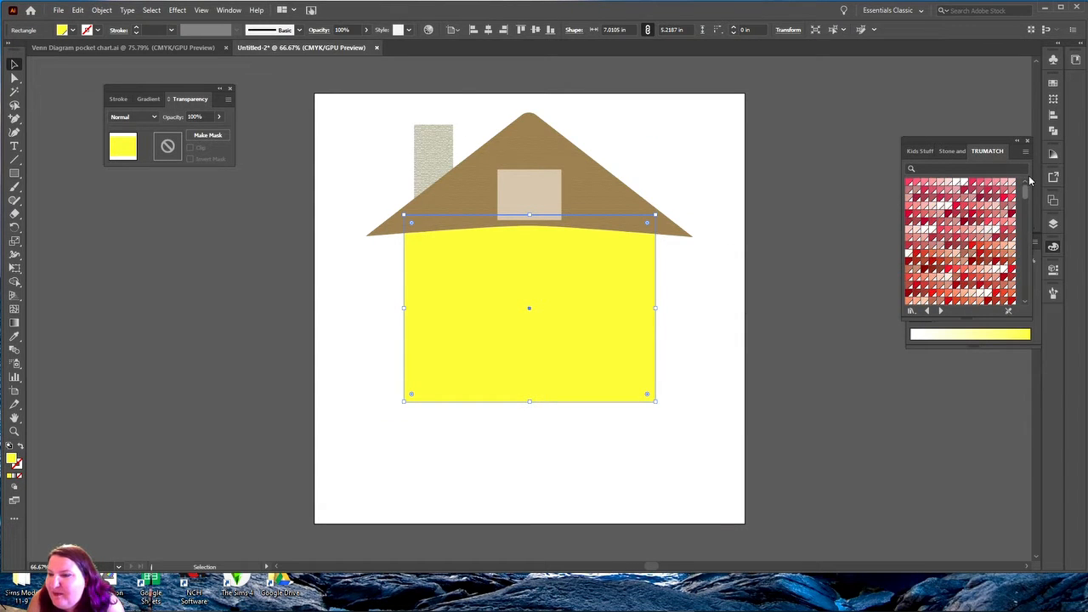
left_click(957, 207)
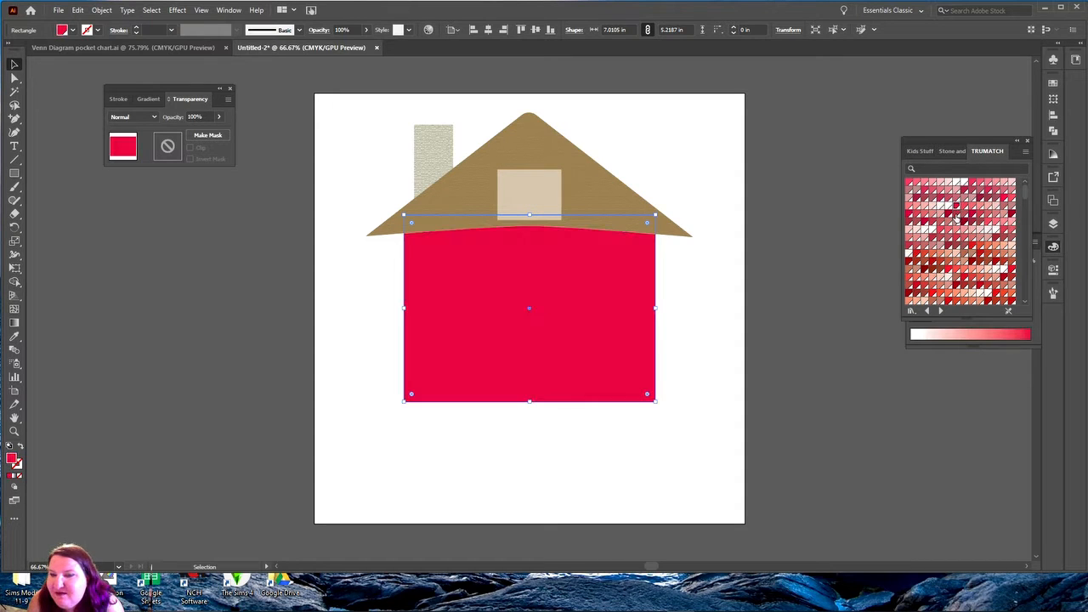
left_click(1026, 141)
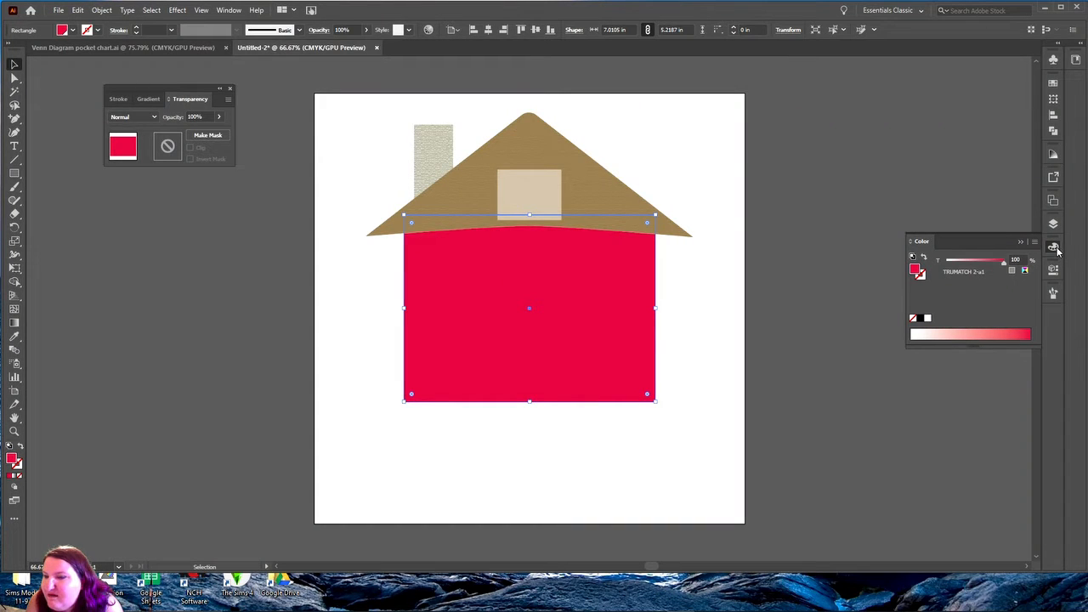
- Open the Kids Stuff swatch library, enlarge it to show all color groups, and fill the house body with bright red
left_click(1053, 82)
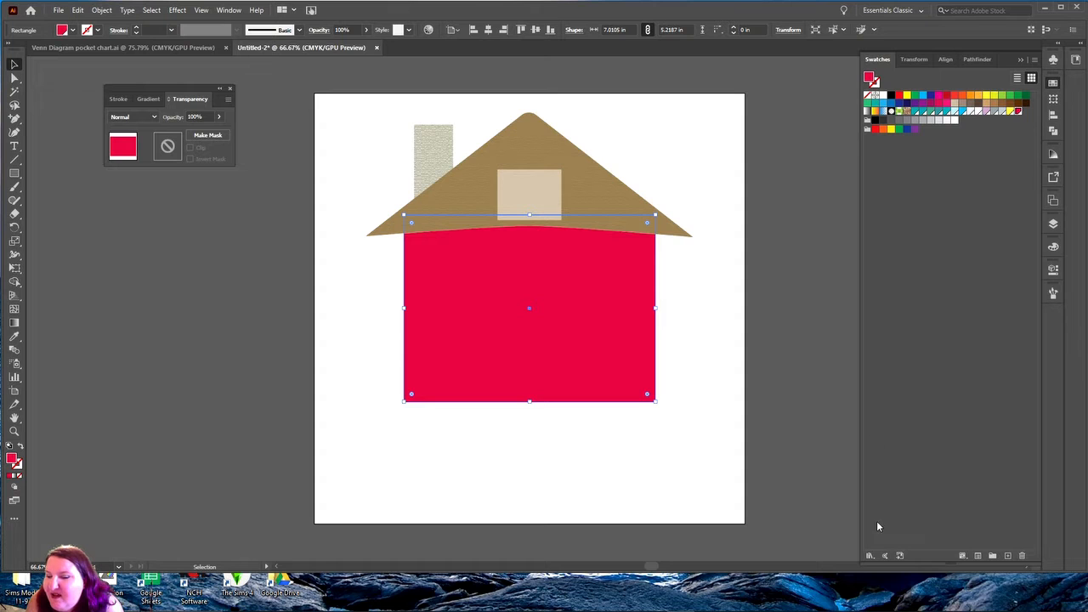
left_click(870, 555)
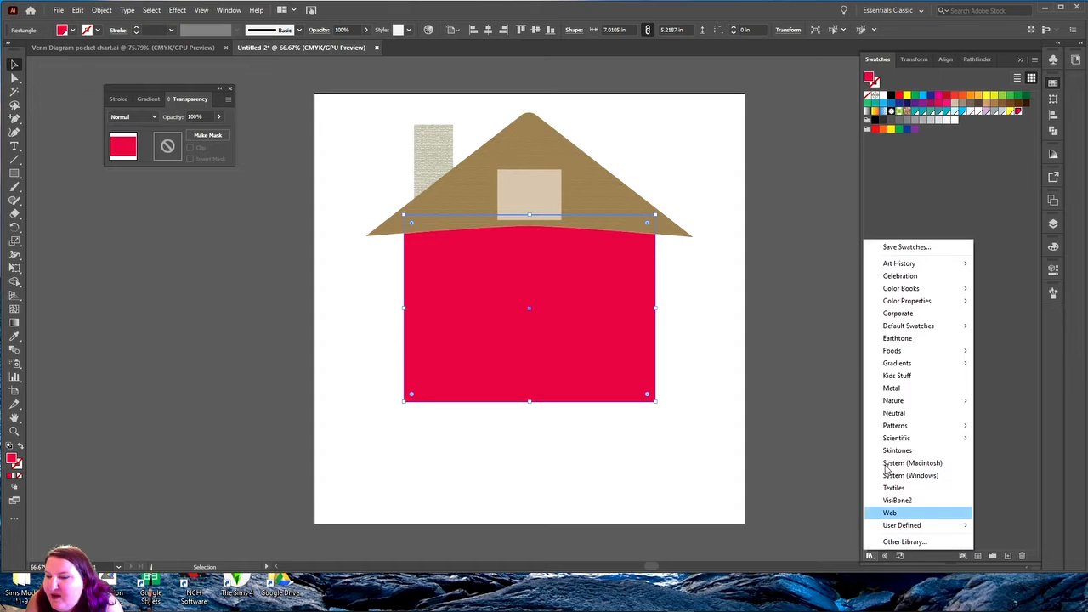
left_click(928, 375)
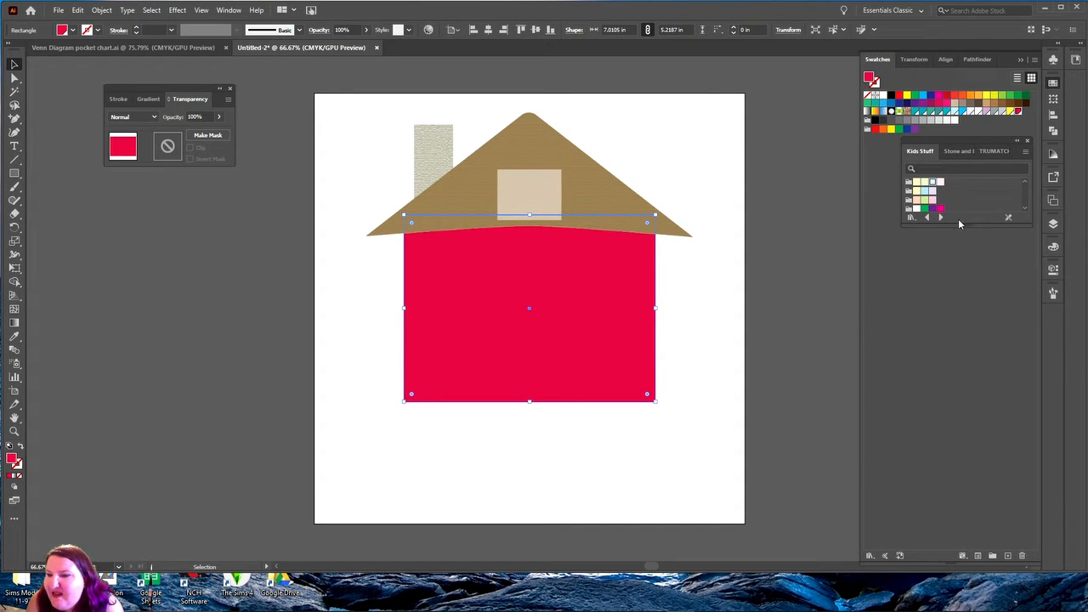
left_click_drag(964, 284, 984, 451)
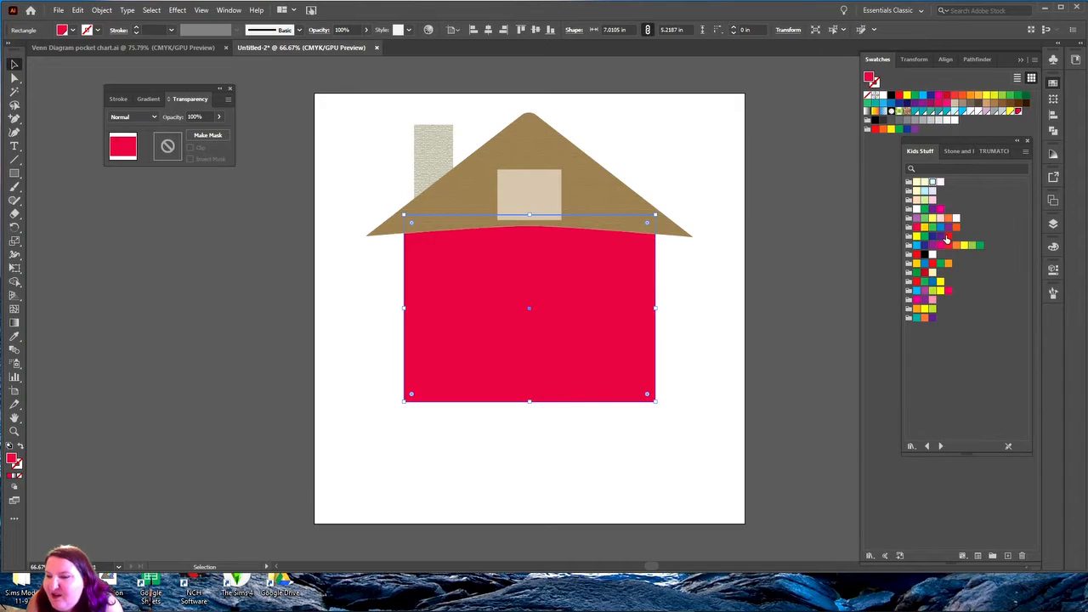
left_click(918, 283)
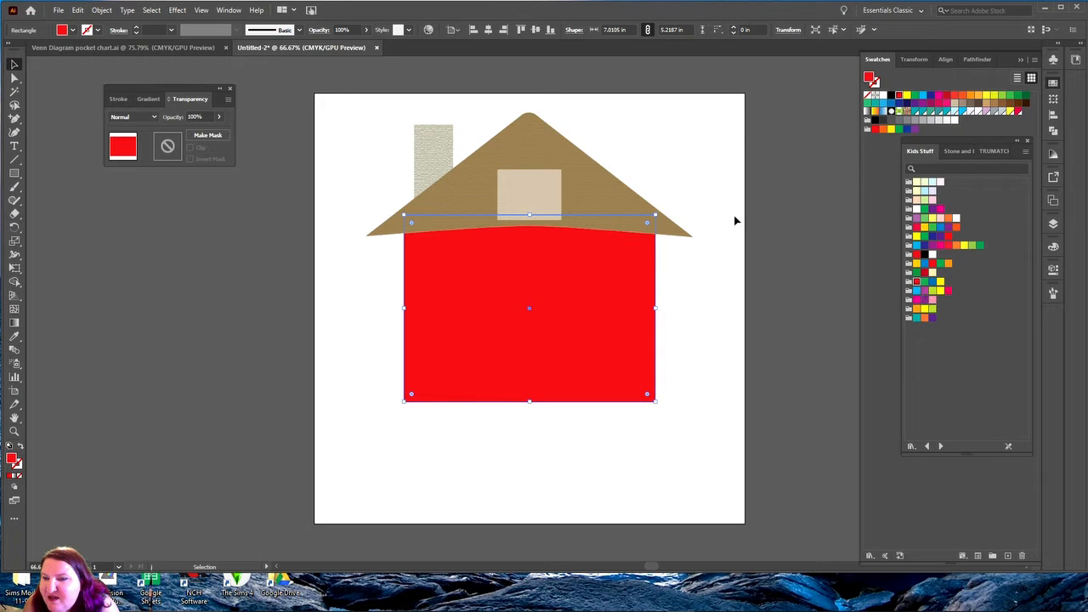
- Fill the roof with the green from the same Kids Stuff color group and deselect it
left_click(594, 185)
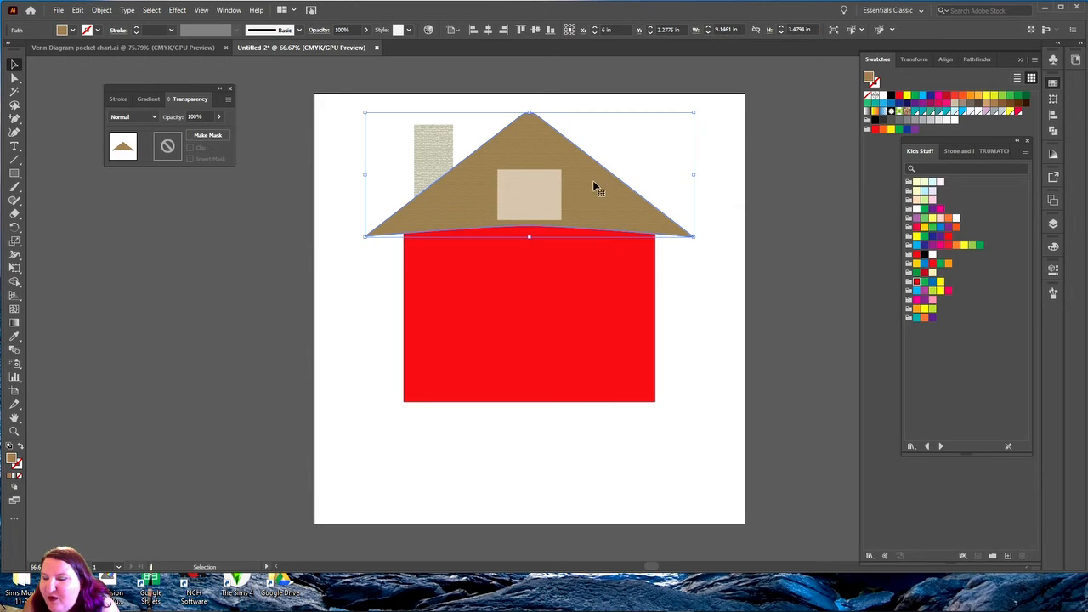
left_click(924, 282)
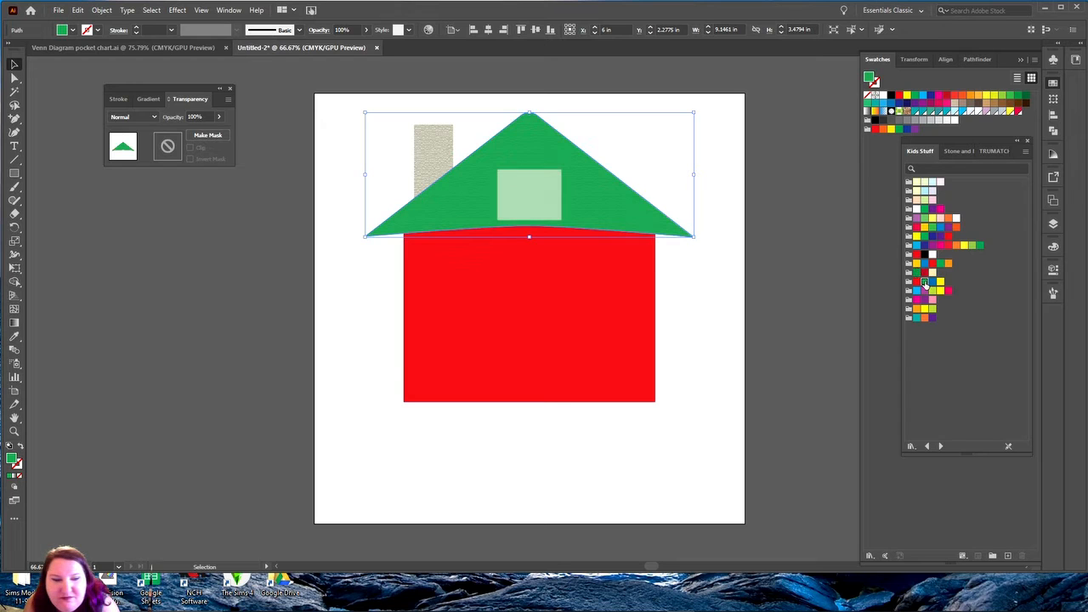
left_click(810, 230)
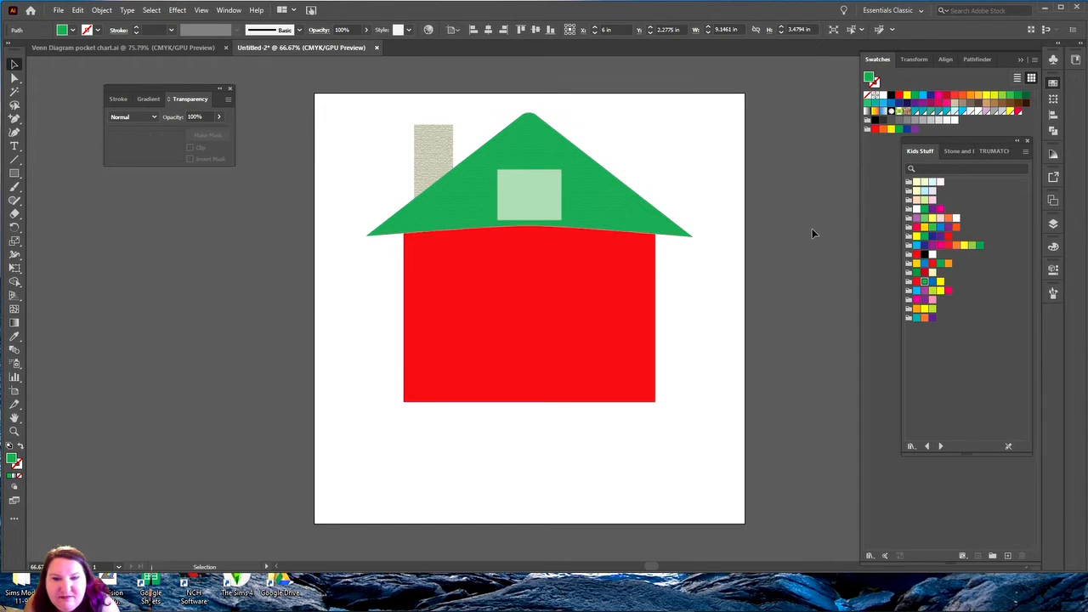
- Fill the chimney rectangle with the yellow from the same Kids Stuff color group and deselect it
left_click(440, 213)
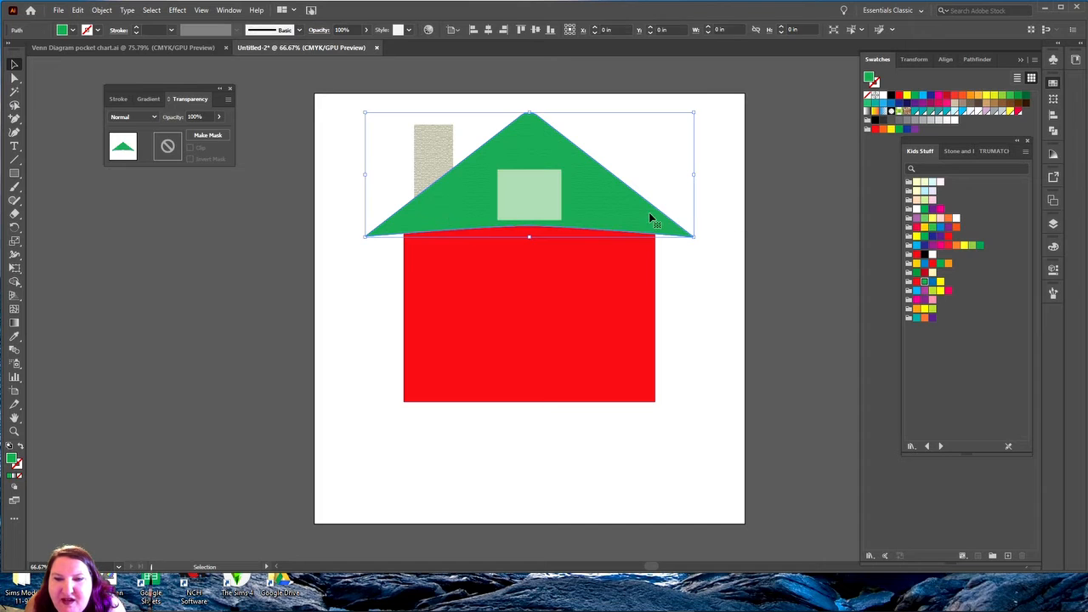
left_click(791, 253)
left_click(435, 170)
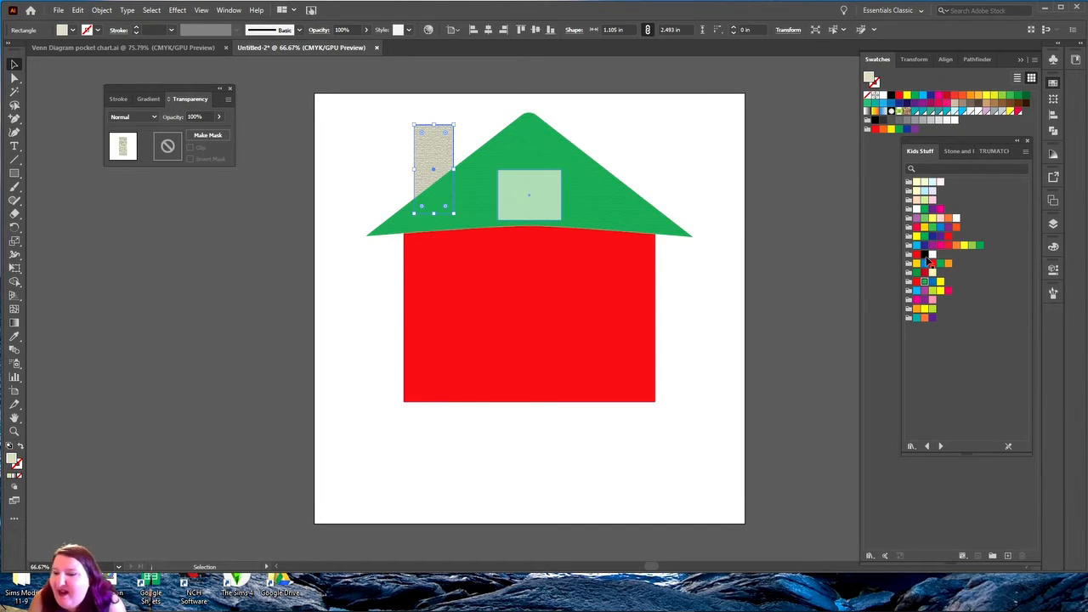
left_click(756, 275)
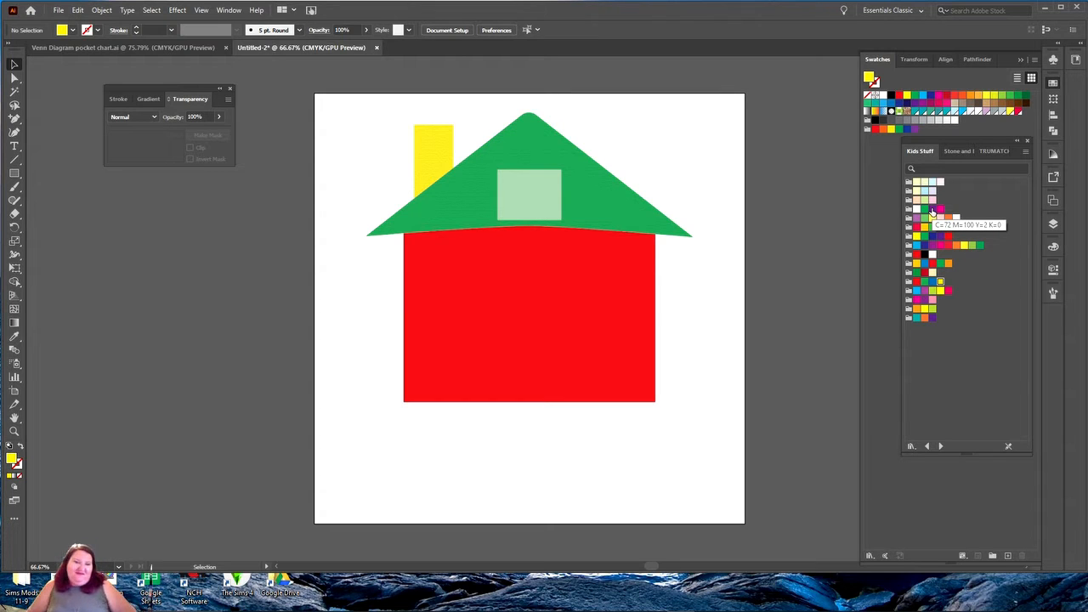
- Switch to Chrome and examine further fact family house images for color ideas
mouse_move(606, 604)
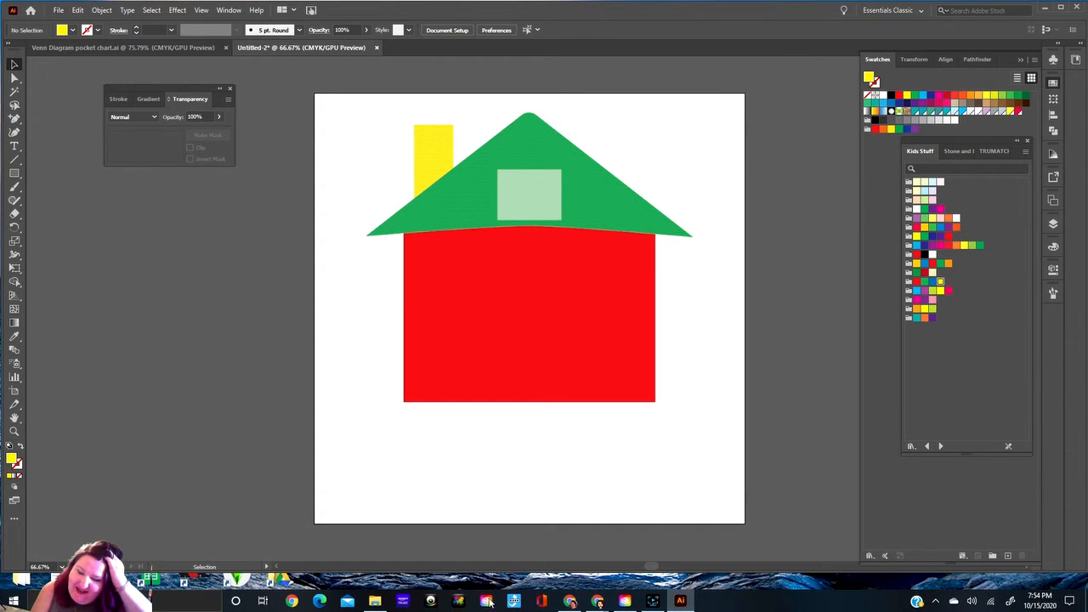
left_click(570, 601)
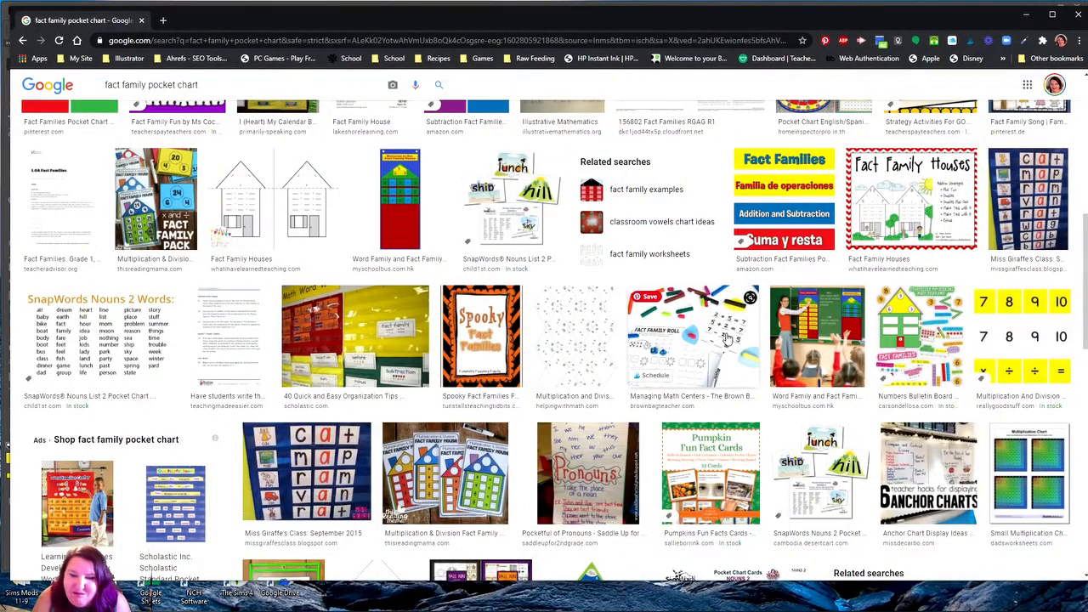
scroll(727, 337, "down", 3)
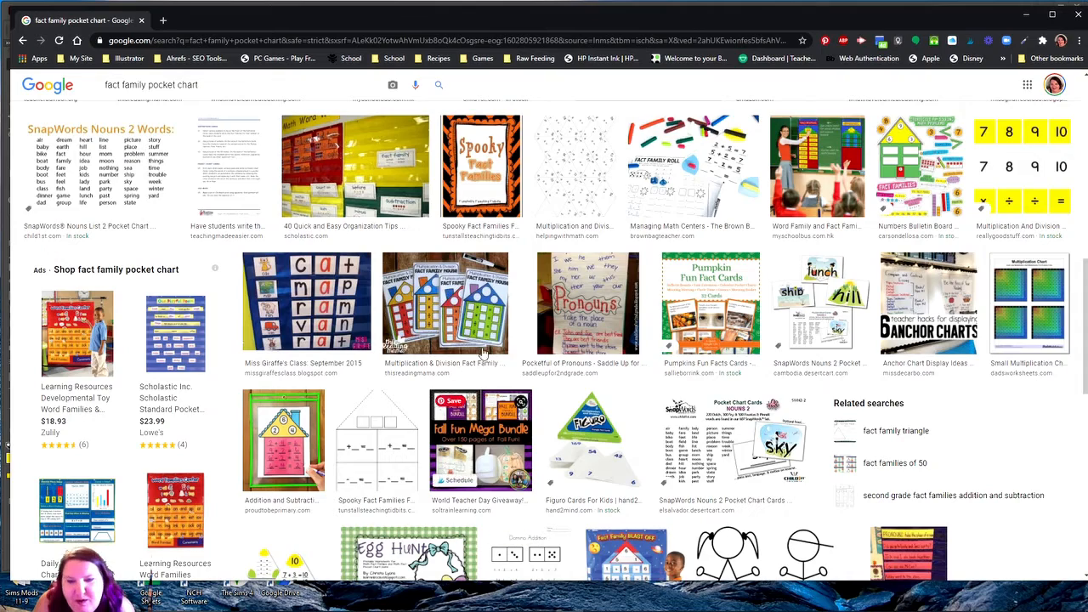
mouse_move(527, 609)
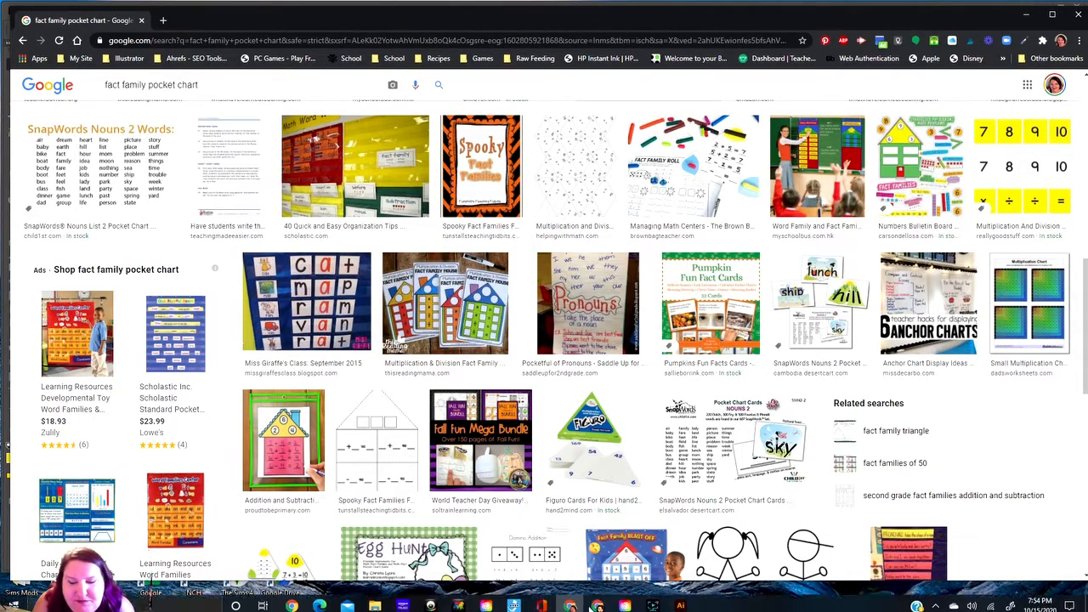
- Switch to Illustrator and draw a Kids Stuff blue rectangle about 9.6 x 12 in over the artboard, centered horizontally
left_click(680, 601)
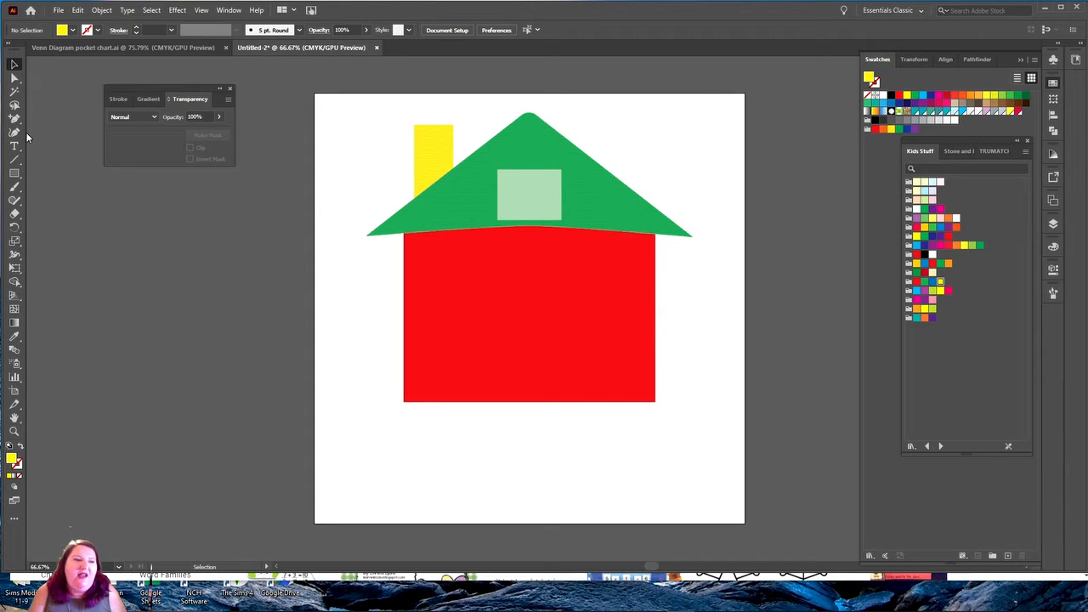
left_click(19, 175)
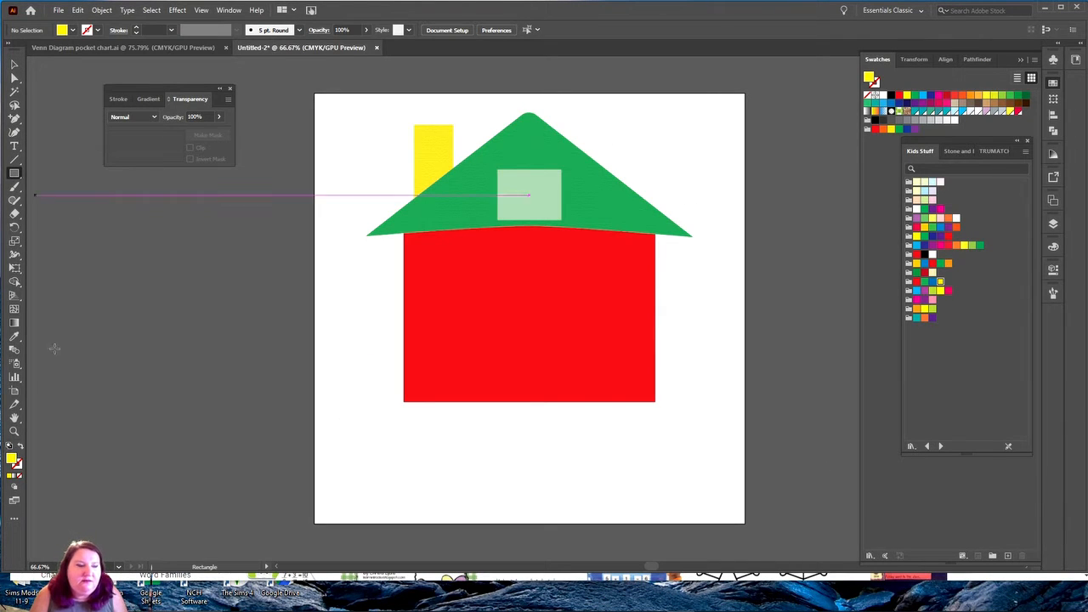
left_click(933, 283)
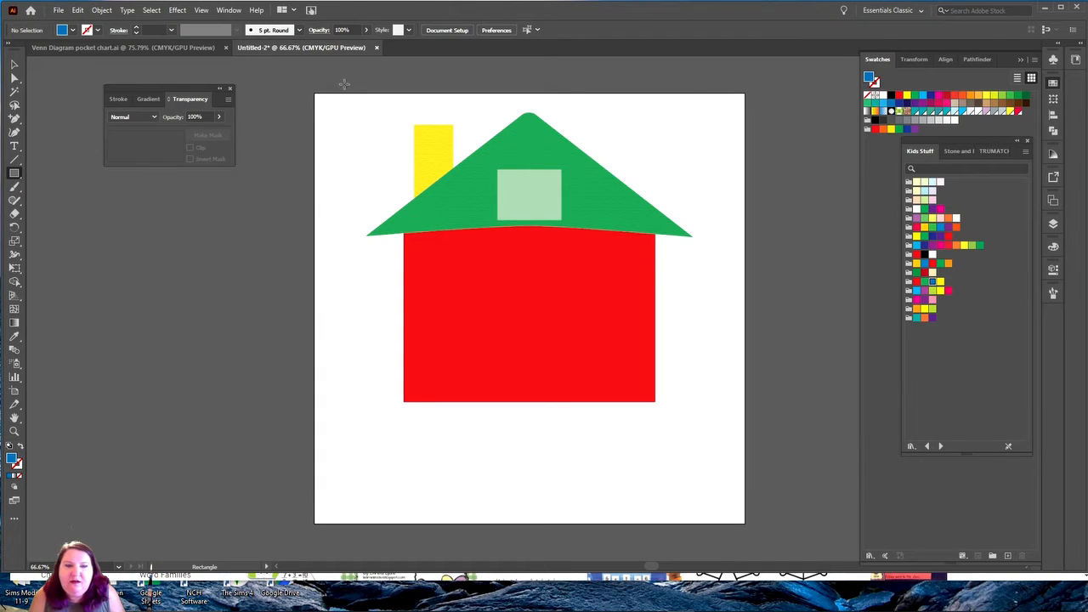
left_click_drag(357, 94, 699, 524)
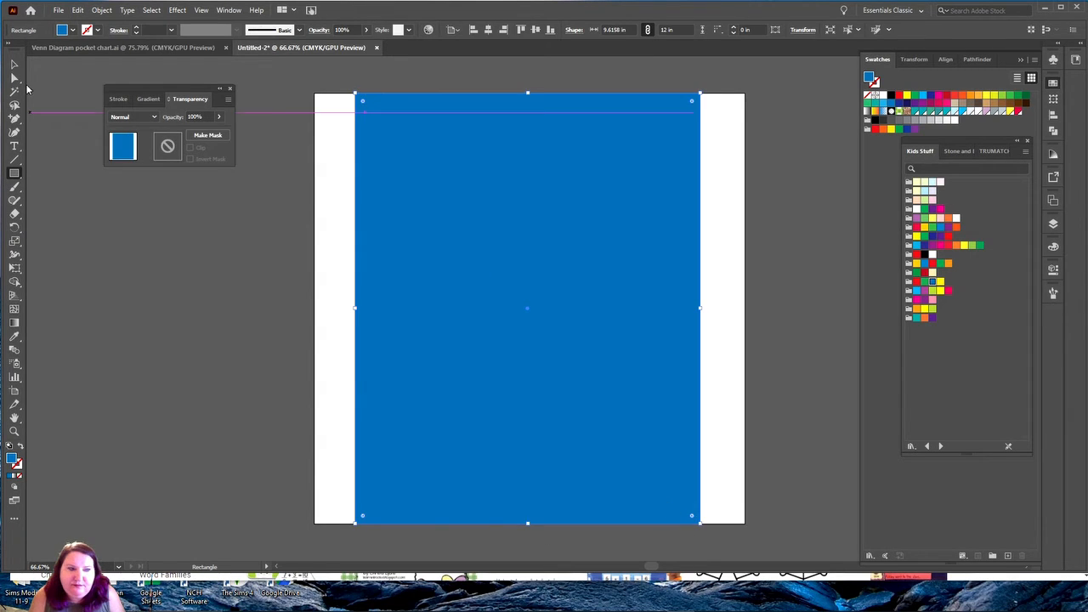
left_click(14, 66)
left_click(488, 30)
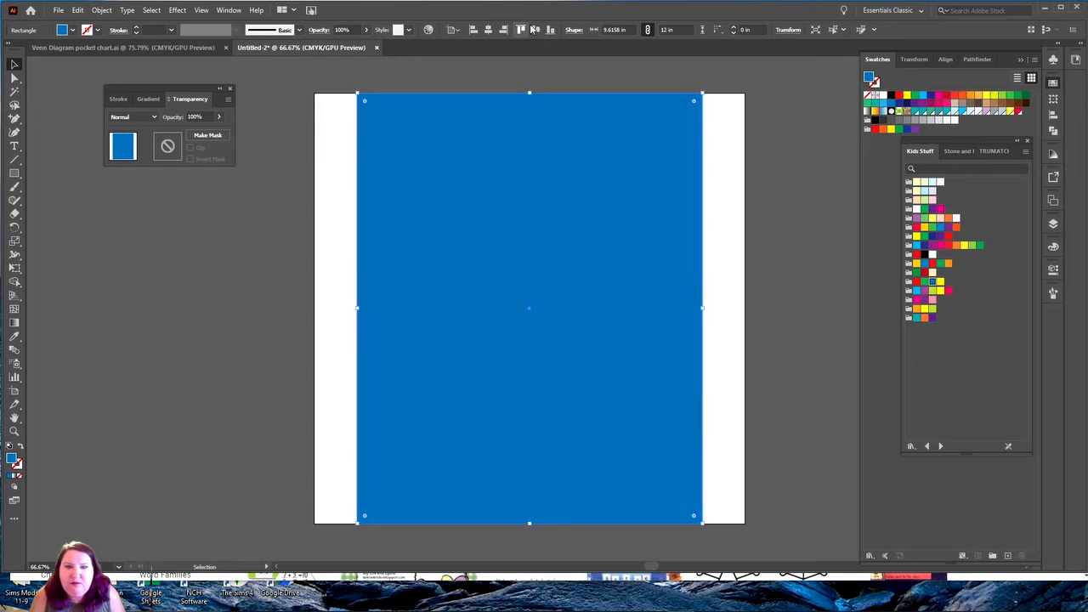
- Send the blue rectangle to the back, behind all the house shapes
right_click(524, 178)
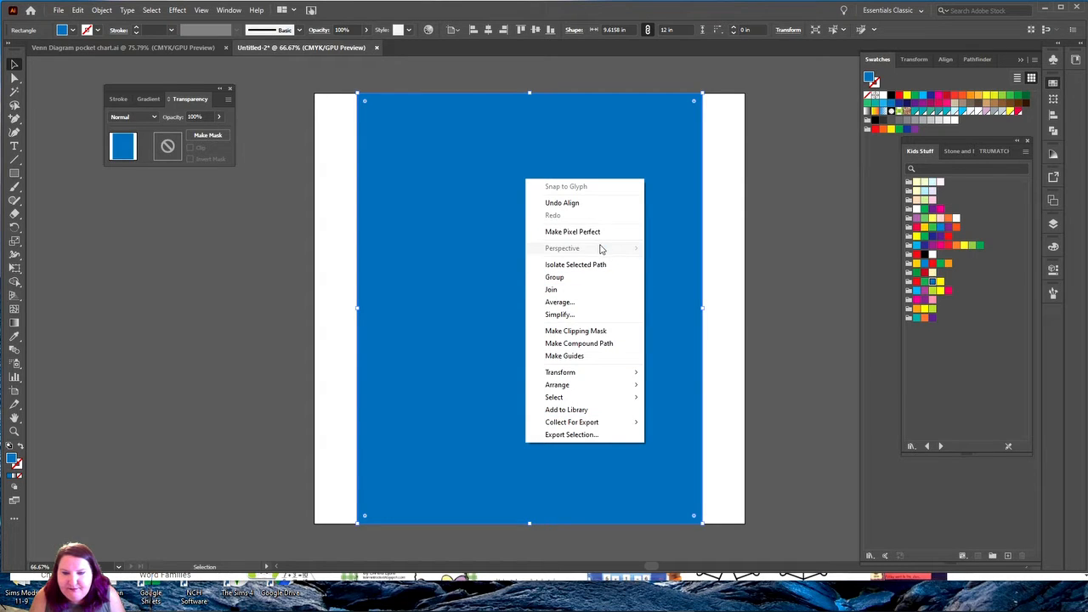
mouse_move(619, 389)
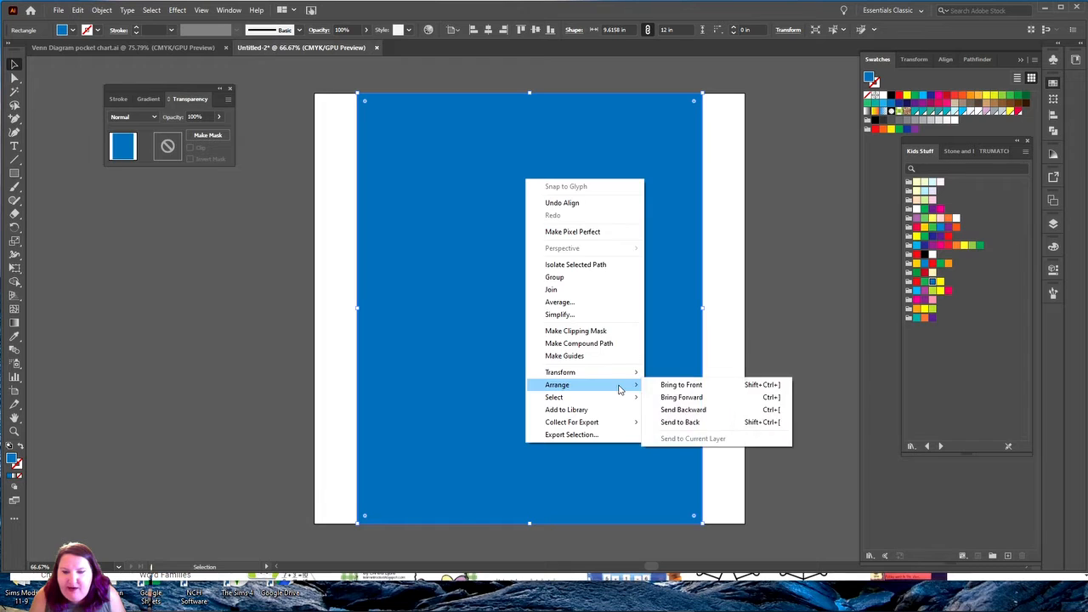
left_click(693, 422)
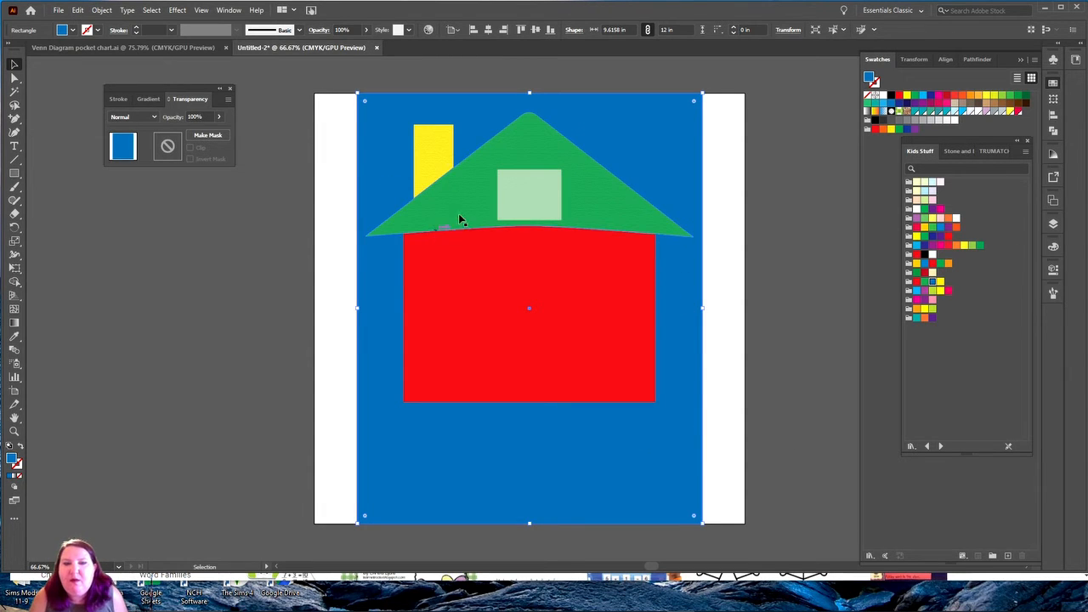
- Move the chimney, roof, roof window and body together straight down to about Y 6.34 in, and deselect them
left_click(440, 151)
left_click(520, 157, "shift")
left_click(530, 189, "shift")
left_click(508, 282, "shift")
left_click_drag(511, 275, 504, 323)
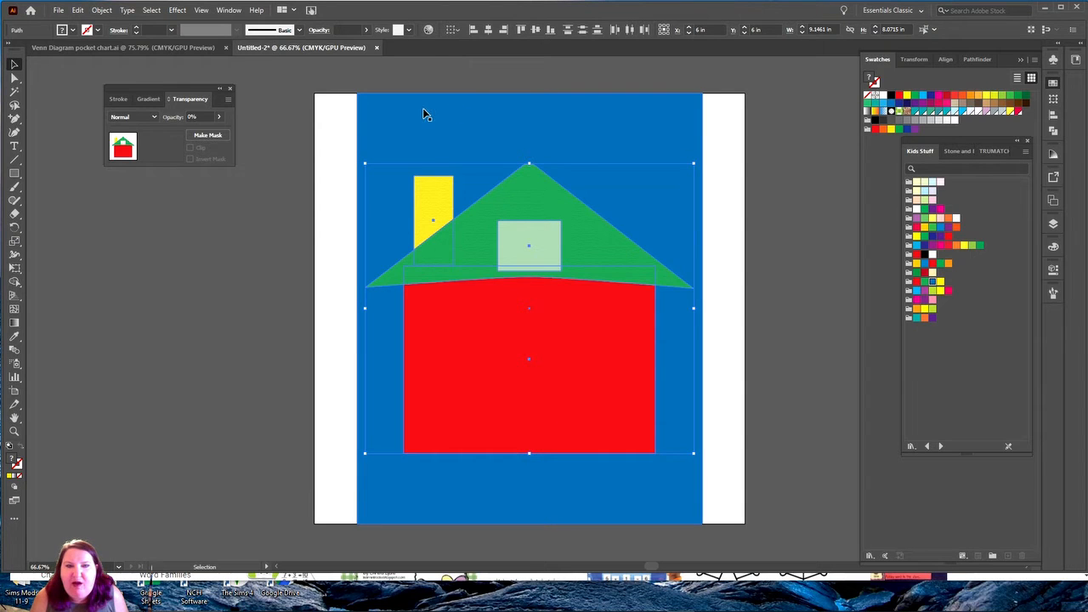
left_click_drag(503, 393, 504, 406)
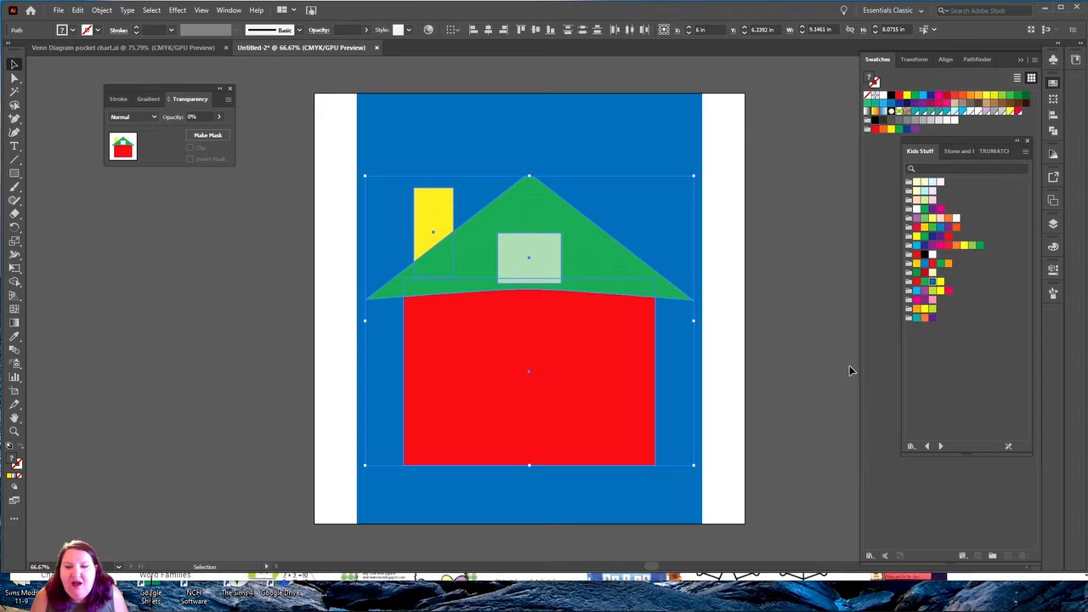
left_click(802, 373)
- Extend the red house body downward to a height of about 6.27 in and deselect it
left_click(614, 395)
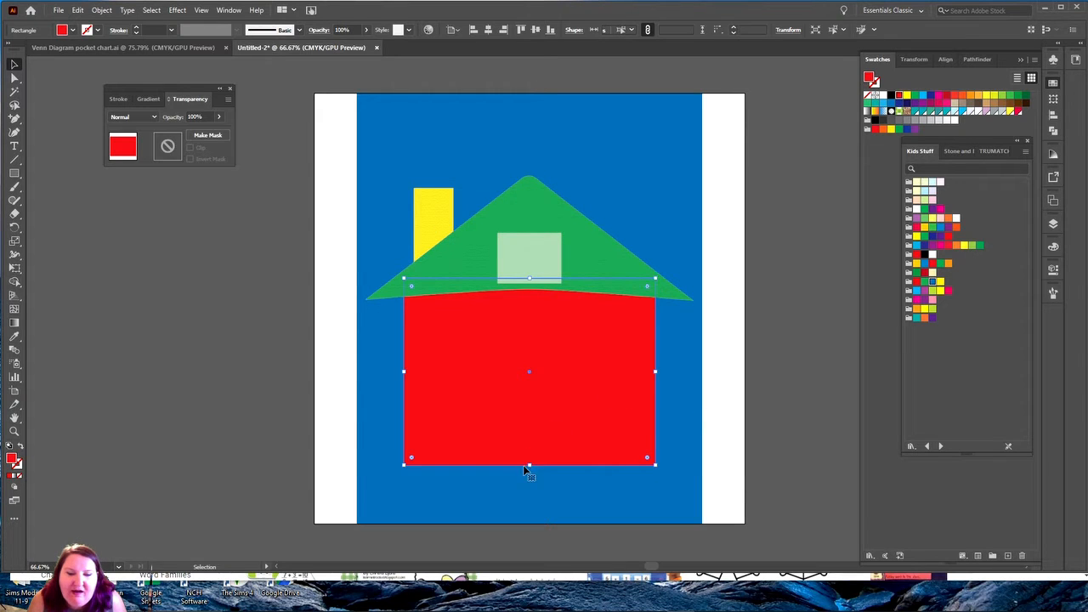
left_click_drag(530, 466, 529, 489)
left_click(780, 341)
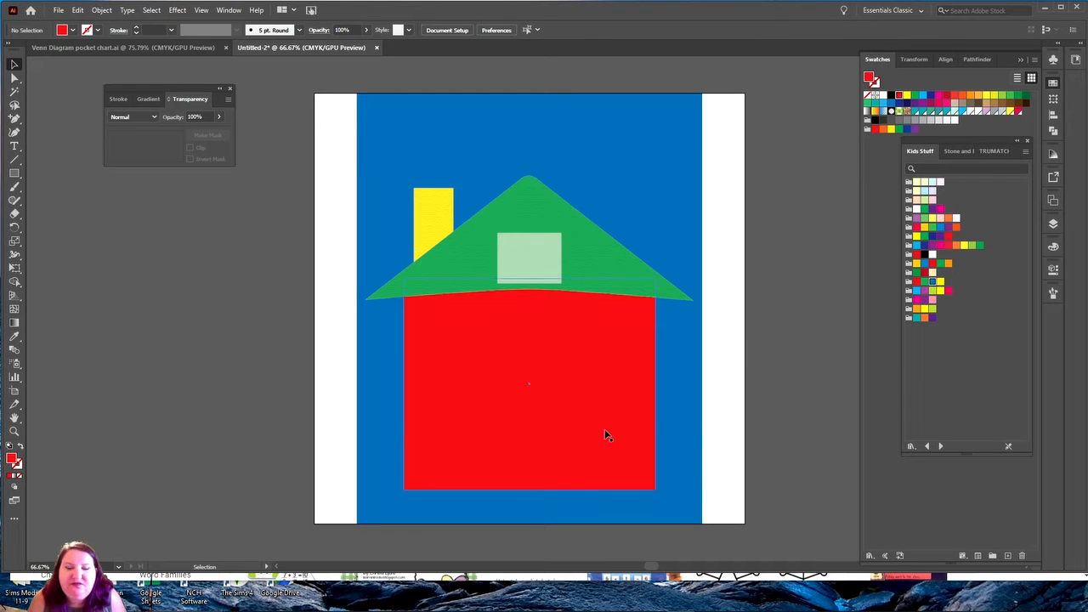
left_click(513, 479)
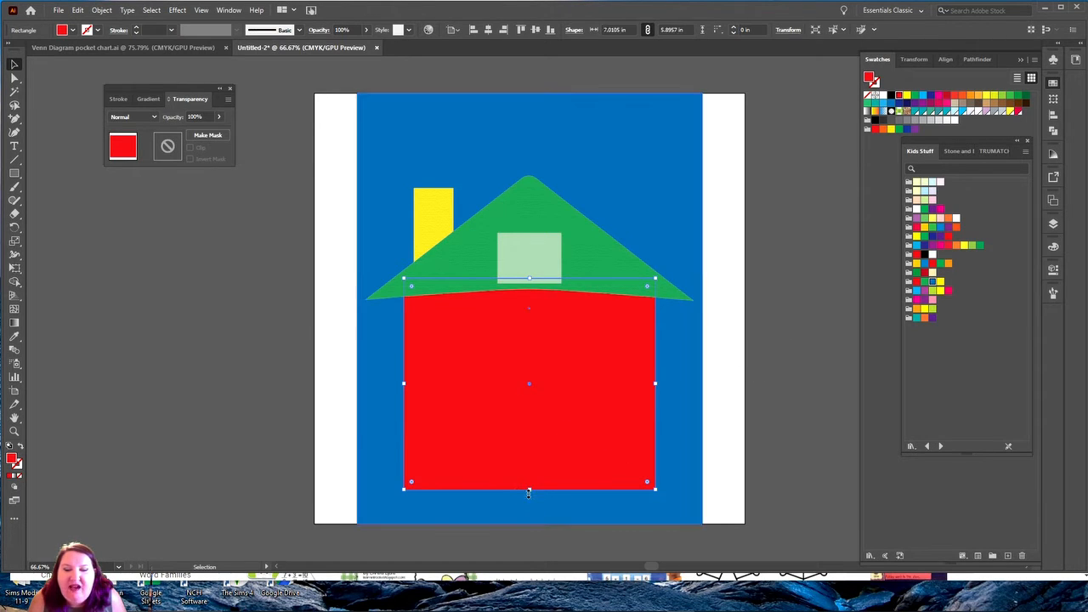
left_click_drag(530, 490, 529, 503)
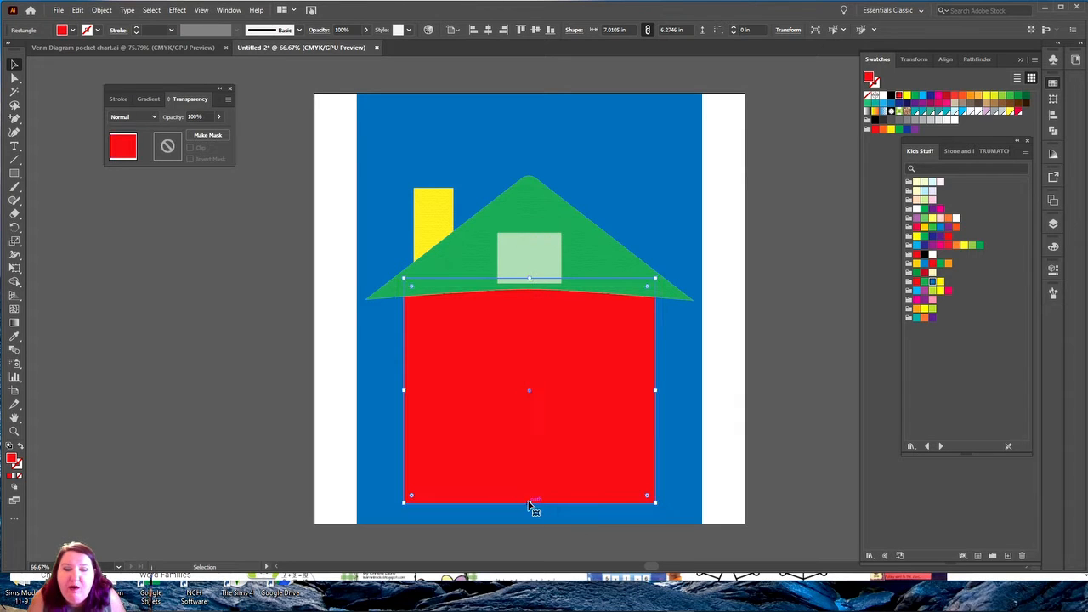
left_click(774, 348)
- Copy the roof window onto the upper red body and reshape it into a rounded bar about 6.33 in wide and 0.74 in high
left_click(527, 272)
key("a")
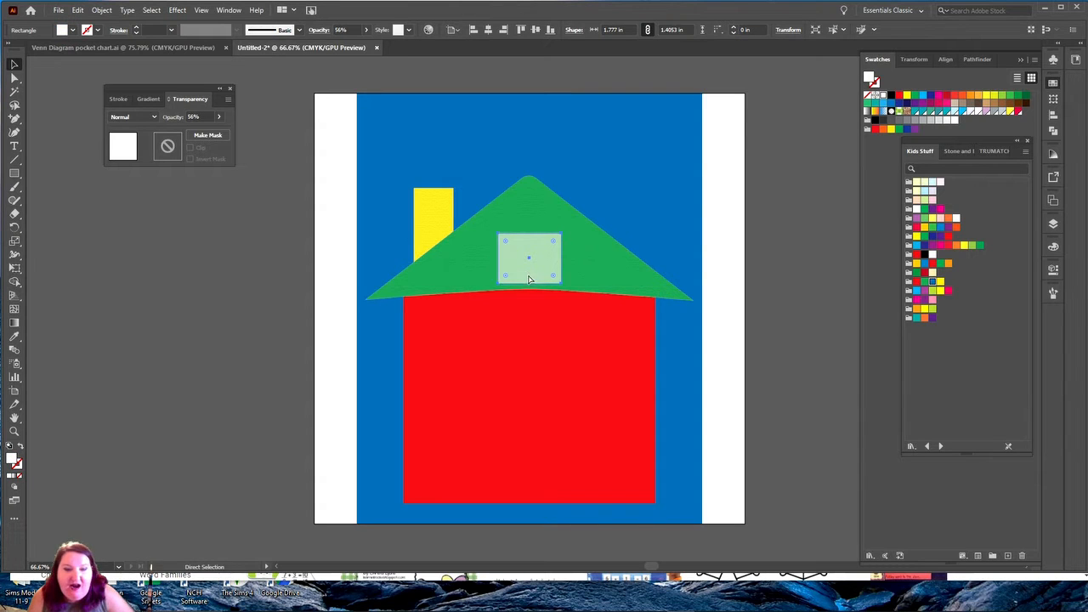
key("ctrl+v")
left_click_drag(514, 303, 466, 325)
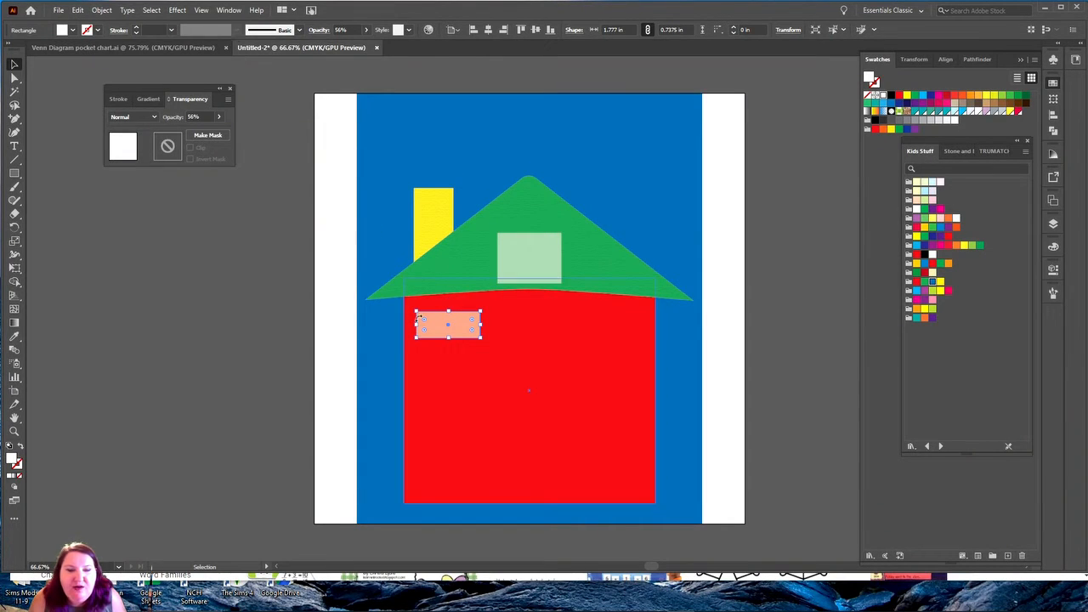
left_click_drag(425, 320, 609, 326)
key("ctrl+z")
left_click_drag(481, 324, 632, 328)
left_click_drag(642, 328, 643, 328)
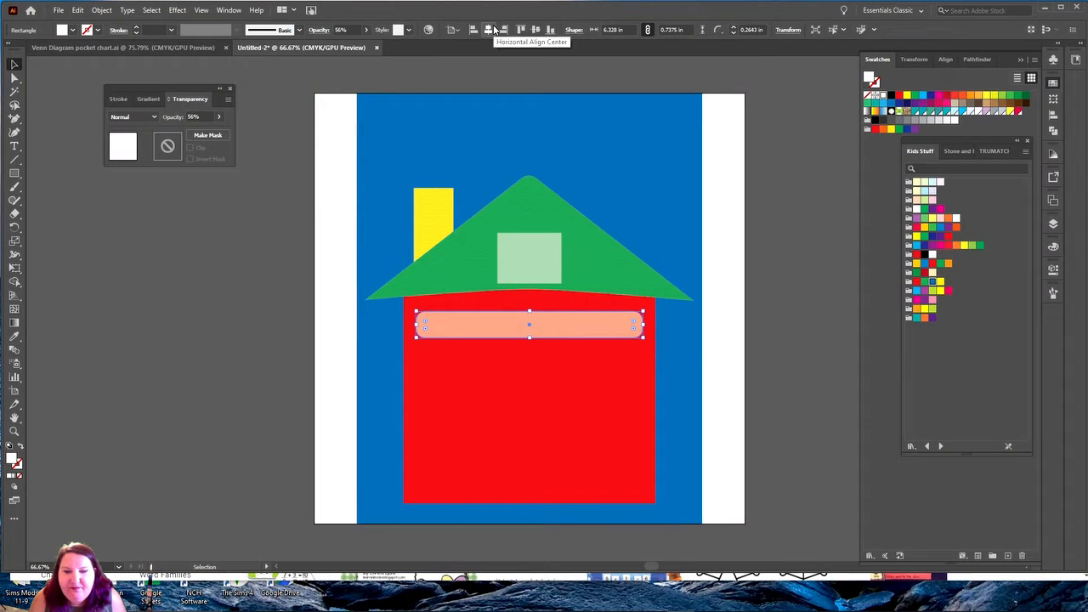
left_click(769, 252)
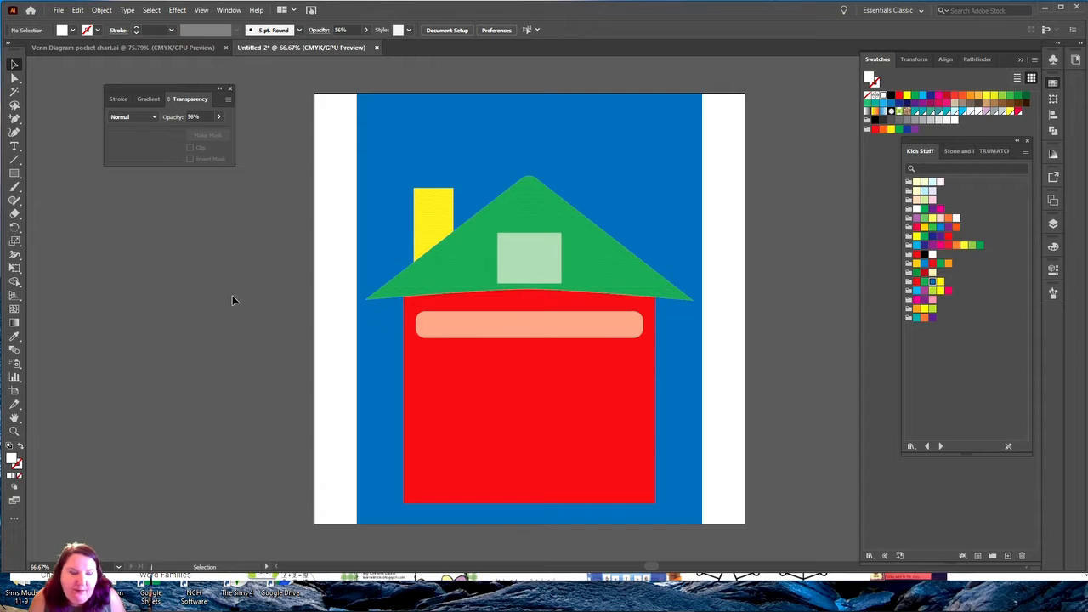
- Show the rulers and, with the rounded bar moved off the artboard, increase its height to about 1 in
key("a")
key("ctrl+r")
left_click_drag(442, 324, 76, 190)
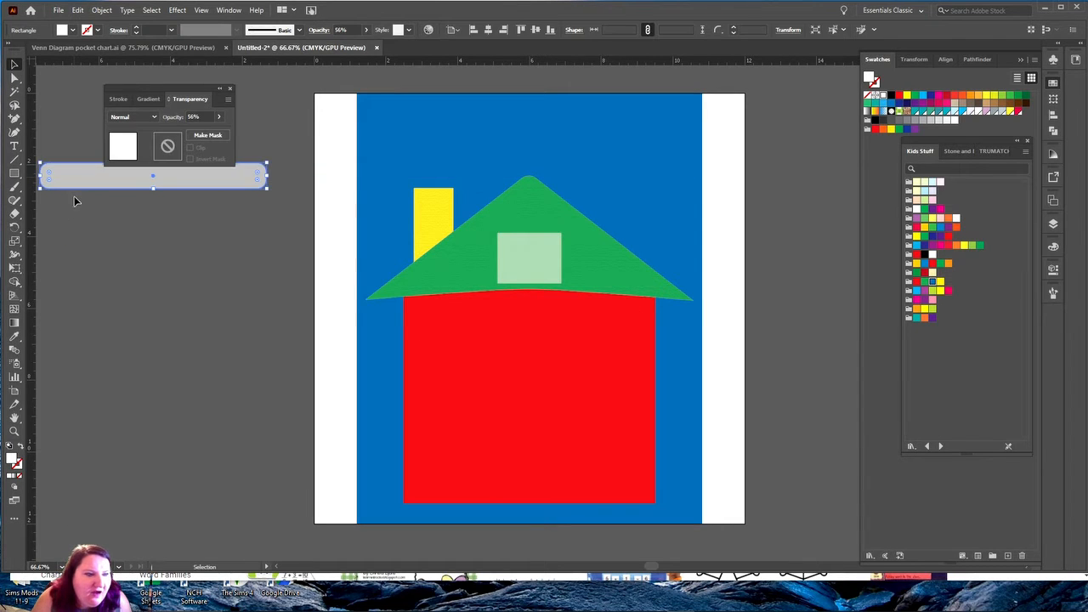
key("ctrl+equal")
key("ctrl+equal")
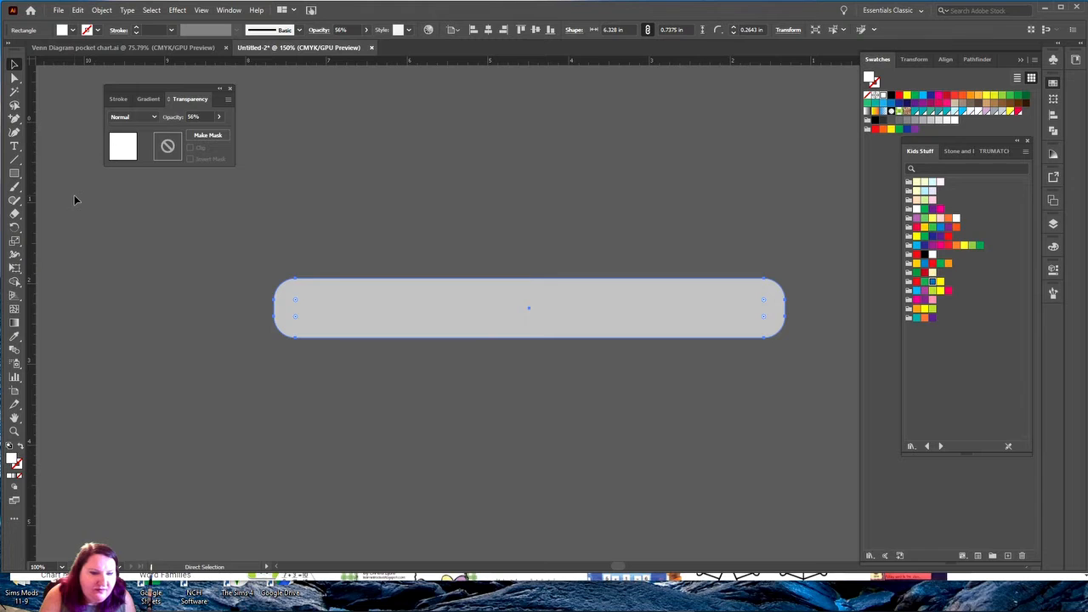
left_click_drag(306, 305, 61, 224)
left_click_drag(279, 261, 275, 283)
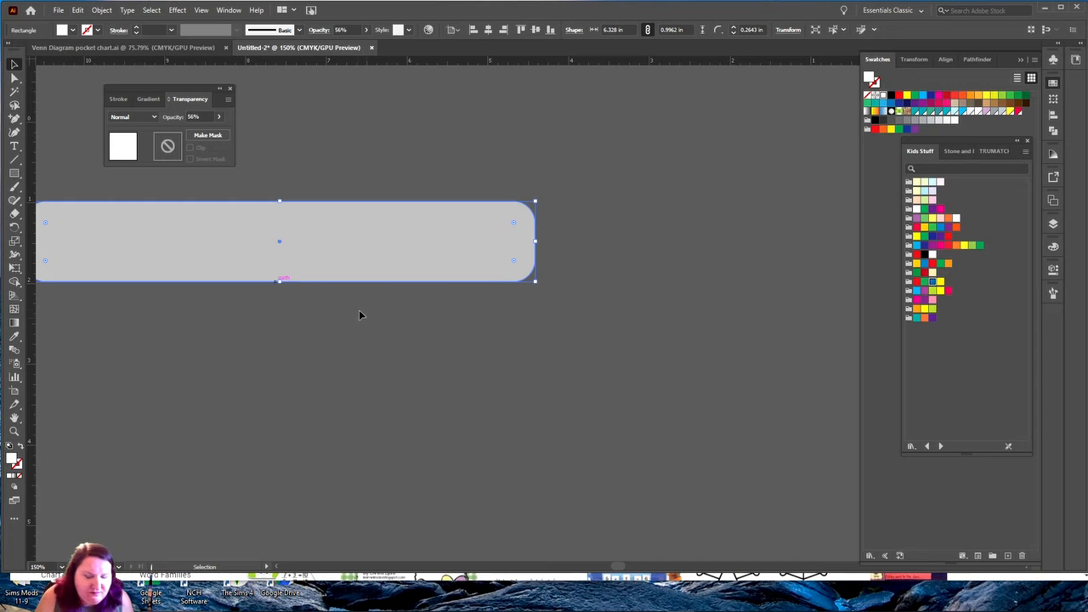
- Move the rounded bar back onto the upper part of the red body and center it horizontally
key("ctrl+0")
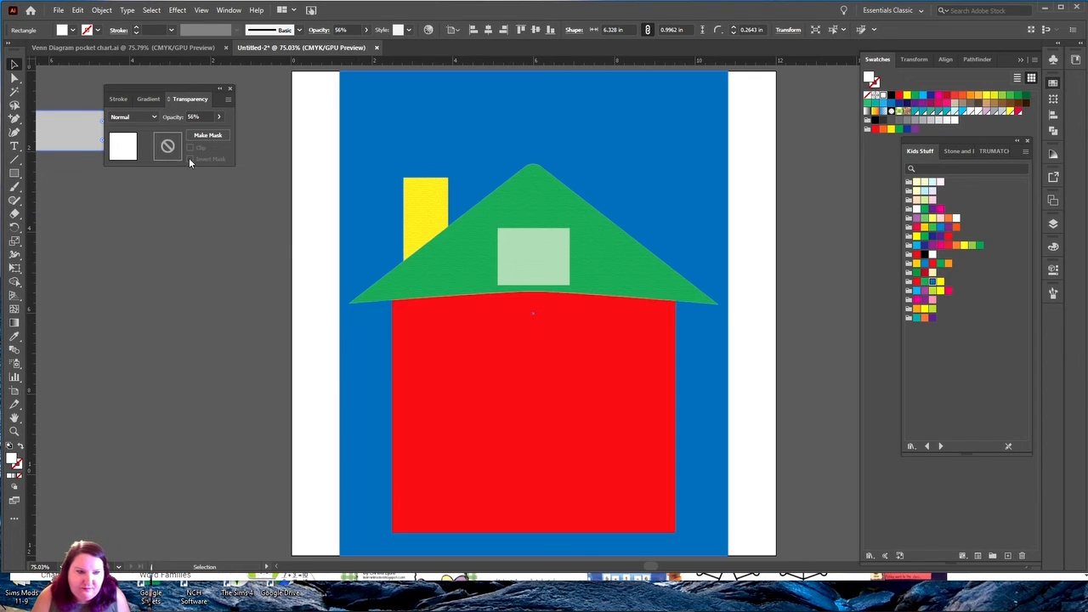
left_click_drag(75, 127, 619, 337)
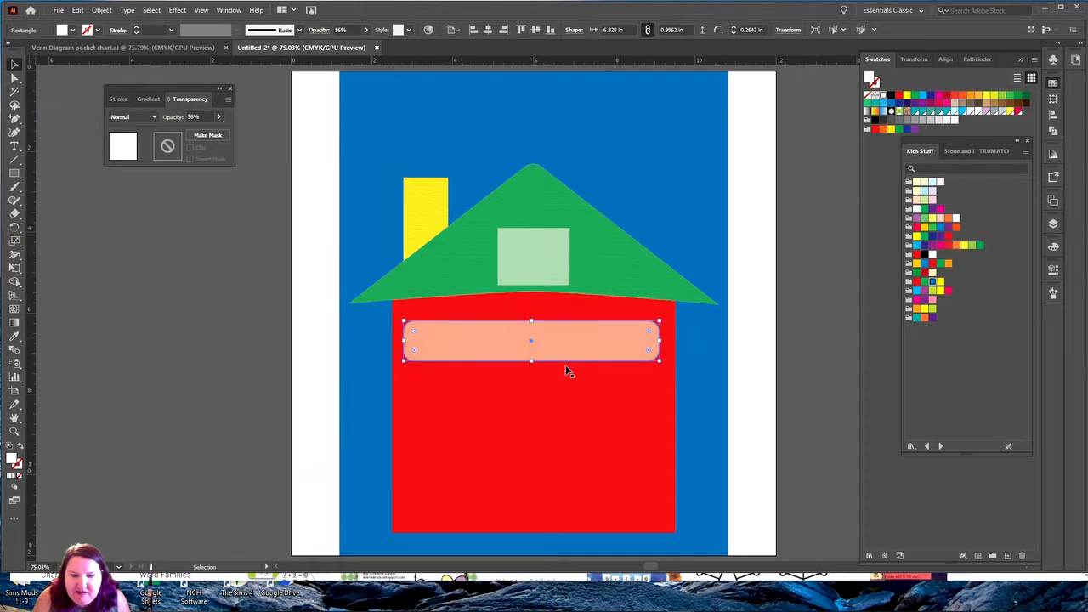
left_click(489, 30)
key("a")
key("v")
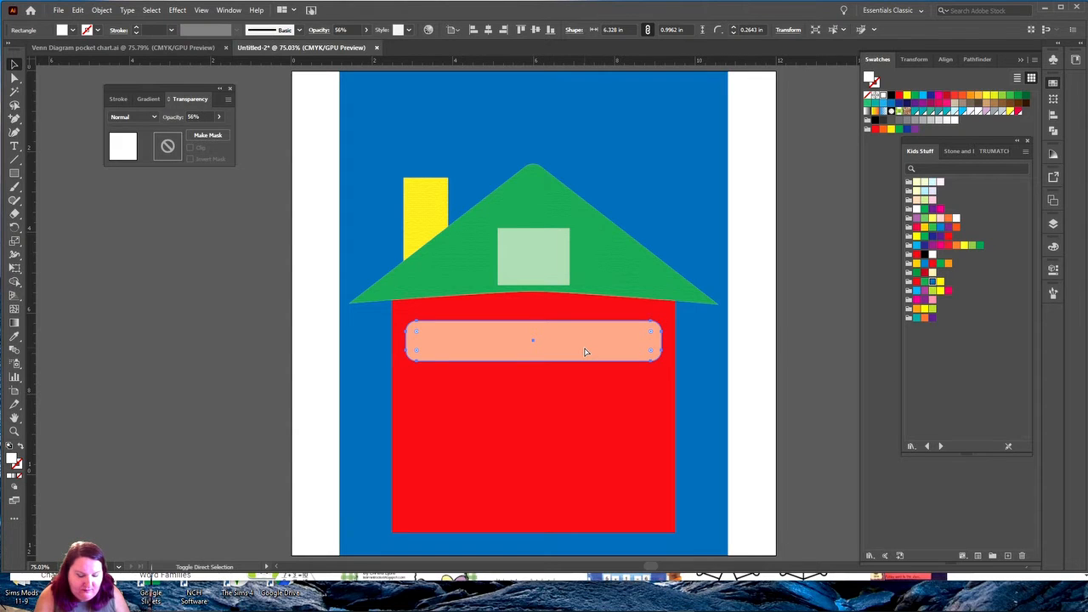
- Duplicate the rounded bar downward, and then duplicate both bars together to make a column of four
left_click_drag(584, 348, 583, 416)
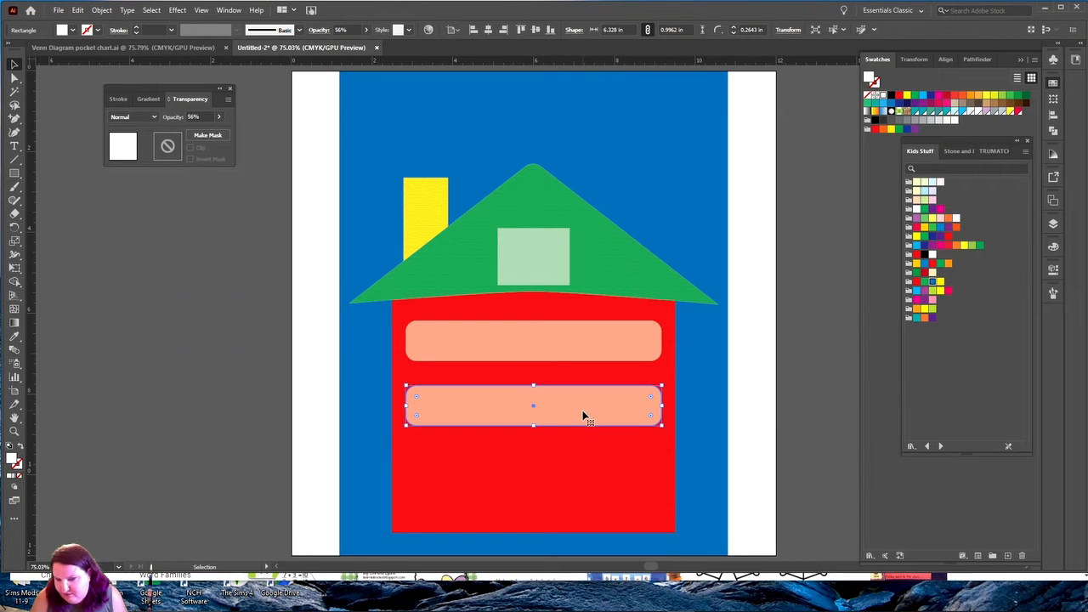
key("a")
left_click(569, 358, "shift")
left_click_drag(568, 358, 606, 466)
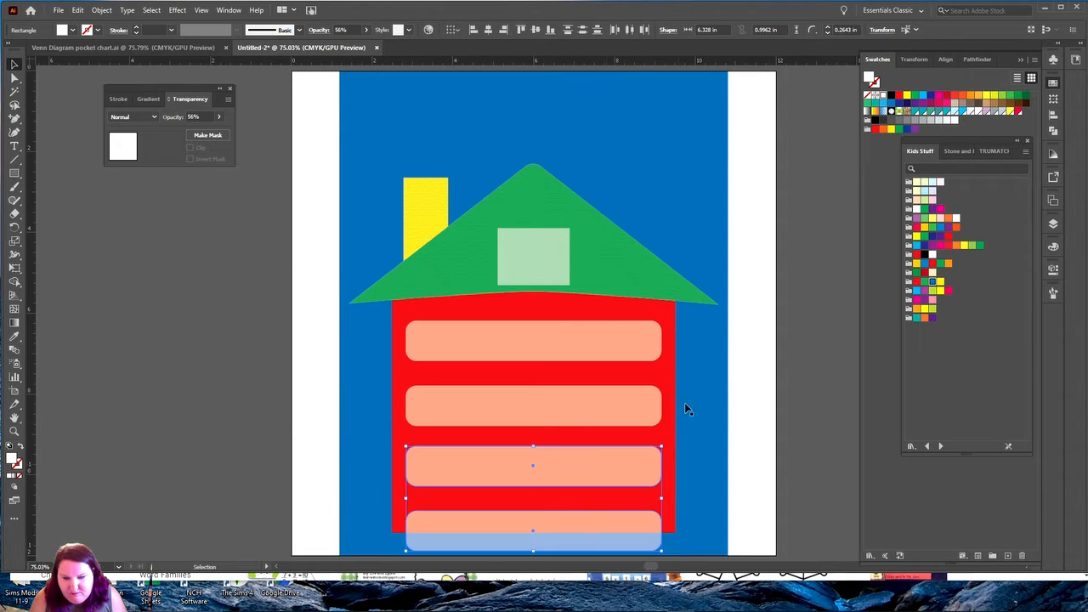
left_click(282, 289)
key("ctrl+minus")
key("ctrl+minus")
key("ctrl+minus")
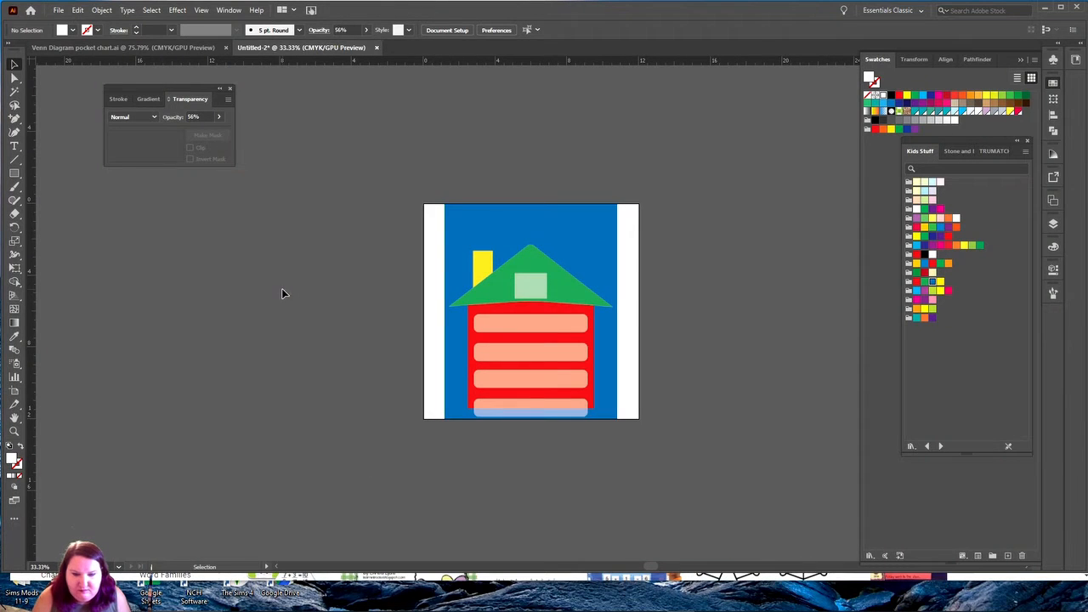
left_click(1052, 201)
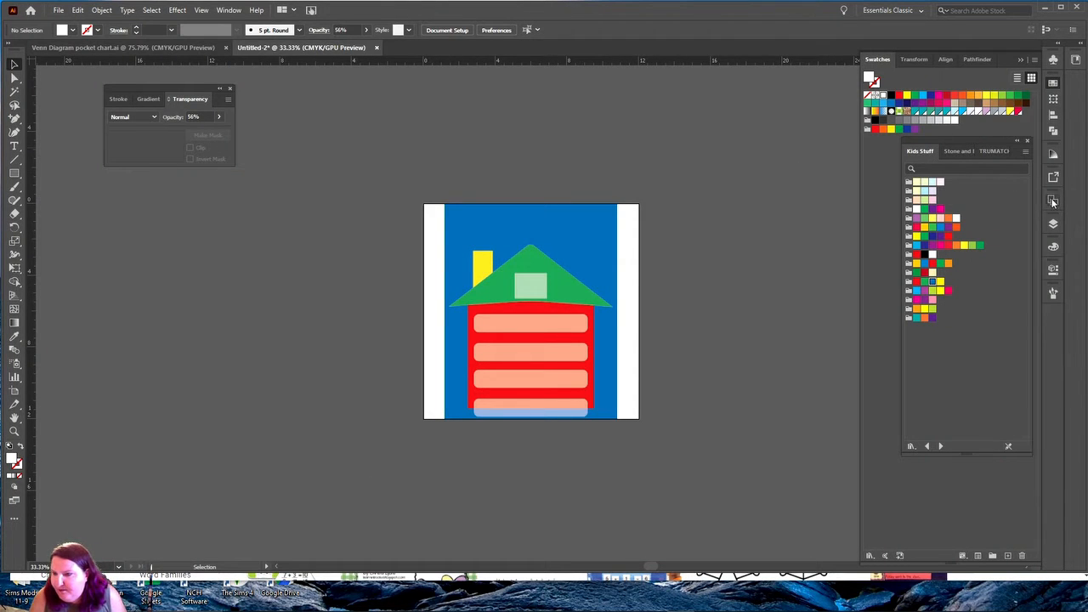
left_click(1019, 212)
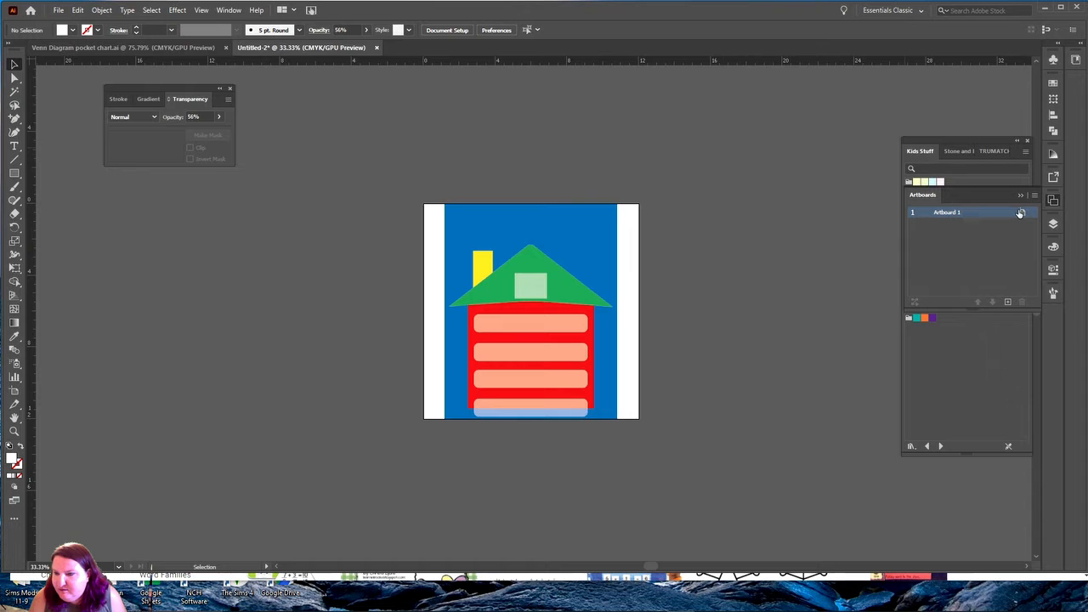
left_click(1021, 213)
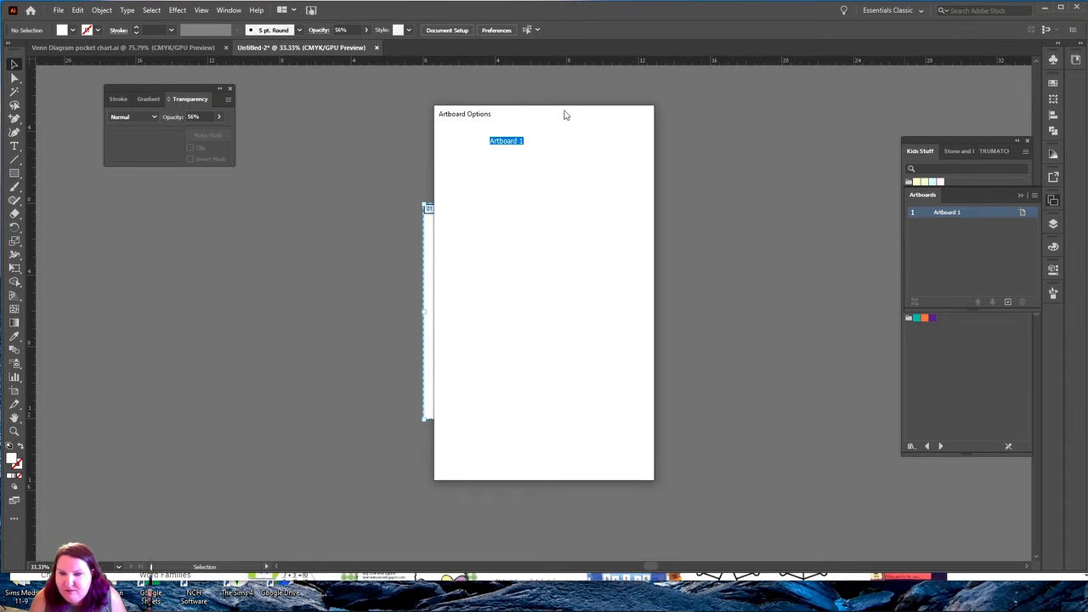
left_click(620, 457)
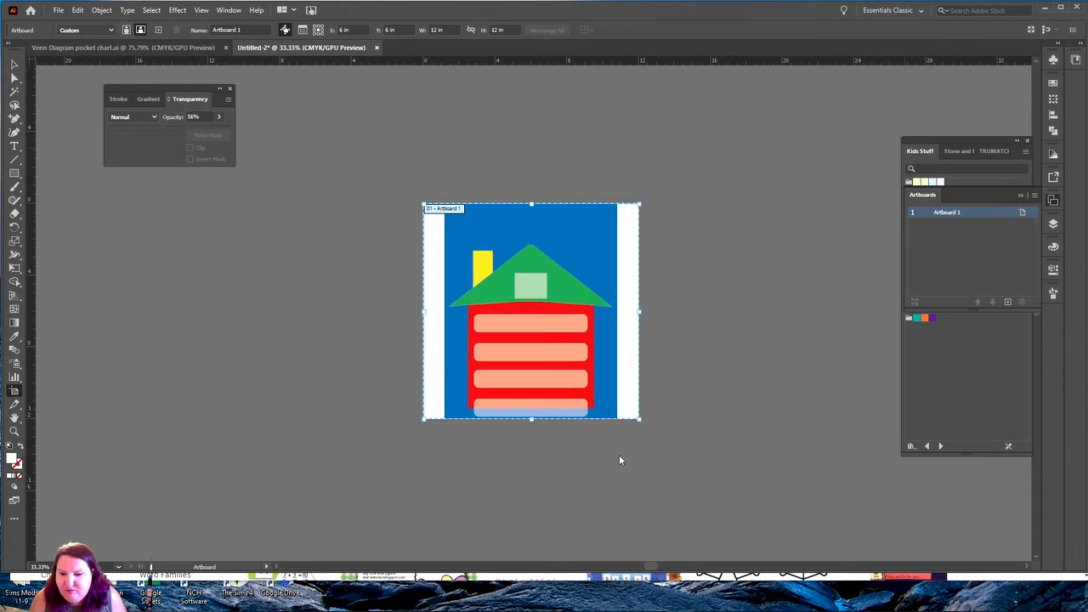
key("Escape")
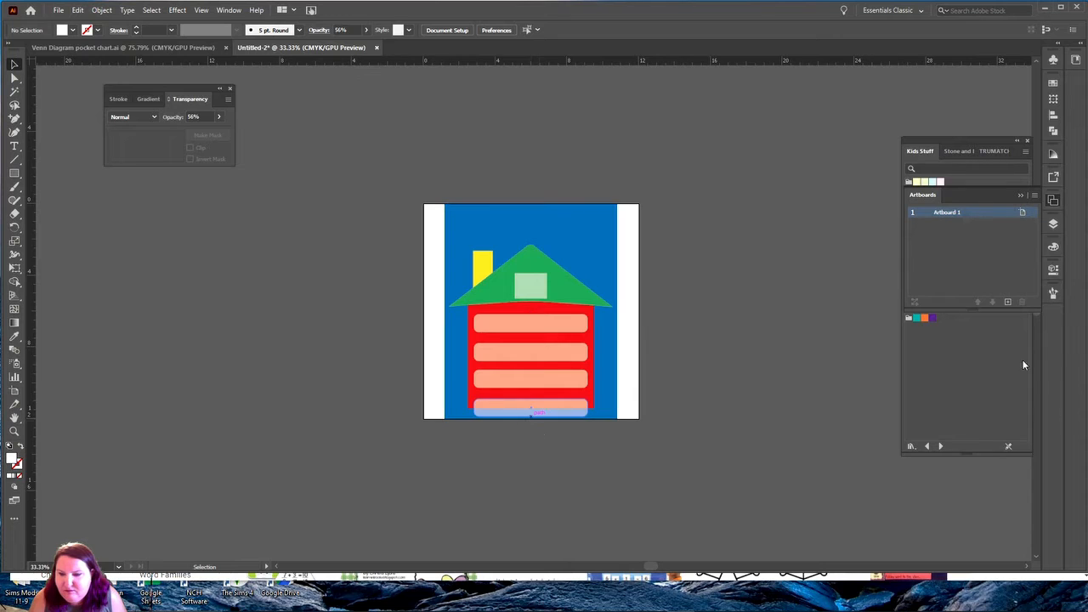
- Set the height of Artboard 1 to 16 in
double_click(1014, 213)
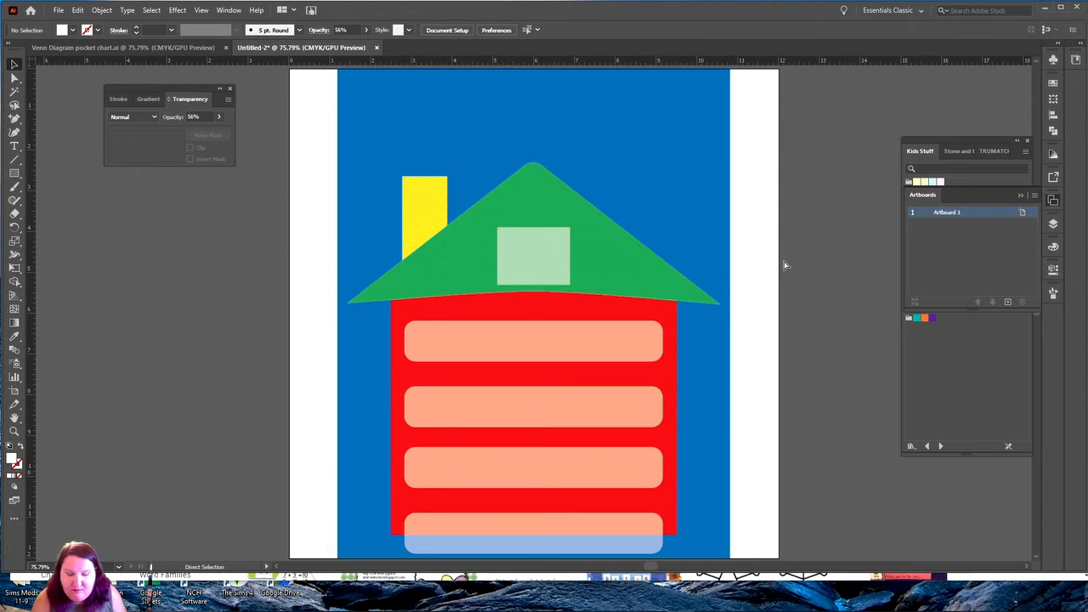
key("ctrl+minus")
key("ctrl+minus")
key("ctrl+minus")
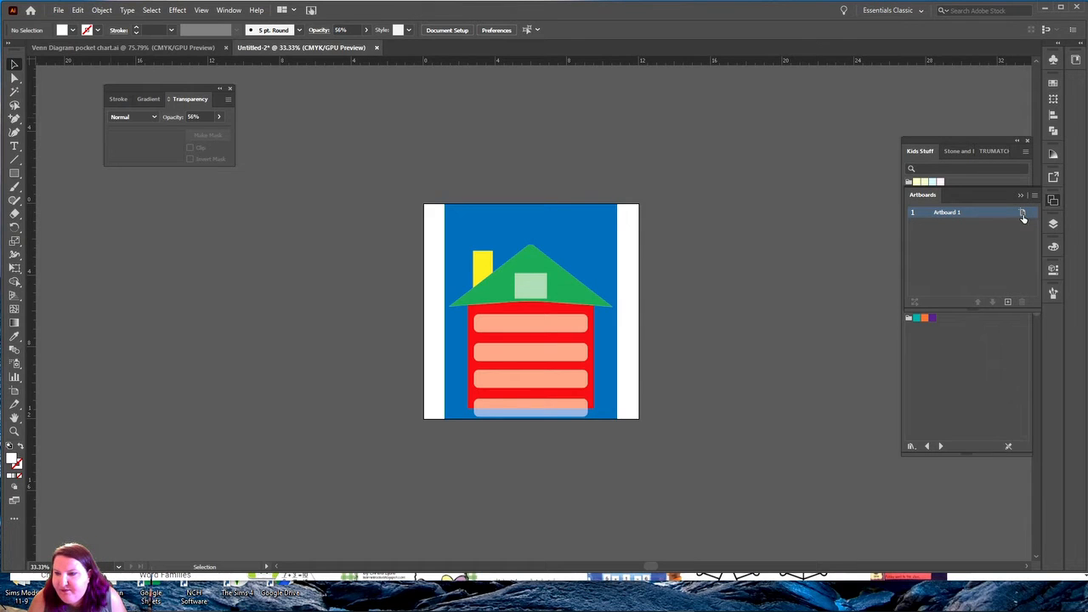
left_click(1023, 213)
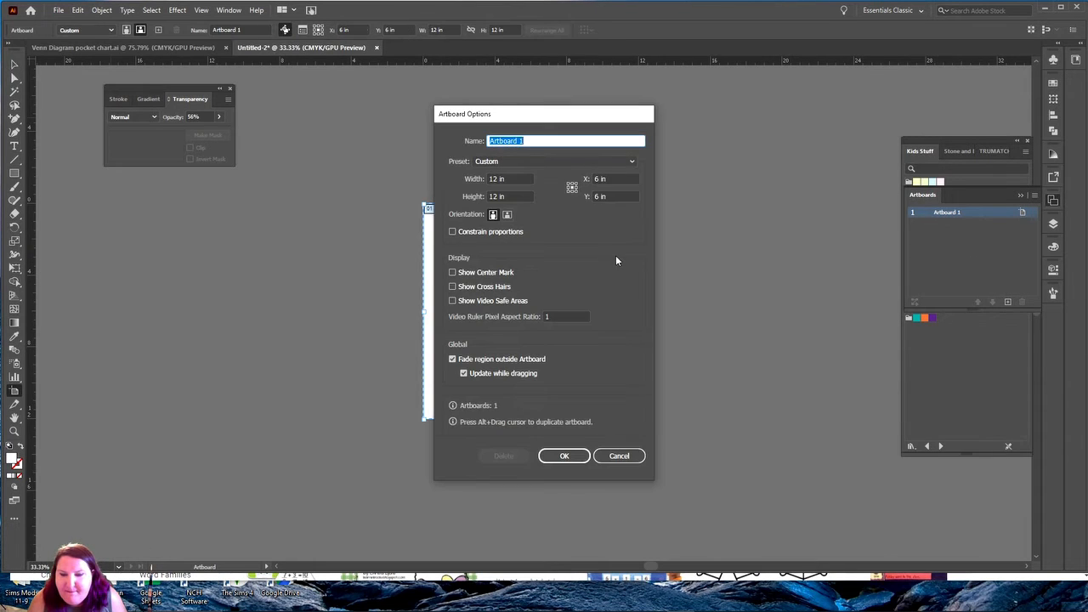
left_click(493, 196)
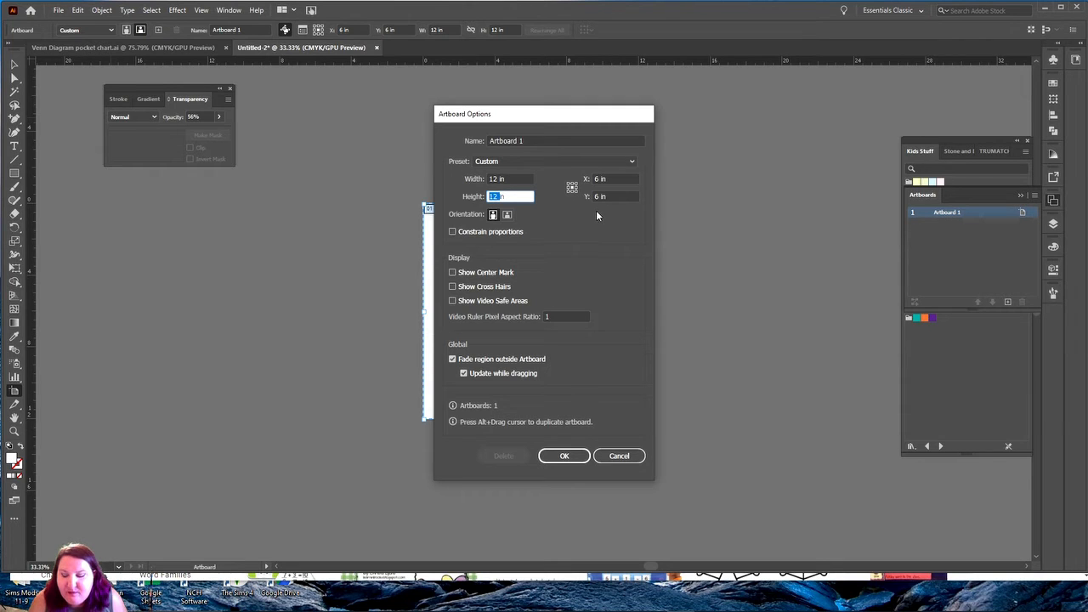
type("16")
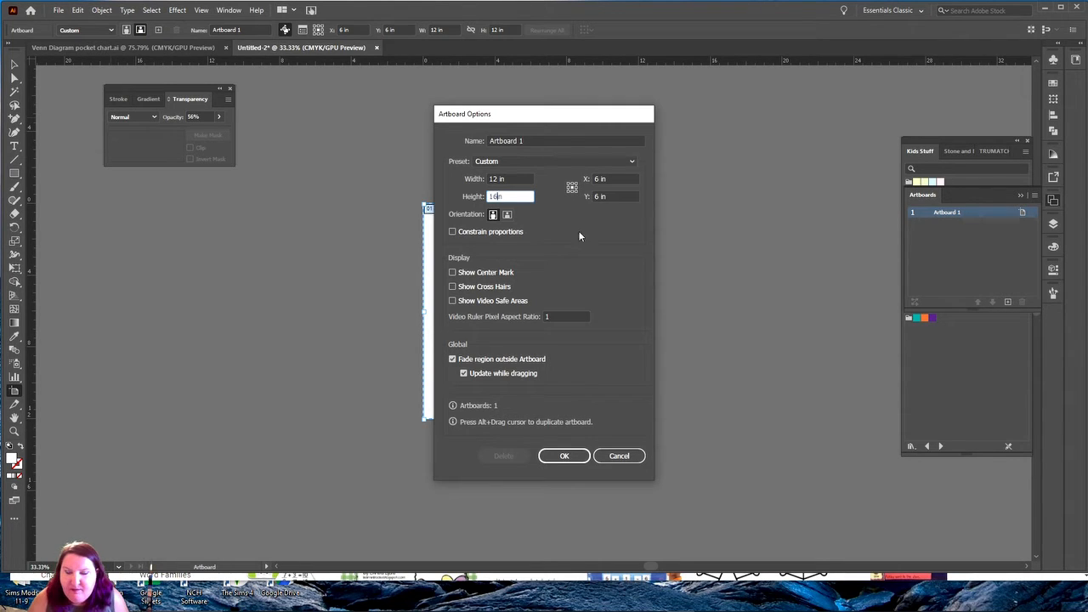
left_click(550, 454)
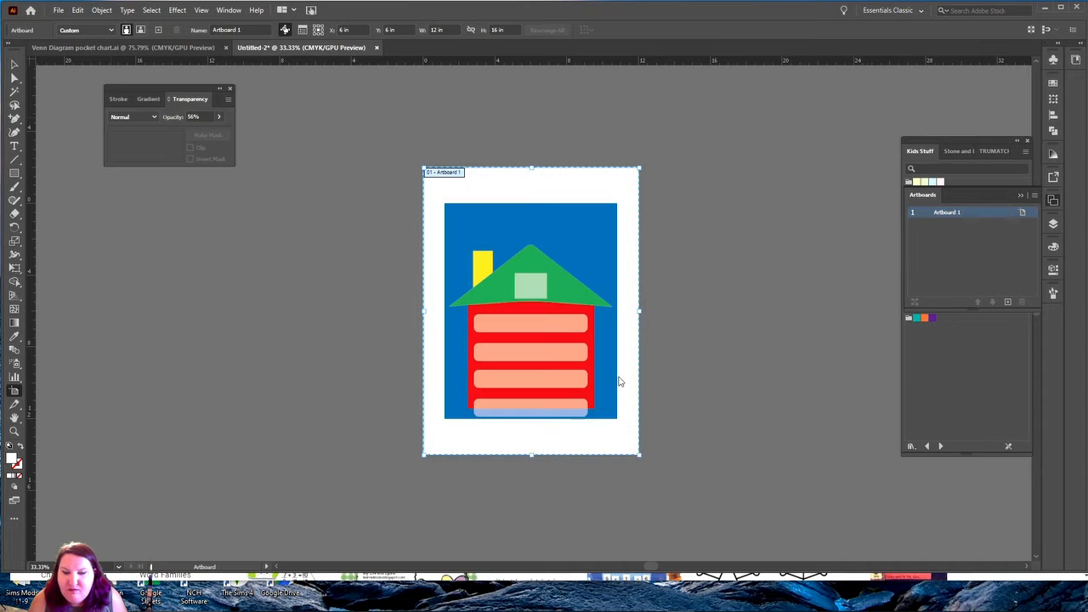
left_click(15, 66)
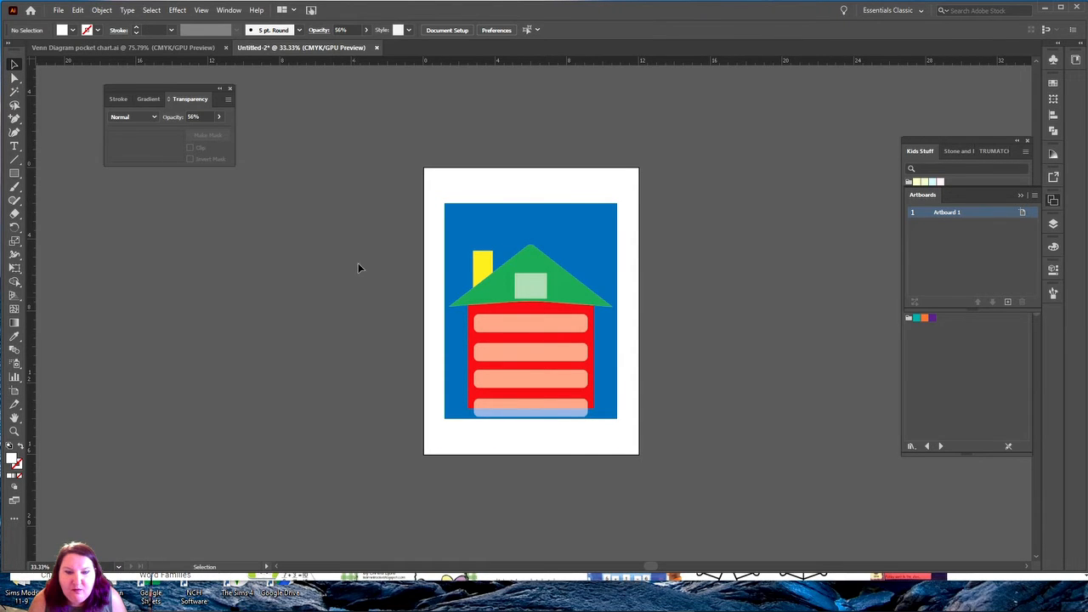
- Extend the blue background downward to about 13.18 in high and the red body to about 7.4 in high, enclosing all four rounded bars
left_click(607, 244)
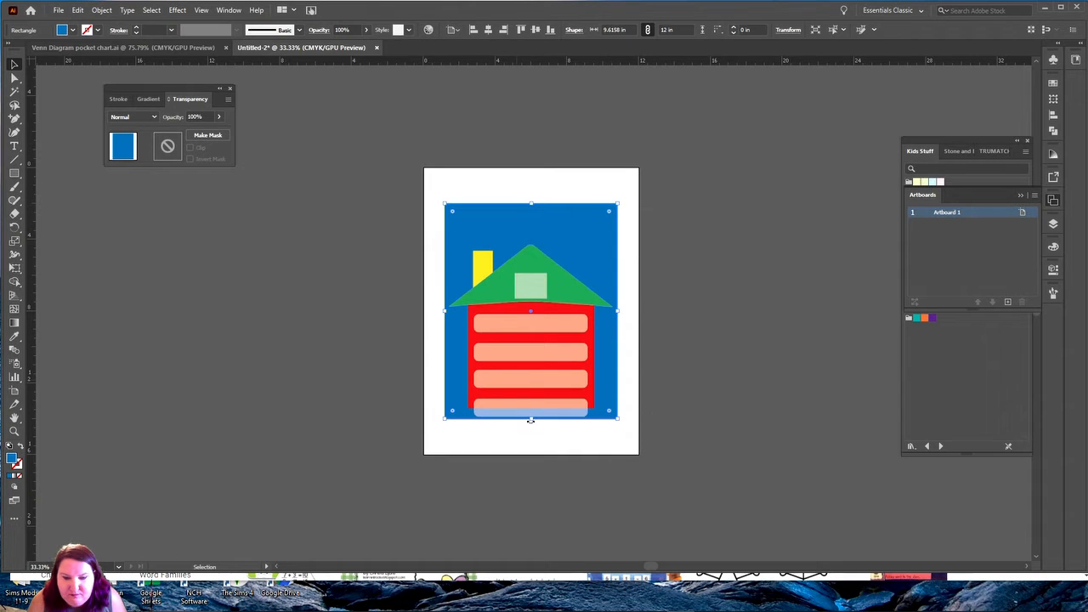
left_click_drag(532, 420, 528, 440)
left_click(592, 336)
left_click_drag(539, 406, 528, 423)
key("ctrl+z")
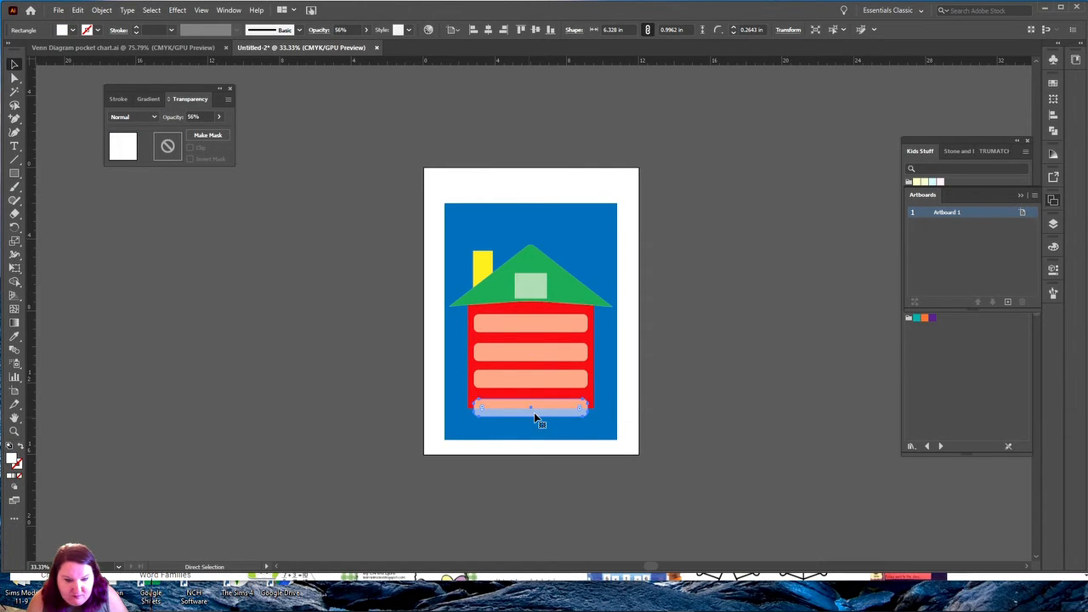
left_click(592, 398)
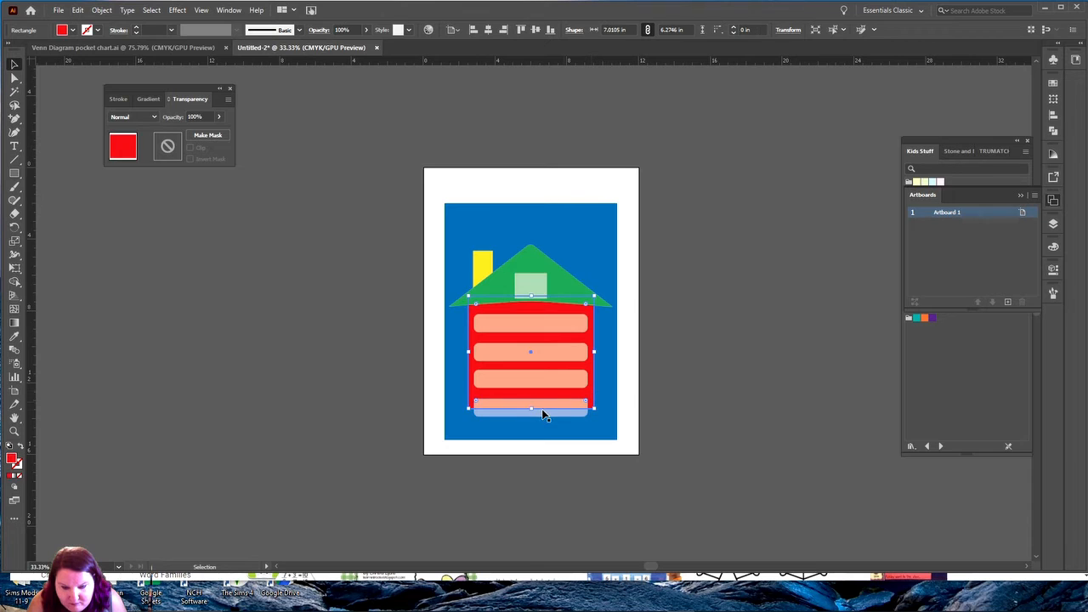
left_click_drag(531, 408, 532, 428)
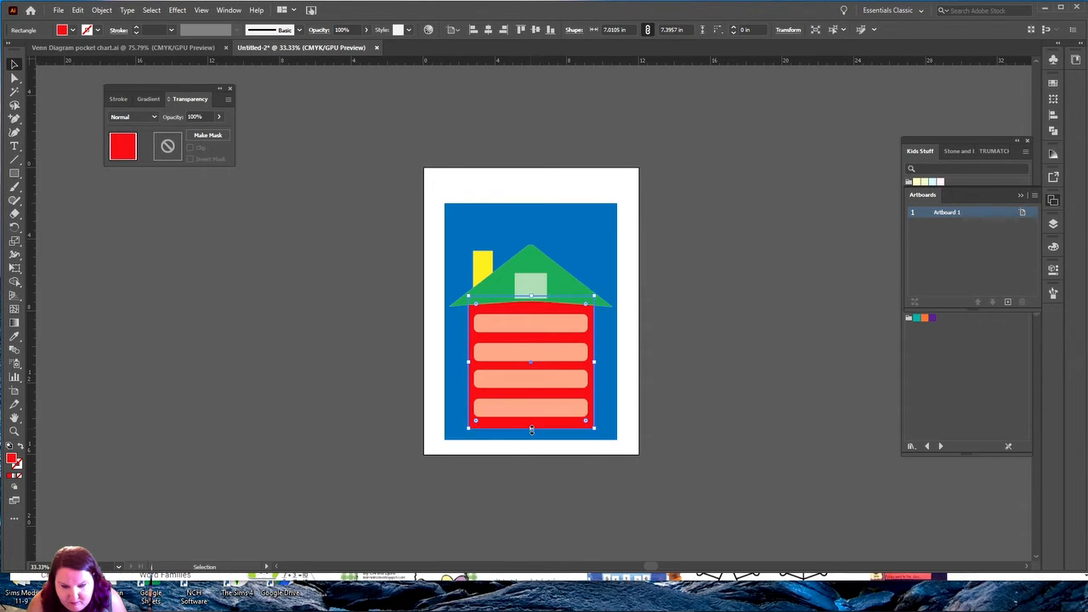
left_click(697, 337)
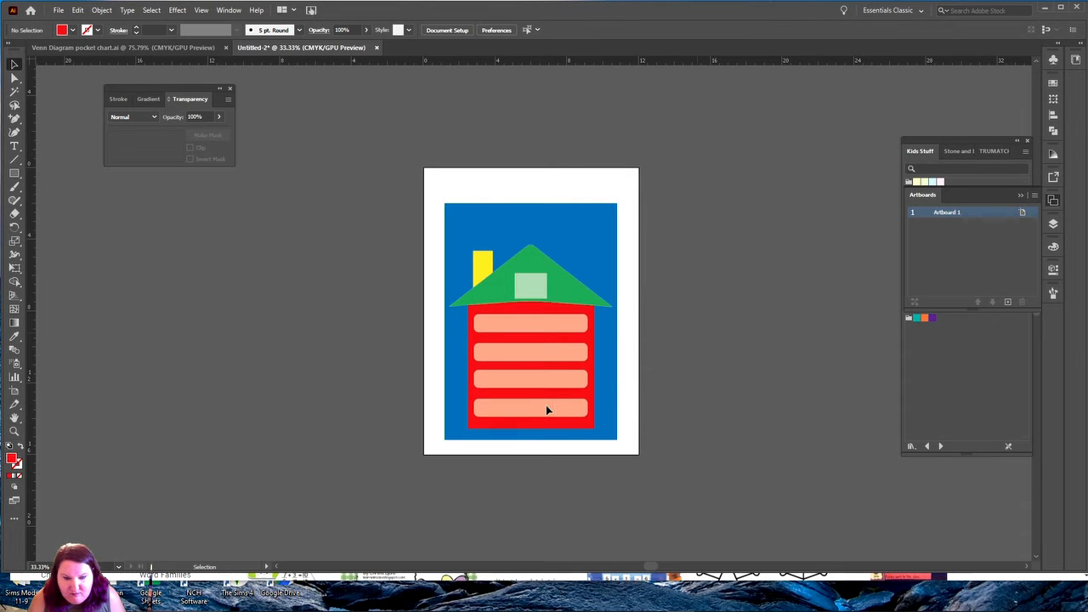
- Select all four rounded bars and move them together slightly lower within the red body
left_click(534, 413)
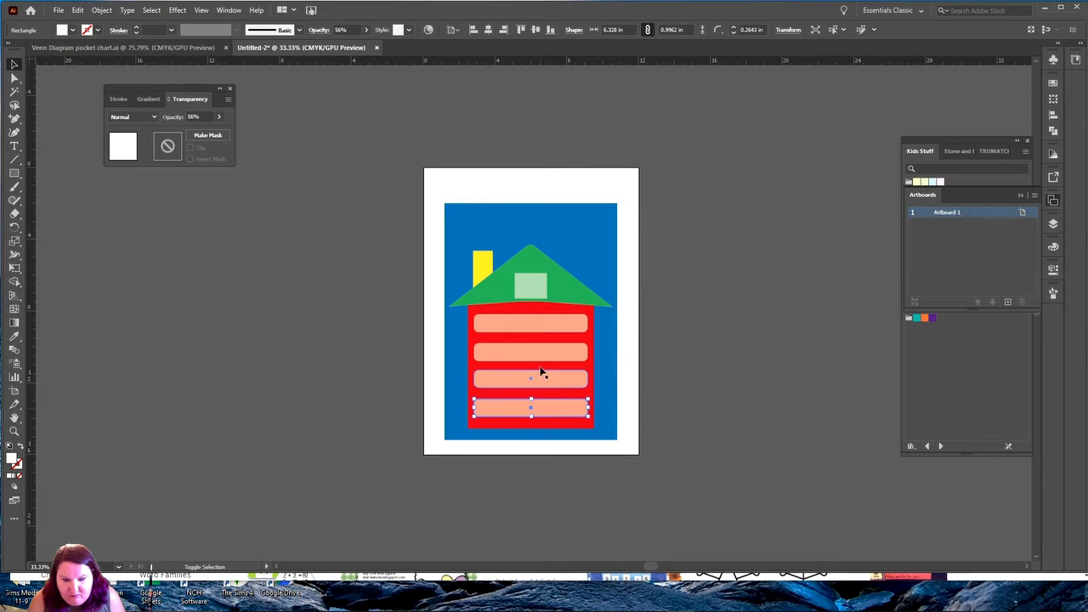
left_click(546, 328, "shift")
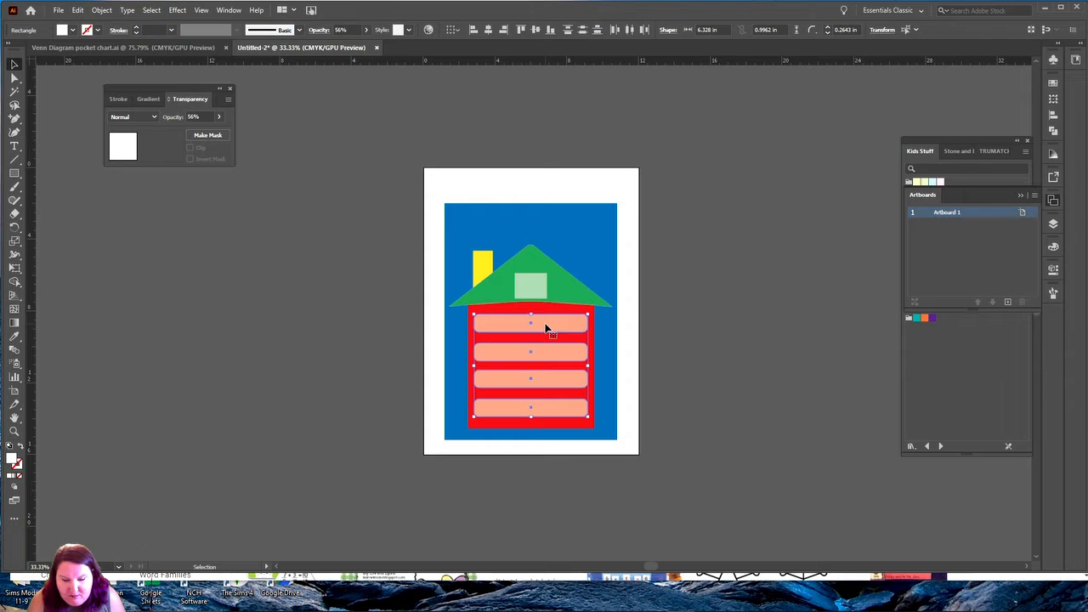
left_click_drag(547, 327, 545, 337)
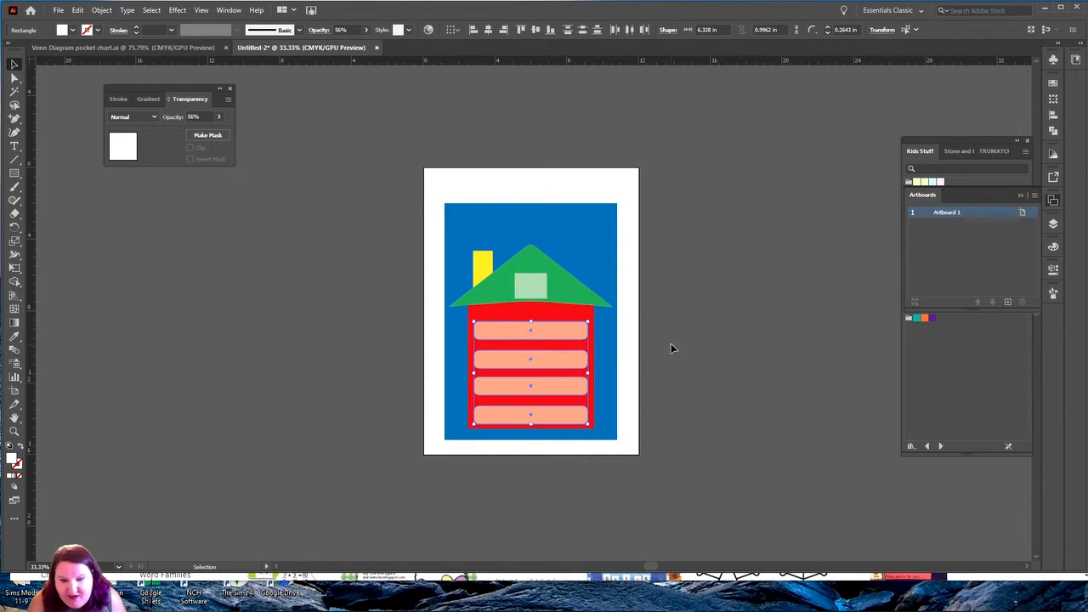
left_click(670, 343)
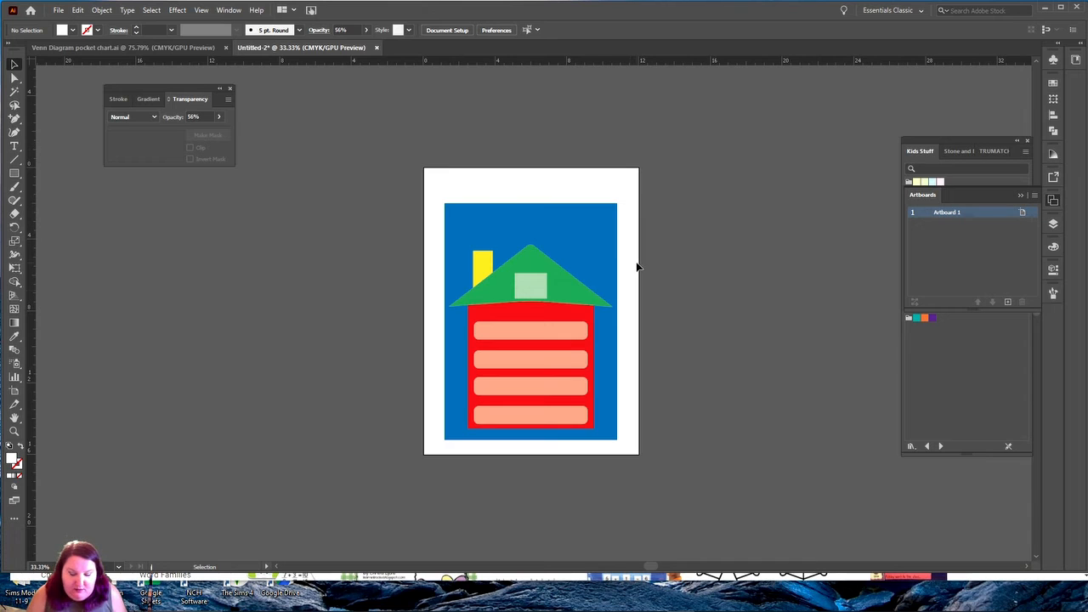
- Group all the artwork and center the group vertically on the artboard
key("ctrl+0")
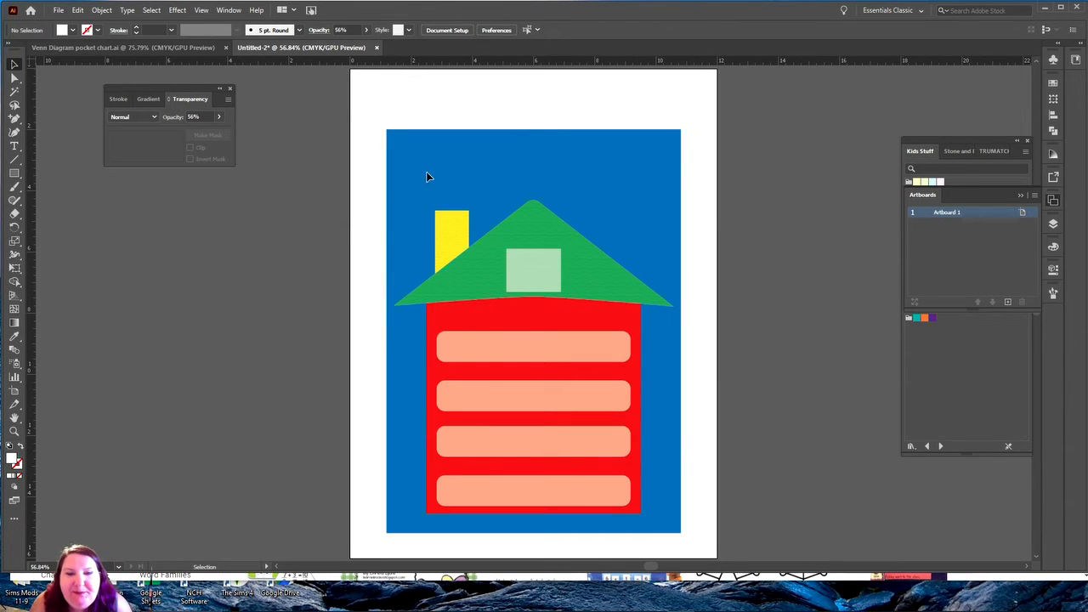
key("ctrl+a")
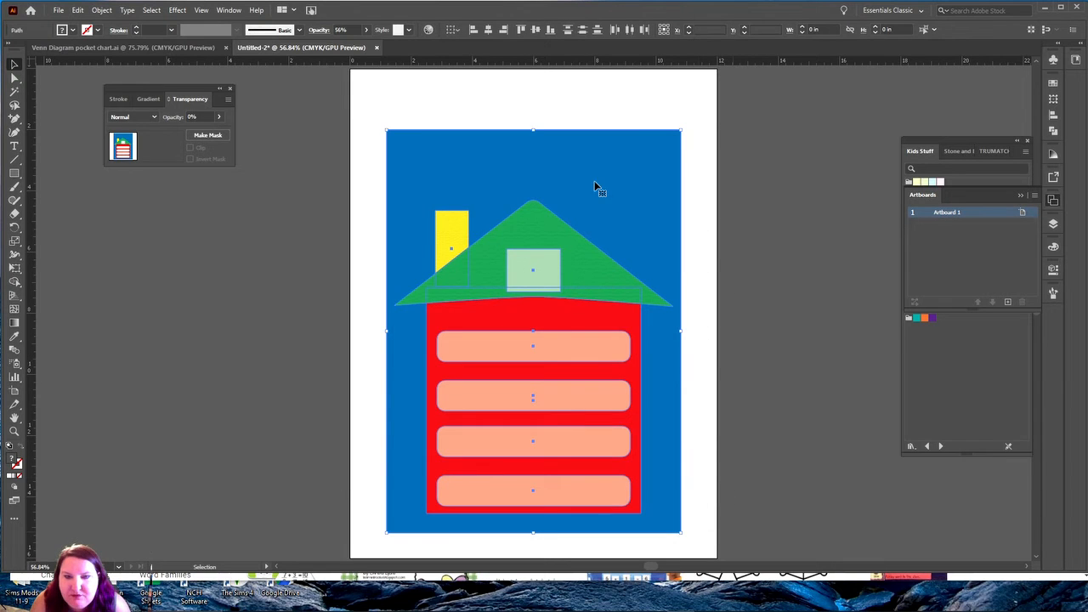
key("a")
key("ctrl+g")
key("v")
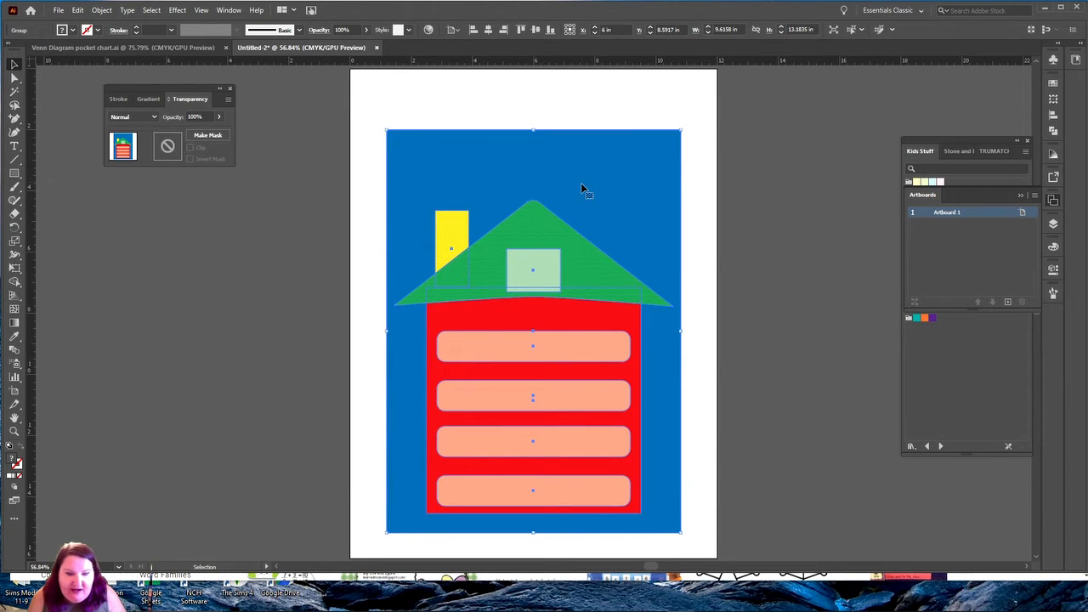
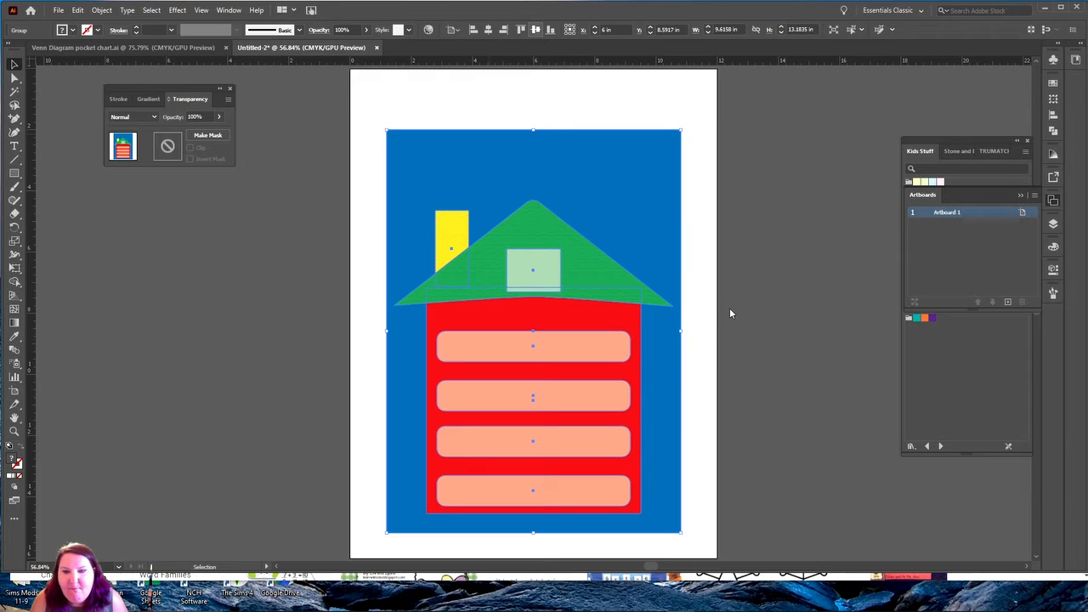
left_click(775, 243)
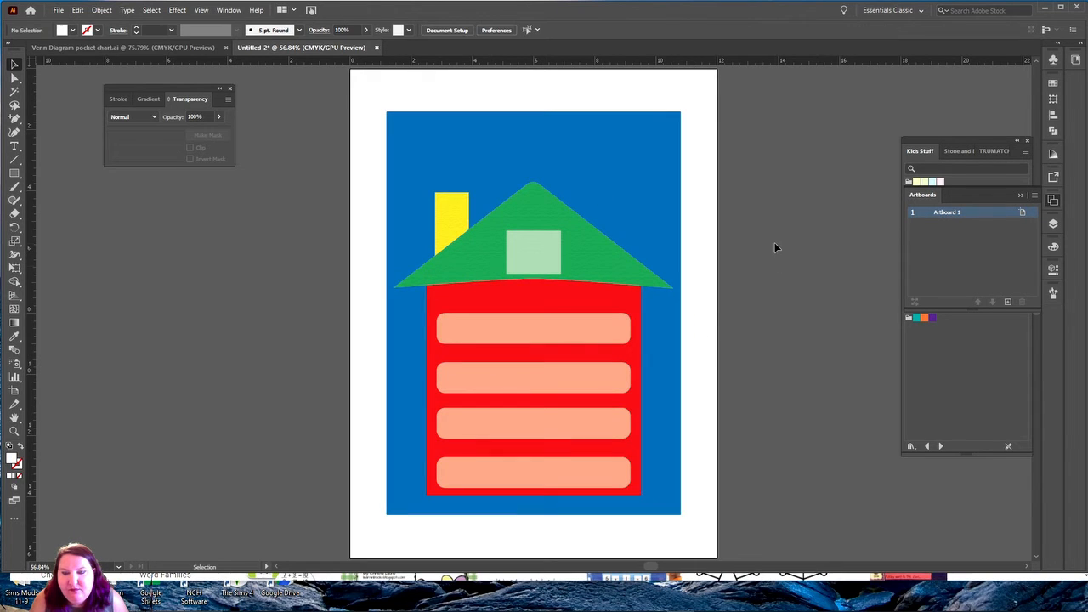
- Create a circle 1 in wide and 1 in high with the Ellipse tool, outside the artboard on its left side
left_click(14, 174)
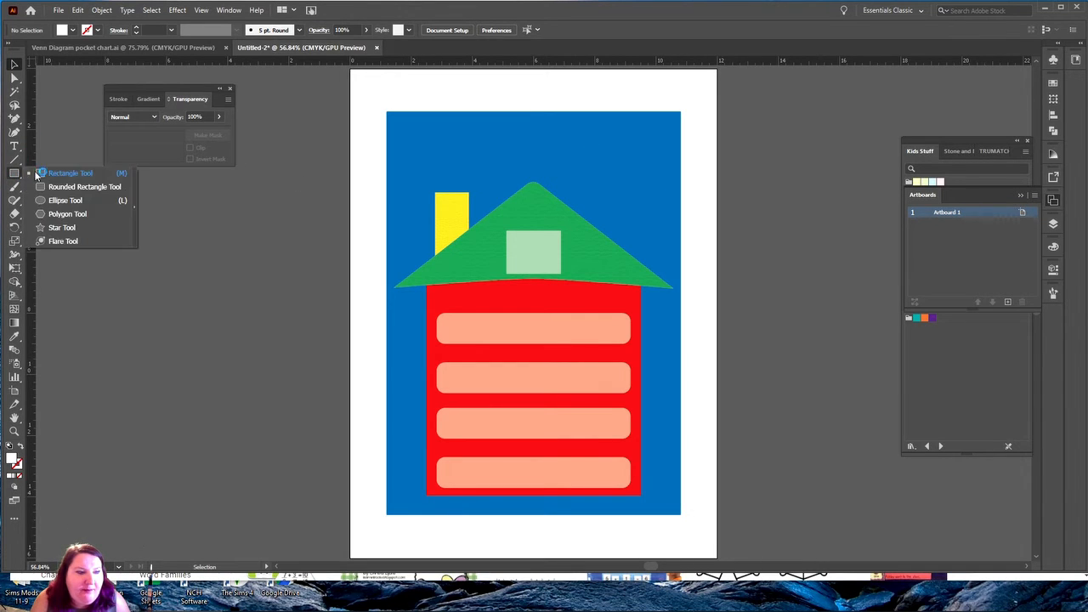
left_click(77, 188)
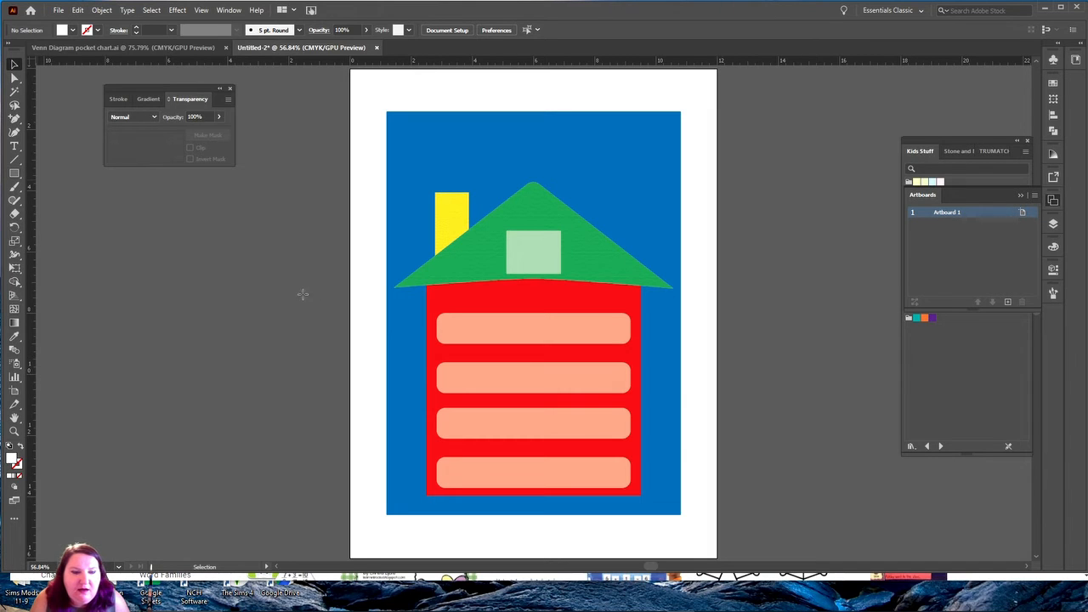
left_click(318, 301)
type("1")
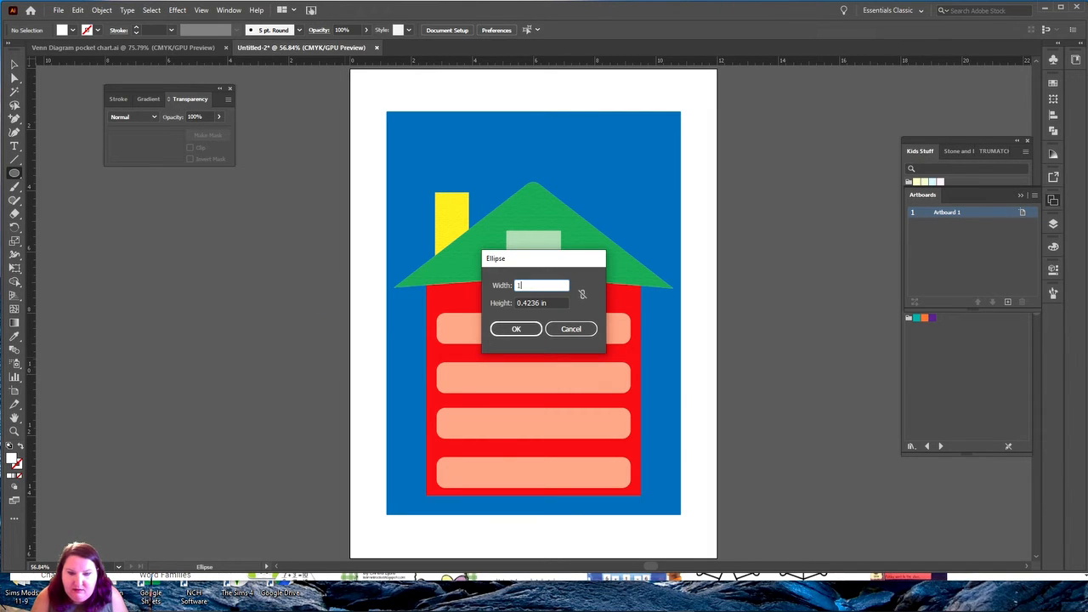
key("Tab")
type("1")
left_click(499, 335)
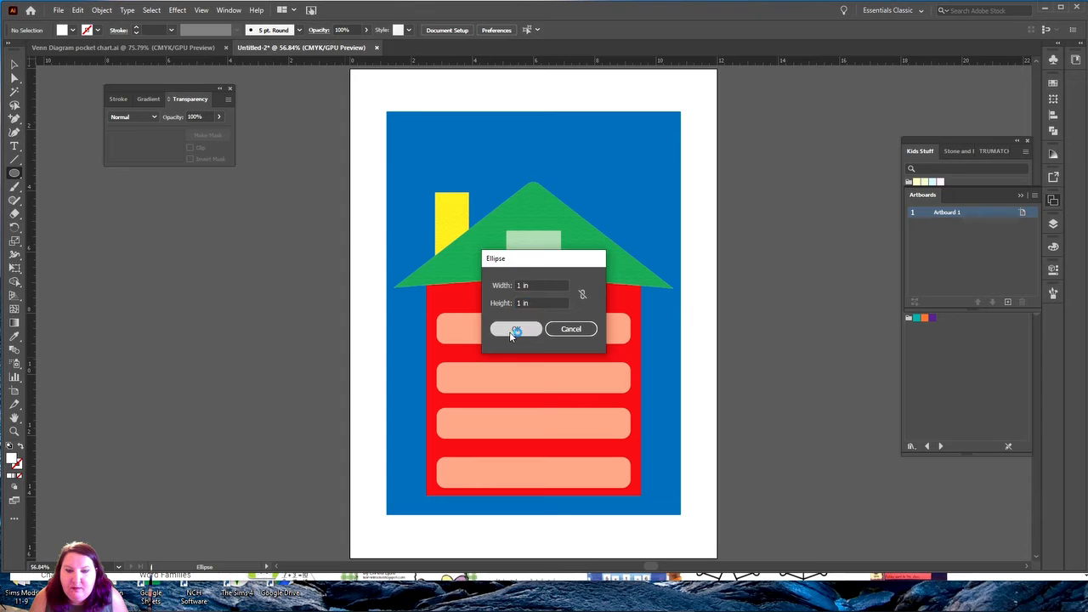
- Move the white circle onto the artboard's white margin left of the blue background
left_click(13, 65)
left_click_drag(333, 324, 374, 241)
left_click(390, 225)
left_click_drag(524, 11, 439, 162)
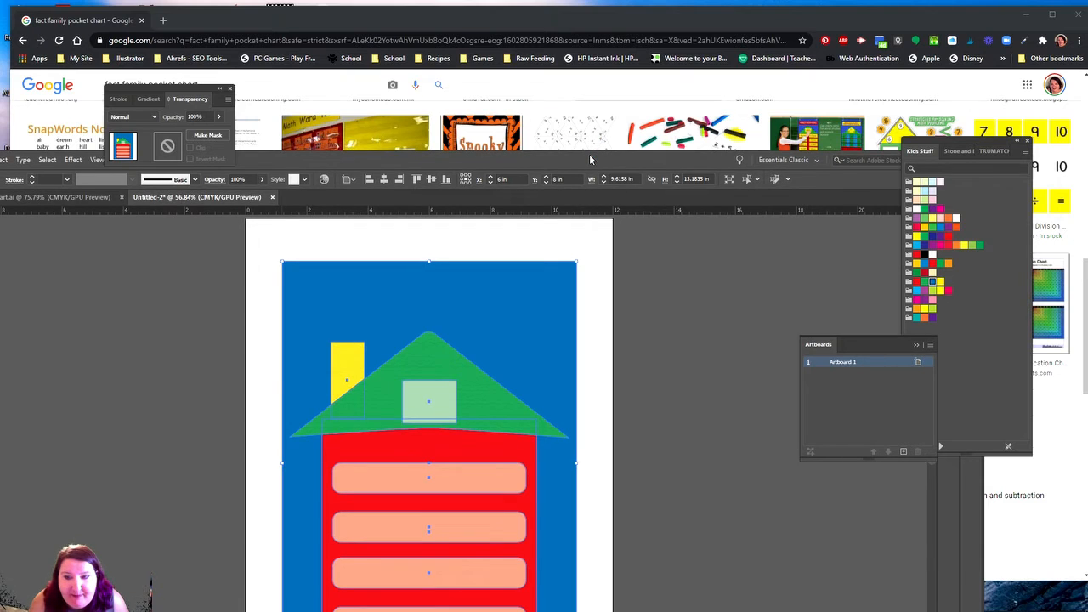
double_click(591, 159)
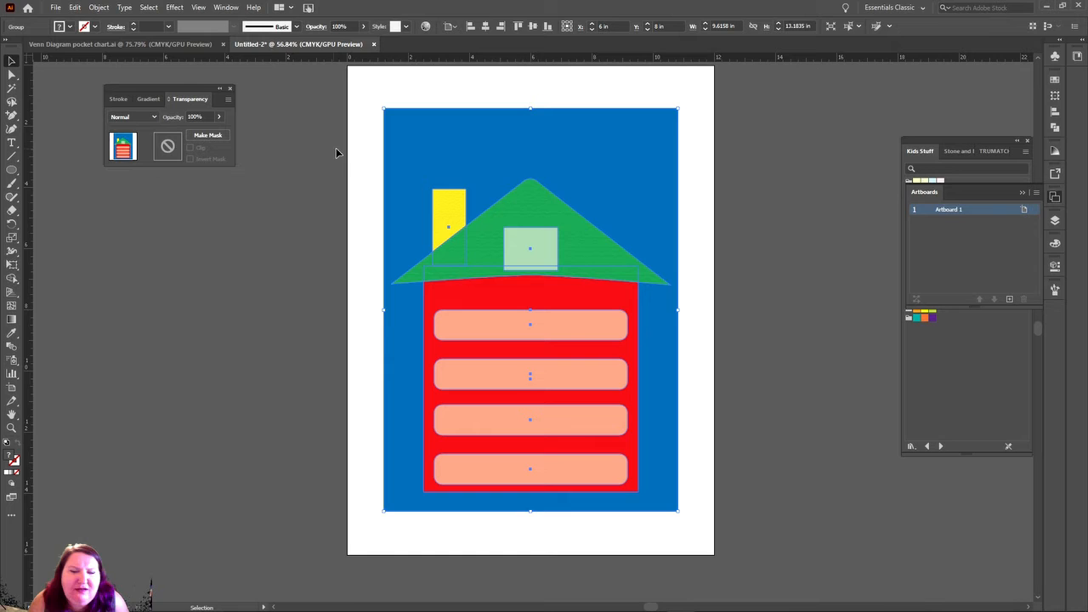
key("ctrl+minus")
key("ctrl+minus")
key("ctrl+minus")
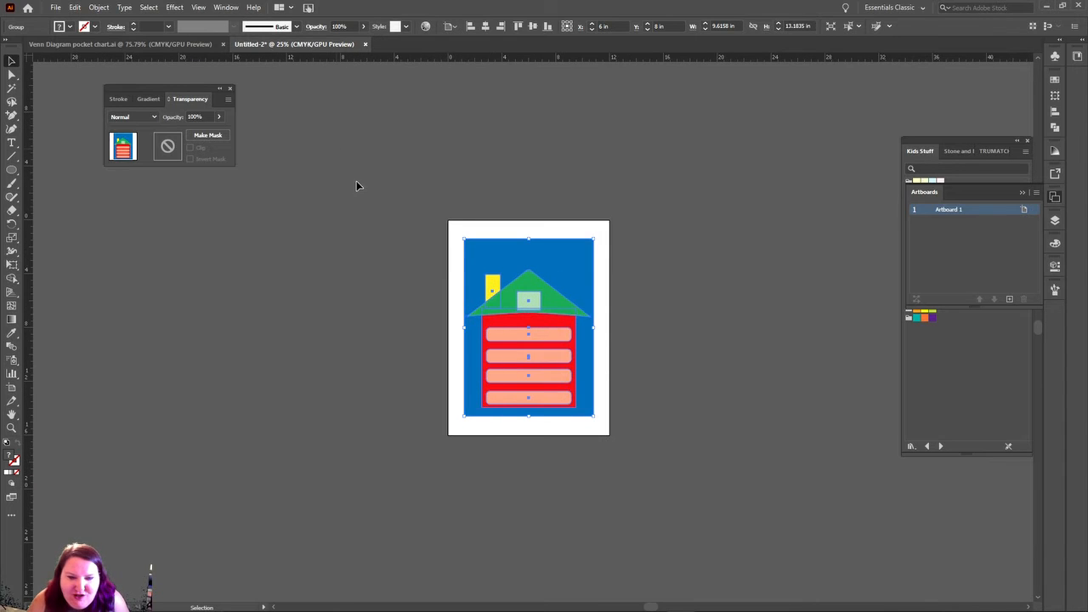
left_click(596, 214)
left_click_drag(571, 263, 705, 311)
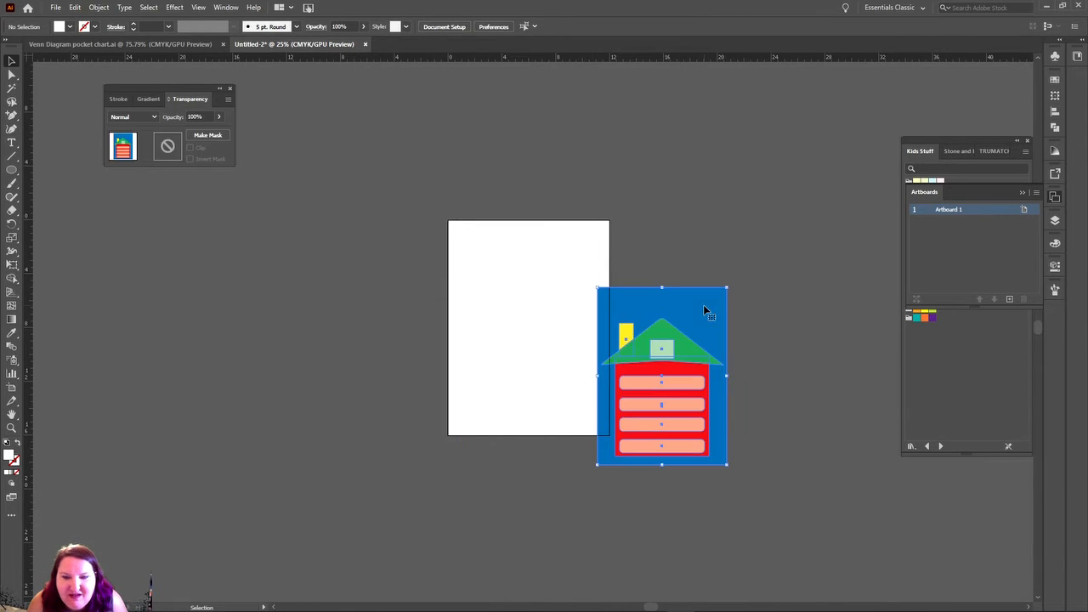
left_click(659, 244)
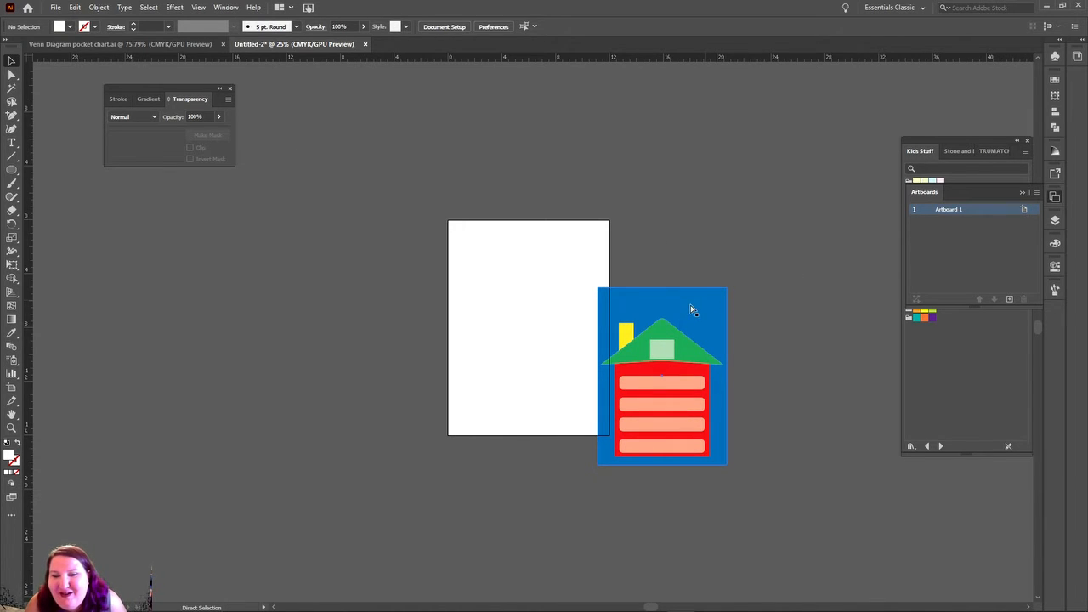
key("ctrl+z")
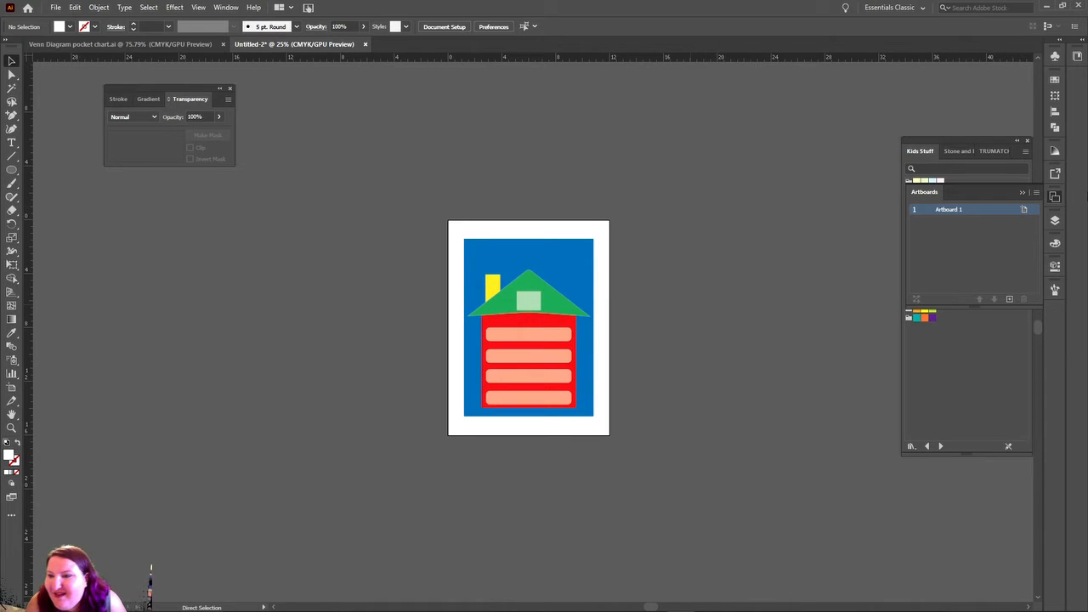
- Select the white ellipse through its entry in Layer 1 and move it onto the blue background above the chimney
key("l")
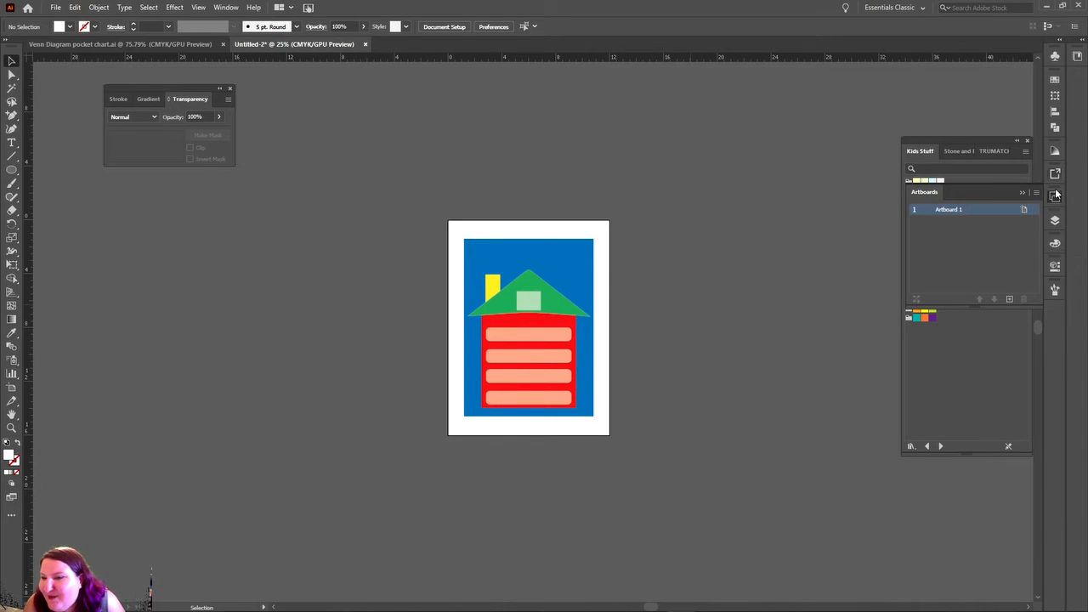
left_click(1055, 220)
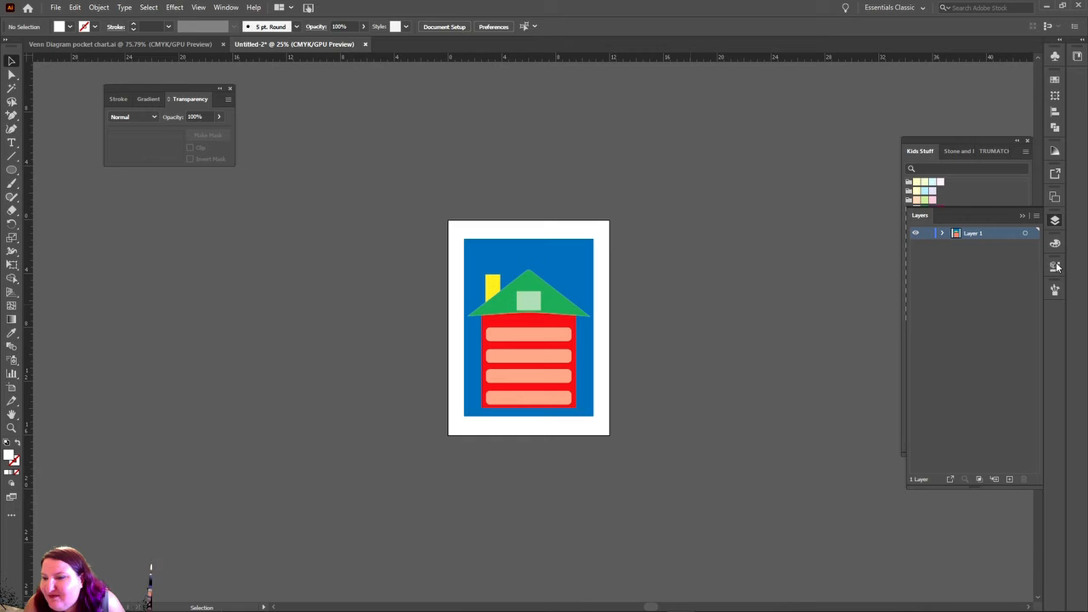
left_click(943, 234)
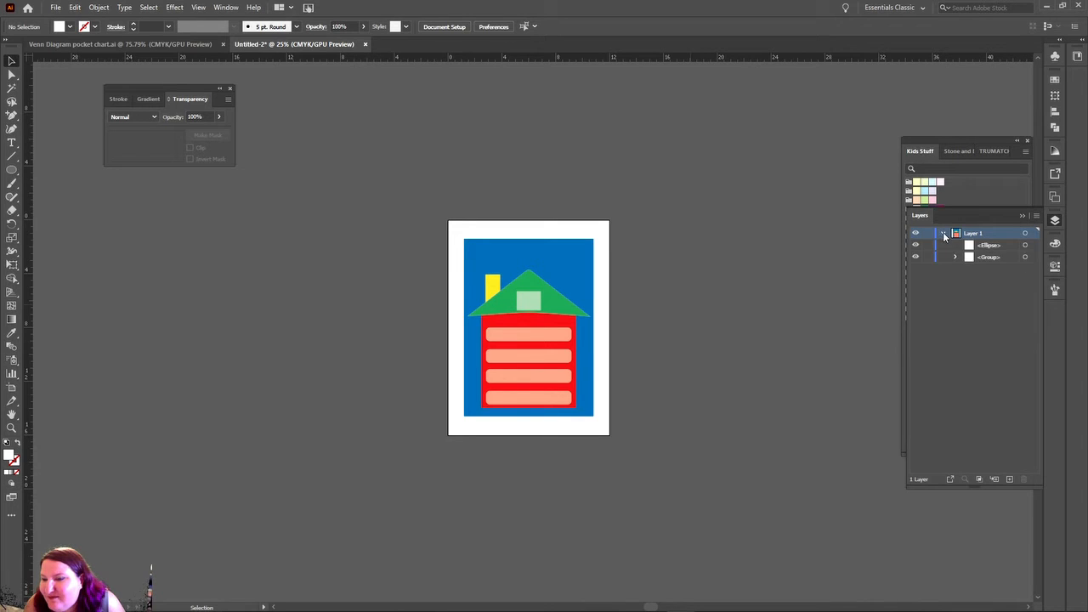
left_click(1011, 245)
left_click(1026, 245)
left_click_drag(457, 296, 490, 251)
key("ctrl+equal")
key("ctrl+equal")
key("ctrl+equal")
key("ctrl+equal")
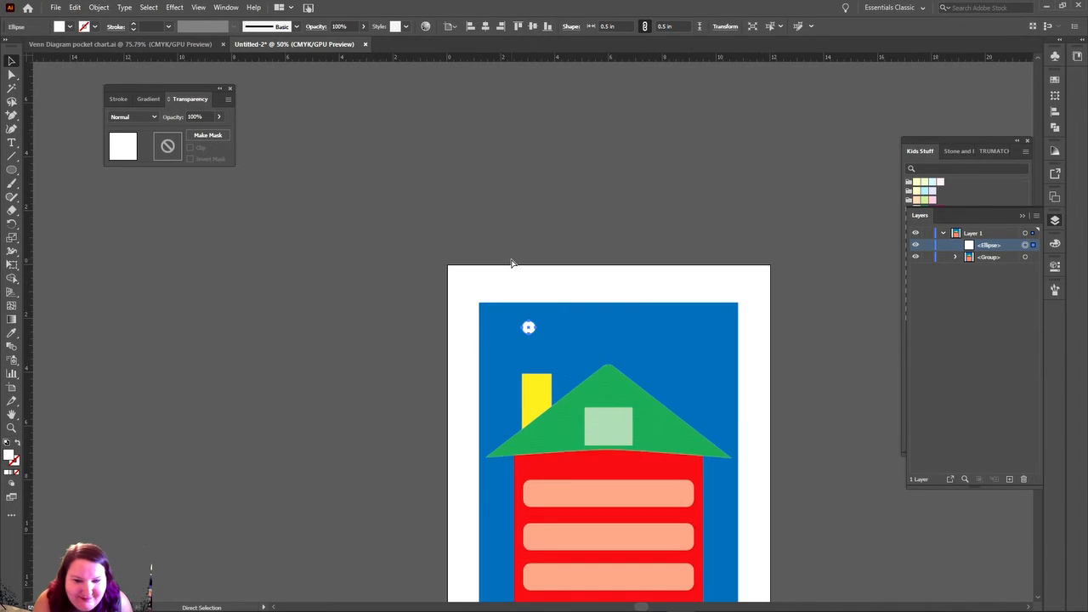
- Move the white circle closer to the blue background's upper-left corner and place a horizontal guide along the background's top edge
left_click_drag(526, 333, 482, 318)
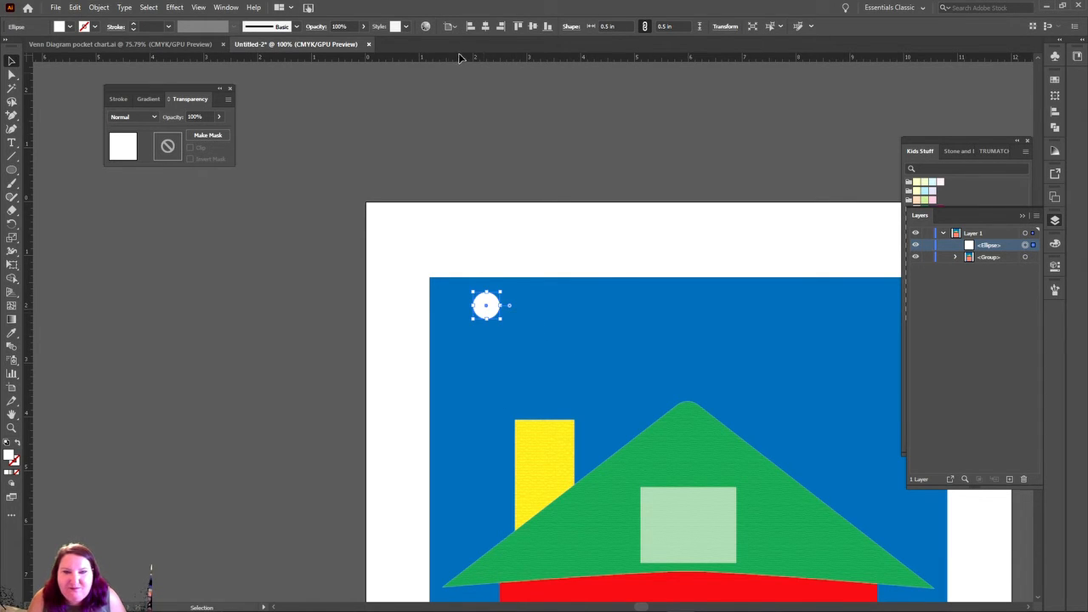
left_click(454, 130)
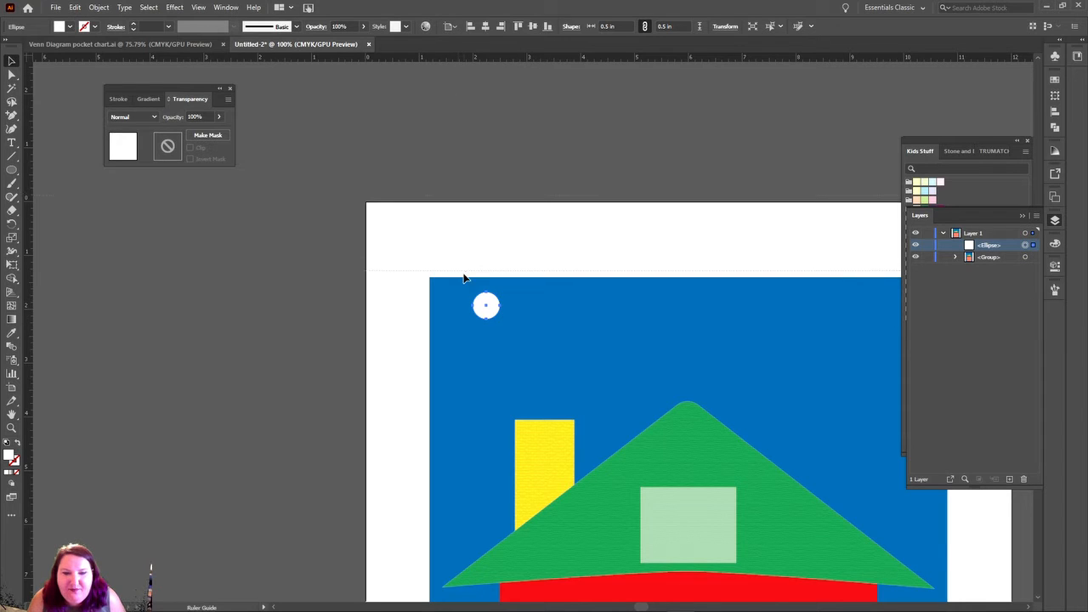
left_click_drag(482, 302, 487, 311)
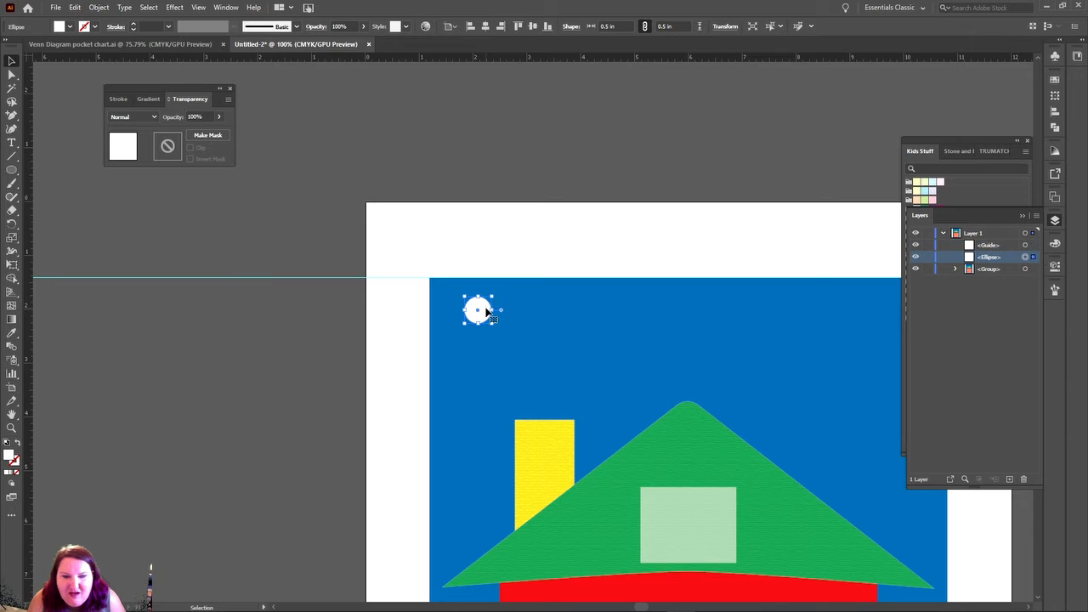
- Unlock the guides and delete the horizontal guide at the blue background's top edge
left_click(297, 283)
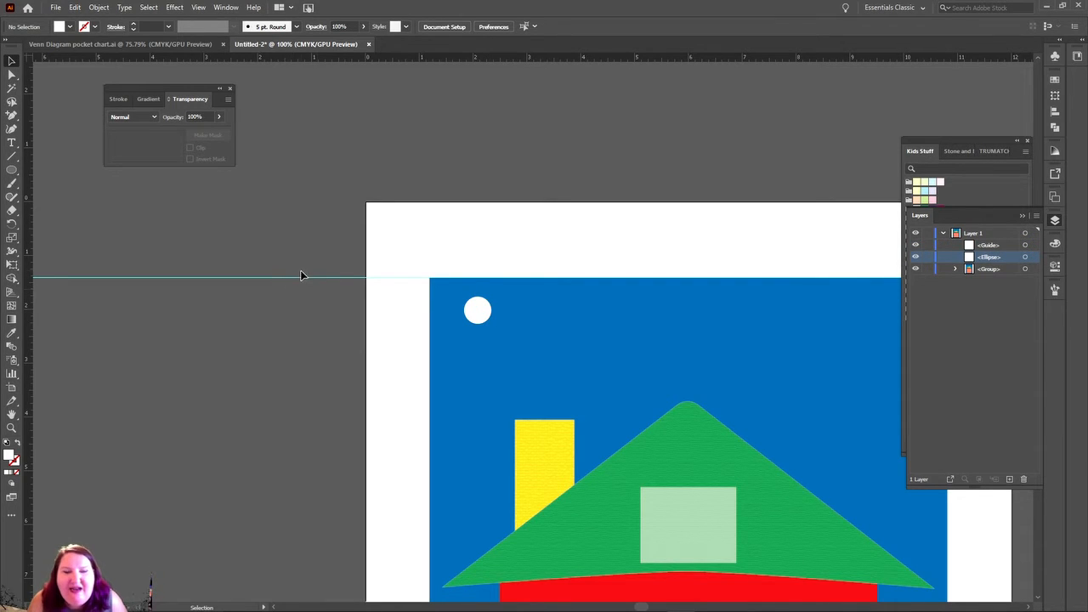
right_click(298, 283)
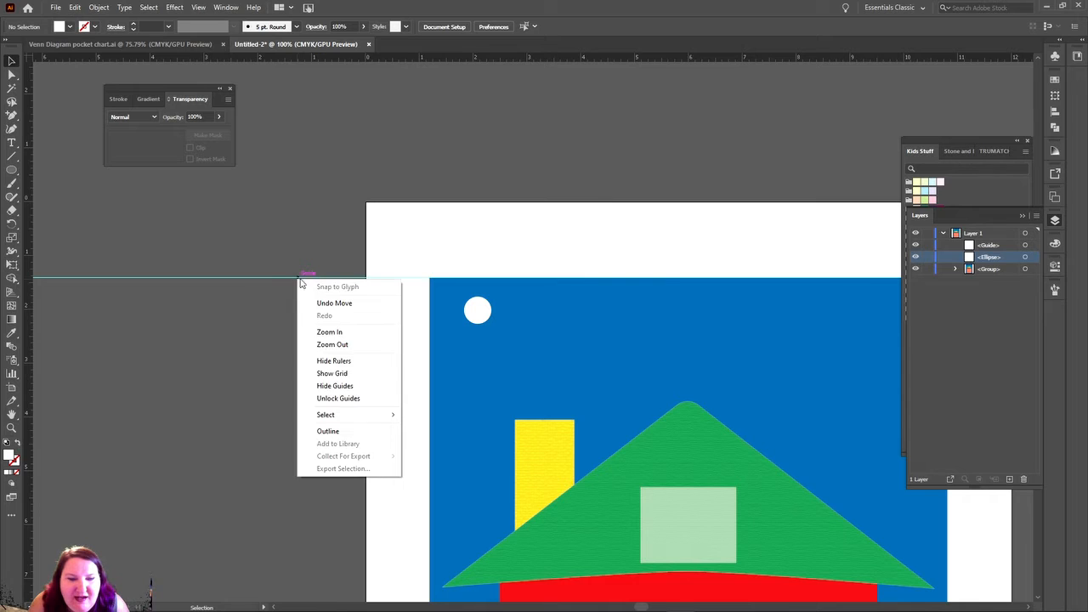
left_click(356, 398)
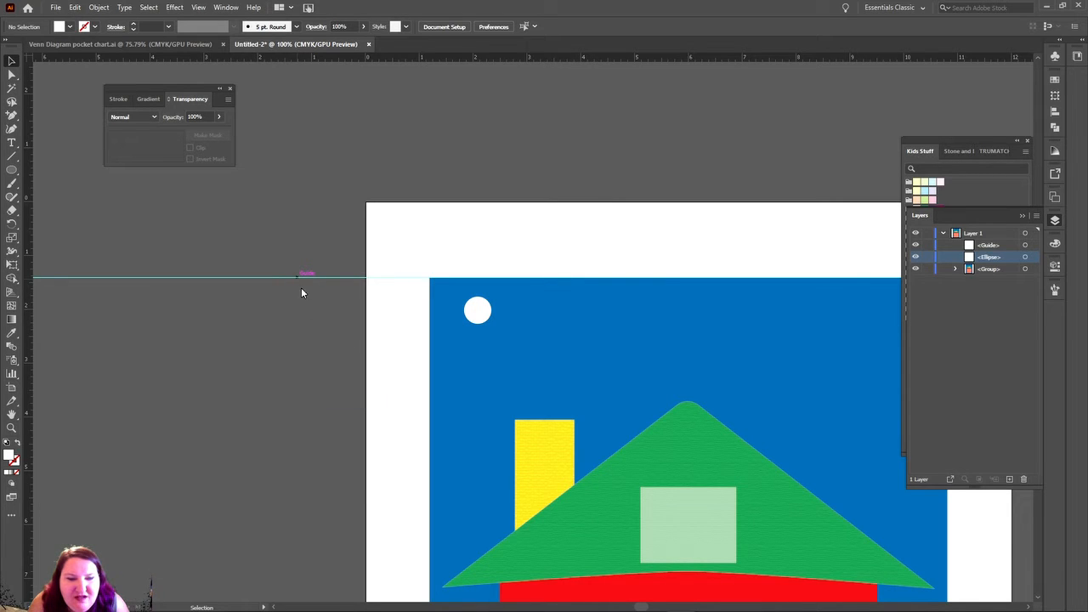
left_click(282, 276)
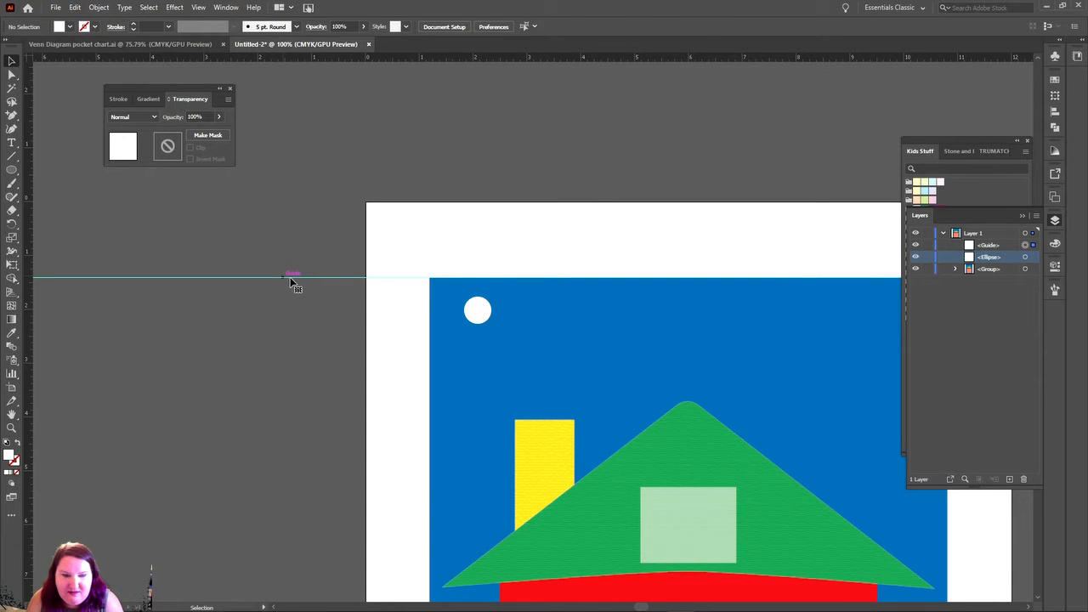
key("Delete")
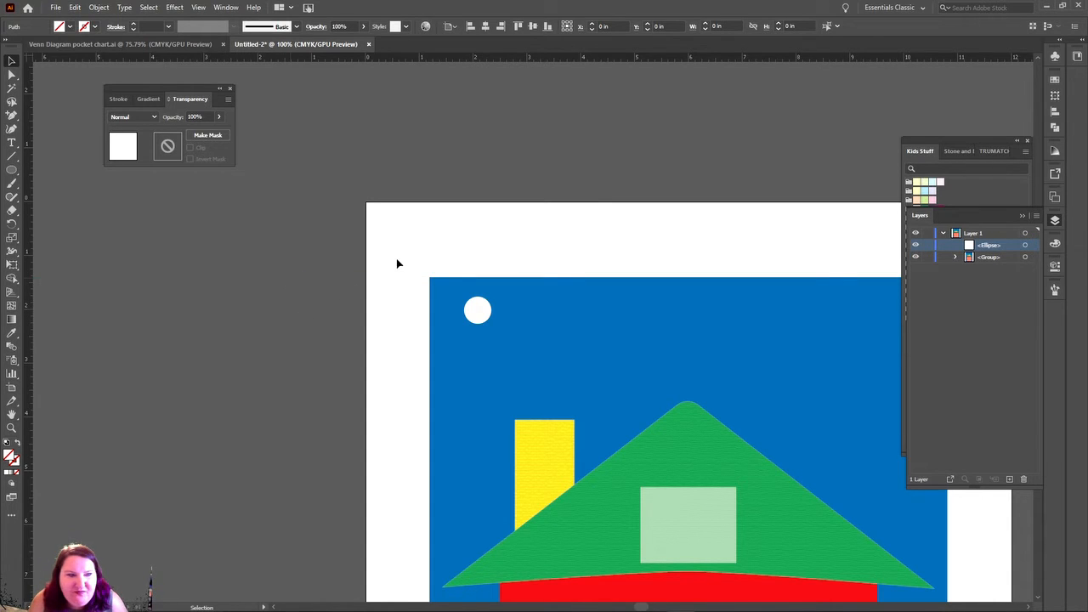
- Scale the white circle down proportionally to about 0.37 in wide and high
left_click(476, 307)
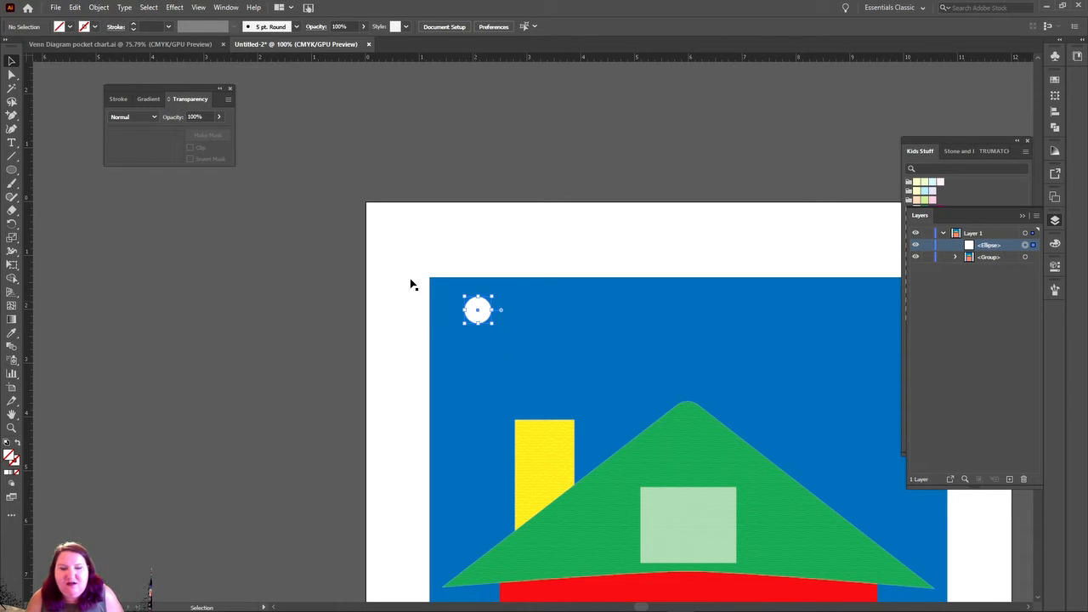
key("ctrl+0")
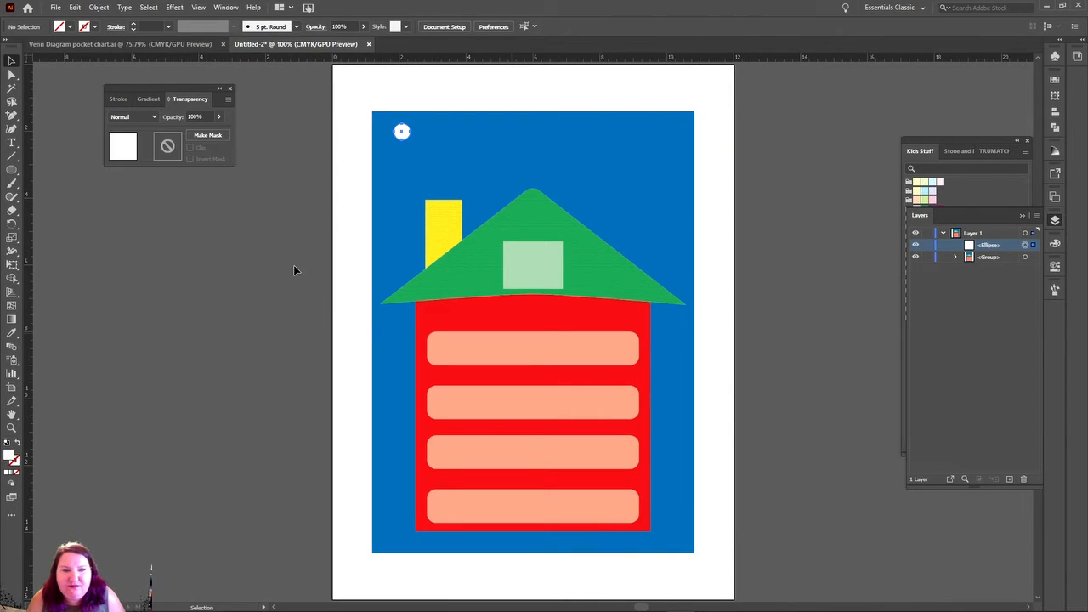
left_click(295, 278)
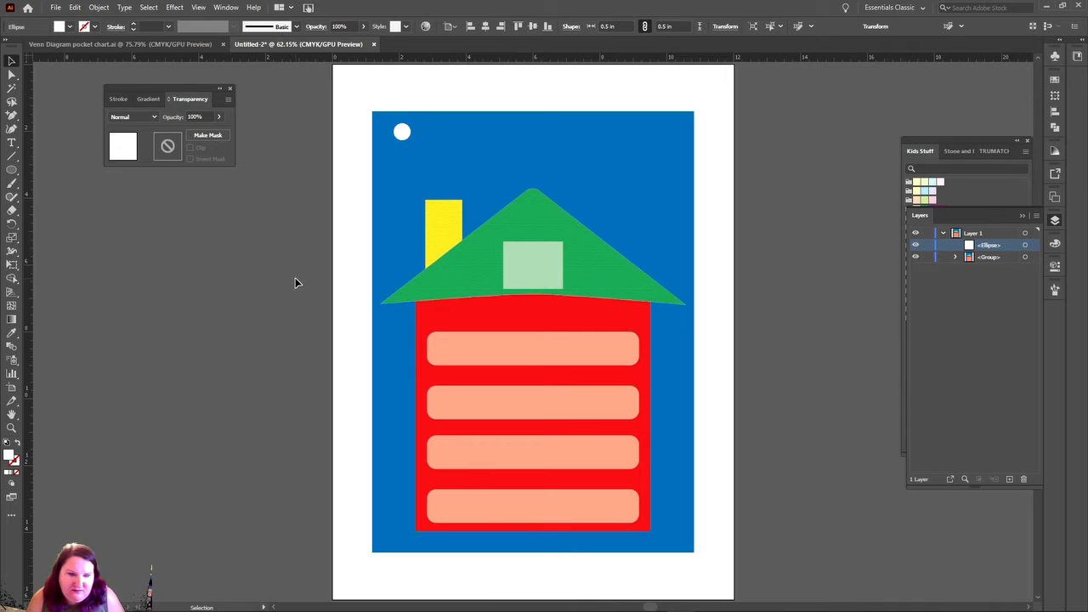
left_click(405, 132)
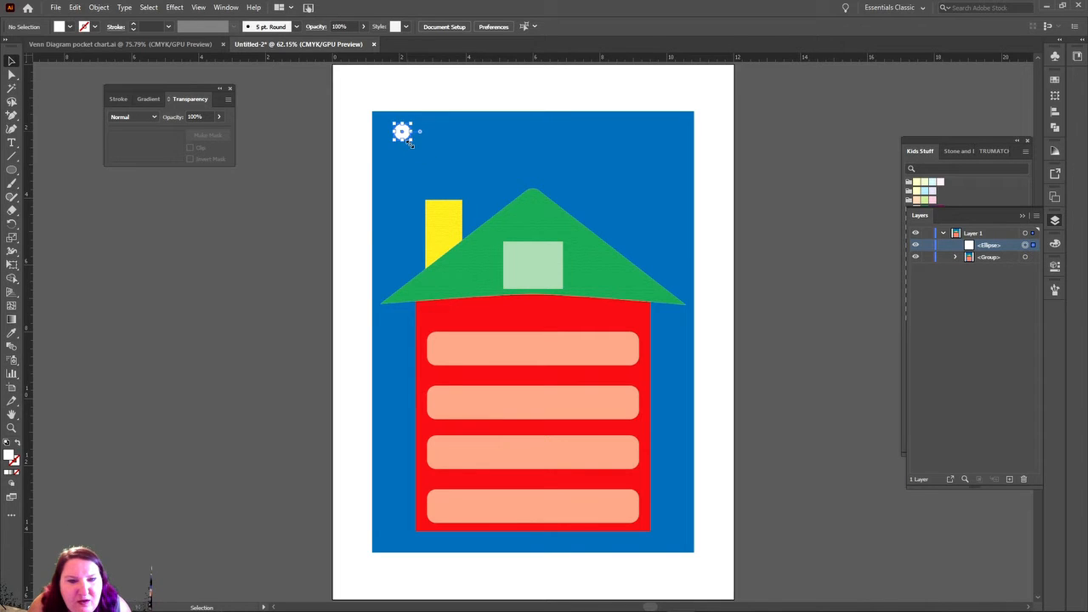
left_click_drag(412, 140, 401, 132)
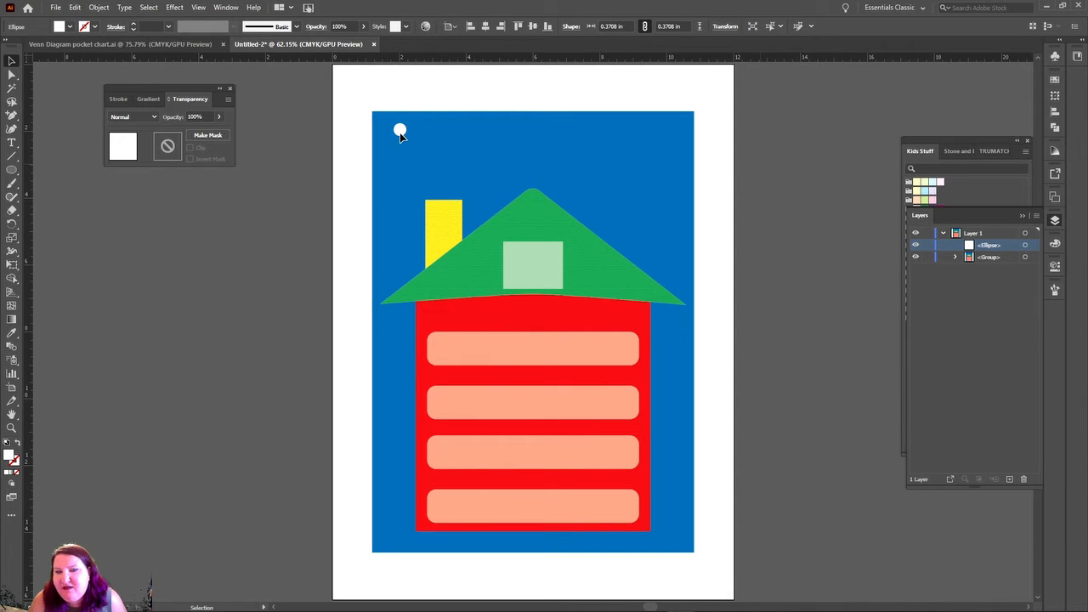
- Center the small white circle horizontally on the artboard, keeping it above the roof peak
left_click(483, 84)
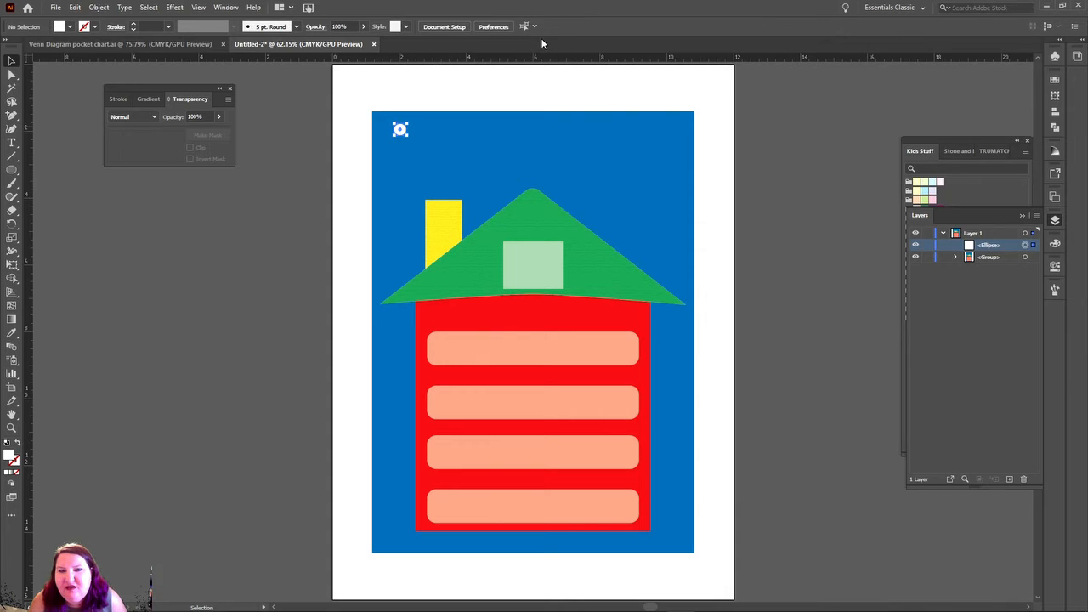
key("ctrl+z")
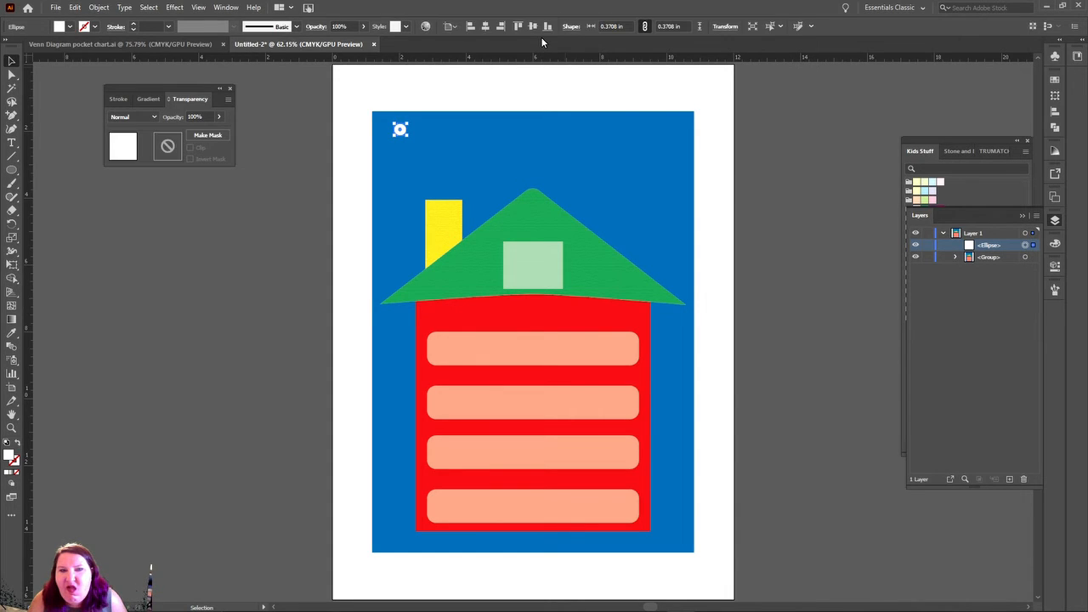
left_click(485, 26)
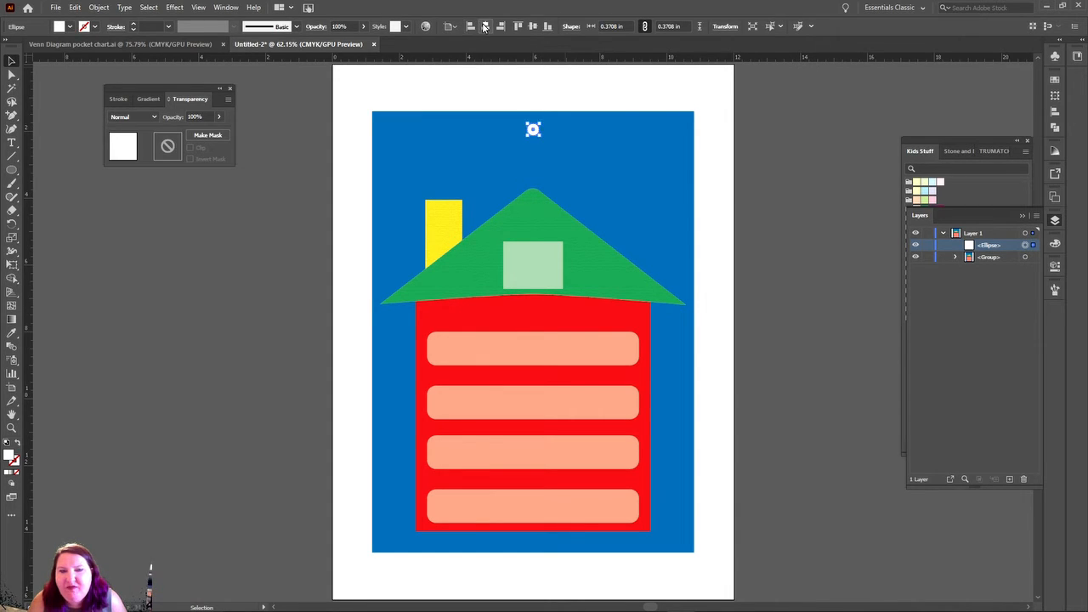
key("a")
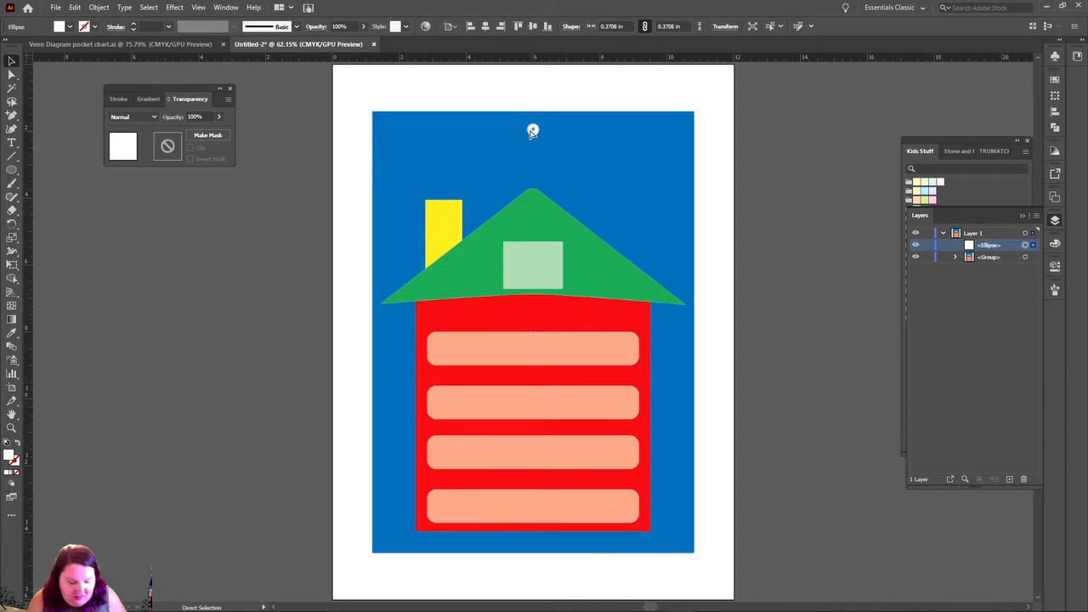
key("ctrl+c")
key("v")
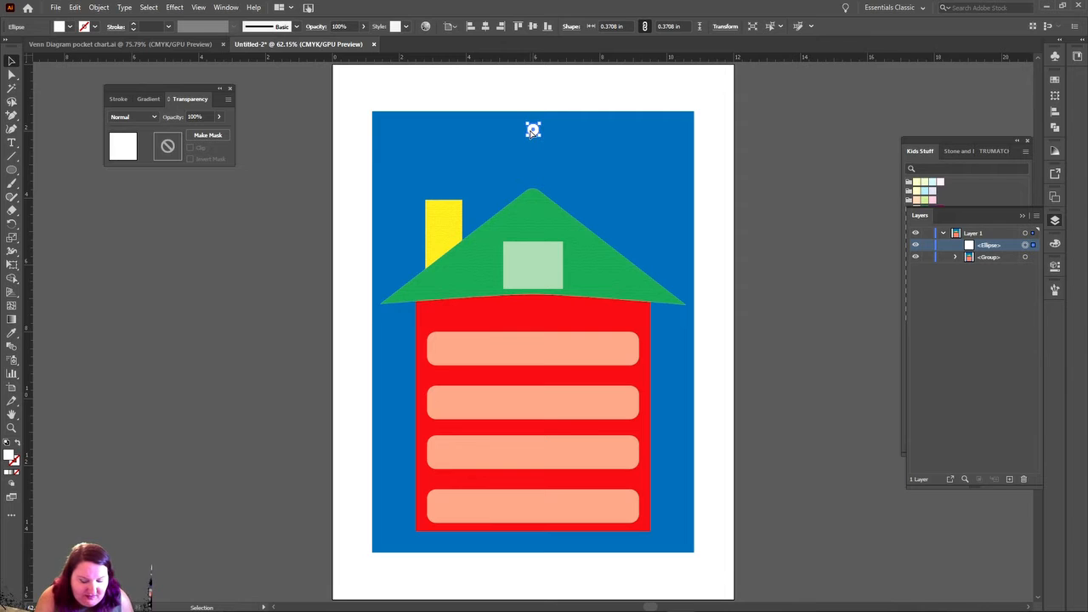
key("ctrl+v")
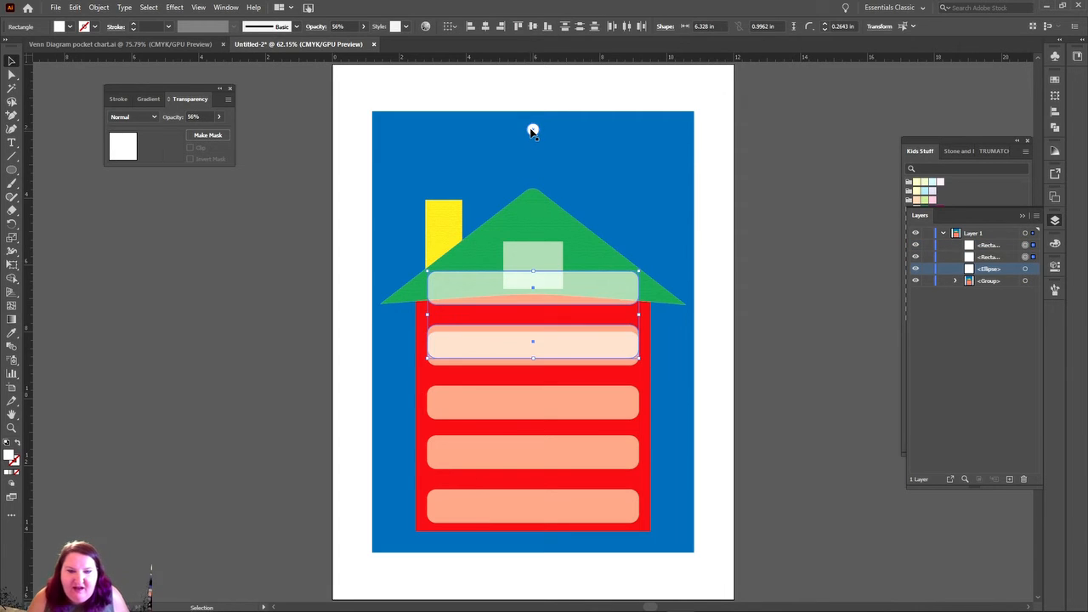
key("ctrl+z")
- Duplicate the centered white circle in place and move the copy to the left at the same height, above the chimney side
key("a")
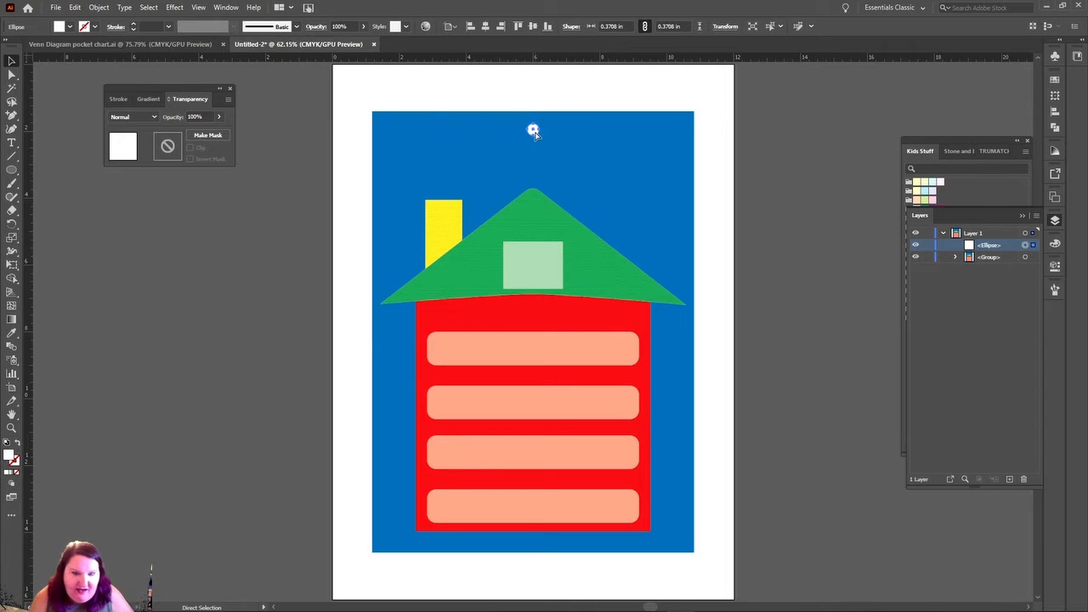
key("ctrl+c")
key("ctrl+f")
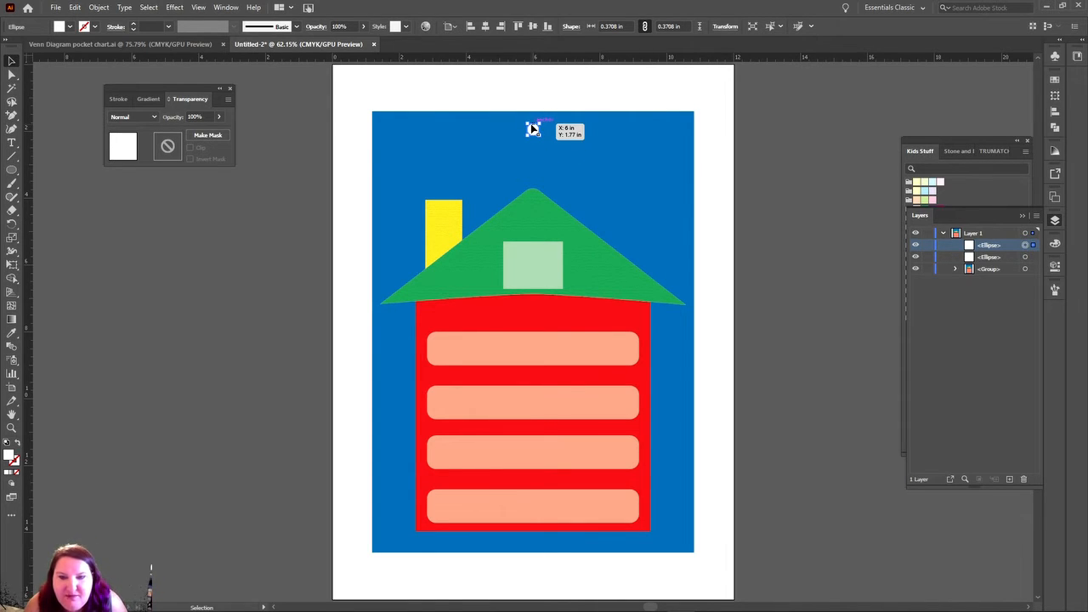
left_click_drag(533, 132, 407, 132)
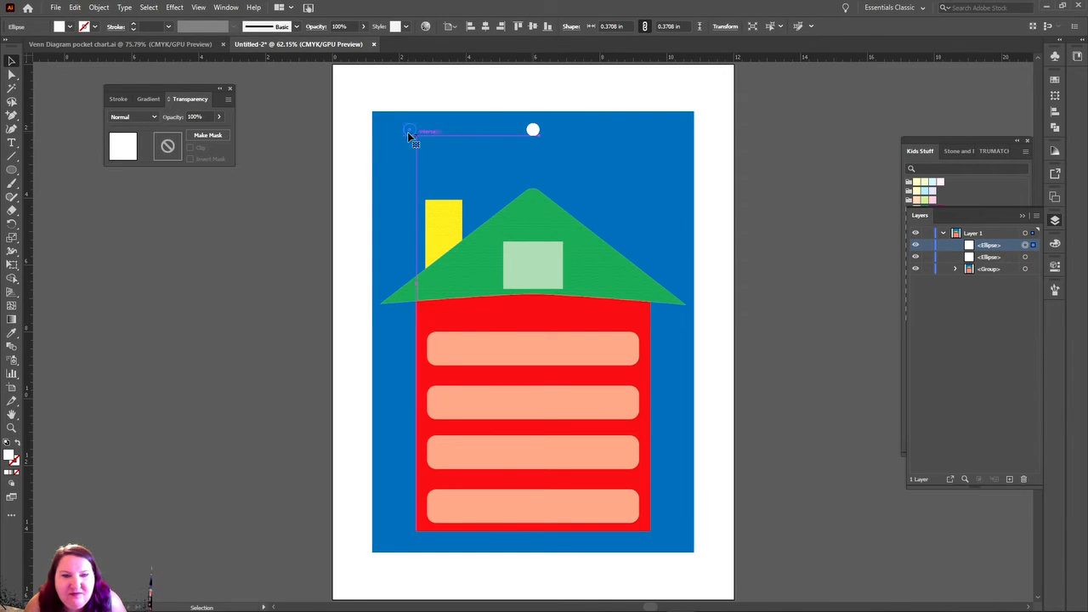
- Duplicate the center circle in place and move the copy right at the same height, above the red rectangle's right edge
left_click(533, 130)
key("ctrl+c")
key("ctrl+shift+v")
left_click_drag(535, 132, 651, 137)
left_click(752, 156)
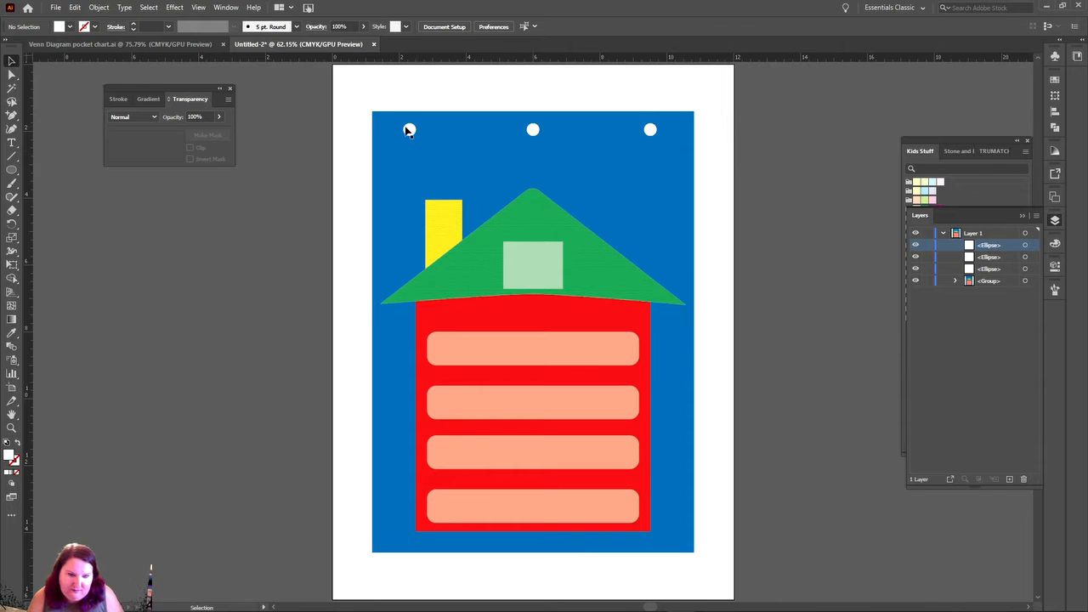
- Shift the left white circle slightly right so it lines up with the red rectangle's left edge
left_click_drag(409, 130, 416, 129)
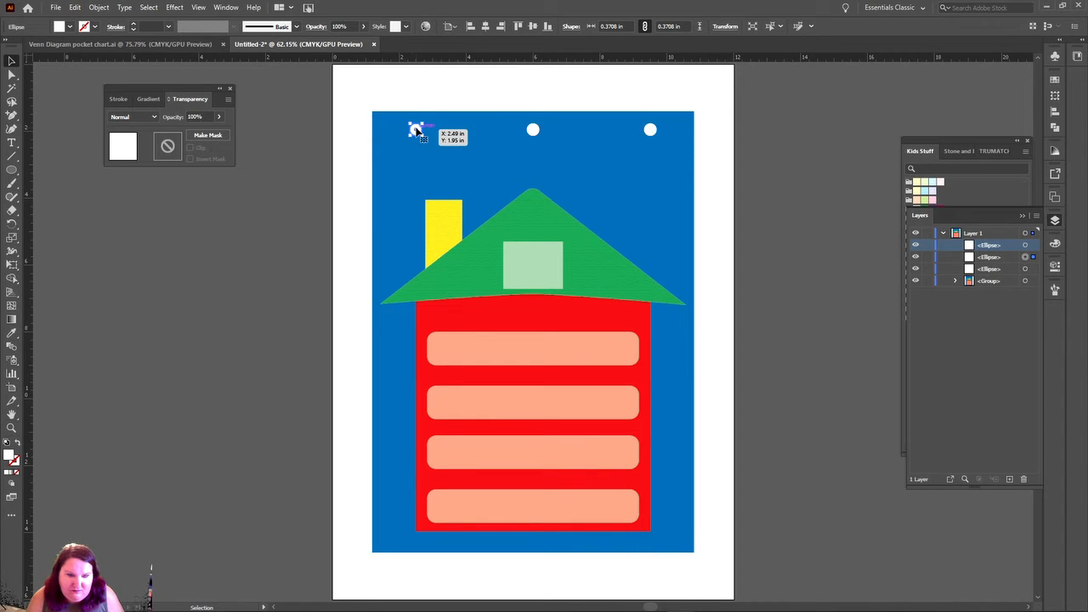
left_click(309, 130)
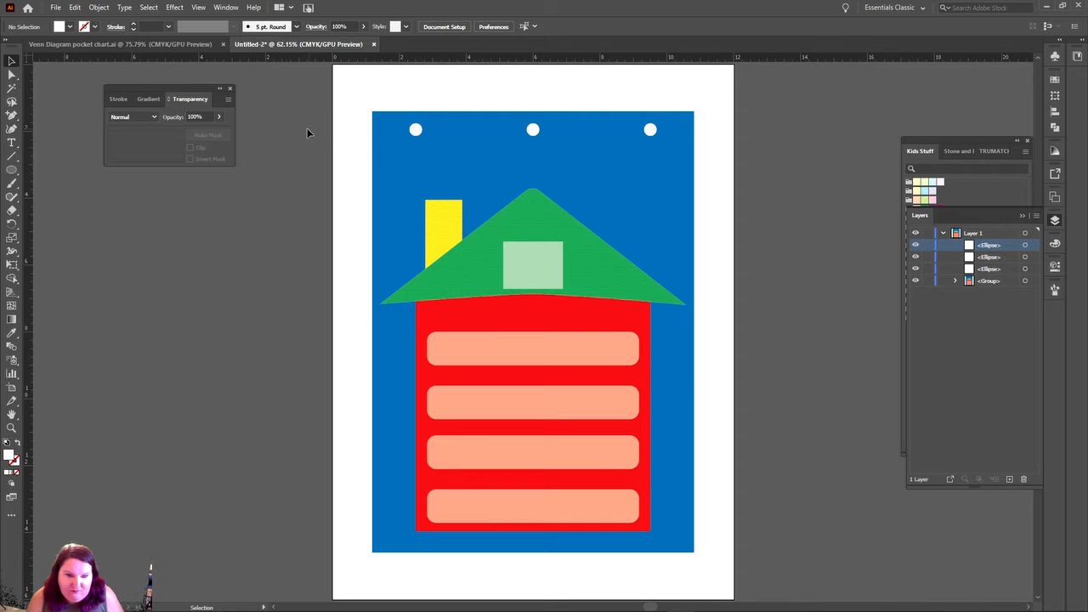
left_click(416, 129)
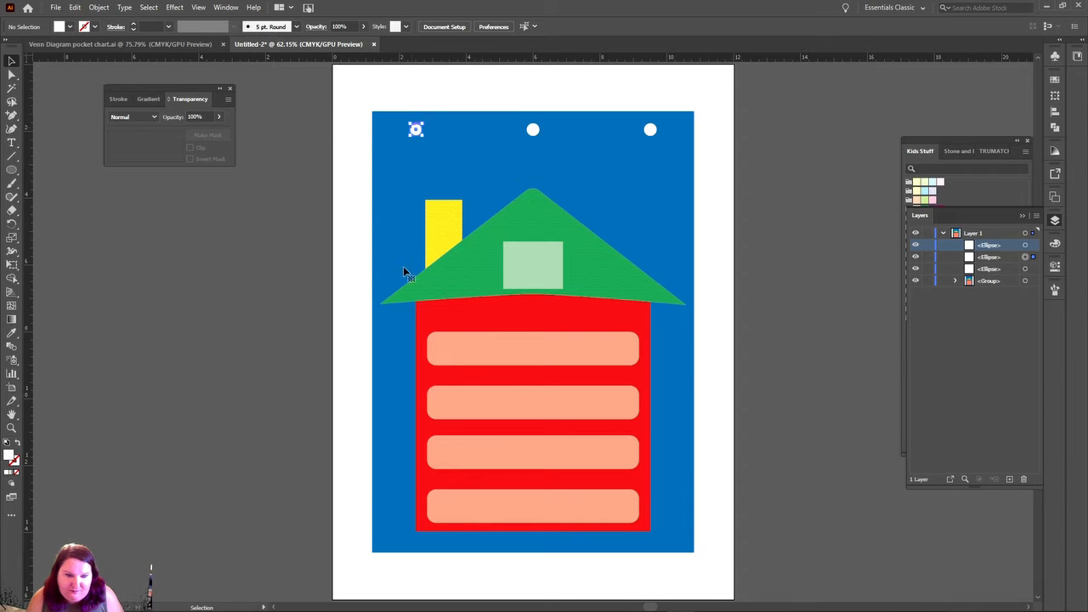
- Ungroup the house artwork and blue background into separate objects
left_click(426, 327, "shift")
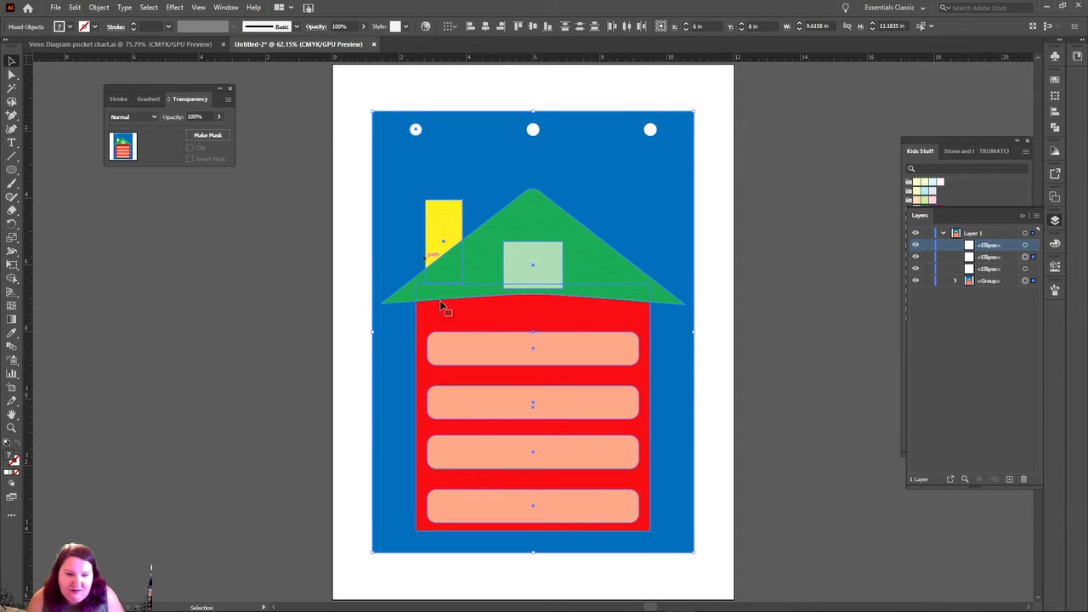
right_click(440, 302)
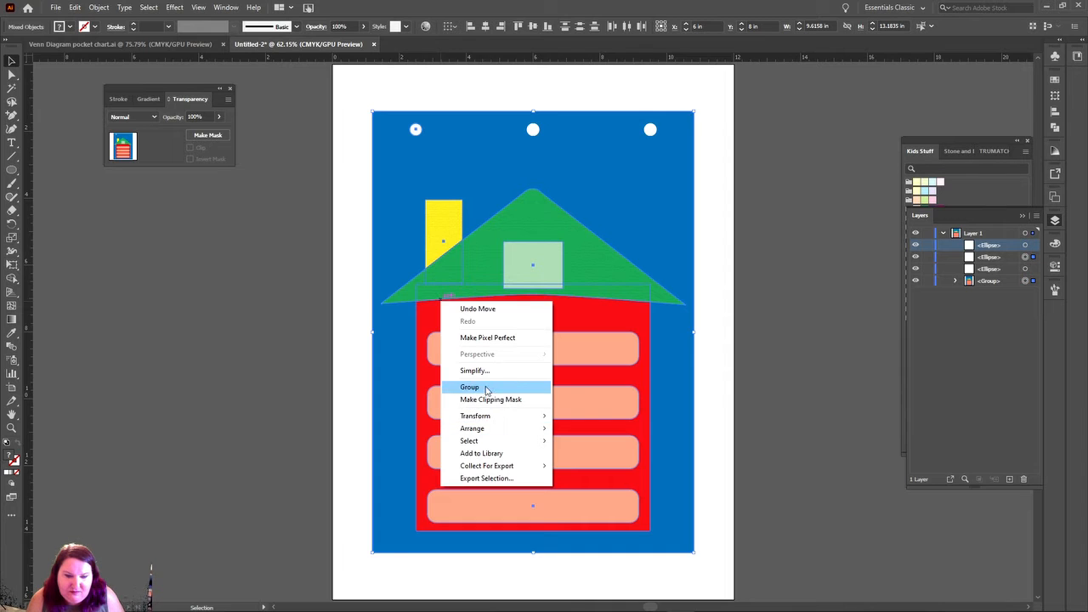
left_click(764, 299)
right_click(524, 308)
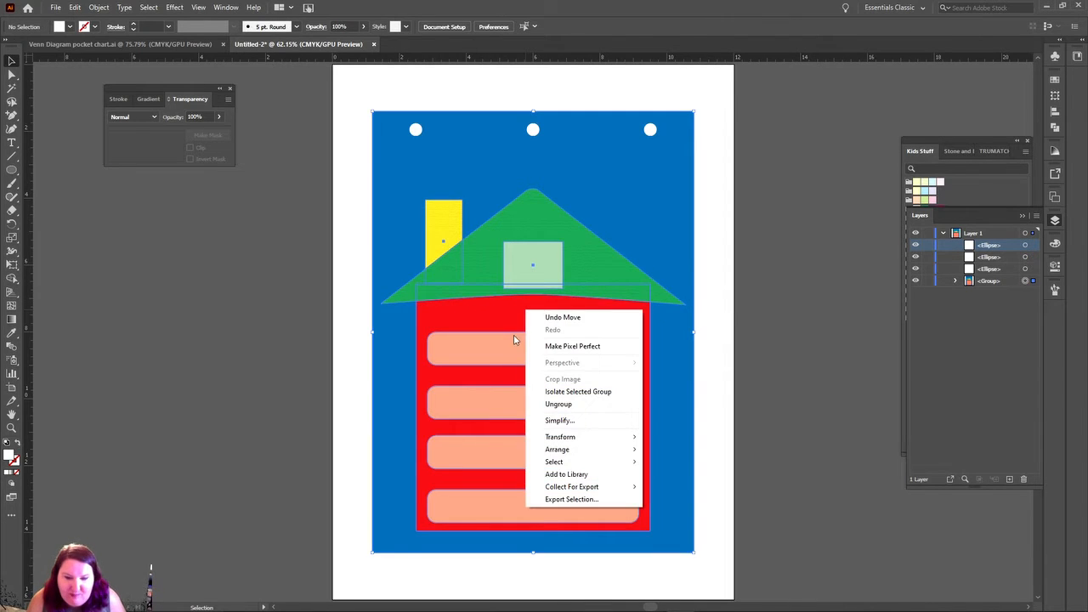
left_click(606, 404)
left_click(368, 105)
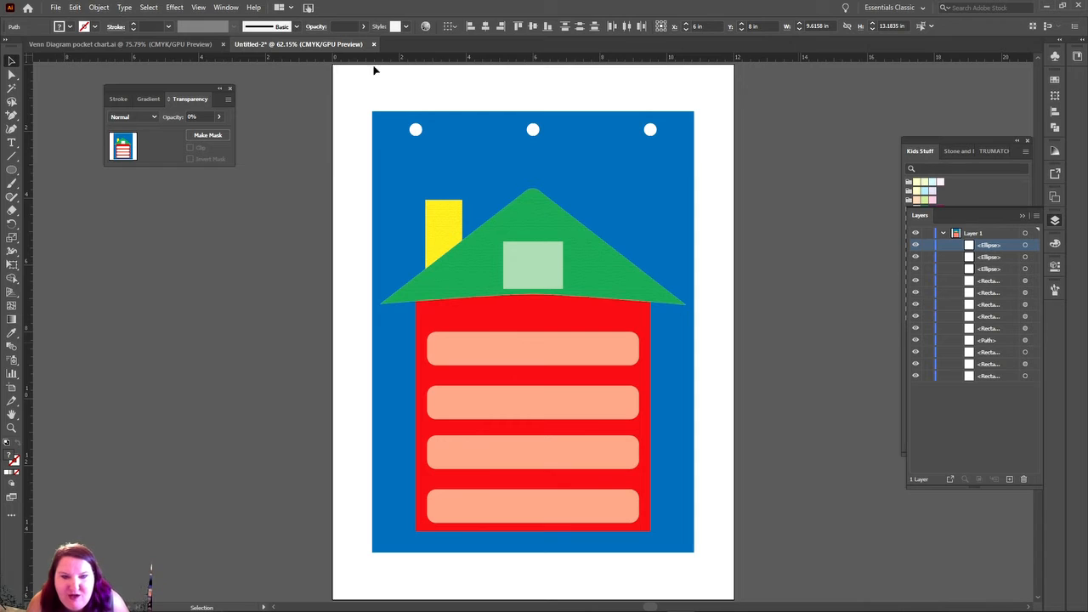
- Select the left white circle together with the red rectangle and make the red rectangle the key object for alignment
left_click(437, 305, "shift")
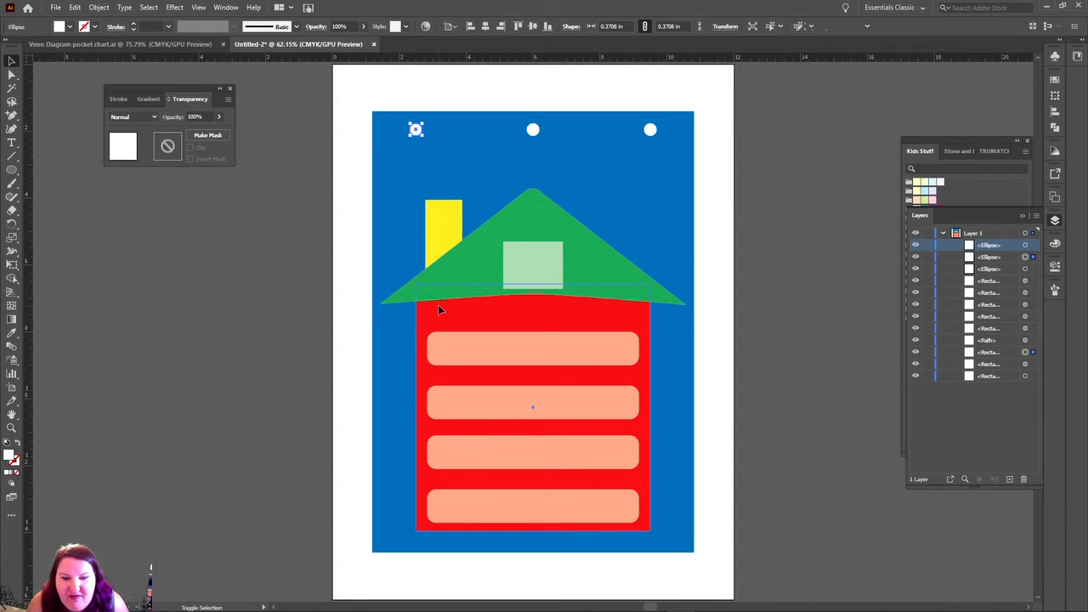
left_click(451, 27)
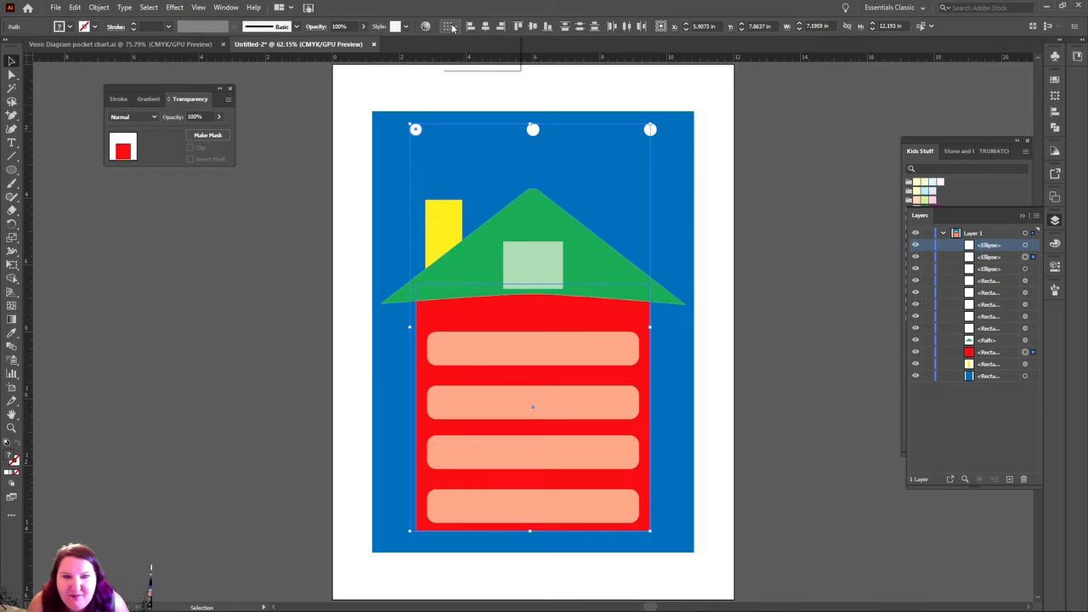
left_click(465, 42)
left_click(437, 316)
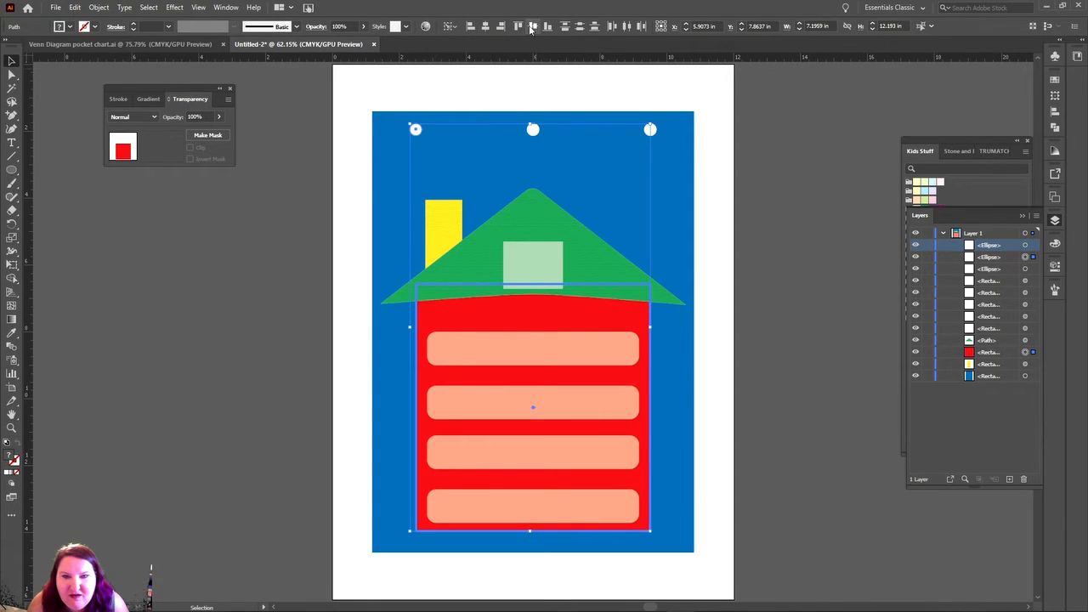
- Align the left circle flush with the red rectangle's left edge and the right circle with its right edge
left_click(469, 26)
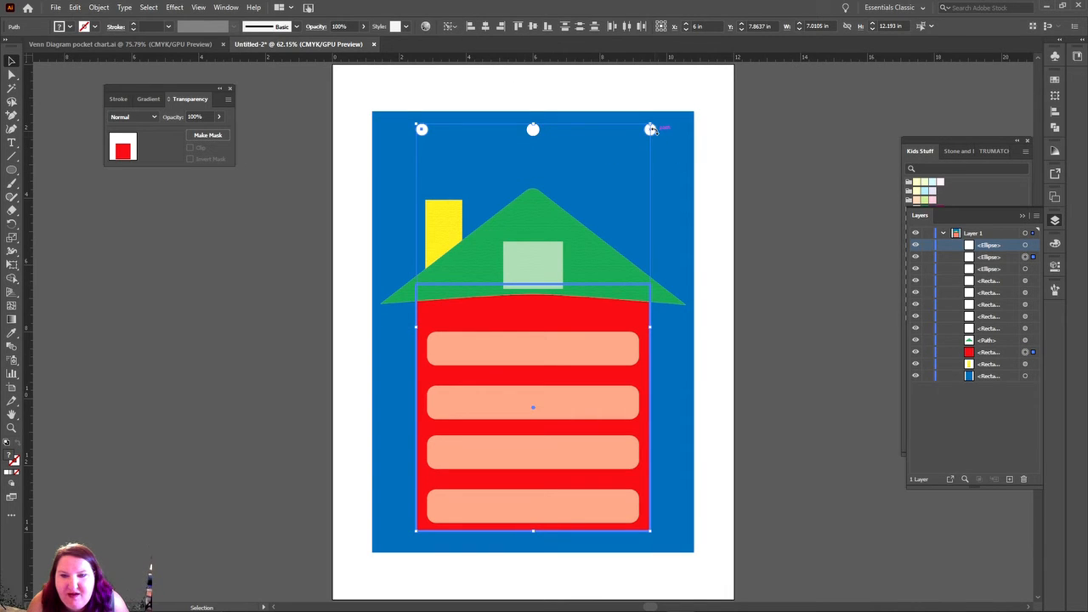
left_click(651, 130)
left_click(631, 307, "shift")
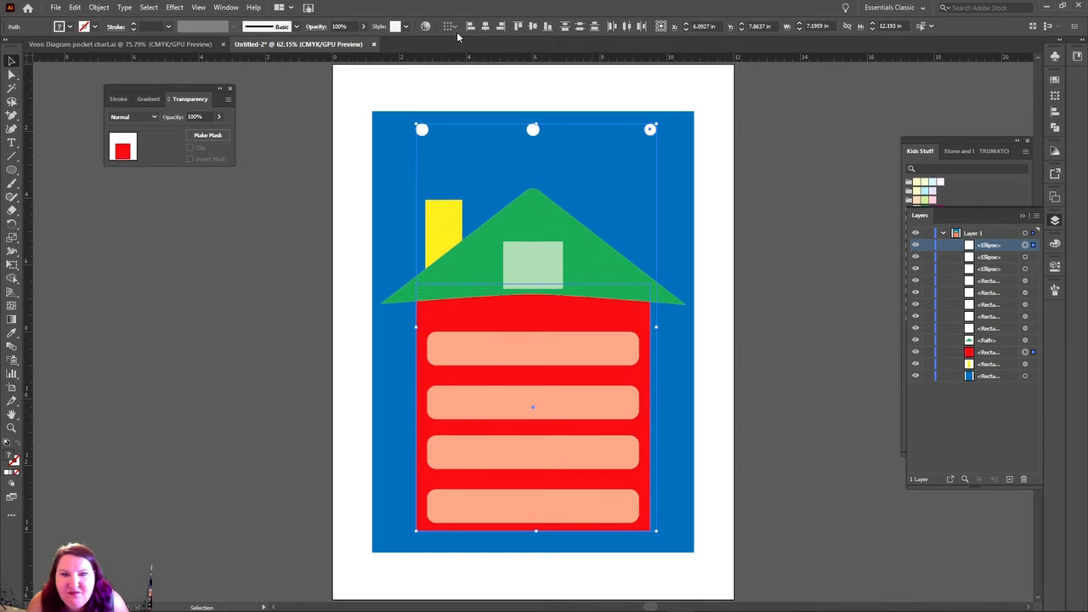
left_click(457, 28)
left_click(475, 53)
left_click(618, 324)
left_click(503, 26)
left_click(770, 177)
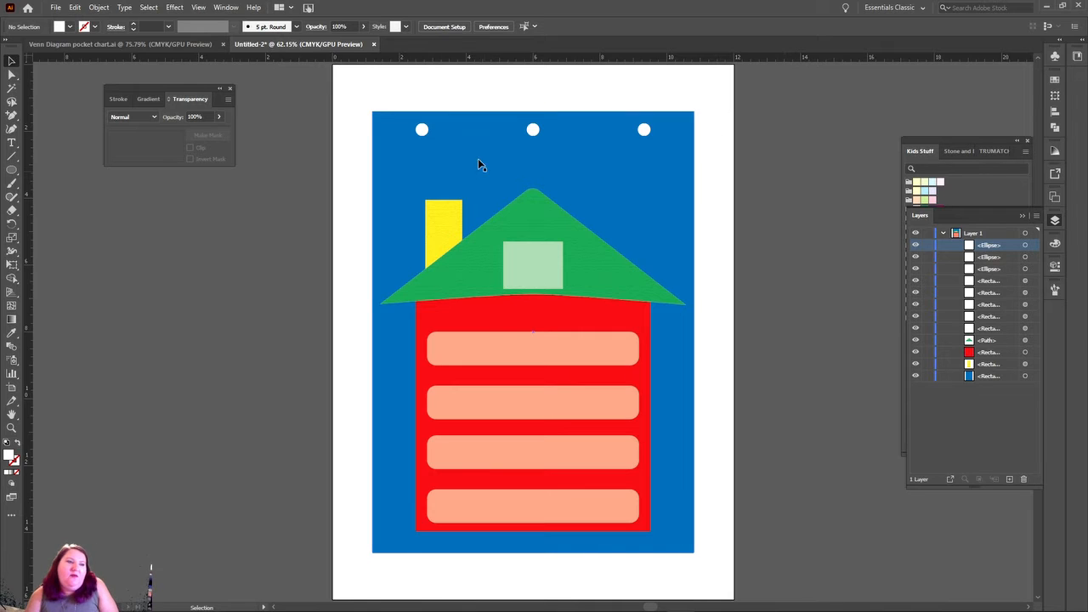
- Cut the three white circles out of the blue background rectangle with the Shape Builder tool
key("ctrl+a")
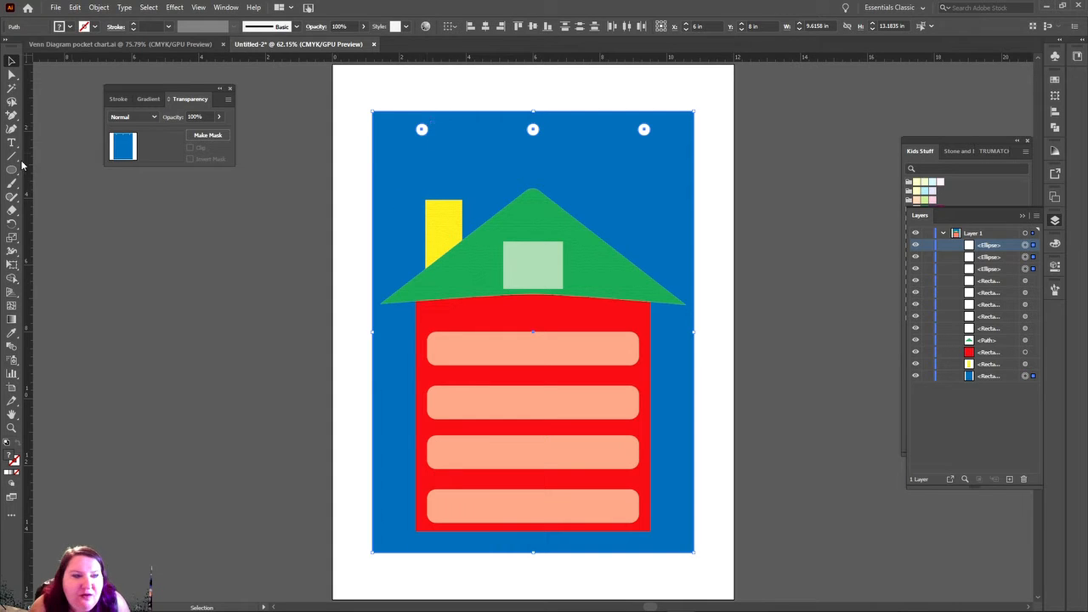
left_click(11, 279)
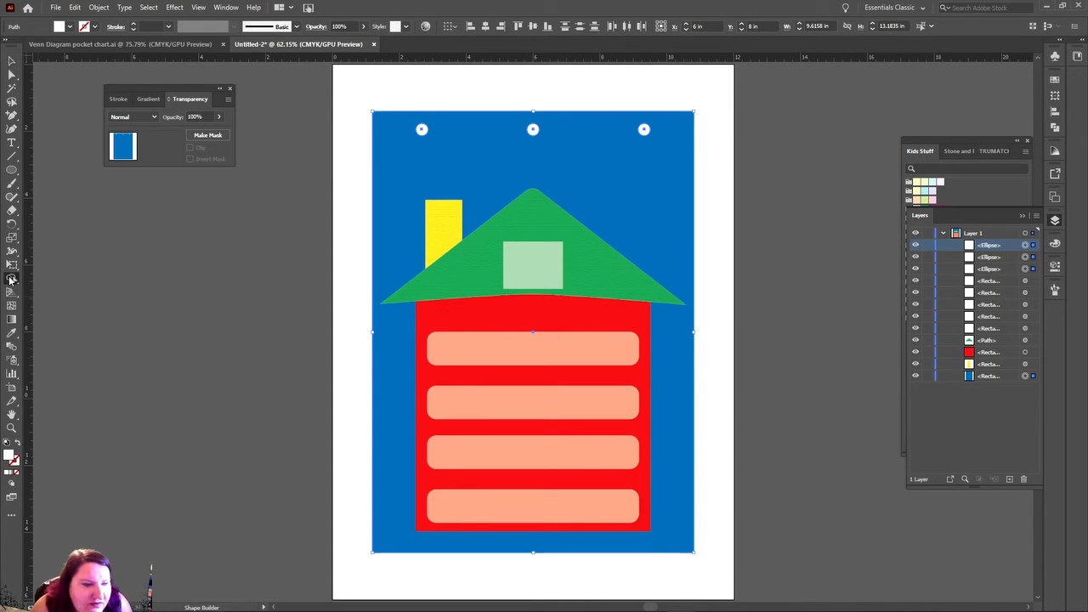
left_click(422, 129)
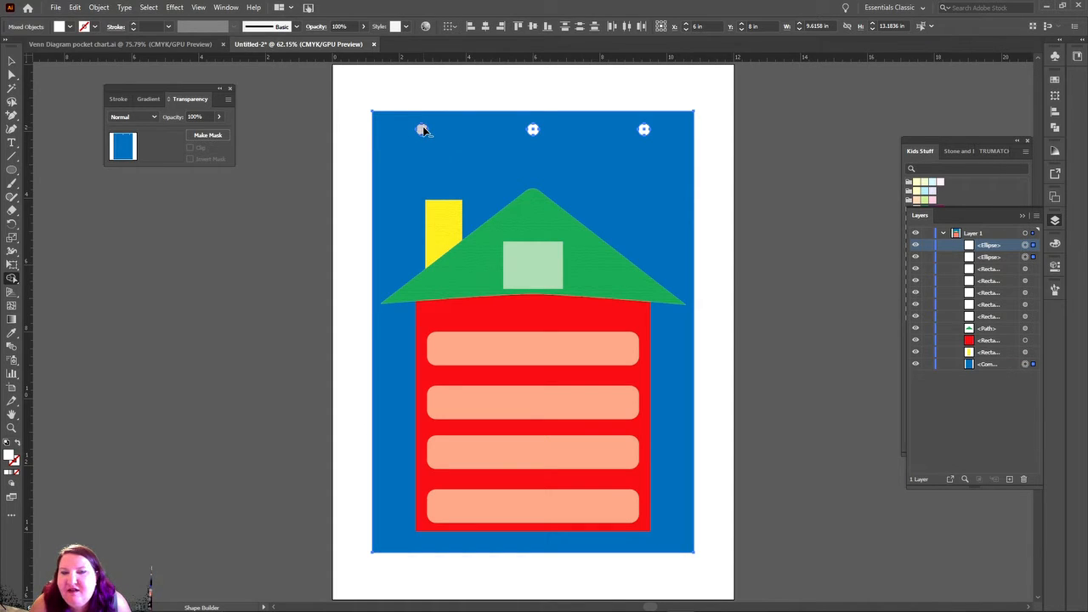
left_click(533, 131)
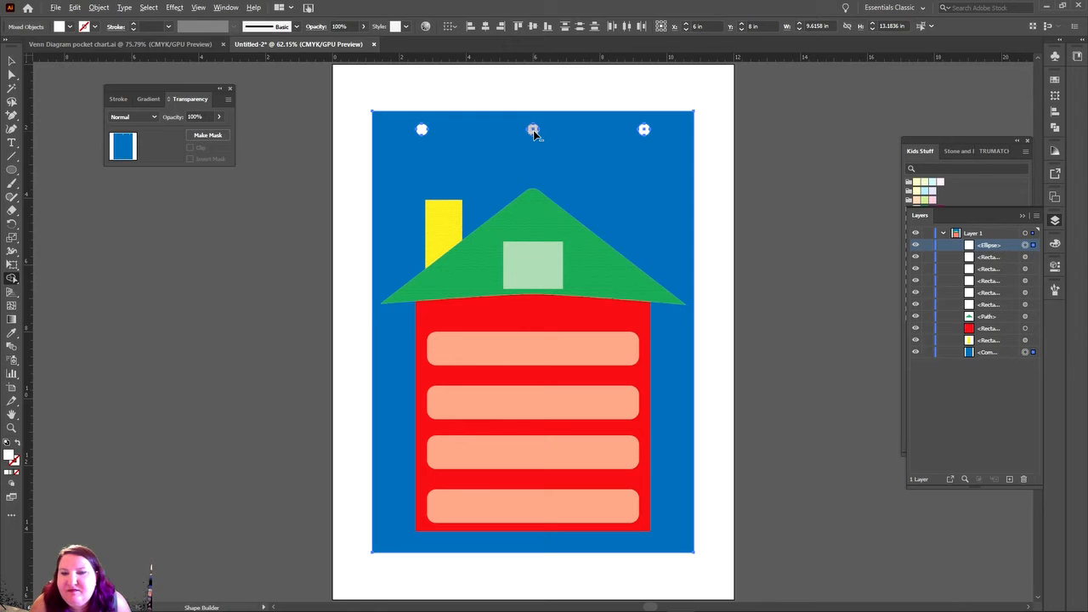
left_click(644, 131)
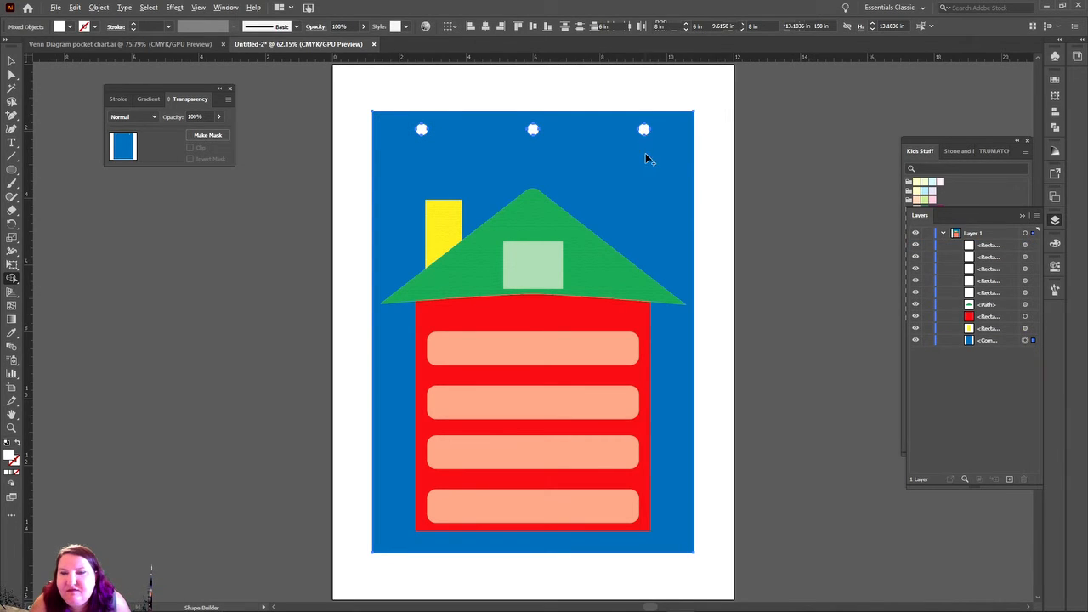
left_click(12, 61)
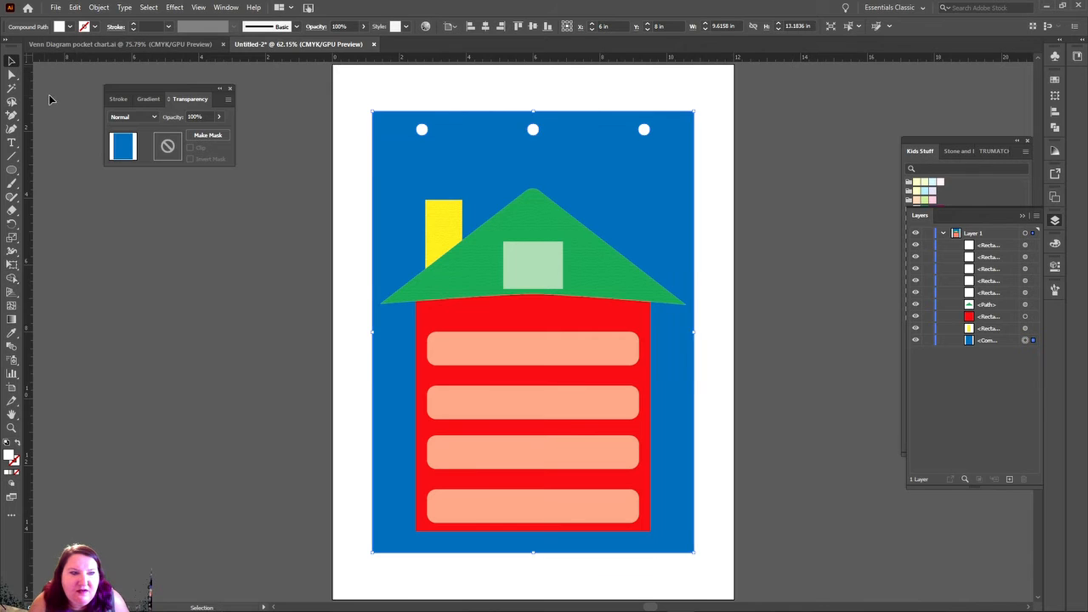
left_click(300, 137)
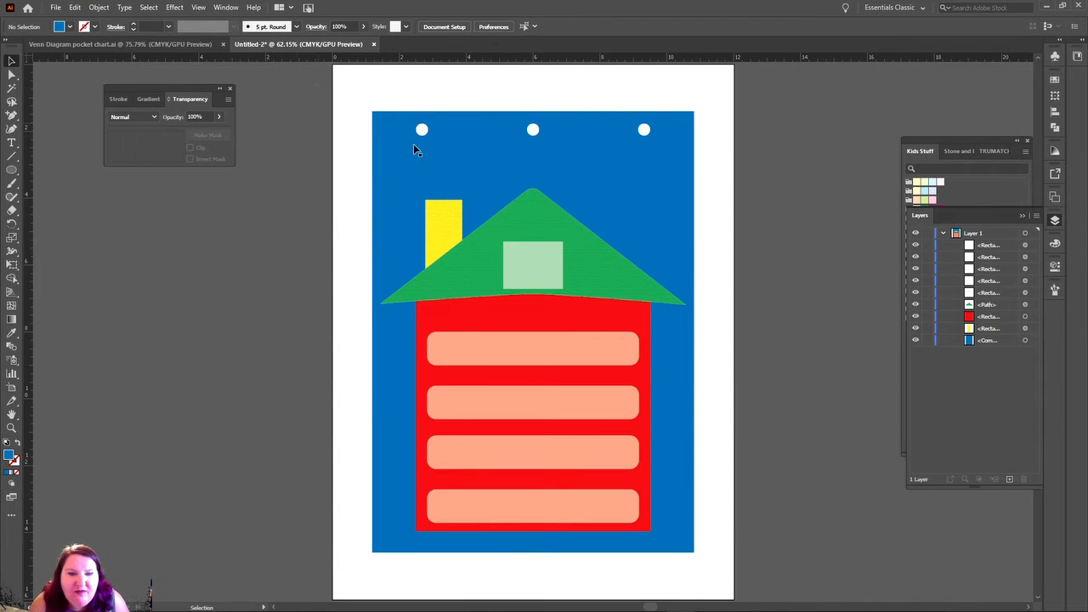
- Undo all three Shape Builder cuts in the blue background, restoring the separate circles
left_click_drag(430, 129, 451, 147)
key("ctrl+z")
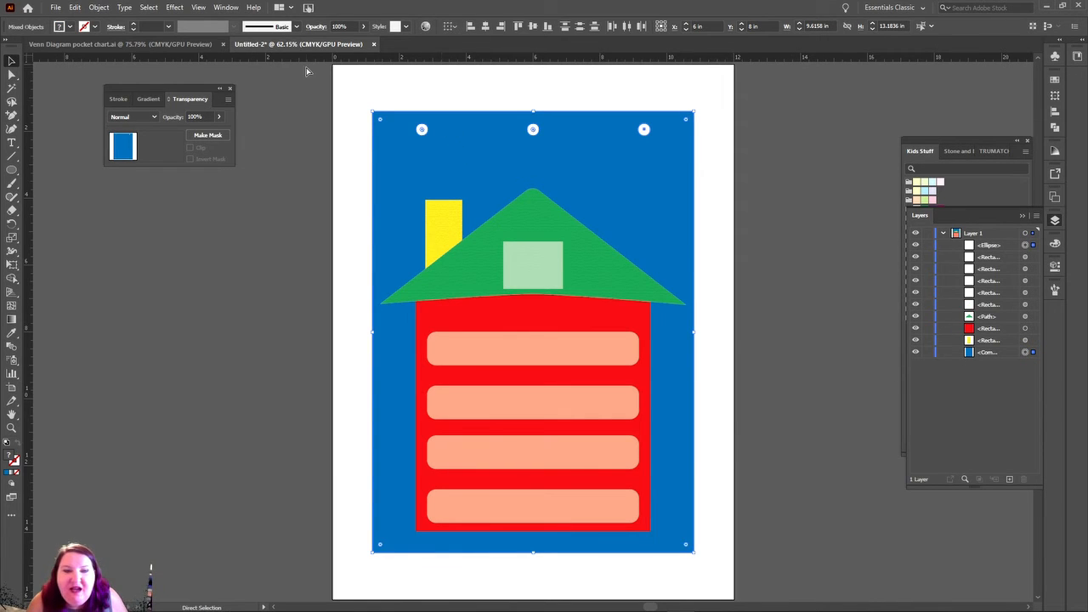
key("ctrl+z")
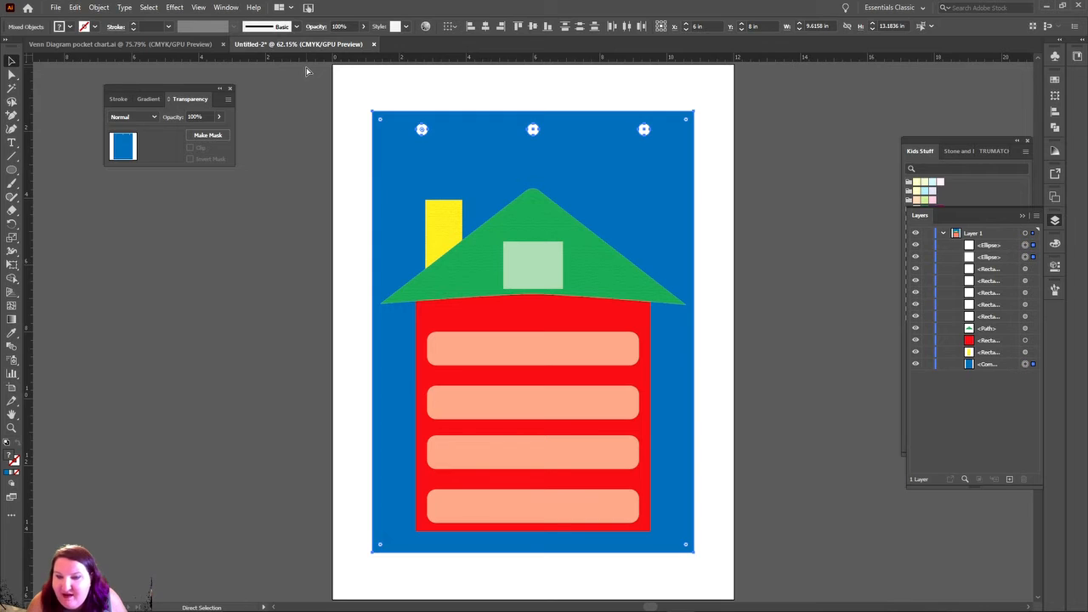
left_click(371, 130)
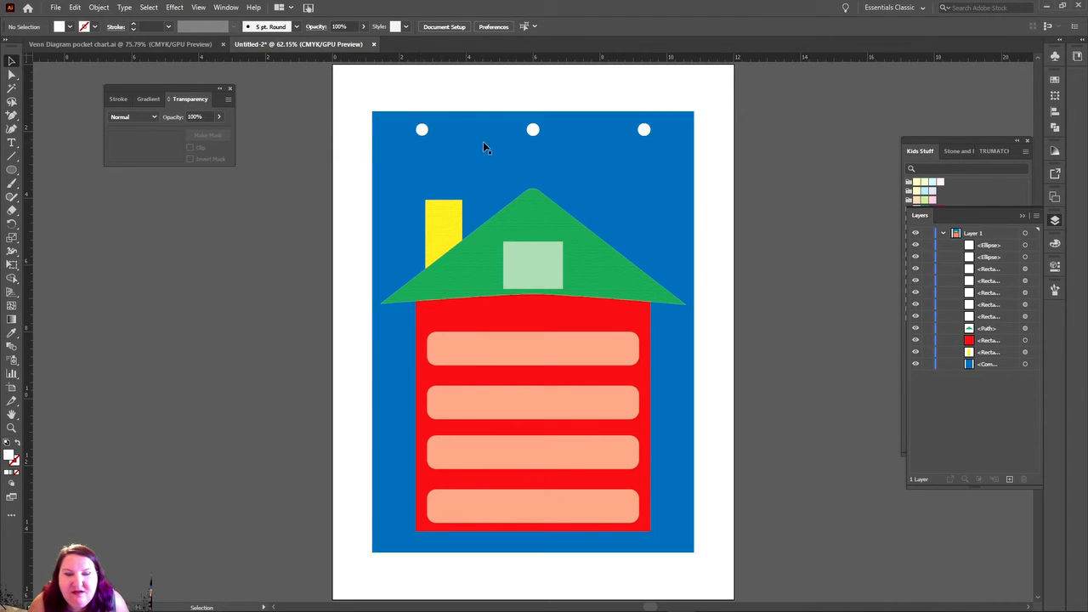
left_click(419, 132)
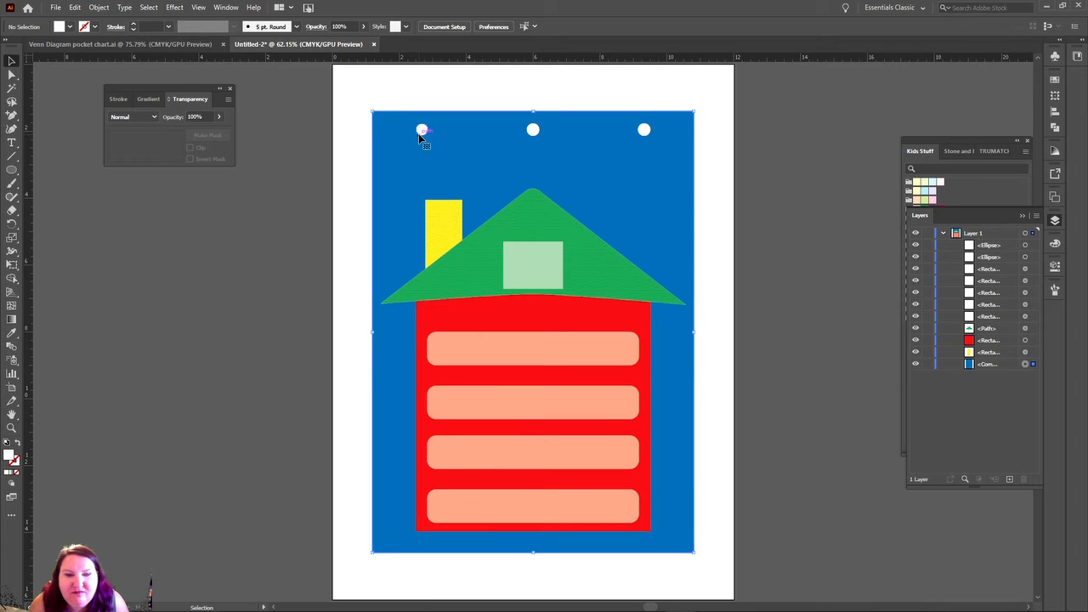
left_click(1025, 245)
left_click(1025, 257)
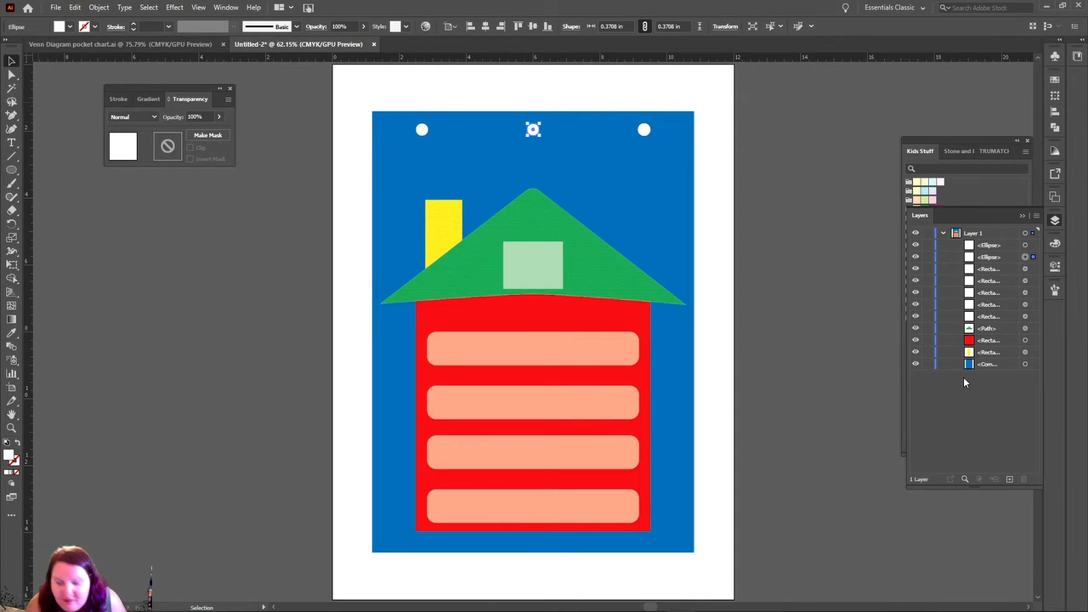
key("ctrl+z")
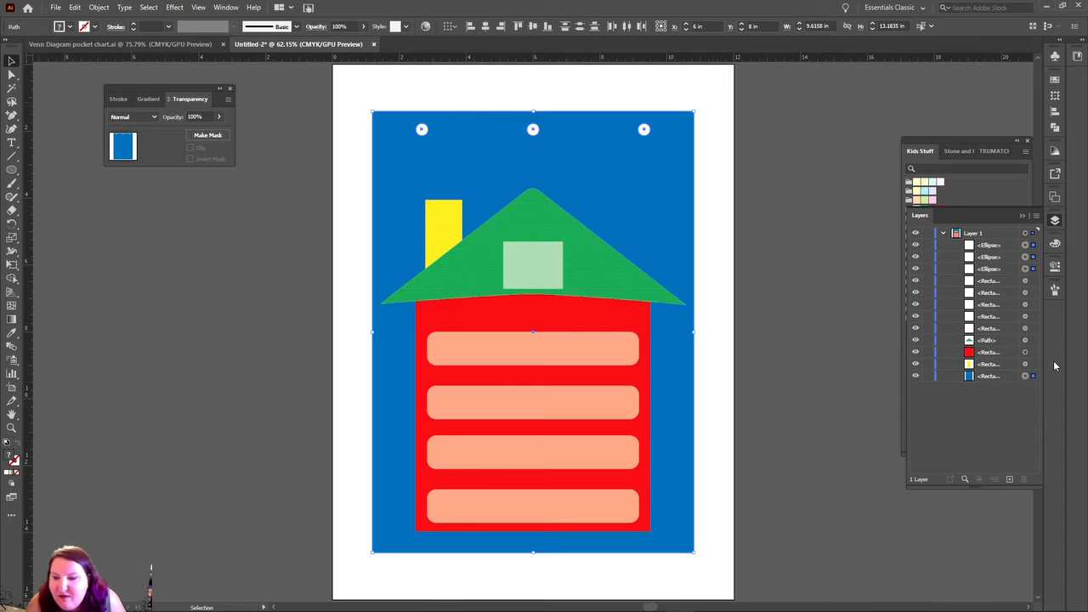
- Give all three white circles a black stroke of 3 pt
left_click(1025, 245)
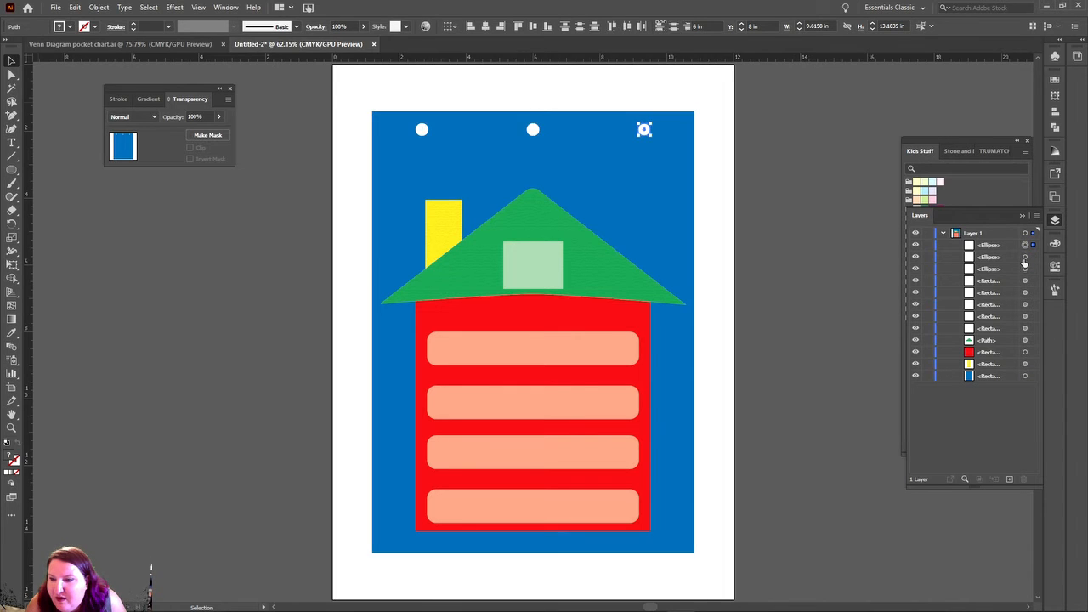
left_click(1026, 269, "shift")
left_click(1026, 257, "shift")
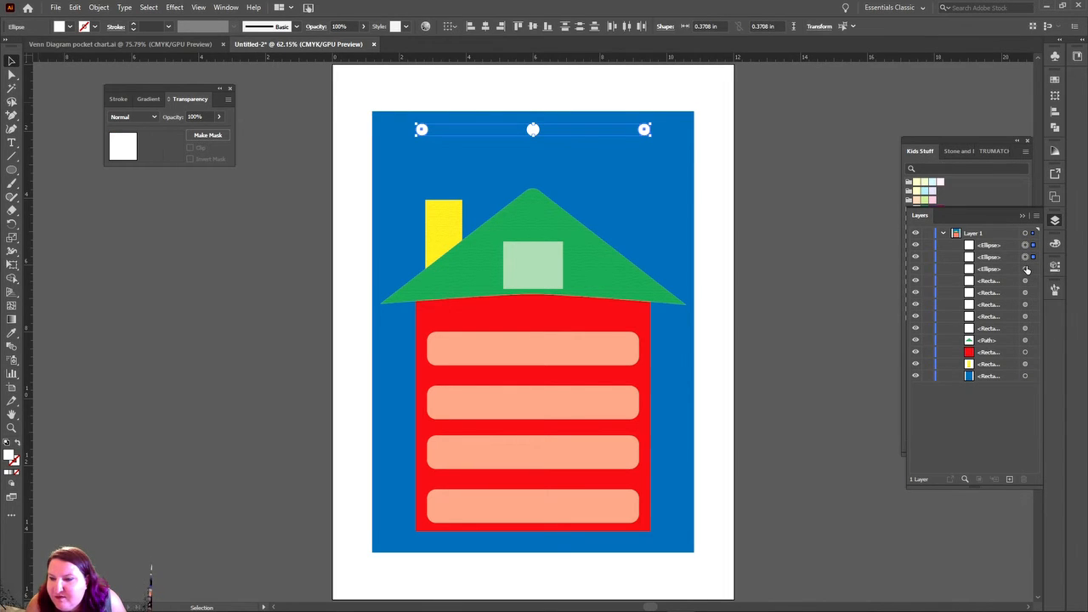
left_click(7, 444)
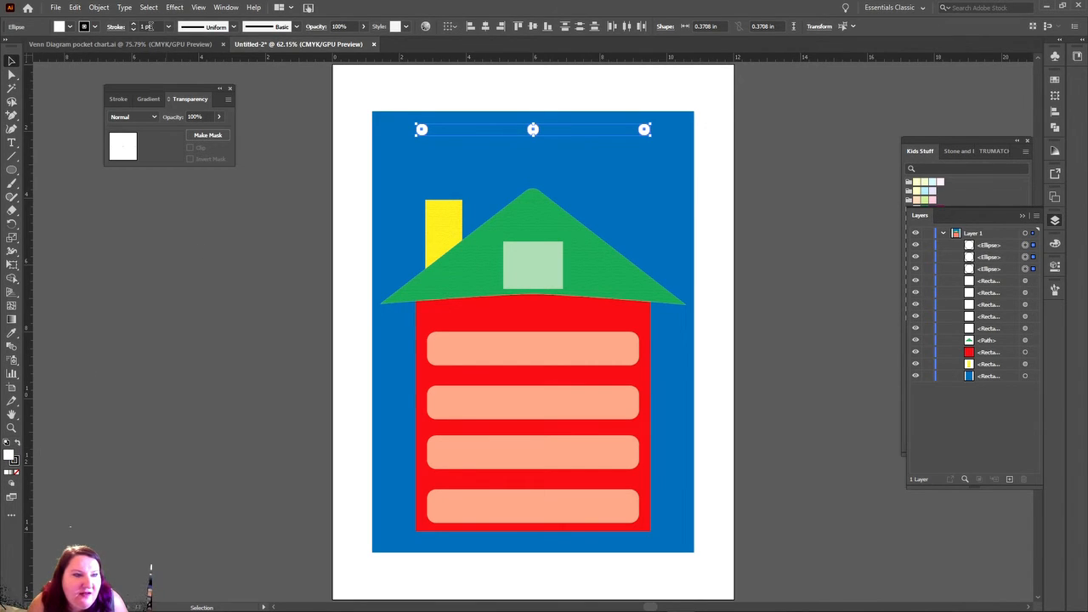
left_click(135, 24)
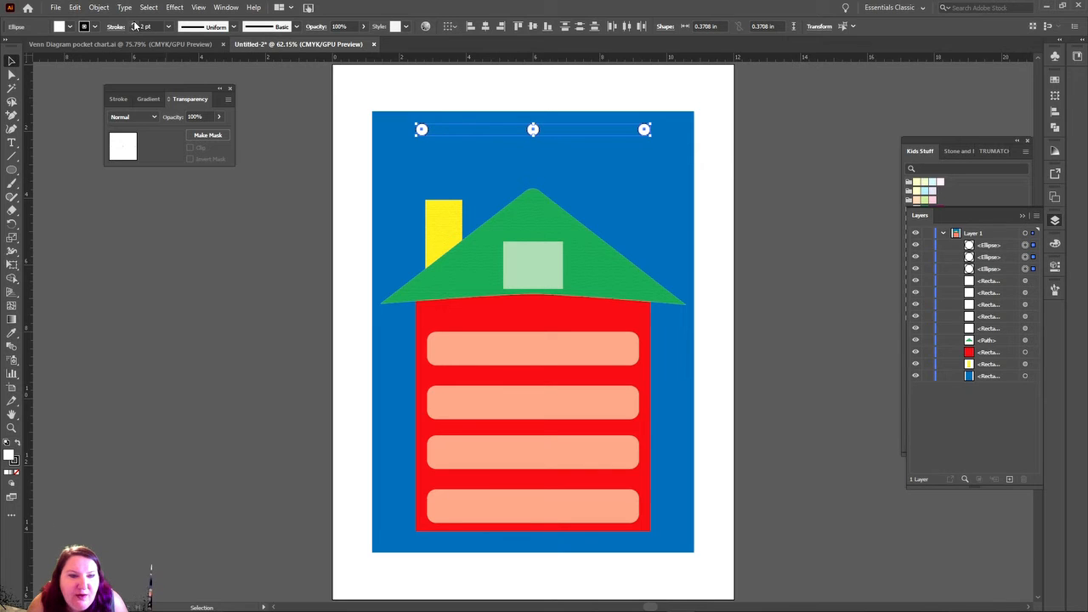
left_click(134, 26)
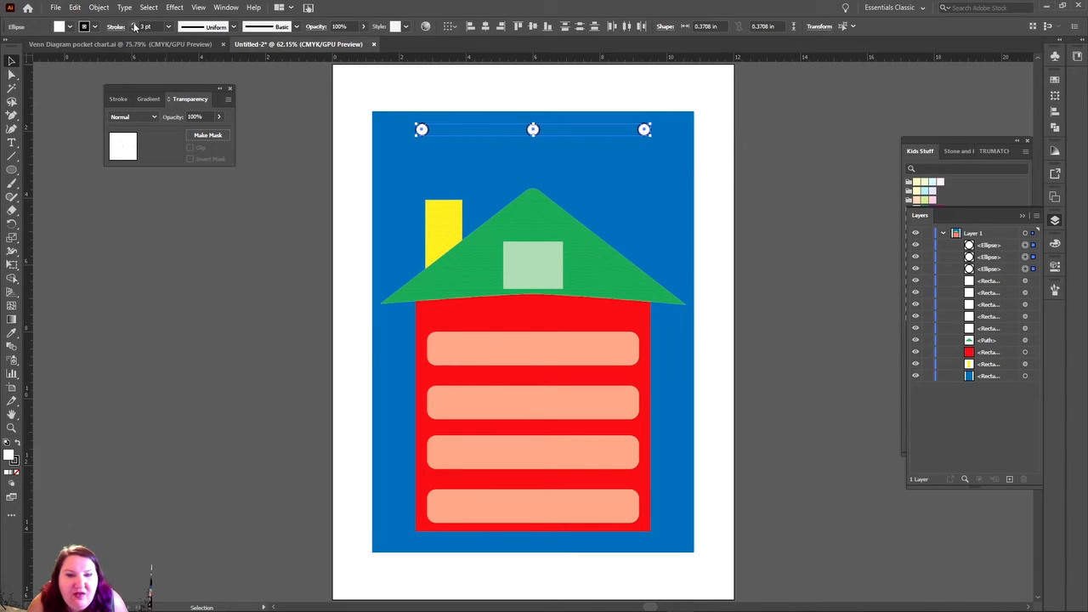
- Subtract the middle and right circles from the blue background with the Shape Builder tool, then deselect everything
left_click(378, 142)
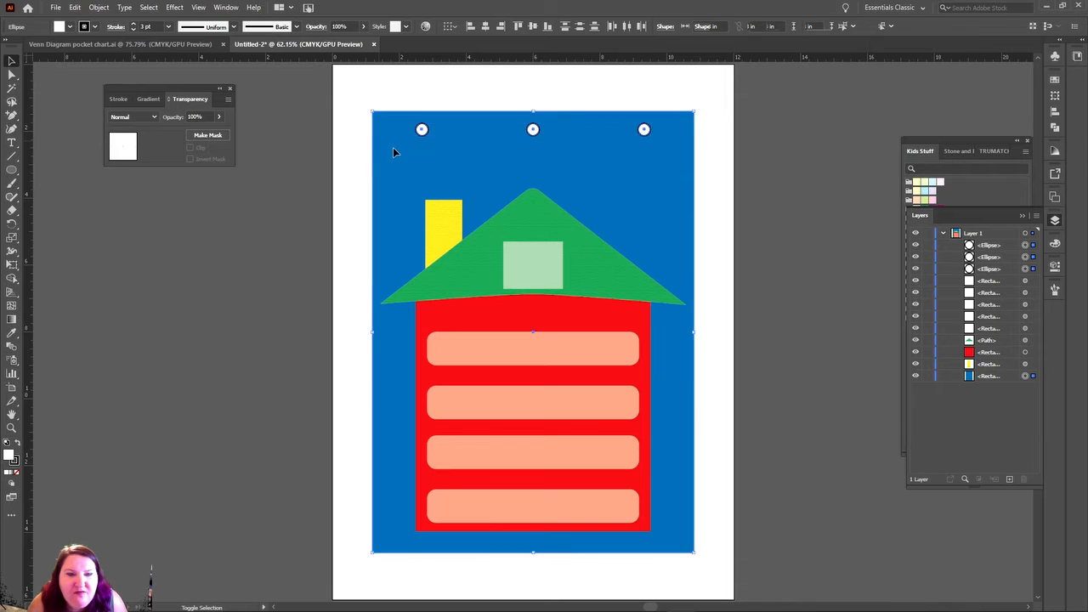
left_click(14, 278)
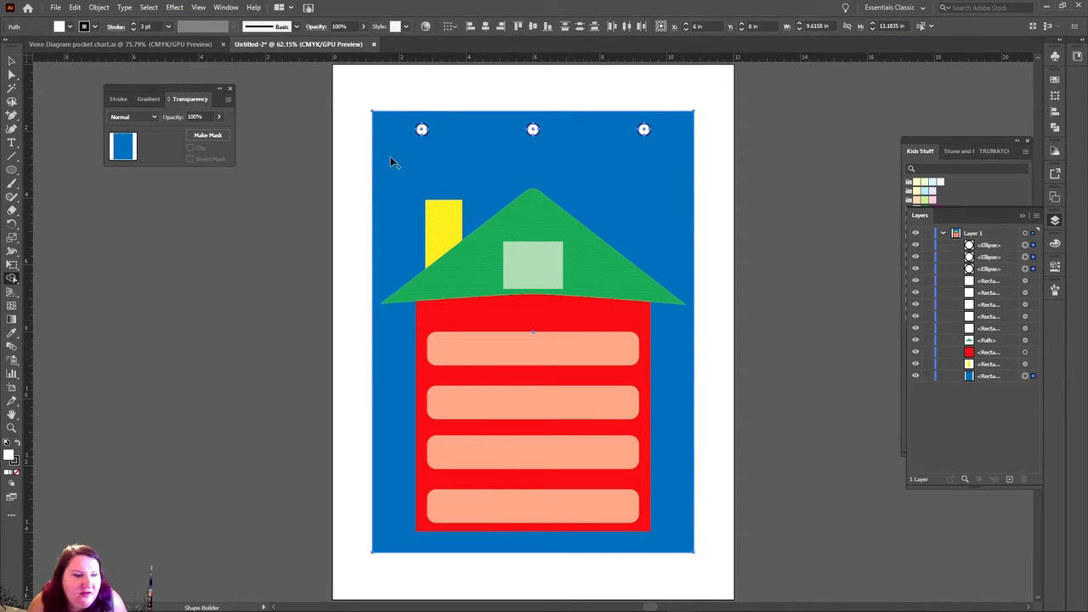
key("ctrl+a")
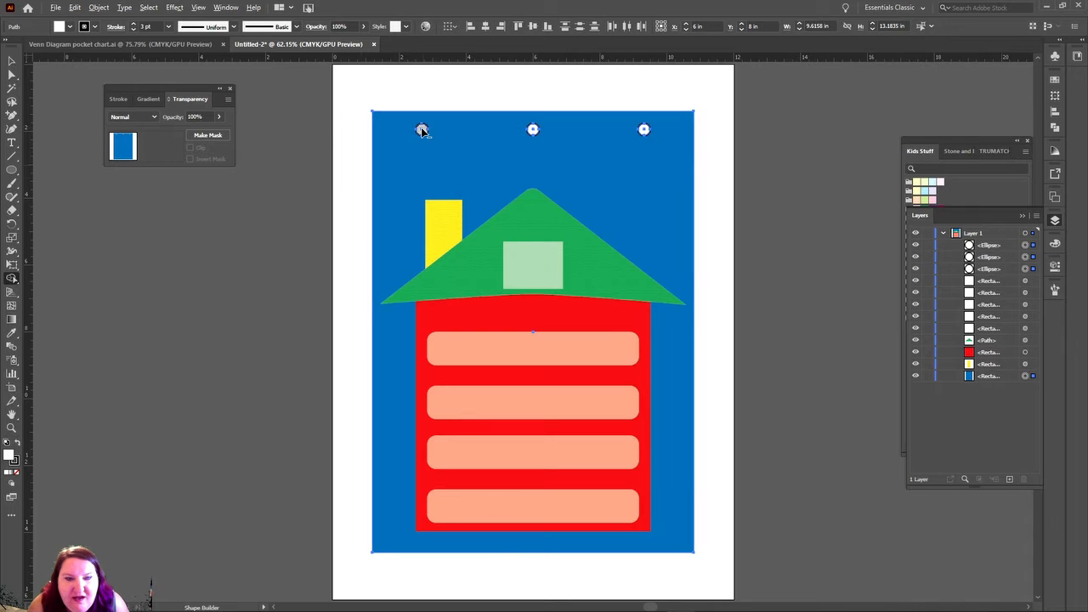
left_click(533, 130, "alt")
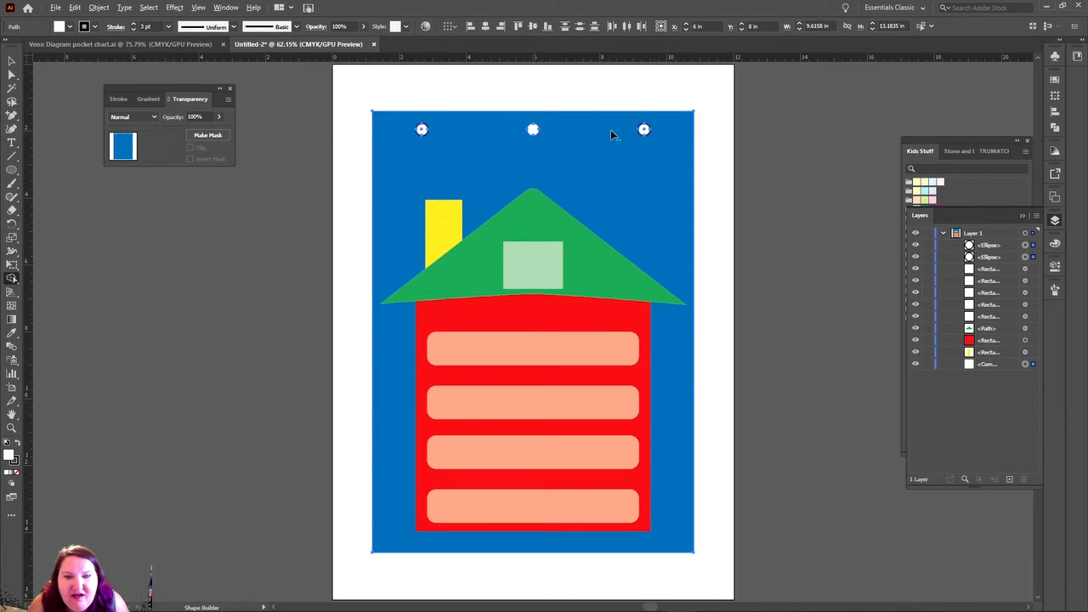
left_click(643, 130, "alt")
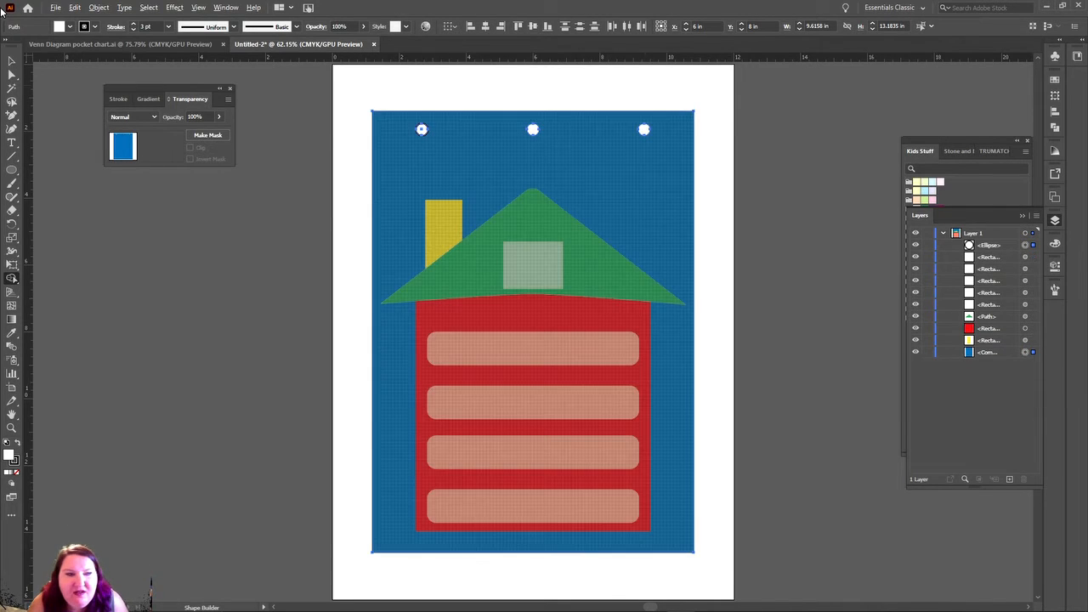
left_click(12, 61)
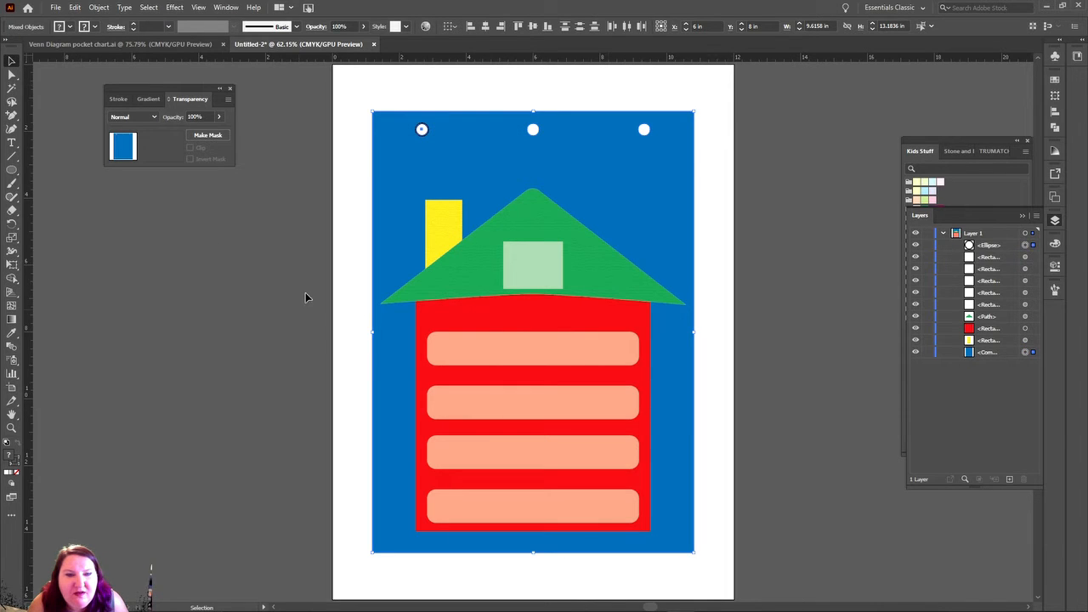
left_click(309, 258)
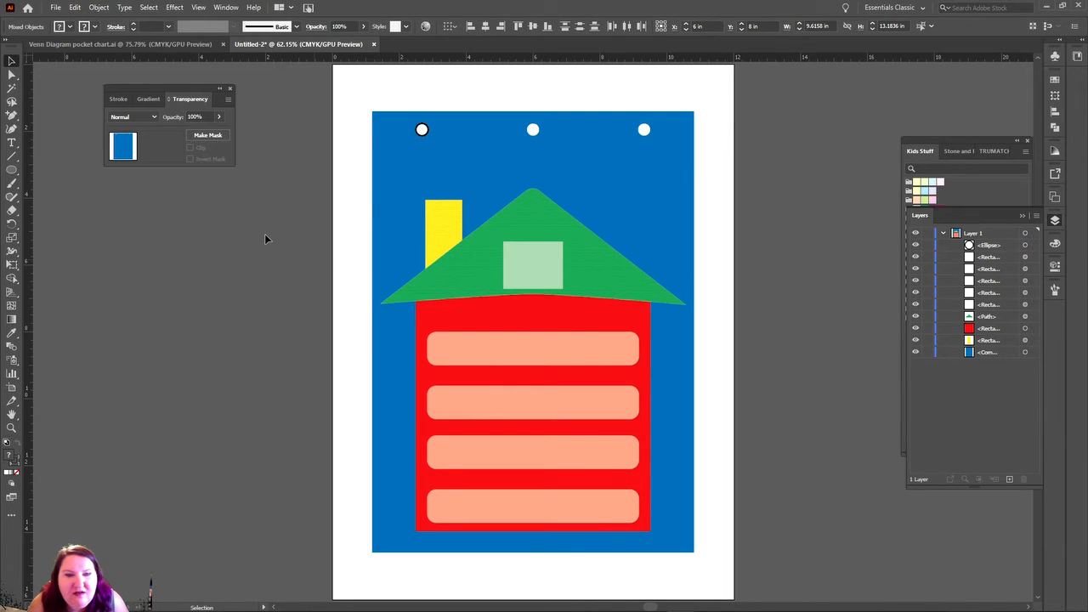
- Duplicate the outlined left circle in place, directly on top of the original
left_click(557, 139)
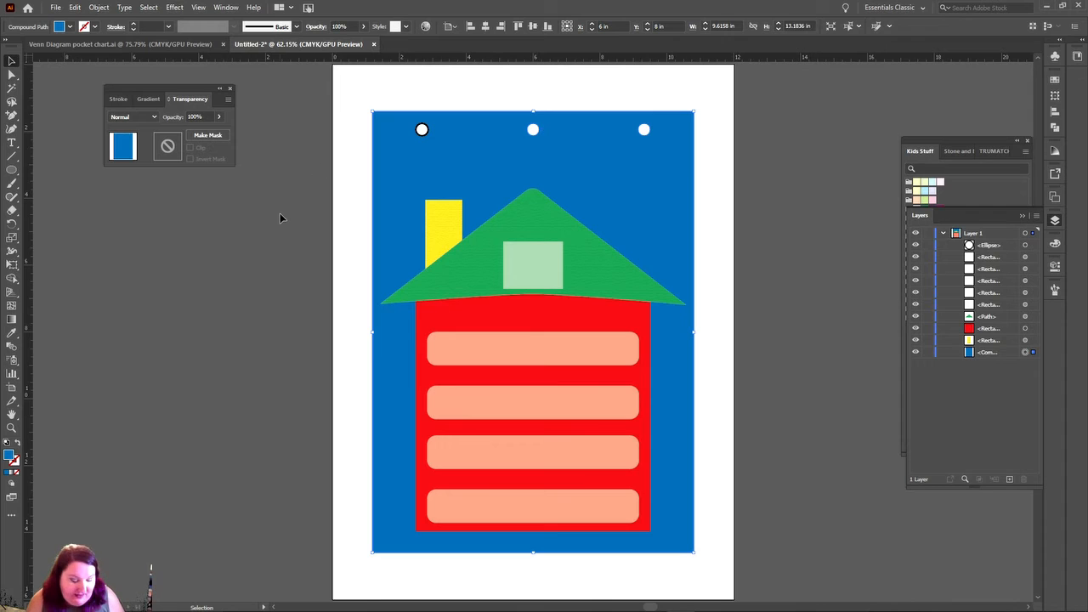
left_click(422, 129)
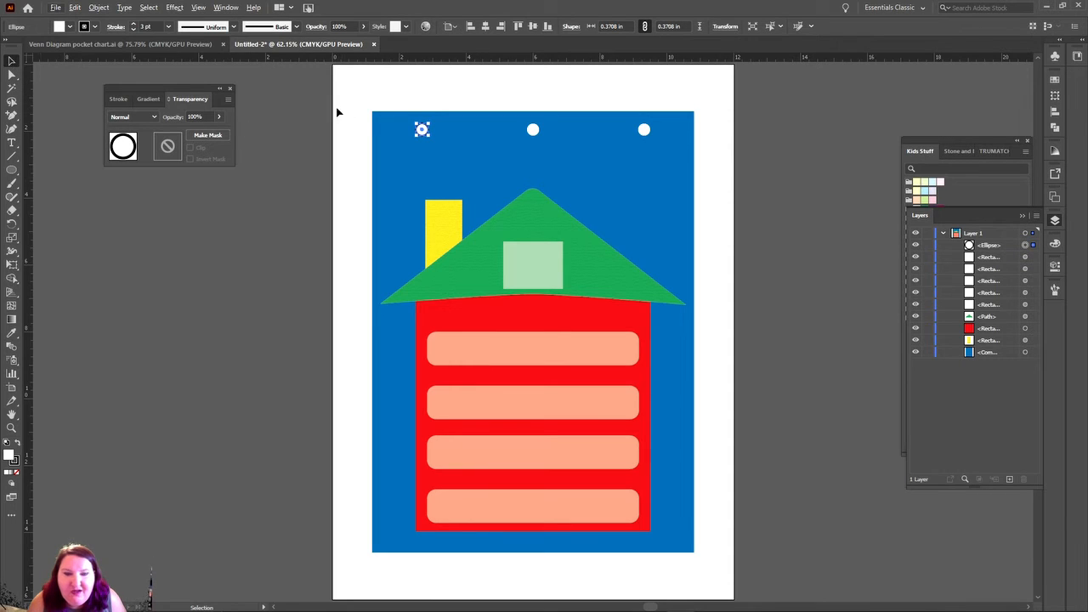
left_click(423, 131, "alt")
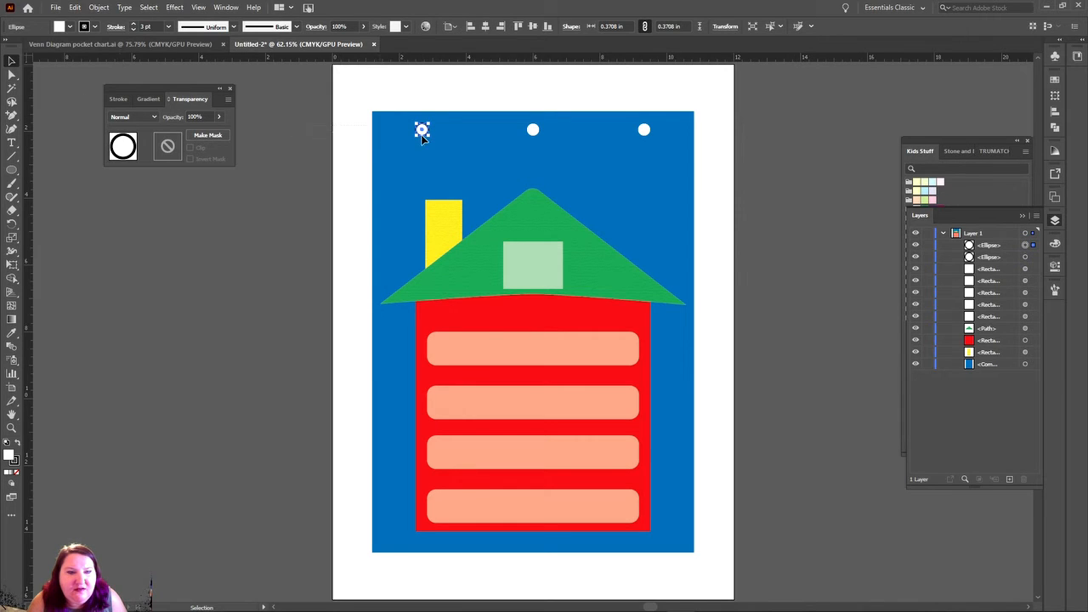
left_click(442, 139, "shift")
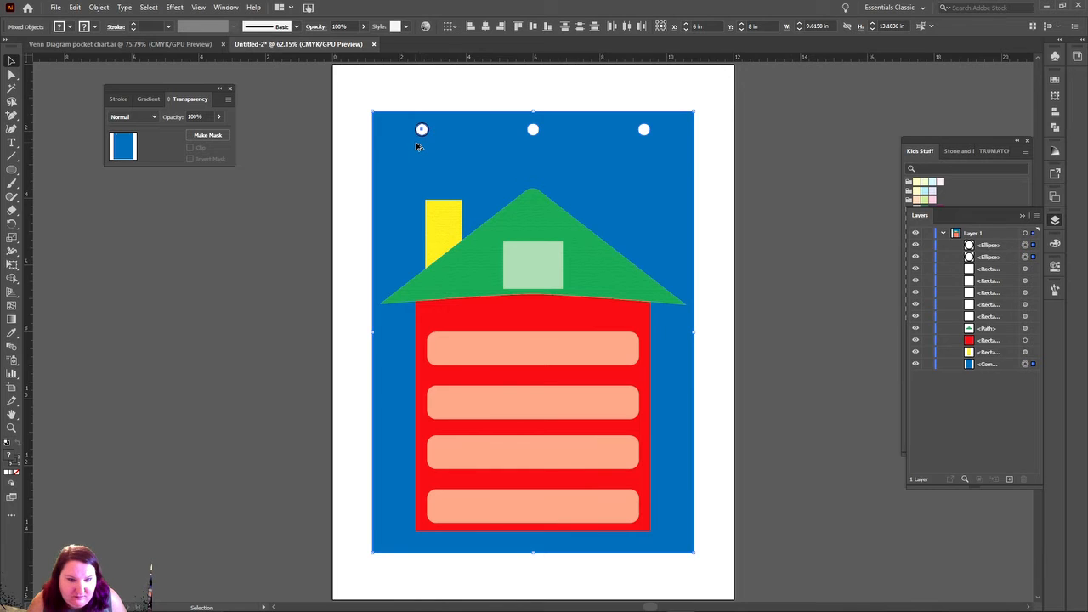
left_click(422, 132)
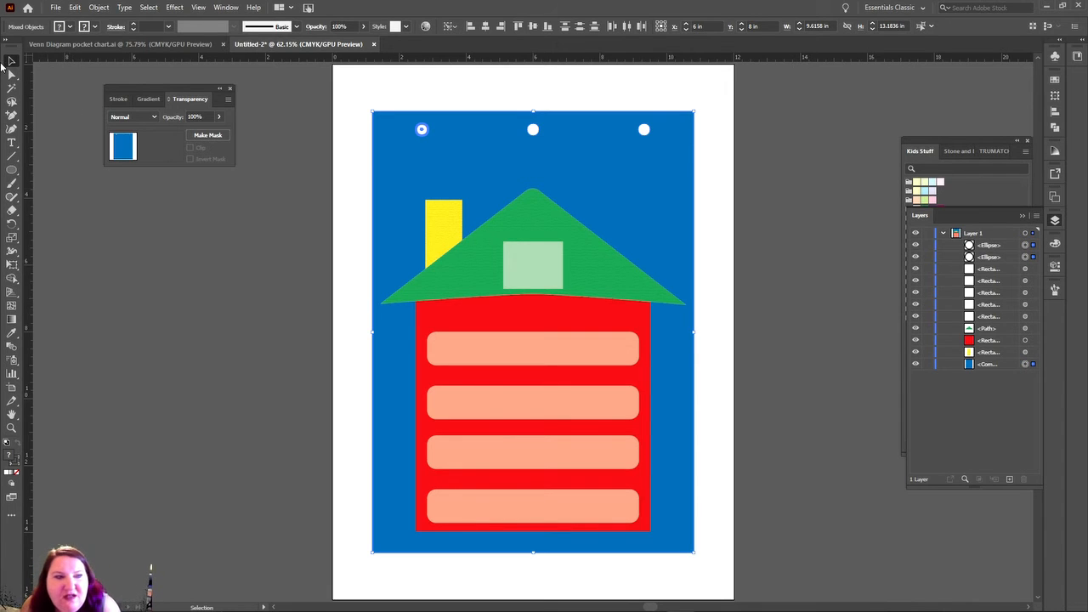
left_click(246, 249)
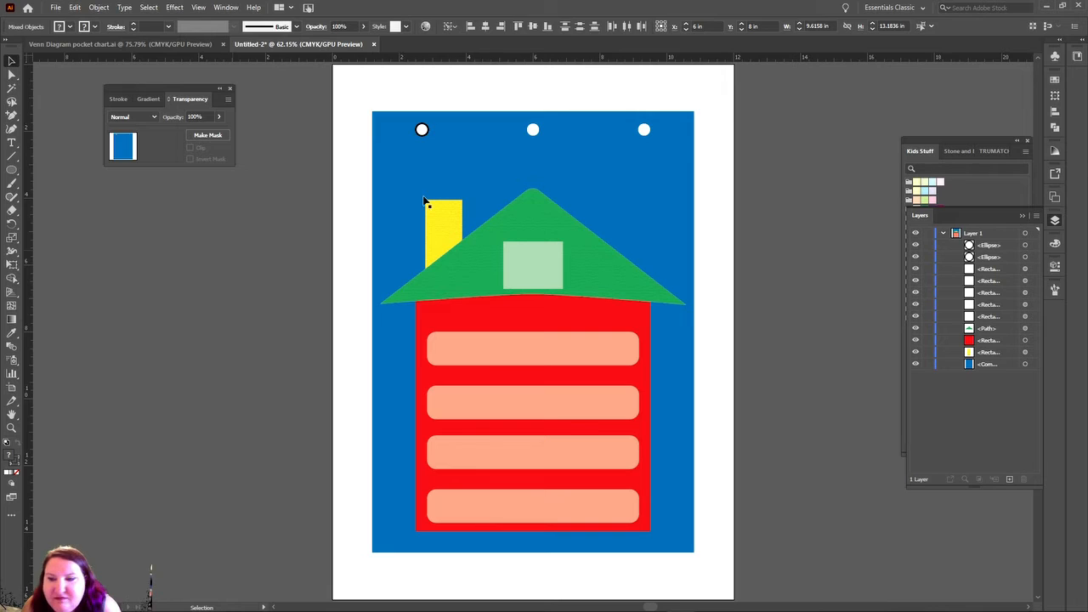
- Move the lower of the two stacked left circles off the artboard, beside the blue background
left_click(1025, 245)
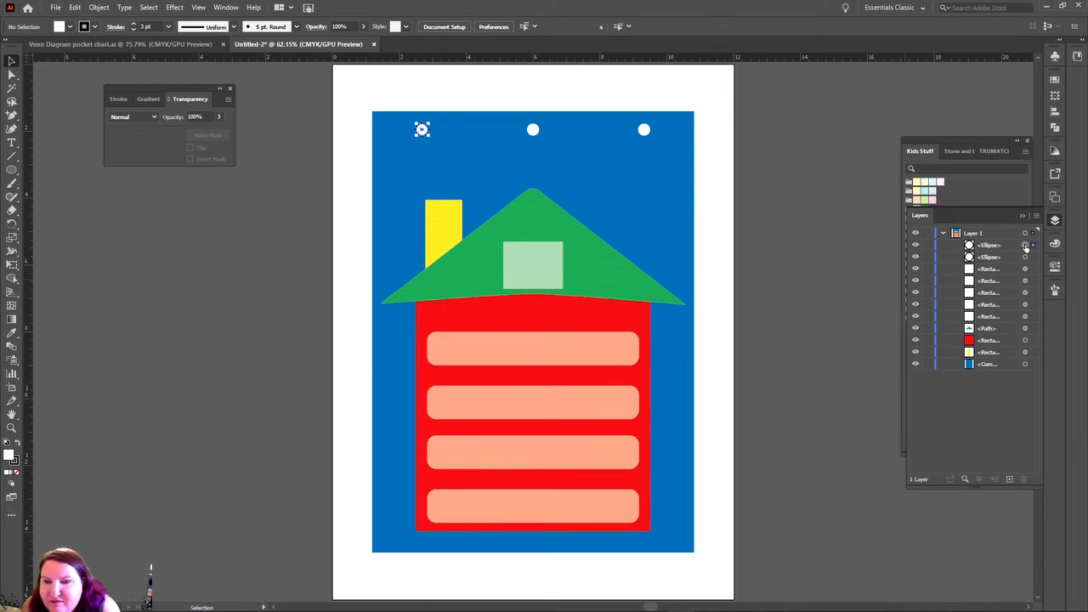
left_click(1026, 258)
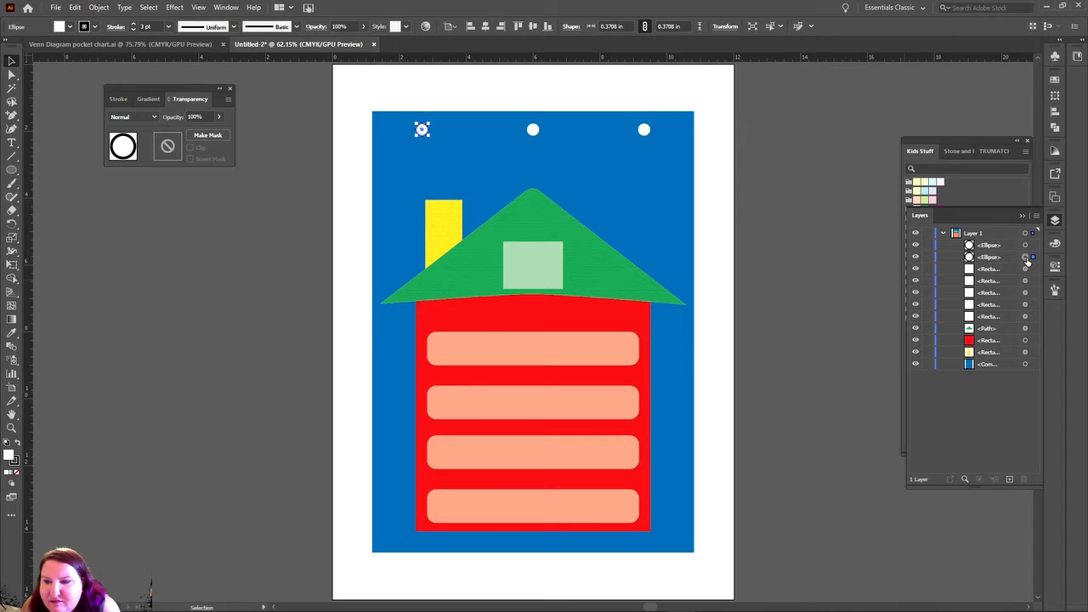
left_click_drag(422, 130, 261, 246)
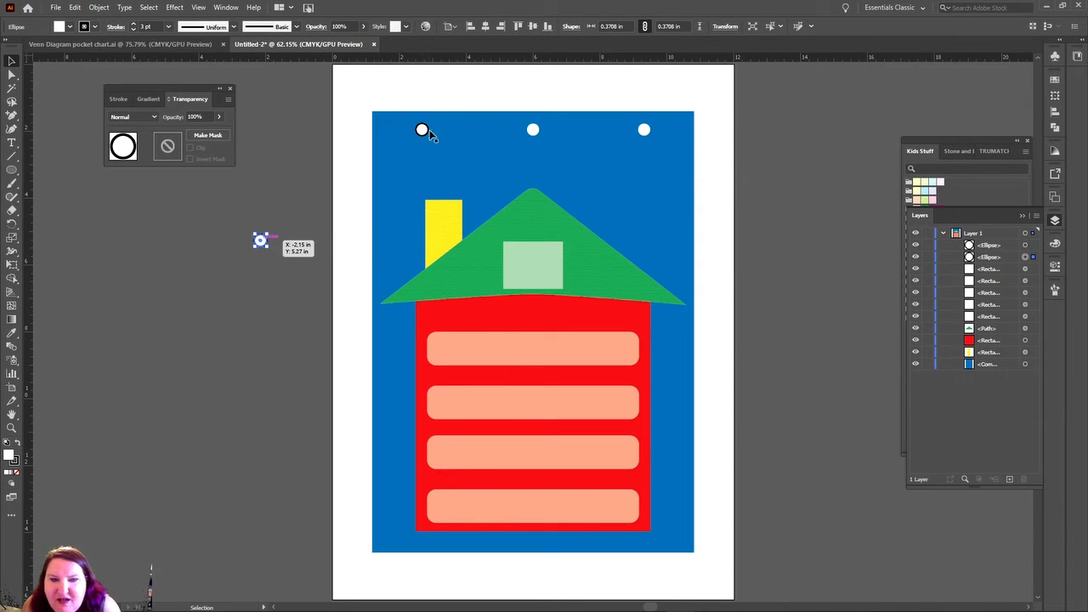
- Subtract the remaining left circle from the blue background with the Shape Builder tool
left_click(423, 132)
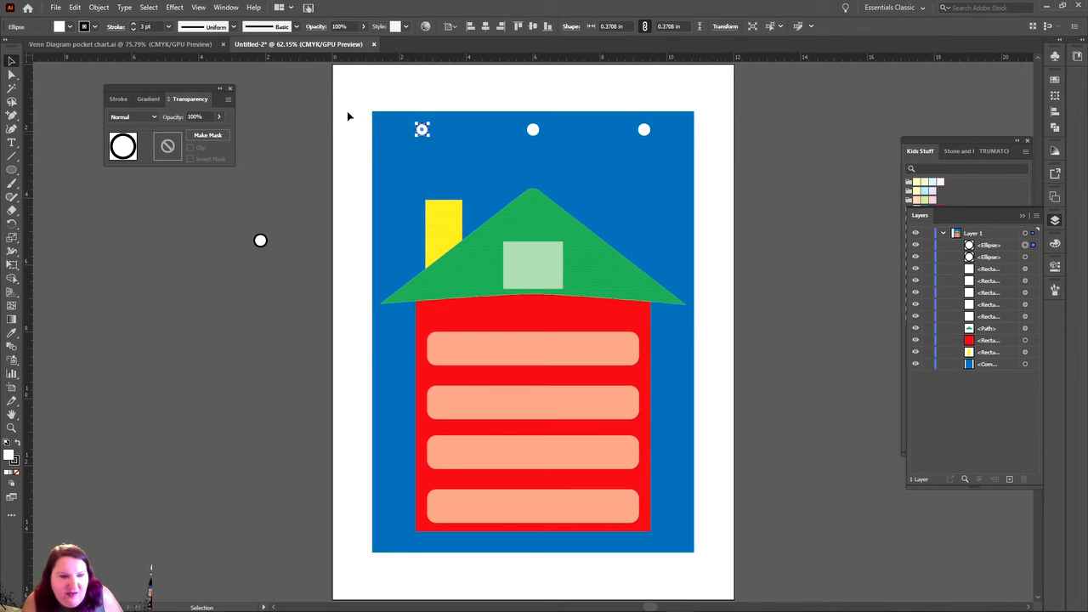
left_click(454, 139, "shift")
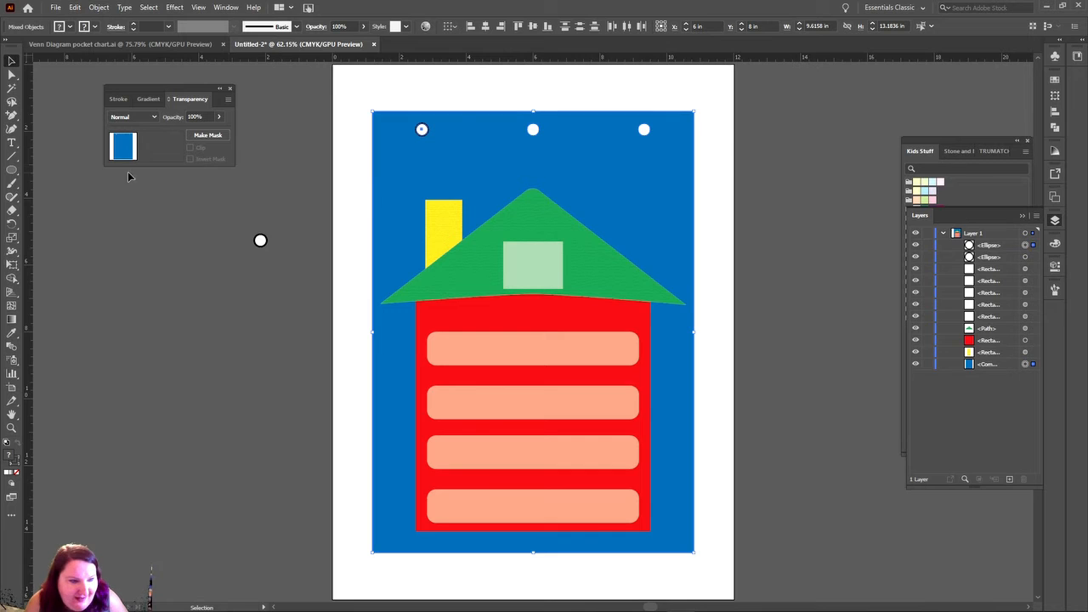
key("shift+m")
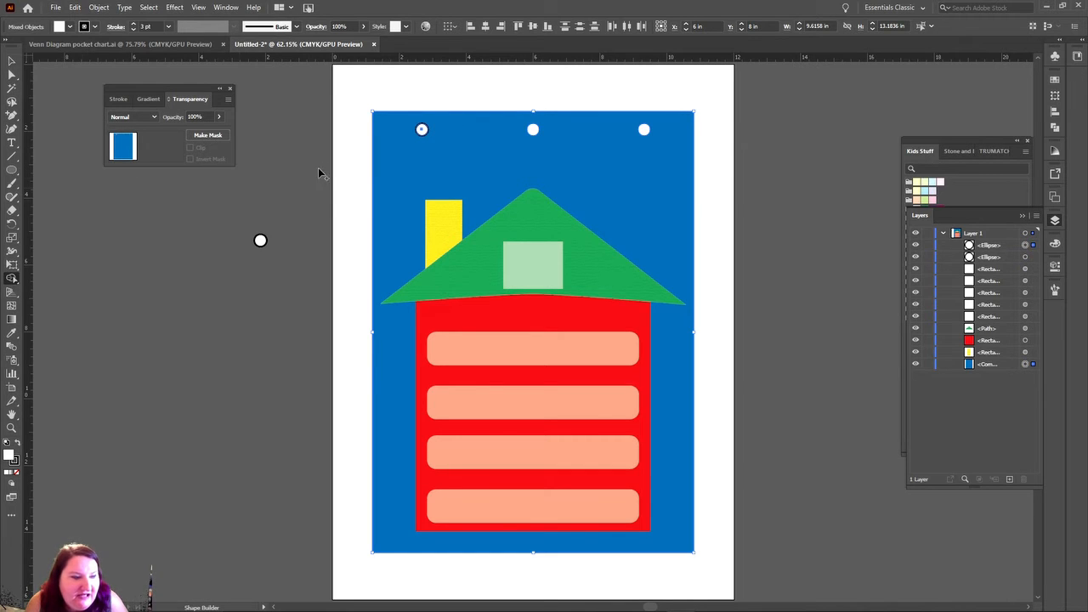
left_click(422, 129, "alt")
- Delete the spare outlined circle lying off the artboard
left_click(12, 61)
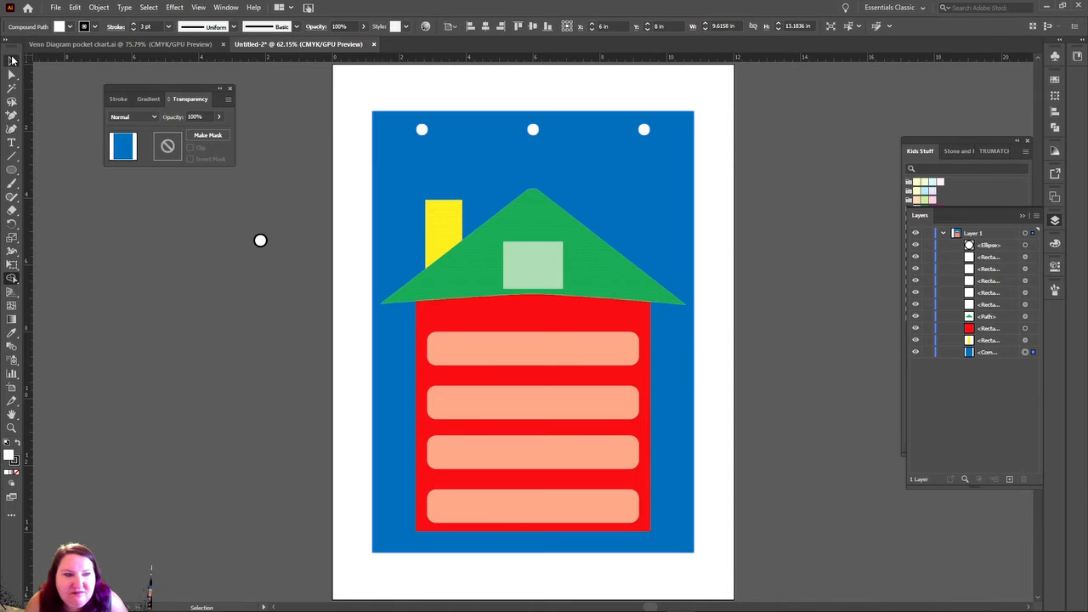
left_click_drag(263, 247, 281, 260)
key("Delete")
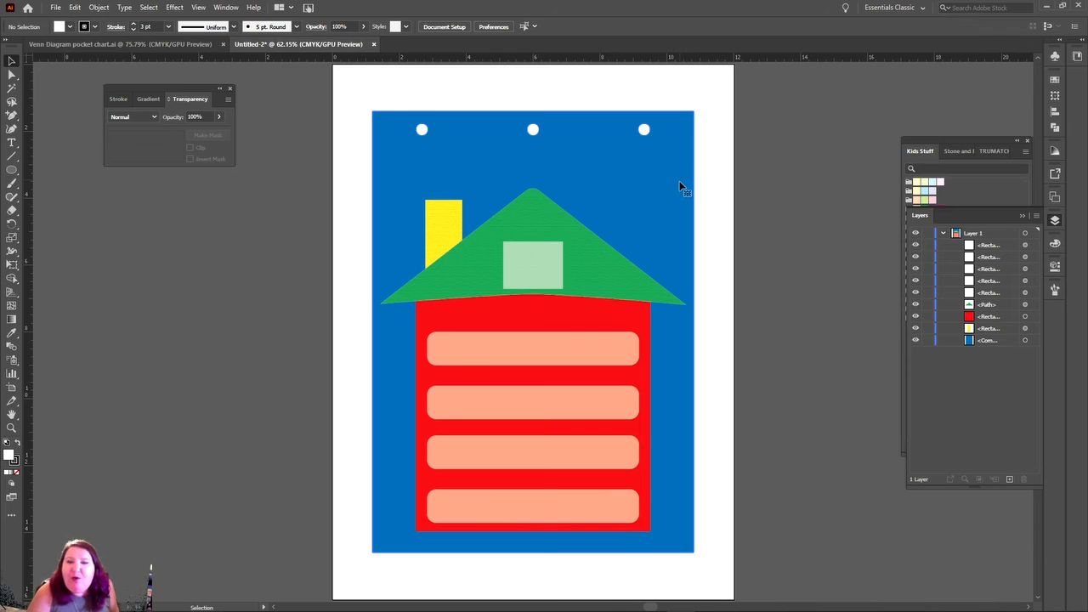
- Give the blue background a dark blue stroke in colour 0022B5
left_click(662, 171)
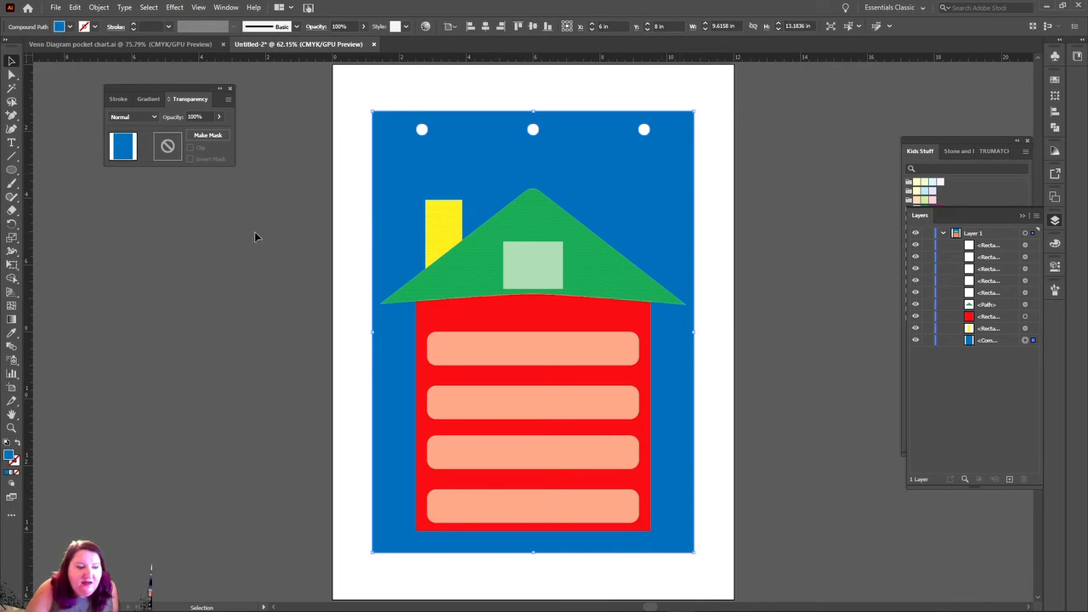
left_click(15, 467)
left_click(9, 455)
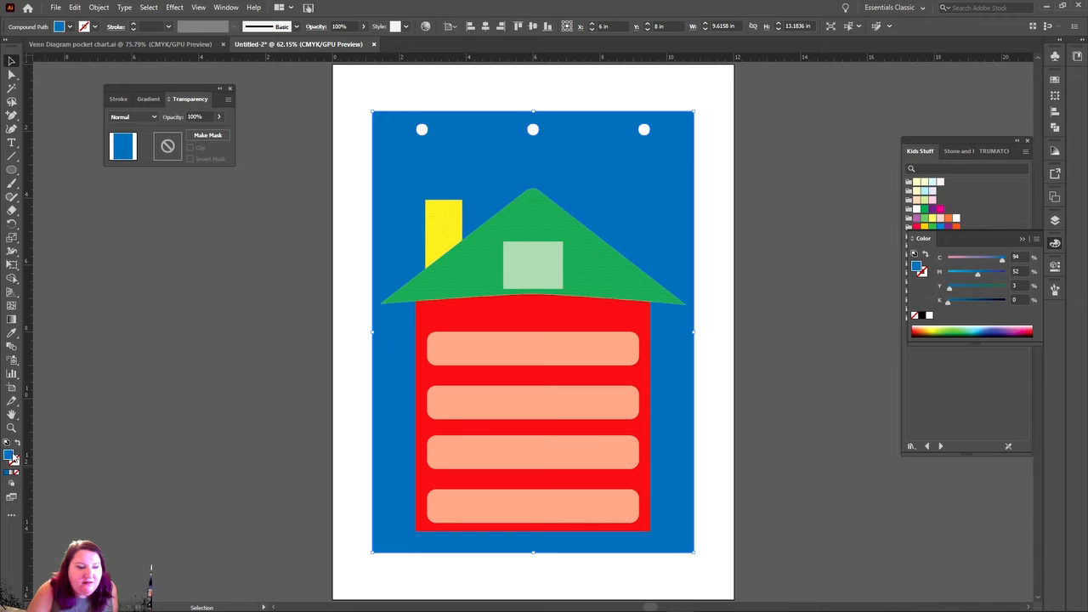
left_click(16, 462)
left_click(8, 473)
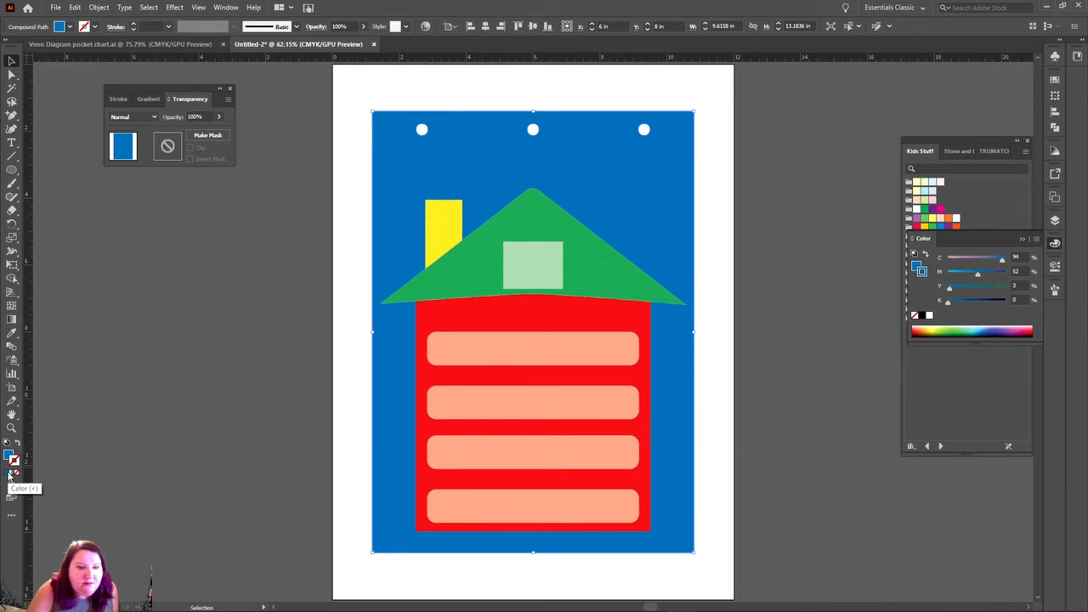
double_click(15, 466)
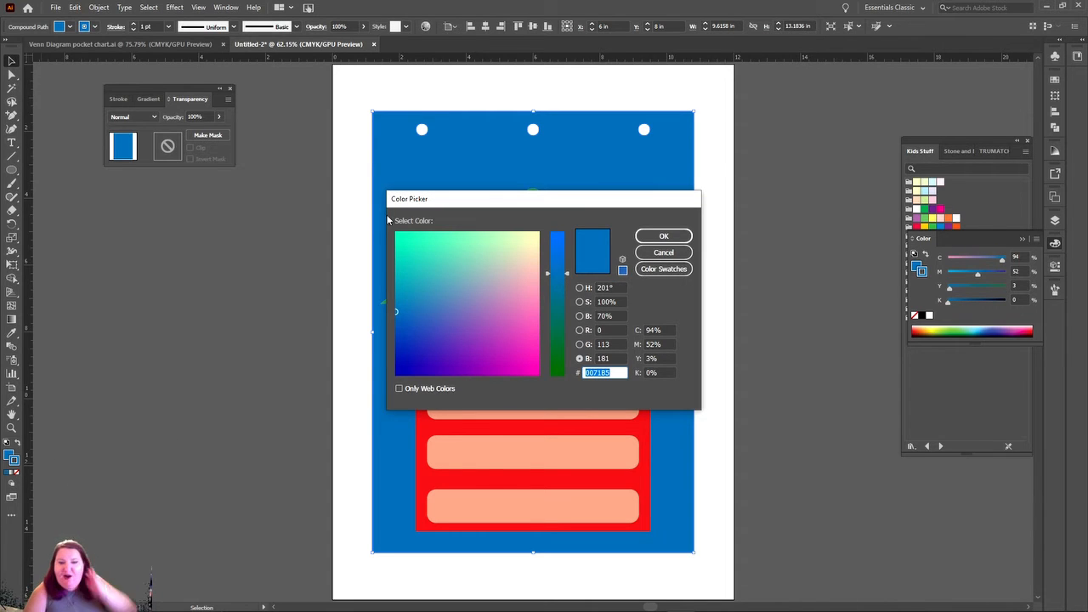
left_click_drag(399, 311, 396, 356)
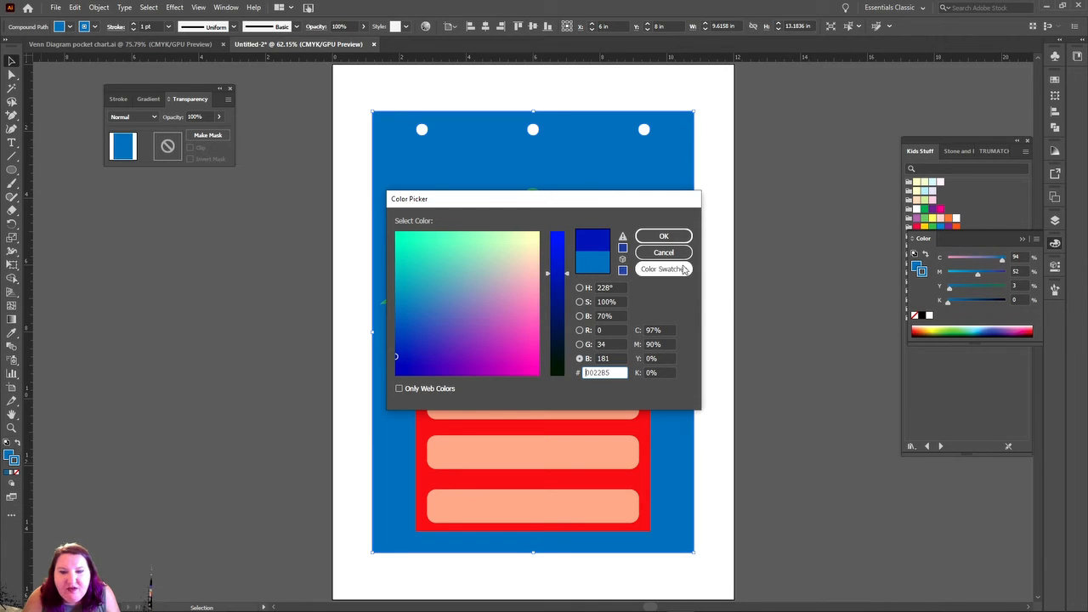
left_click(663, 235)
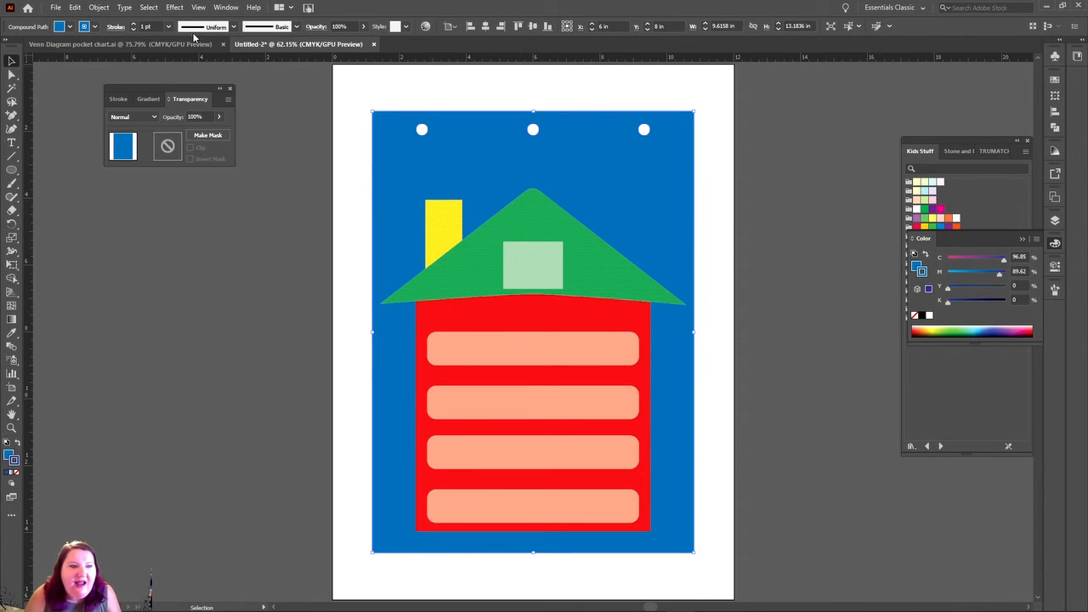
- Set the blue background's stroke weight to 7 pt and deselect it
left_click(134, 24)
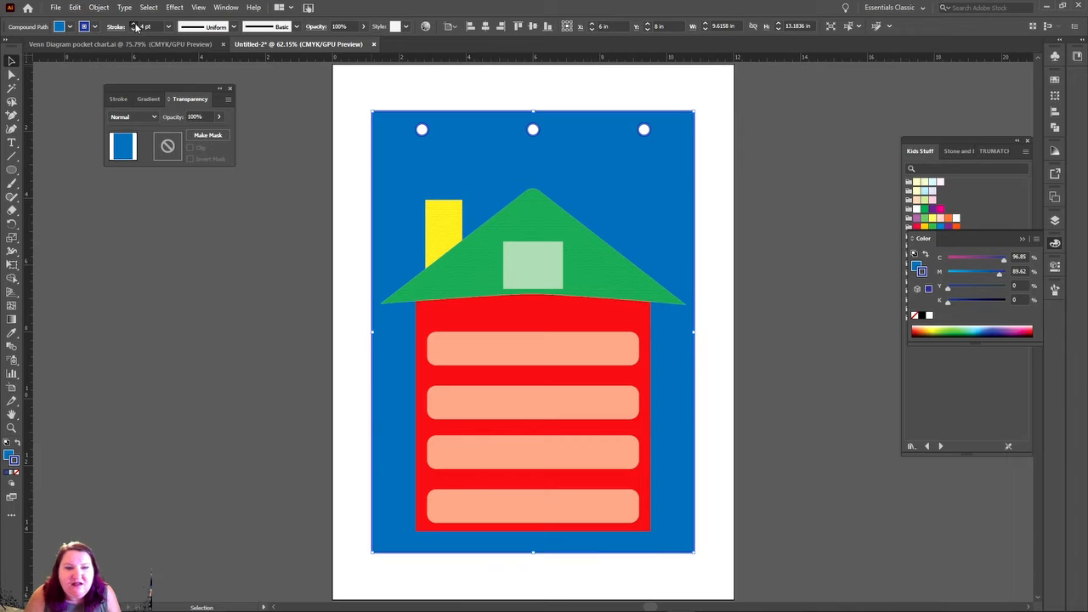
left_click(134, 24)
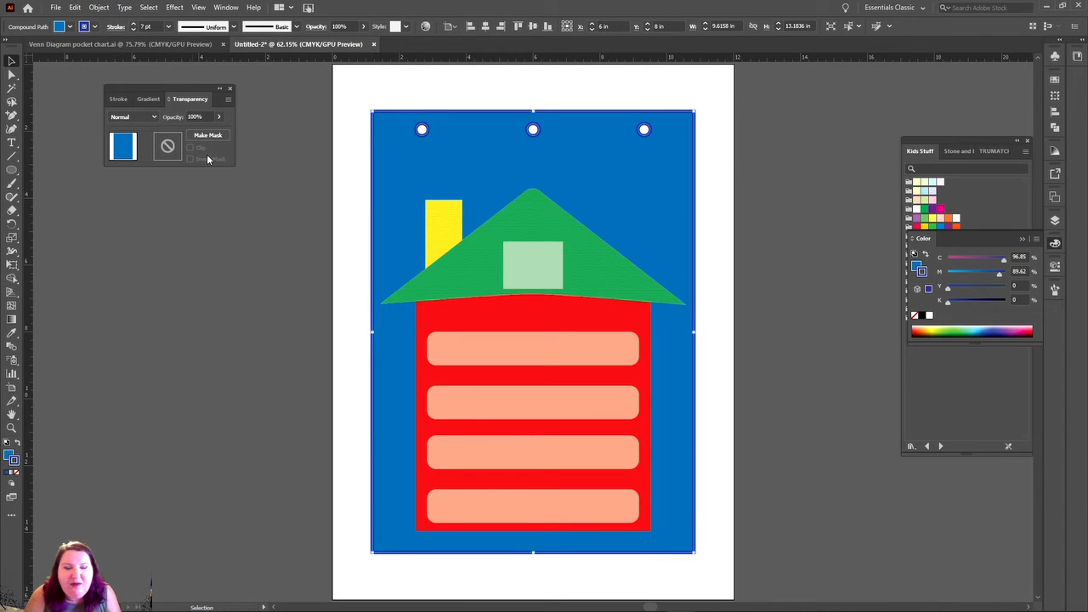
left_click(237, 223)
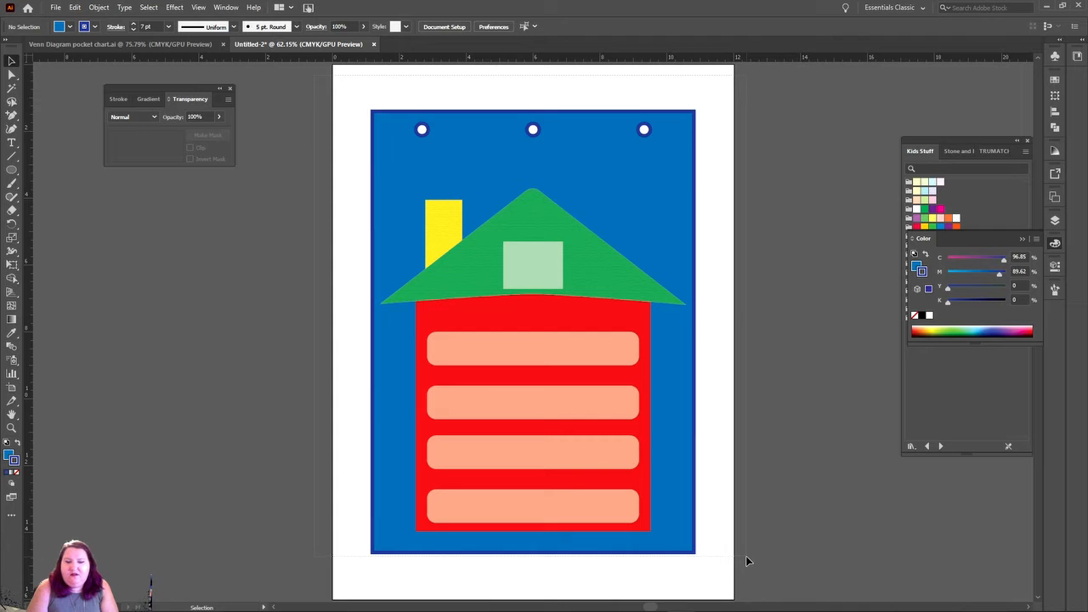
- Group all the artwork, move it 1 in straight down on the artboard, and deselect it
key("ctrl+a")
key("ctrl+g")
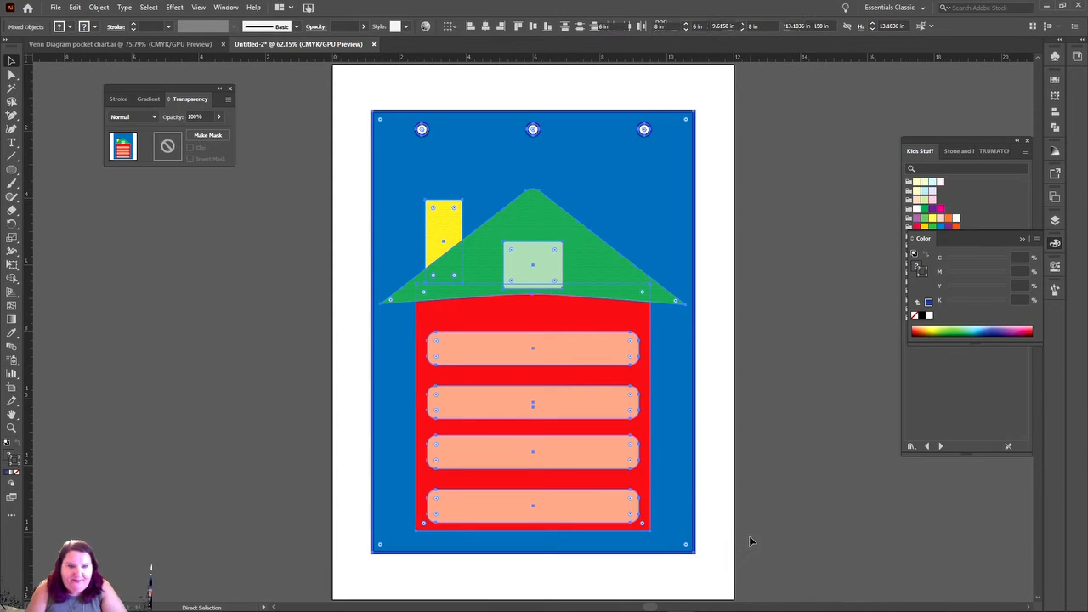
left_click(772, 431)
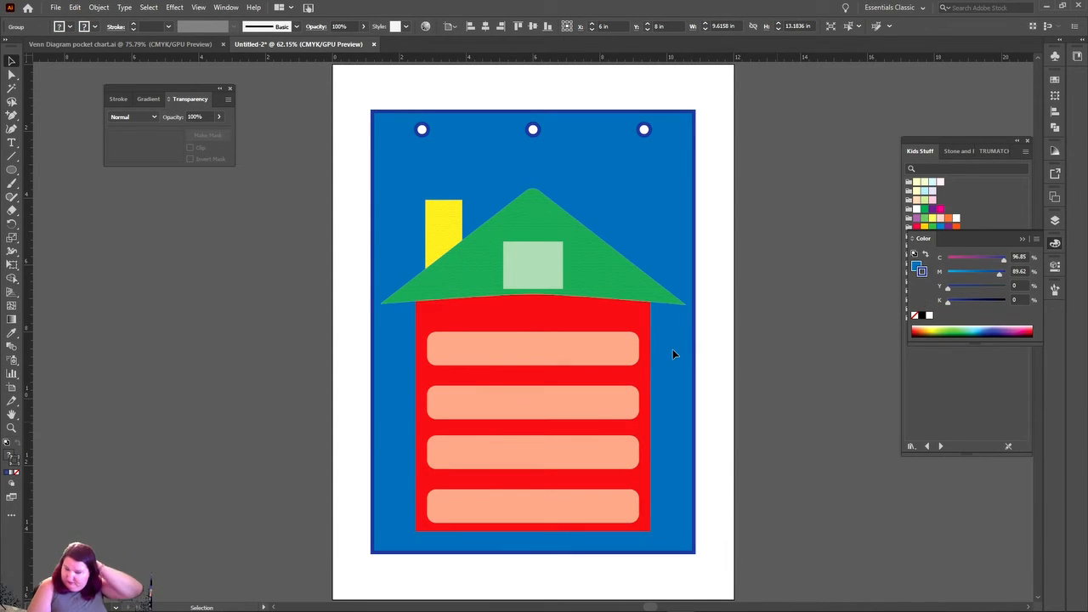
left_click_drag(624, 220, 627, 251)
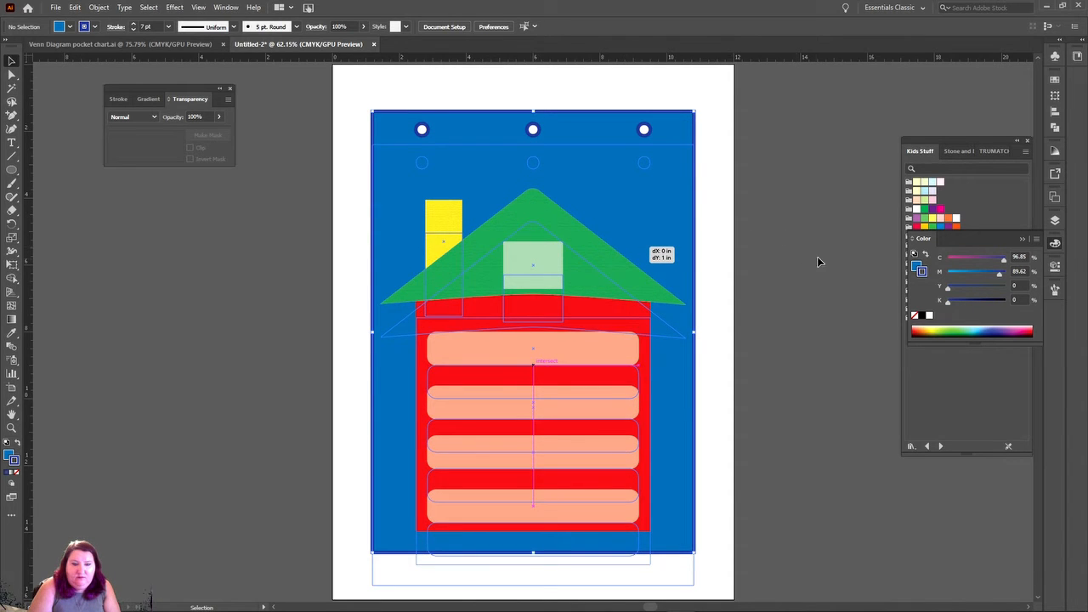
key("ctrl+shift+a")
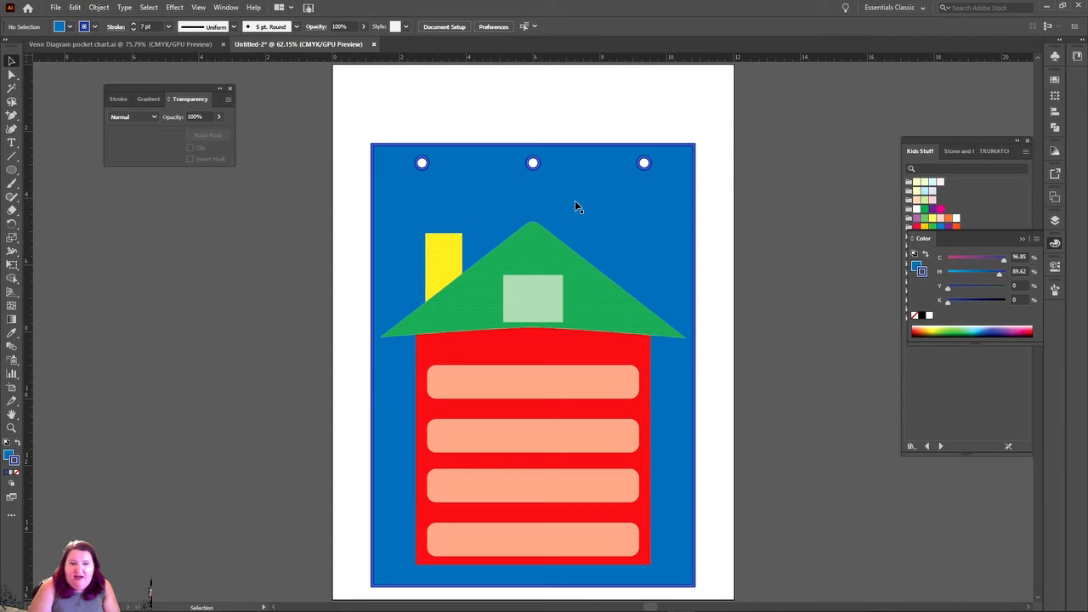
- Ungroup the house artwork and deselect everything
left_click(445, 182)
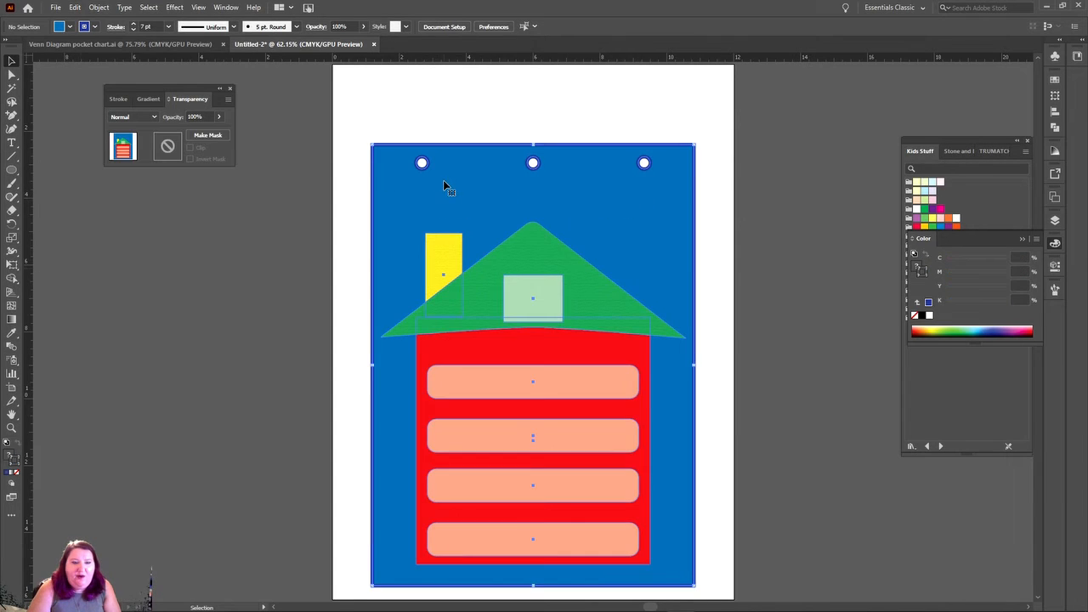
right_click(444, 180)
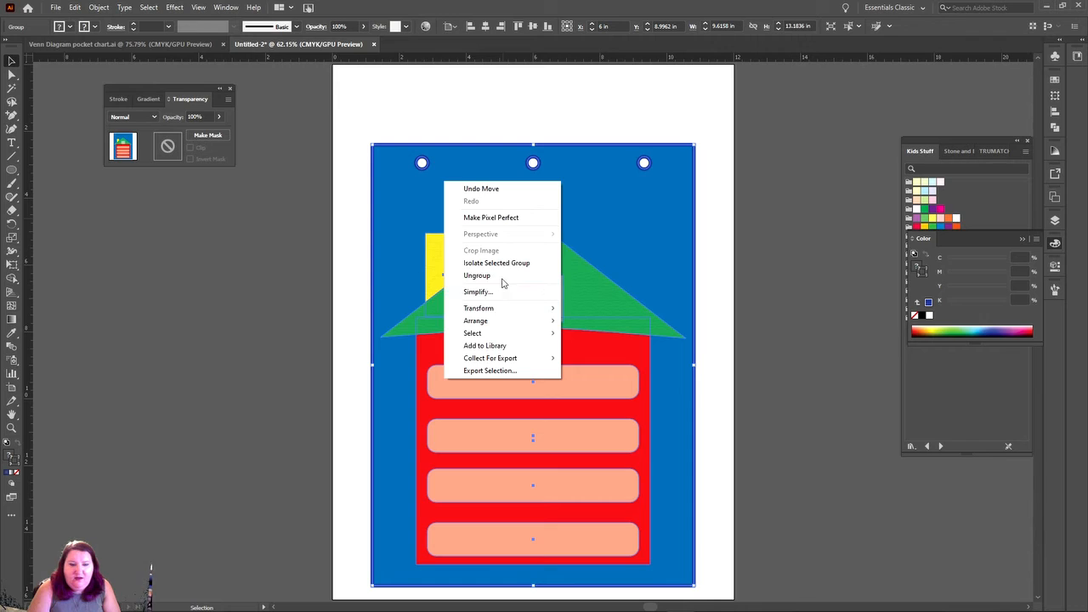
left_click(502, 279)
left_click(726, 238)
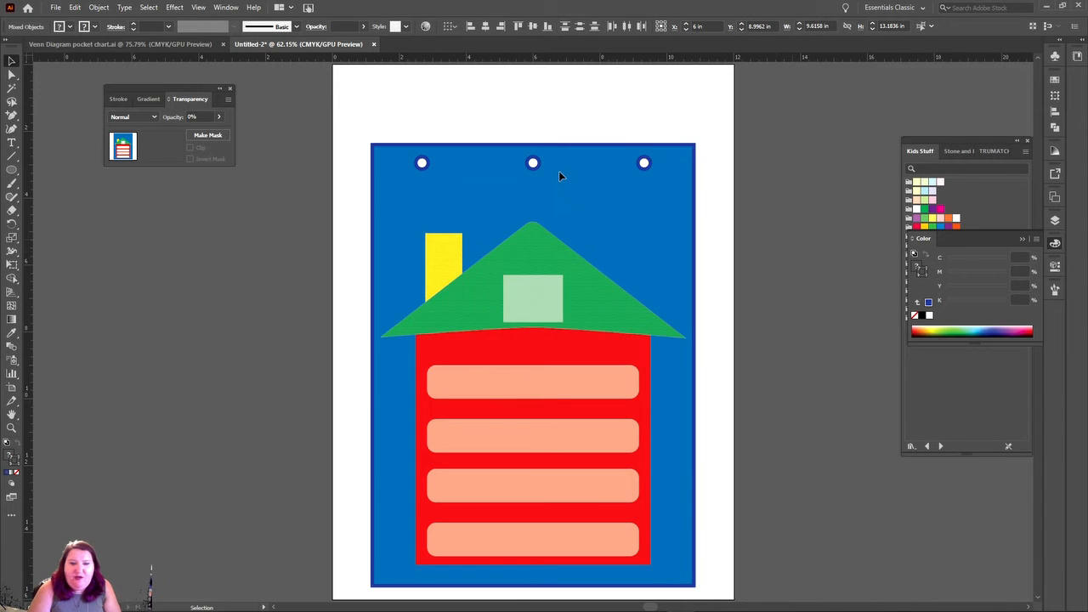
- Stretch the blue background upward from its top edge to a height of about 14.76 in, then deselect it
left_click(561, 171)
left_click(561, 167)
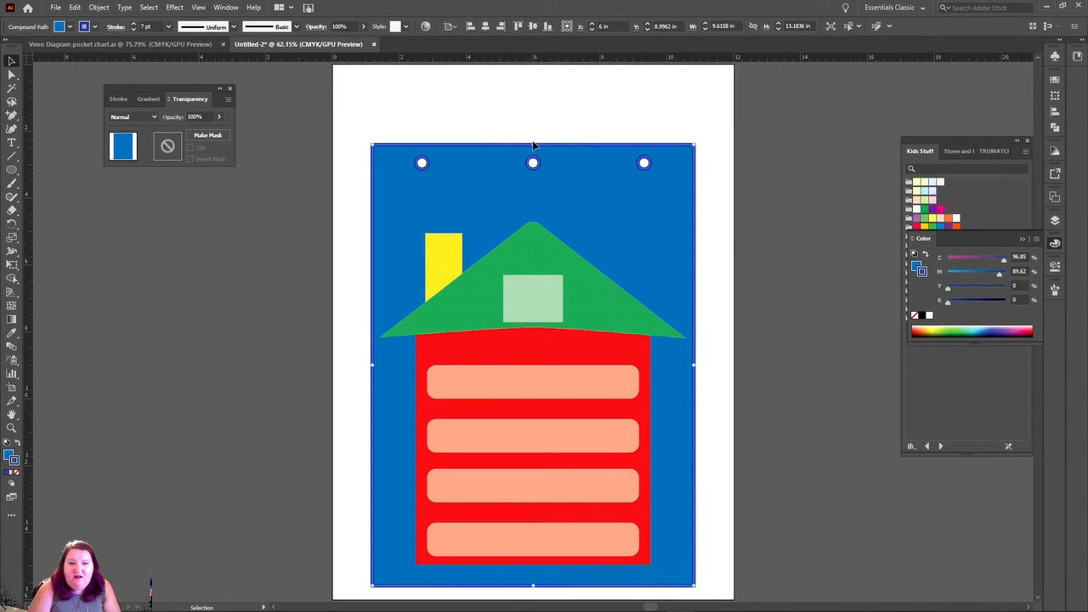
left_click_drag(534, 142, 532, 92)
left_click(824, 180)
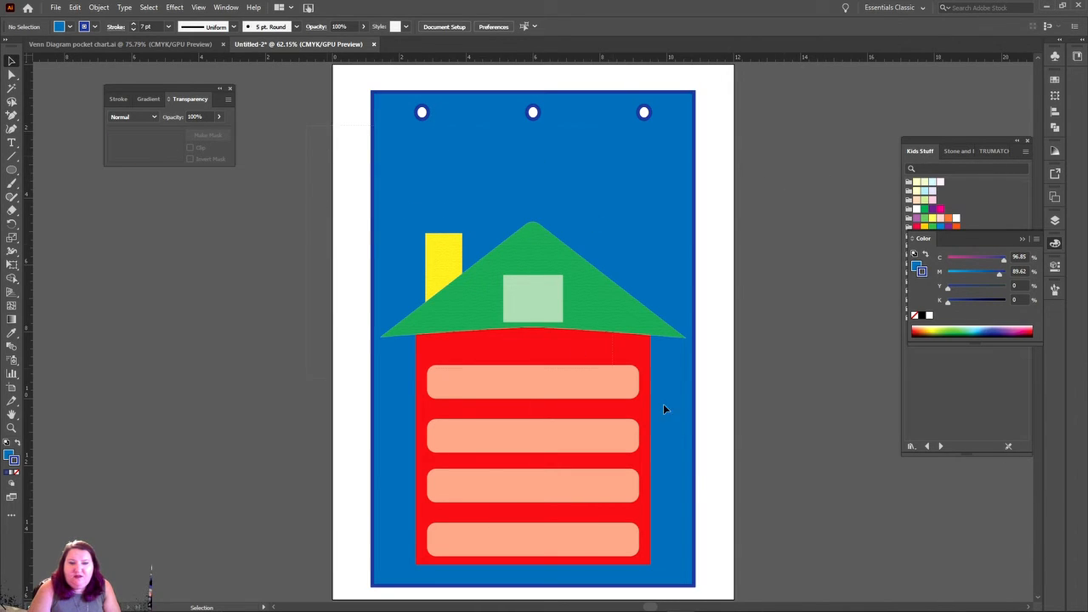
- Group all the artwork again, deselect it, and close the Character panel
key("a")
key("ctrl+a")
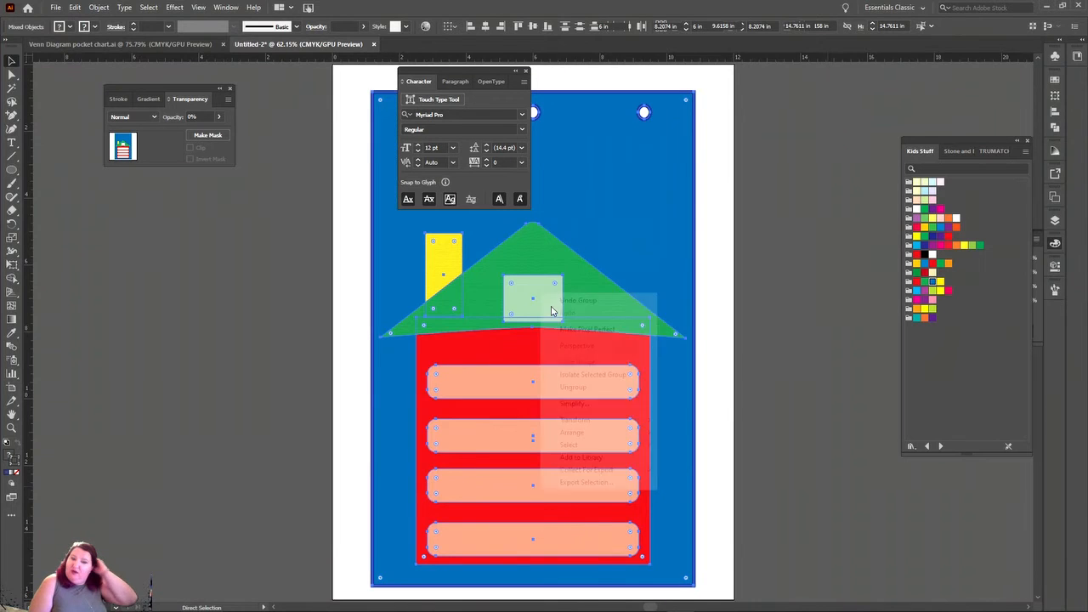
right_click(541, 295)
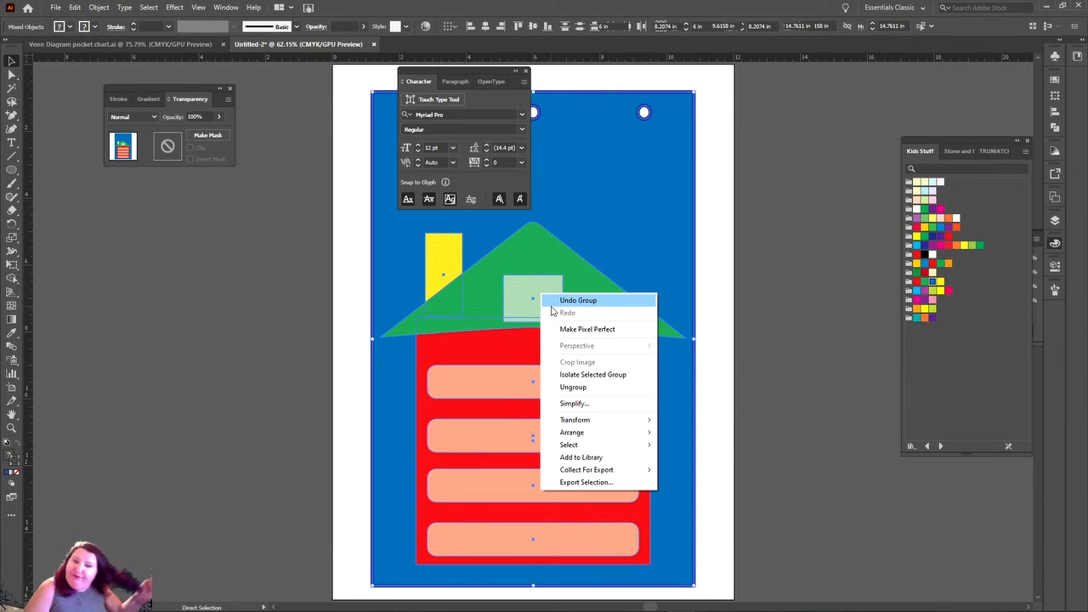
left_click(812, 297)
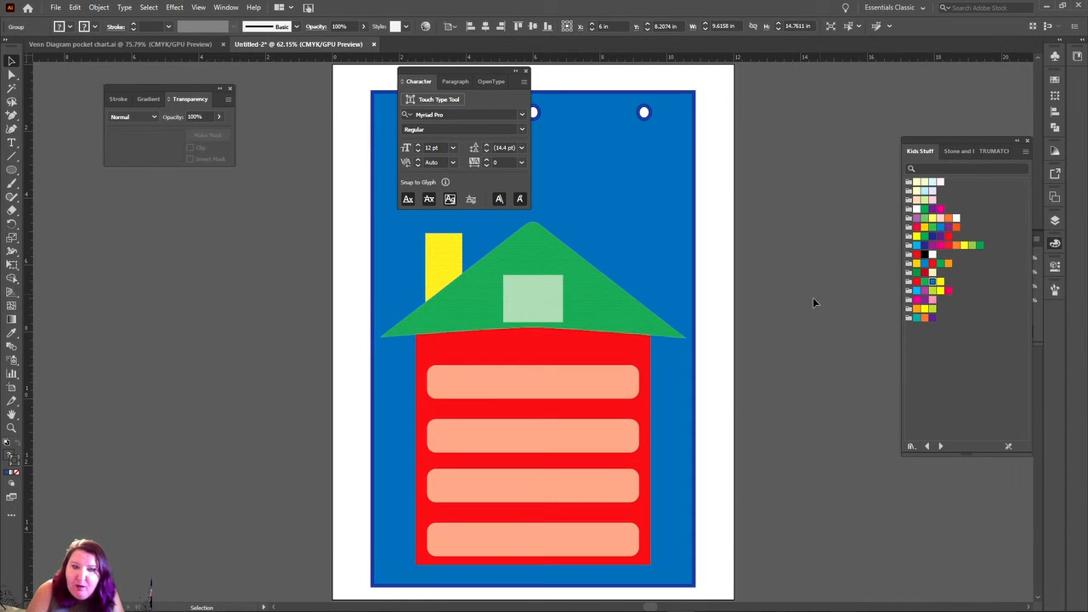
left_click(525, 70)
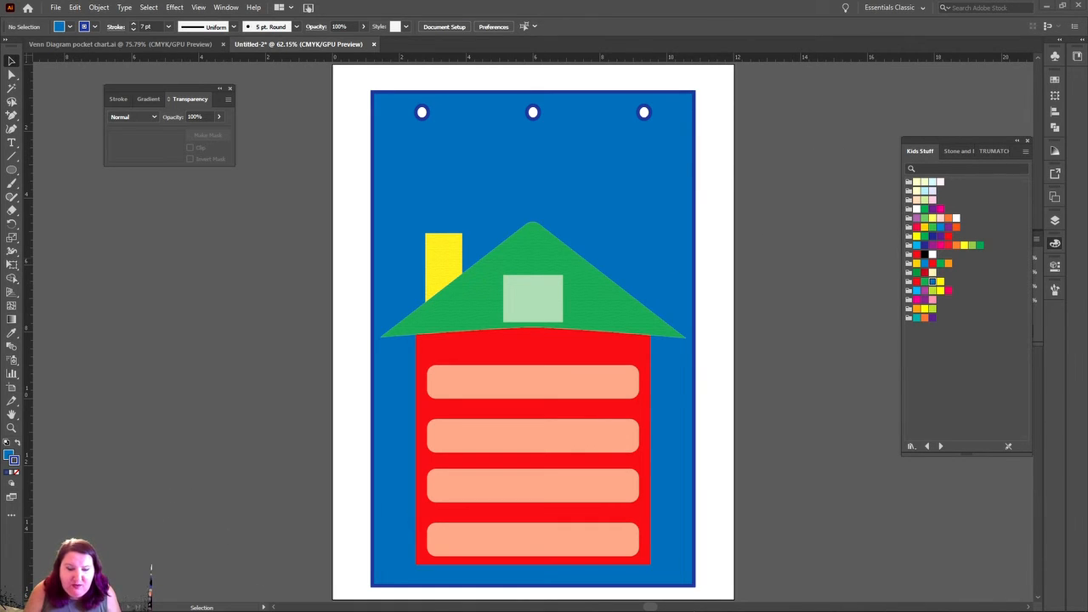
- Switch to Chrome to view the Google image results for "fact family pocket chart" as reference
key("super")
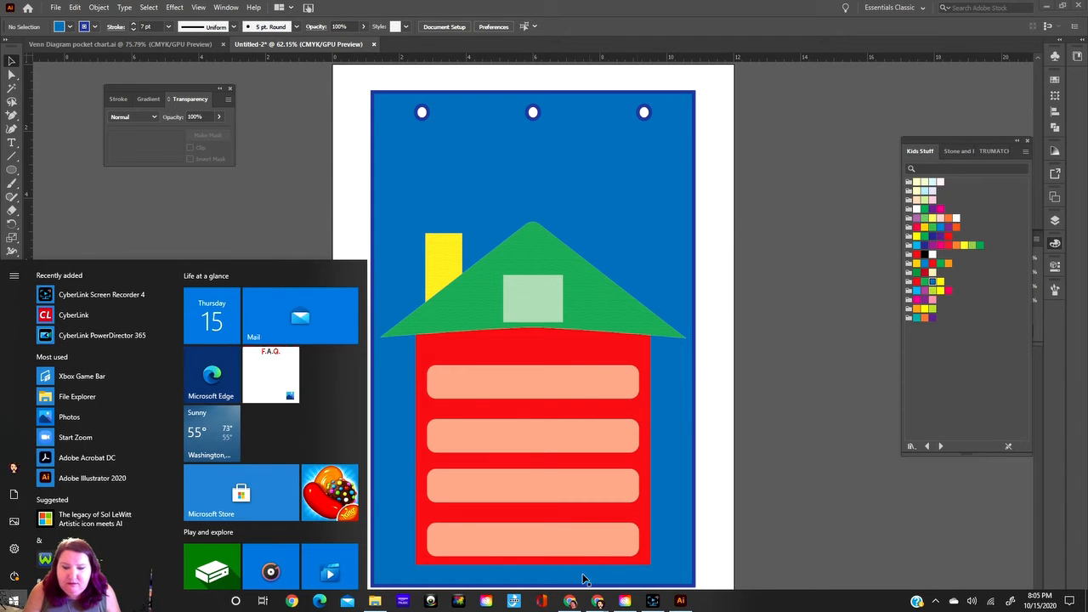
left_click(570, 600)
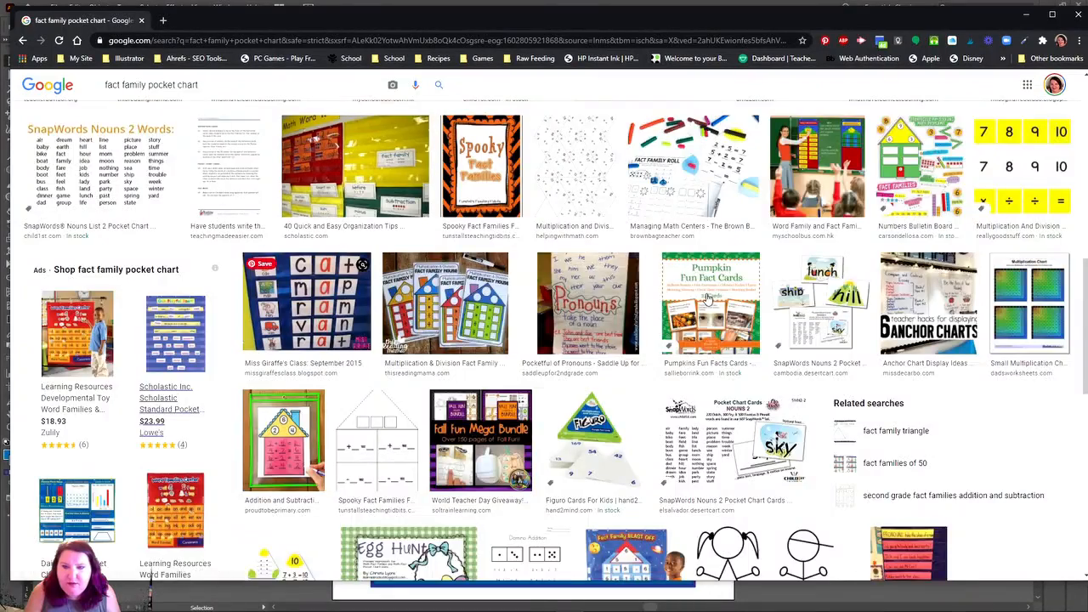
- Examine the fact family pocket chart images for house layouts and window sizes, then return to the Illustrator artwork
scroll(708, 299, "up", 3)
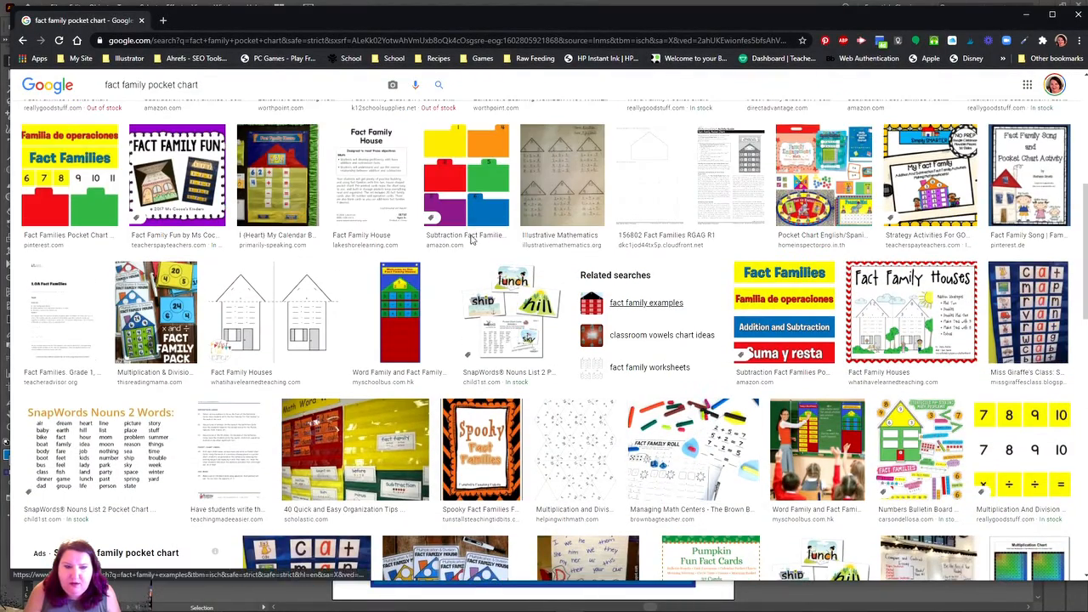
scroll(340, 221, "up", 1)
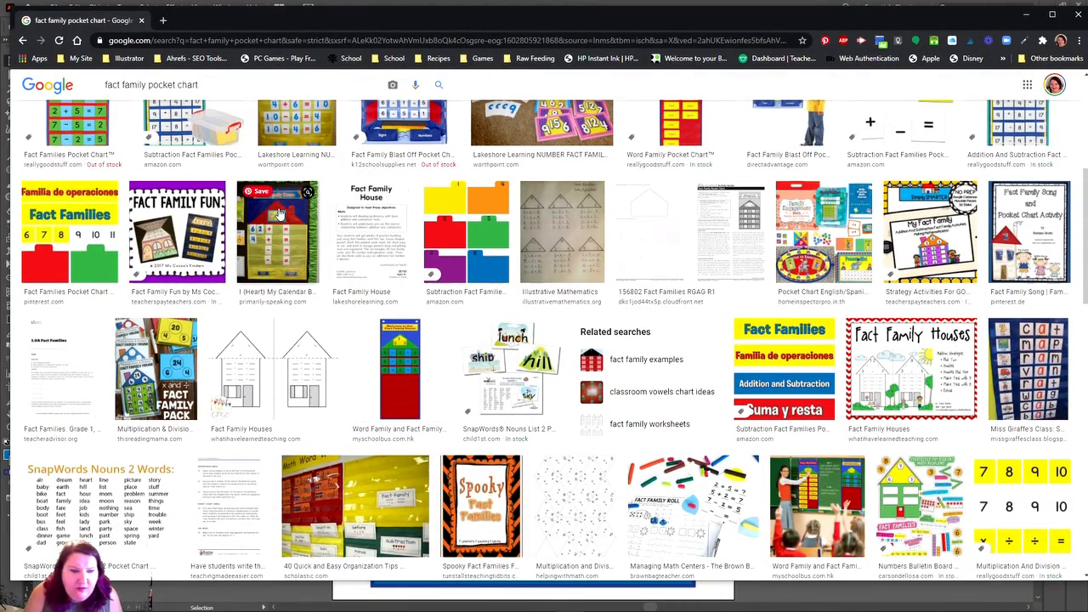
scroll(280, 217, "up", 2)
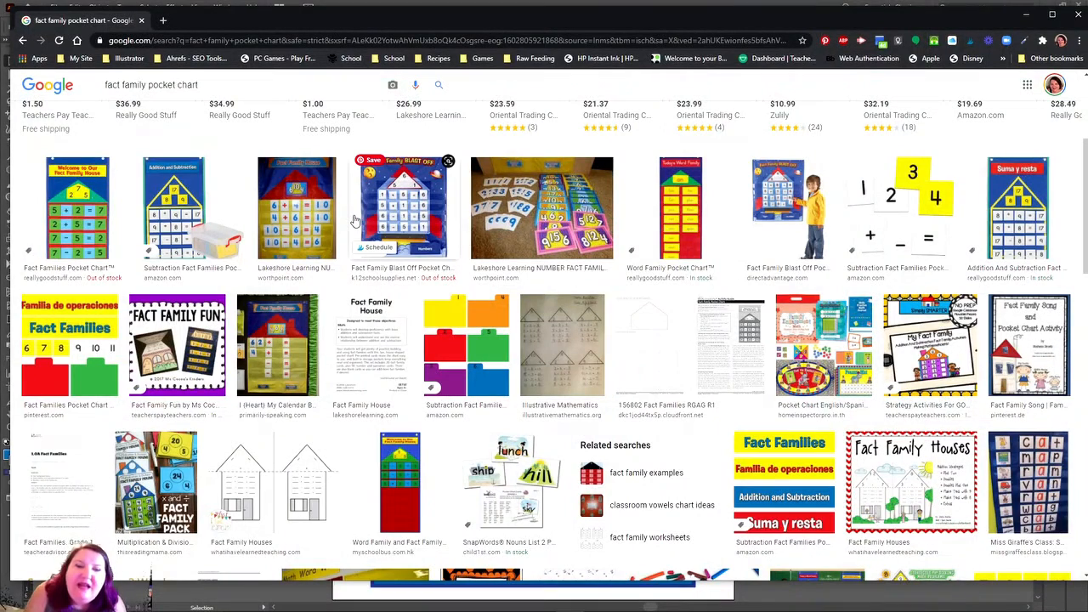
left_click(1026, 14)
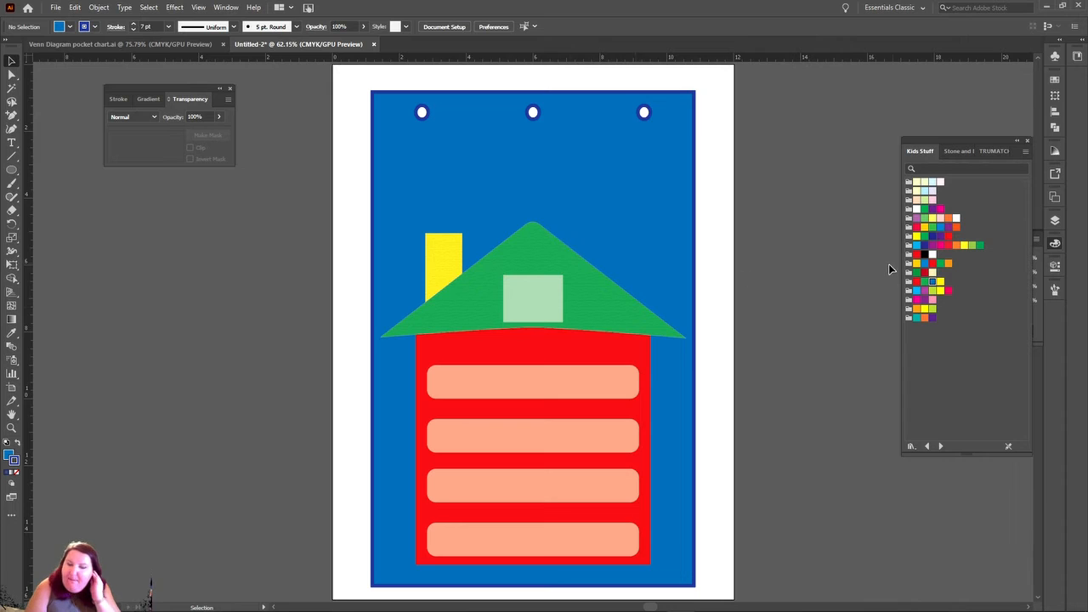
- Ungroup the pocket chart artwork and deselect everything
left_click(534, 295)
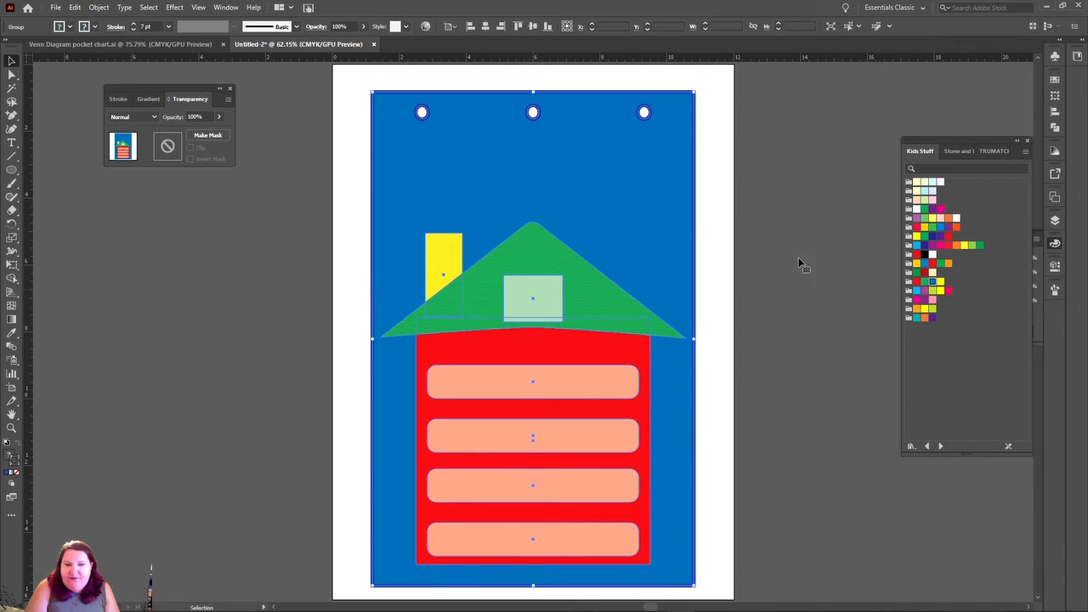
left_click(857, 294)
left_click(548, 297)
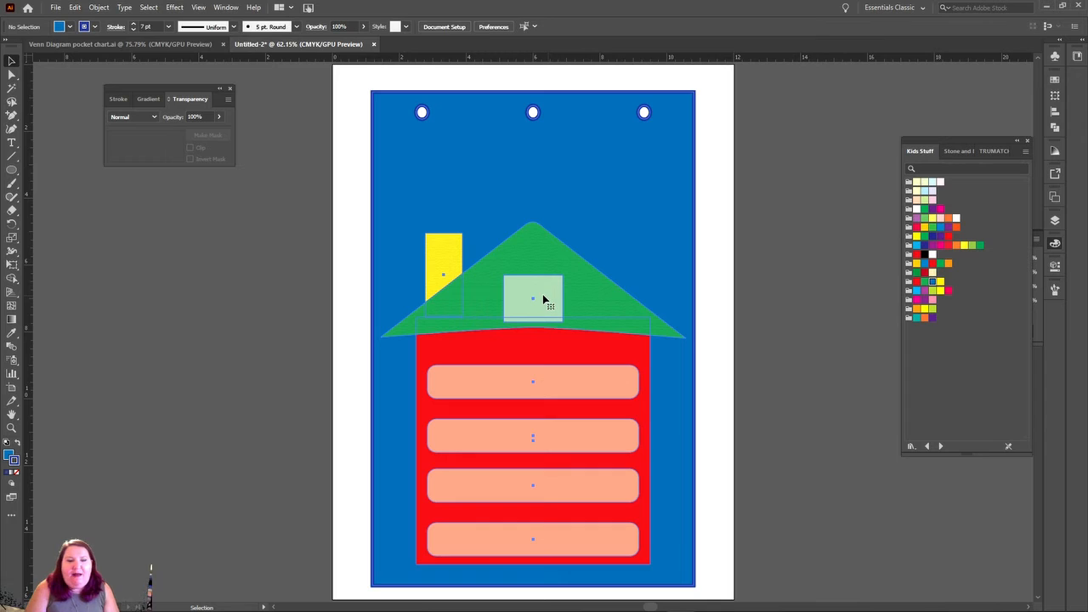
right_click(544, 298)
left_click(606, 388)
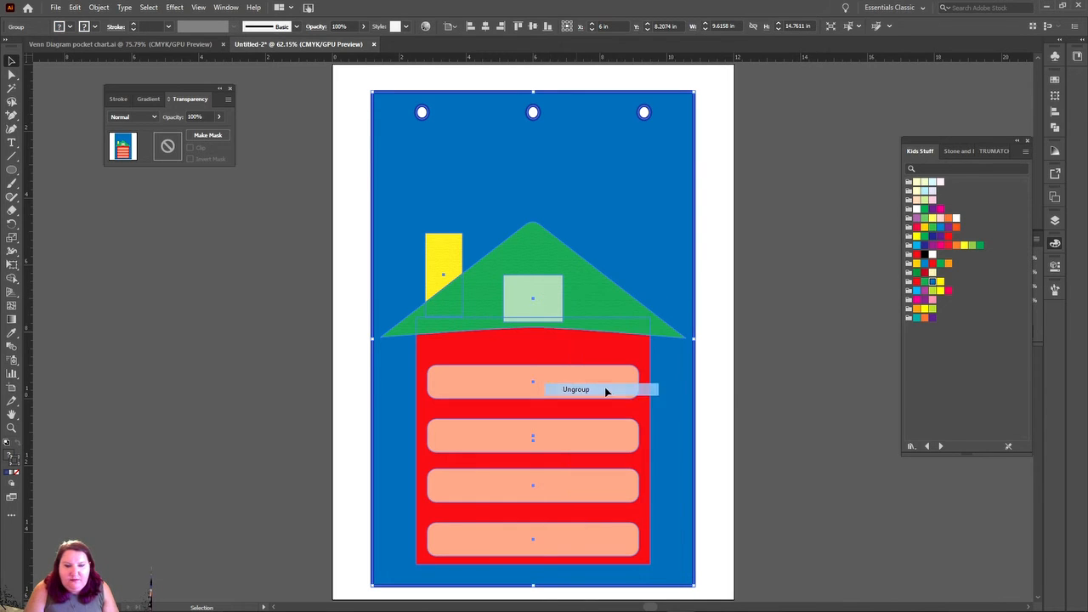
left_click(833, 360)
- Widen the pale green rectangle on the roof to about 2.44 in and center it horizontally
left_click(541, 301)
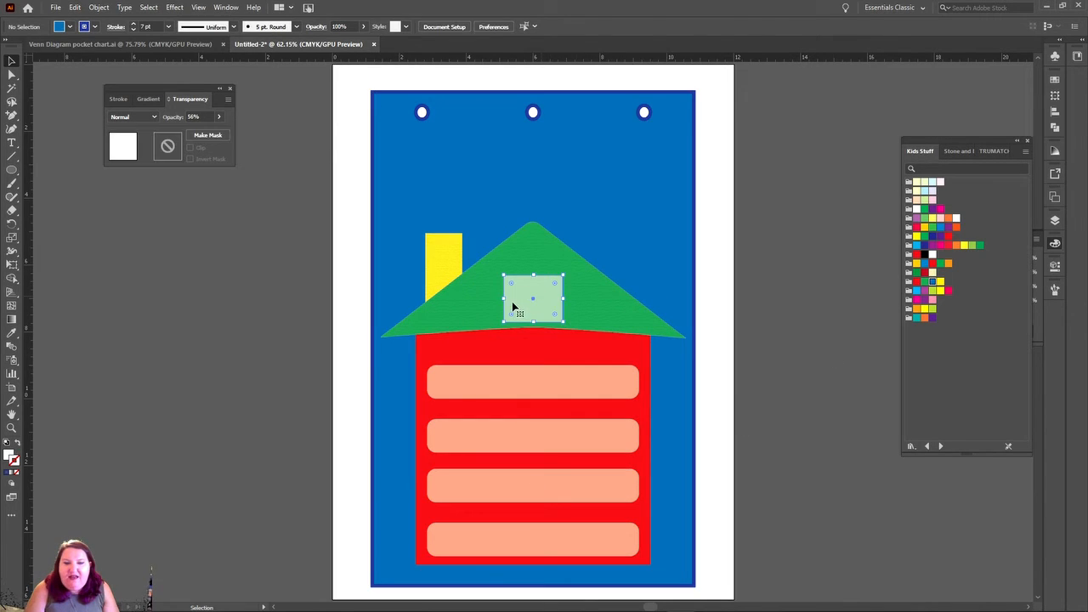
left_click_drag(506, 298, 481, 300)
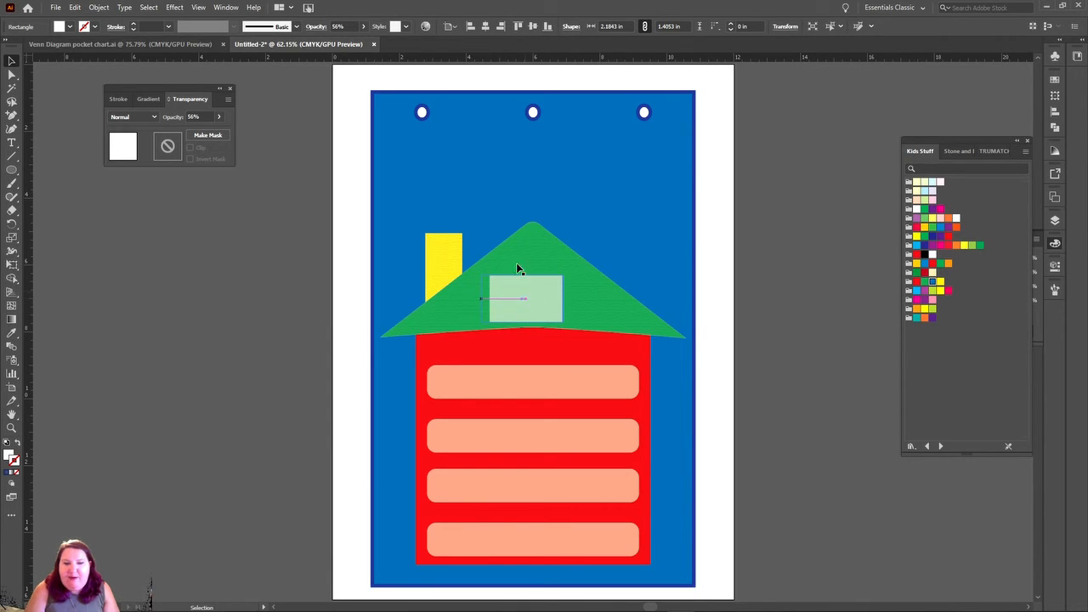
left_click(486, 26)
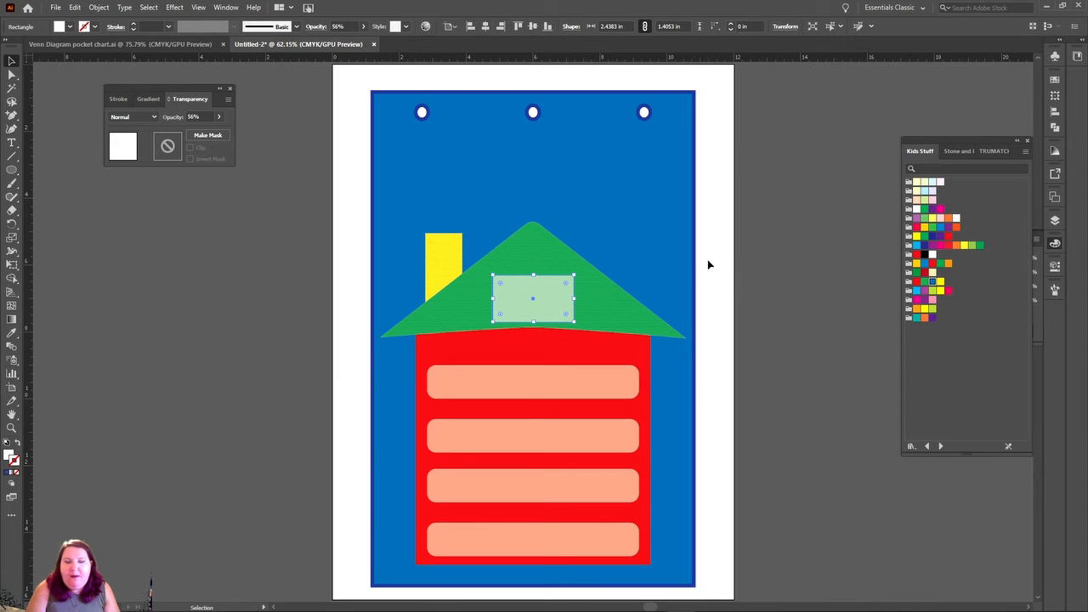
left_click(789, 248)
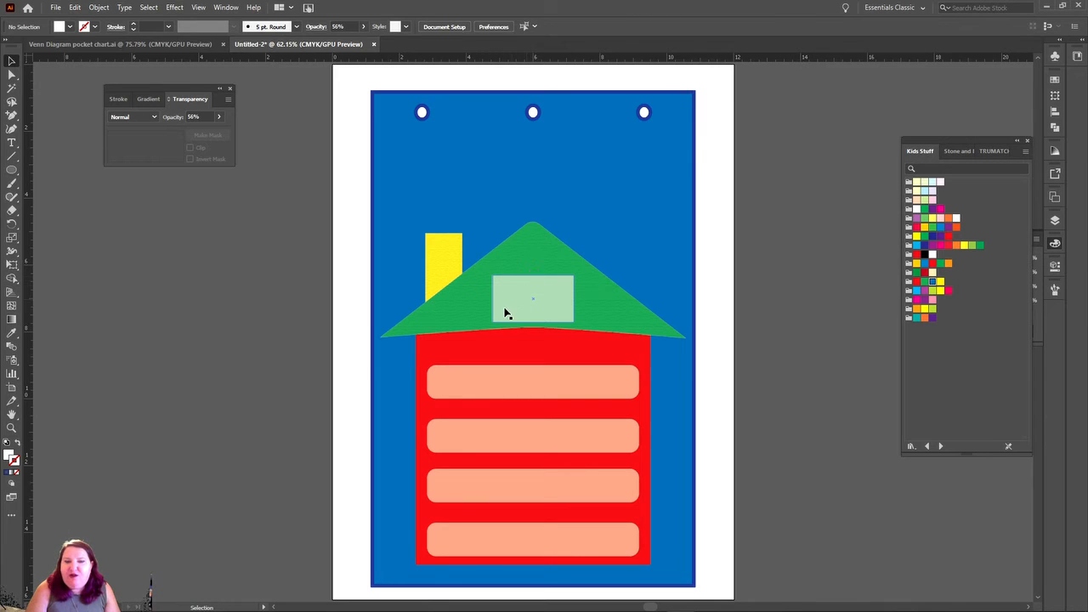
- Widen the pale green roof rectangle further to about 2.77 in, centered horizontally, and round its corners
left_click(522, 294)
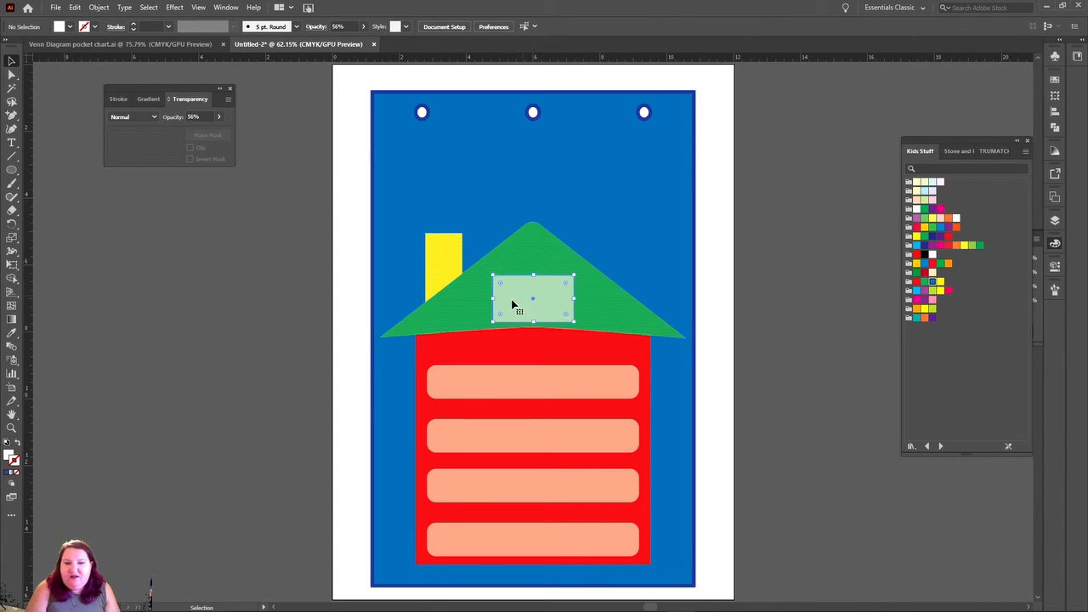
left_click_drag(493, 298, 482, 303)
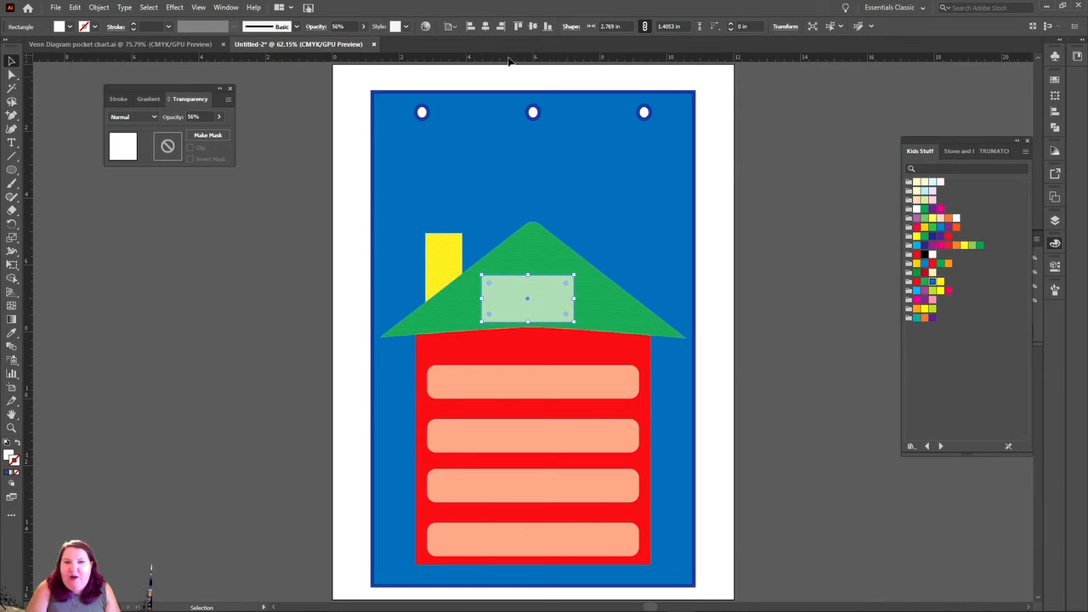
left_click(486, 26)
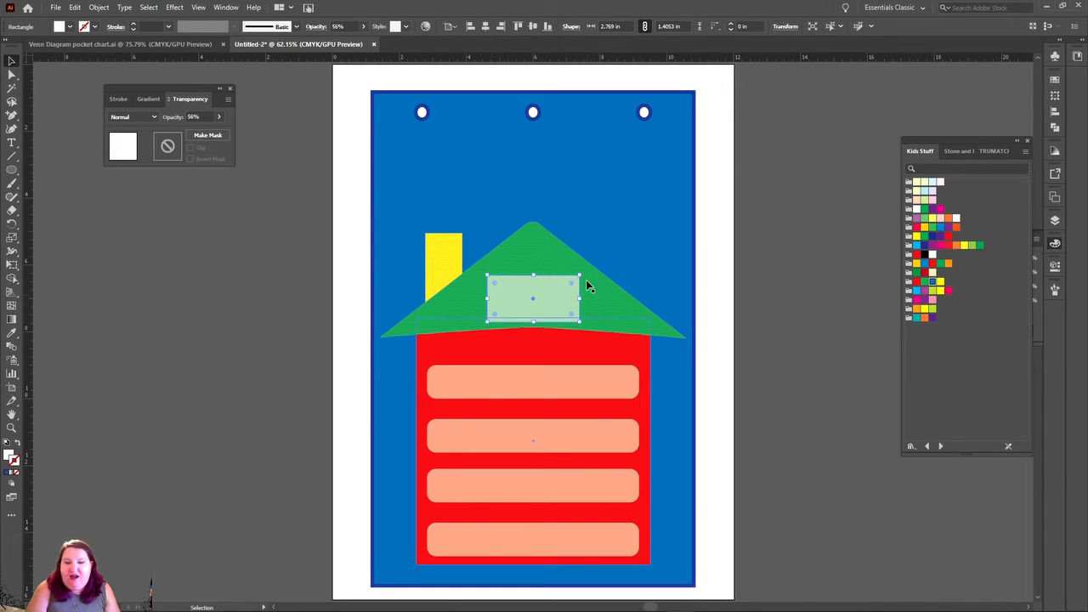
left_click_drag(571, 283, 568, 283)
left_click(803, 270)
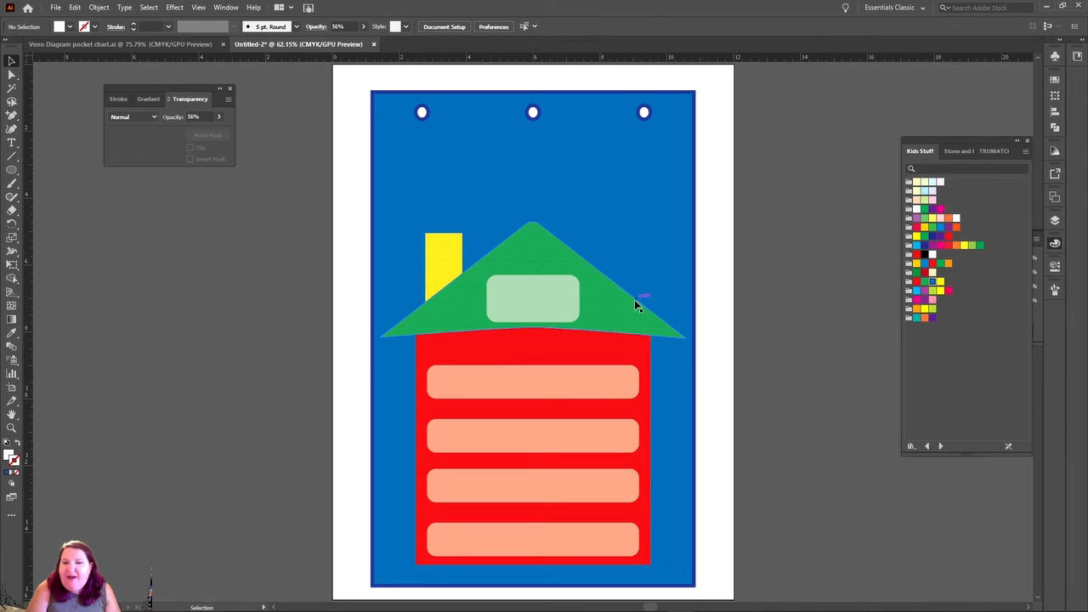
left_click(542, 334)
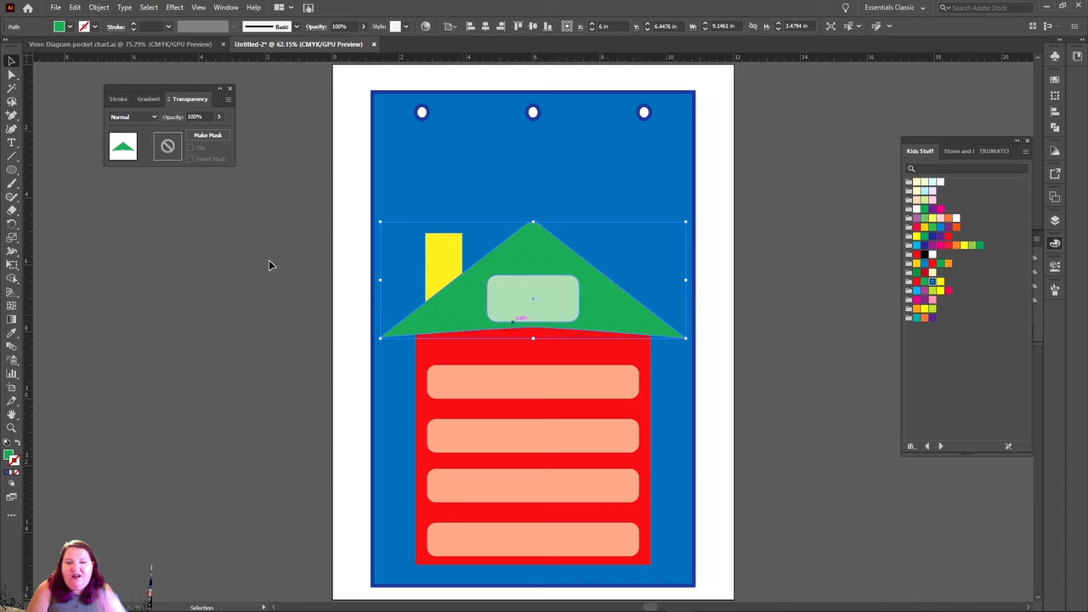
left_click(12, 75)
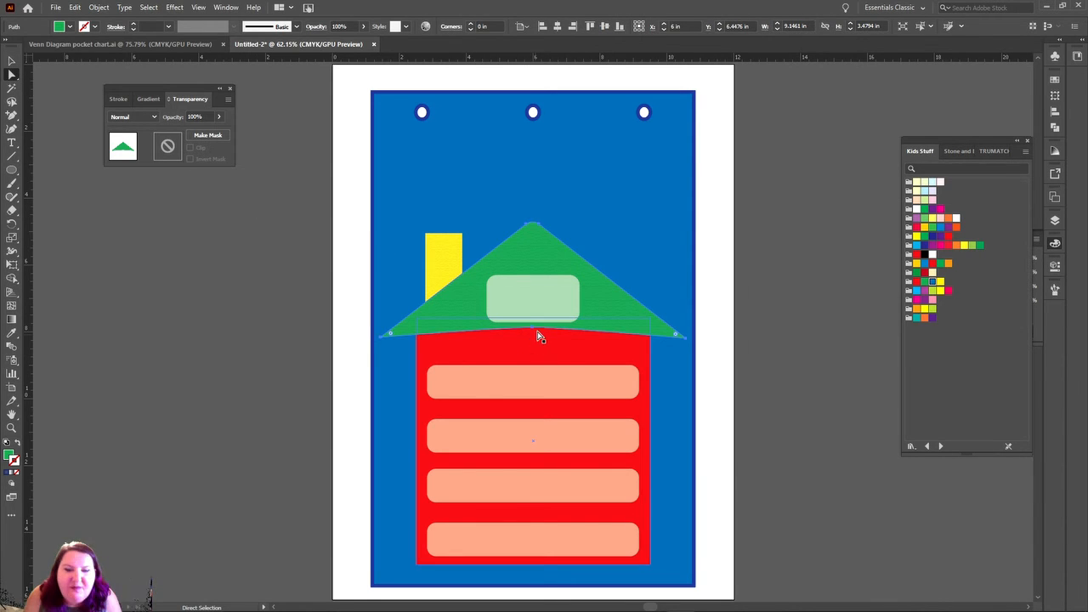
left_click_drag(536, 331, 533, 333)
key("v")
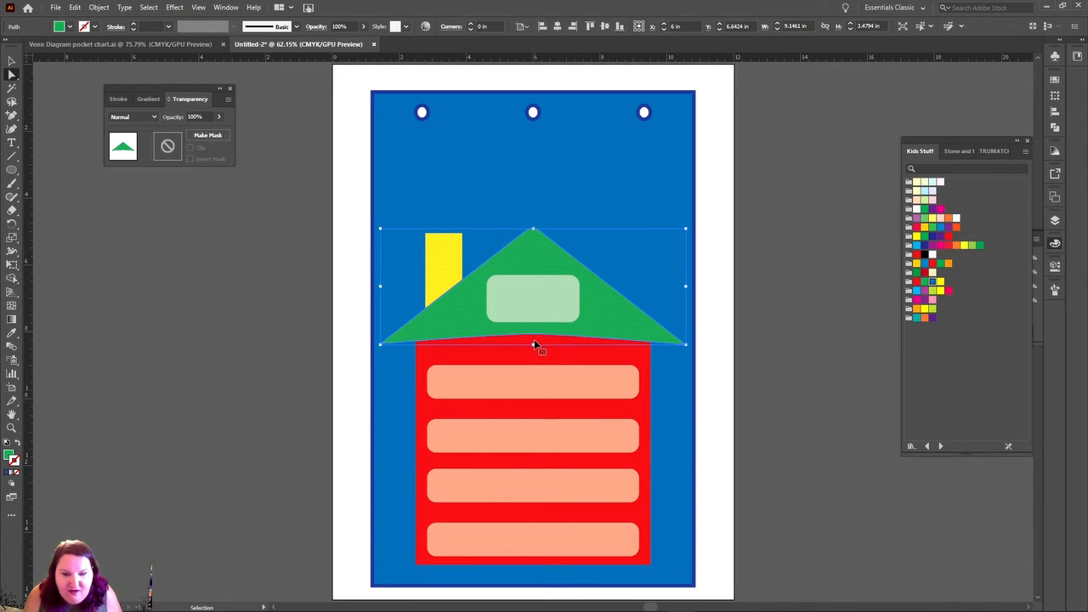
key("ctrl+z")
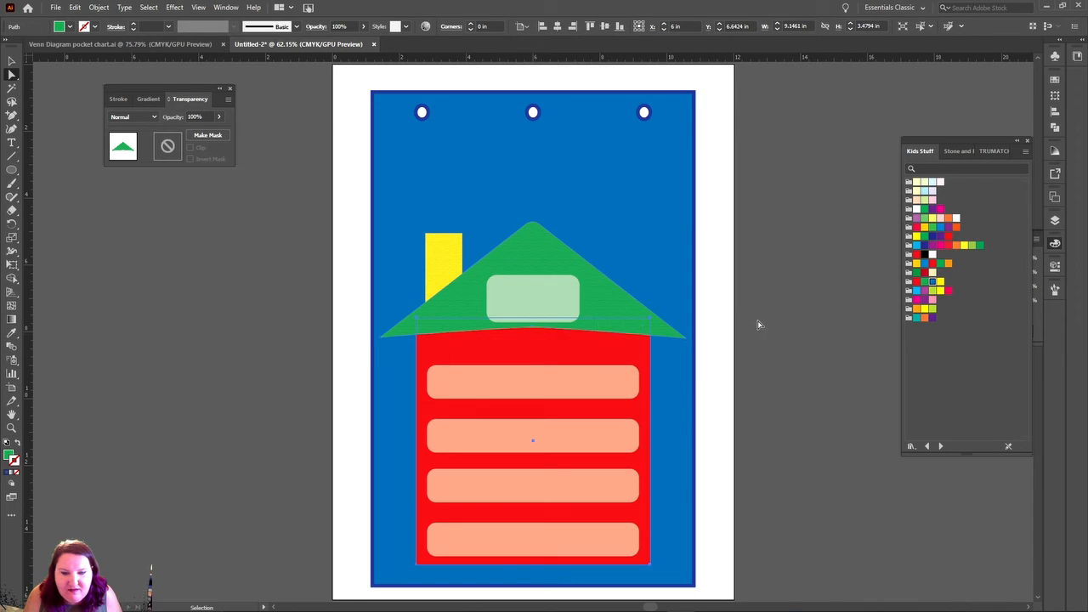
- Straighten the green roof's lower edge by moving its middle anchor point down about 0.32 in, then deselect the roof
left_click(597, 269)
left_click_drag(533, 327, 791, 305)
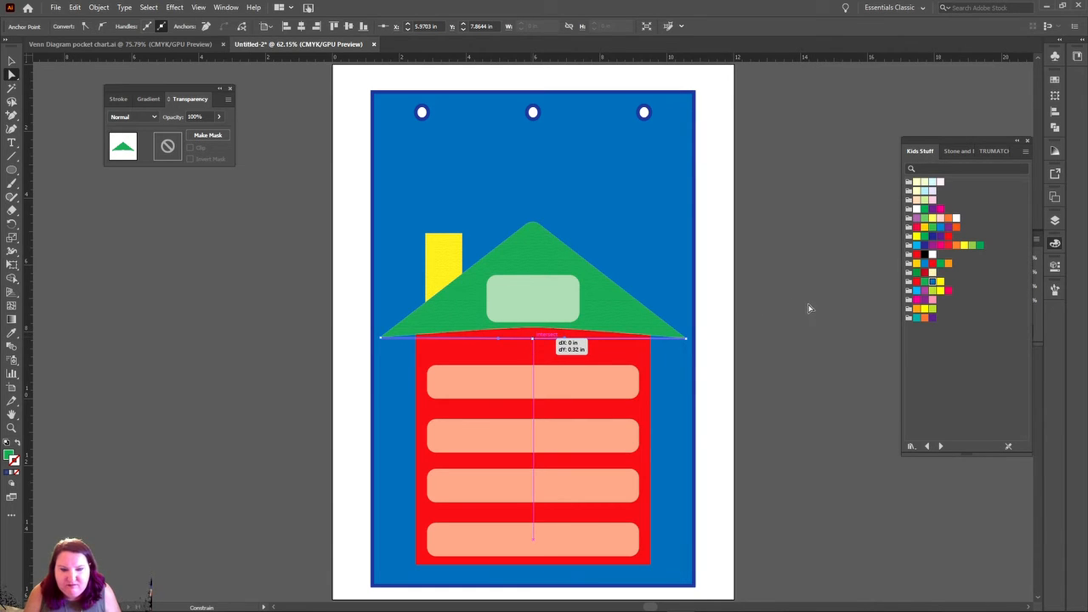
left_click(794, 311)
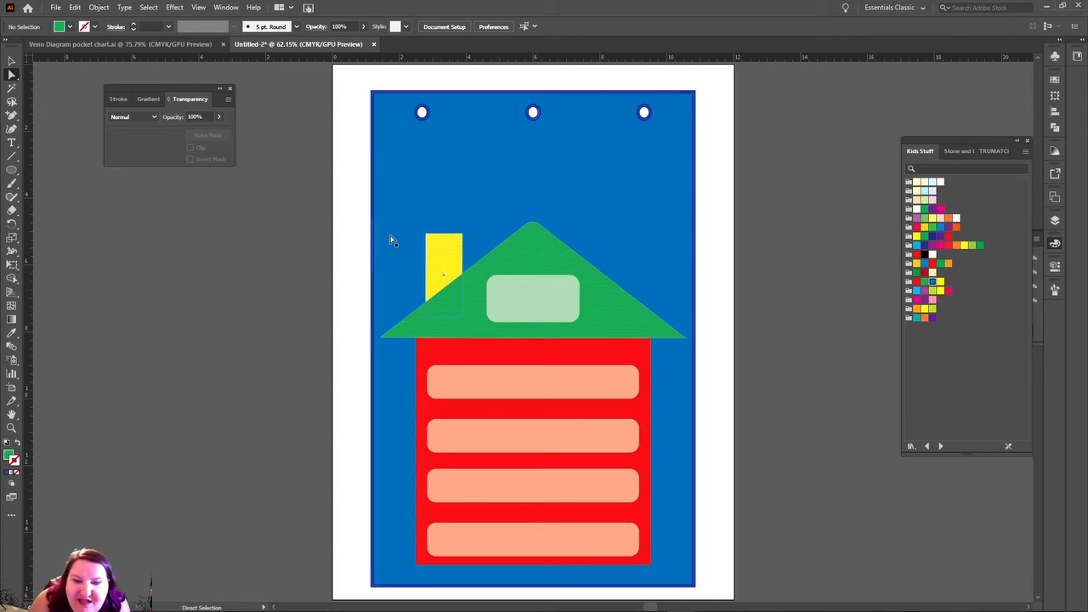
- Open the Texturizer effect for the yellow chimney with the Canvas texture and set its relief to 4
left_click(11, 62)
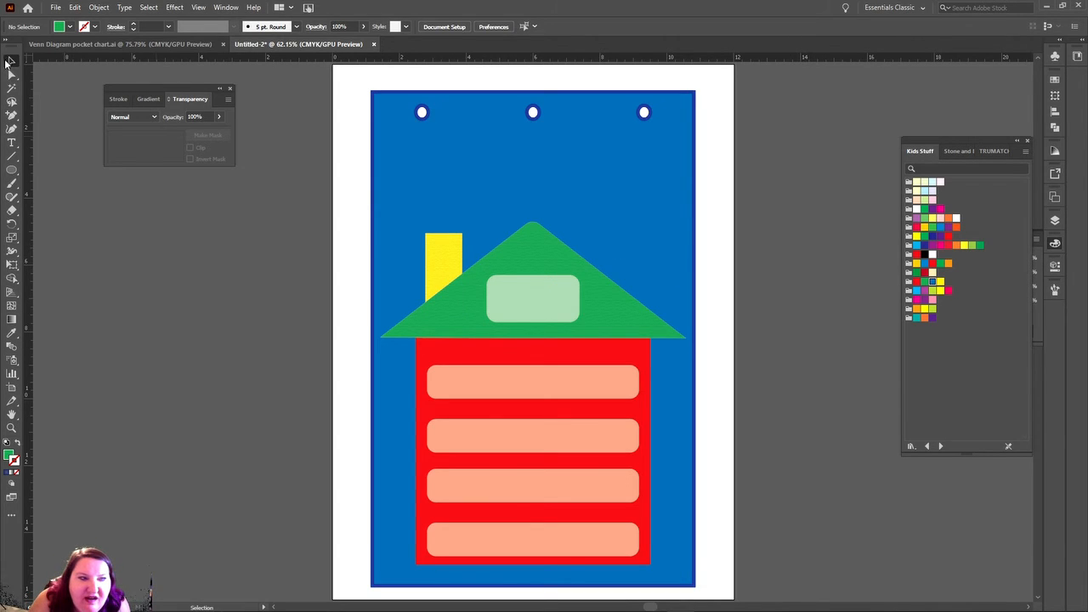
left_click(445, 271)
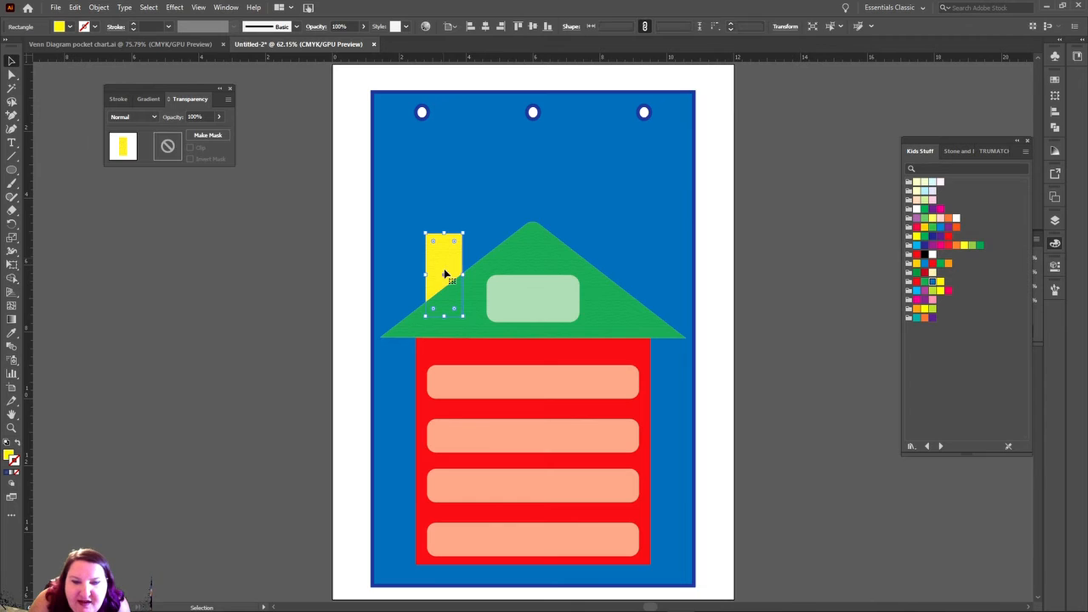
left_click(184, 7)
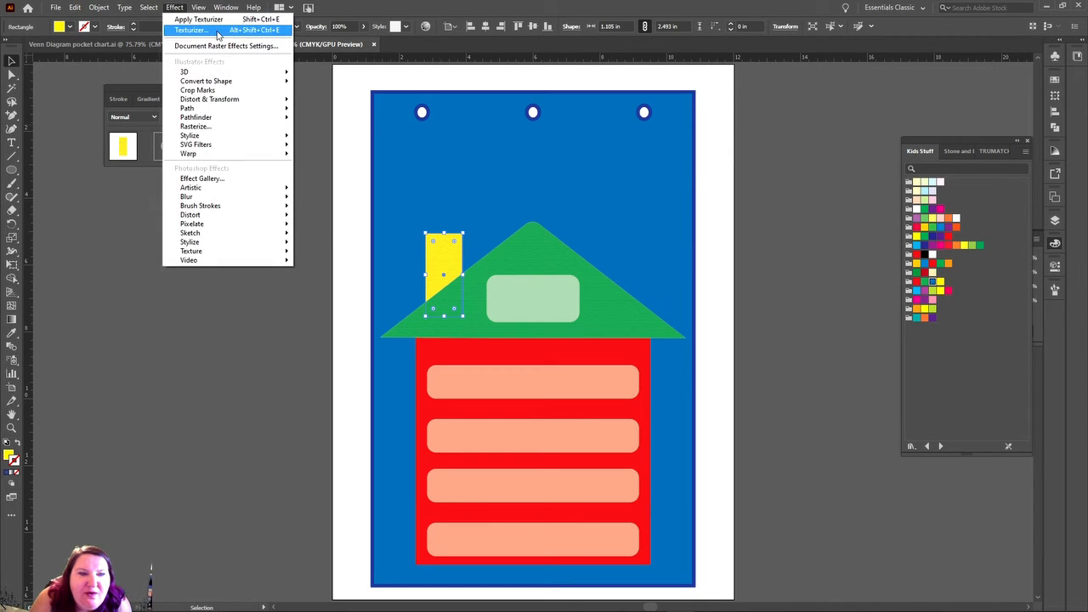
key("Escape")
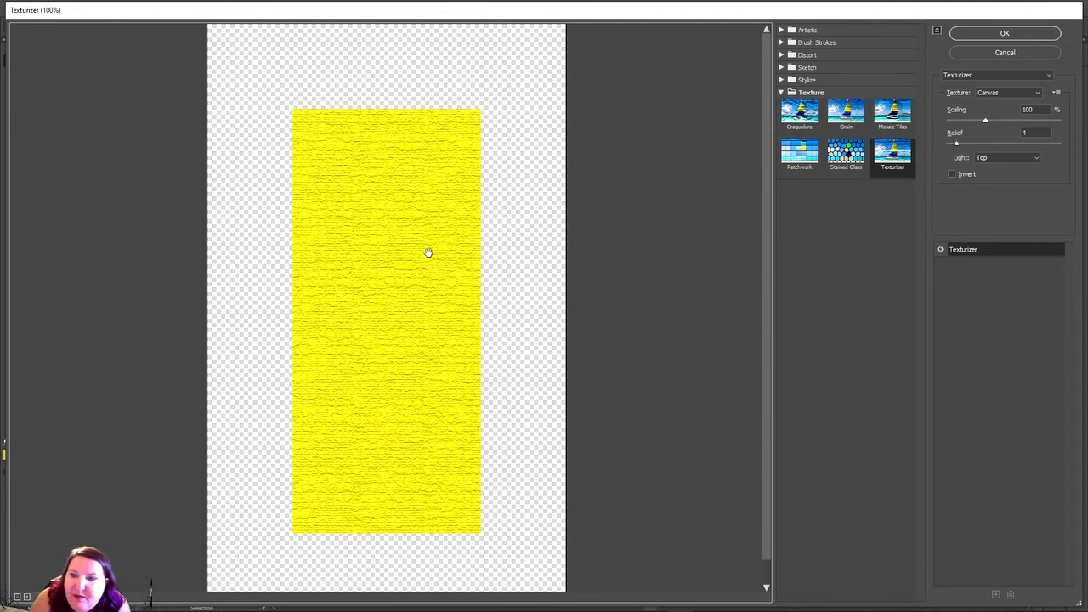
left_click(1028, 133)
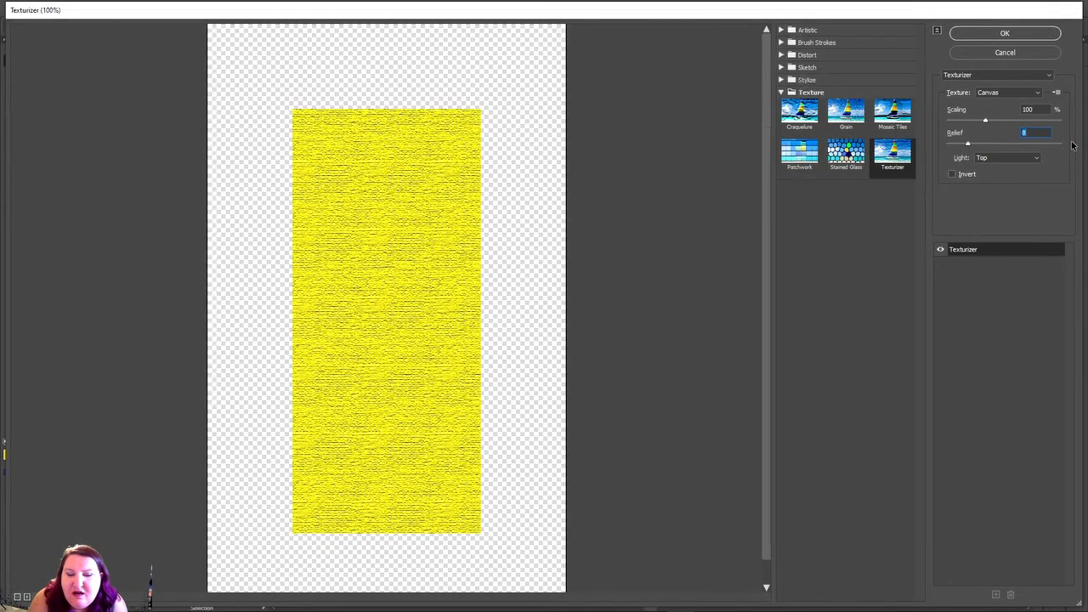
key("Down")
key("Down")
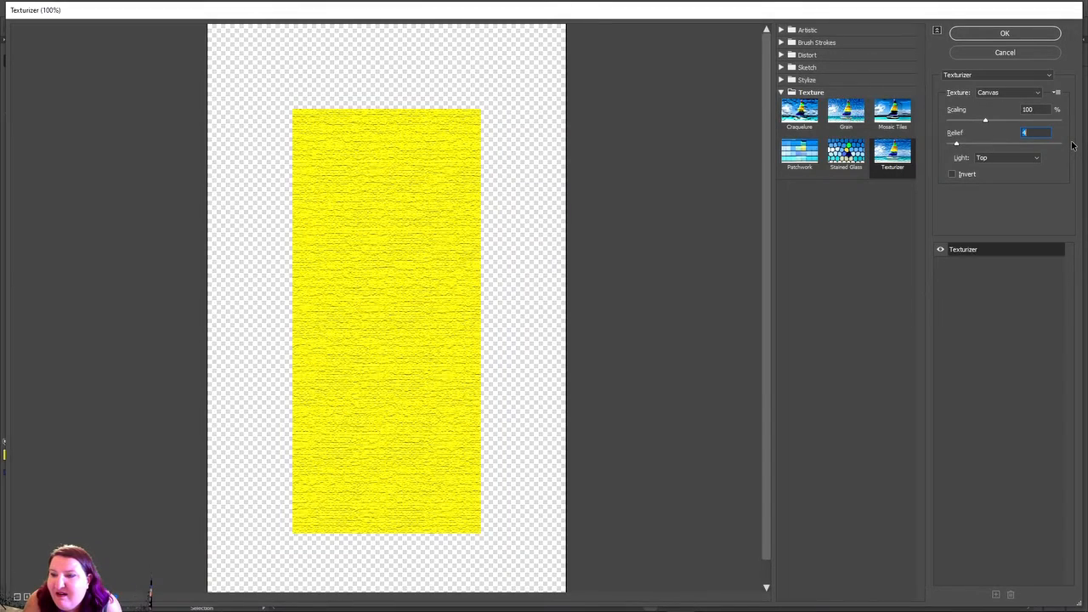
- Set the chimney texture's scaling to 105%, apply the effect, and deselect the chimney
double_click(1029, 109)
key("Up")
key("Up")
key("Up")
key("Up")
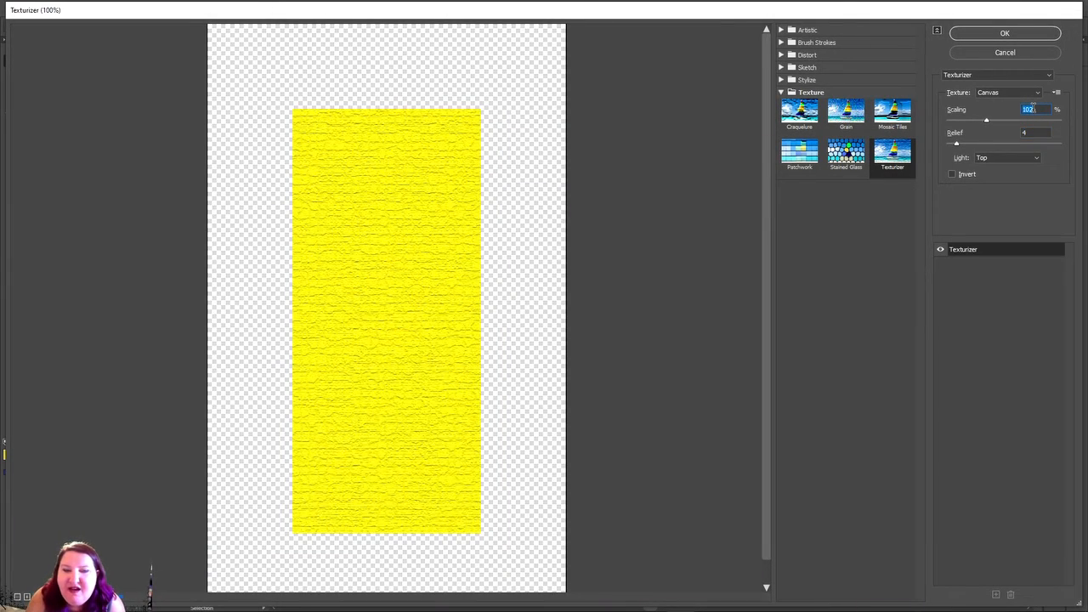
key("Up")
key("Up")
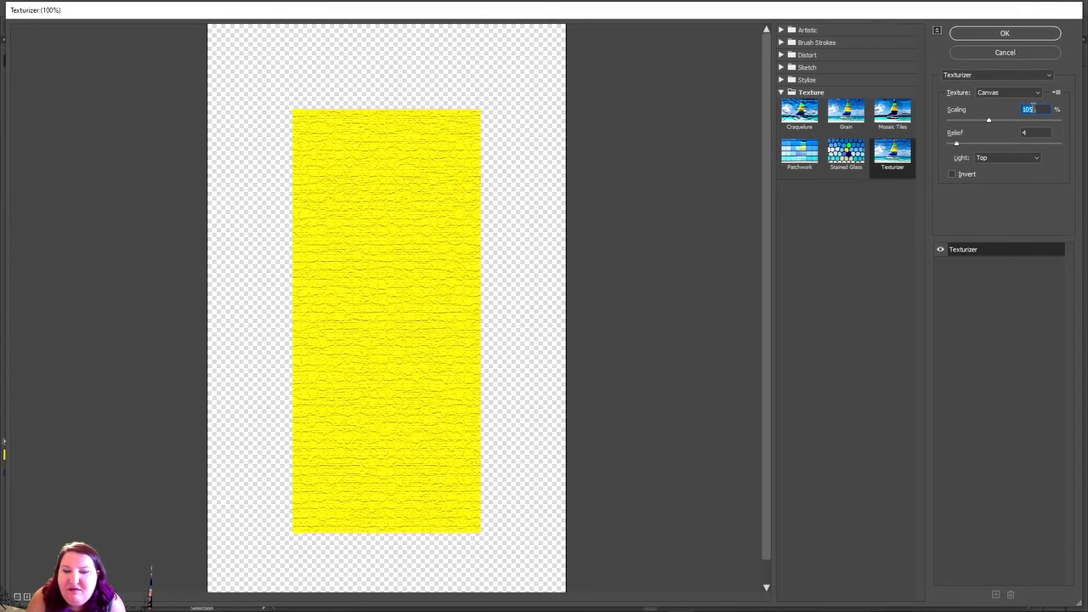
left_click(1005, 33)
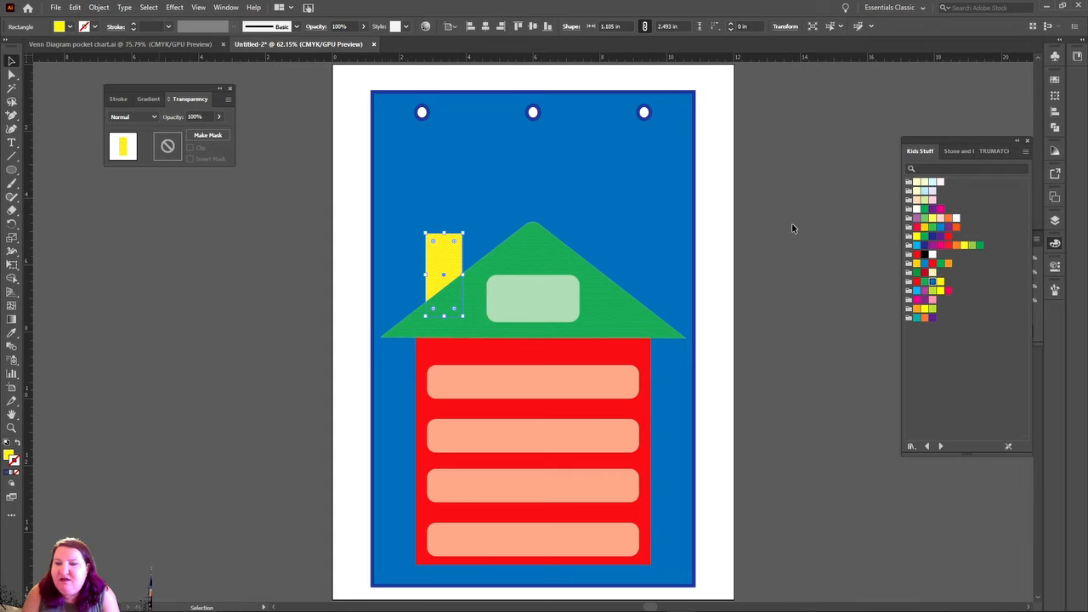
left_click(832, 225)
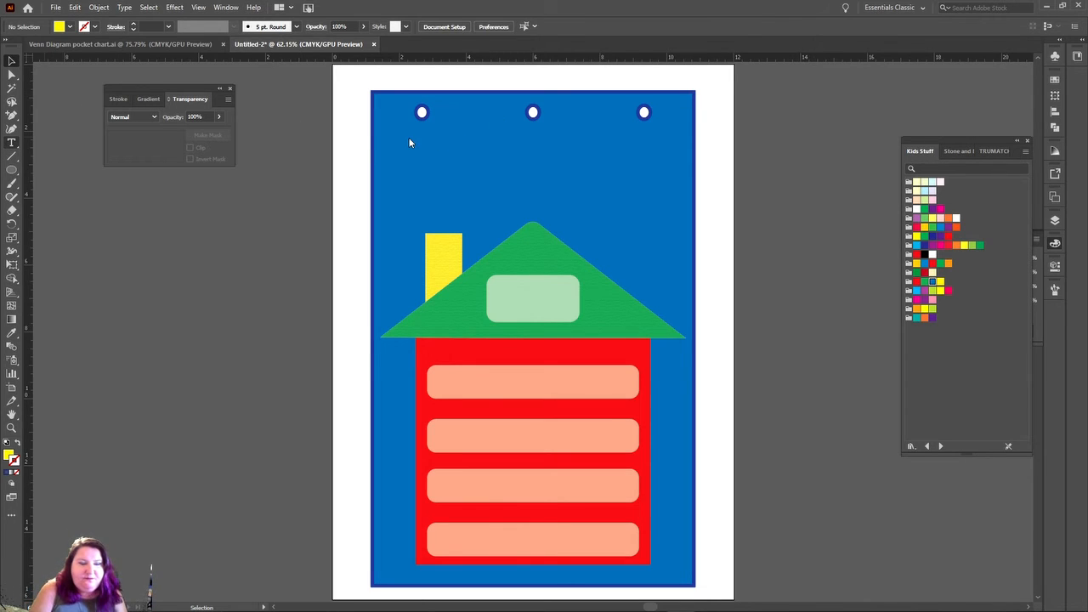
- Create a wide text area between the hanging holes and the roof, replacing its placeholder with "Fact Family"
left_click(867, 222)
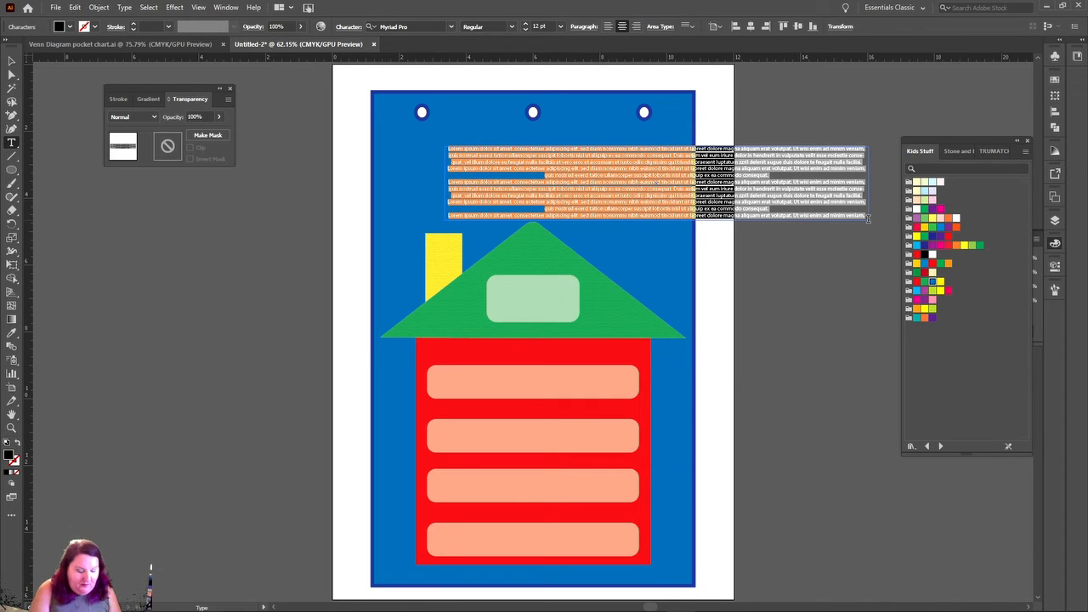
key("BackSpace")
type("Fact Family")
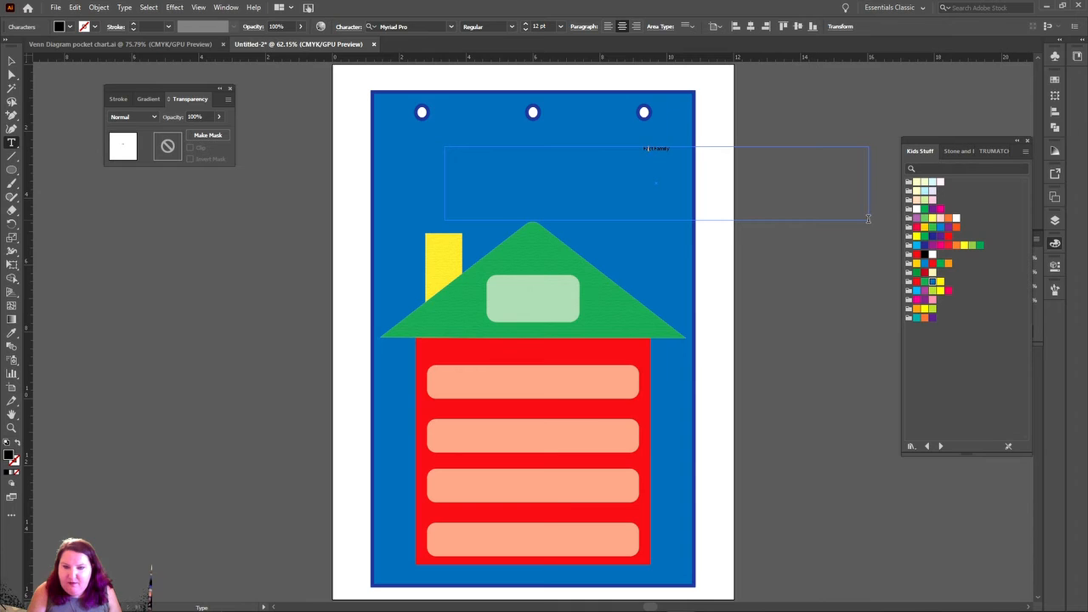
- Set the font size of the whole "Fact Family" title to 72 pt
key("ctrl+a")
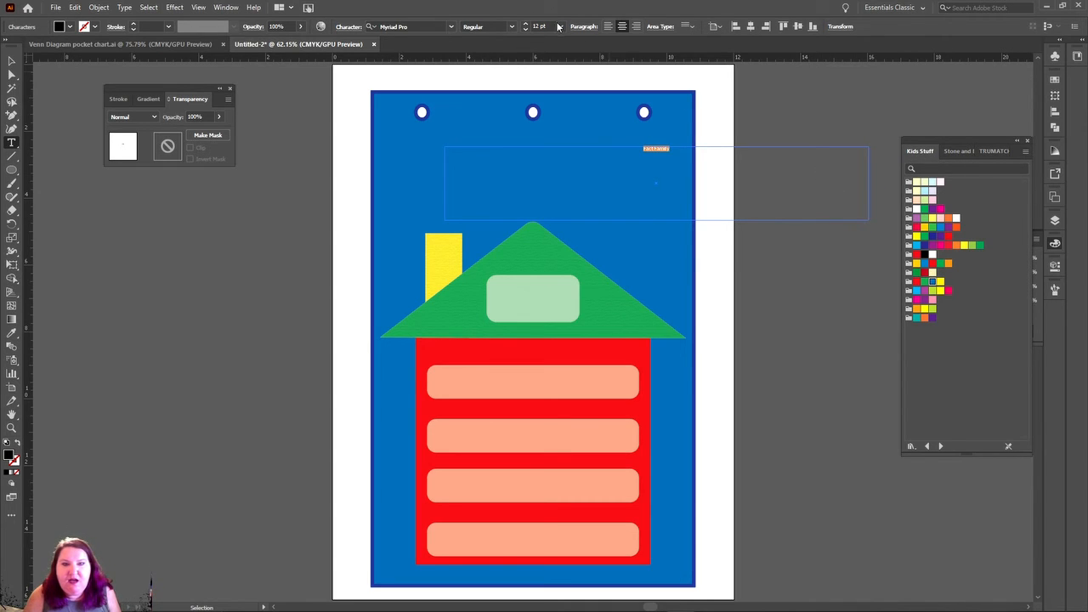
left_click(561, 30)
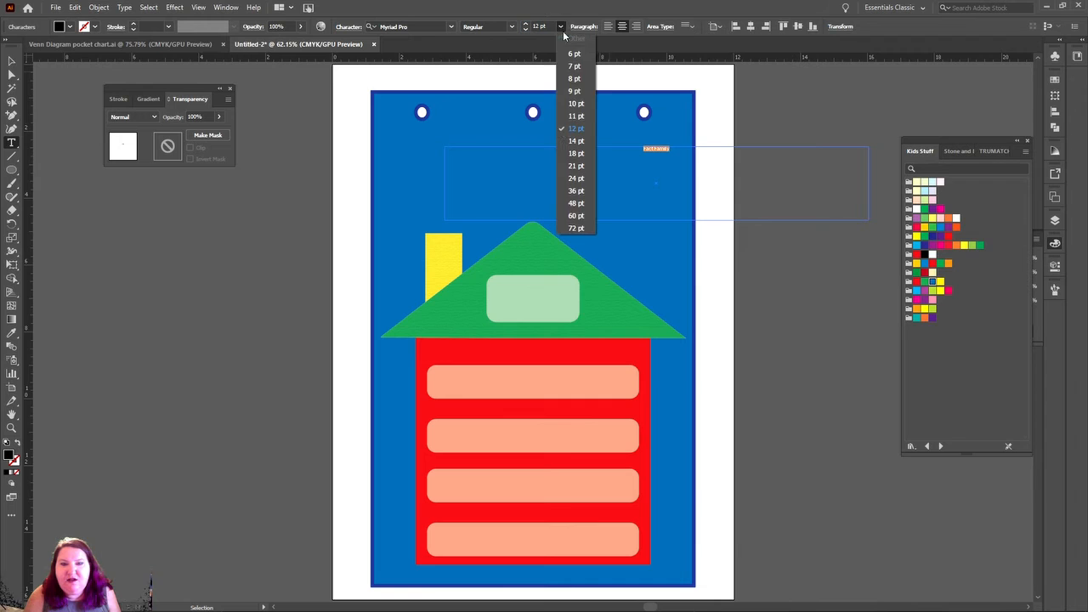
left_click(576, 228)
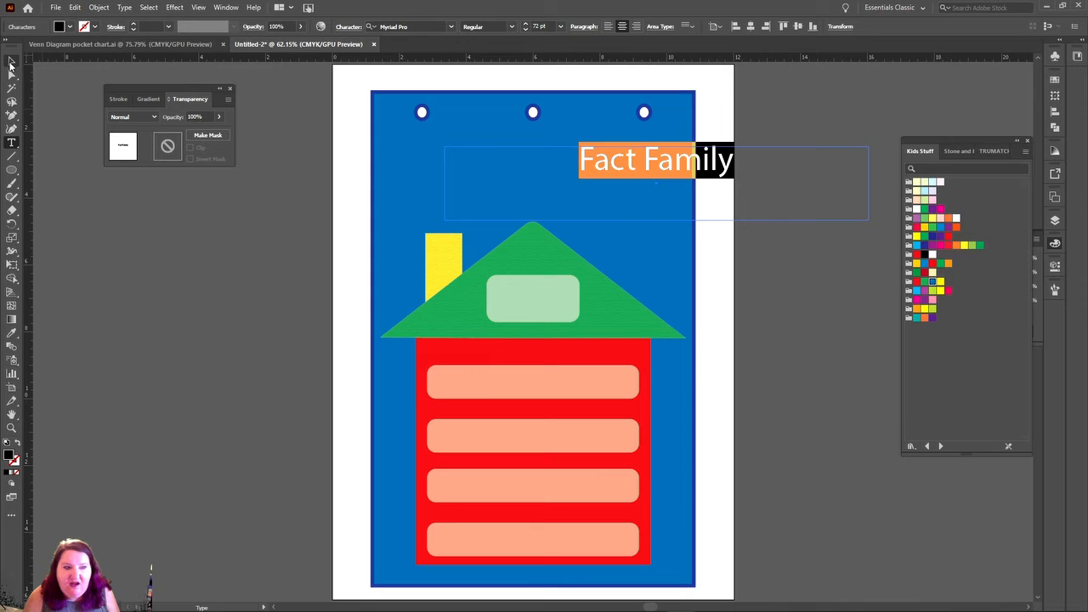
- Narrow the title's text box and move it between the hanging holes and the roof peak
left_click(12, 61)
left_click_drag(552, 176, 673, 175)
left_click_drag(810, 168, 549, 142)
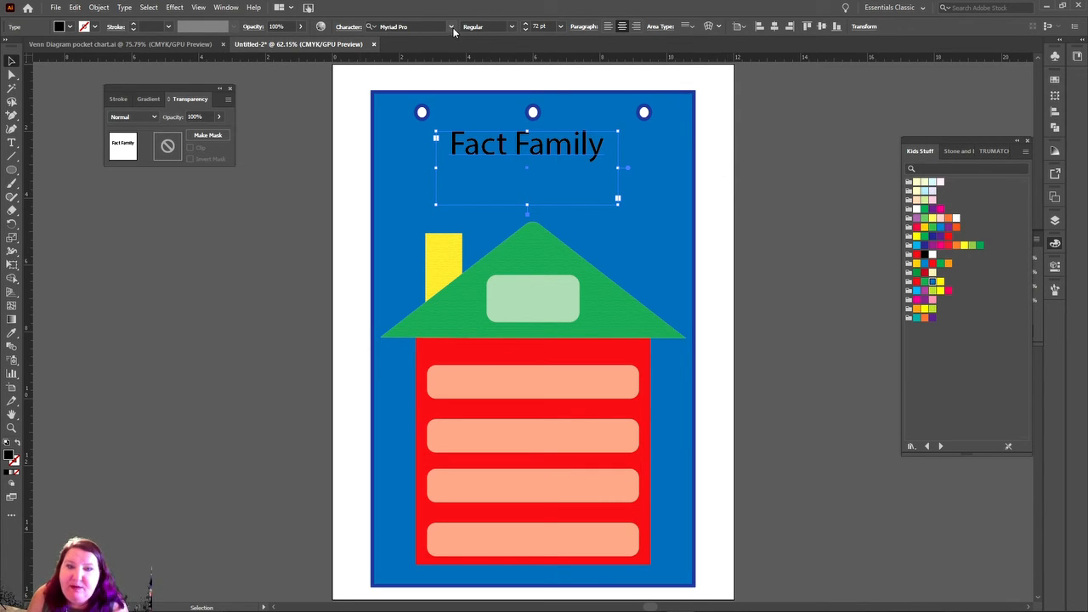
- Search the fonts for "Sketch" and change the title's font to KG Blank Space Sketch
left_click(419, 24)
type("j")
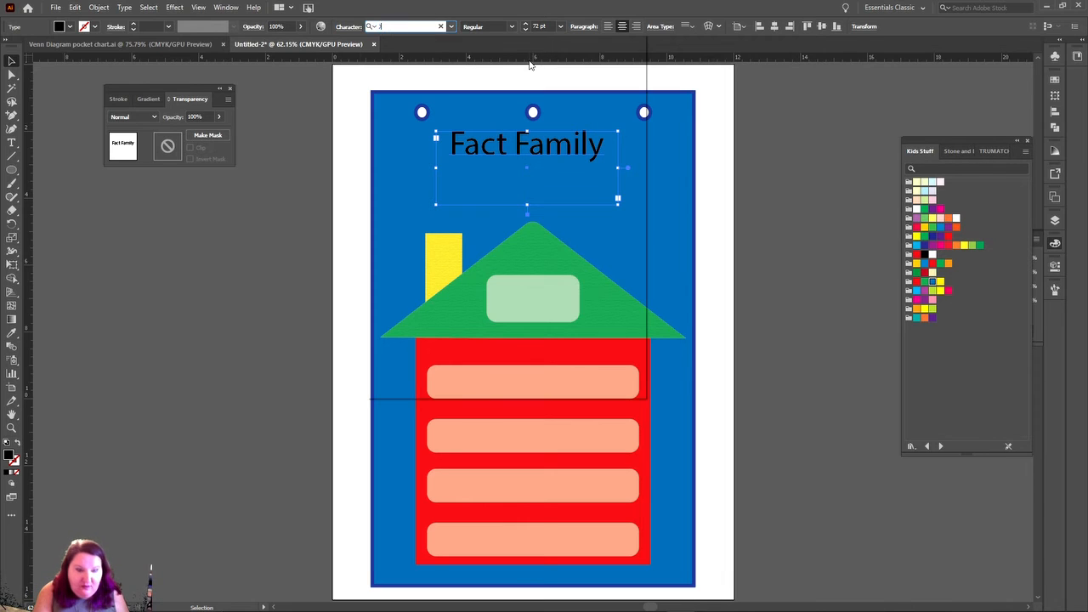
type("an")
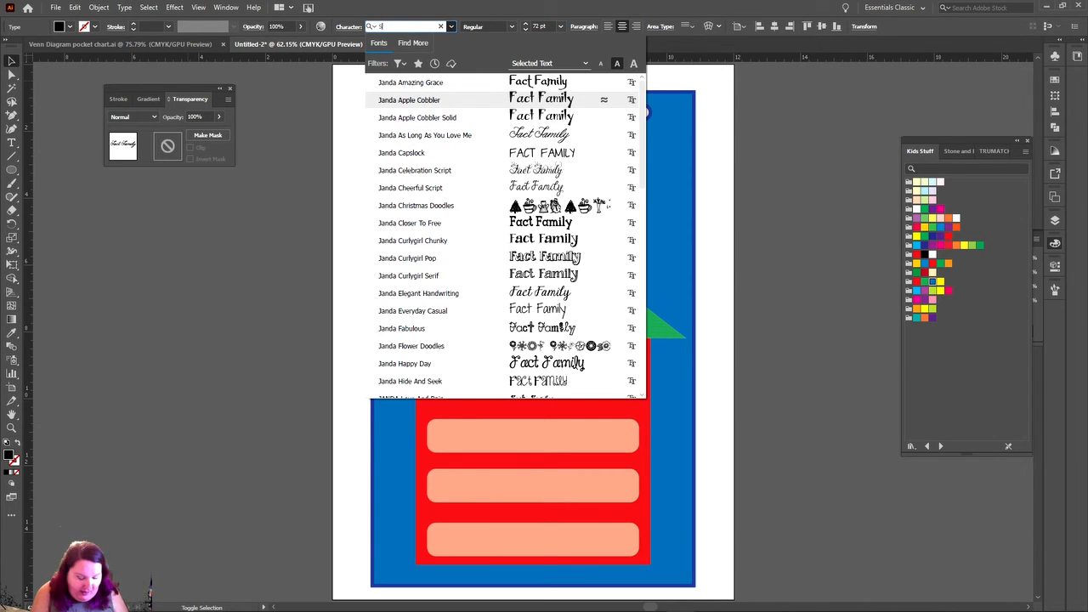
type("ketch")
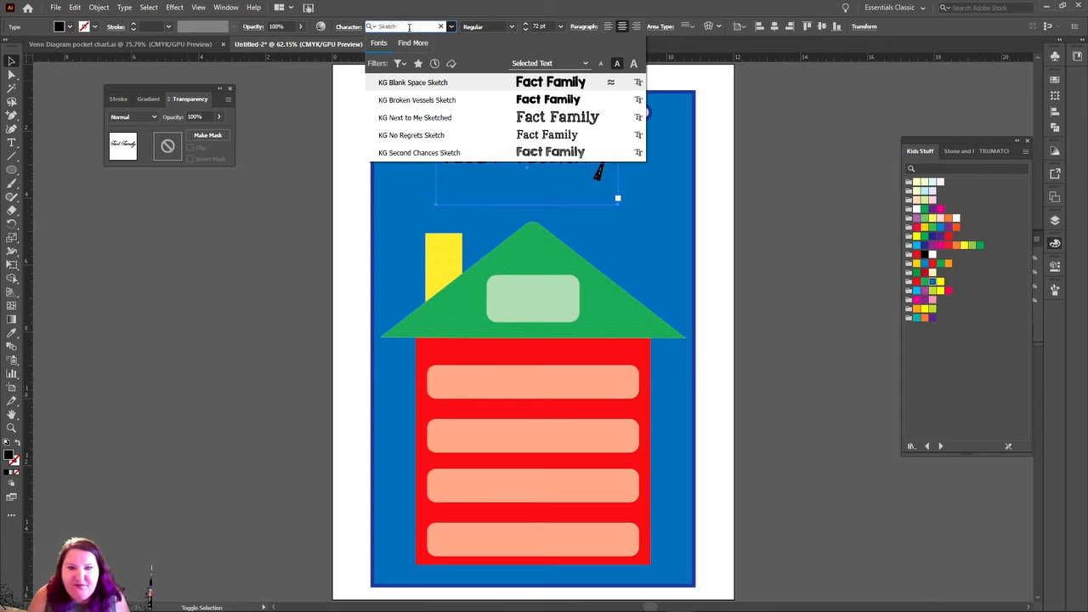
left_click(491, 82)
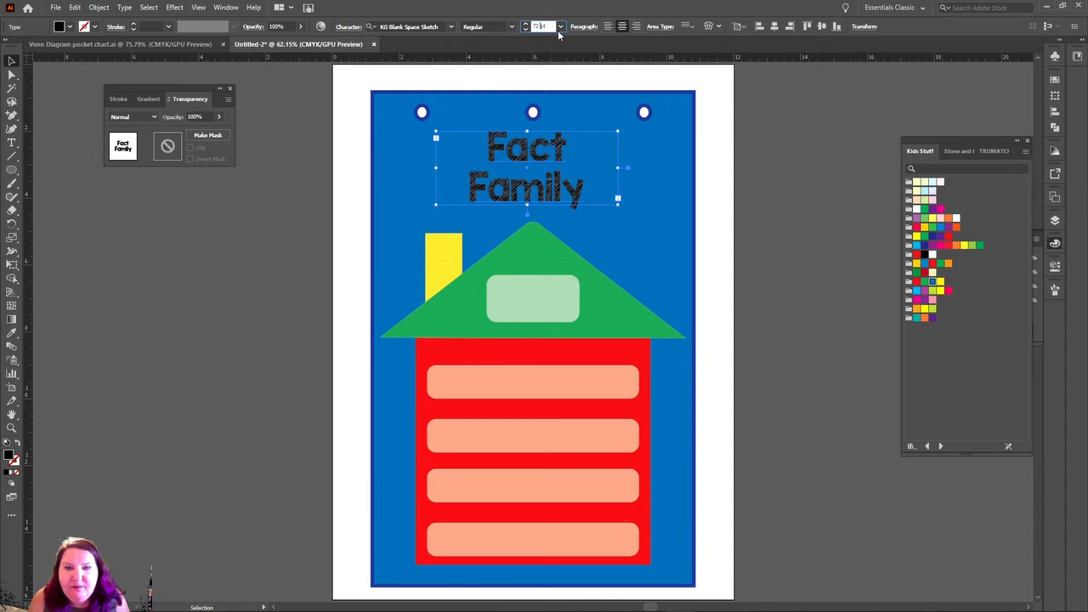
- Increase the "Fact Family" title's font size to 95 pt
scroll(559, 31, "up", 9)
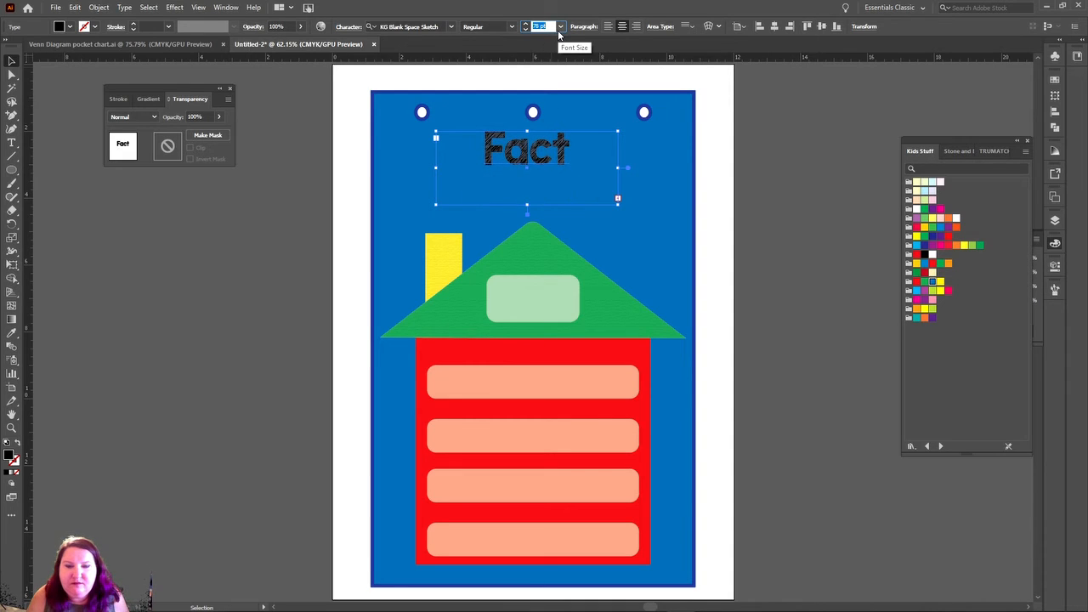
scroll(558, 32, "up", 4)
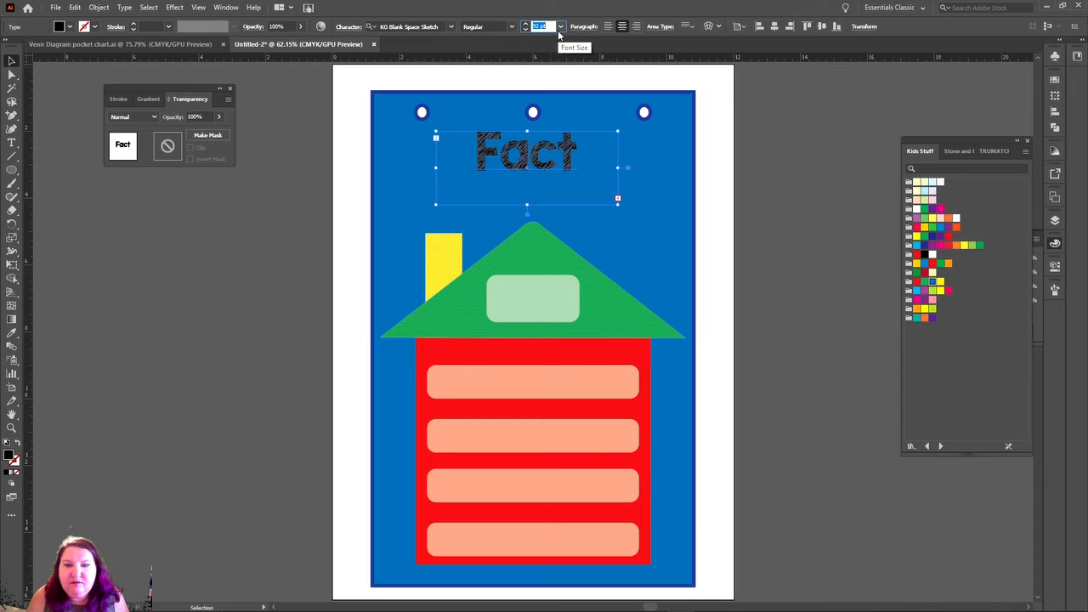
scroll(559, 31, "up", 2)
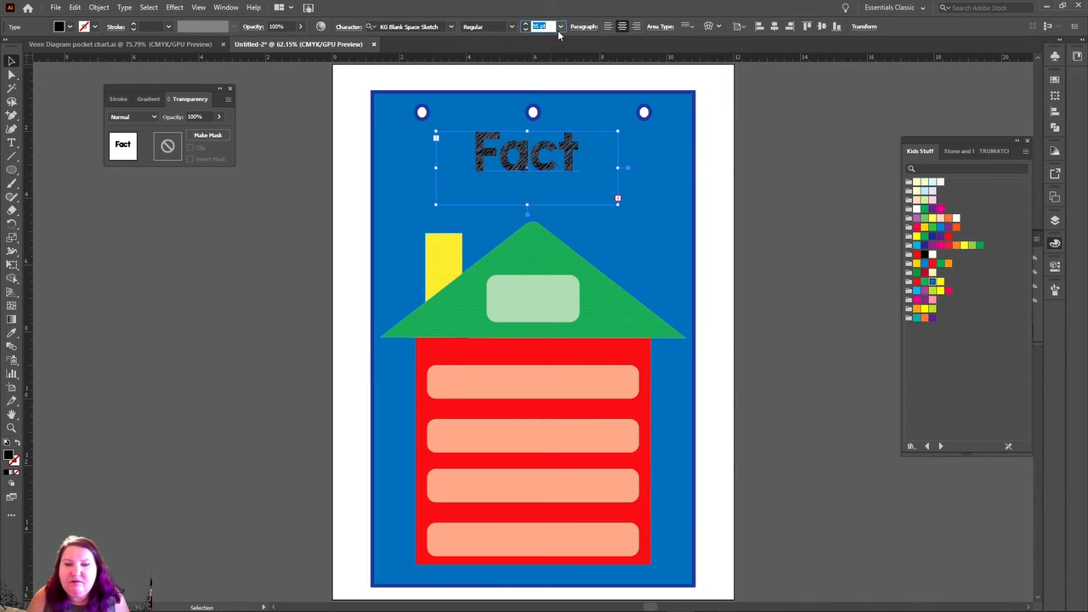
- Enlarge the title's text box to fit both words on two lines, and shift it left over the roof
left_click_drag(618, 199, 656, 238)
left_click_drag(542, 151, 528, 151)
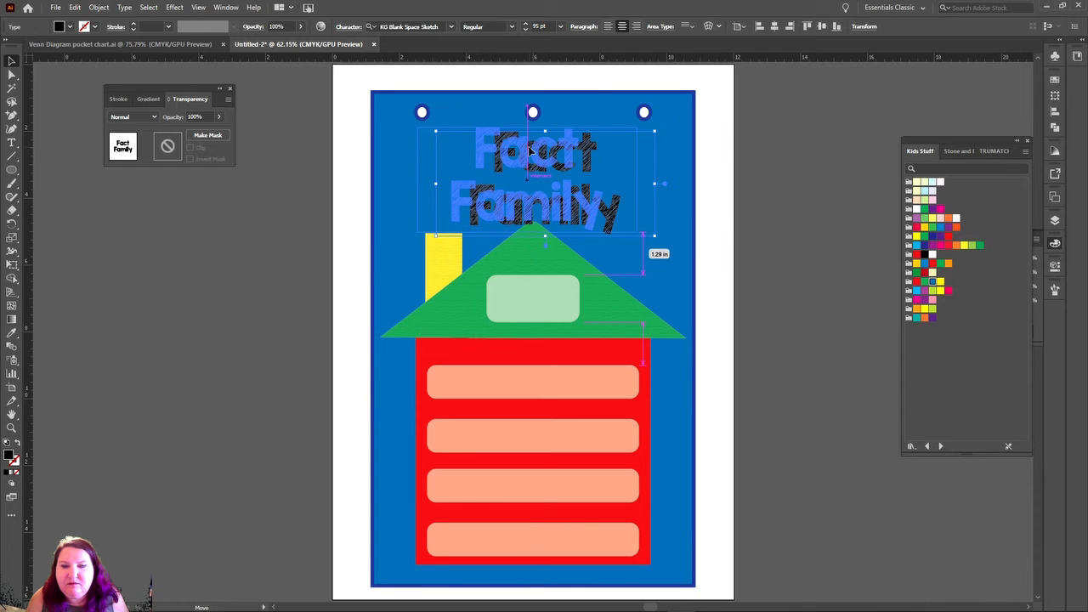
left_click(787, 159)
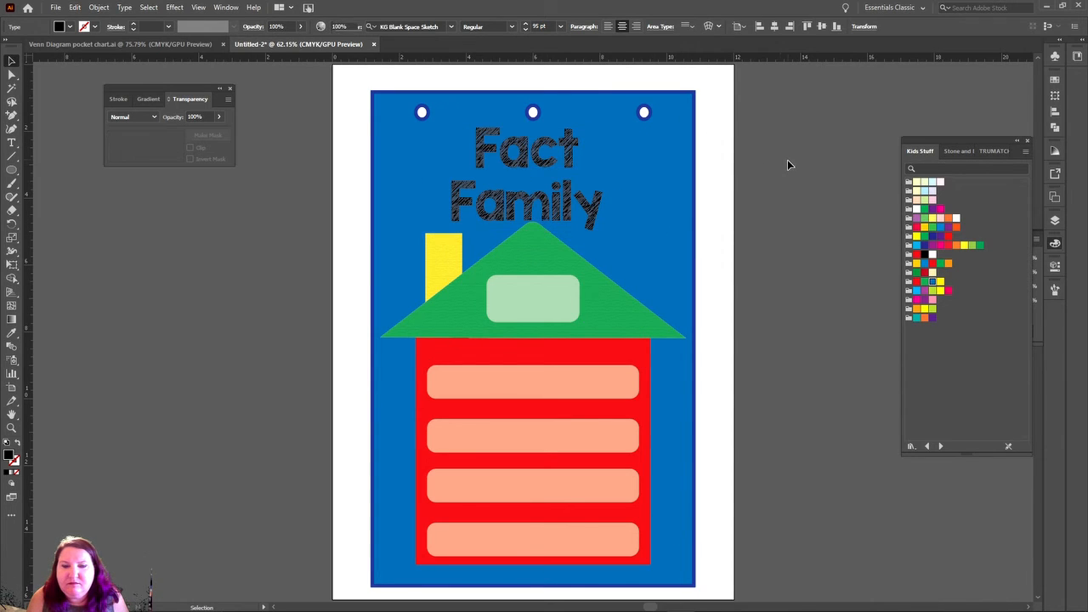
- Move the title up clear of the roof peak and align it to the chart's horizontal center
left_click(550, 164)
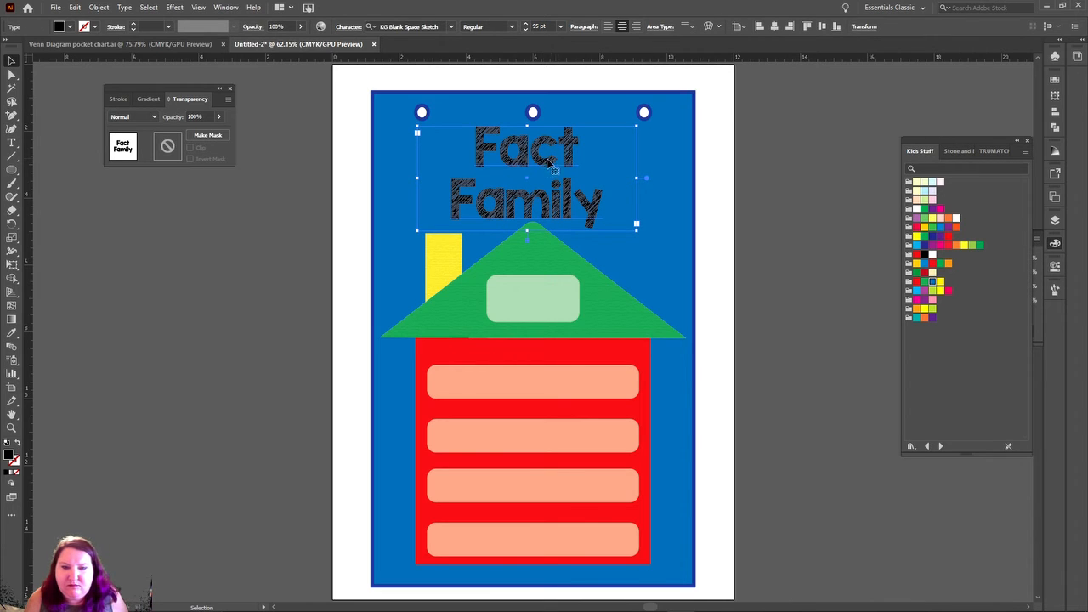
left_click_drag(540, 164, 541, 158)
left_click(778, 137)
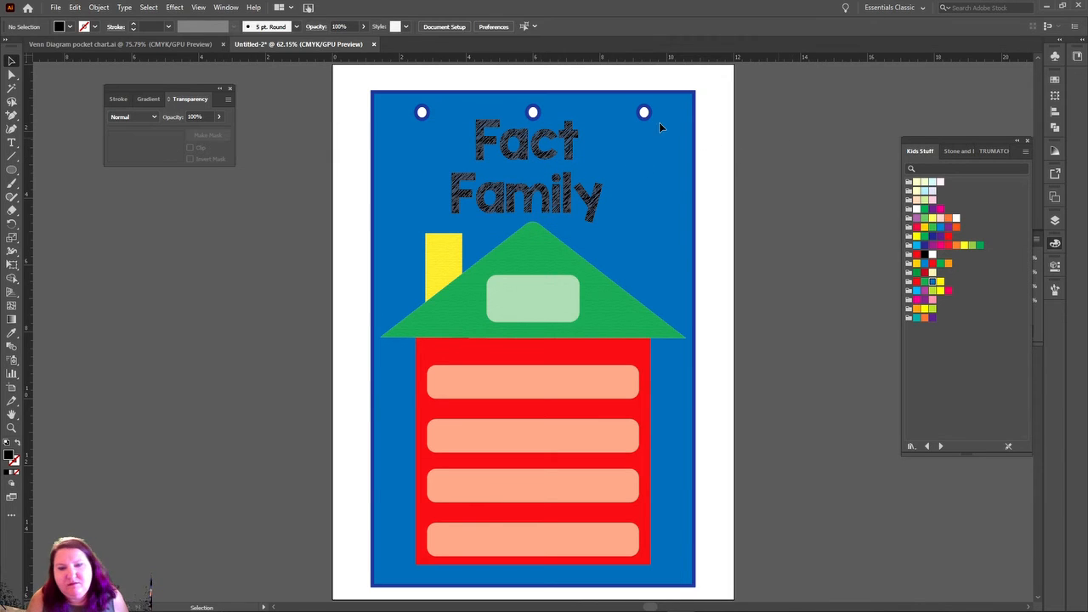
left_click(548, 146)
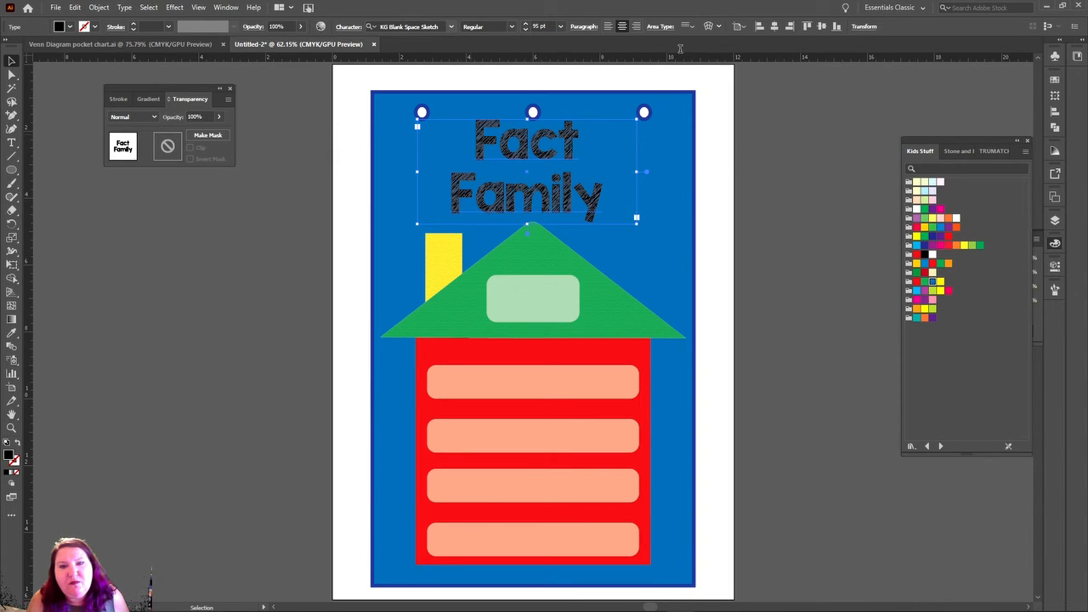
left_click(777, 28)
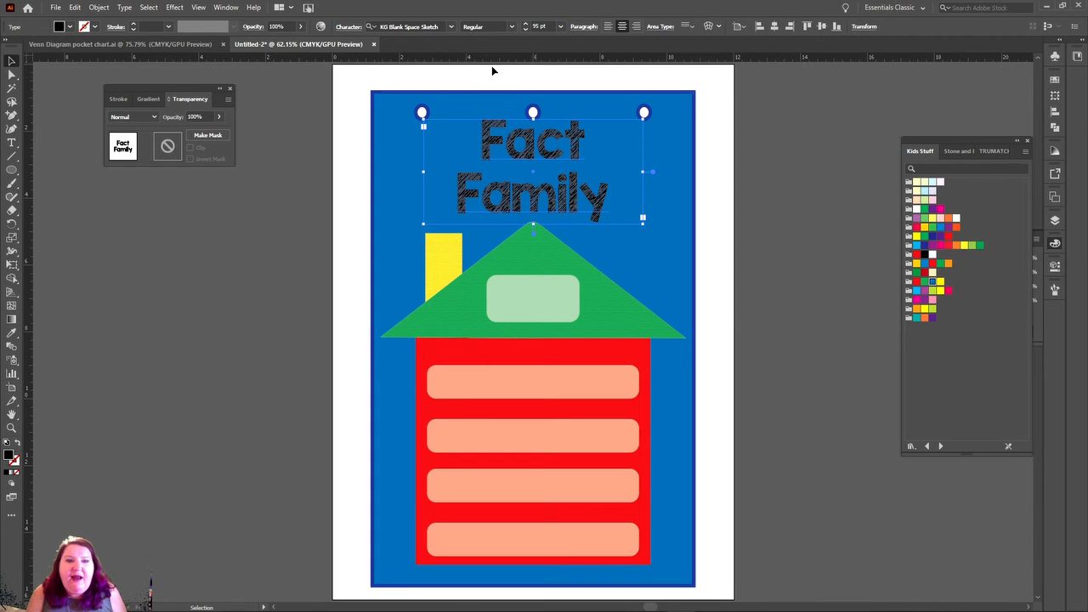
- Fill the title with CMYK Yellow, replace it with the yellow from the Kids Stuff red, green, blue and yellow group, and deselect it
left_click(70, 27)
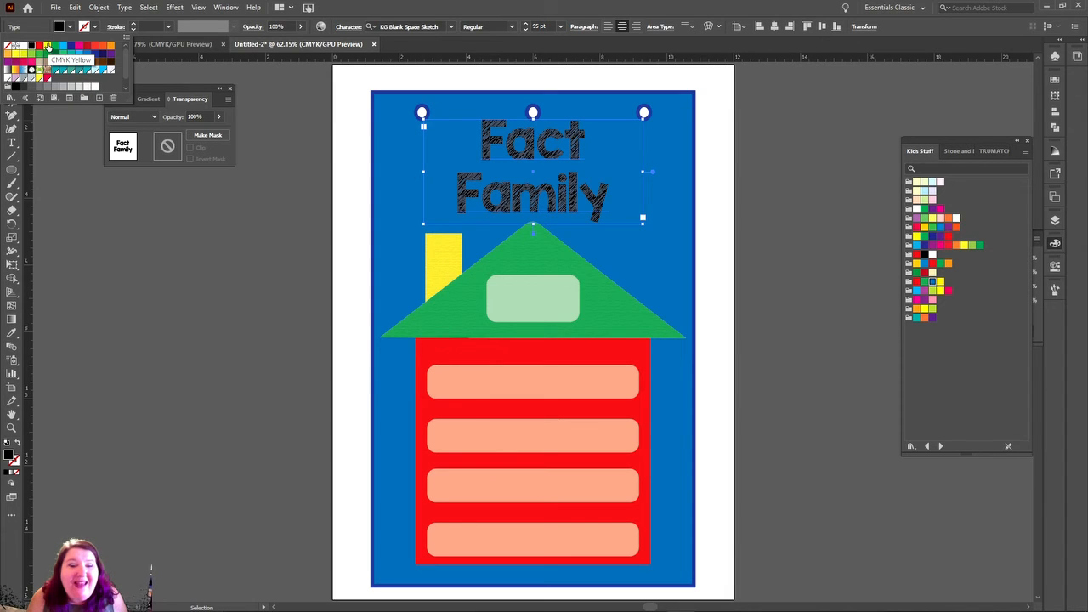
left_click(49, 47)
left_click(143, 269)
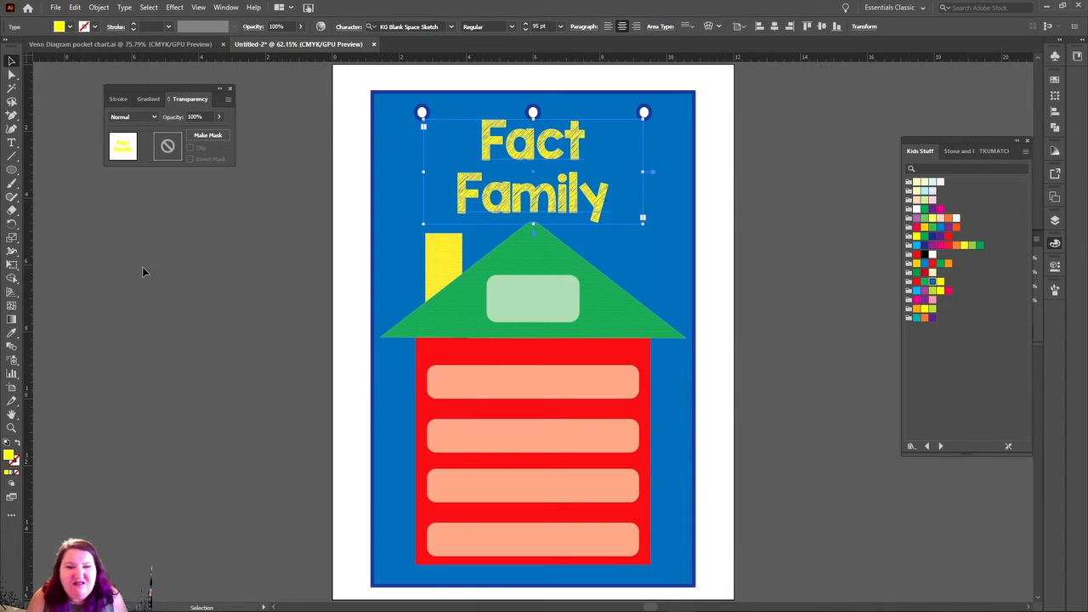
left_click(162, 265)
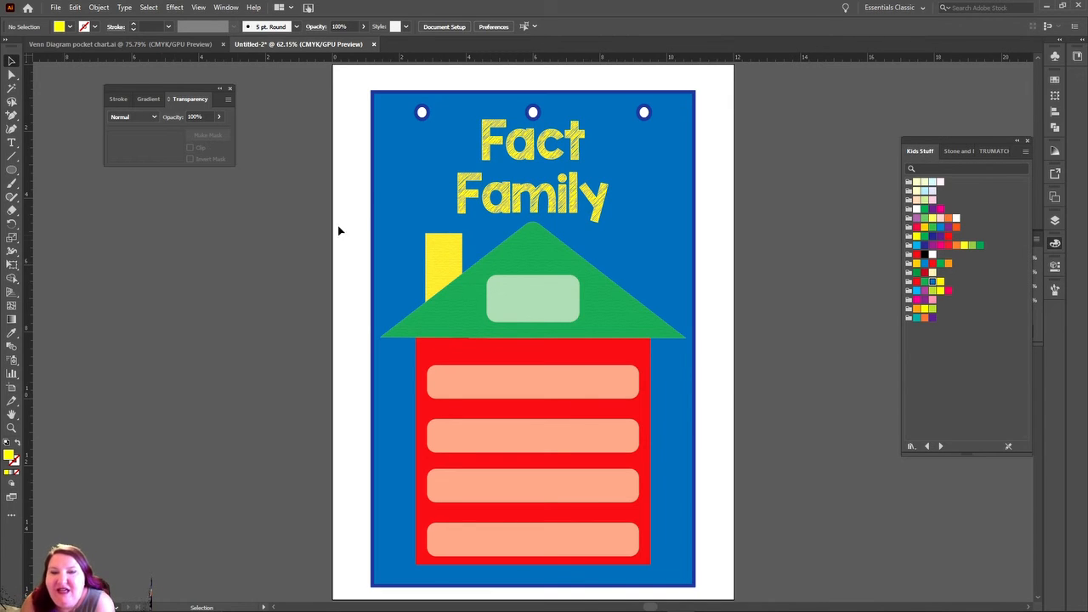
left_click(532, 175)
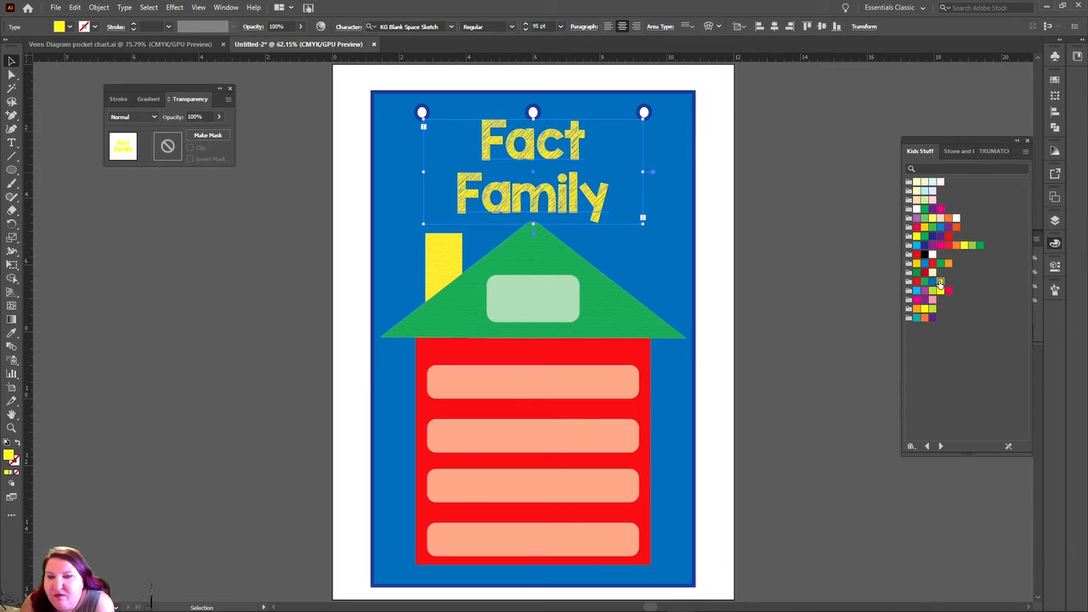
left_click(810, 243)
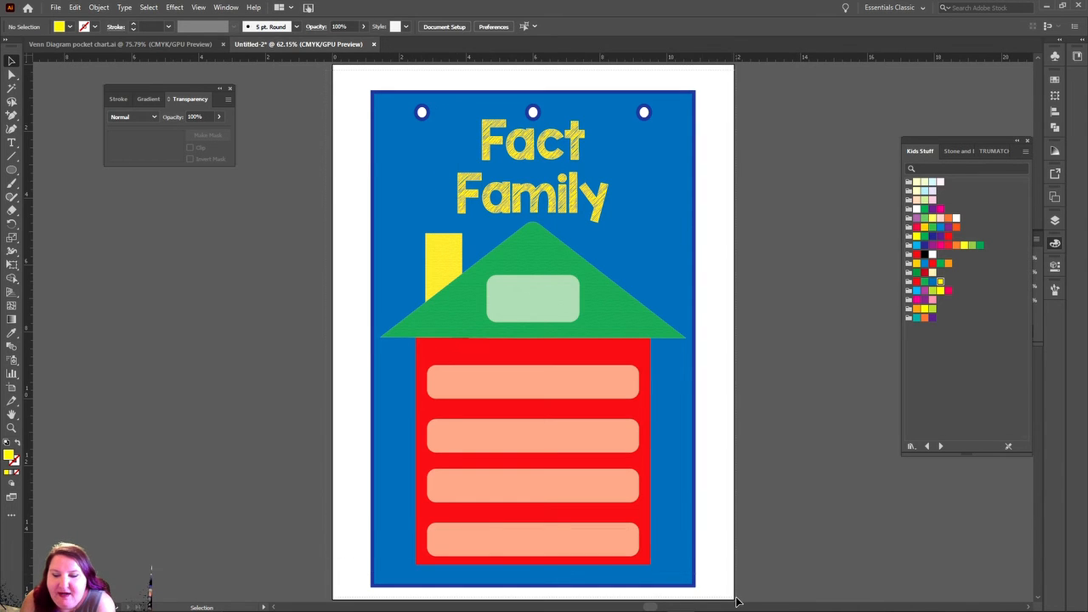
- Select all of the pocket chart artwork and group it
key("ctrl+a")
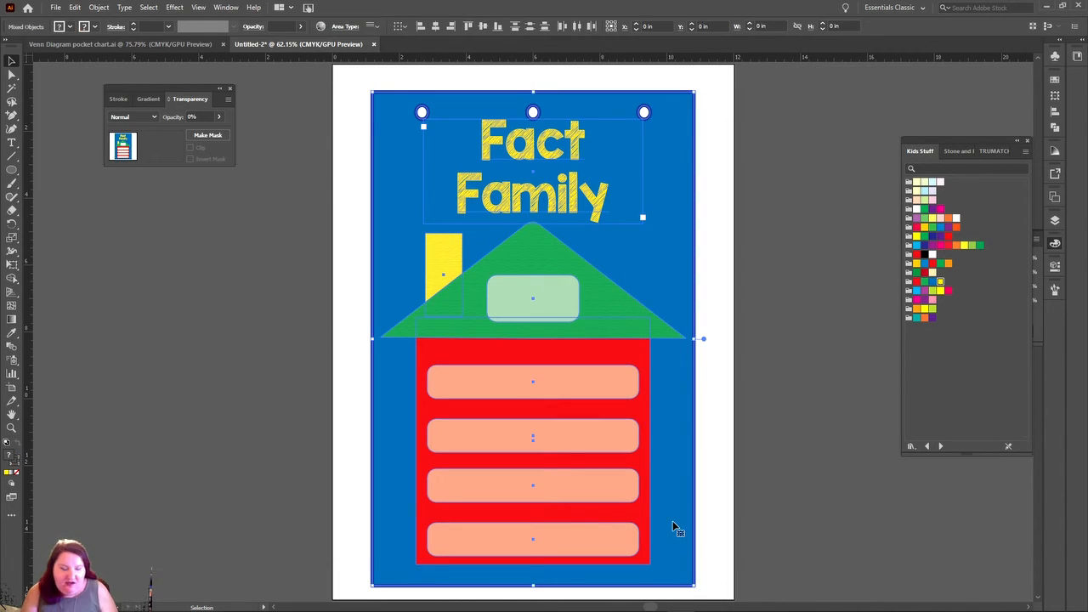
key("a")
key("ctrl+g")
key("v")
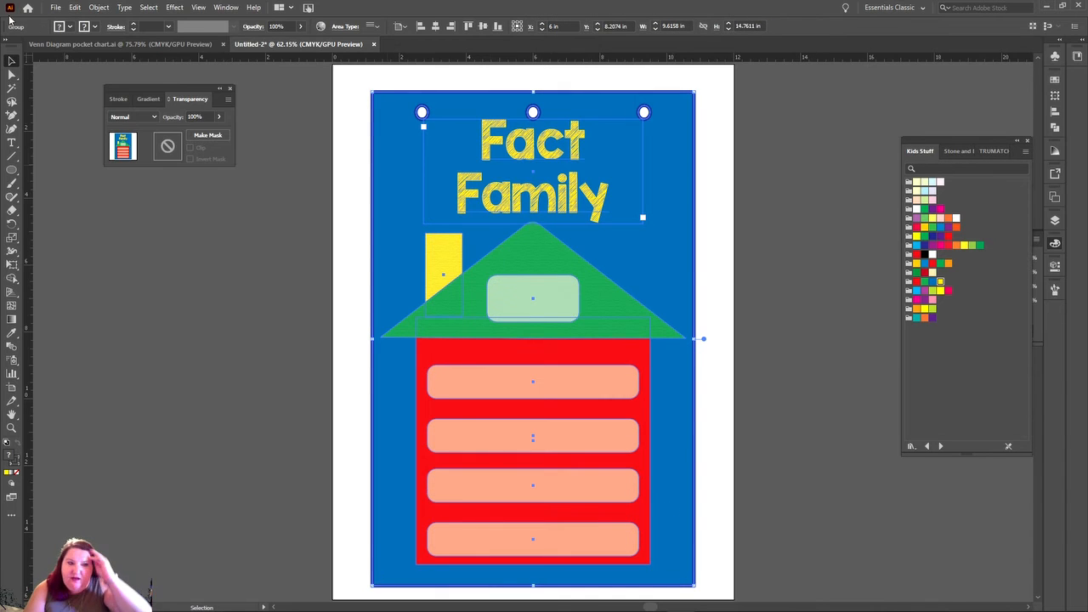
- Open Export for Screens and check that the export location is the School Stuff folder
left_click(55, 8)
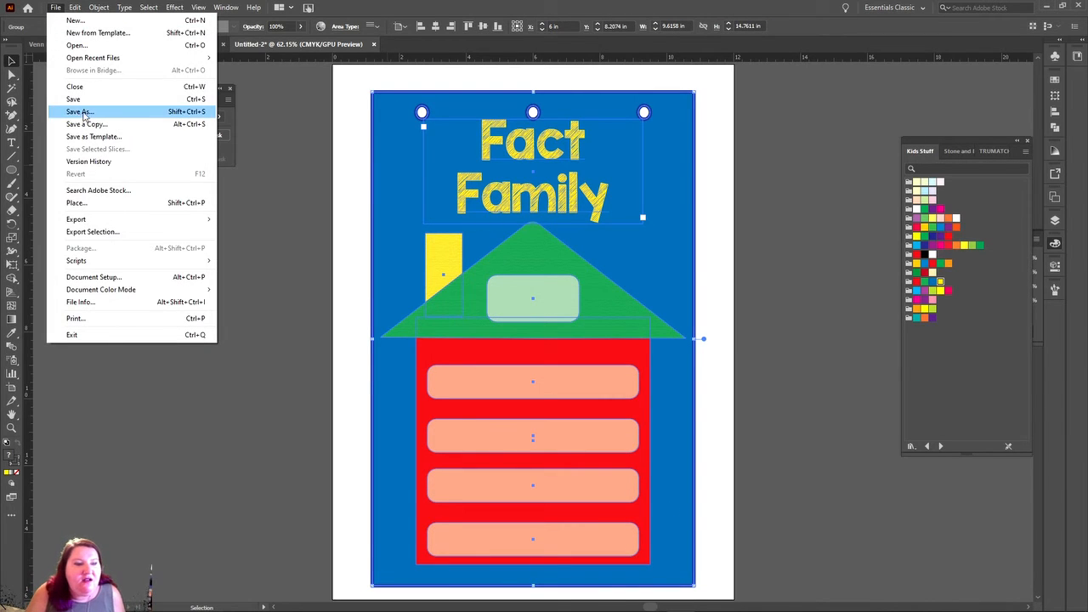
mouse_move(197, 220)
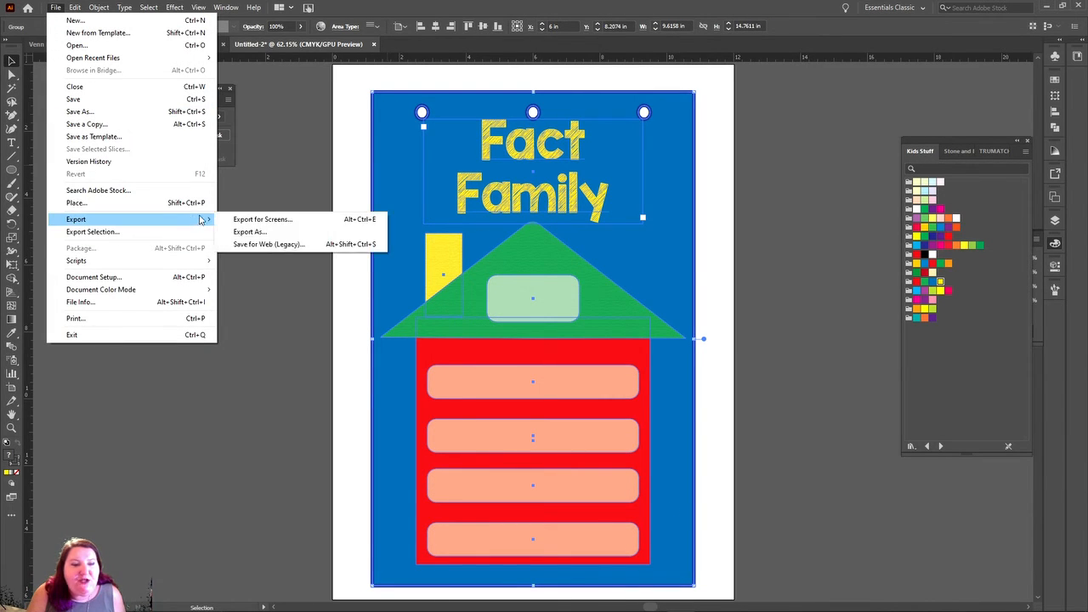
left_click(259, 220)
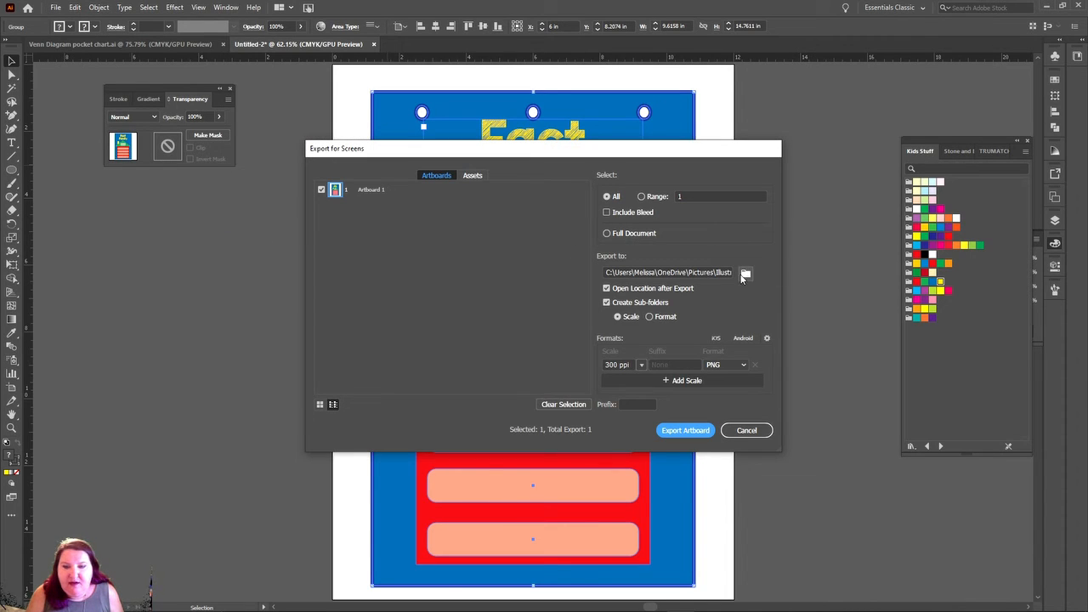
left_click(744, 275)
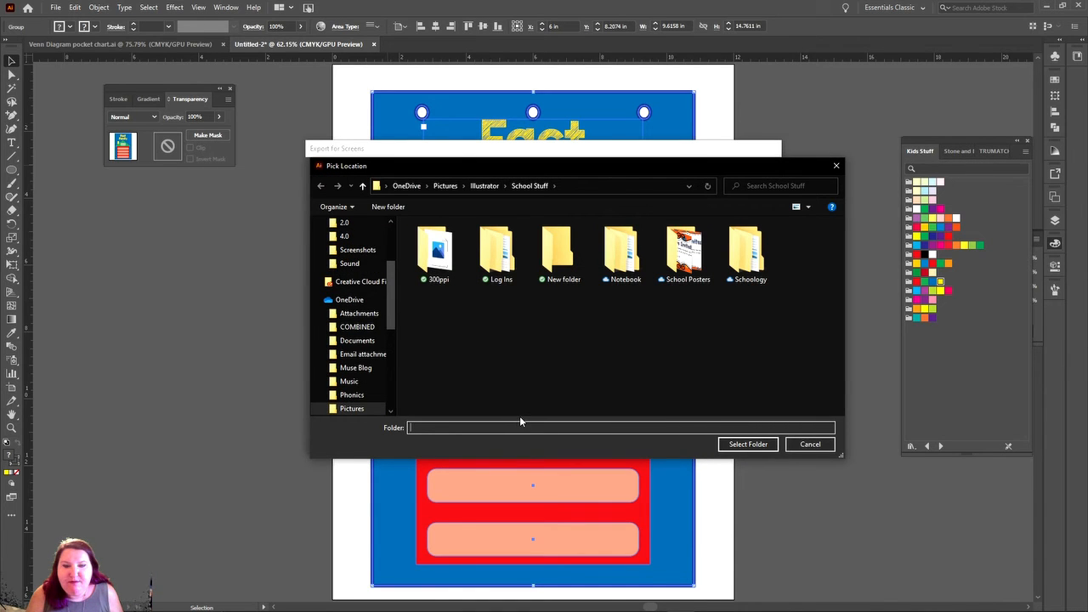
left_click(809, 445)
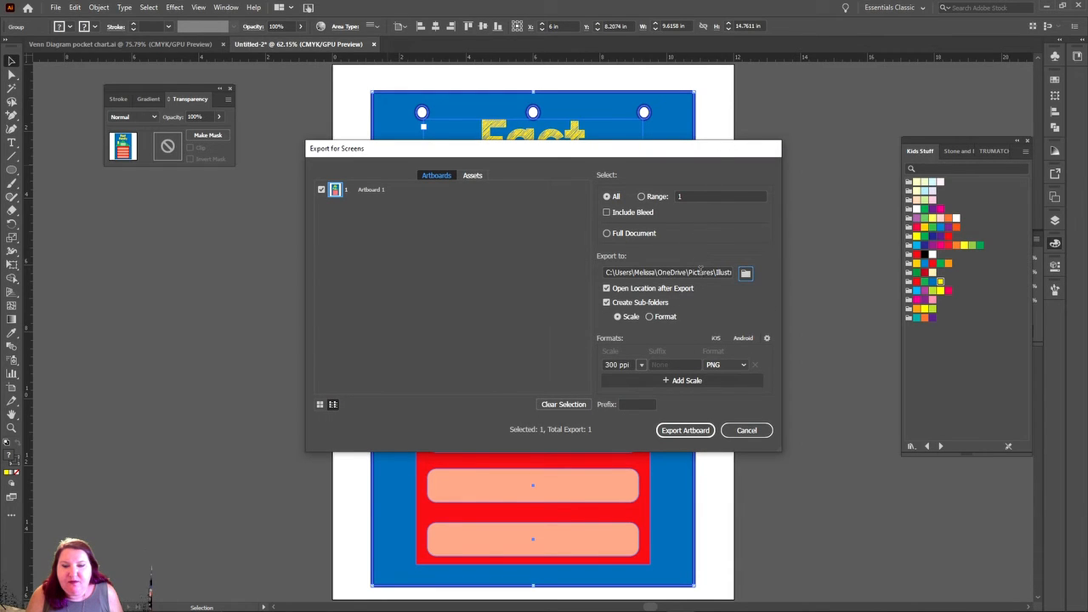
left_click(702, 270)
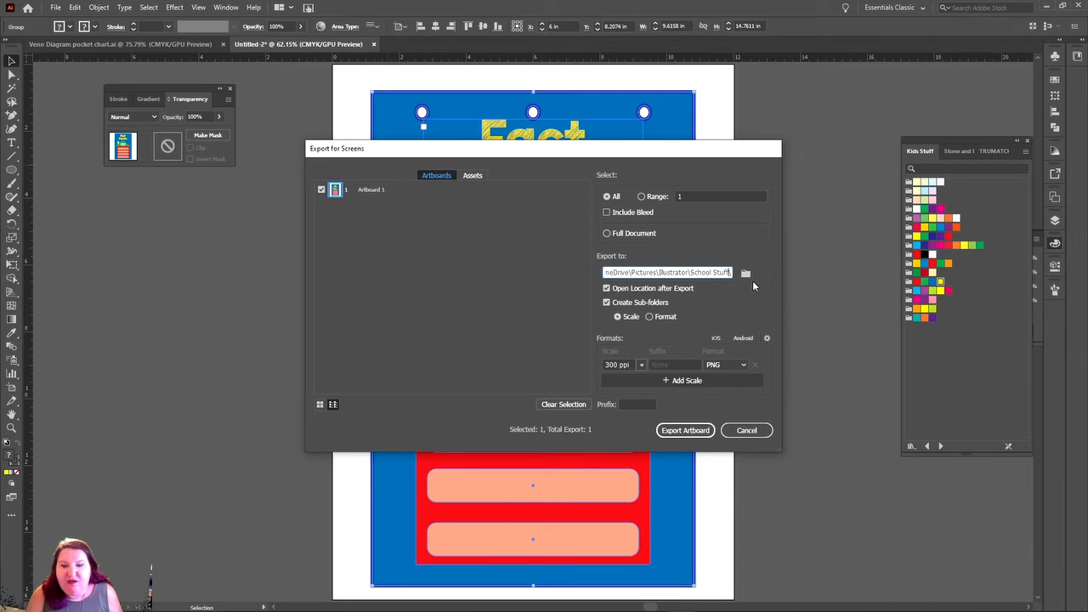
- Rename the artboard as "Fact Family Pocket Chart" and export it as a 300 ppi PNG
double_click(370, 190)
type("Fact Family Pocket Chart")
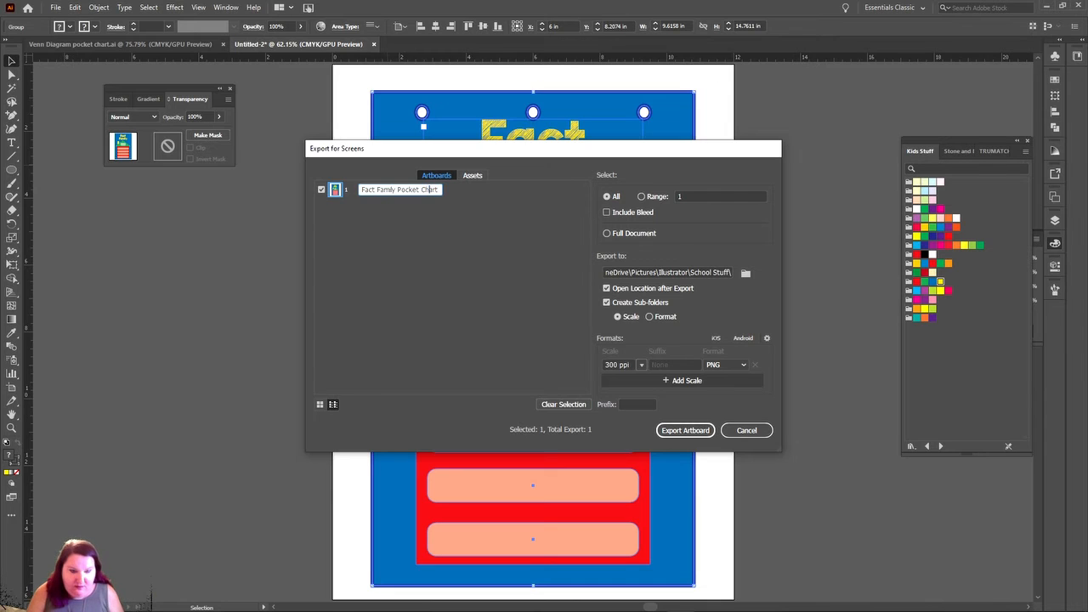
key("Return")
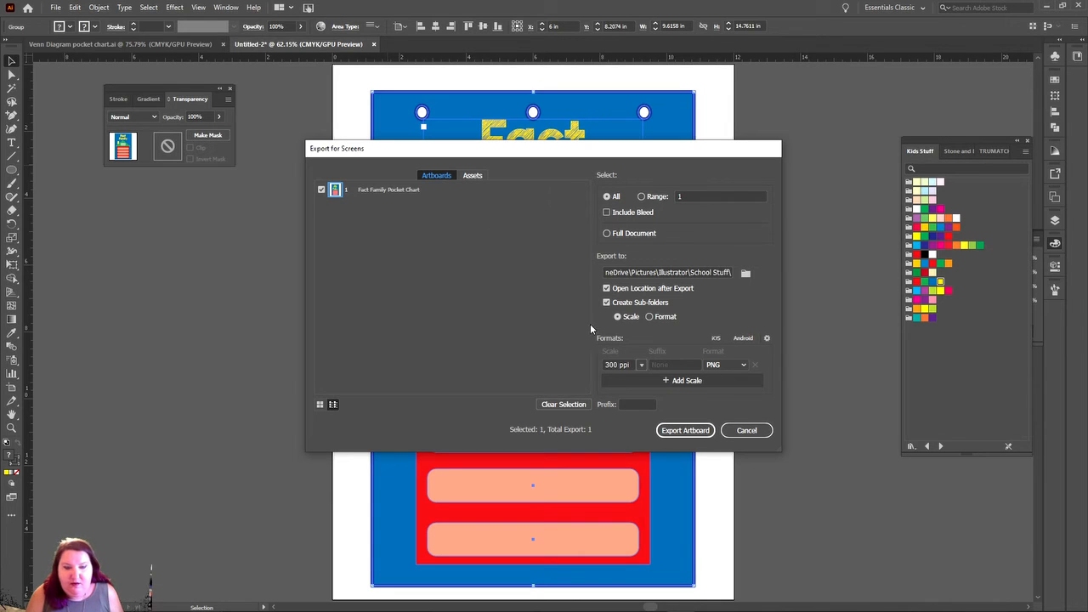
left_click(693, 434)
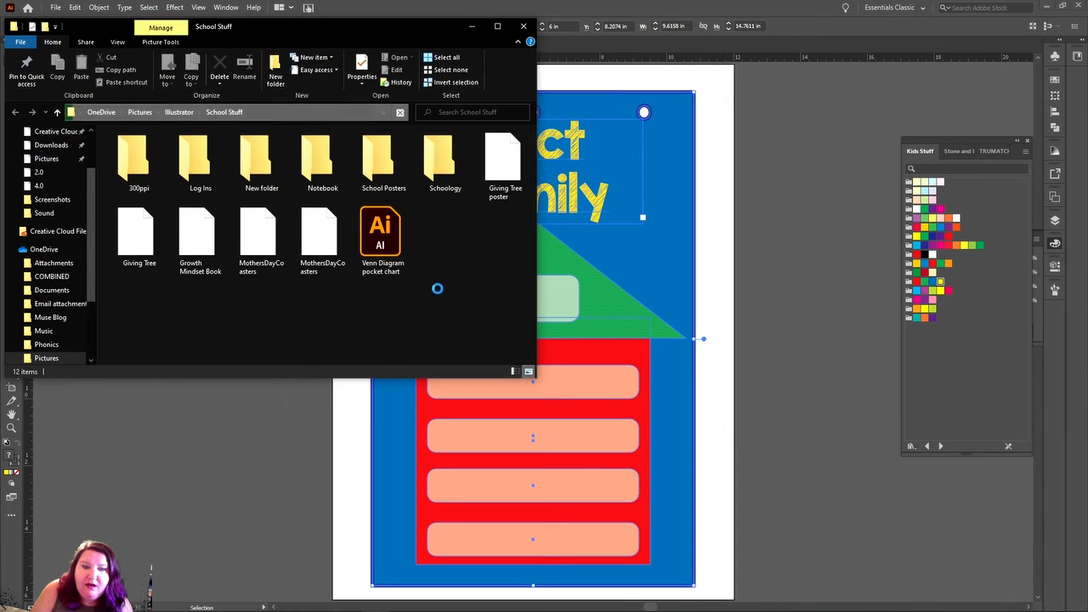
- Open the exported Fact Family Pocket Chart image from the 300ppi folder to review it
double_click(141, 166)
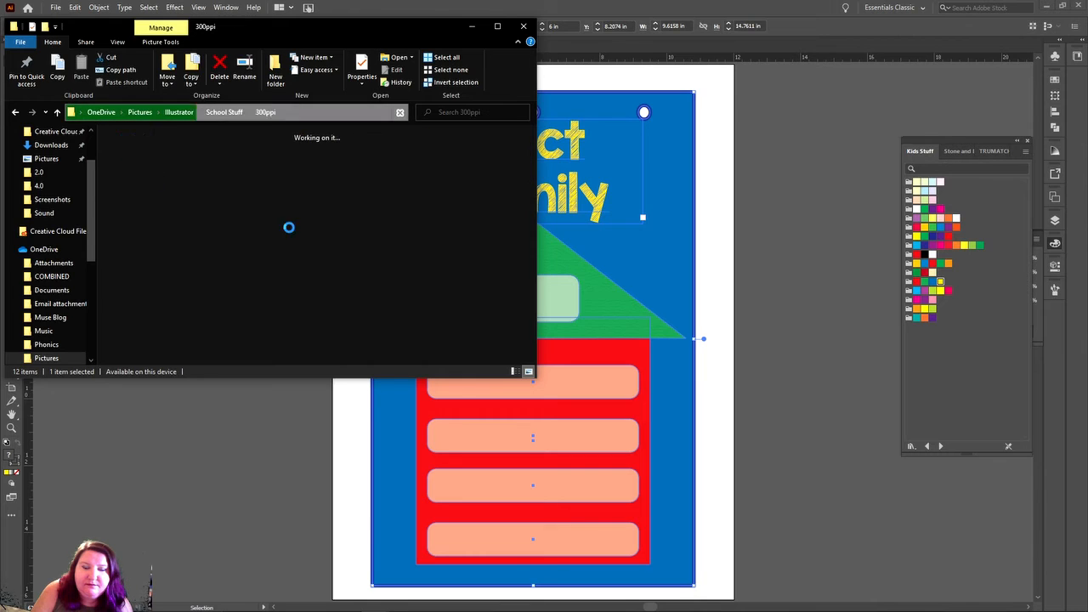
left_click(157, 157)
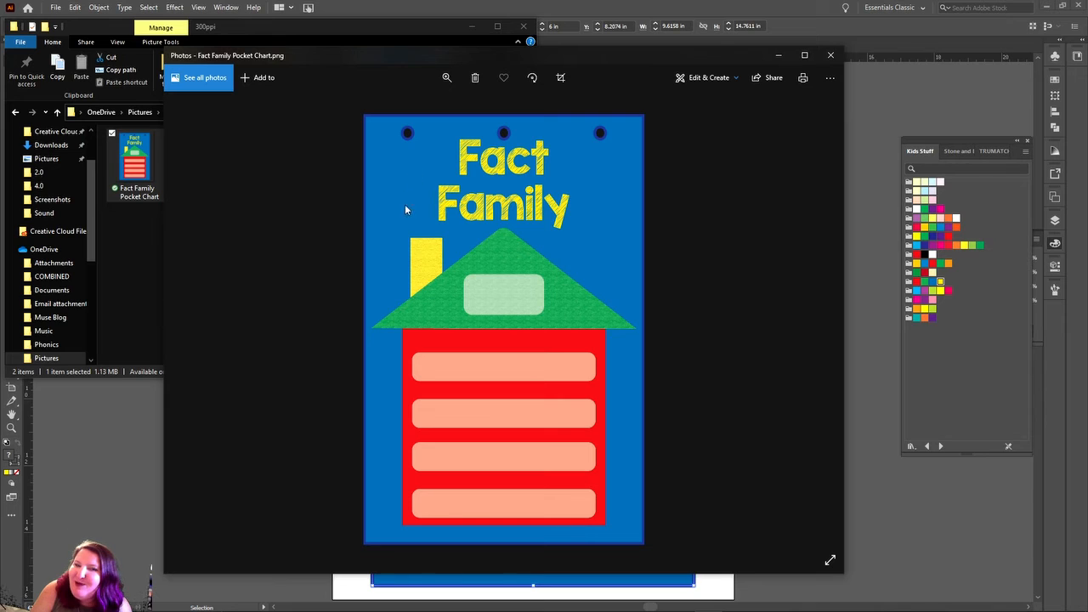
- Close the exported image preview and the 300ppi folder window, and deselect the pocket chart artwork in Illustrator
left_click(831, 55)
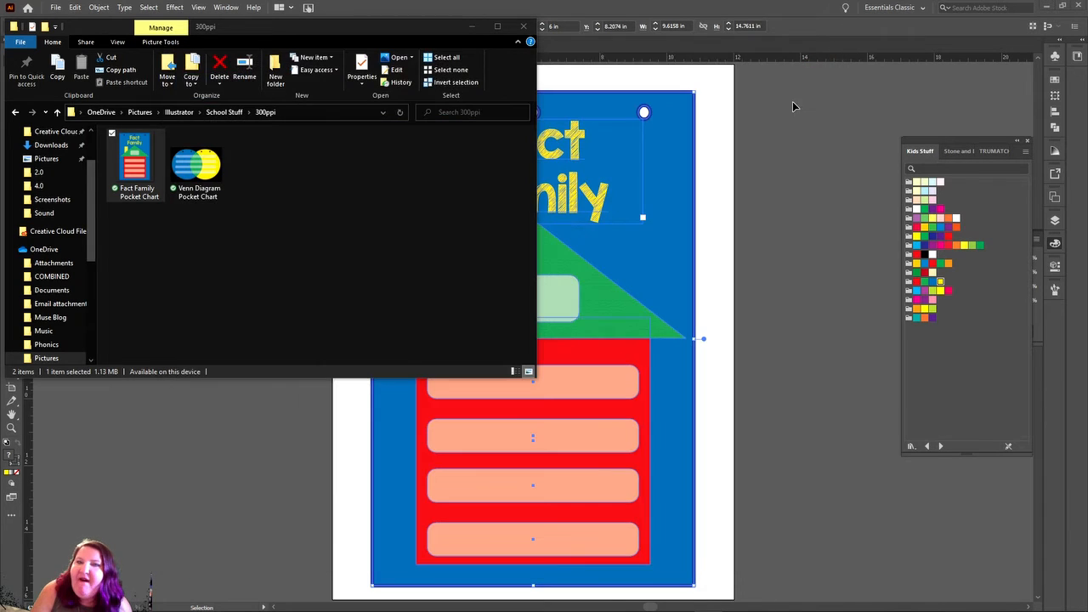
left_click(525, 25)
left_click(273, 244)
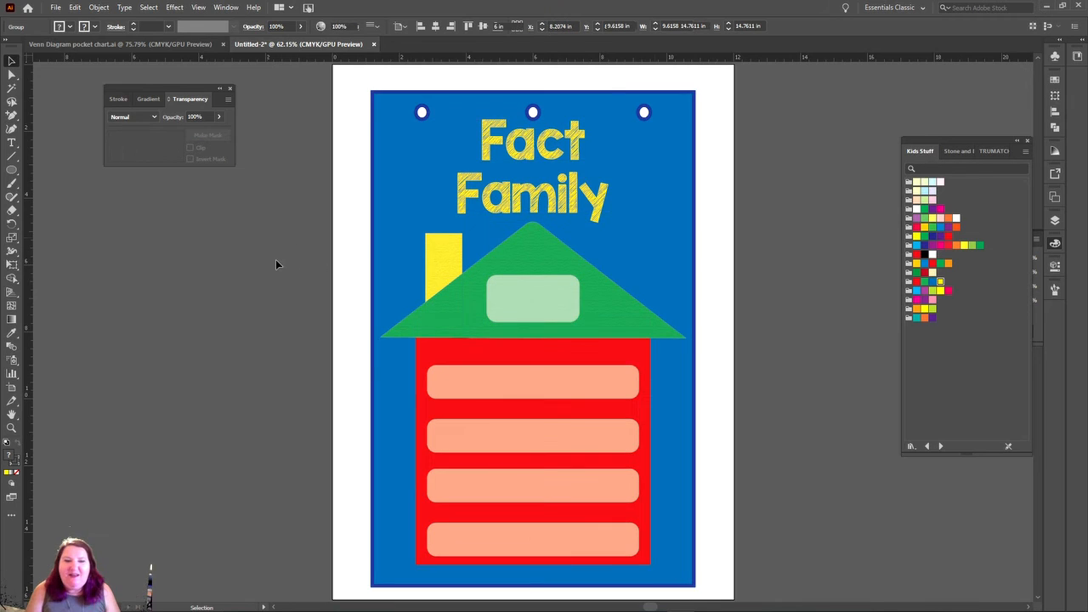
- Draw a yellow ellipse about 2.37 by 1.44 in beside the artboard and open the Zig Zag effect for it
left_click(12, 169)
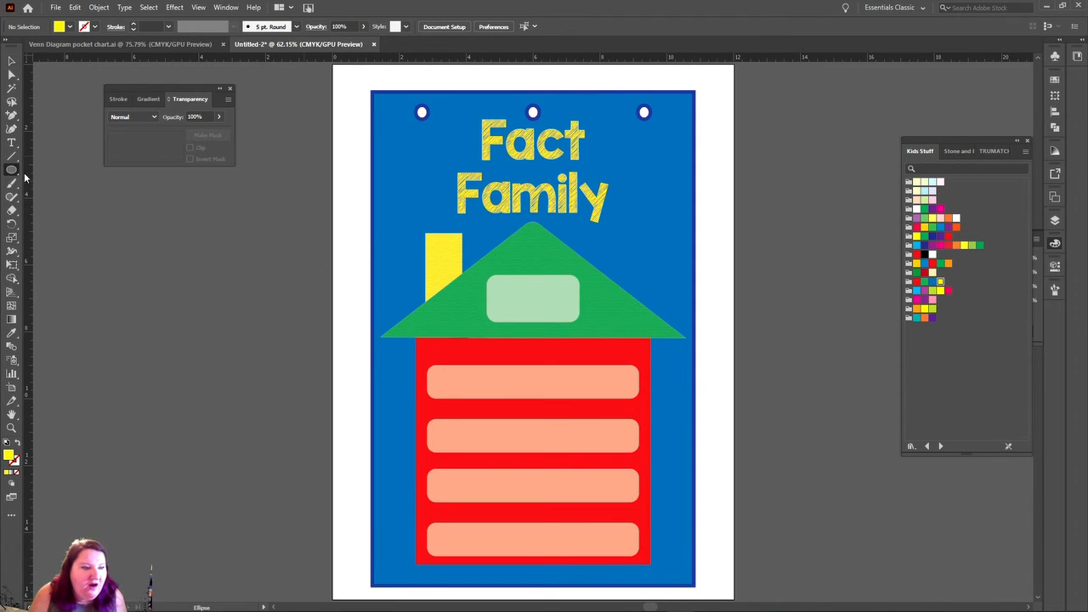
left_click_drag(168, 225, 246, 273)
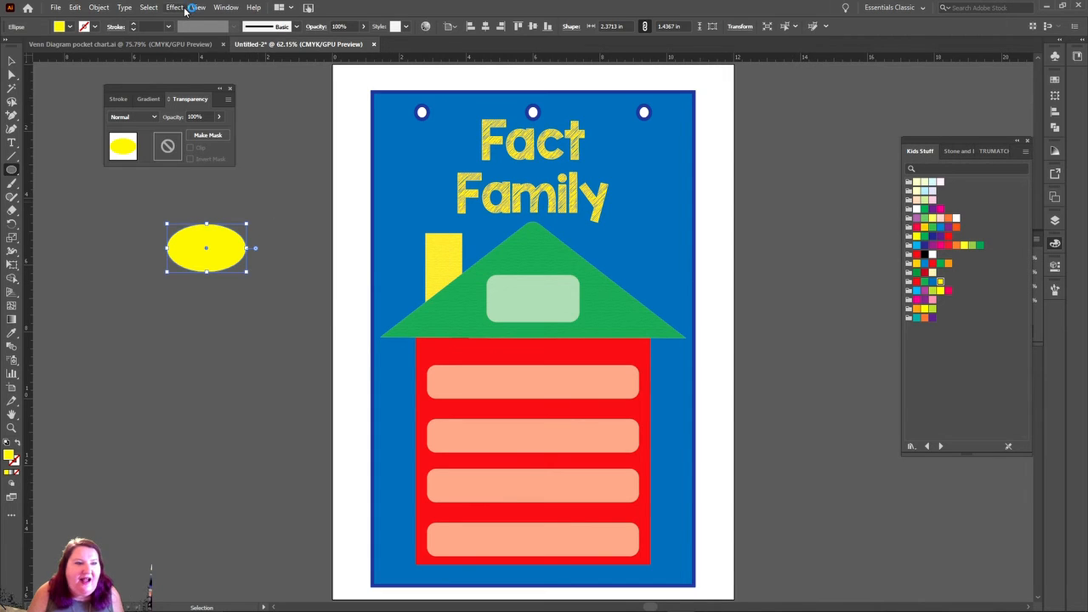
left_click(175, 6)
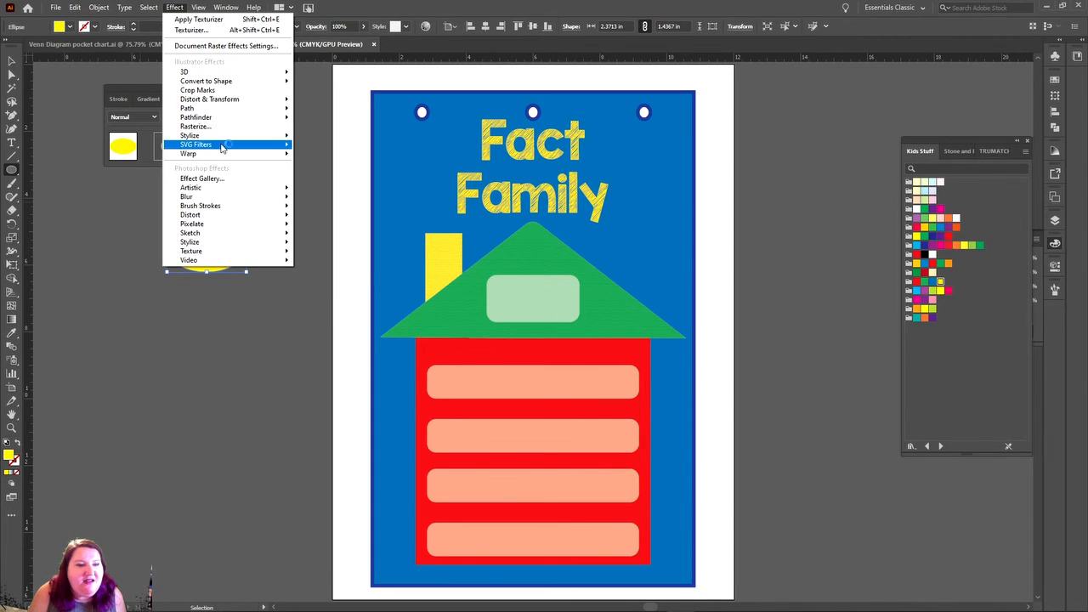
mouse_move(249, 103)
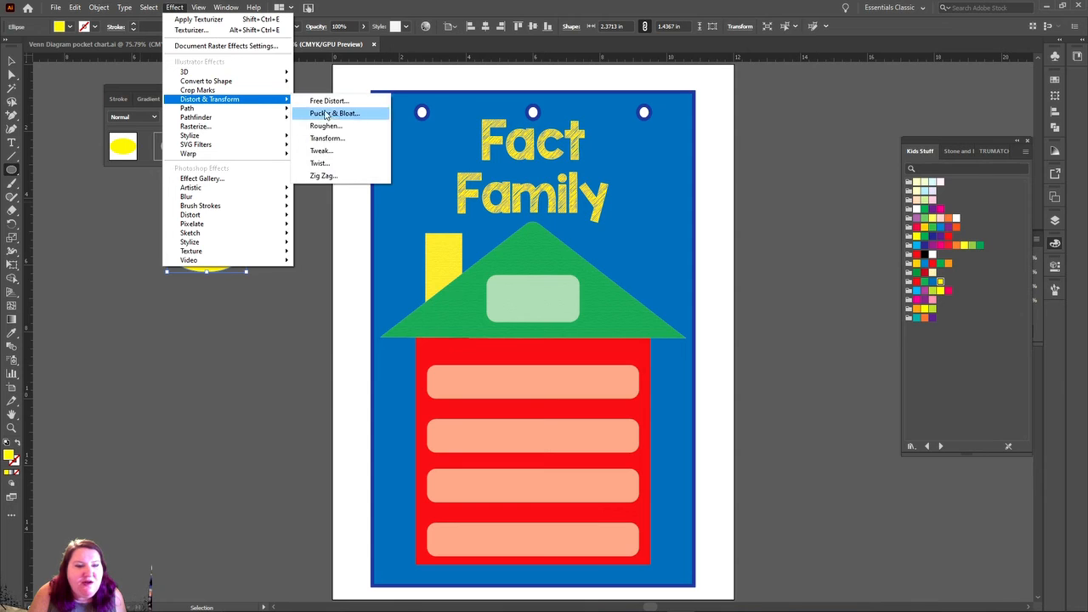
left_click(324, 176)
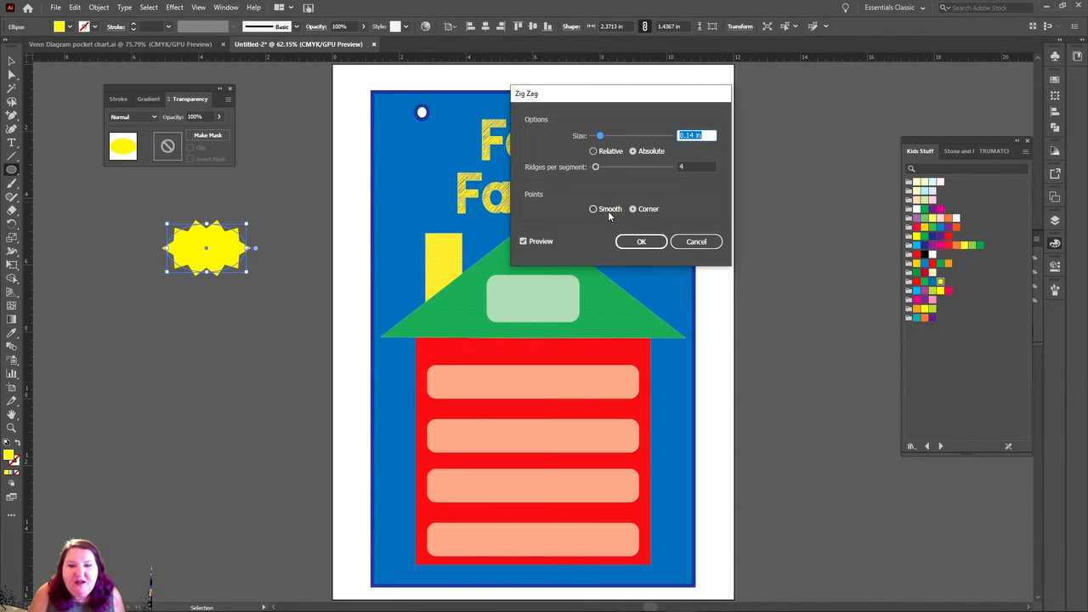
- Set the Zig Zag effect to smooth points with 5 ridges per segment
left_click(608, 213)
left_click(705, 165)
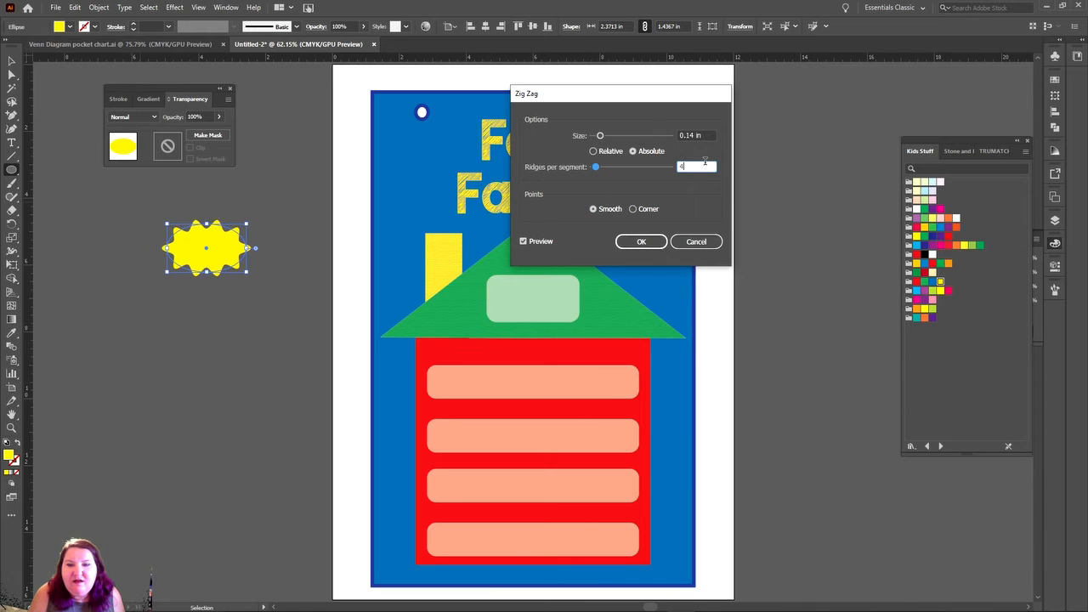
key("Down")
key("Down")
key("Down")
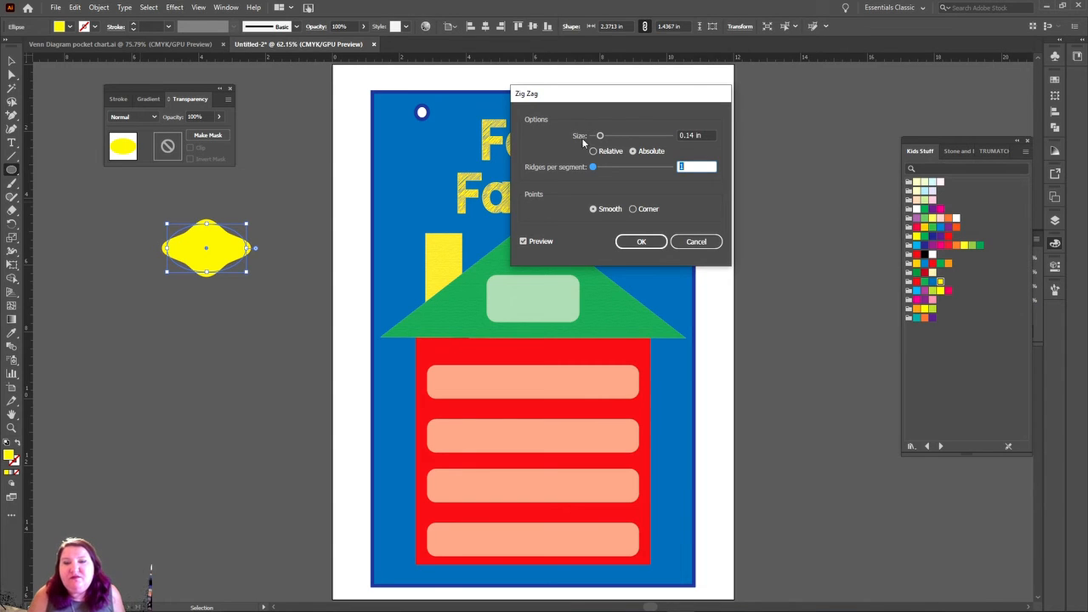
key("Up")
key("Up")
key("Up")
key("Up")
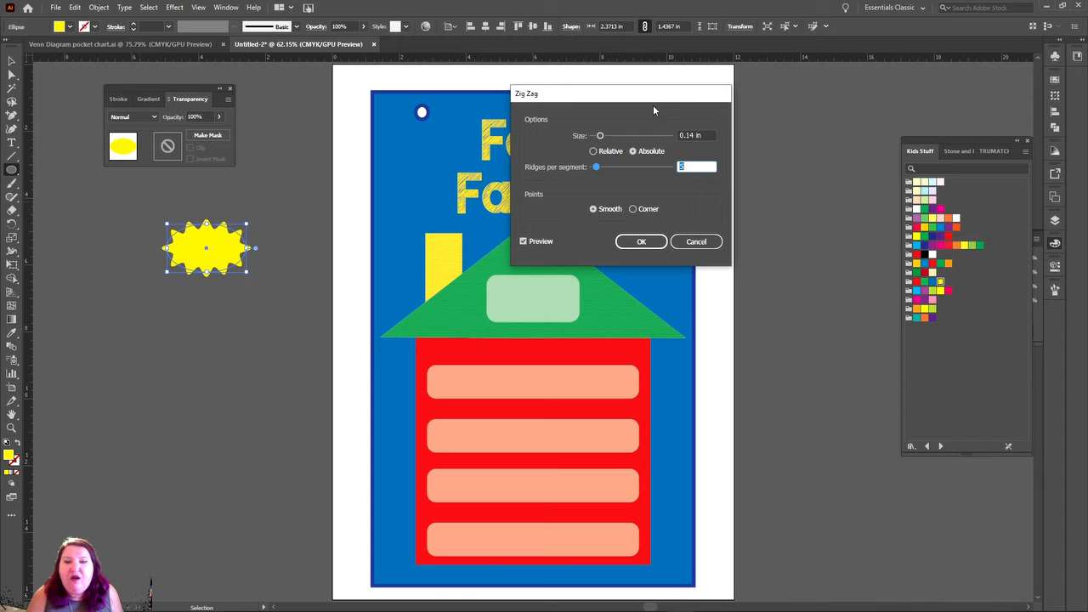
- Make the Zig Zag size relative at 2% and apply the effect to the ellipse
left_click(592, 151)
left_click(694, 133)
key("Down")
key("Down")
key("Down")
key("Down")
key("Down")
key("Down")
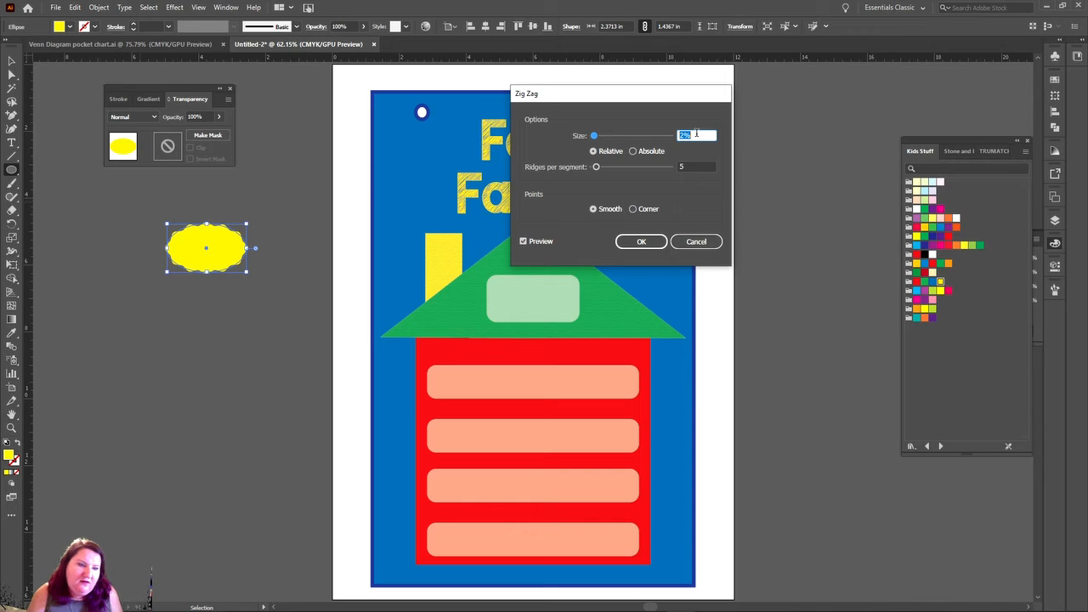
left_click(641, 241)
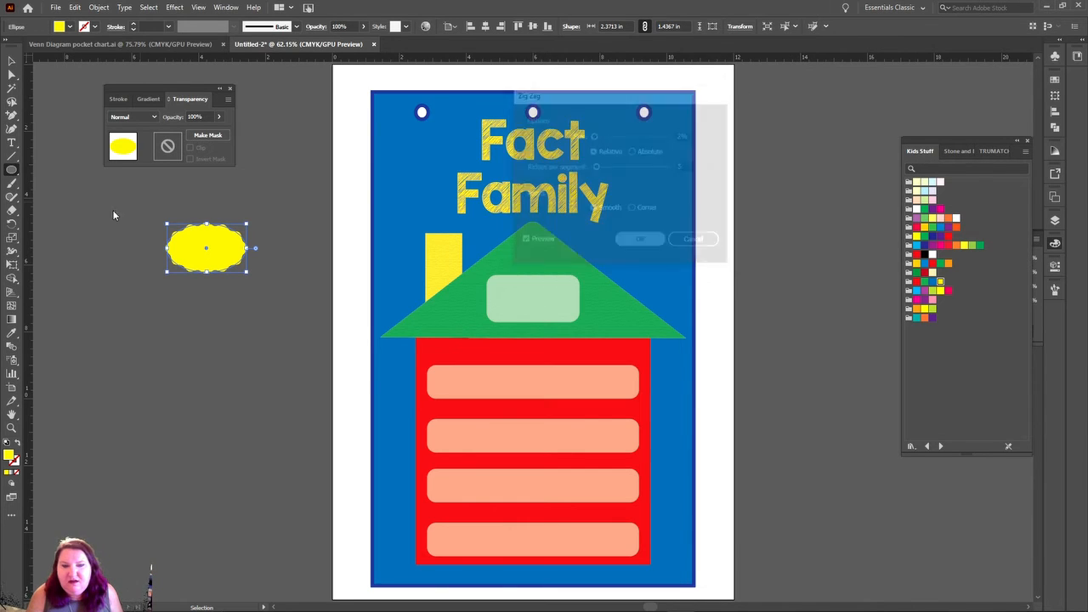
- Scale the scalloped ellipse down to about 1.01 by 0.61 in and deselect it
left_click(11, 60)
left_click(237, 283)
left_click_drag(226, 240, 280, 266)
left_click_drag(213, 253, 255, 282)
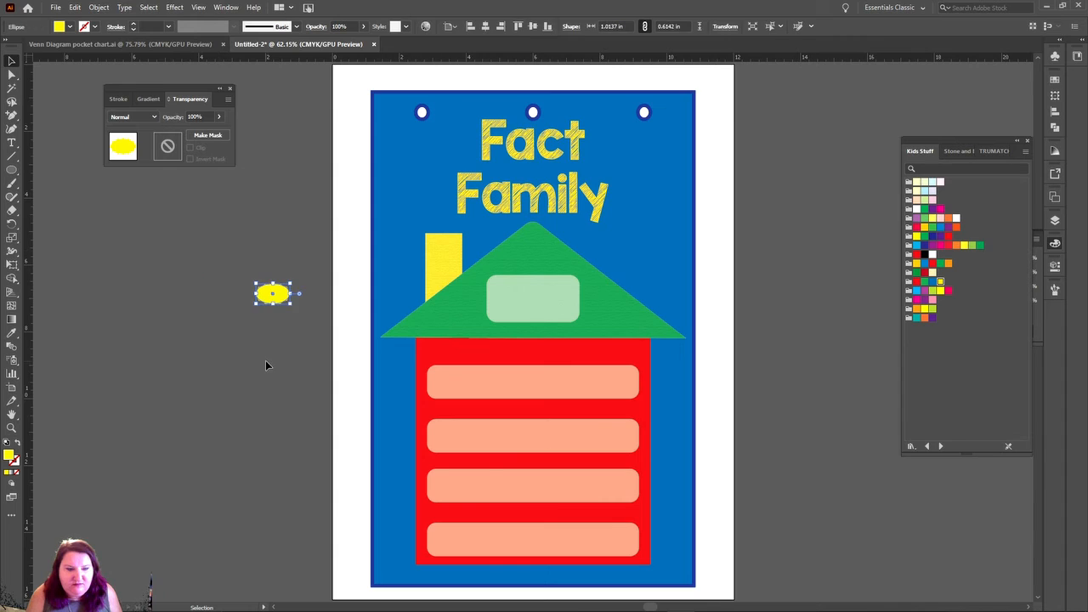
left_click(265, 360)
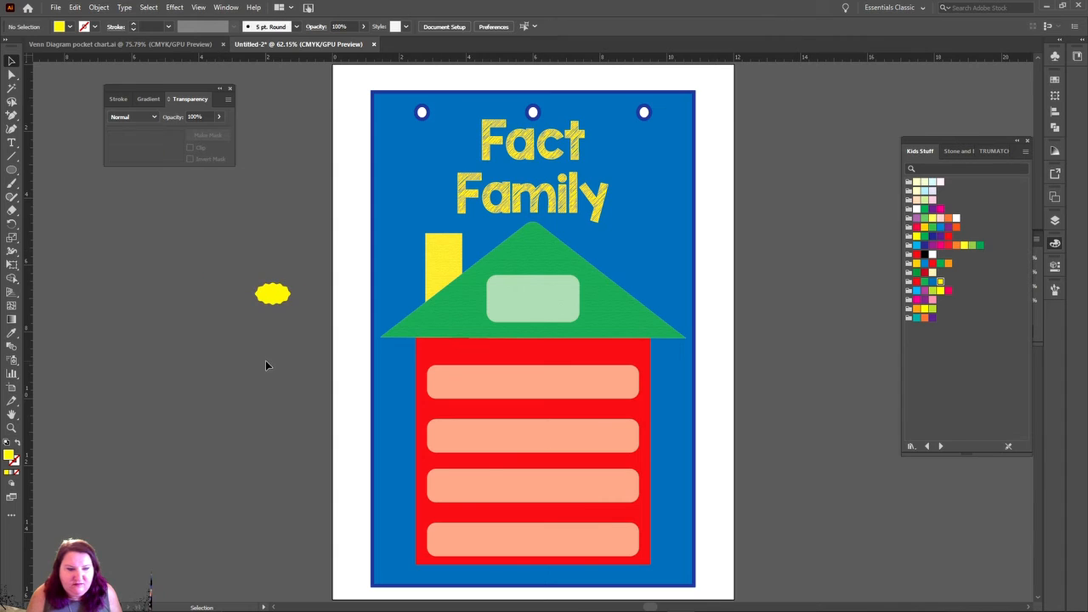
- Place the small scalloped ellipse just above the chimney's upper-left corner, rotated diagonally as a smoke puff
left_click(258, 293)
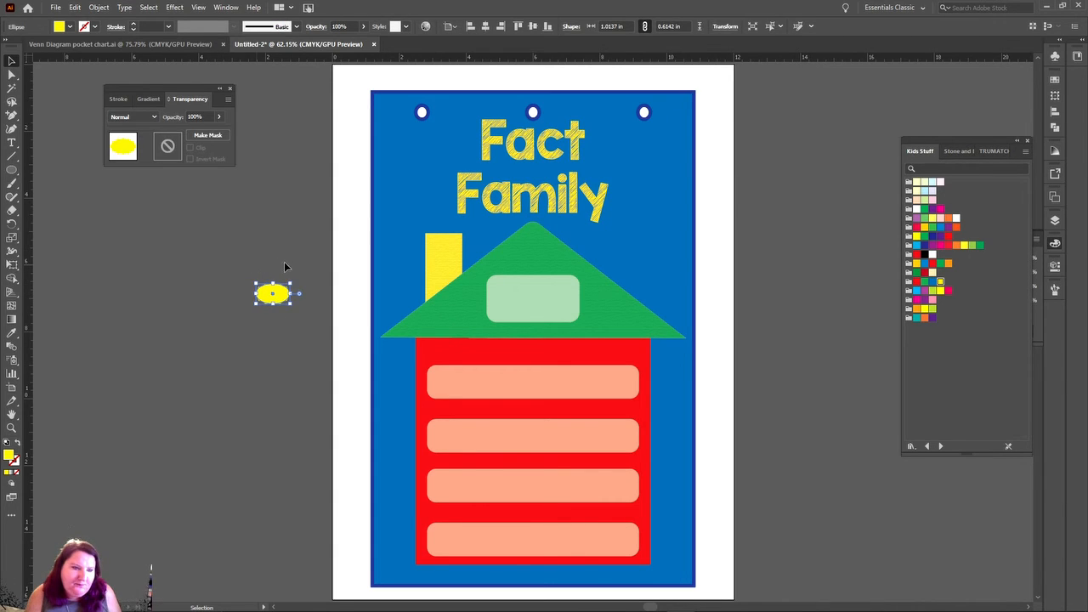
left_click_drag(255, 278, 420, 218)
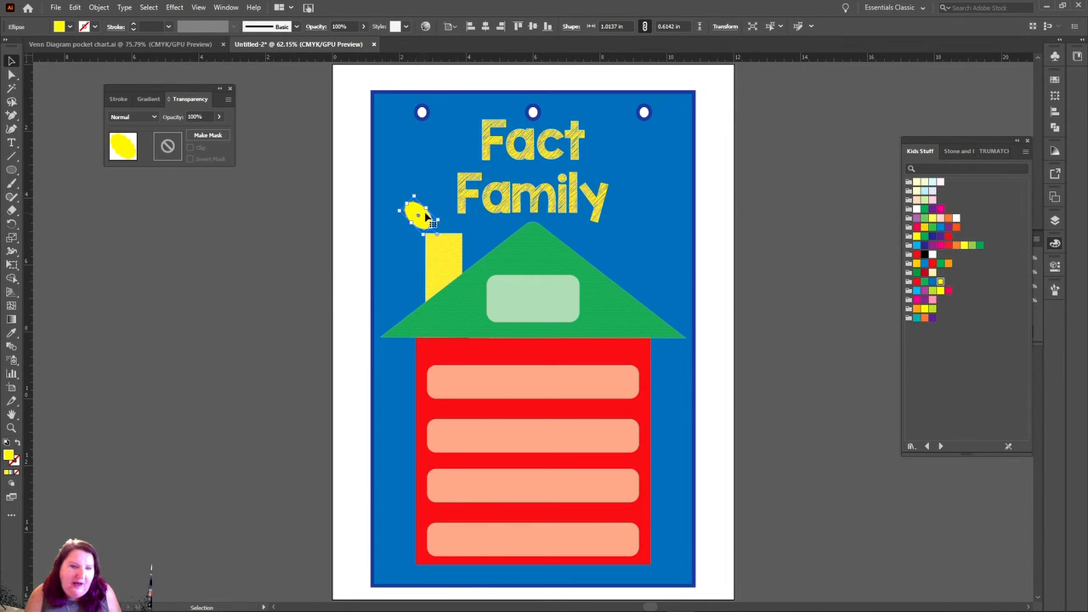
left_click(336, 276)
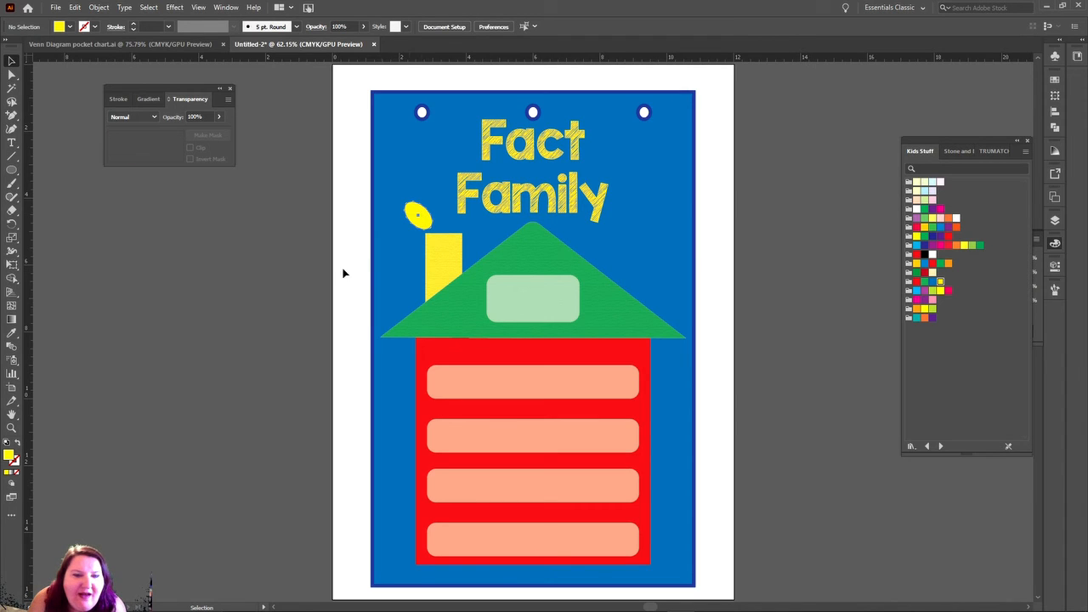
- Reshape the smoke puff by moving its upper-left anchor point with Direct Selection
left_click(415, 212)
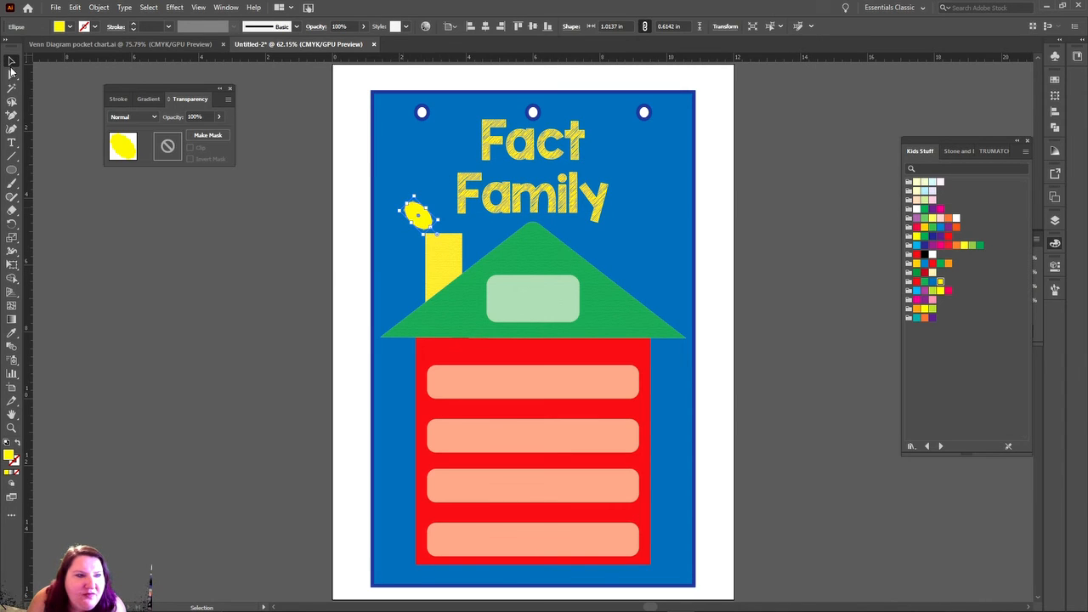
left_click(11, 74)
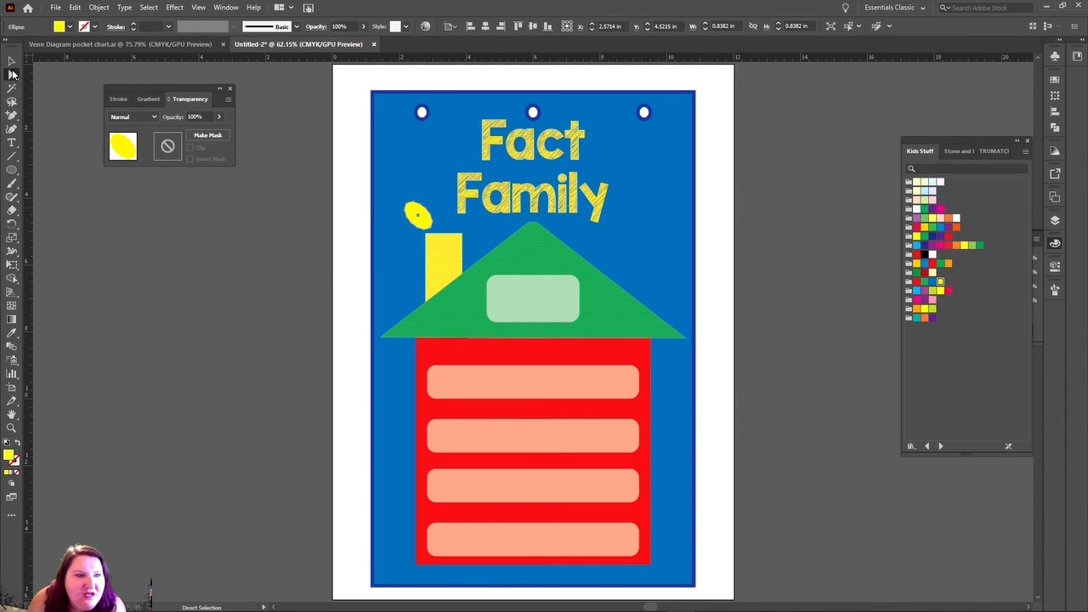
left_click(408, 207)
left_click_drag(409, 207, 413, 208)
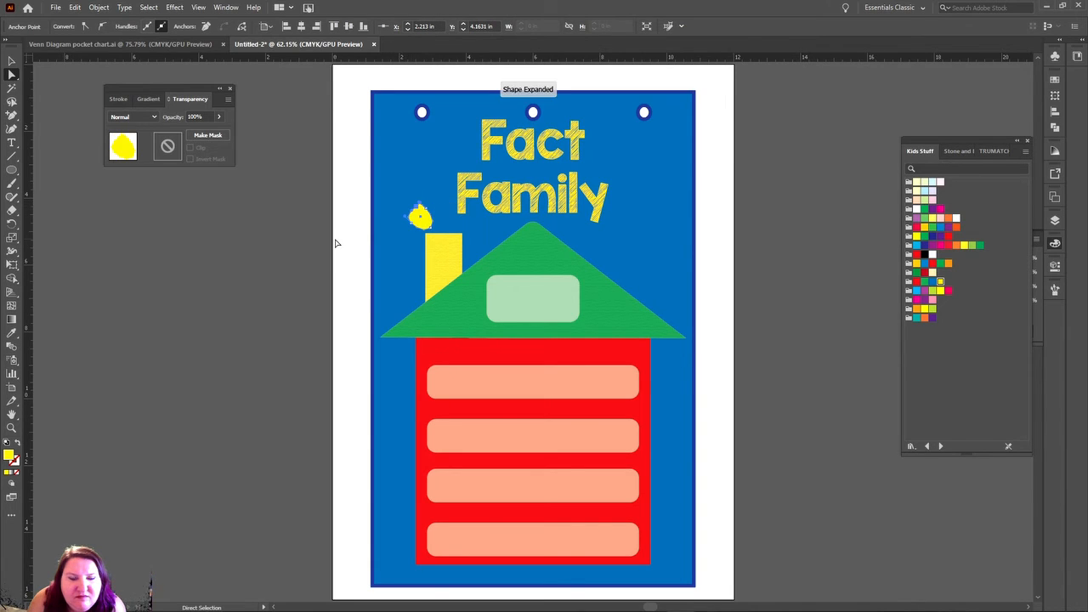
left_click(337, 239)
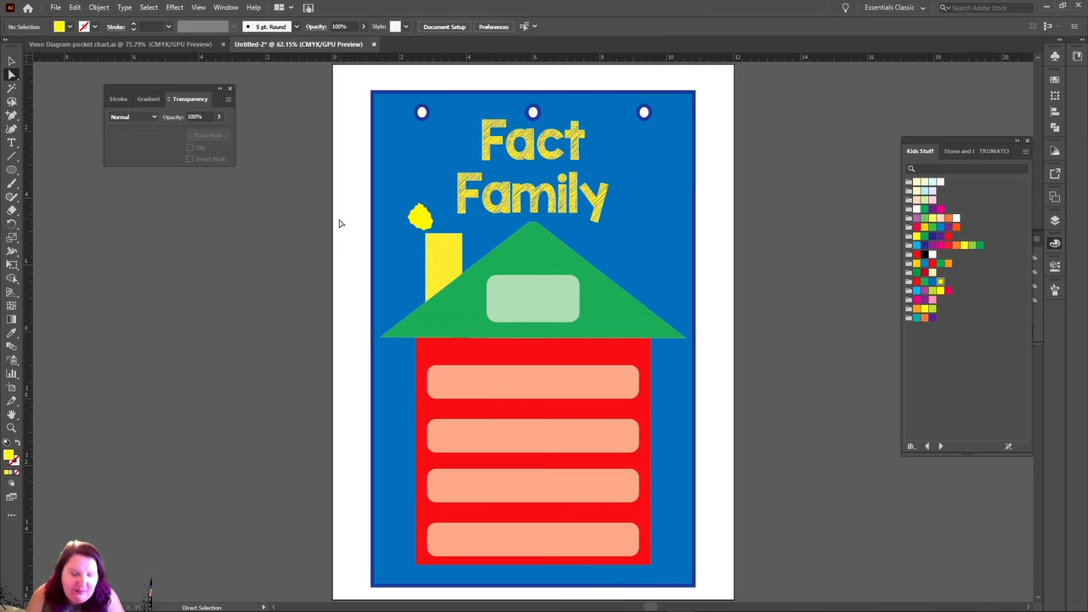
- Pull the smoke puff's upper-right anchor point inward and angle its handle to curve that edge
left_click(419, 219)
key("ctrl+equal")
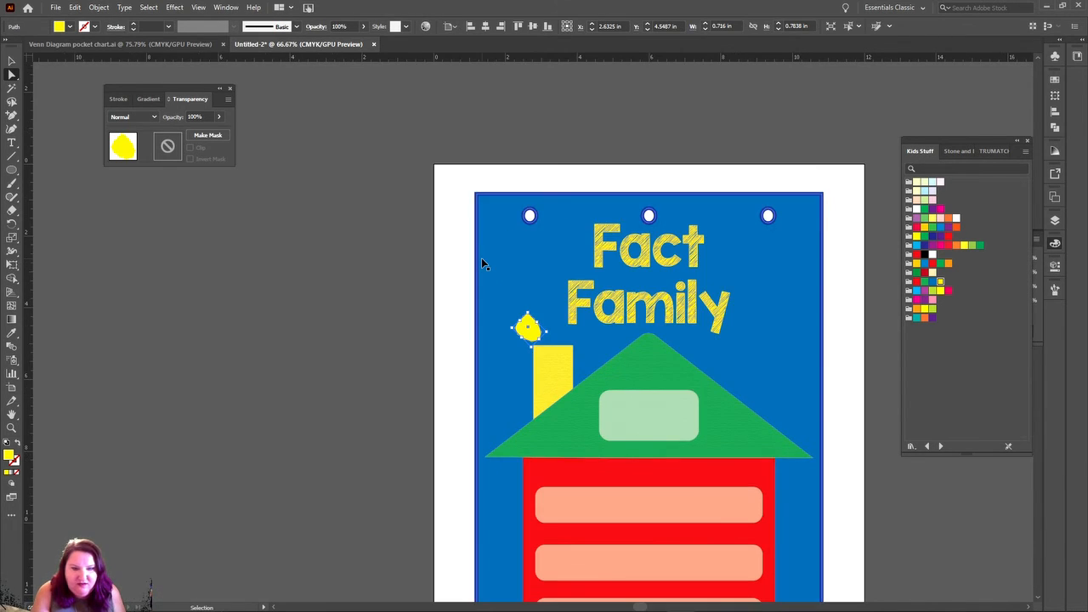
key("ctrl+equal")
key("ctrl+equal")
key("ctrl+equal")
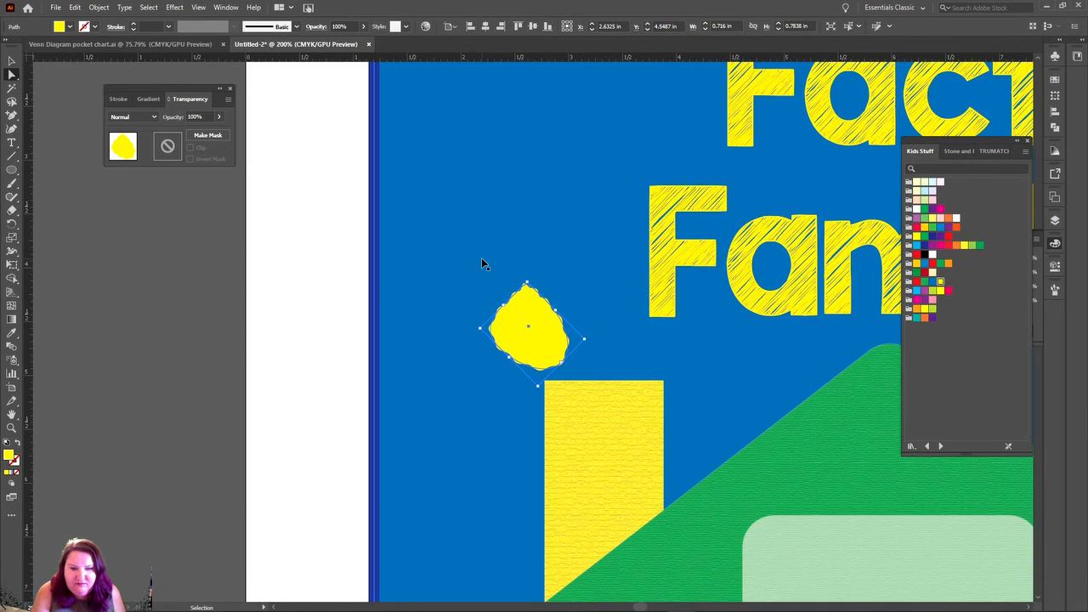
key("ctrl+equal")
key("a")
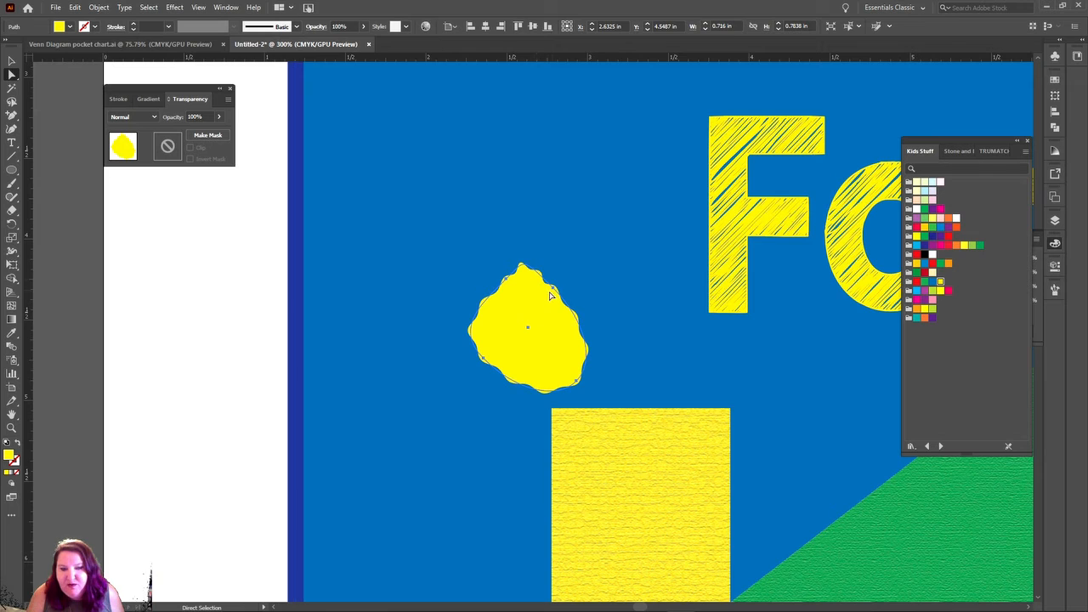
left_click_drag(552, 294, 566, 343)
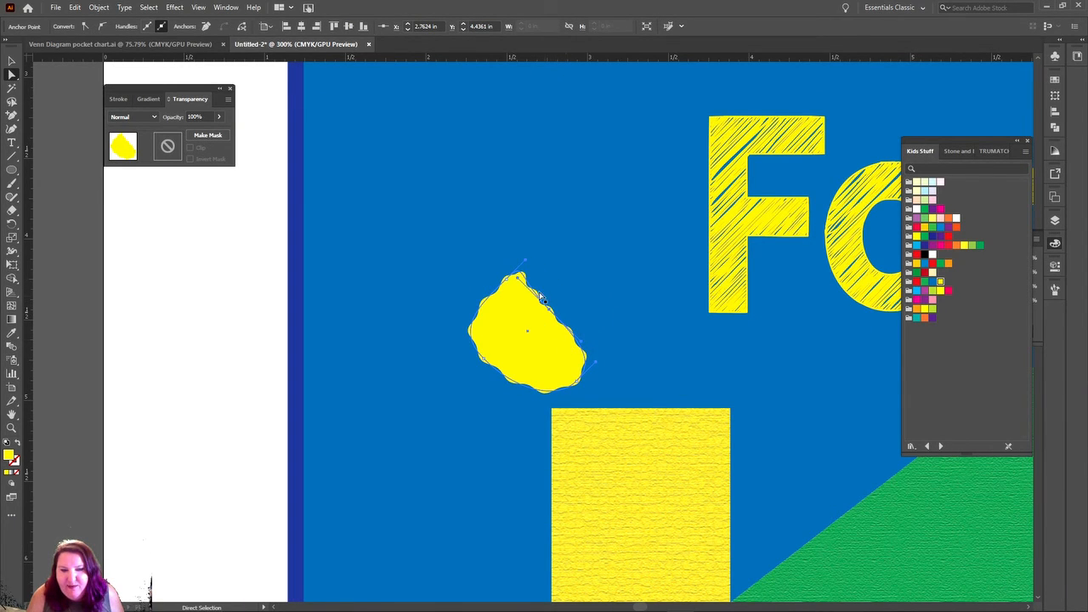
left_click_drag(518, 278, 540, 271)
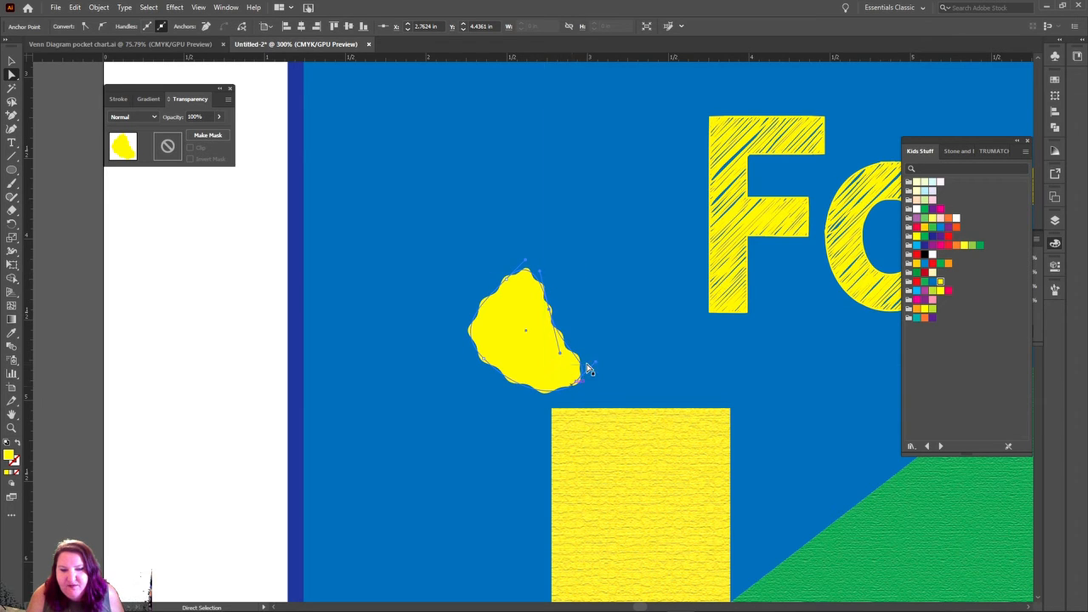
- Undo the accidental shift of the artwork and flatten the handle of the smoke puff's lower-right anchor point
left_click_drag(592, 368, 598, 370)
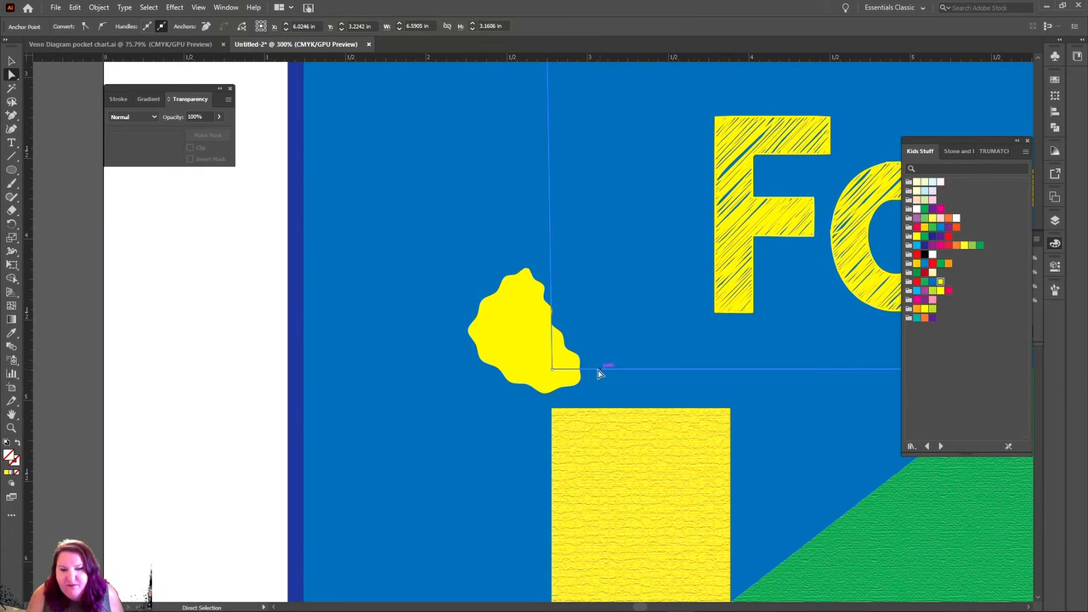
key("ctrl+z")
left_click(575, 382)
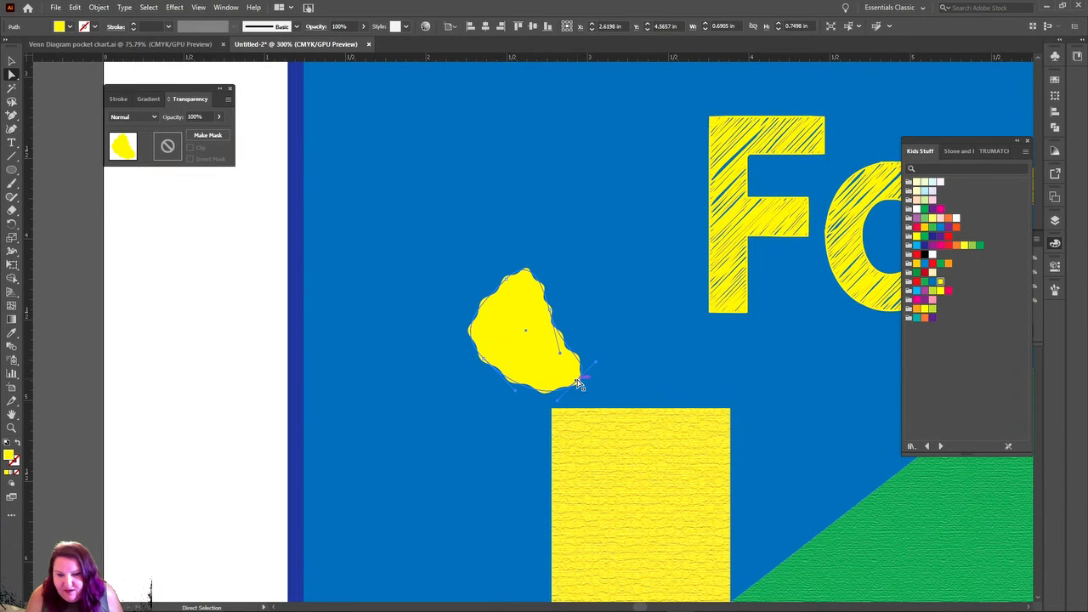
left_click(578, 383)
left_click_drag(595, 365, 606, 380)
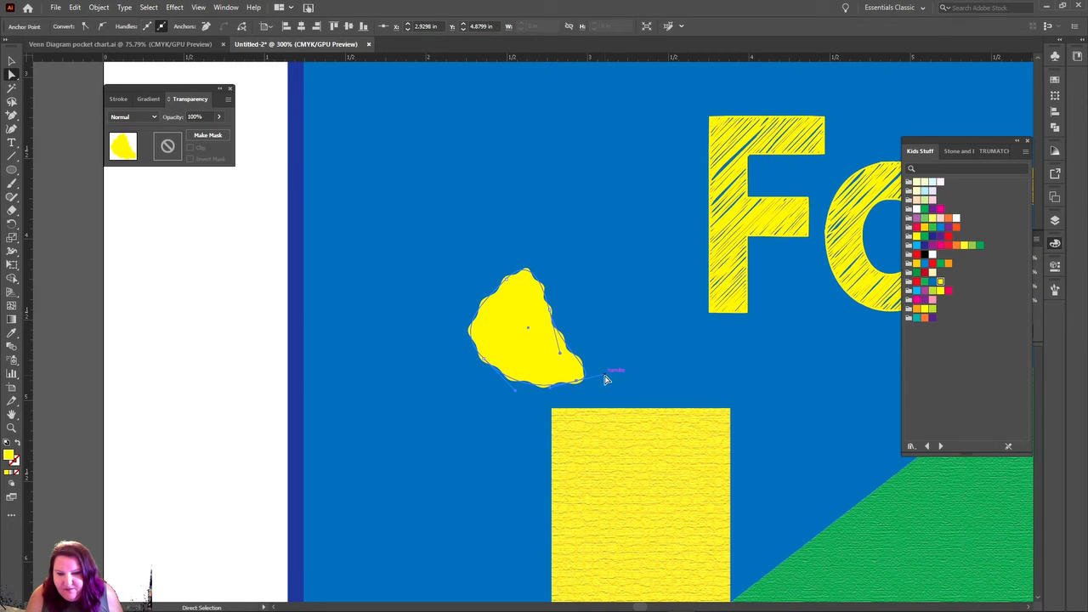
- Adjust the handle of the smoke puff's lower-left anchor point and move the point inward to narrow the shape
left_click(484, 358)
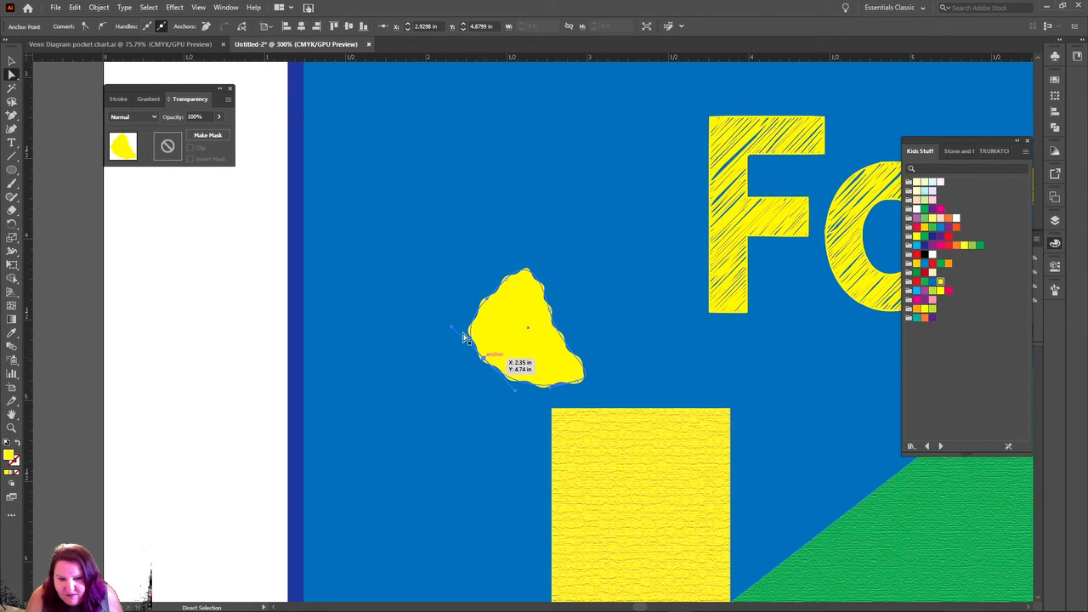
left_click_drag(452, 327, 466, 321)
left_click_drag(484, 358, 502, 347)
left_click(219, 361)
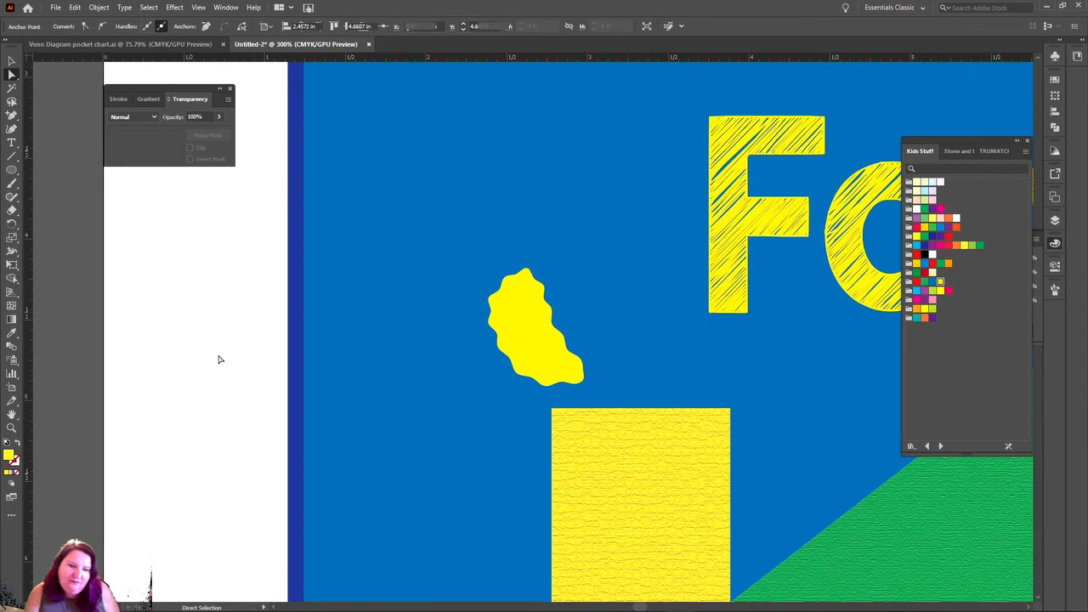
- Recolor the smoke puff with the pale gray-green swatch from the Seasons nature swatch library
key("v")
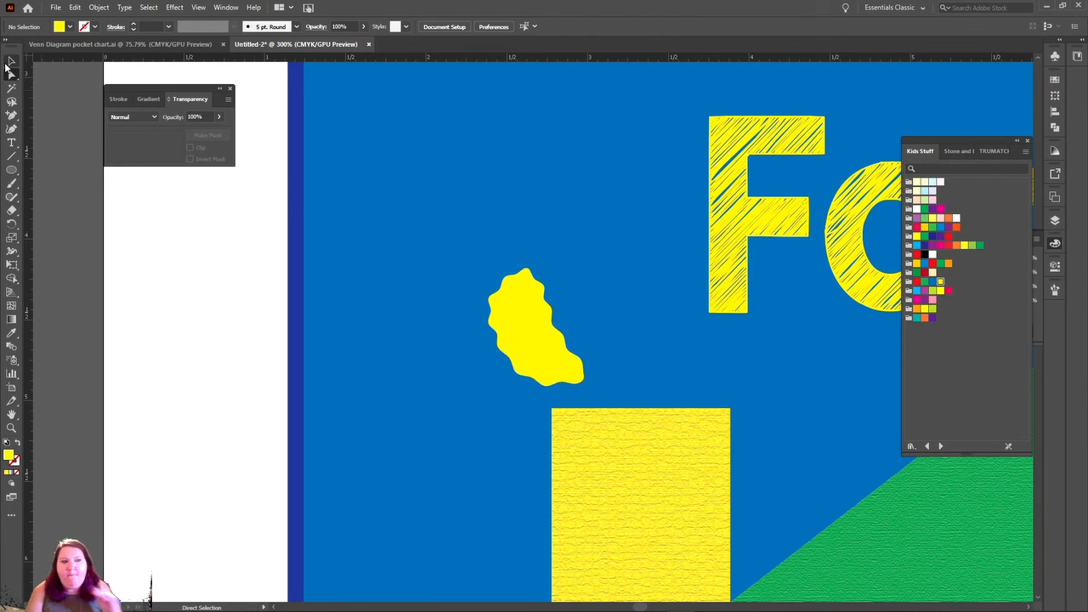
left_click(525, 312)
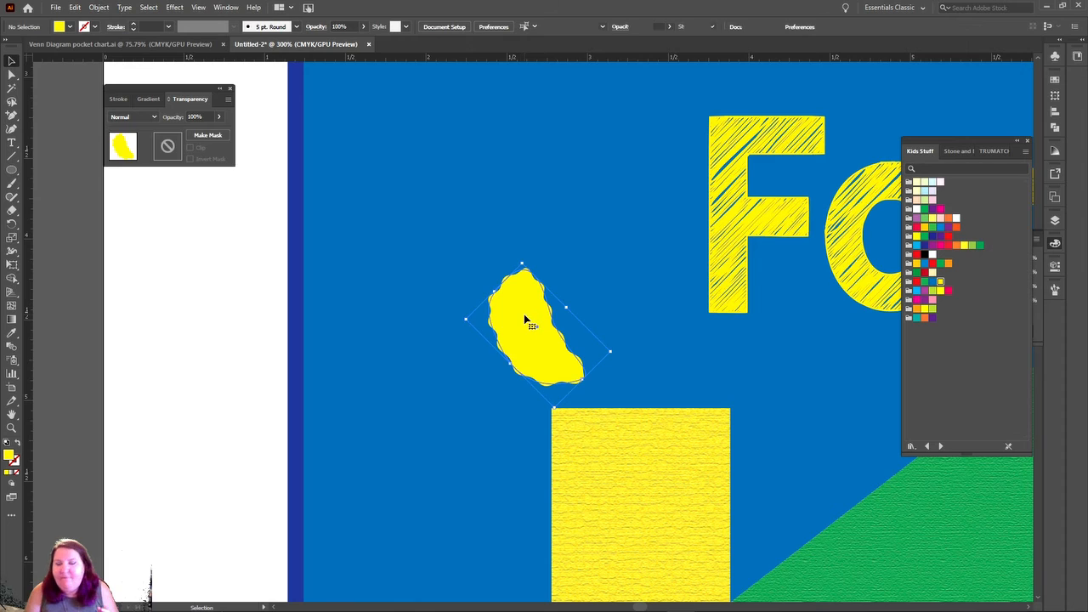
left_click(911, 445)
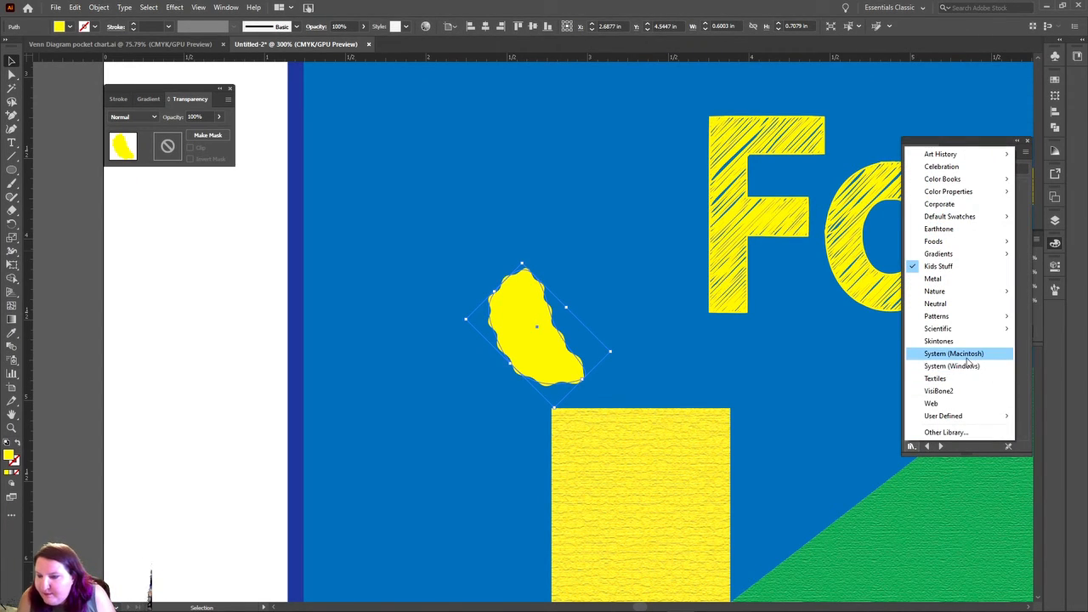
mouse_move(972, 291)
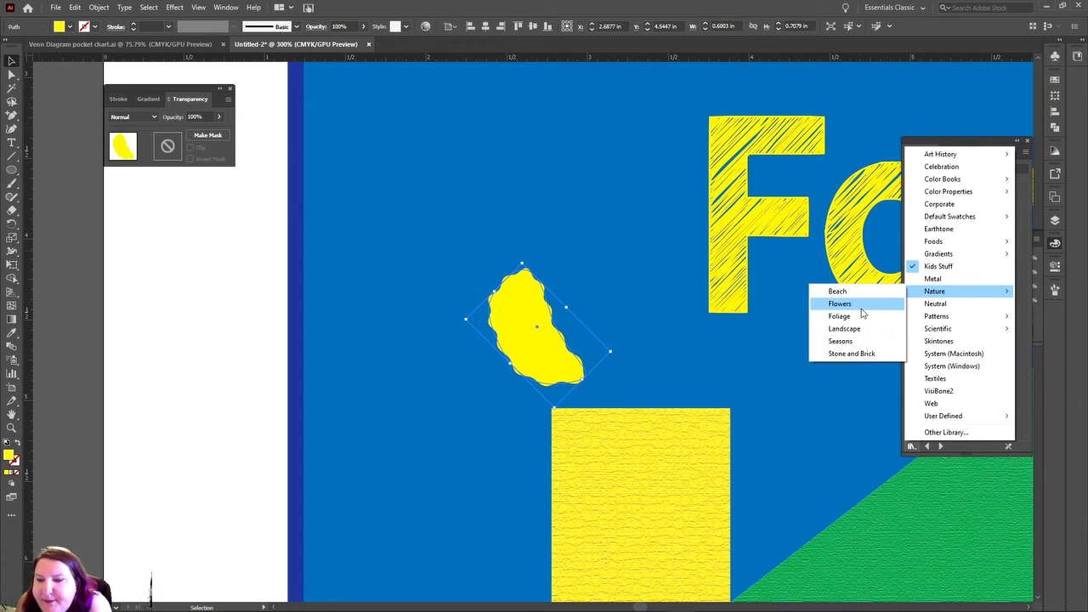
left_click(857, 341)
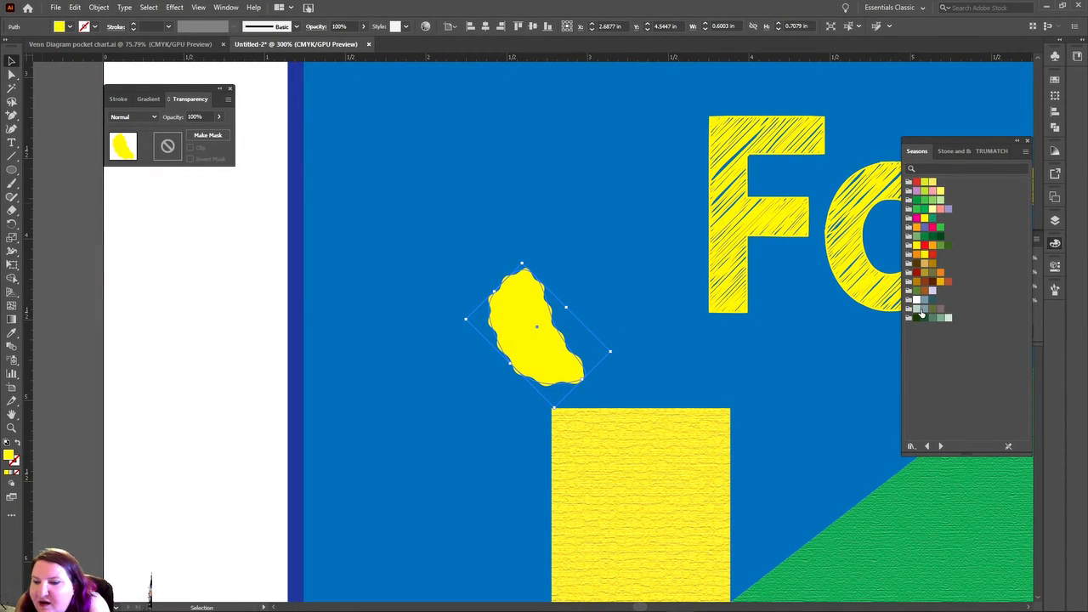
left_click(919, 314)
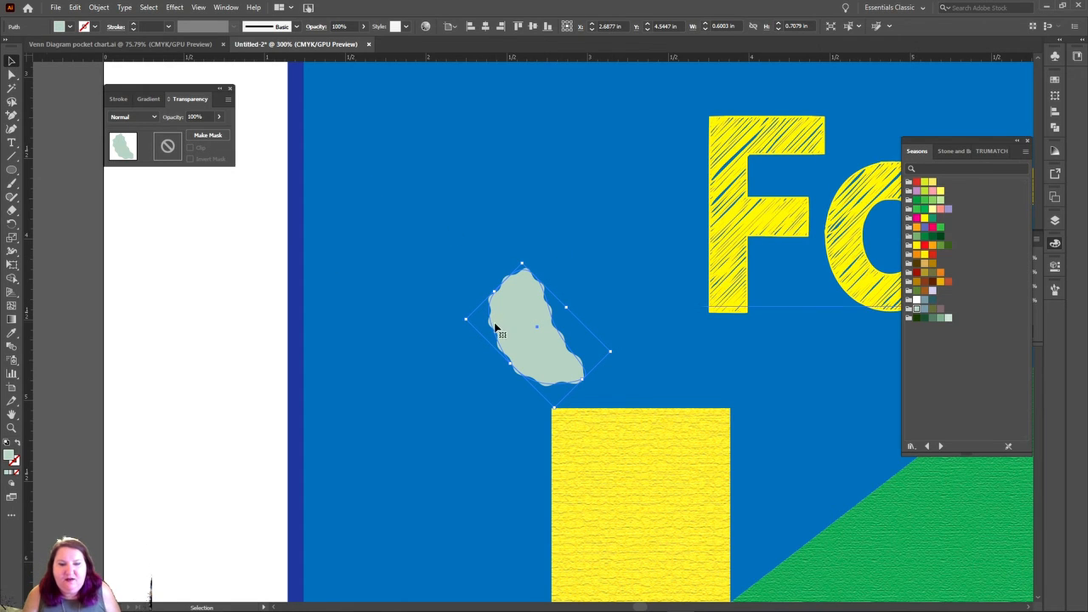
- Duplicate the smoke puff, place the copy above the chimney's right side, and rotate it to curve the opposite way
key("a")
key("ctrl+c")
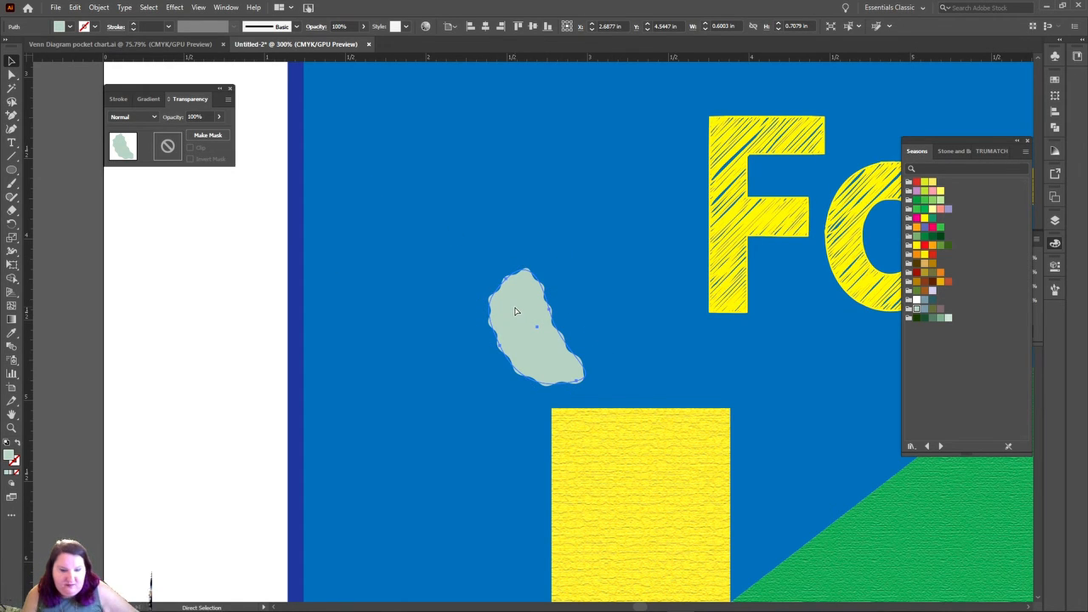
key("ctrl+v")
left_click_drag(532, 334, 629, 277)
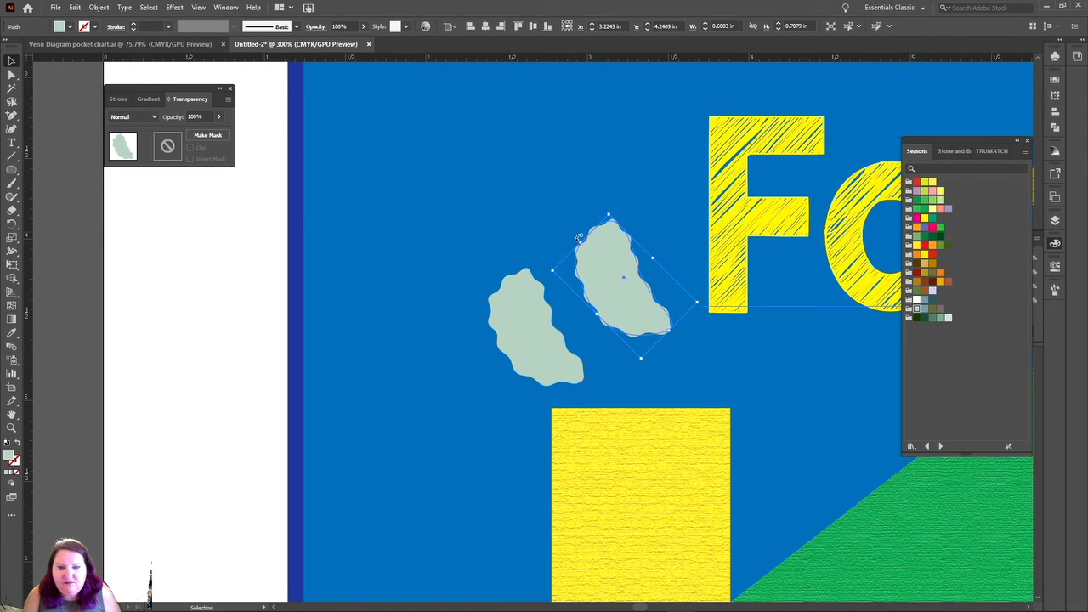
left_click_drag(578, 235, 681, 352)
key("a")
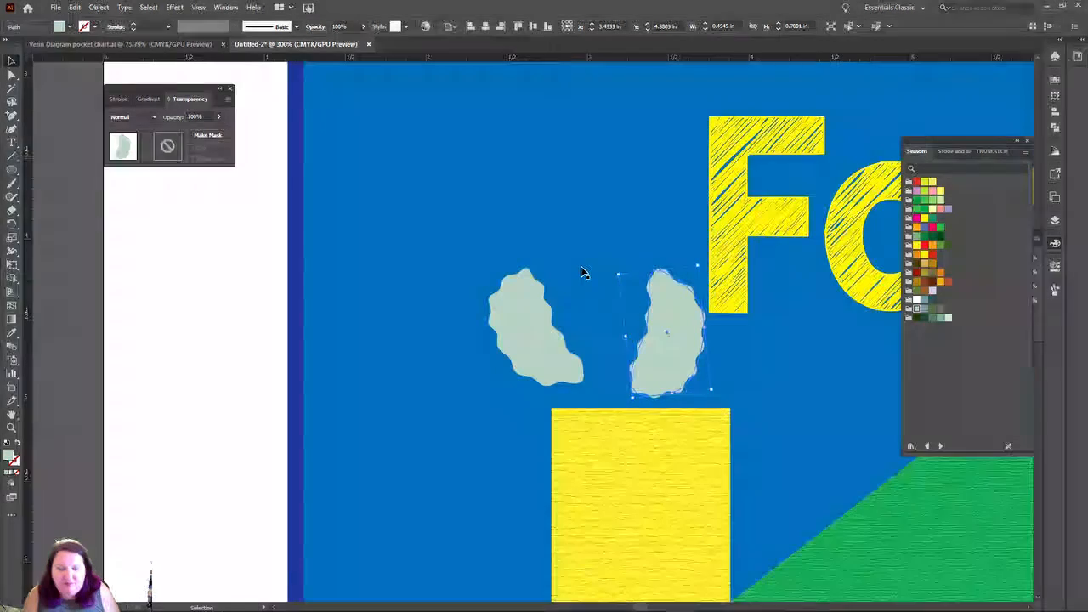
- Paste a third smoke puff, place it above the other two, and rotate it so it leans to the left
key("ctrl+v")
left_click_drag(540, 328, 563, 189)
left_click_drag(607, 243, 575, 226)
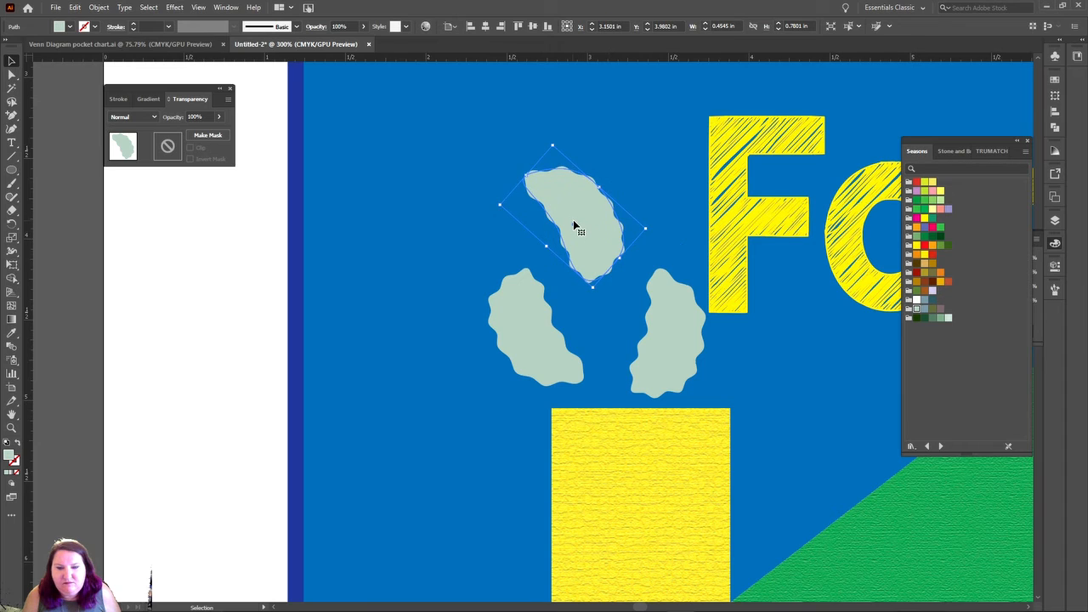
left_click(209, 308)
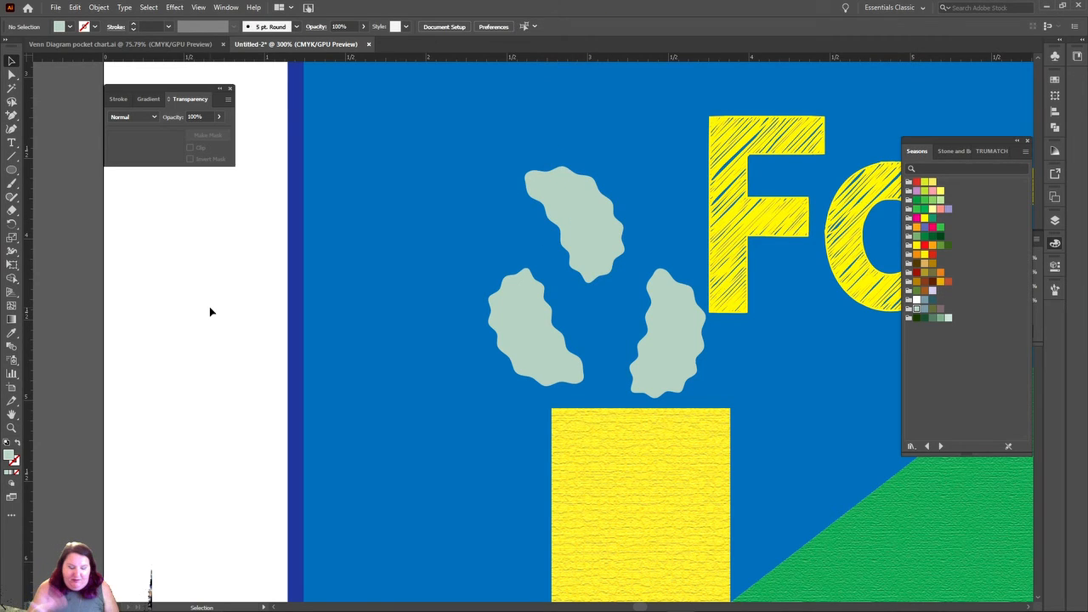
- Rearrange the smoke puffs into a rising zigzag by raising the left one and placing the third above and to the right
key("ctrl+0")
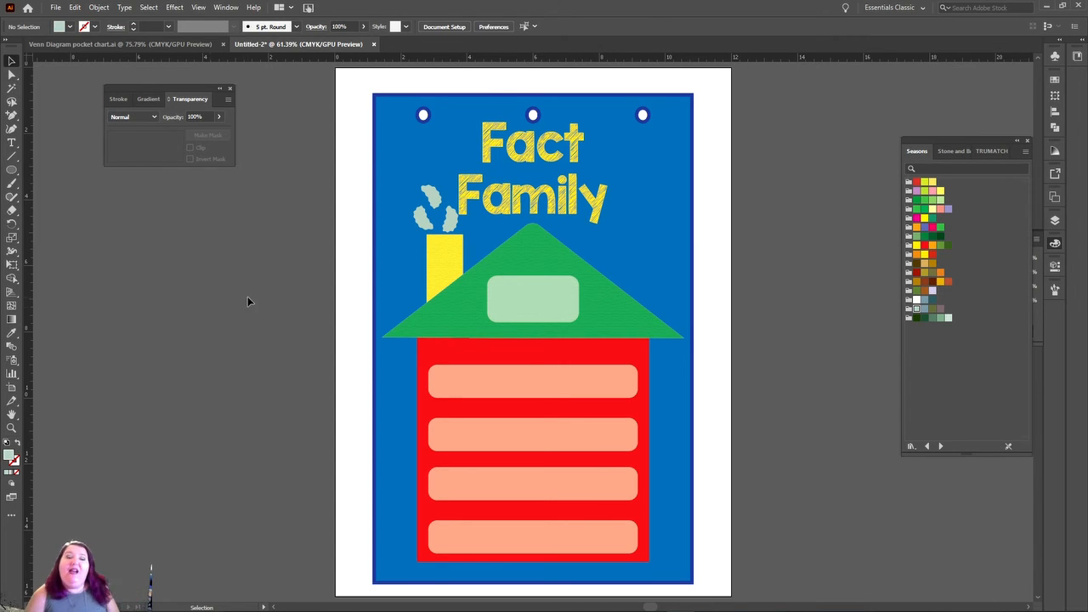
left_click_drag(433, 191, 262, 226)
left_click_drag(433, 210, 435, 195)
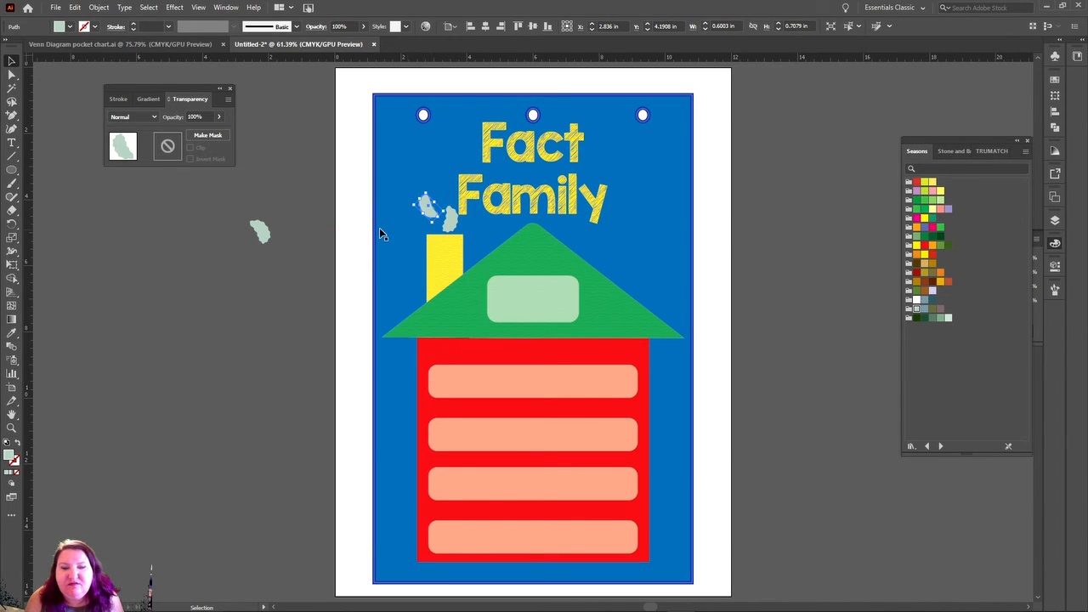
left_click_drag(272, 235, 448, 183)
left_click(307, 264)
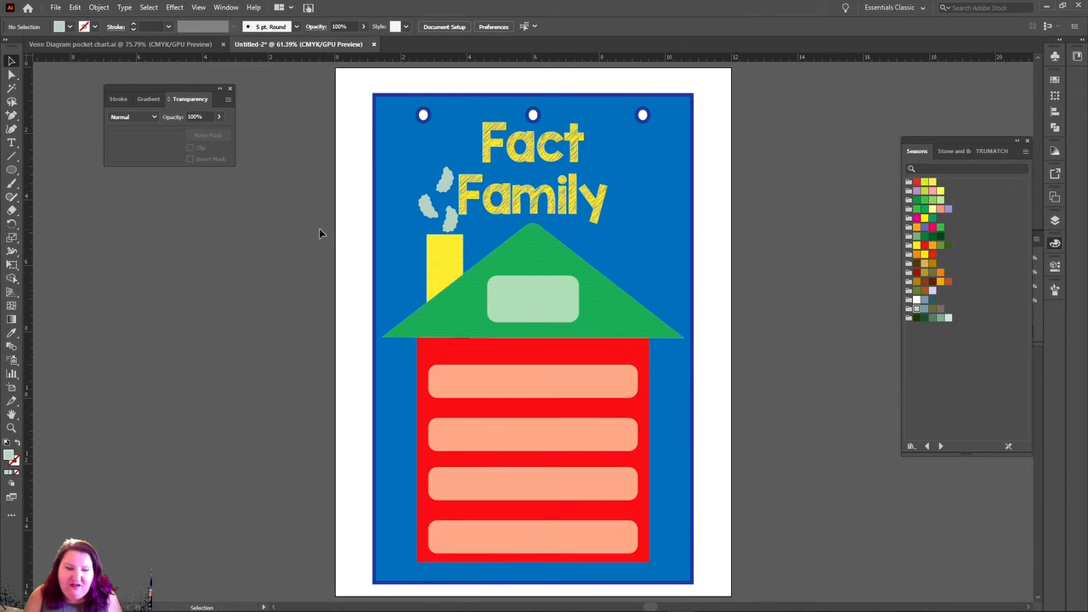
- Stretch the top and left smoke puffs longer and shift the left puff up slightly
left_click(442, 190)
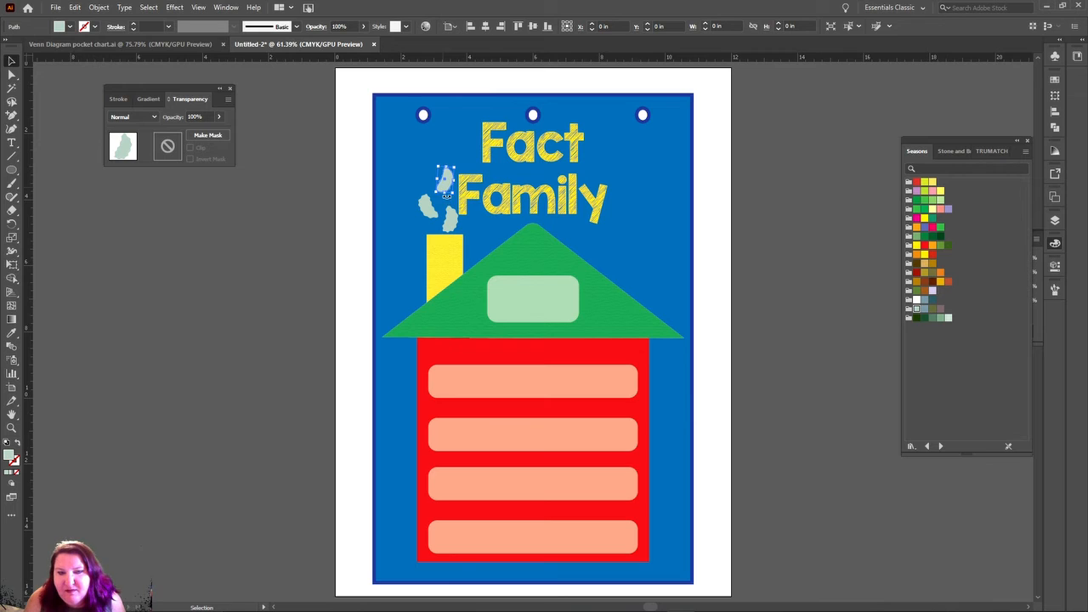
left_click_drag(443, 192, 445, 228)
left_click(434, 215)
left_click(340, 243)
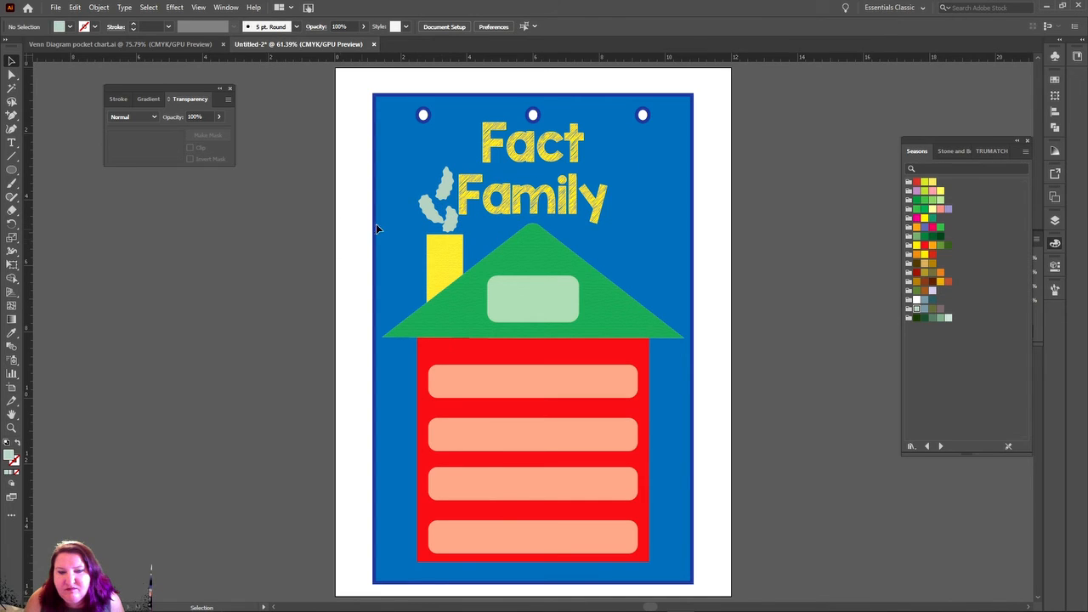
left_click_drag(431, 215, 431, 208)
left_click(276, 264)
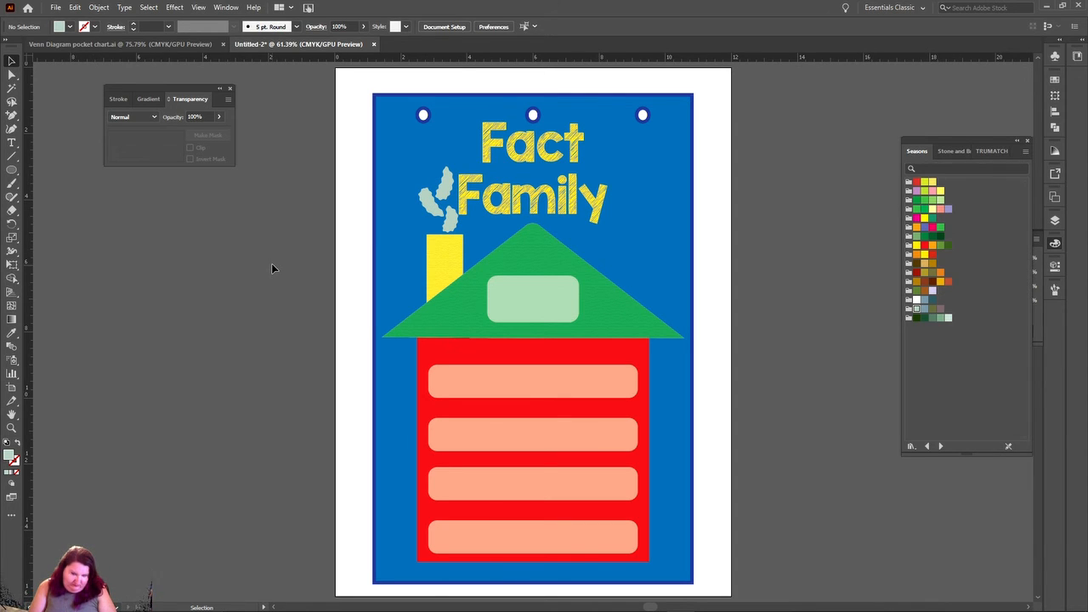
- Nudge the top smoke puff slightly upward, away from the left puff
left_click(445, 188)
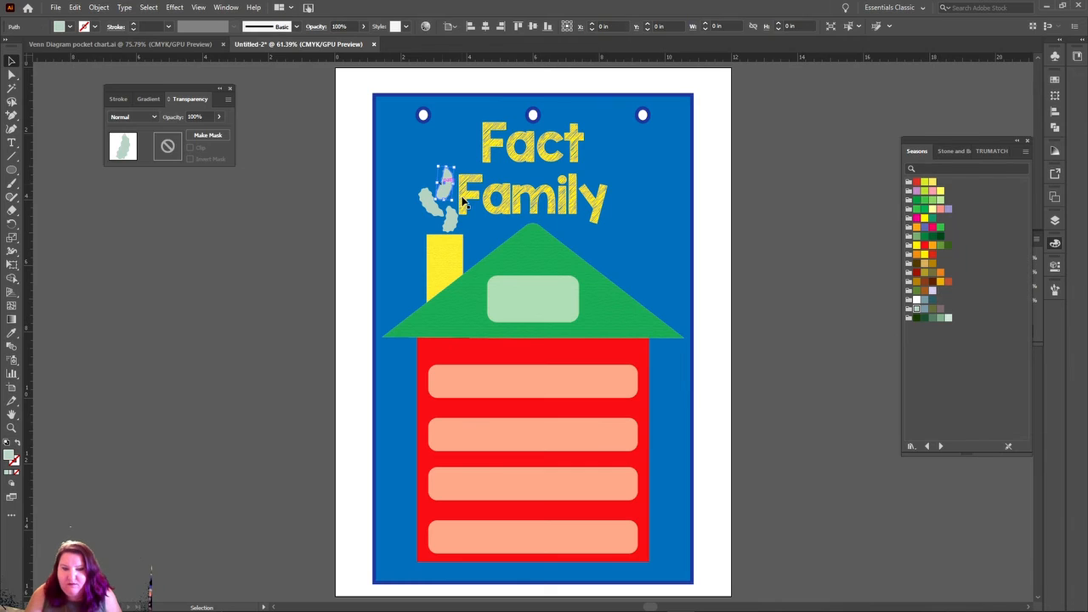
key("Up")
key("Up")
key("Up")
key("Up")
key("Up")
key("Up")
key("Up")
key("Up")
key("Up")
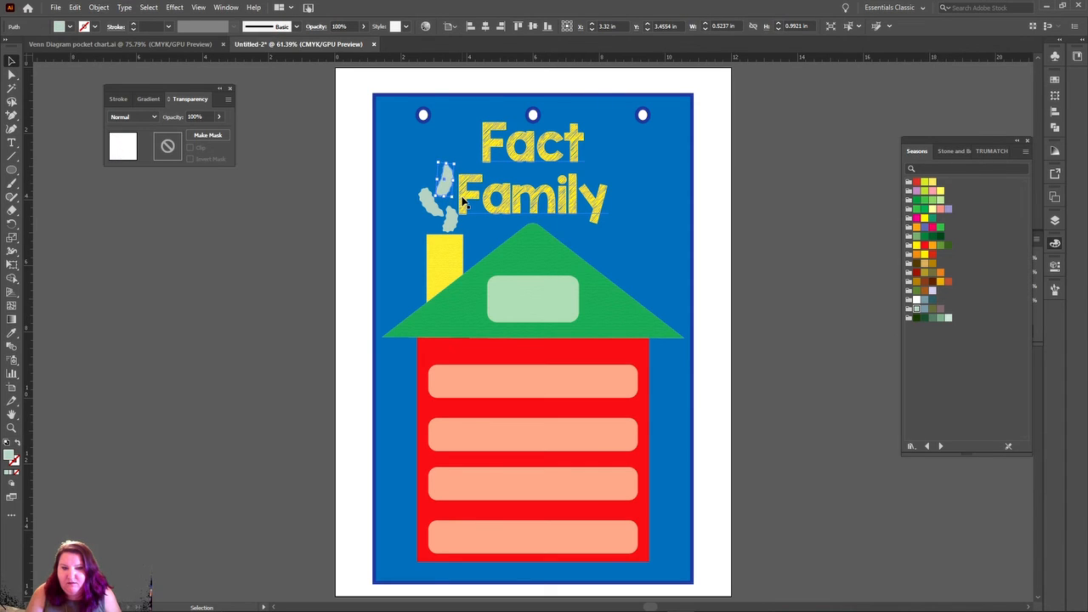
left_click(305, 255)
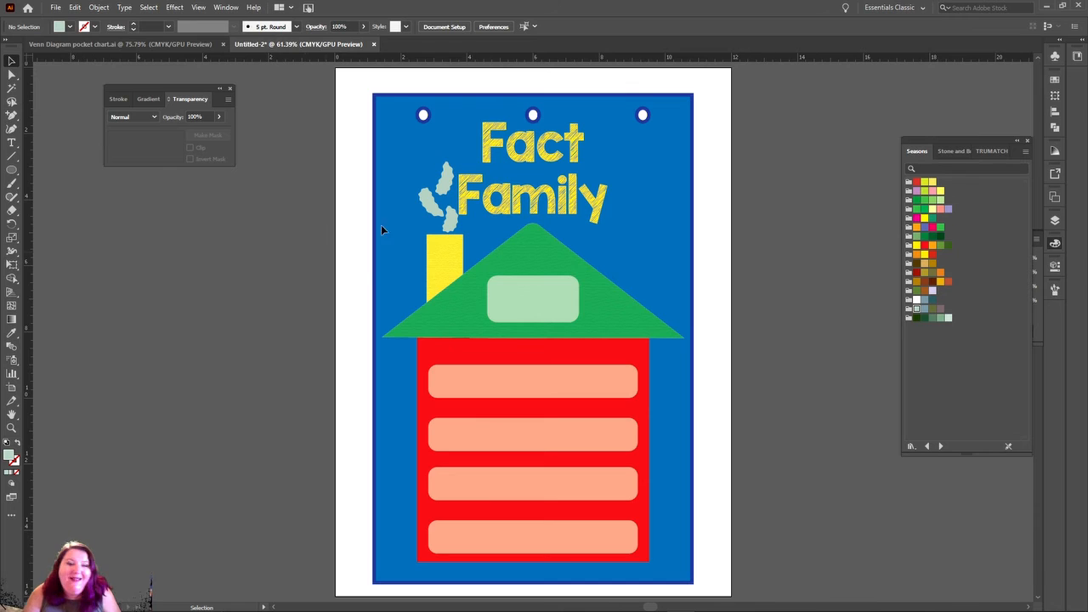
- Nudge the left smoke puff left and up, and tilt it slightly more upright
left_click(435, 214)
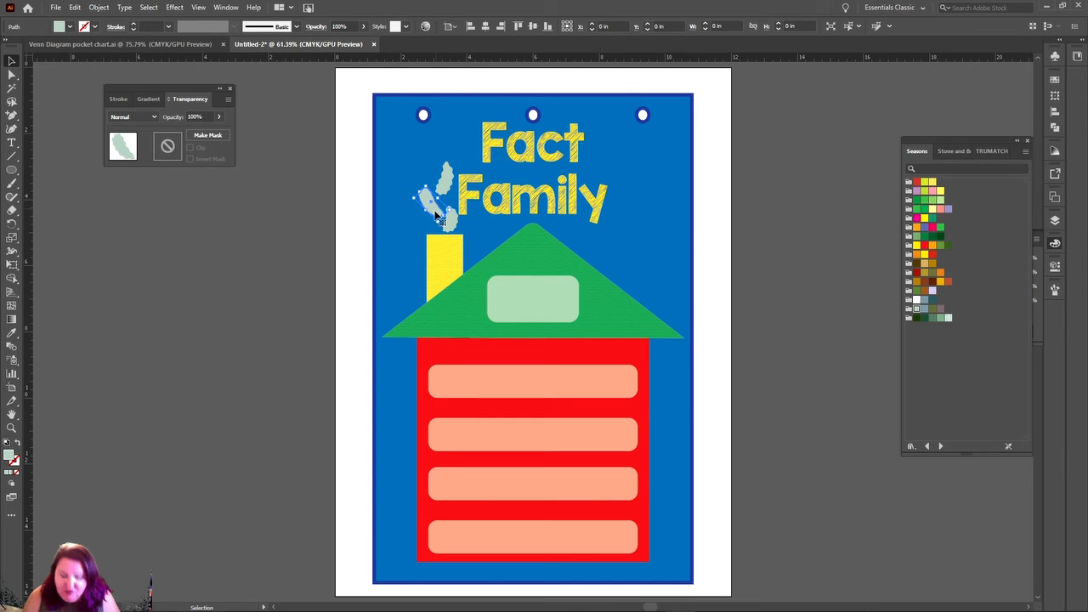
key("Left")
key("Left")
key("Left")
key("Left")
key("Left")
key("Left")
key("Up")
key("Up")
key("Up")
key("Up")
key("Up")
key("Up")
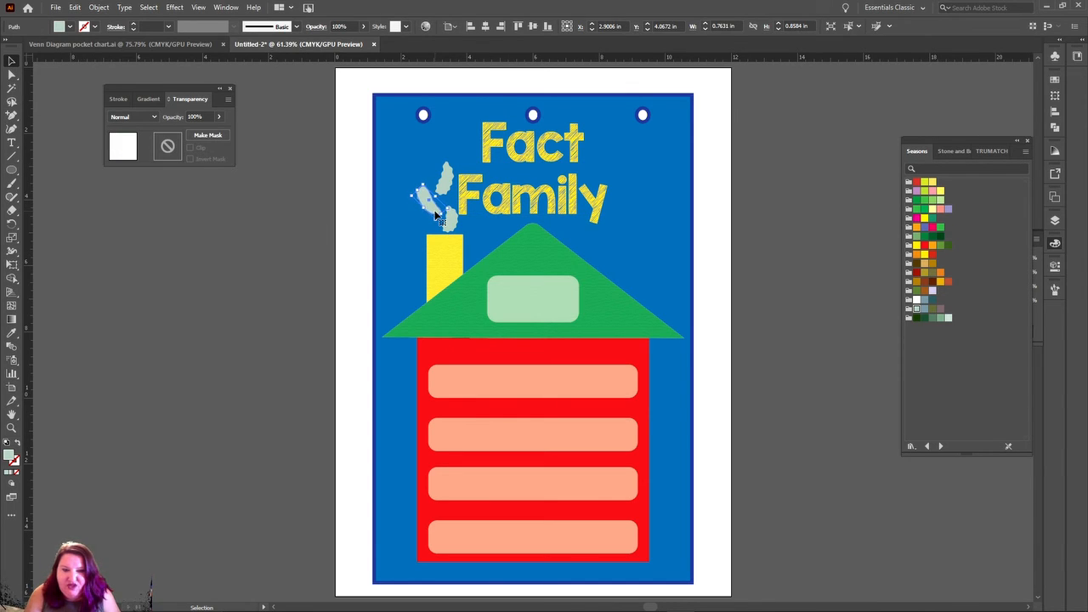
key("Up")
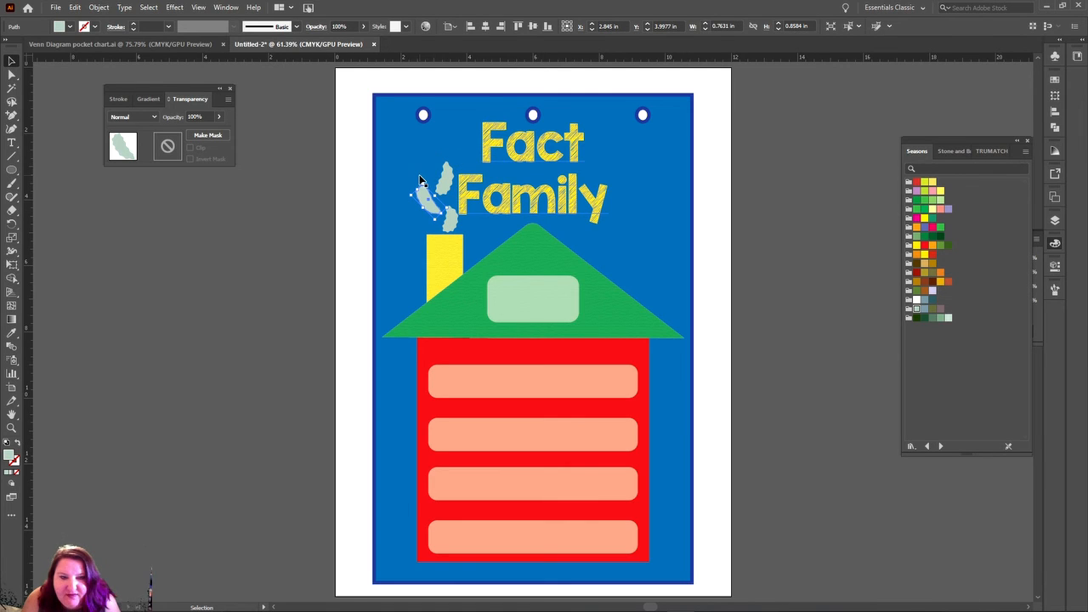
left_click(266, 236)
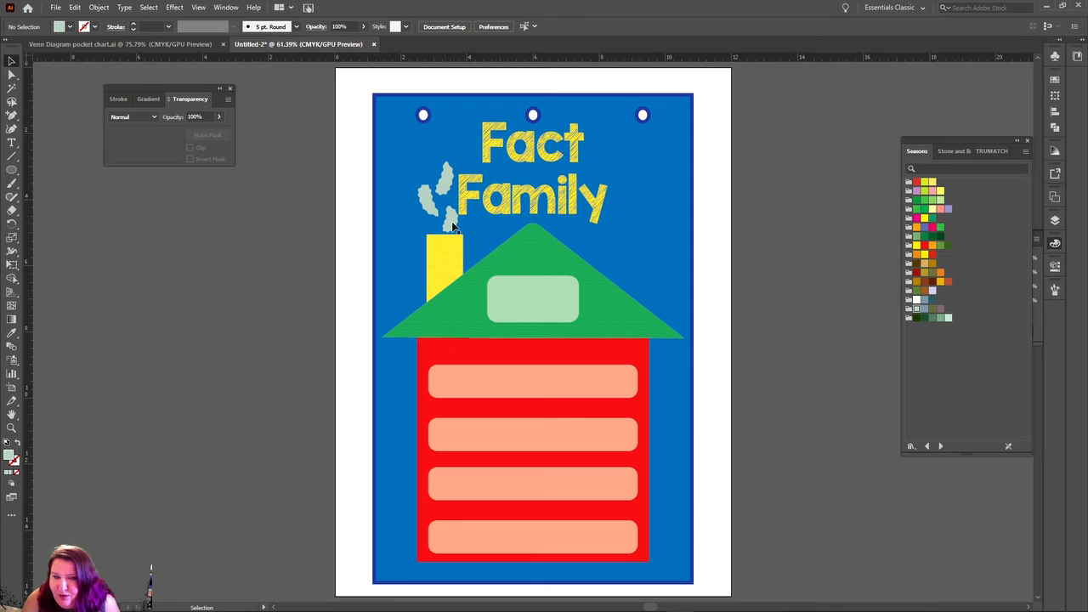
- Stretch the smoke puff directly above the chimney slightly taller
left_click(455, 221)
left_click_drag(449, 205, 448, 199)
left_click(269, 228)
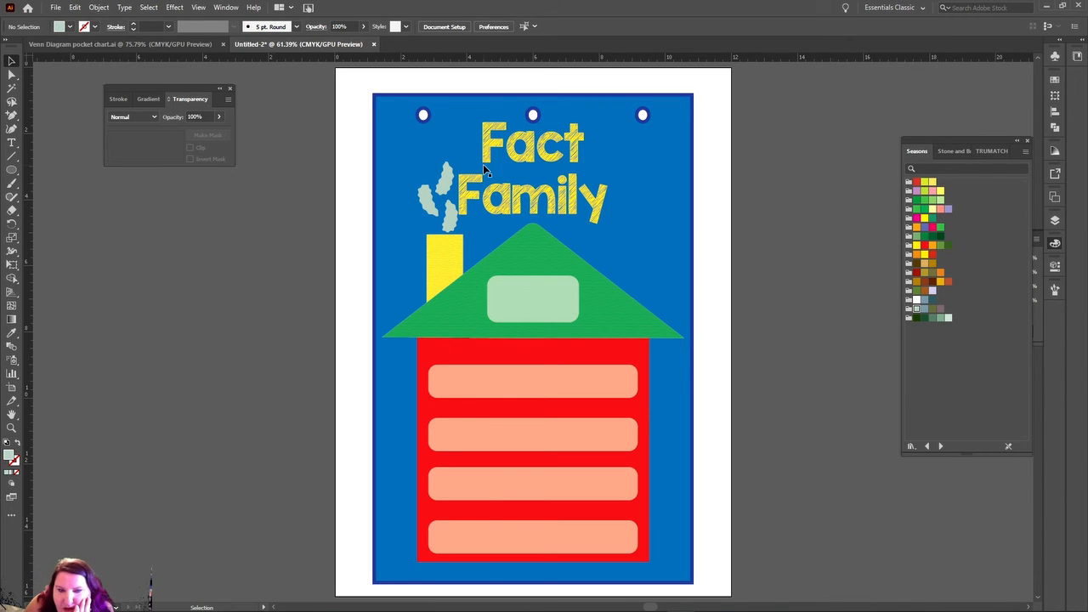
- Apply the white-to-black linear gradient fill to the left smoke puff and to the puff directly above the chimney
left_click(425, 202)
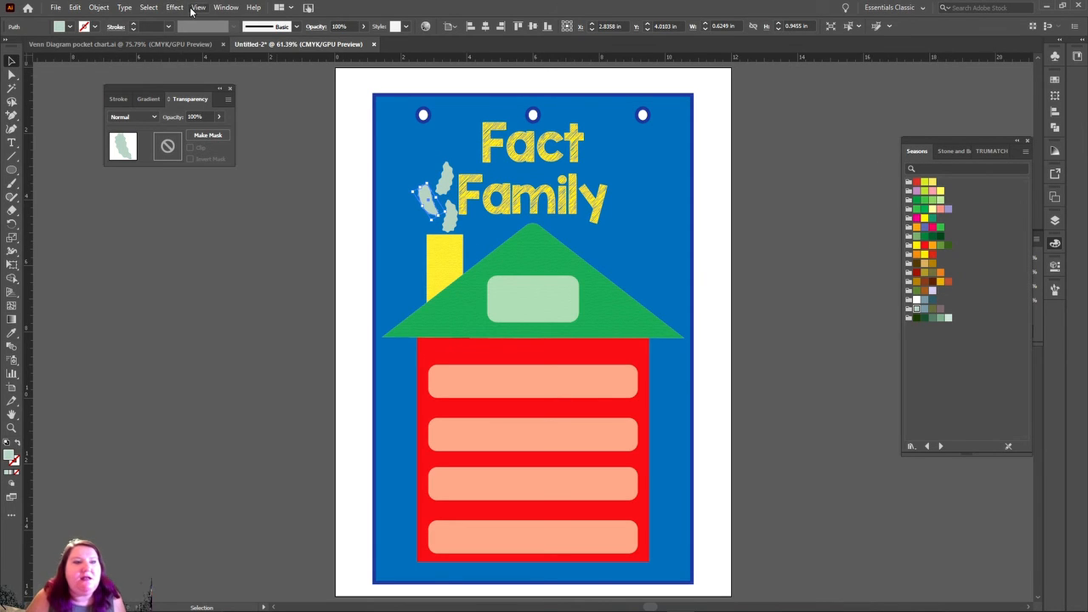
left_click(226, 7)
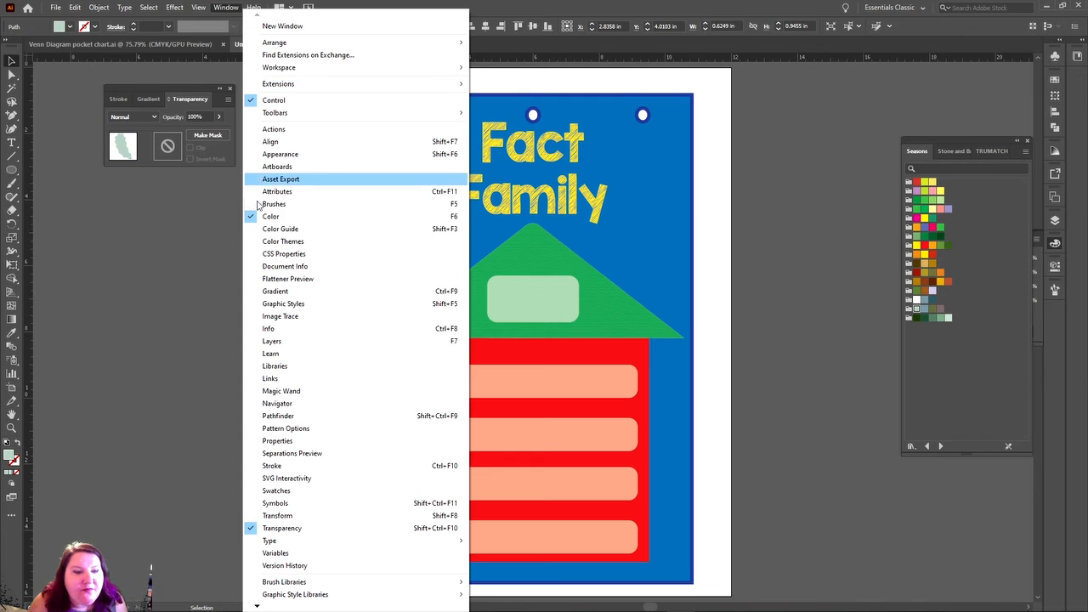
left_click(275, 290)
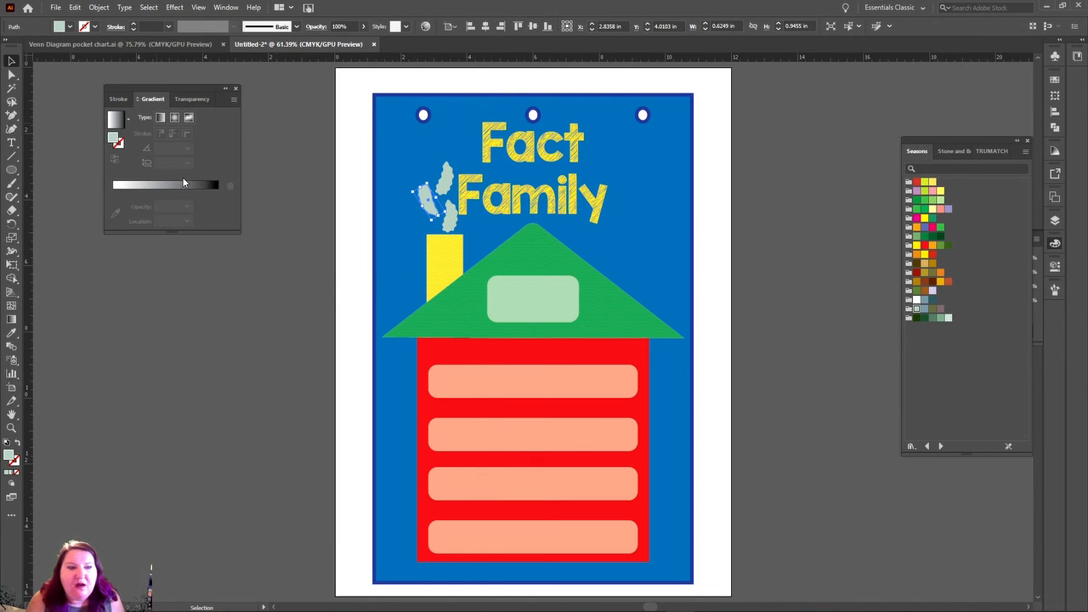
left_click_drag(180, 88, 213, 216)
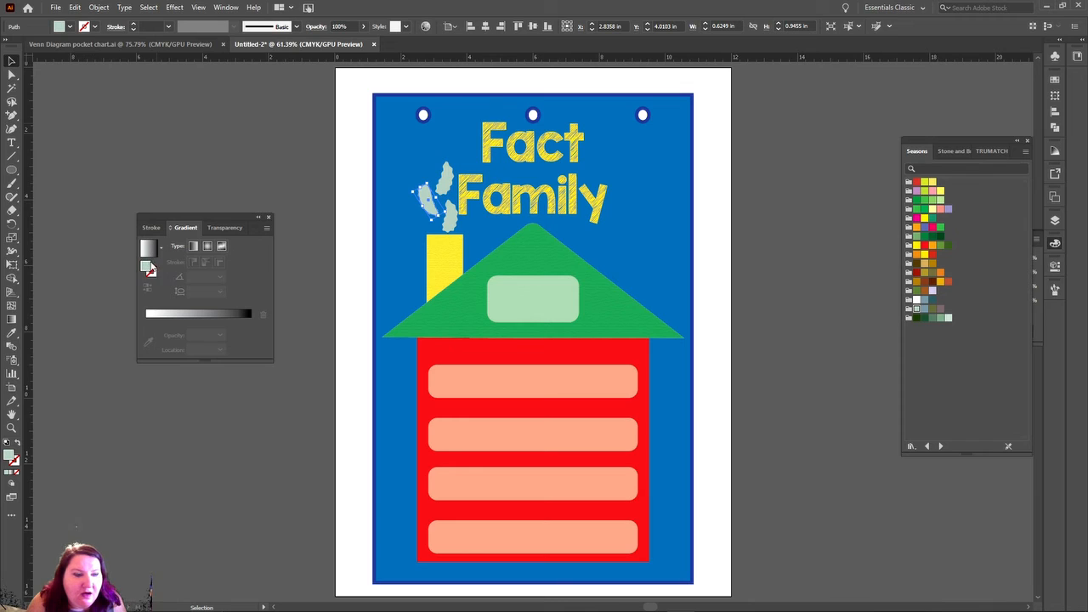
left_click(148, 269)
left_click(146, 248)
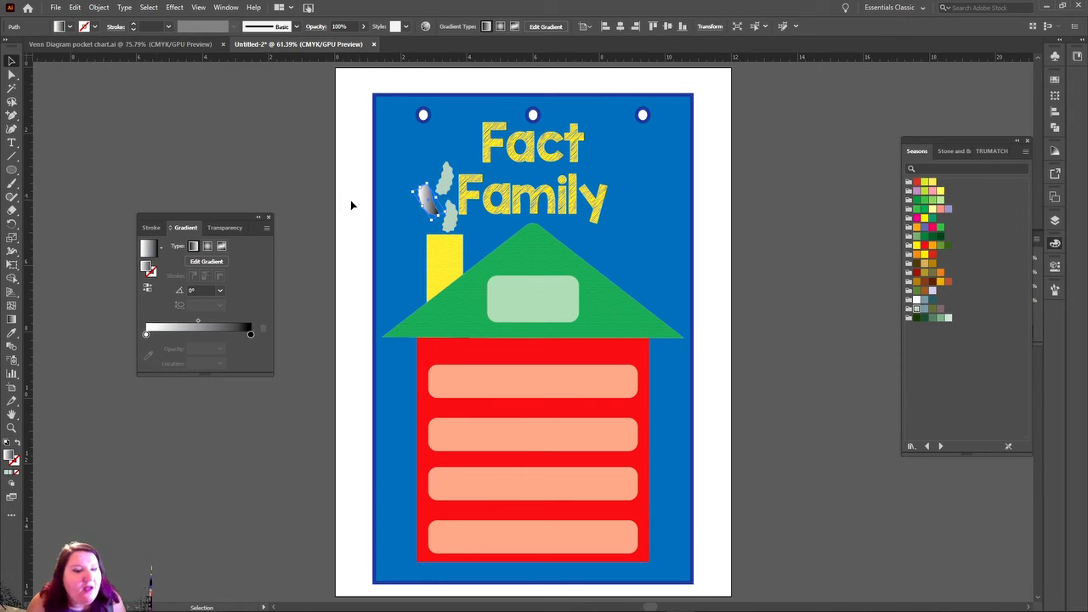
left_click(448, 228)
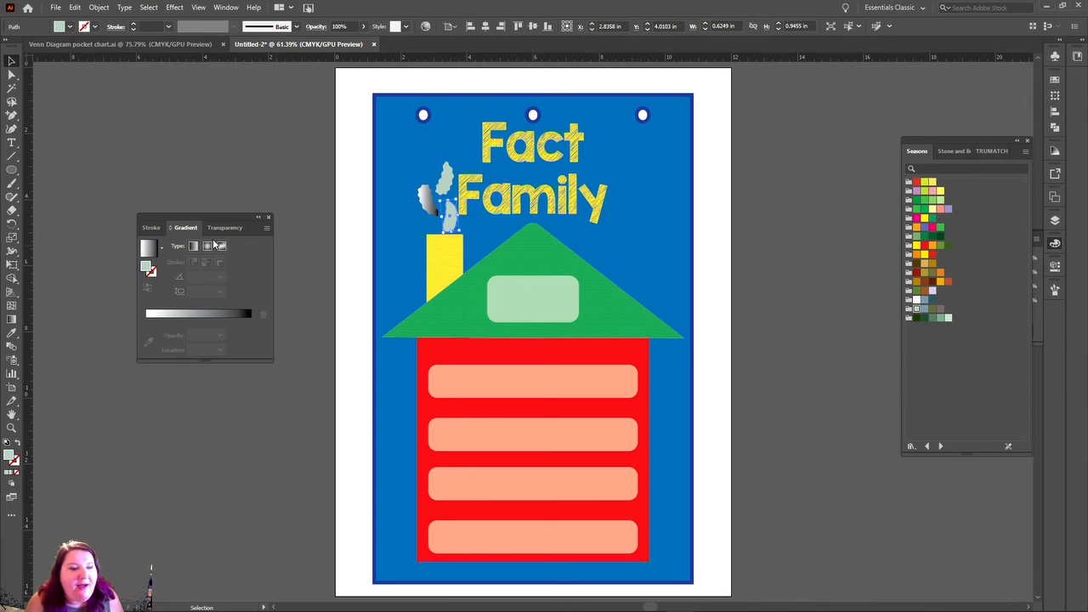
left_click(148, 248)
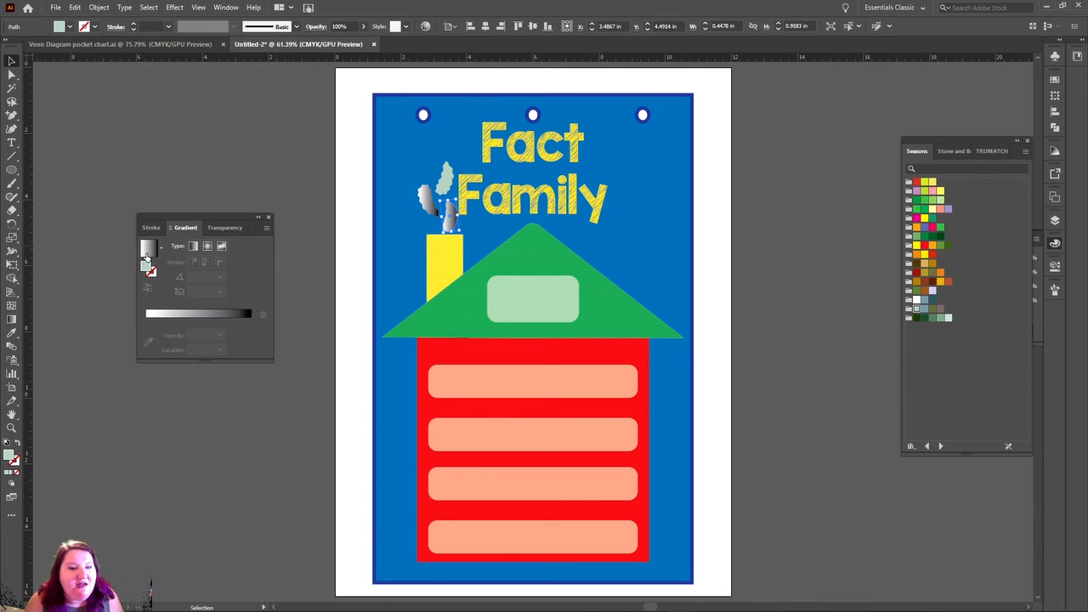
- Try the radial and freeform gradient types on the puff directly above the chimney and return it to a linear gradient
left_click(209, 247)
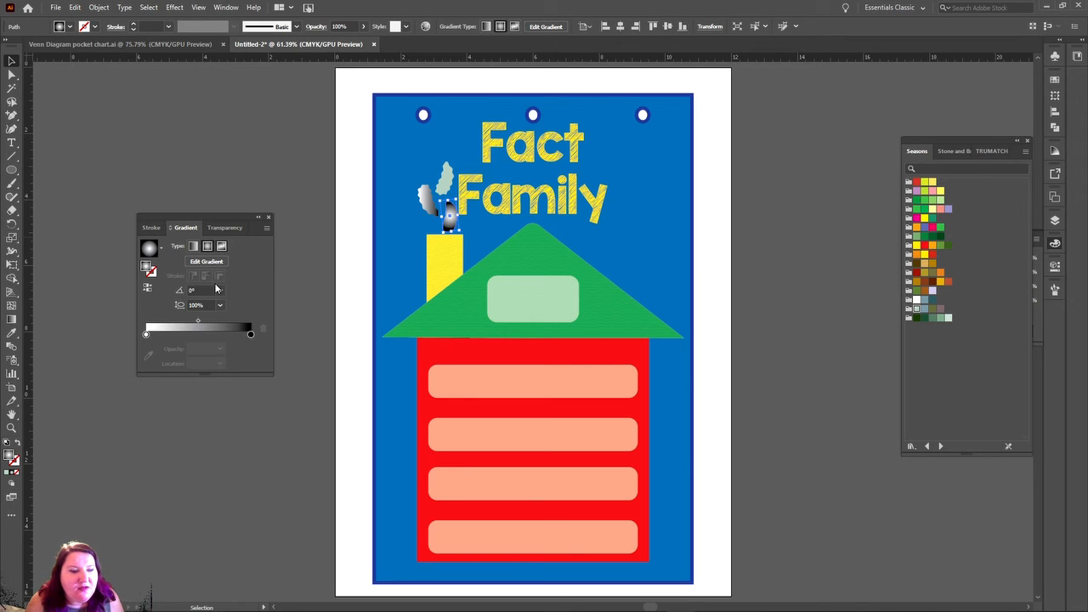
left_click(195, 246)
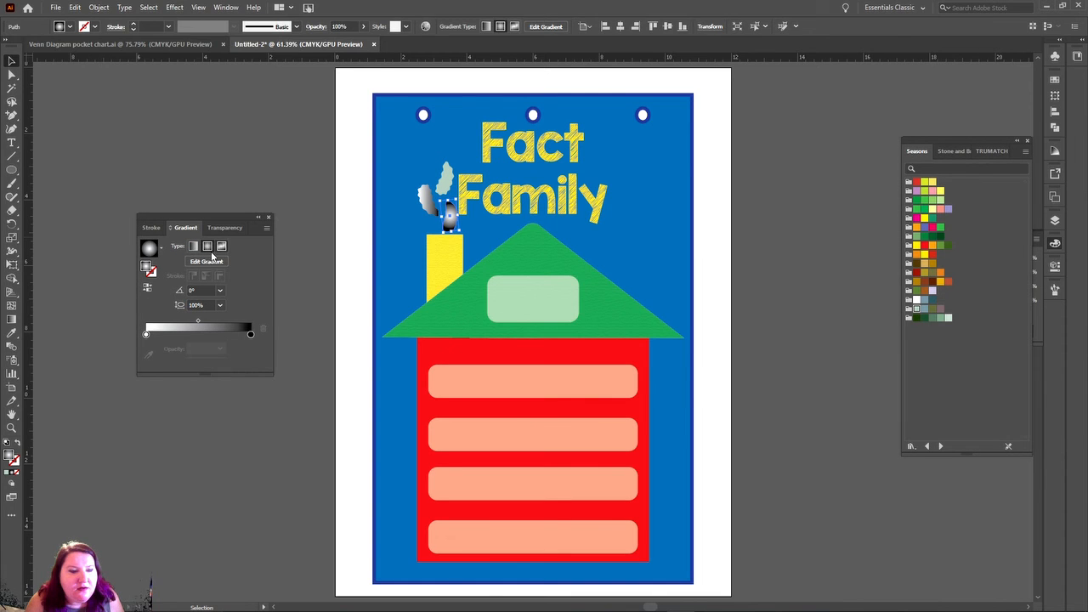
left_click(219, 248)
left_click(222, 247)
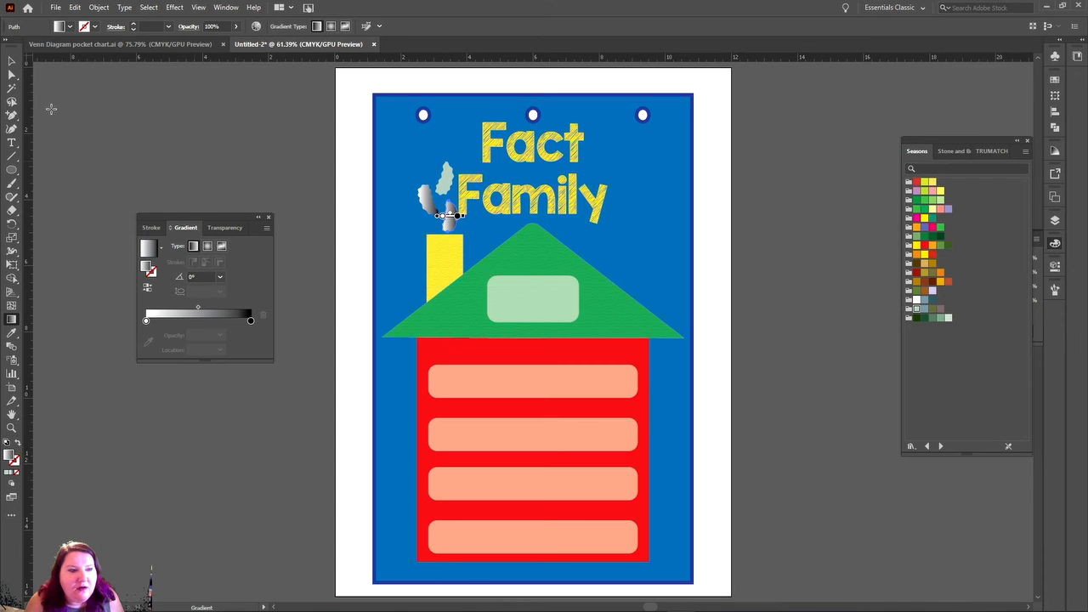
- Try a radial gradient with a shifted white stop on the puff directly above the chimney, and restore its linear gradient
left_click(12, 60)
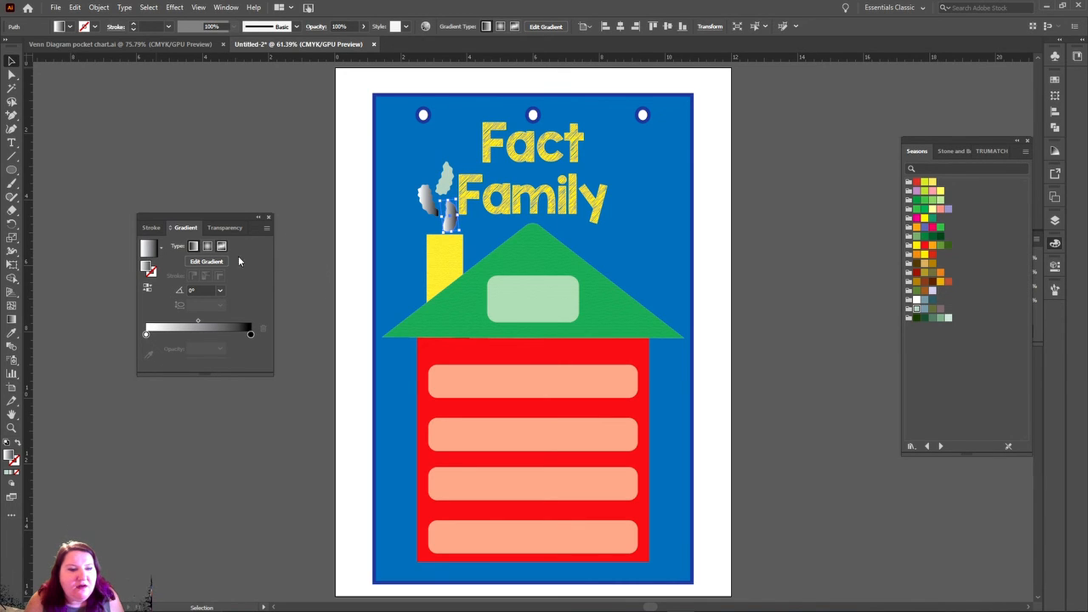
left_click(219, 245)
left_click(209, 247)
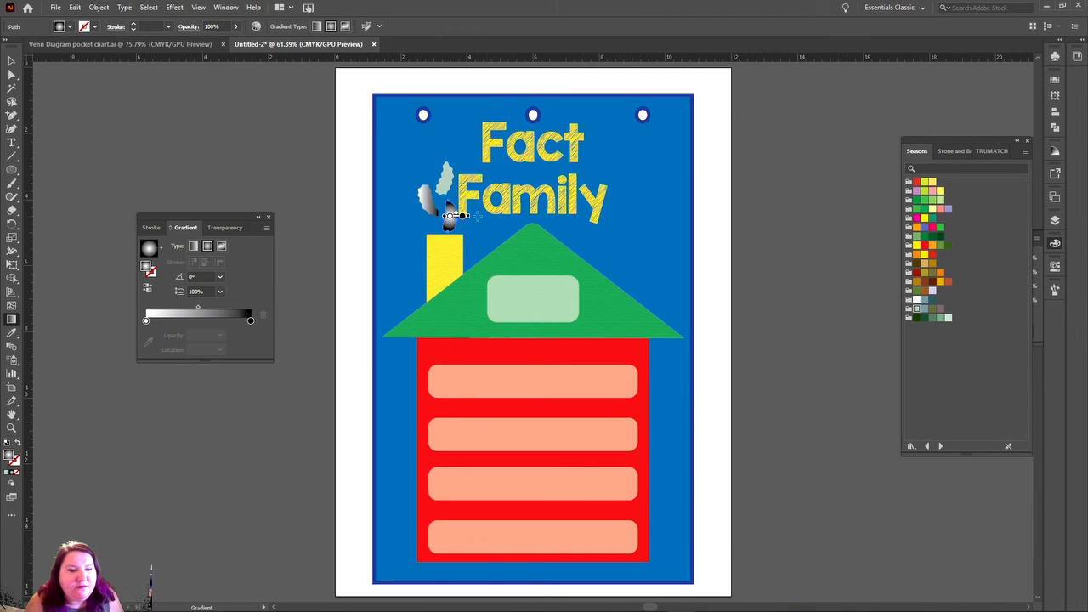
left_click(463, 216)
left_click(448, 216)
left_click_drag(448, 217, 451, 217)
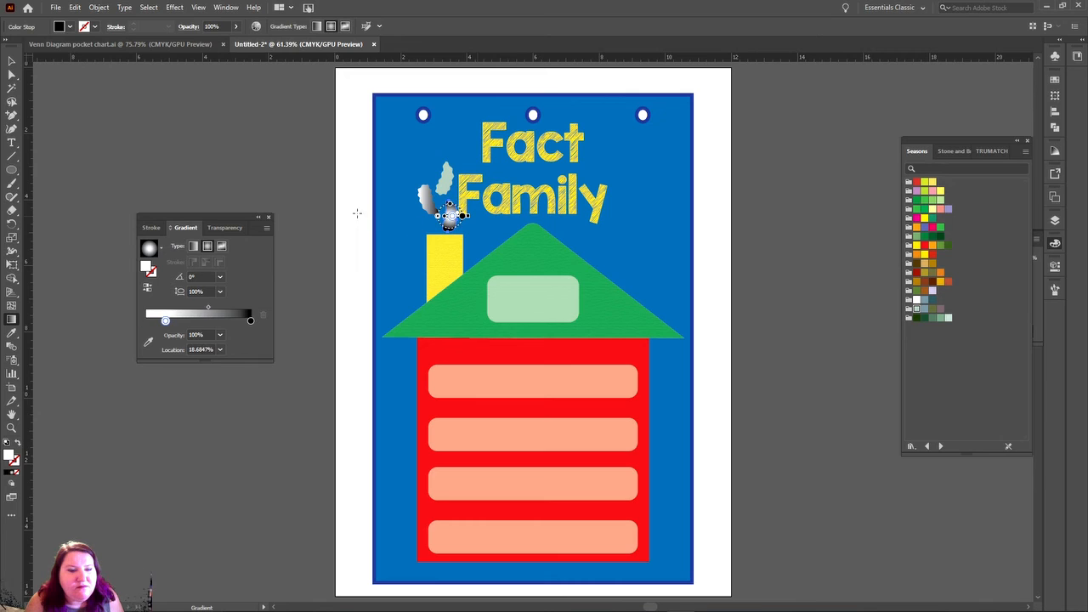
key("ctrl+z")
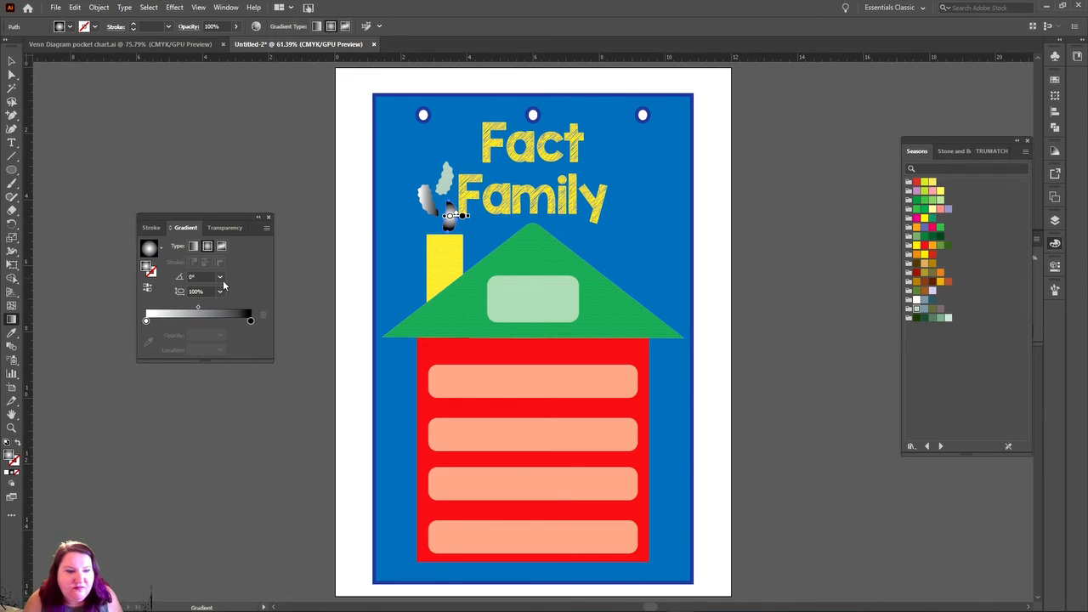
left_click(193, 247)
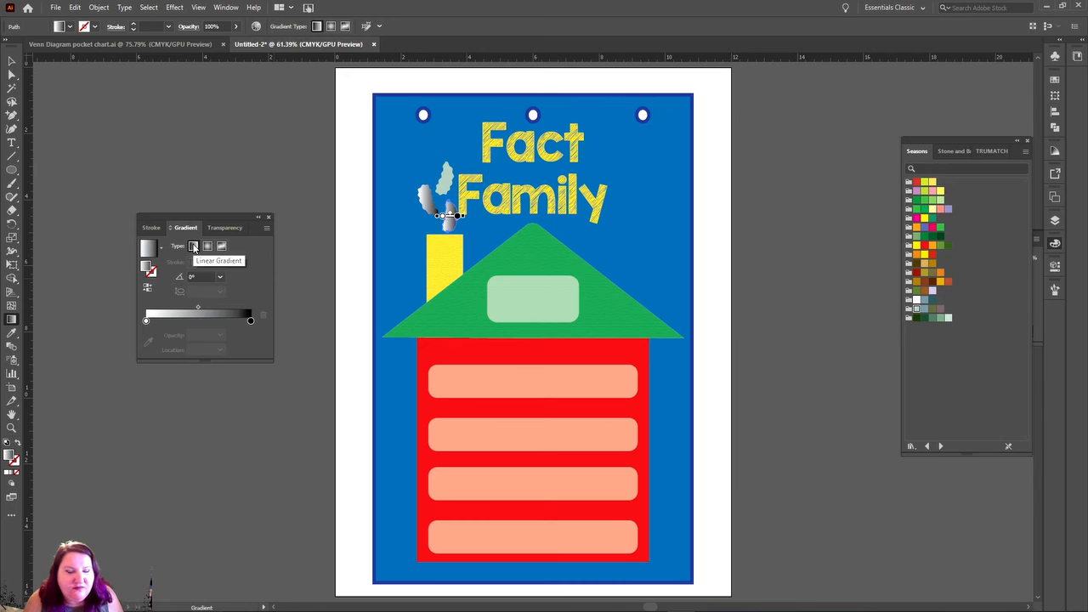
left_click(269, 188)
key("ctrl+z")
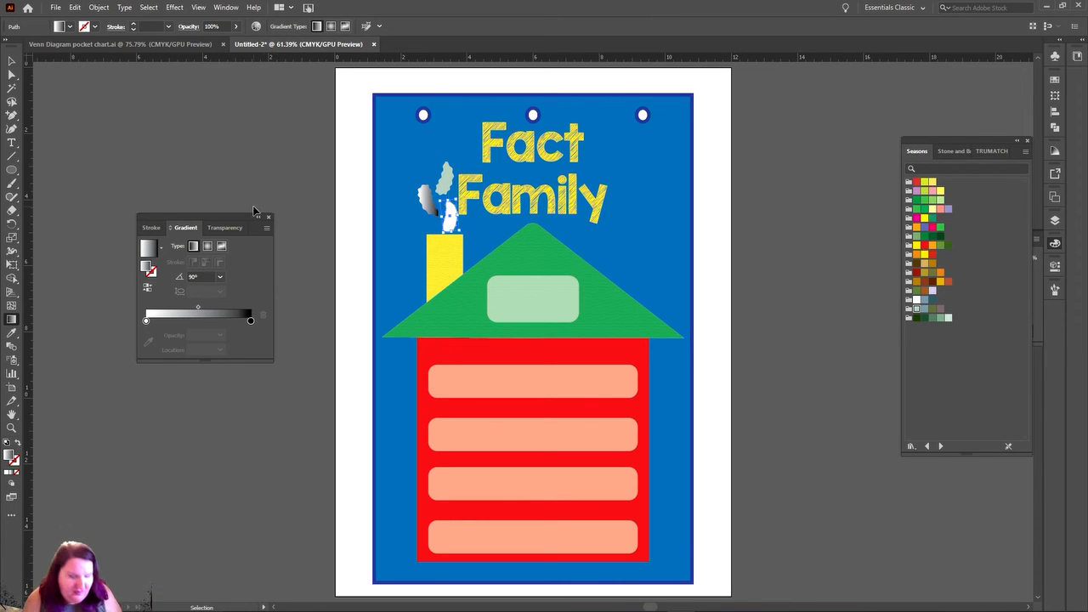
left_click(12, 61)
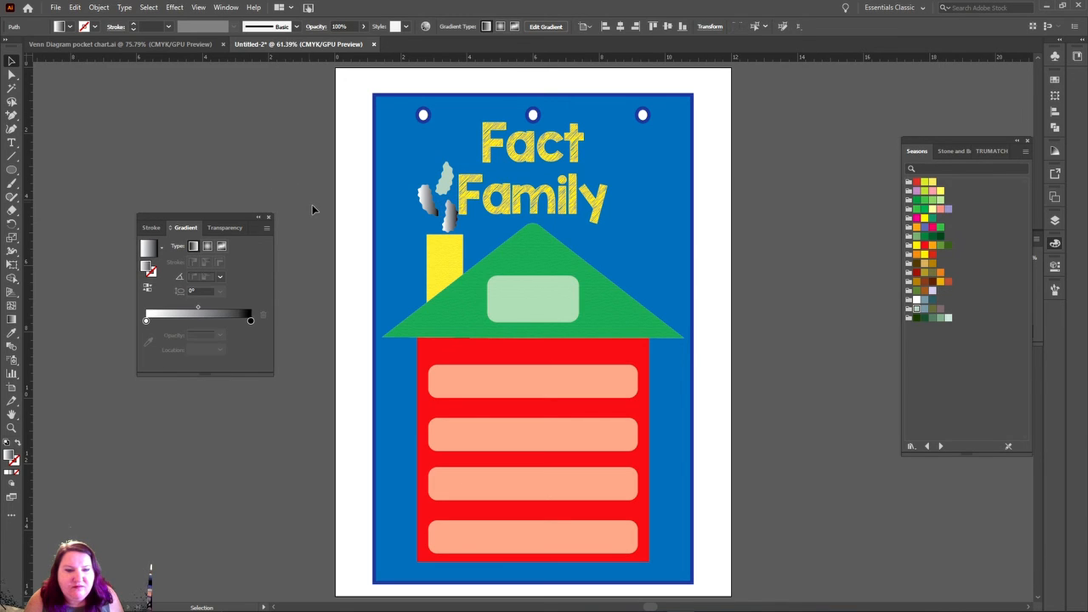
- Fill the topmost smoke puff with the white-to-black linear gradient and set the gradient angle to 19°
left_click(379, 166)
left_click(448, 174)
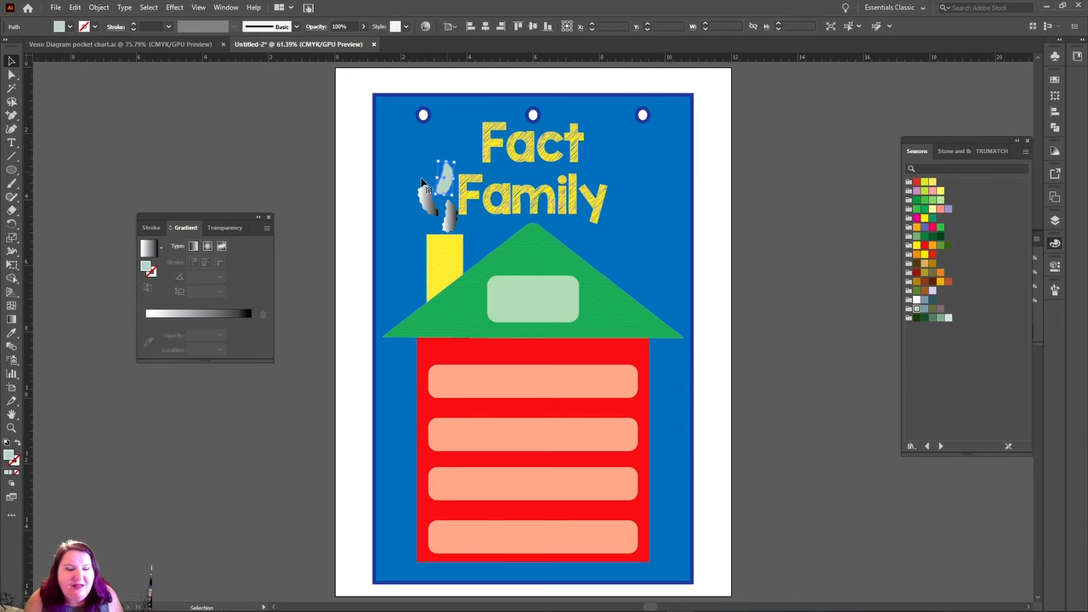
left_click(161, 254)
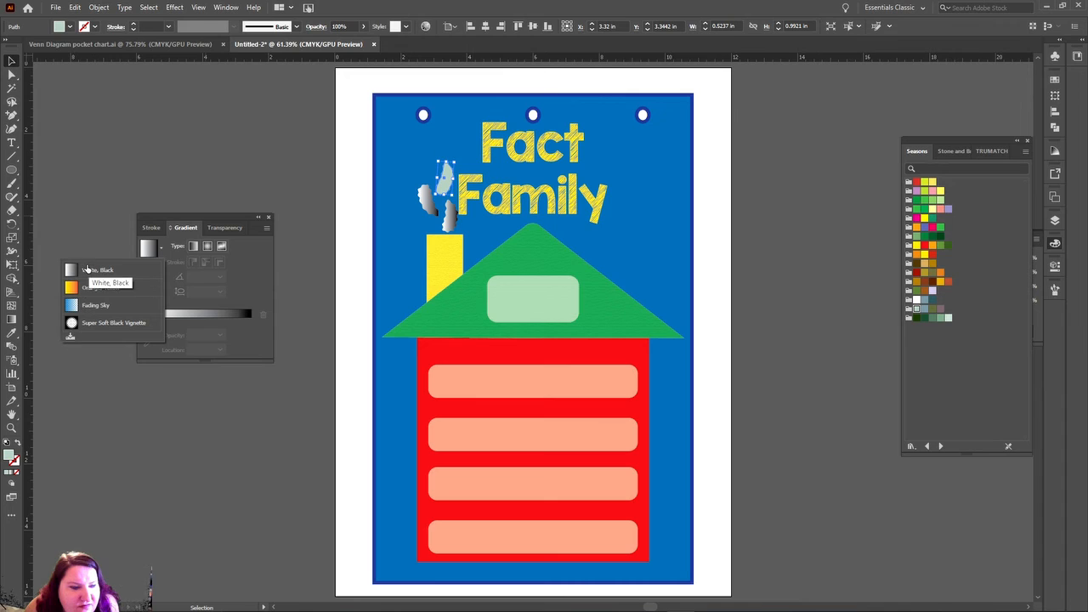
left_click(188, 245)
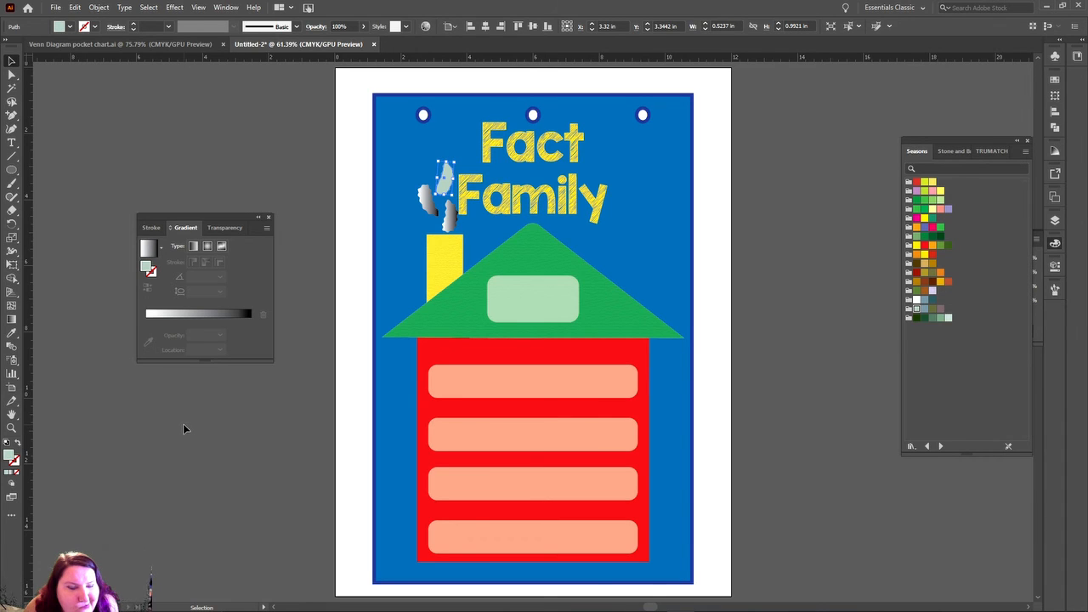
left_click(193, 247)
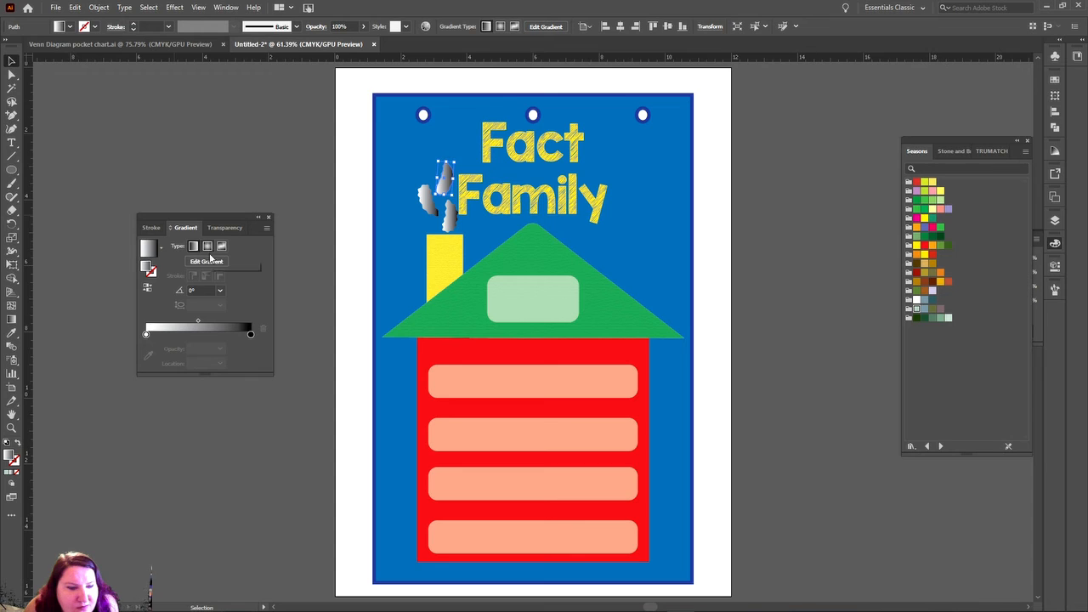
left_click(221, 291)
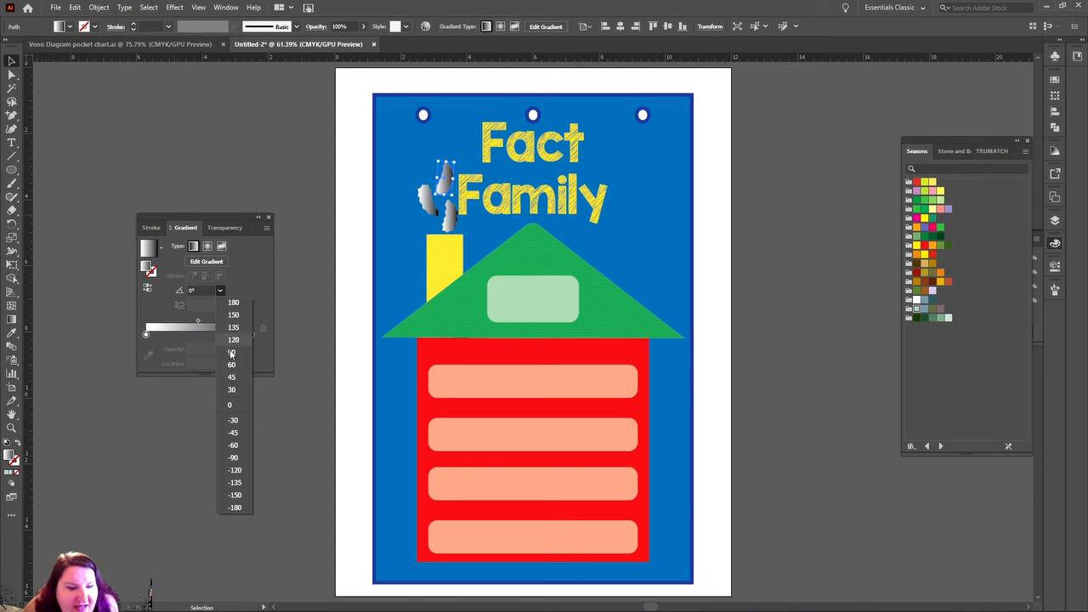
left_click(228, 382)
left_click(204, 291)
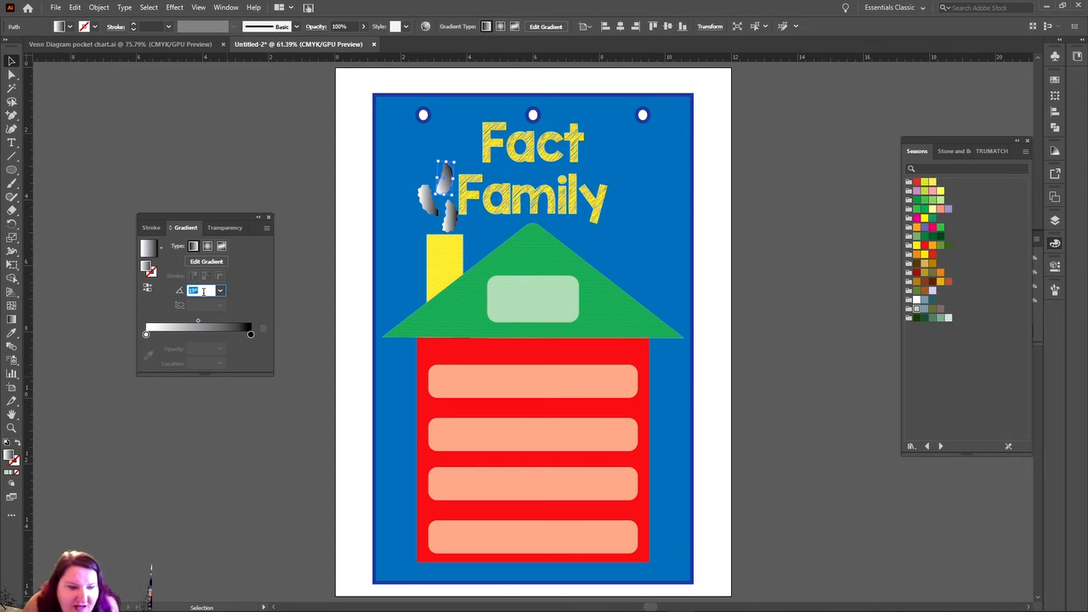
- Try shifting the gradient stops on the topmost smoke puff, undo the stop changes and deselect the puff
mouse_move(248, 337)
left_mouse_down()
mouse_move(226, 346)
mouse_move(262, 334)
left_mouse_up()
left_click_drag(148, 334, 260, 334)
left_click(146, 335)
mouse_move(146, 335)
left_mouse_down()
mouse_move(205, 337)
mouse_move(208, 327)
mouse_move(164, 336)
left_mouse_up()
key("a")
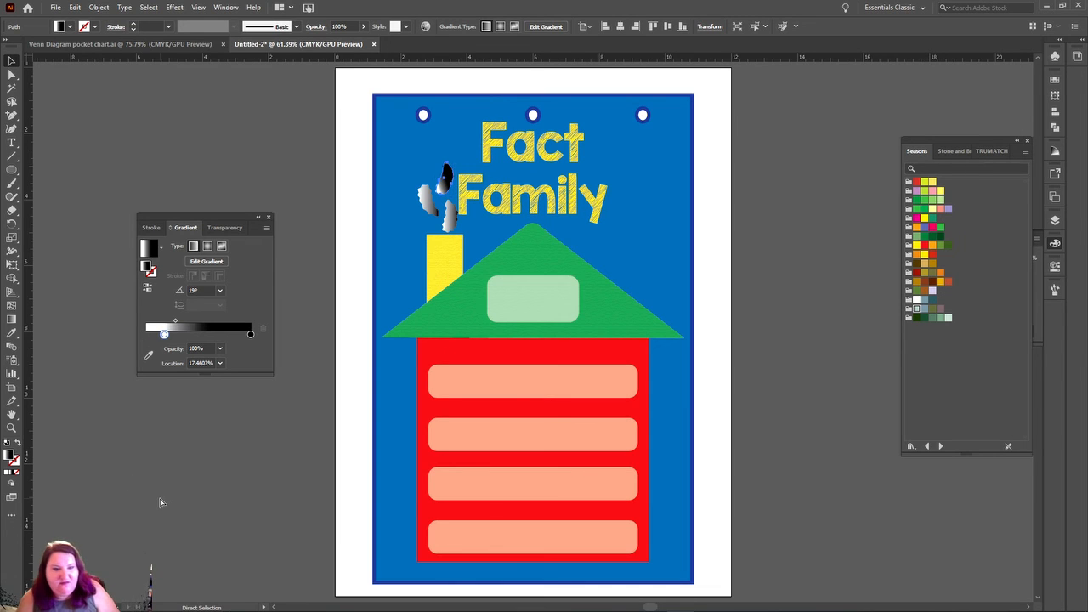
key("ctrl+z")
key("ctrl+z")
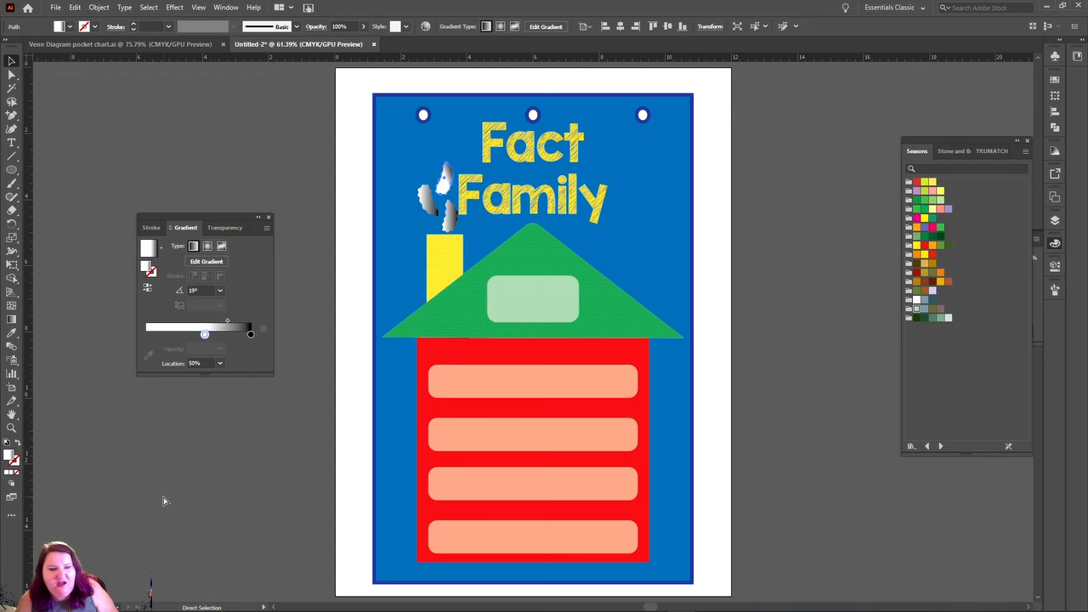
key("ctrl+z")
key("ctrl+z")
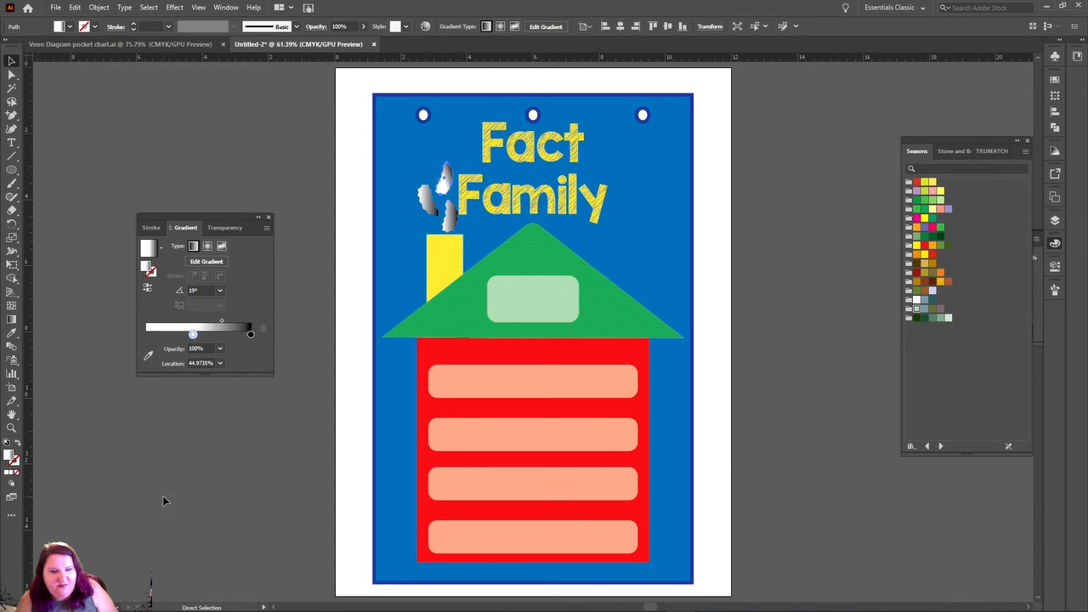
key("ctrl+z")
key("ctrl+z")
key("ctrl+z")
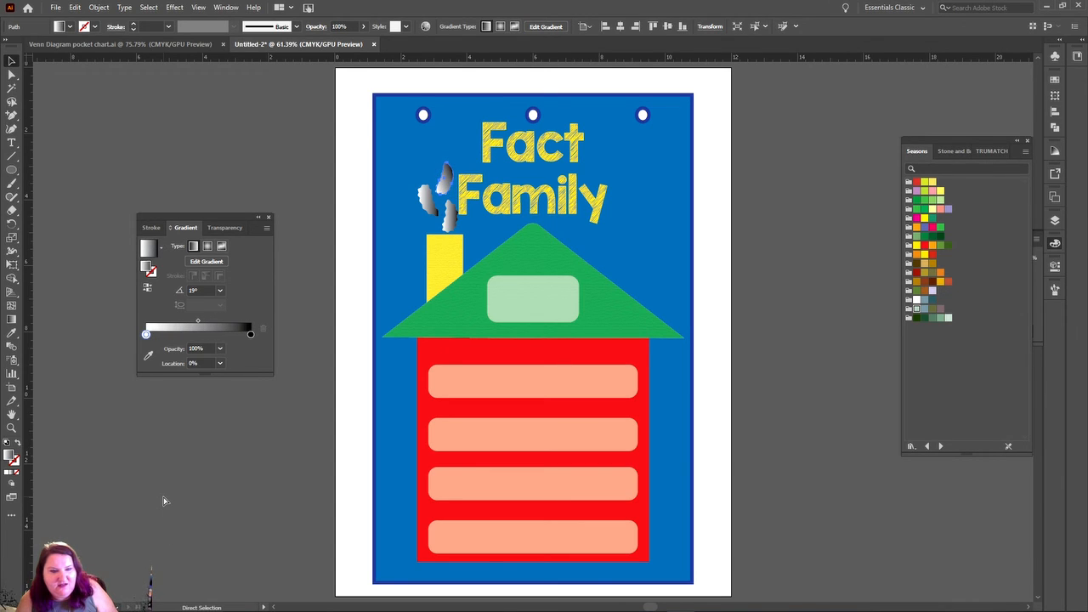
key("ctrl+z")
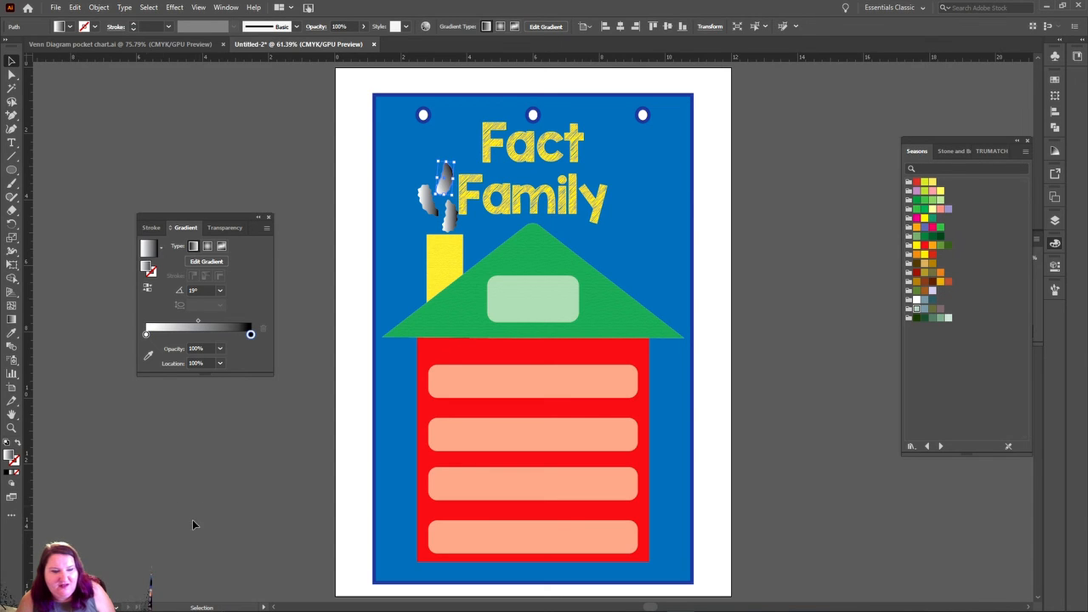
left_click(186, 490)
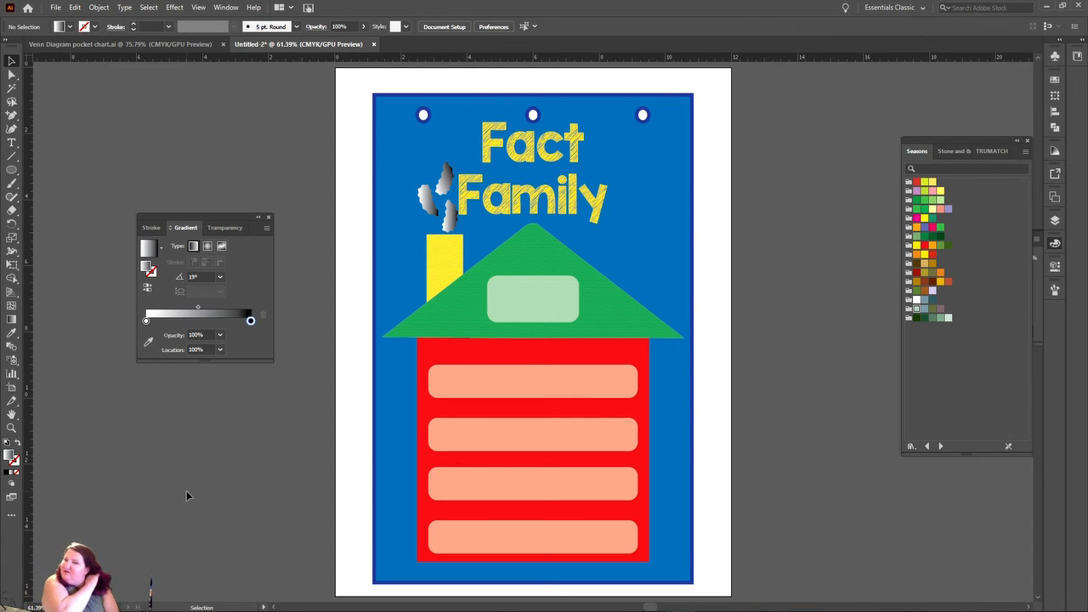
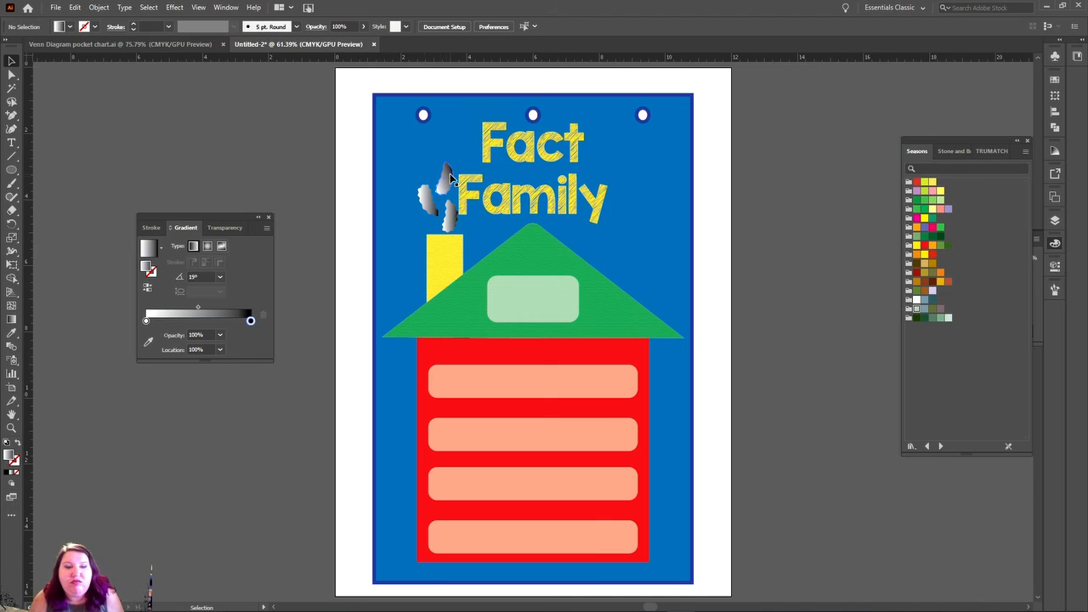
- Move the left and topmost smoke puffs off the artboard, and stretch the remaining puff into a tall plume leaning slightly left
left_click(430, 200)
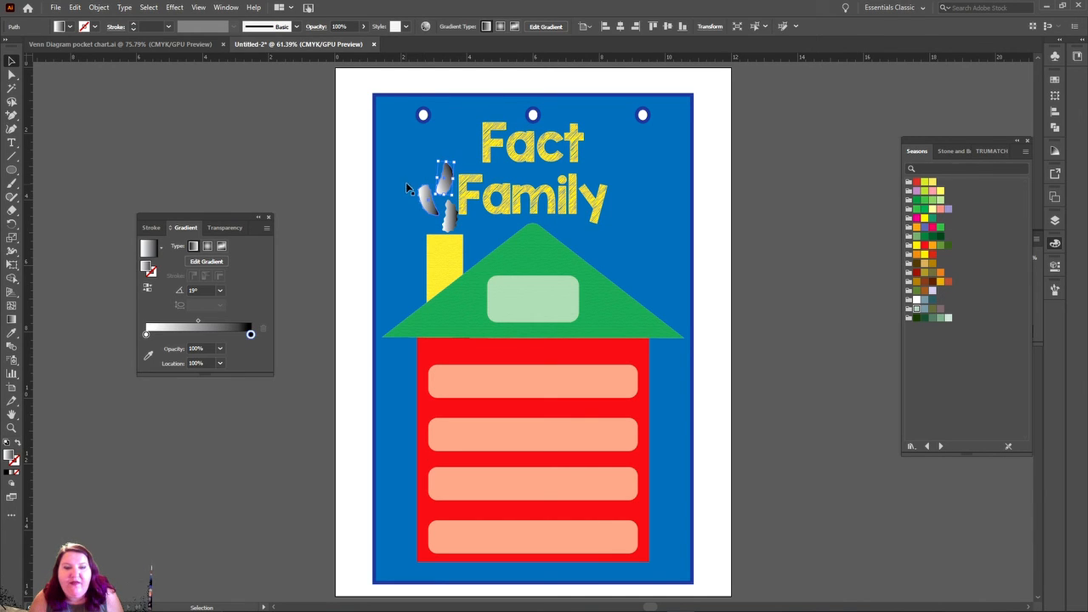
left_click_drag(429, 200, 115, 161)
left_click_drag(448, 219, 435, 136)
left_click_drag(430, 185, 415, 191)
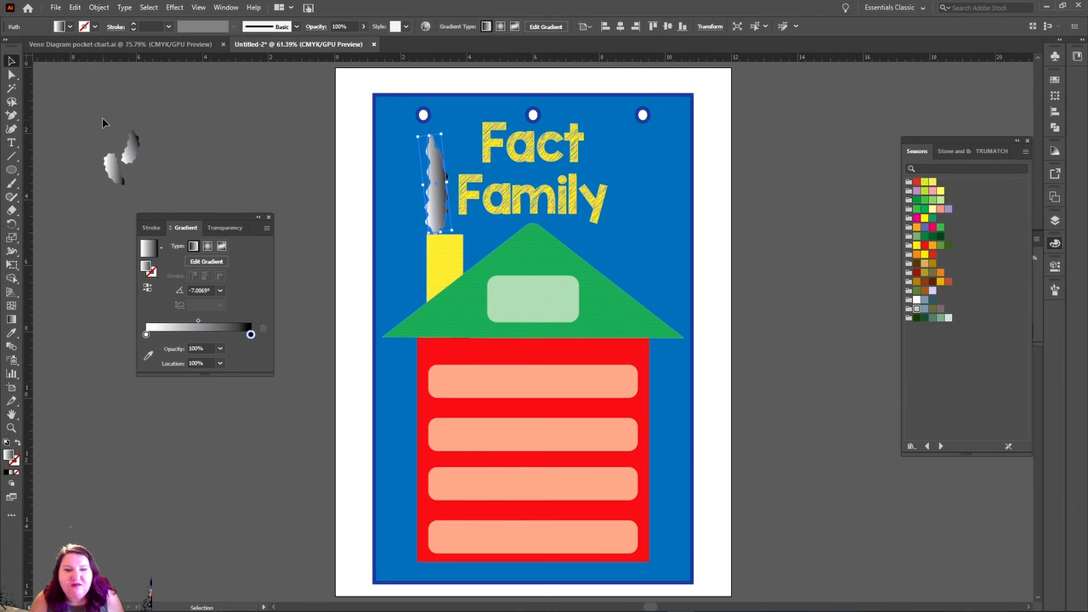
- Reshape the smoke plume's outline by moving its anchor points and handles to round the tip and curve the sides
left_click(12, 75)
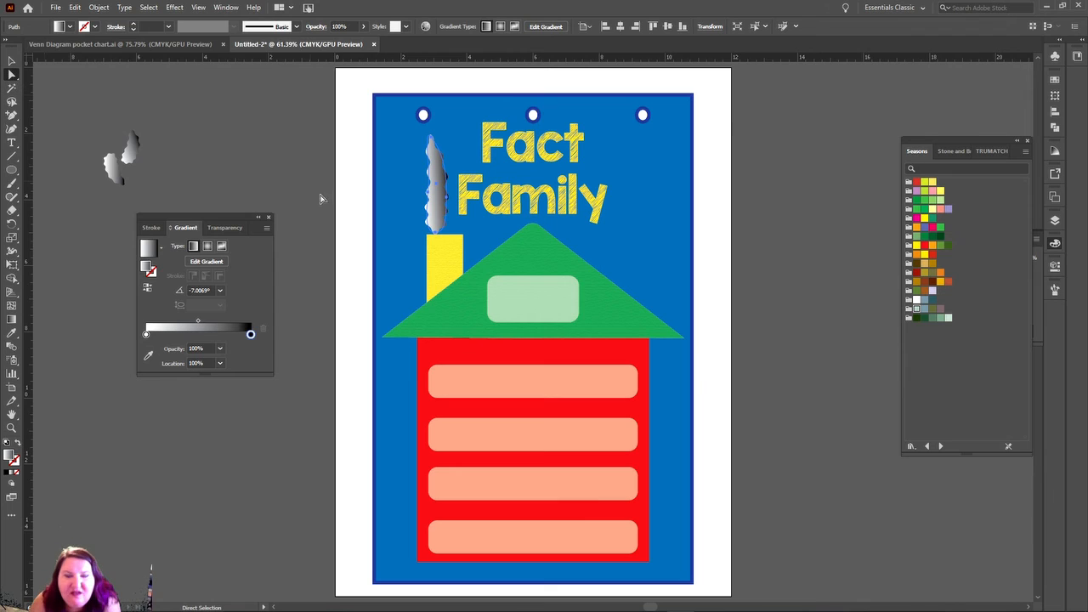
left_click(431, 197)
left_click_drag(431, 196, 441, 194)
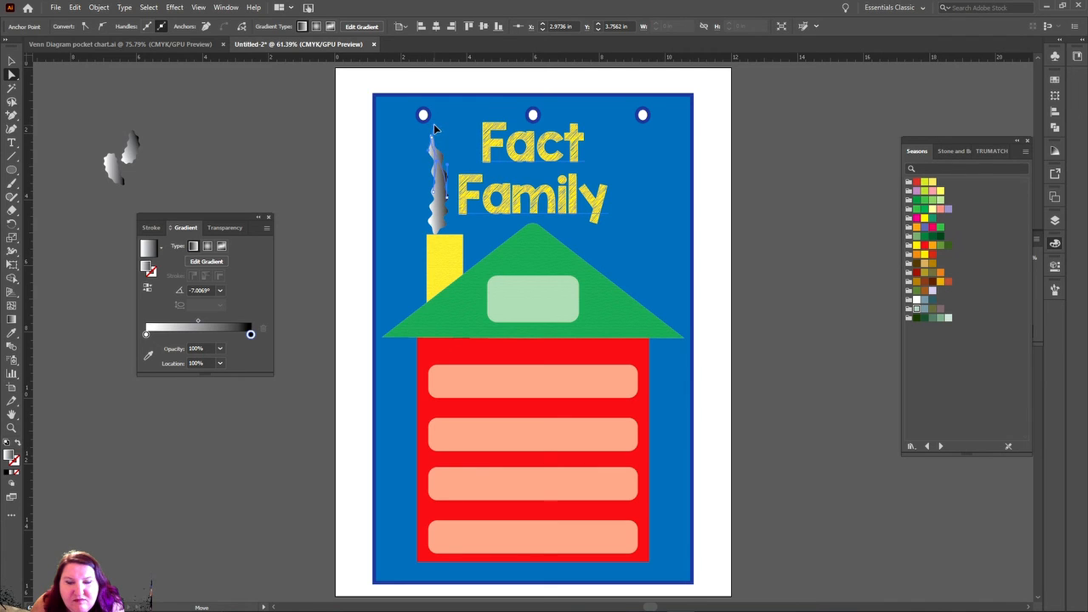
left_click_drag(435, 125, 408, 136)
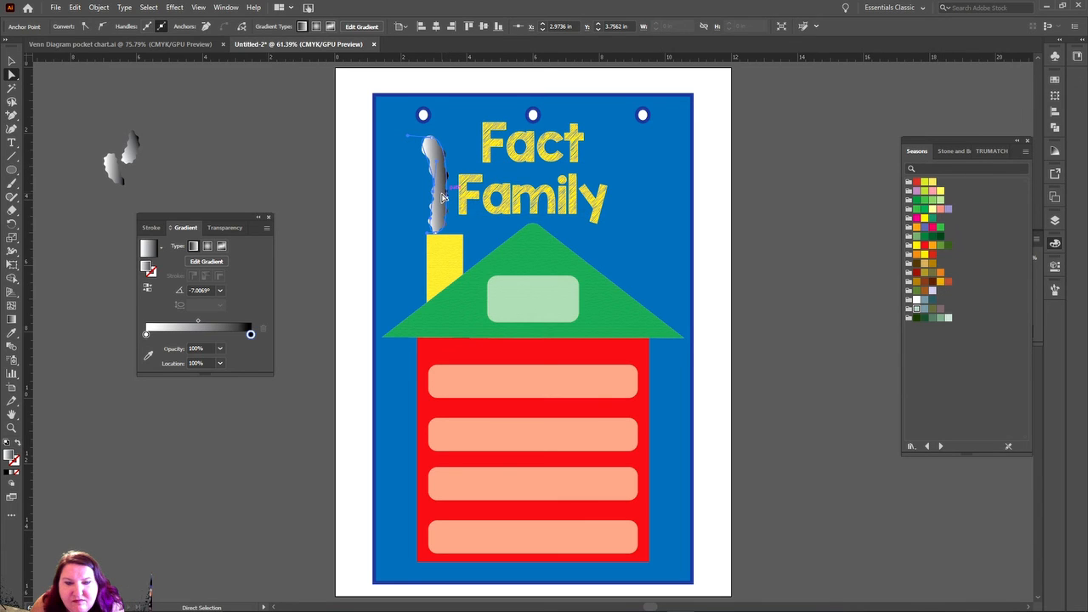
left_click(444, 202)
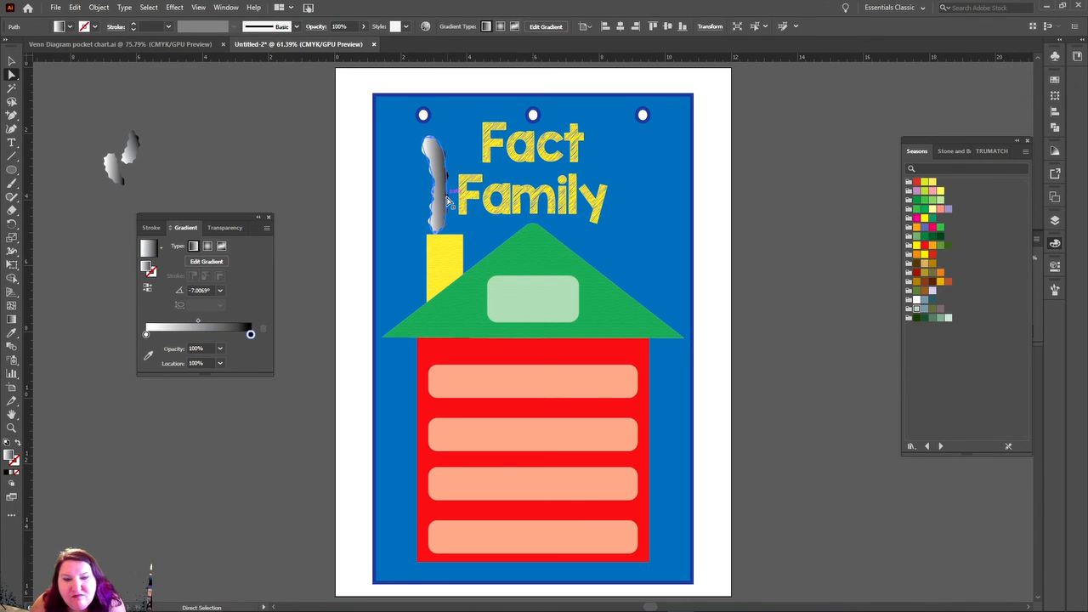
left_click(448, 202)
left_click_drag(450, 165, 456, 165)
left_click(304, 186)
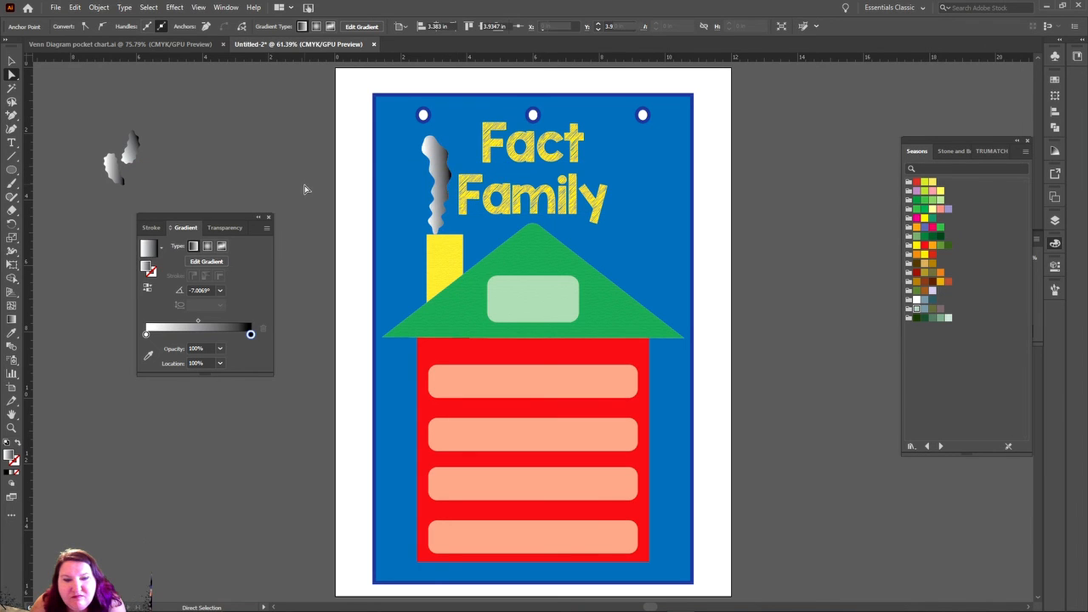
- Move the smoke plume right and down so its base overlaps the chimney's top edge, and send it backward one level
left_click(10, 62)
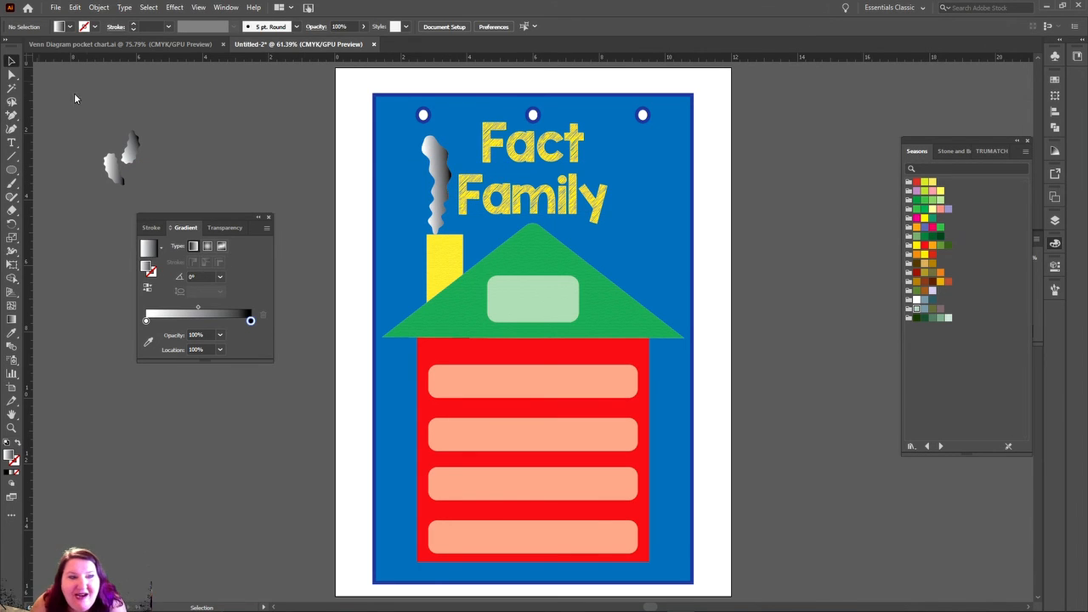
left_click_drag(432, 181, 447, 194)
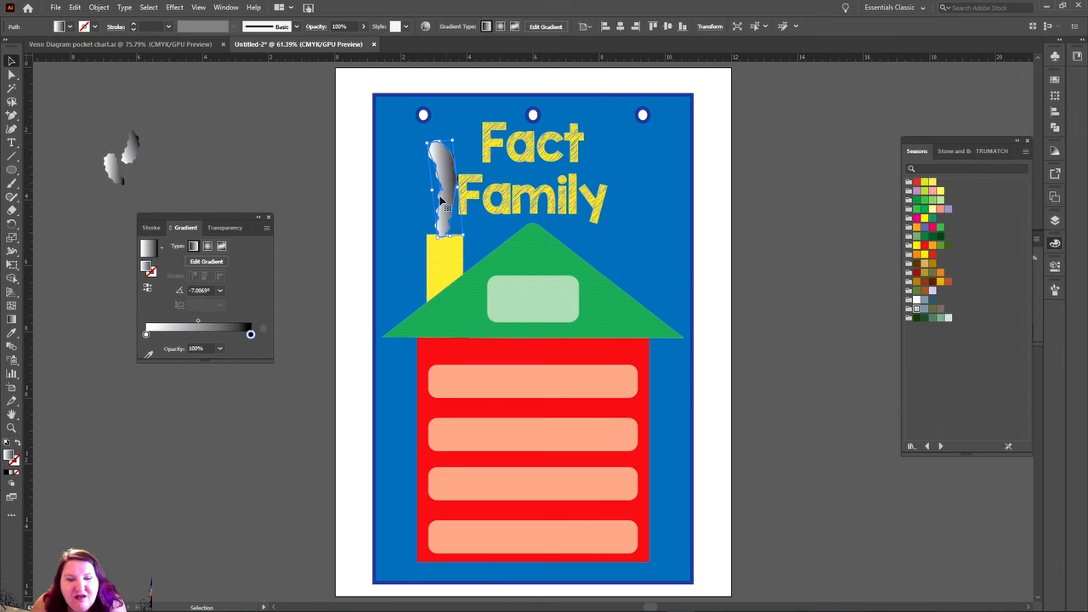
right_click(440, 203)
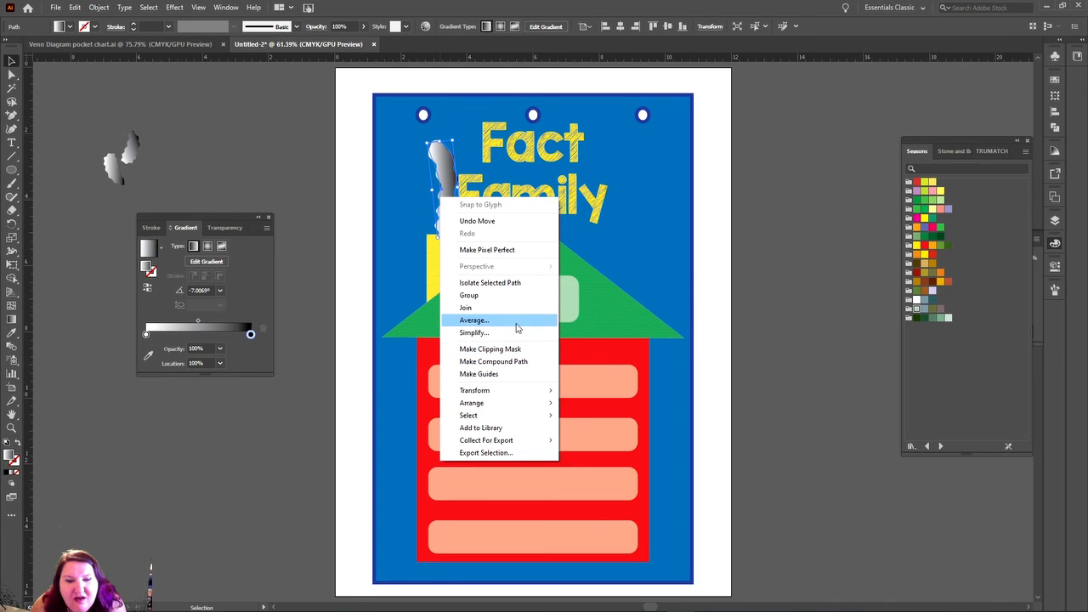
mouse_move(508, 403)
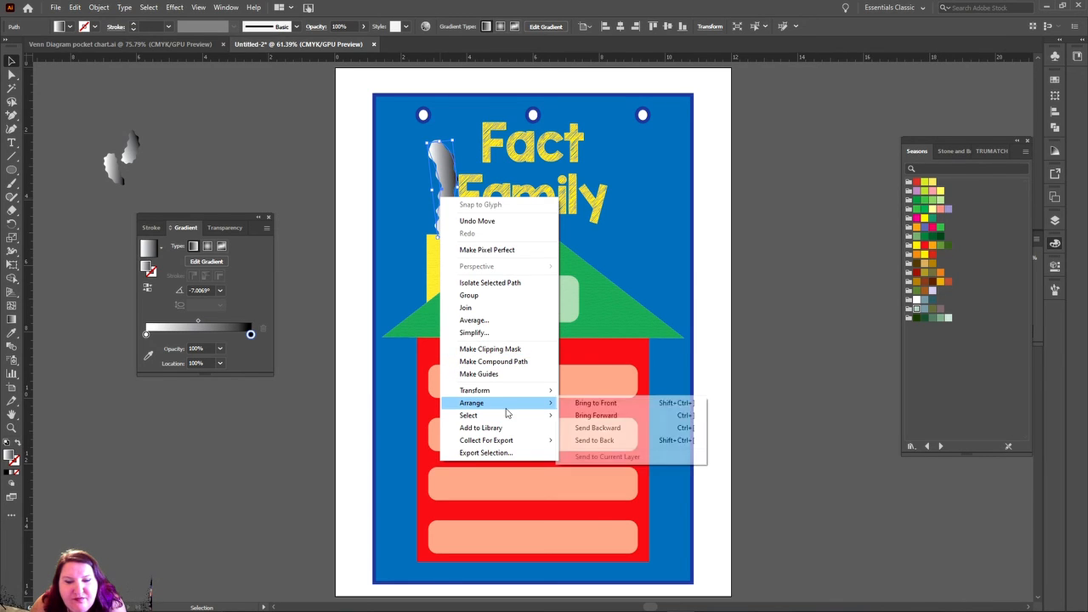
left_click(598, 427)
- Try bringing the whole grouped pocket chart to the front, and undo the reordering
left_click(433, 245)
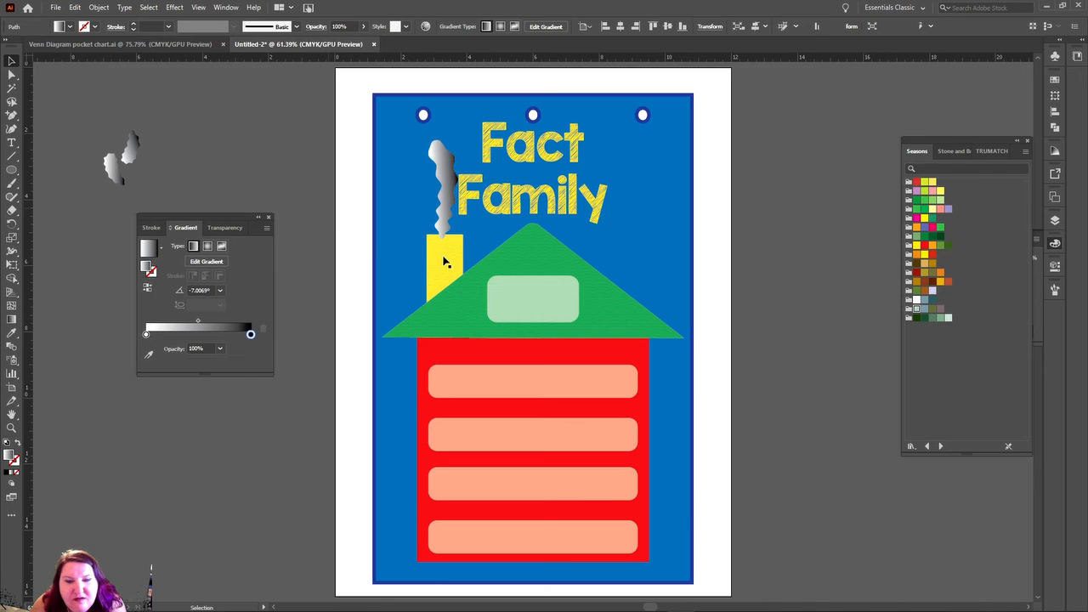
left_click(443, 262)
right_click(444, 258)
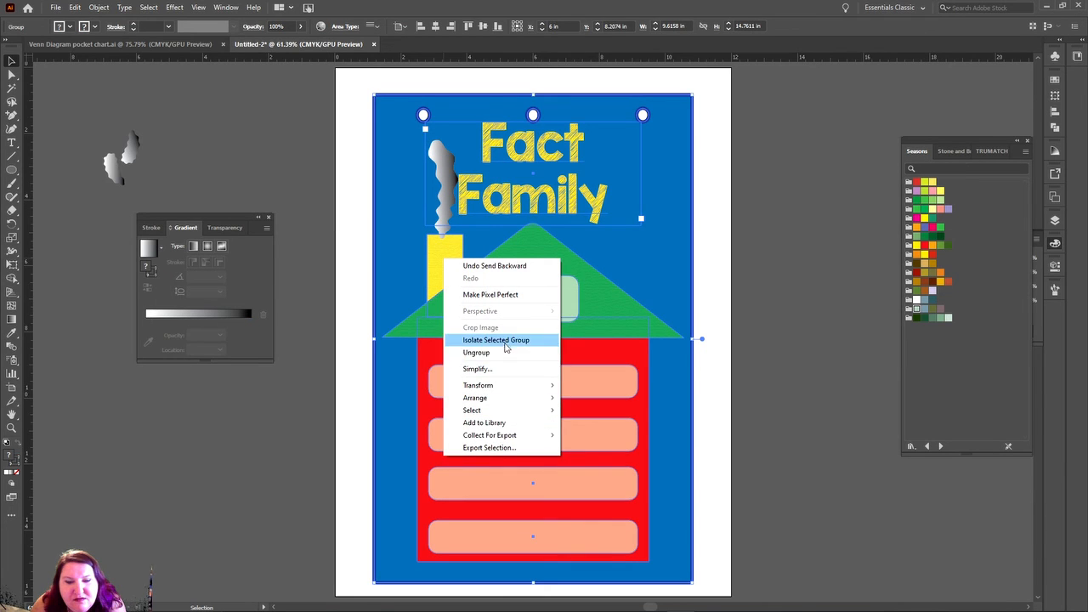
mouse_move(515, 397)
left_click(578, 397)
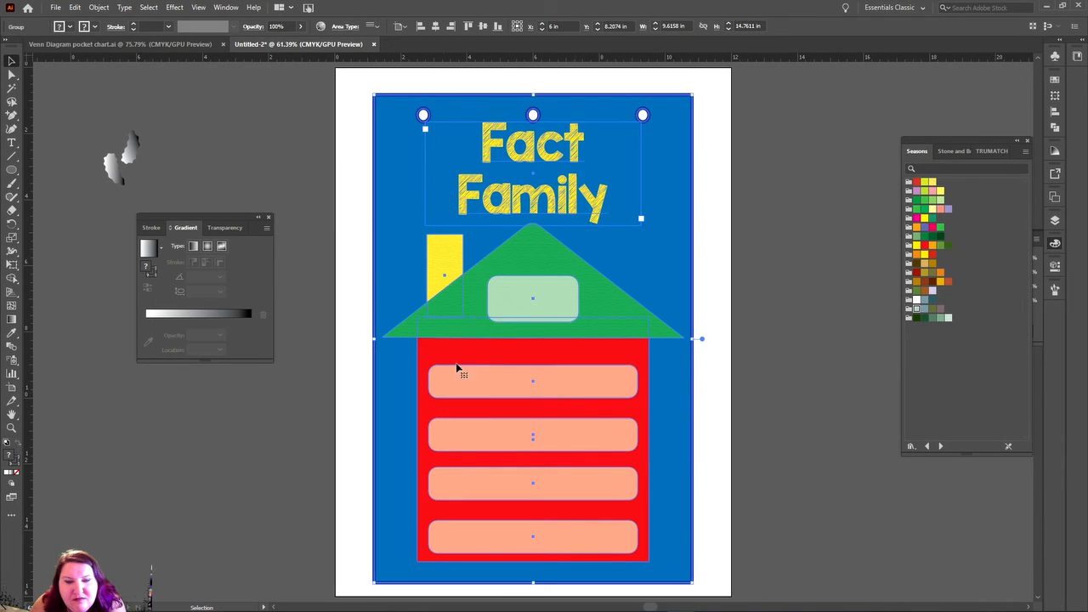
right_click(388, 187)
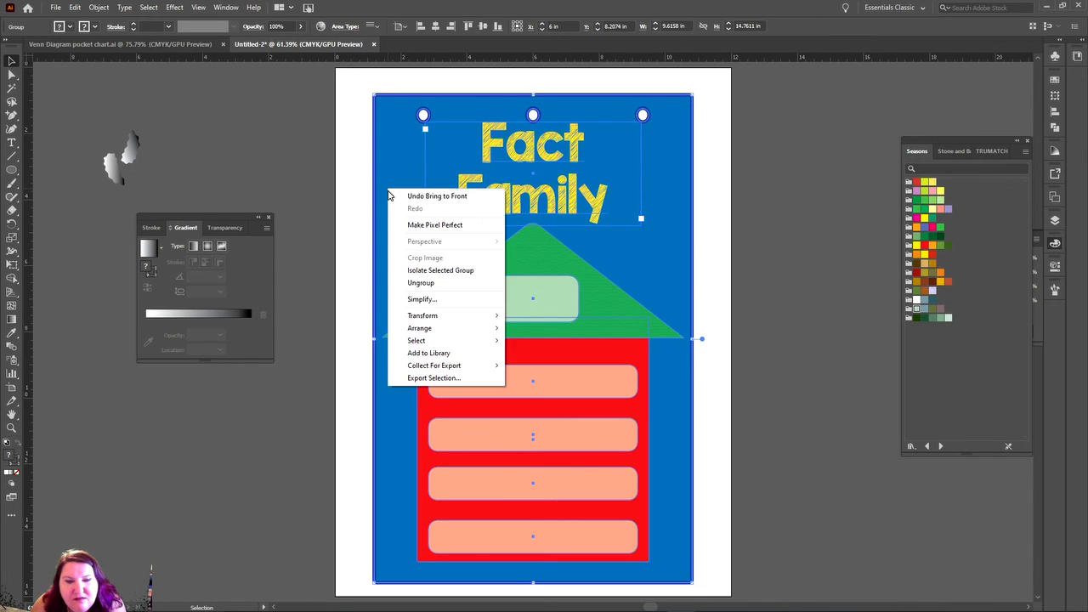
left_click(325, 196)
left_click(326, 192)
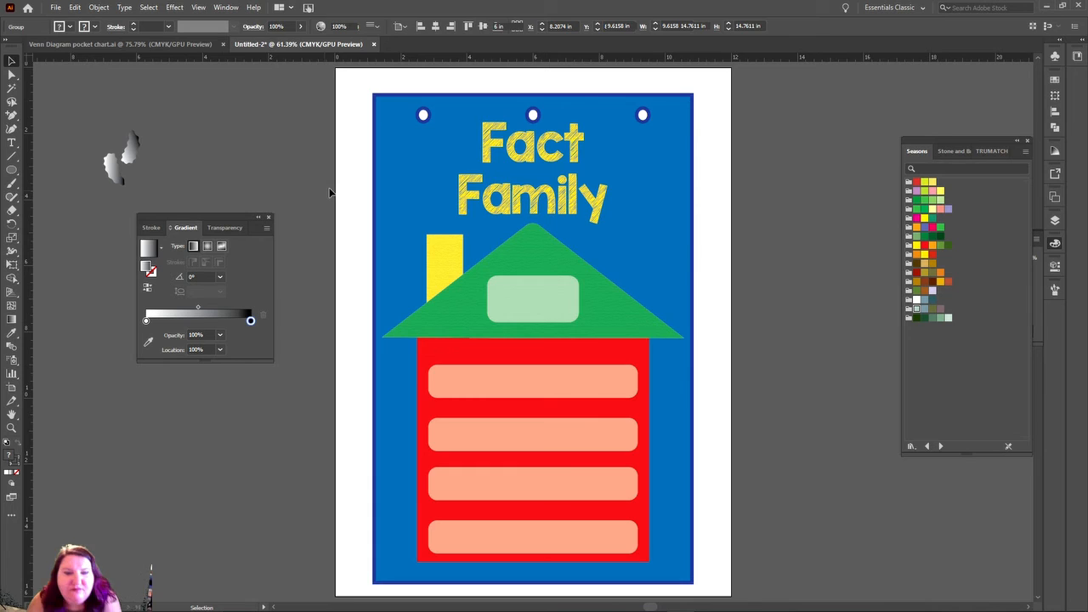
key("ctrl+z")
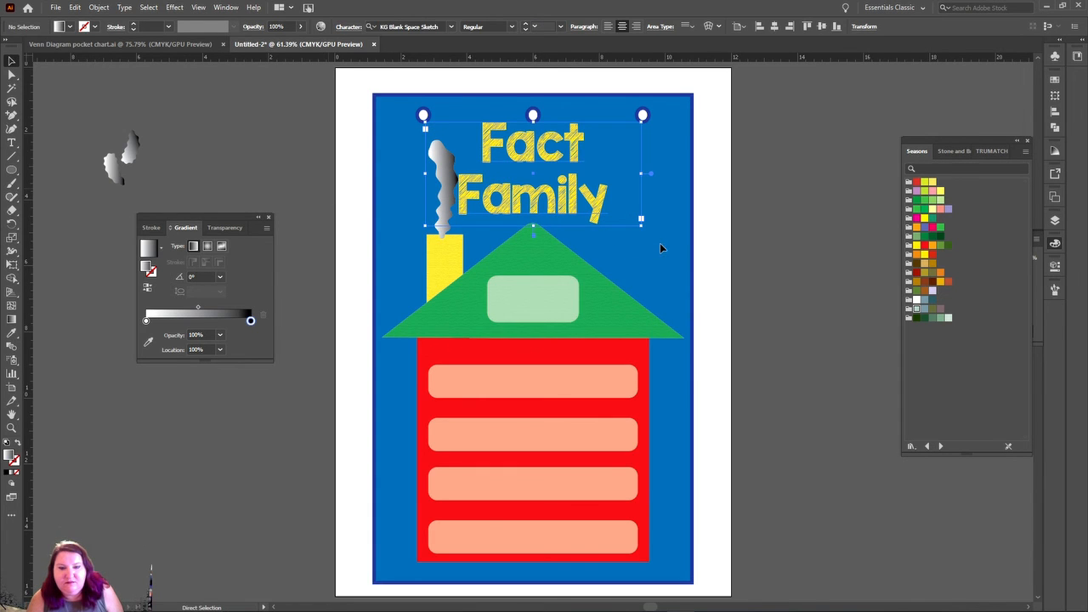
- Ungroup the pocket chart artwork and deselect everything
key("ctrl+a")
right_click(443, 309)
left_click(478, 406)
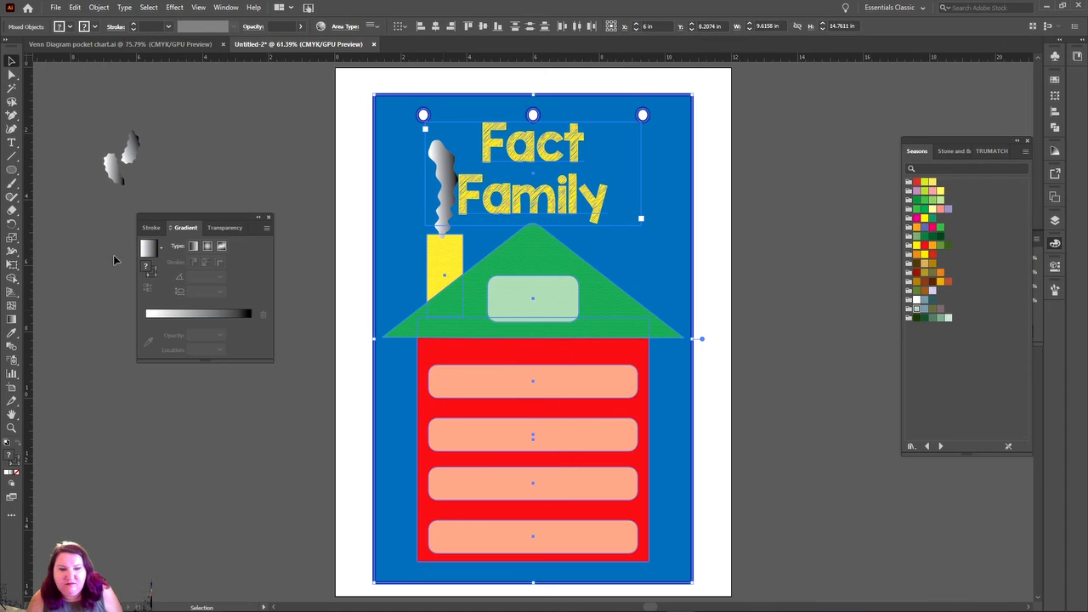
left_click(272, 164)
- Bring the chimney, roof, red house body and their light pockets to the front together, and deselect them
left_click(444, 266)
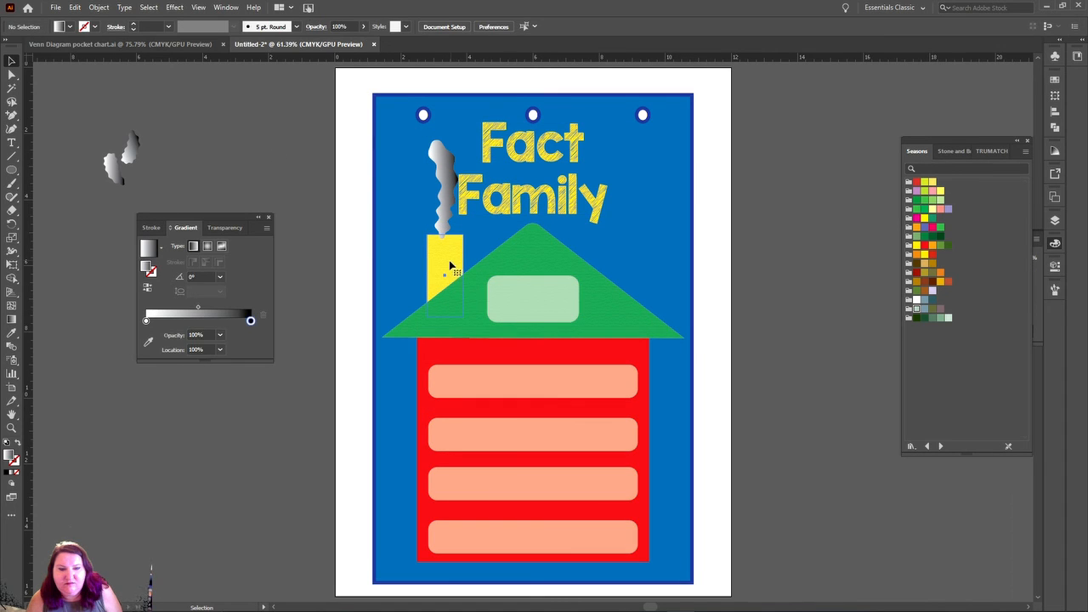
left_click(520, 293, "shift")
left_click(512, 334, "shift")
left_click(501, 355, "shift")
left_click(493, 387, "shift")
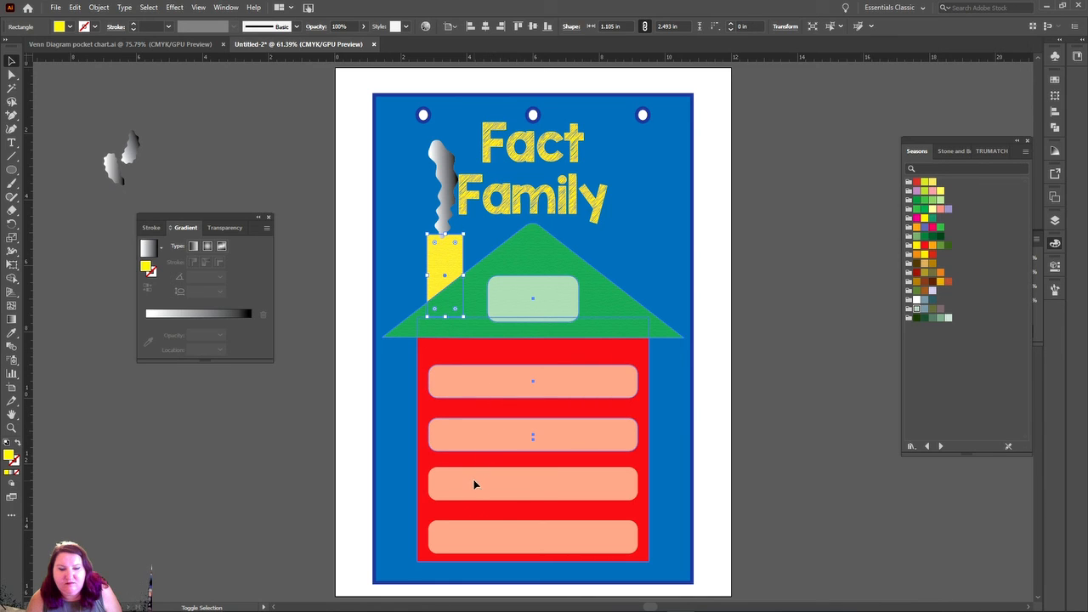
left_click(463, 535, "shift")
right_click(464, 537)
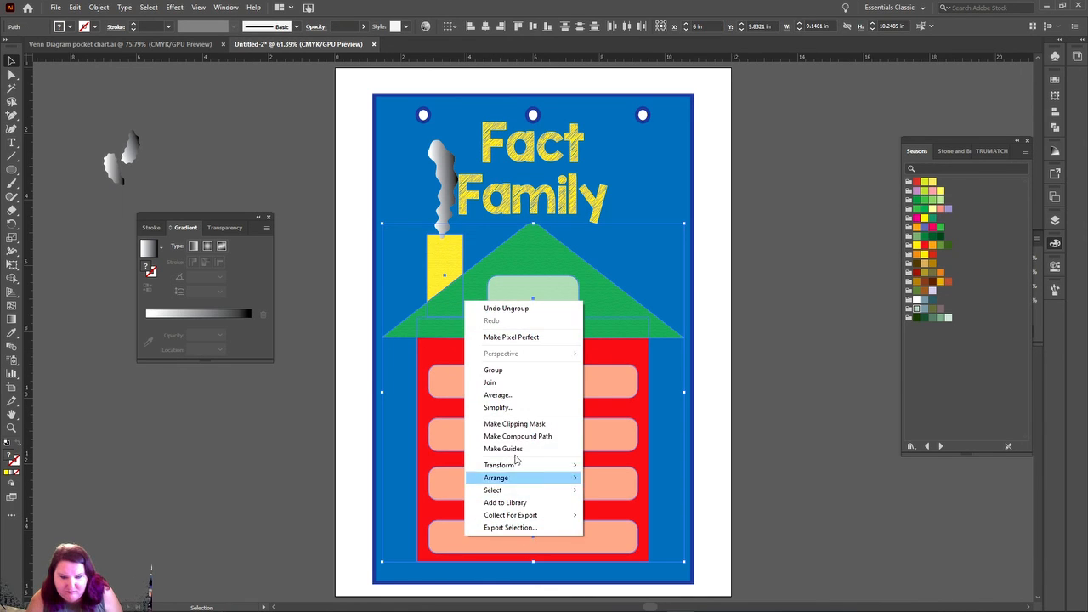
mouse_move(525, 477)
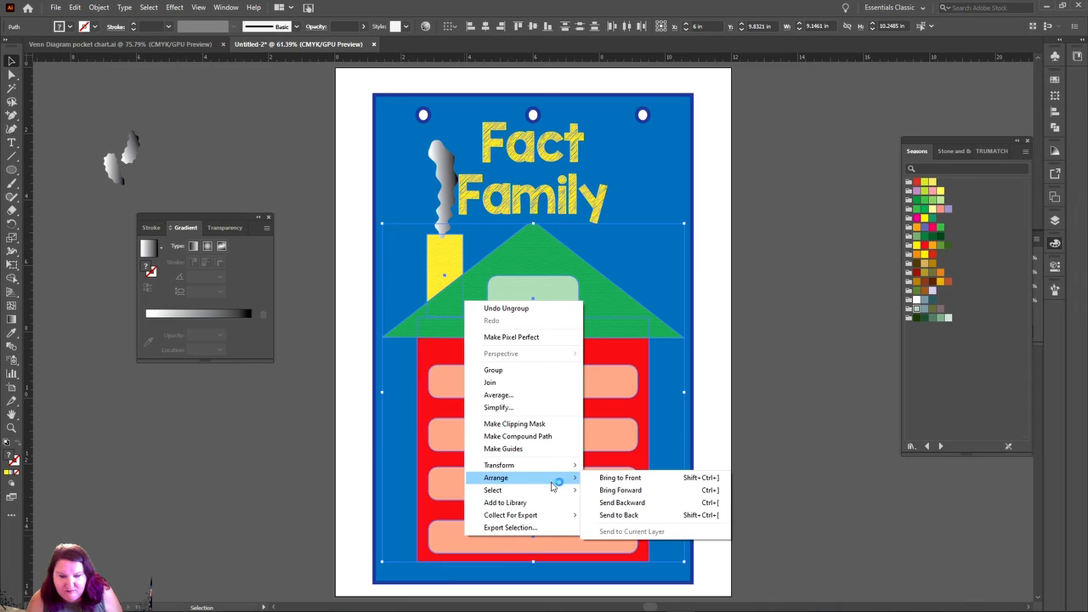
left_click(592, 479)
left_click(809, 296)
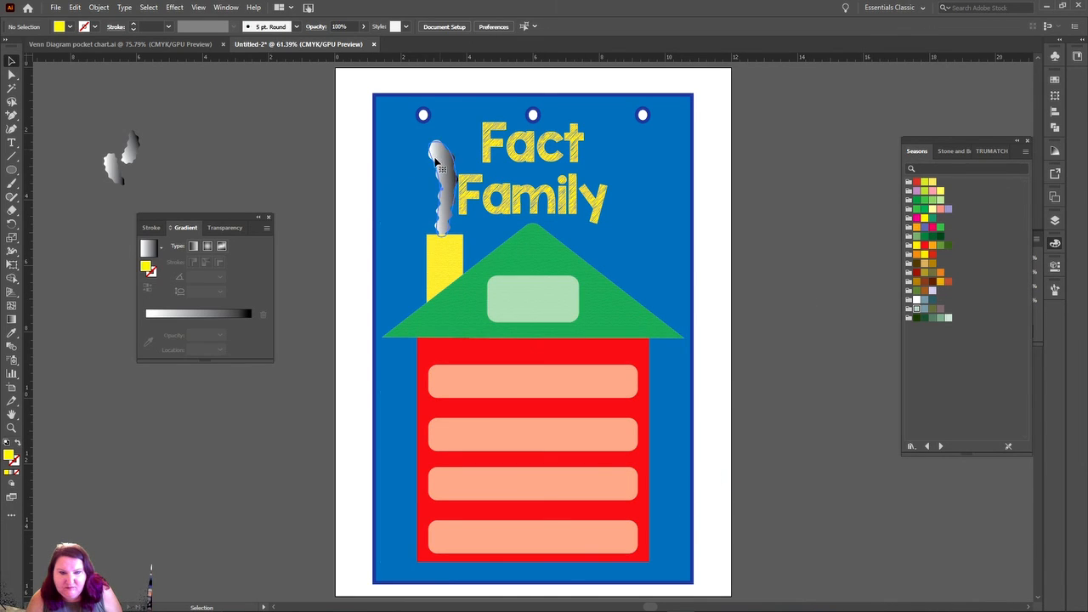
- Rotate the smoke plume slightly counterclockwise and nudge it left and down so its base tucks behind the chimney's top edge
left_click(442, 150)
left_click_drag(437, 135, 416, 146)
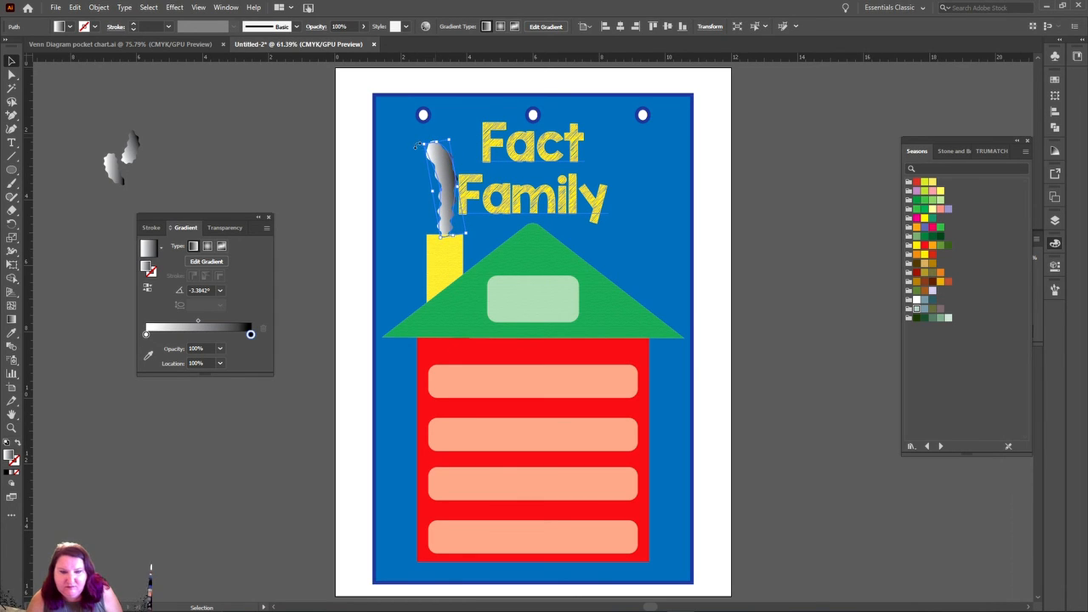
key("Left")
key("Left")
key("Left")
key("Left")
key("Left")
key("Left")
key("Left")
key("Left")
key("Left")
key("Left")
key("Left")
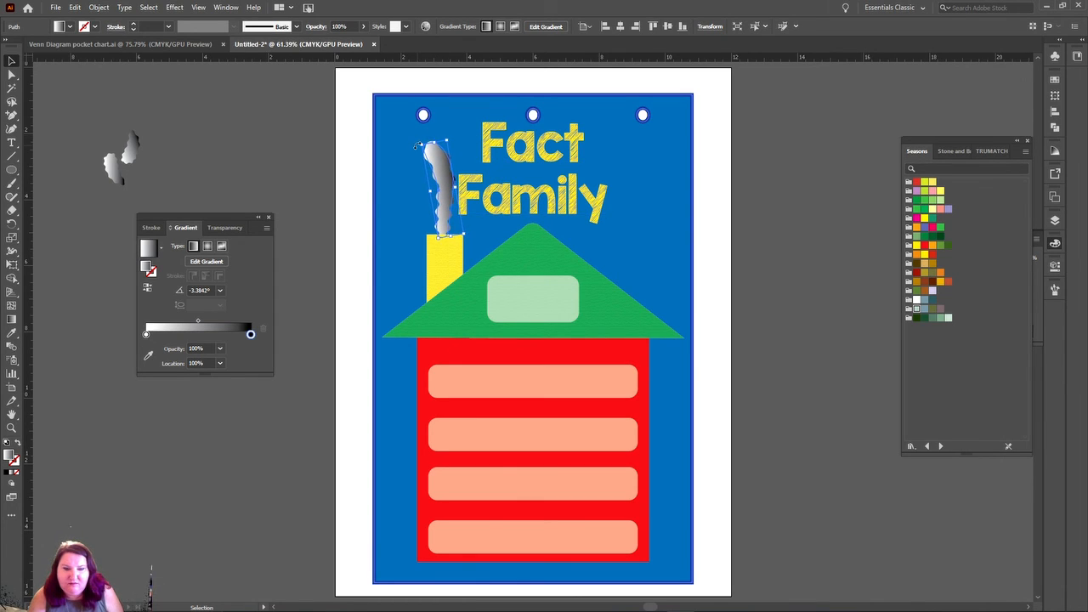
key("Down")
key("Down")
key("Down")
key("Down")
key("Down")
key("Down")
key("Down")
key("Down")
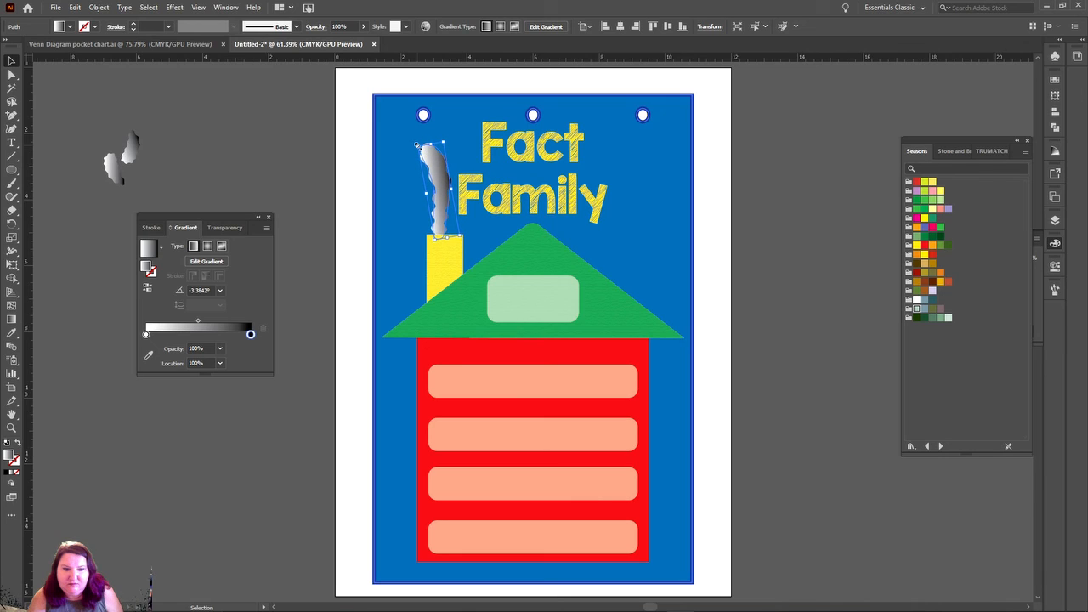
left_click(311, 129)
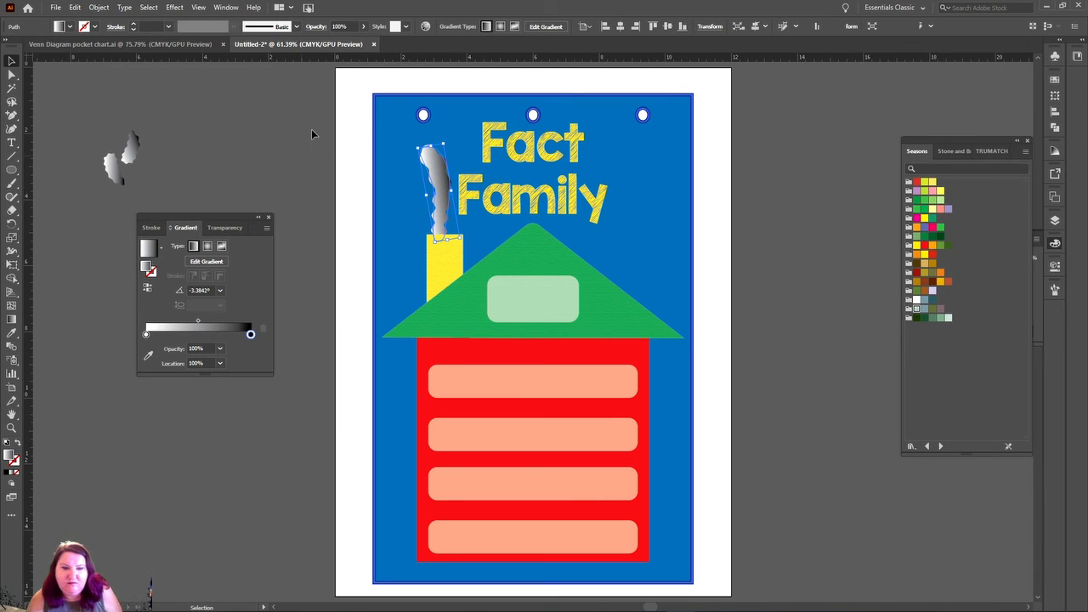
- Group all the pocket chart artwork on the artboard, including the smoke plume, and deselect it
left_click_drag(293, 77, 718, 576)
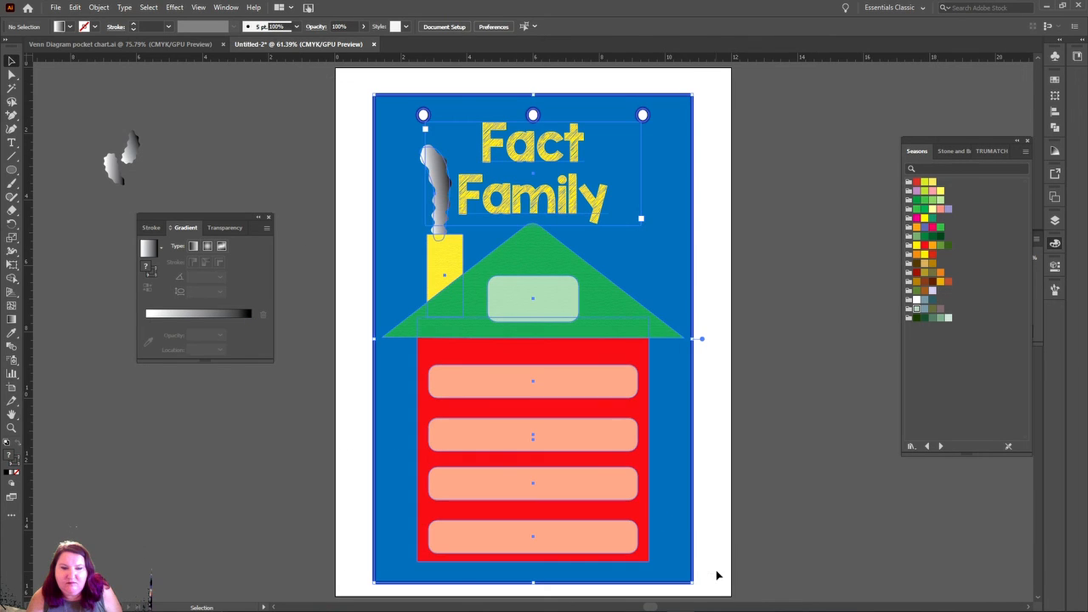
right_click(600, 523)
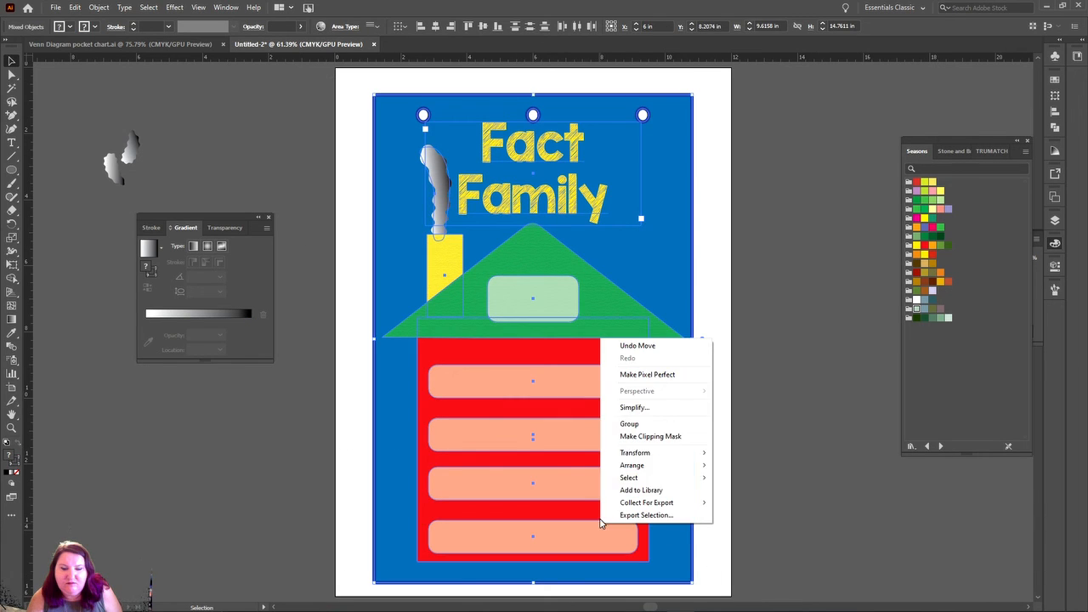
left_click(668, 423)
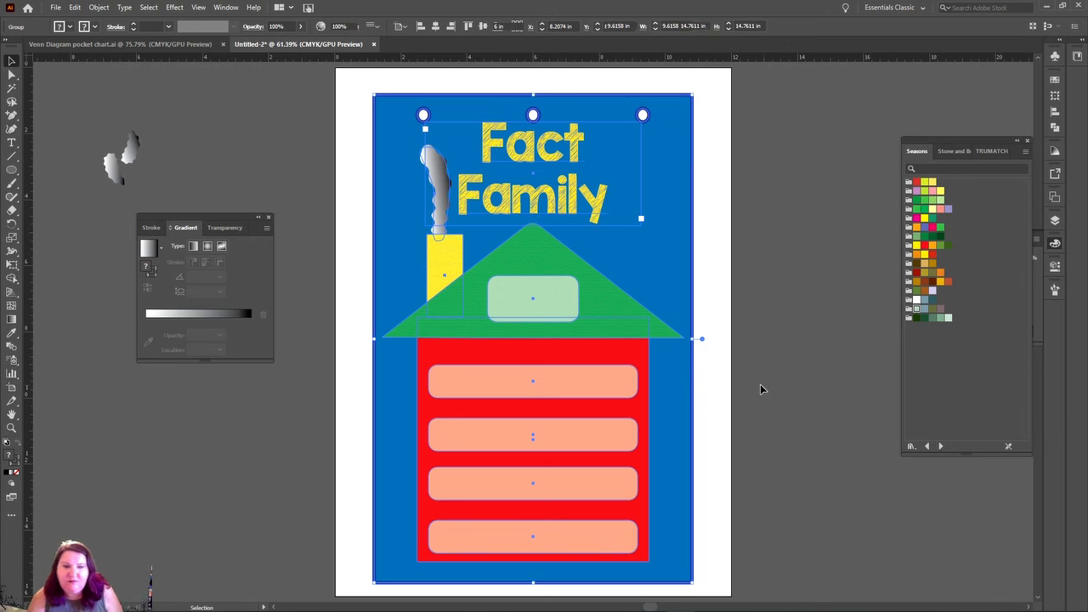
left_click(760, 389)
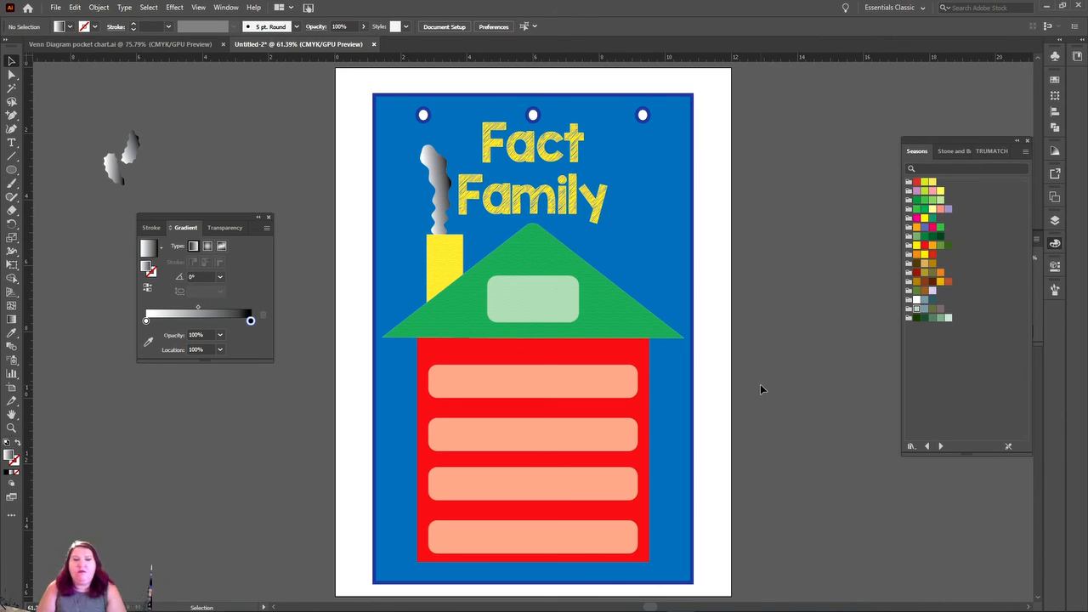
- Export the artboard for screens as a 300 ppi PNG named Fact Family Pocket Chart2
left_click(55, 7)
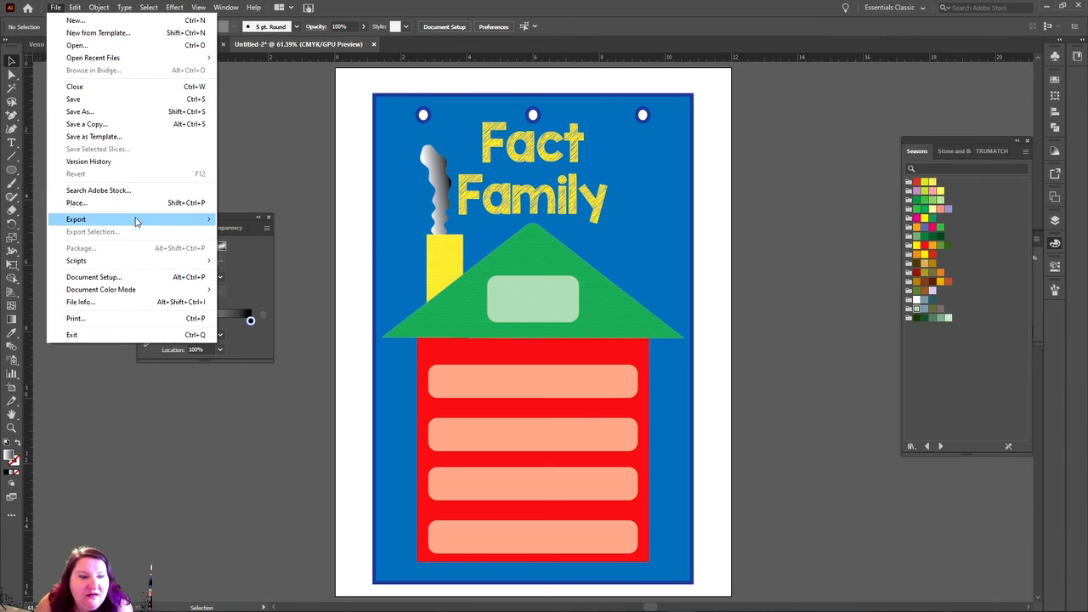
left_click(272, 219)
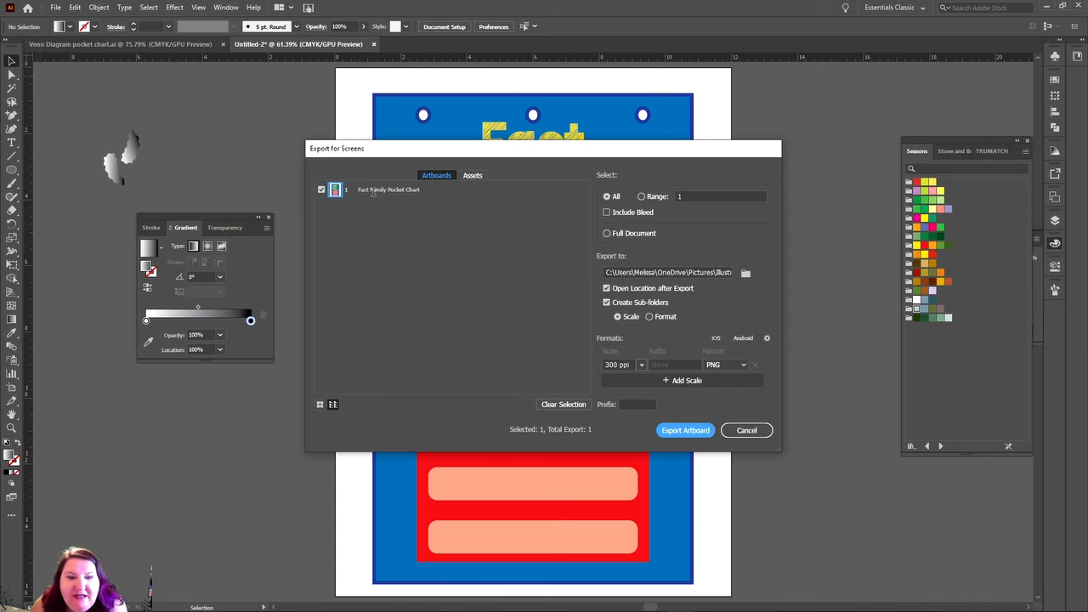
double_click(396, 188)
left_click(454, 196)
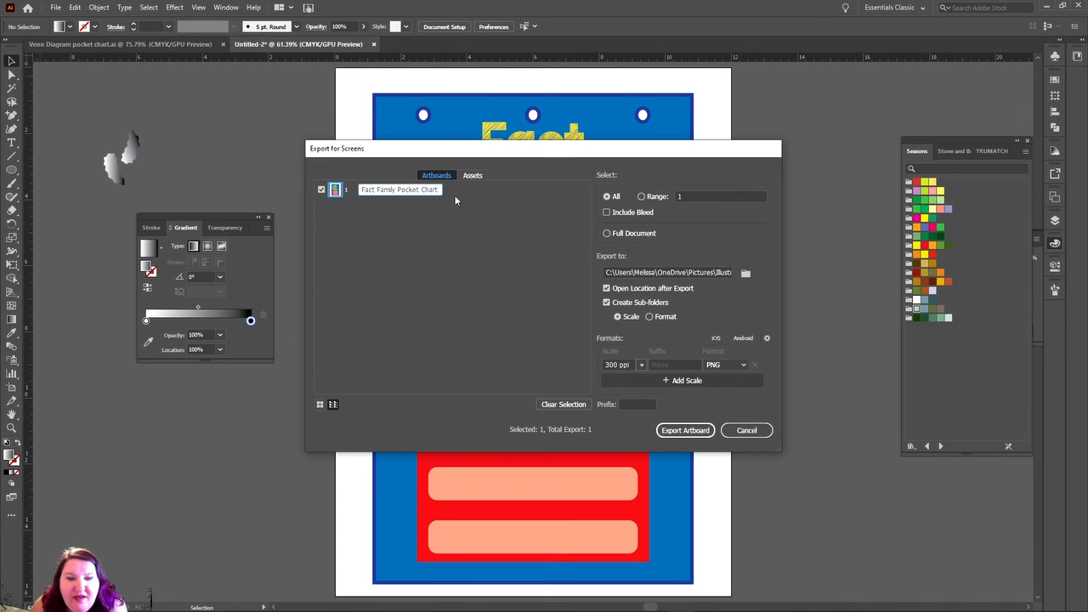
type("2")
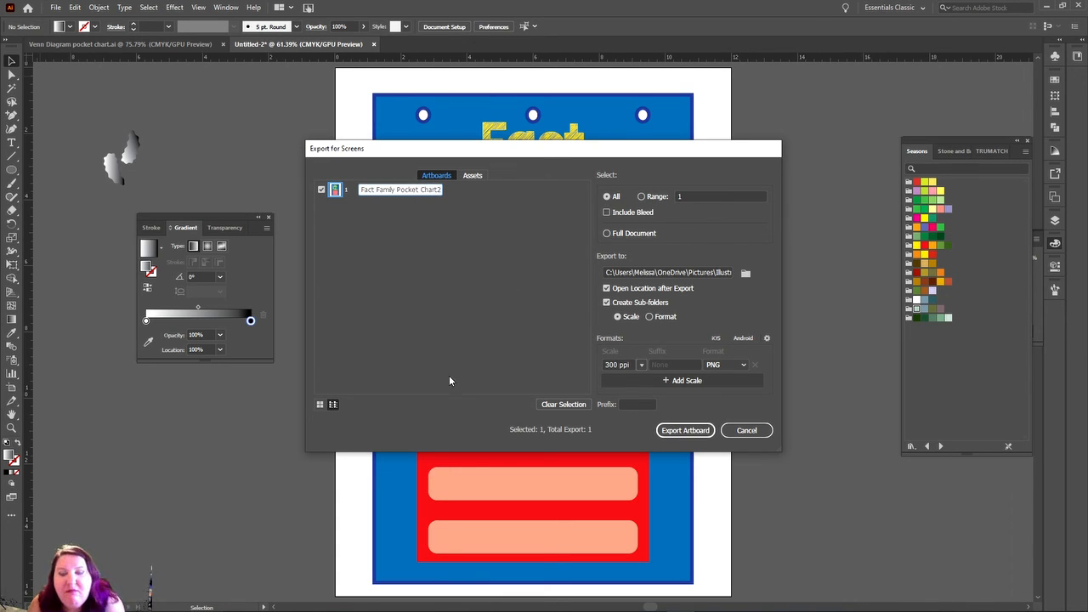
left_click(679, 434)
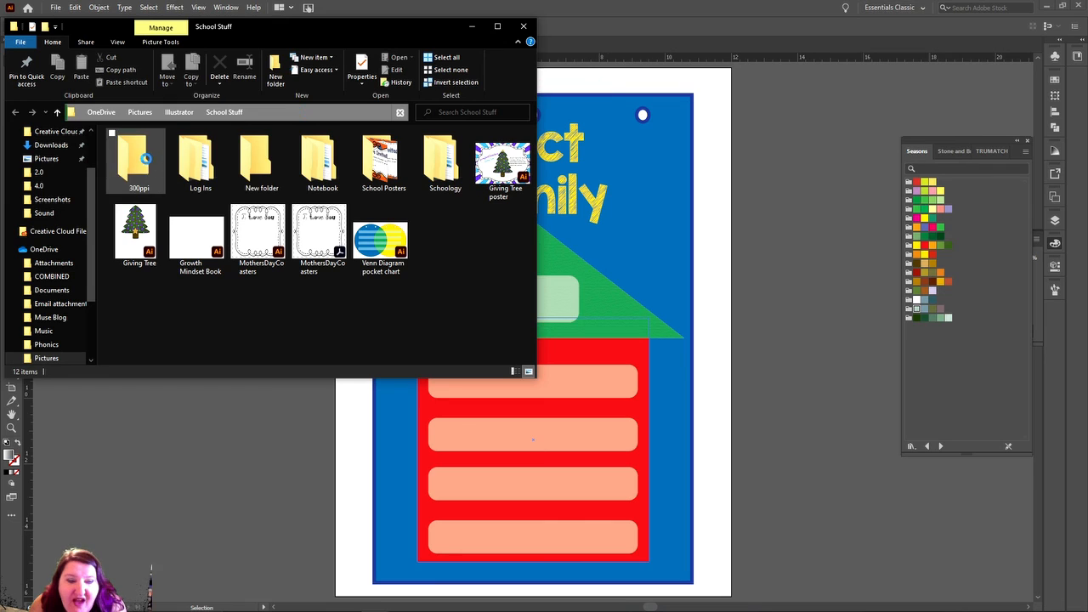
- Open the Fact Family Pocket Chart2 and Fact Family Pocket Chart images from the 300ppi export folder, and minimize the folder window
key("Return")
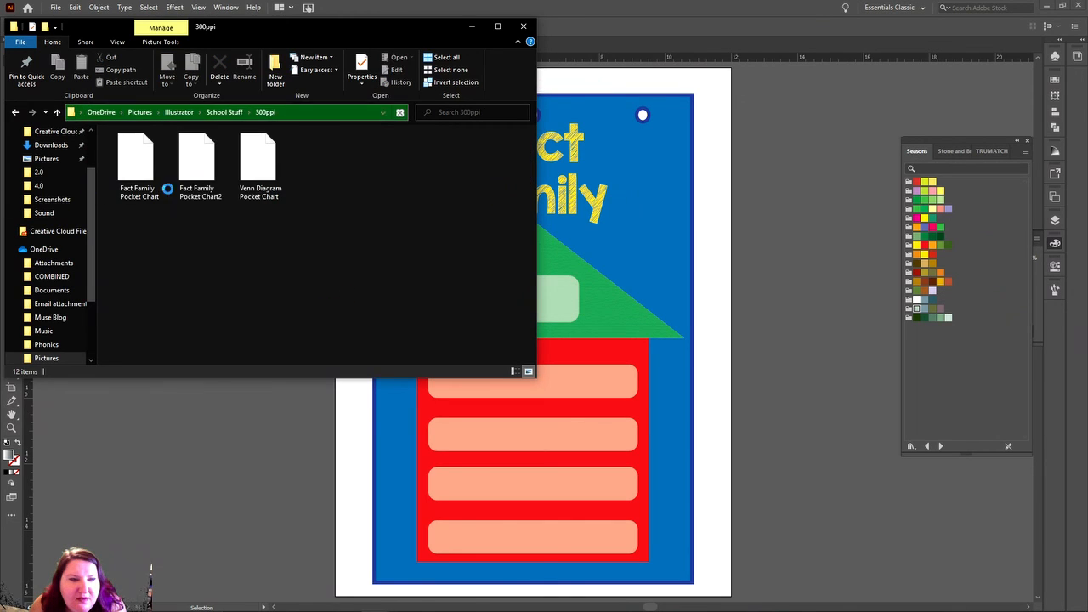
left_click(196, 161)
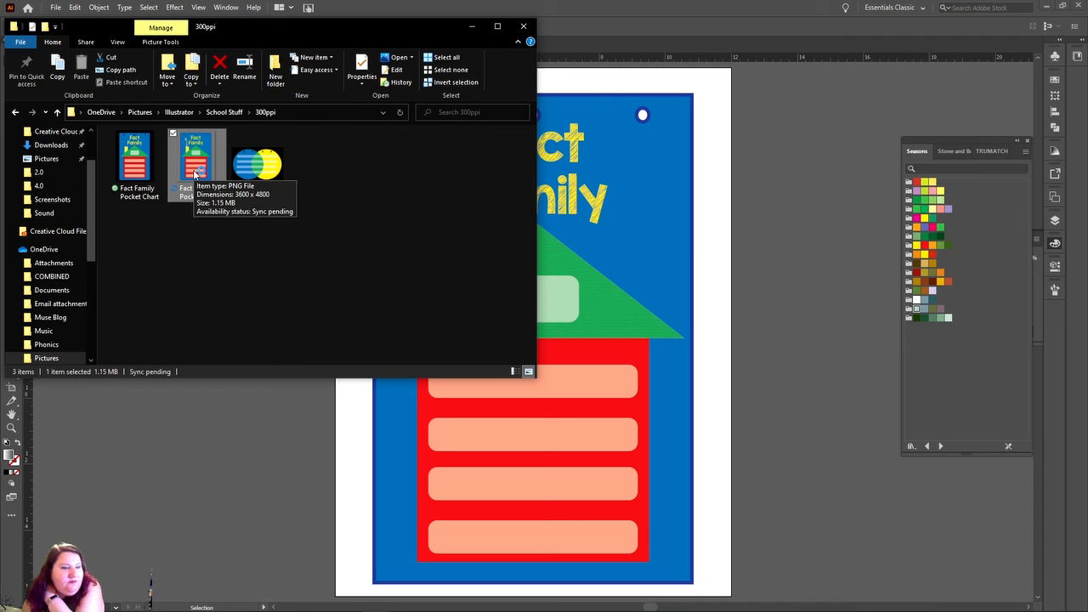
double_click(195, 173)
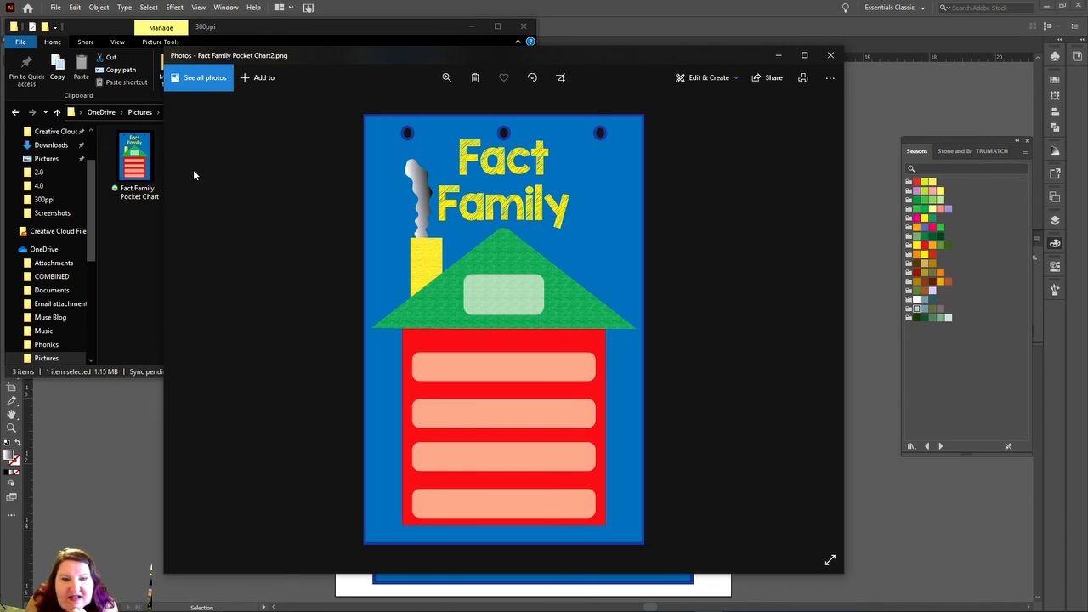
left_click(134, 160)
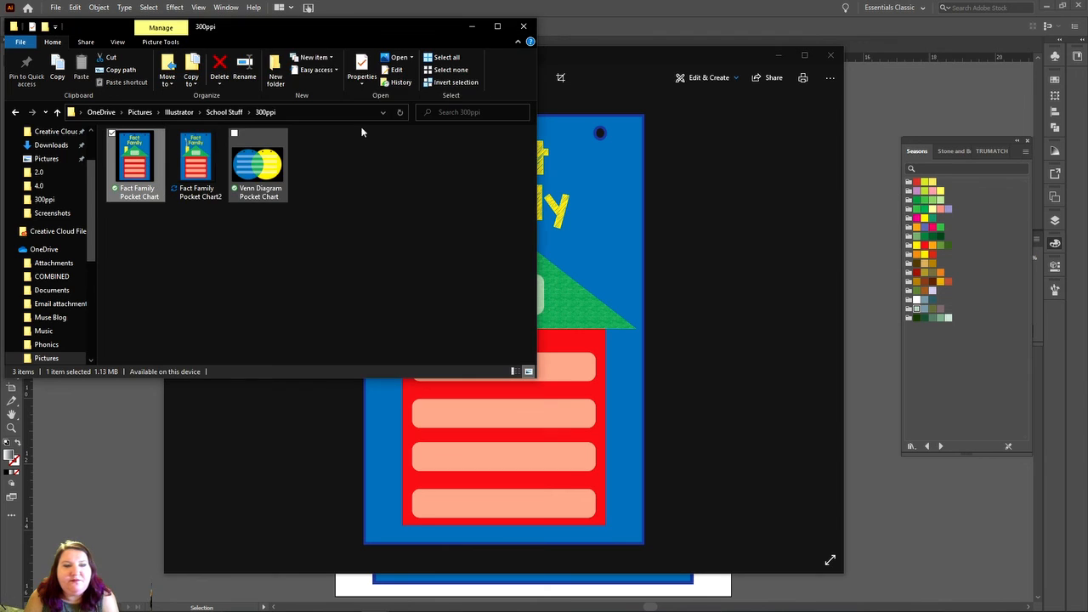
left_click(473, 26)
- Arrange the two exported chart images side by side in enlarged Photos windows to compare the versions with and without smoke
left_click_drag(547, 53, 794, 0)
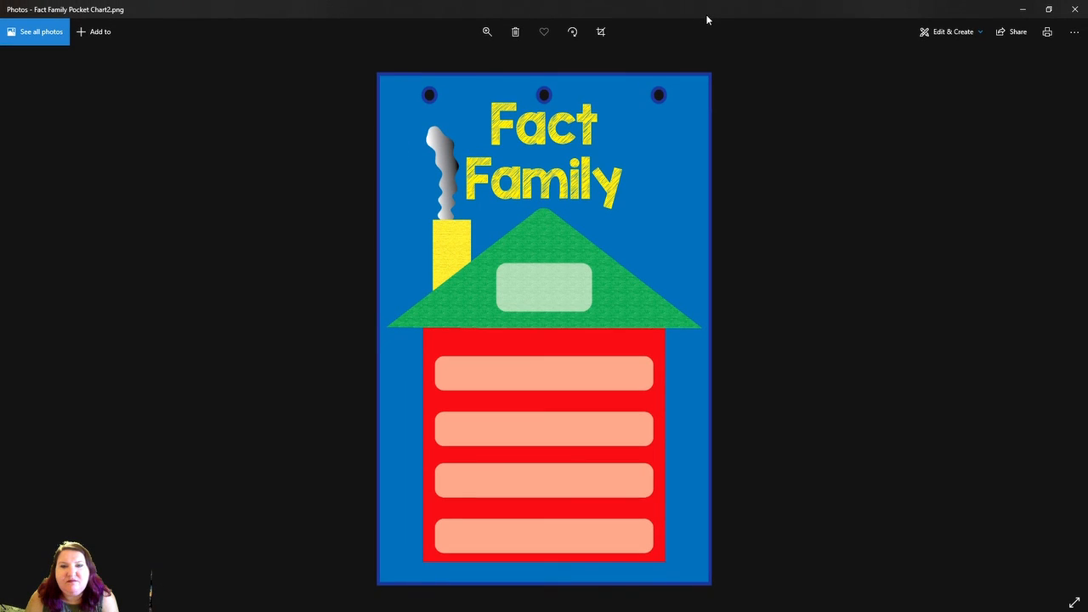
double_click(705, 13)
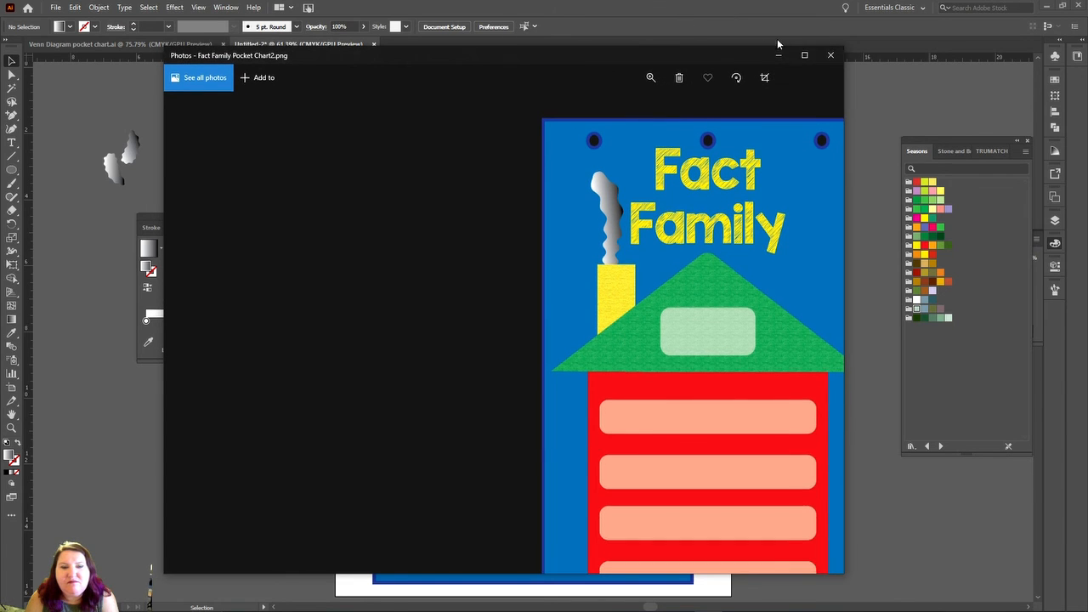
left_click_drag(534, 55, 762, 9)
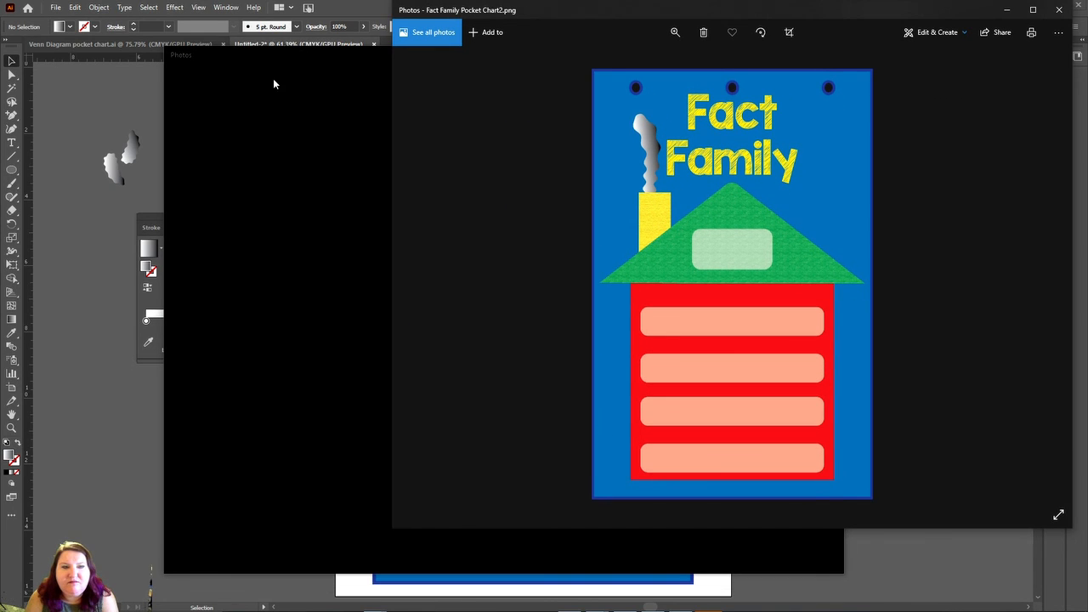
left_click(273, 83)
left_click_drag(403, 52, 1, 3)
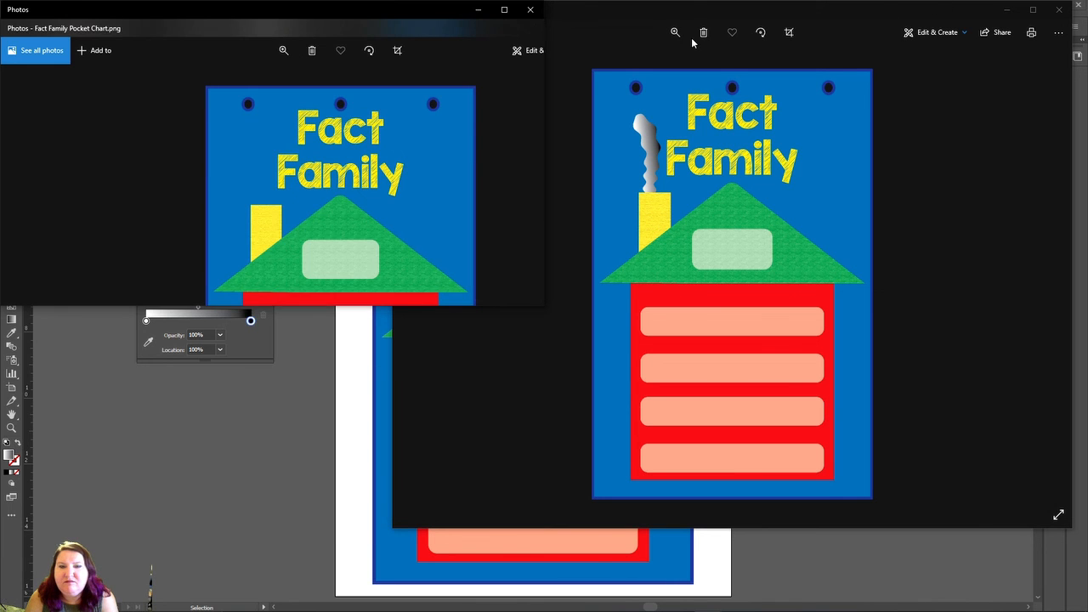
left_click_drag(721, 12, 1086, 8)
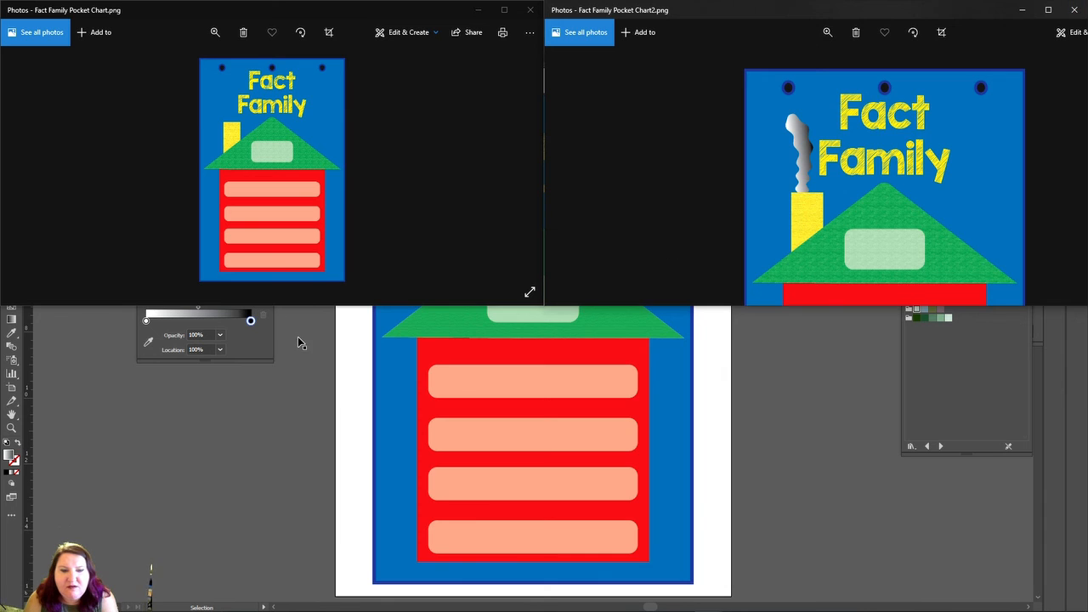
left_click_drag(300, 306, 292, 576)
left_click_drag(762, 309, 708, 583)
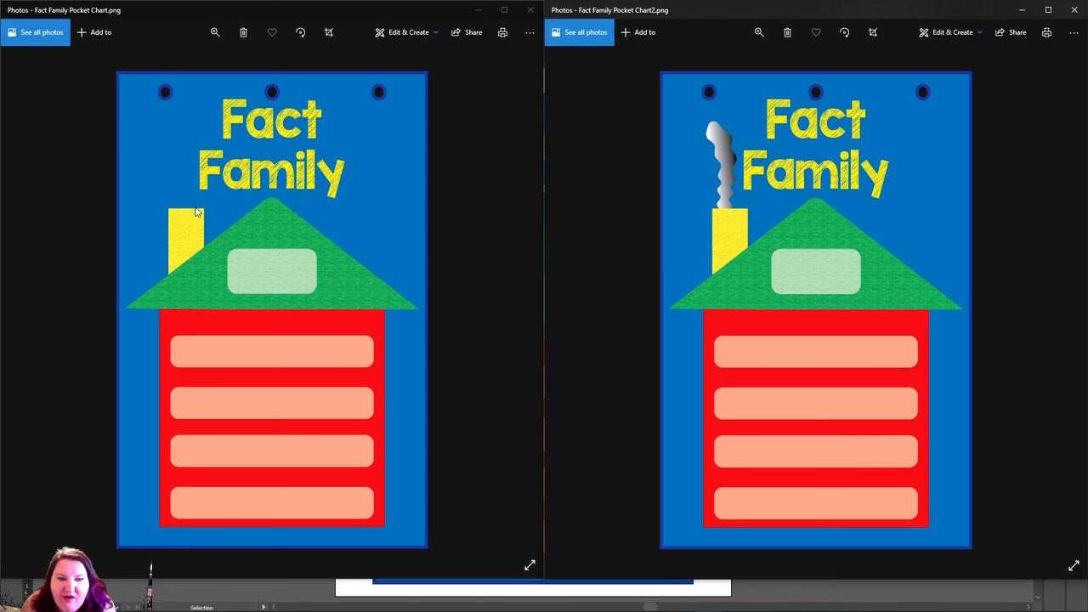
- Close both exported chart images and ungroup the pocket chart artwork on the artboard
left_click(1075, 11)
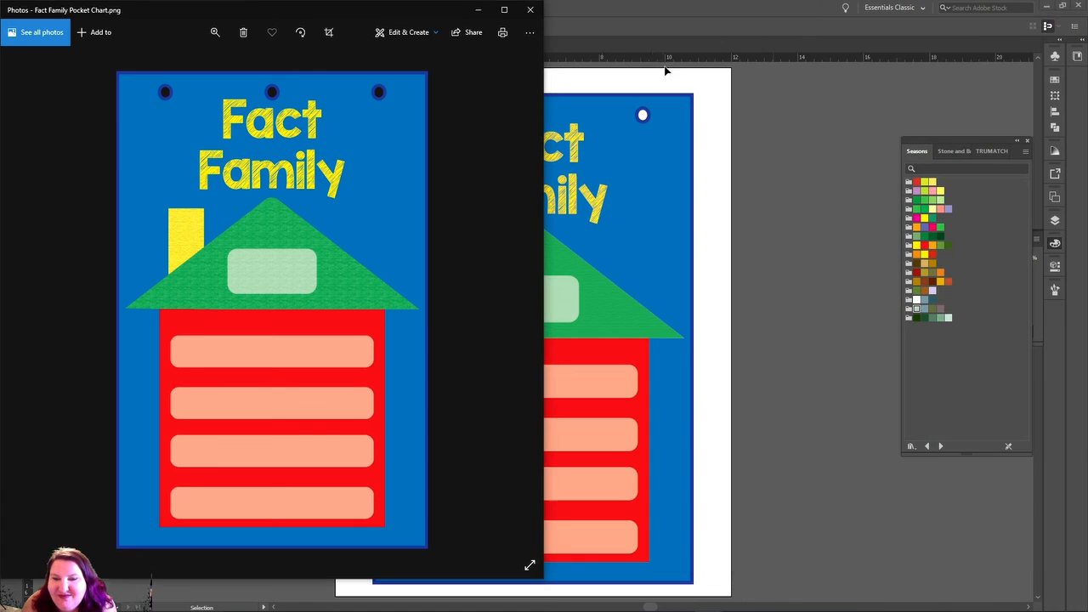
left_click(530, 10)
key("ctrl+a")
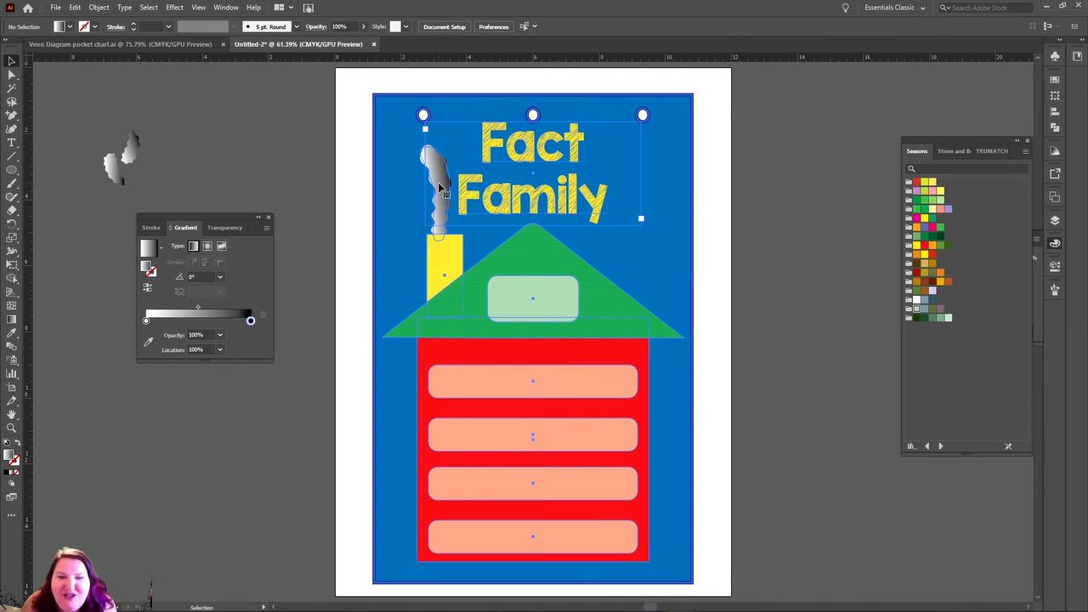
right_click(440, 187)
left_click(463, 294)
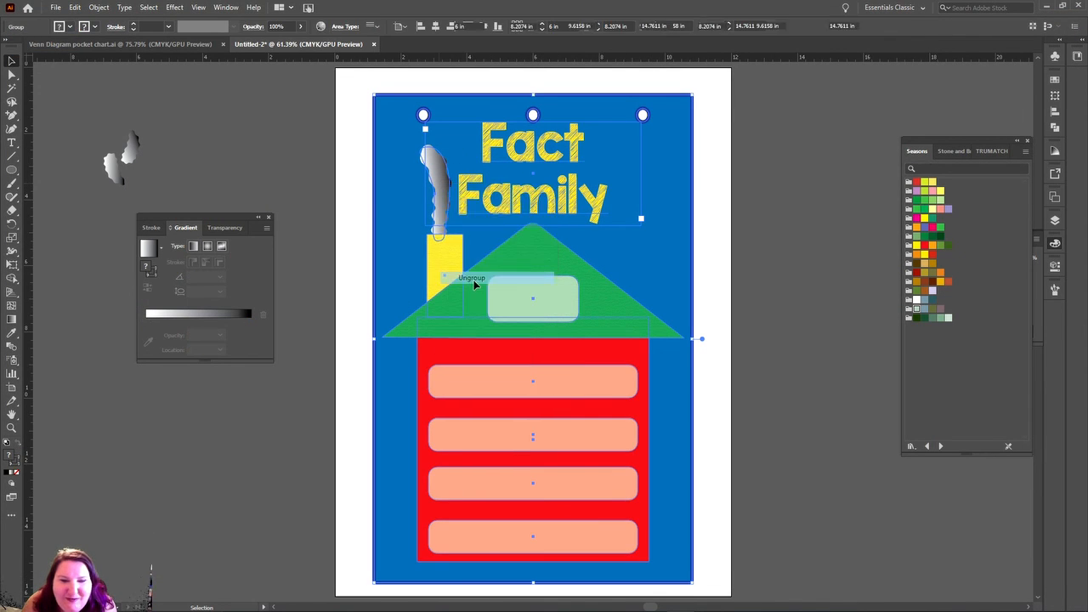
left_click(299, 147)
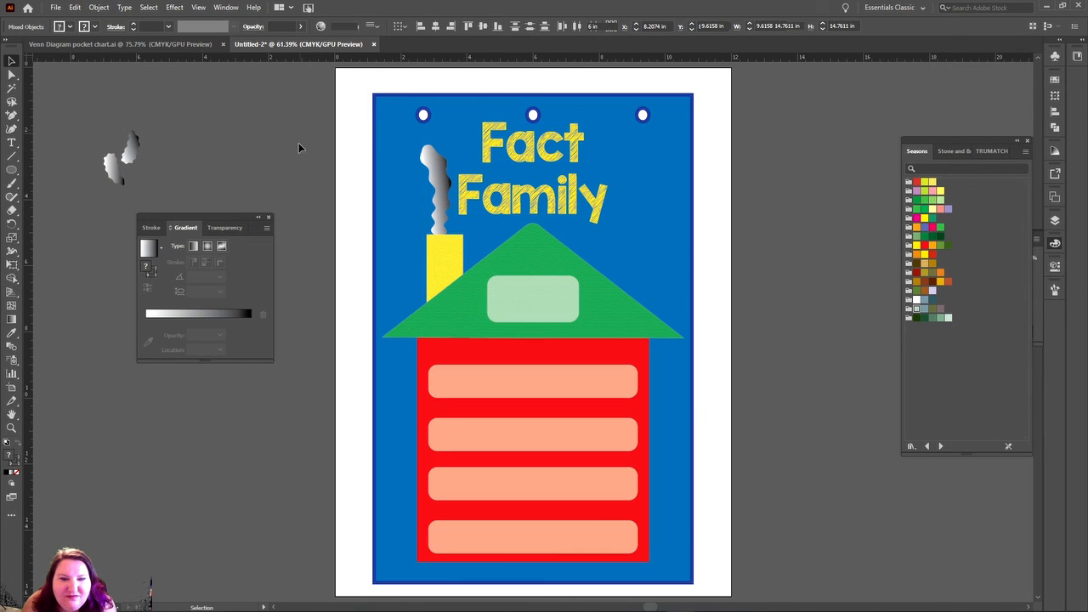
- Move the smoke plume off the artboard next to the other smoke shapes and deselect it
left_click_drag(432, 158, 210, 134)
left_click_drag(300, 134, 303, 140)
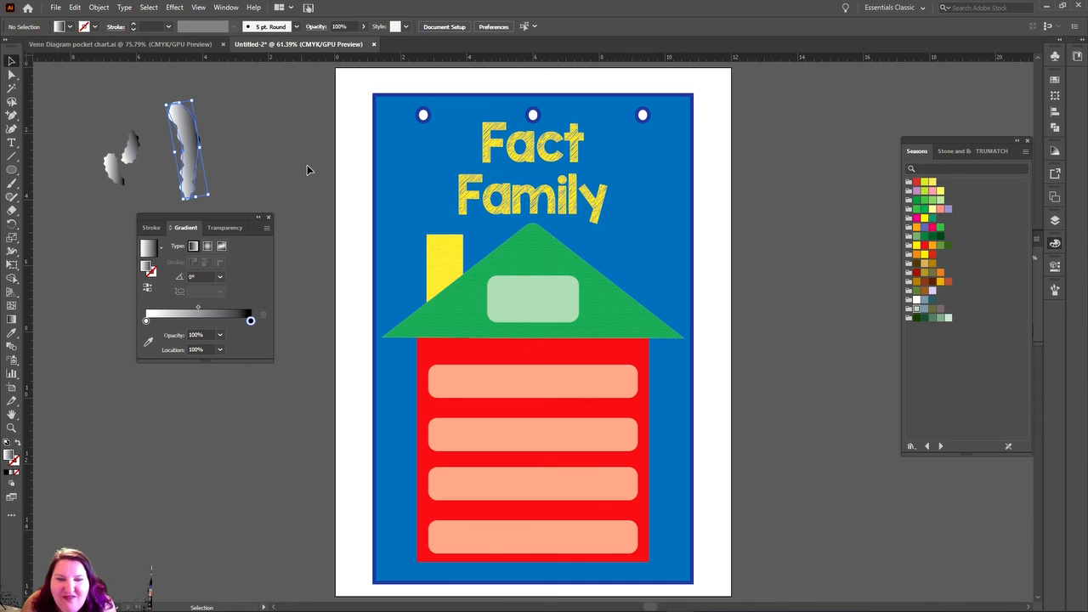
- Duplicate the yellow chimney rectangle, shrink the copy to about 1 by 0.55 in, and place it over the chimney's upper end
left_click(451, 249)
key("a")
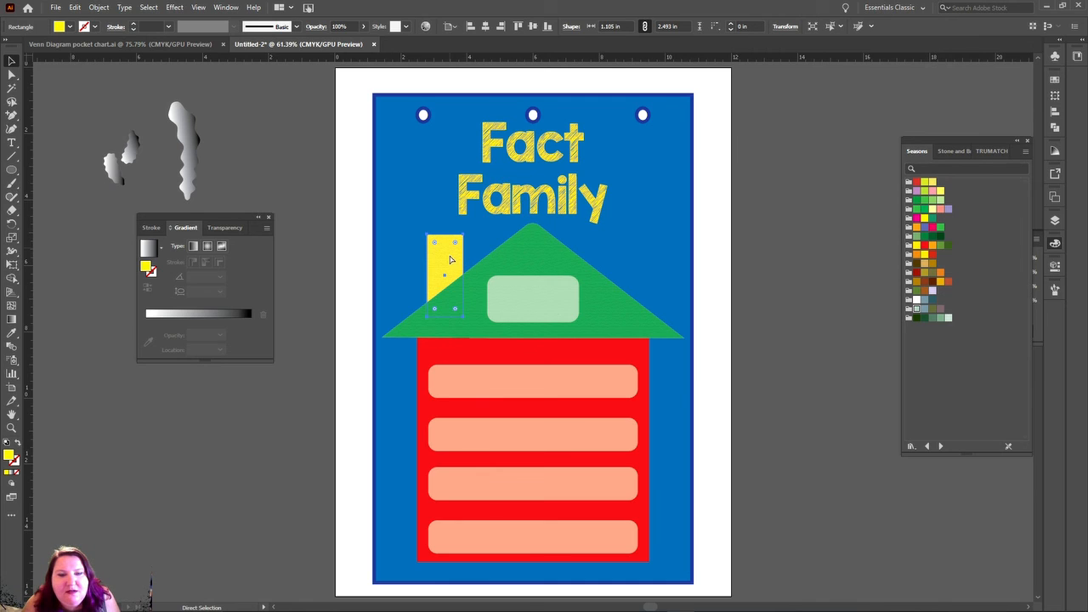
key("ctrl+c")
key("ctrl+v")
left_click_drag(535, 312, 448, 242)
right_click(449, 243)
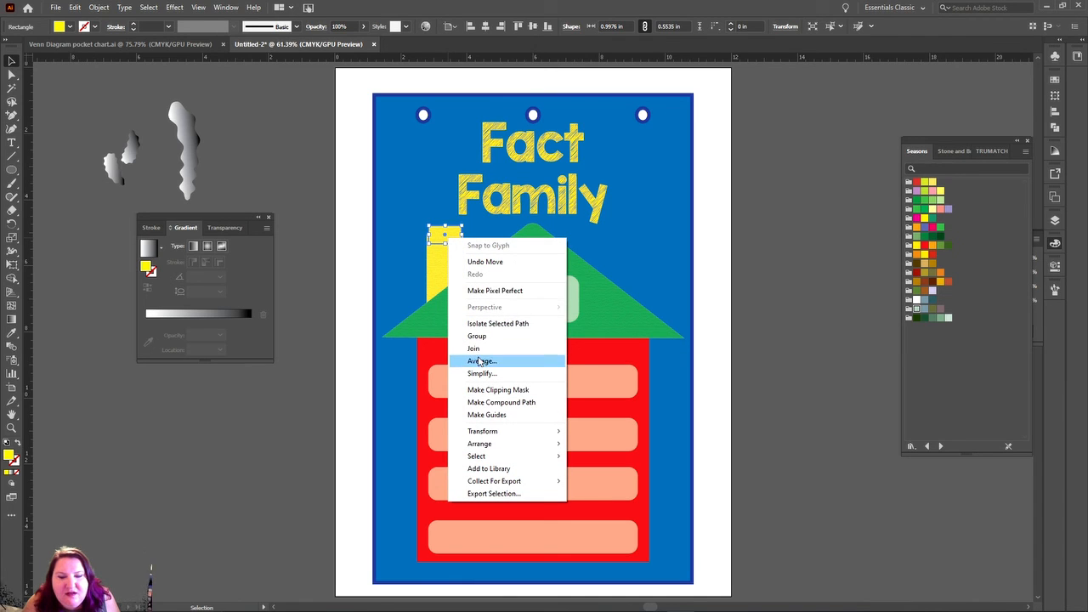
left_click(437, 269)
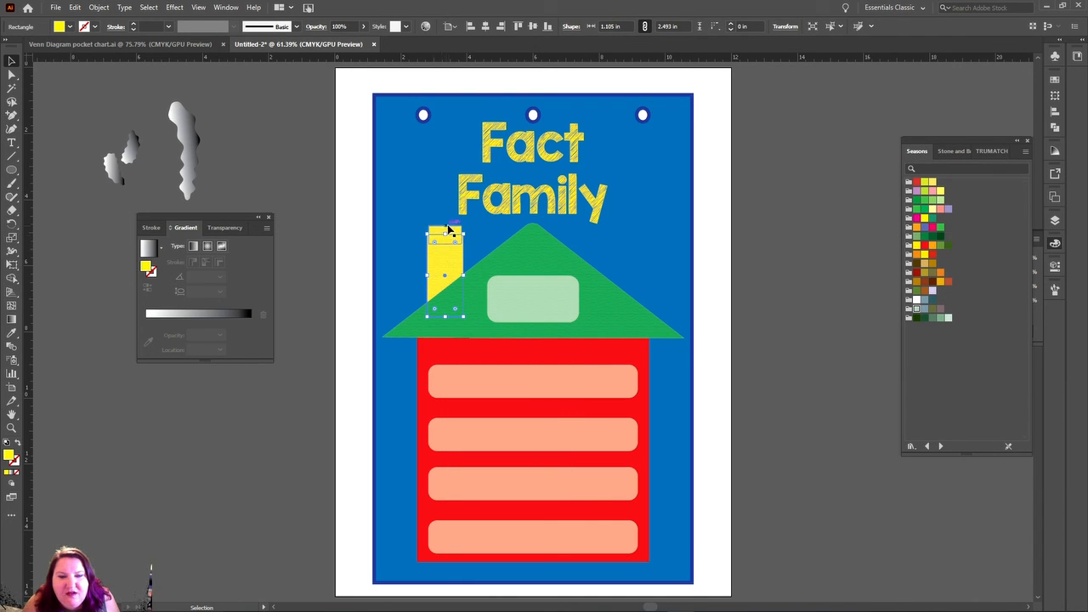
mouse_move(454, 233)
left_mouse_down()
mouse_move(444, 245)
mouse_move(467, 230)
left_mouse_up()
key("ctrl+z")
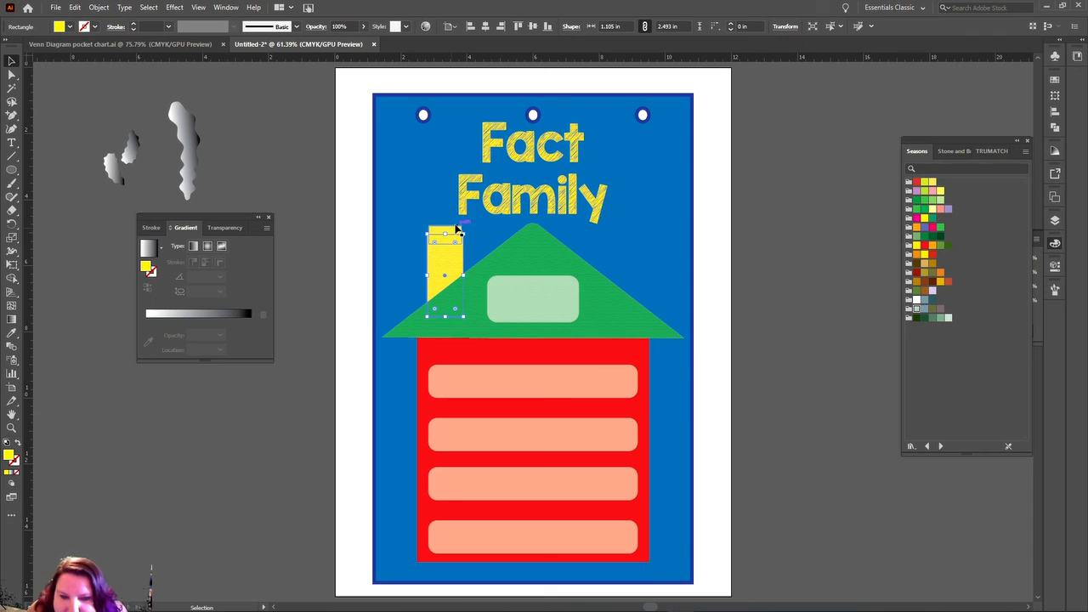
- Send the small yellow rectangle on top of the chimney one level backward
left_click(449, 231)
right_click(444, 230)
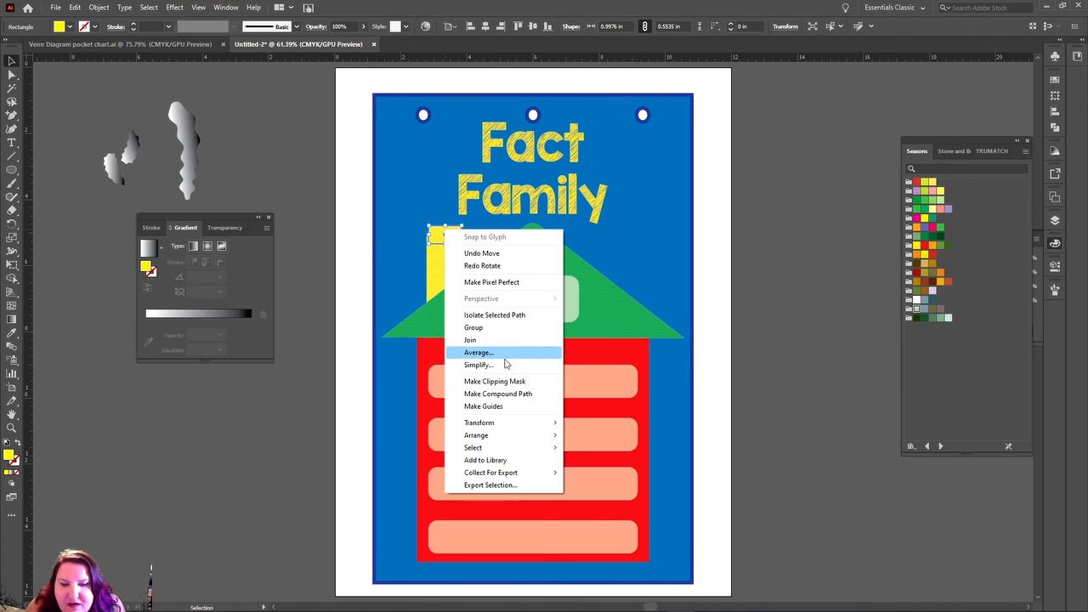
mouse_move(527, 434)
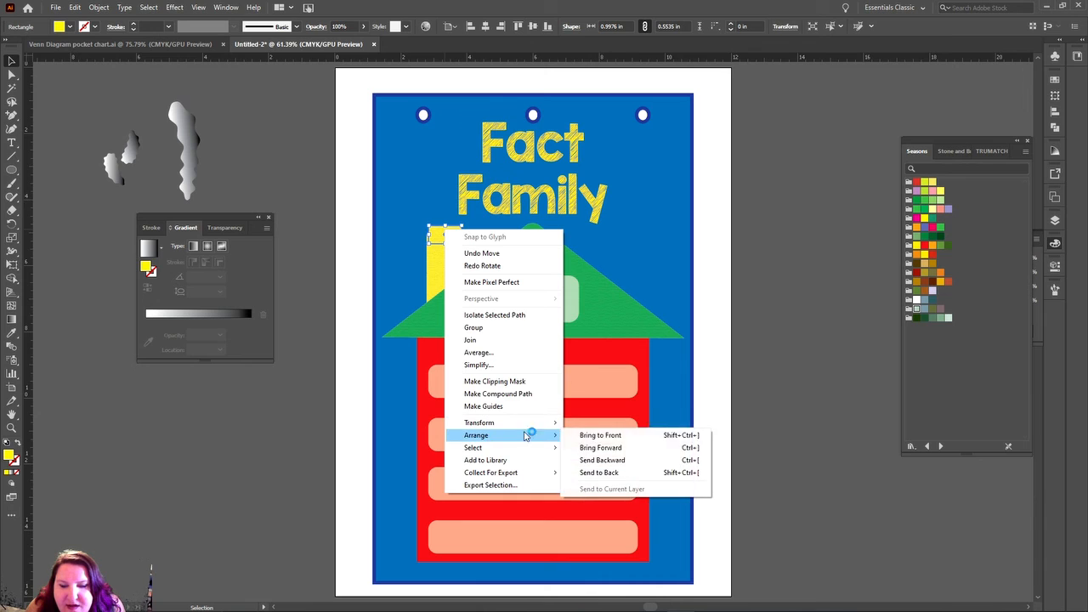
left_click(614, 460)
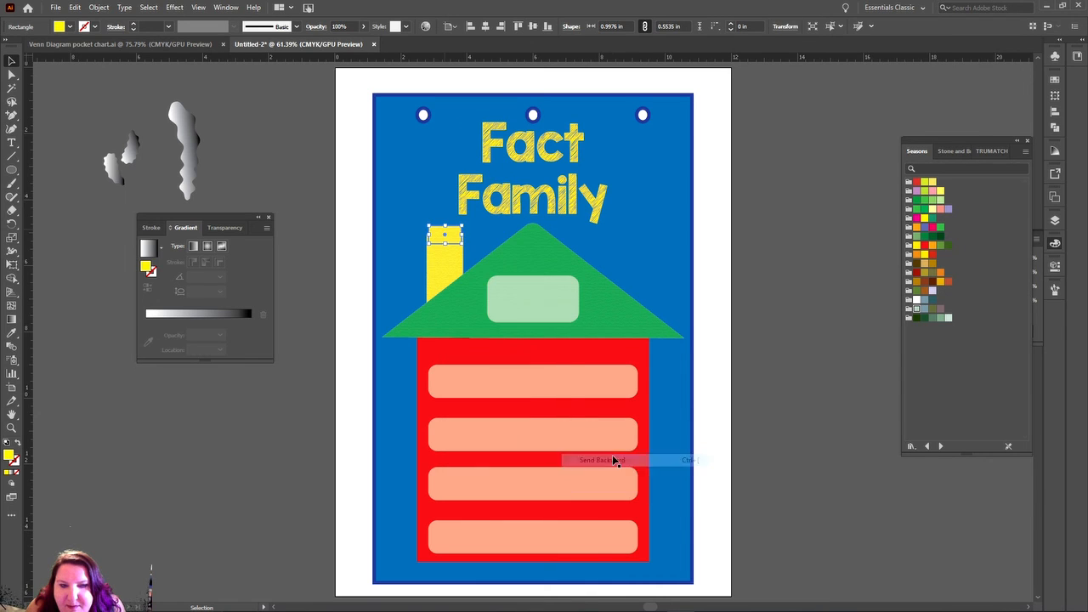
- Select both chimney rectangles together and move them off the artboard to the empty pasteboard
left_click(439, 257)
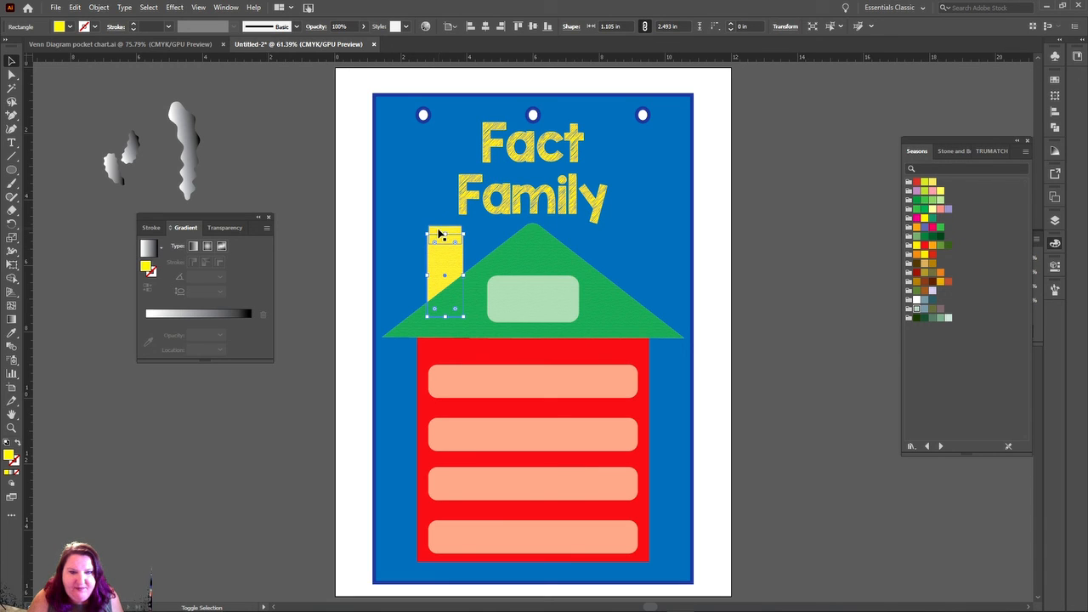
left_click(440, 232, "shift")
left_click_drag(443, 272, 197, 457)
- Align the small rectangle to the large chimney rectangle, using the large one as key object, and deselect both
key("ctrl+equal")
key("ctrl+equal")
key("ctrl+equal")
key("ctrl+equal")
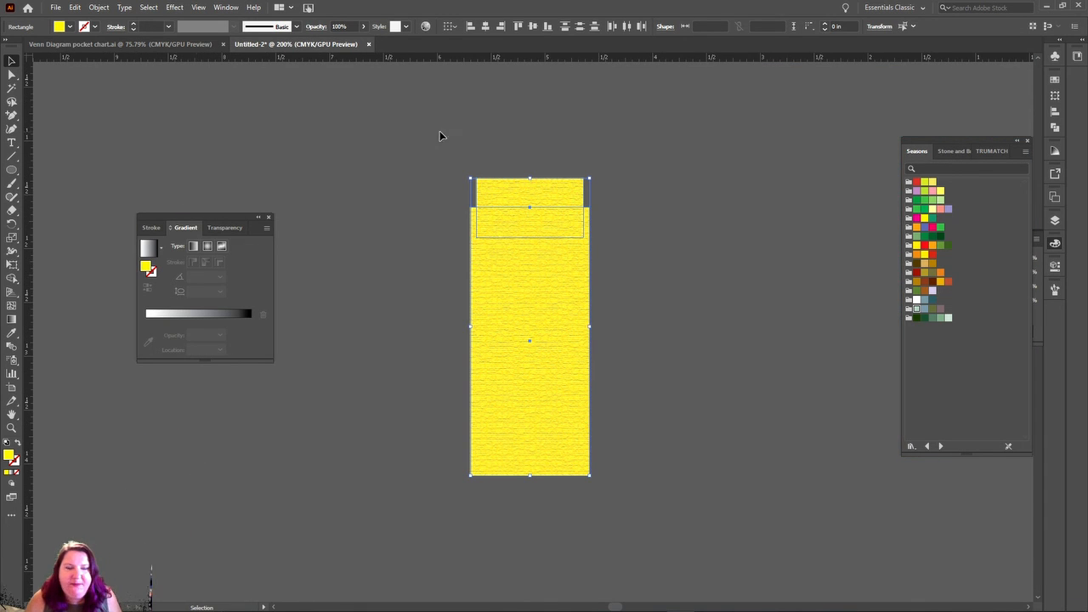
left_click(445, 26)
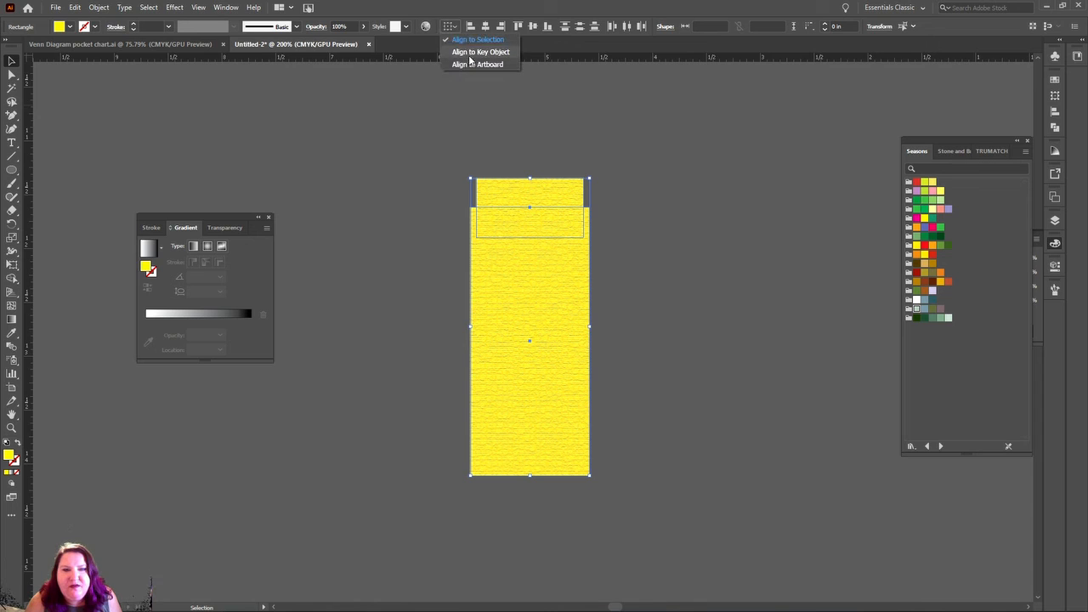
left_click(476, 52)
left_click(538, 272)
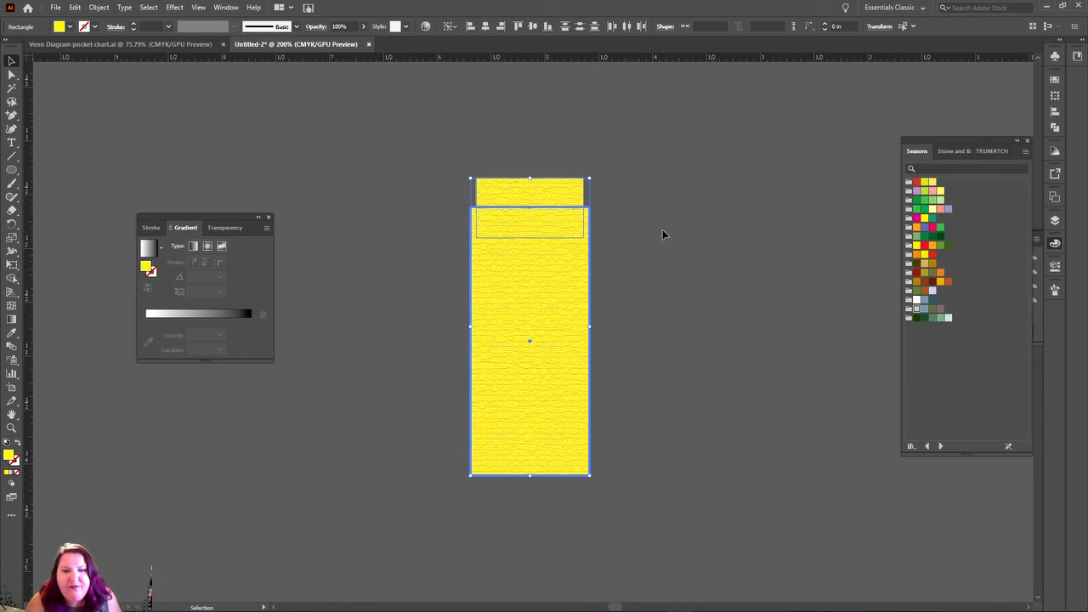
left_click(595, 273)
- Bring the large chimney rectangle to the front, over the small one, and deselect it
right_click(539, 292)
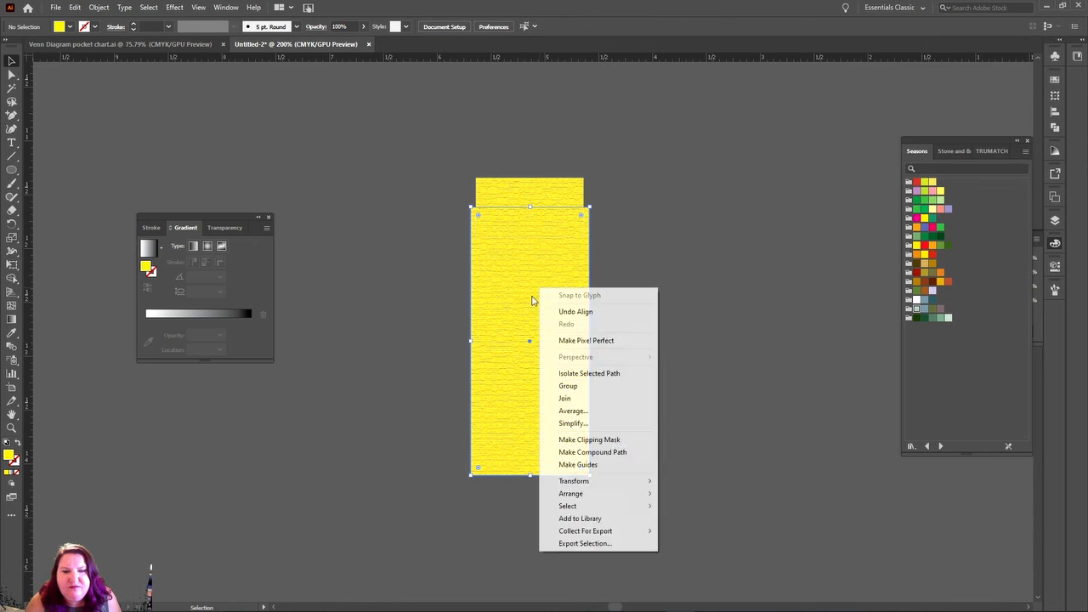
mouse_move(595, 495)
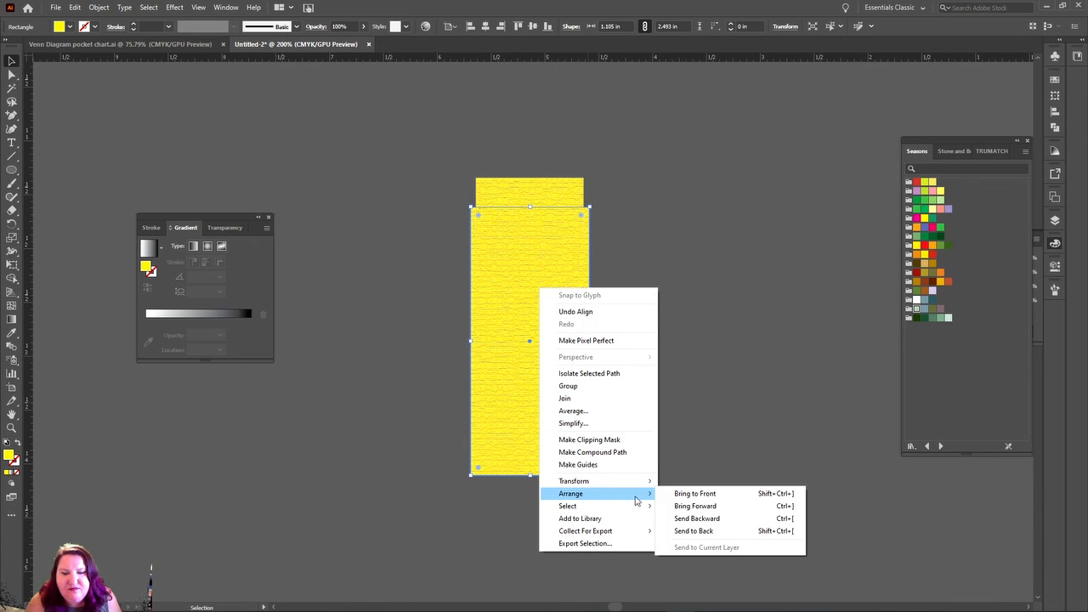
left_click(668, 497)
left_click(659, 255)
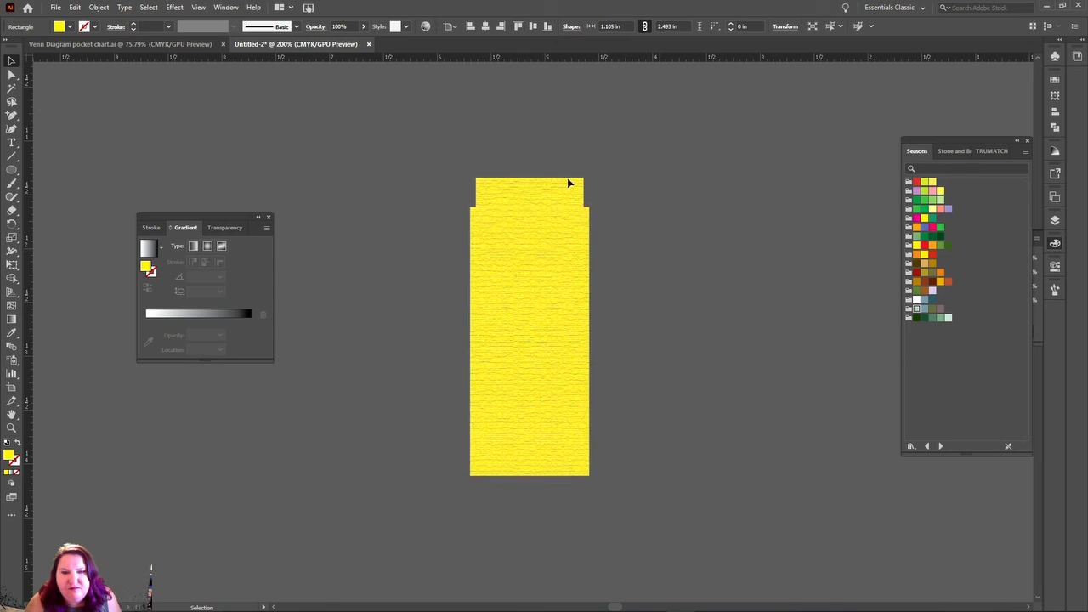
- Nudge the small rectangle downward so less of it protrudes above the chimney
left_click(546, 202)
key("Down")
key("Down")
key("Down")
key("Down")
key("Down")
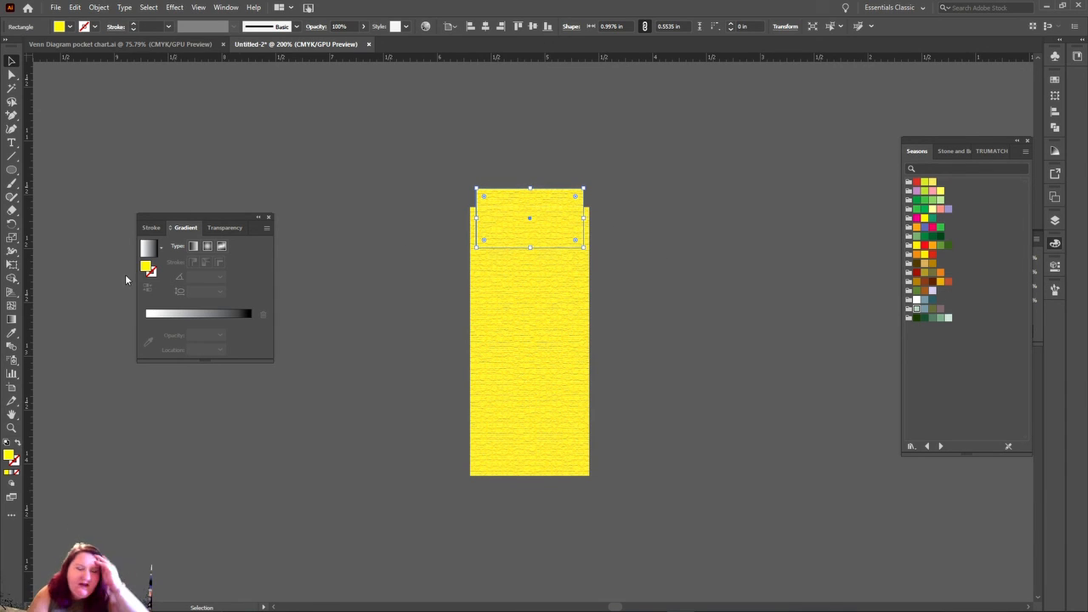
- Change the small rectangle's fill color to orange and deselect it
double_click(8, 457)
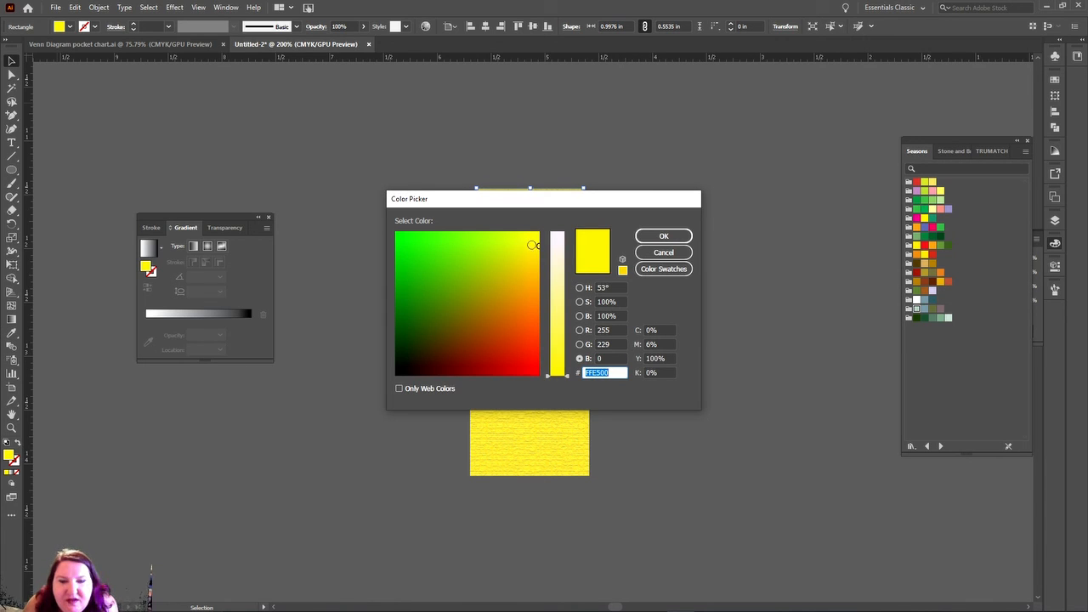
left_click_drag(538, 245, 537, 279)
key("Return")
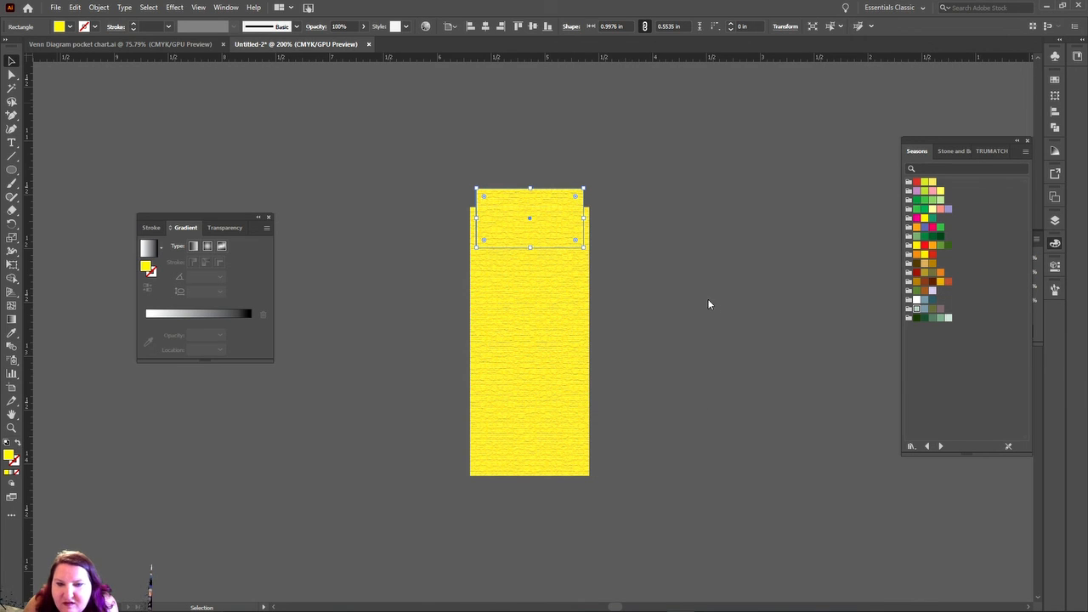
left_click(682, 323)
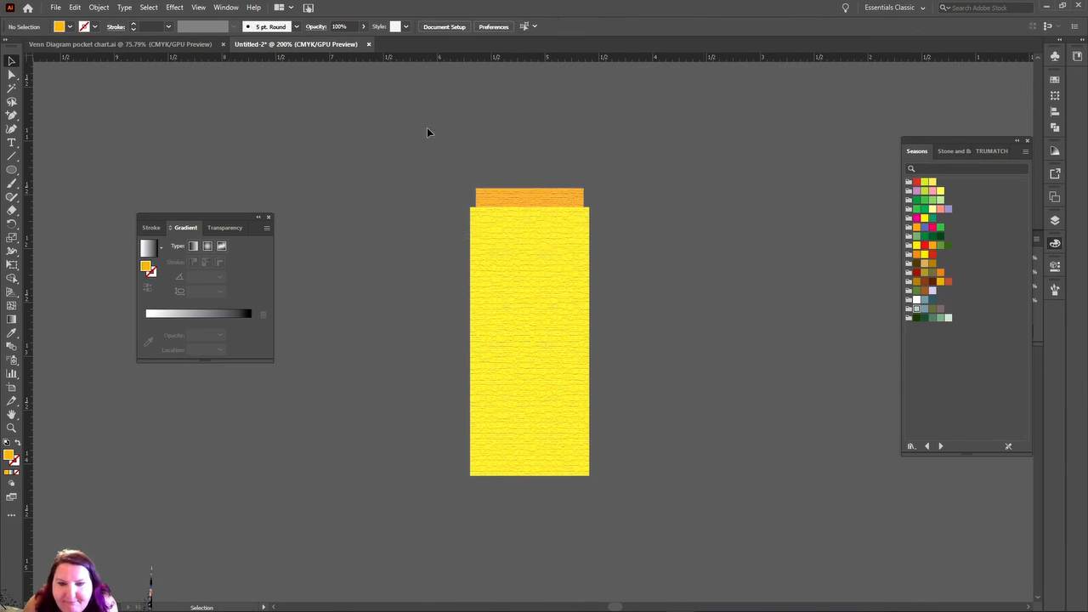
- Group the two chimney rectangles and move the group back onto the house's roof slope, left of the pale green pocket
key("ctrl+a")
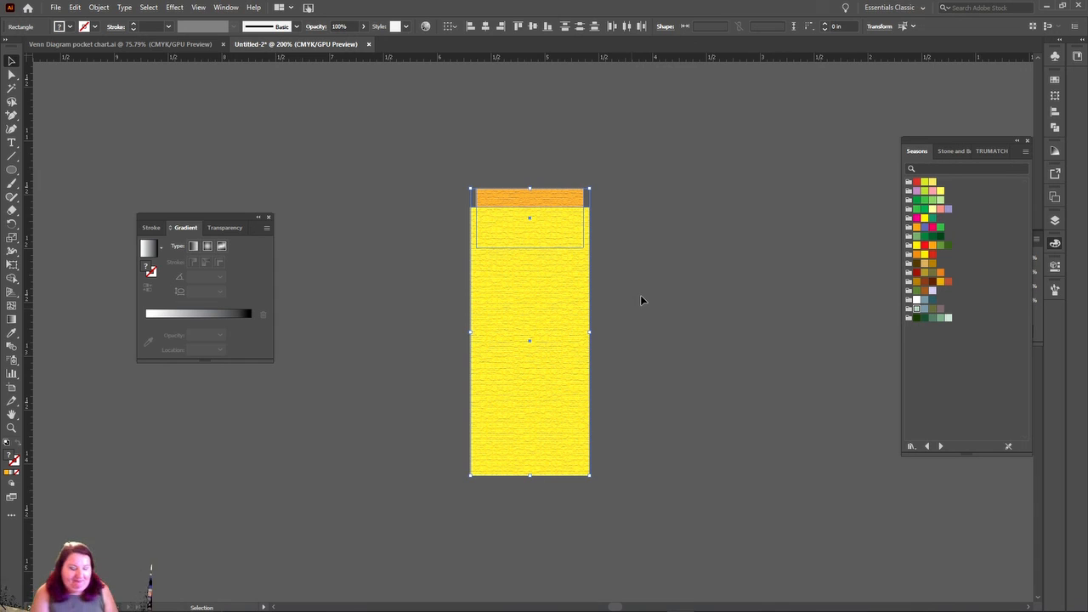
key("ctrl+g")
key("ctrl+0")
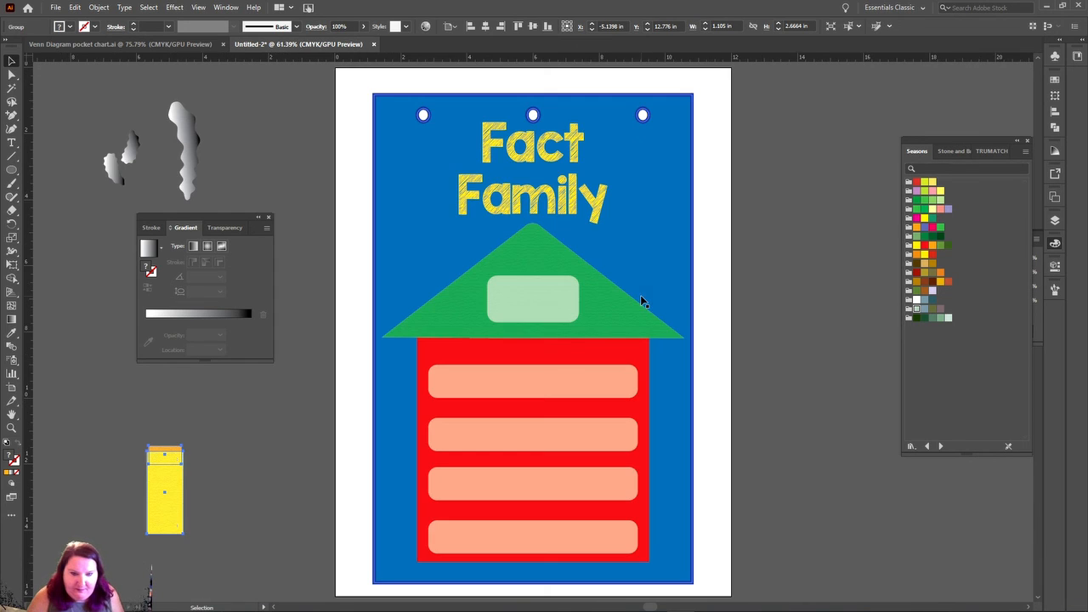
left_click_drag(160, 480, 445, 283)
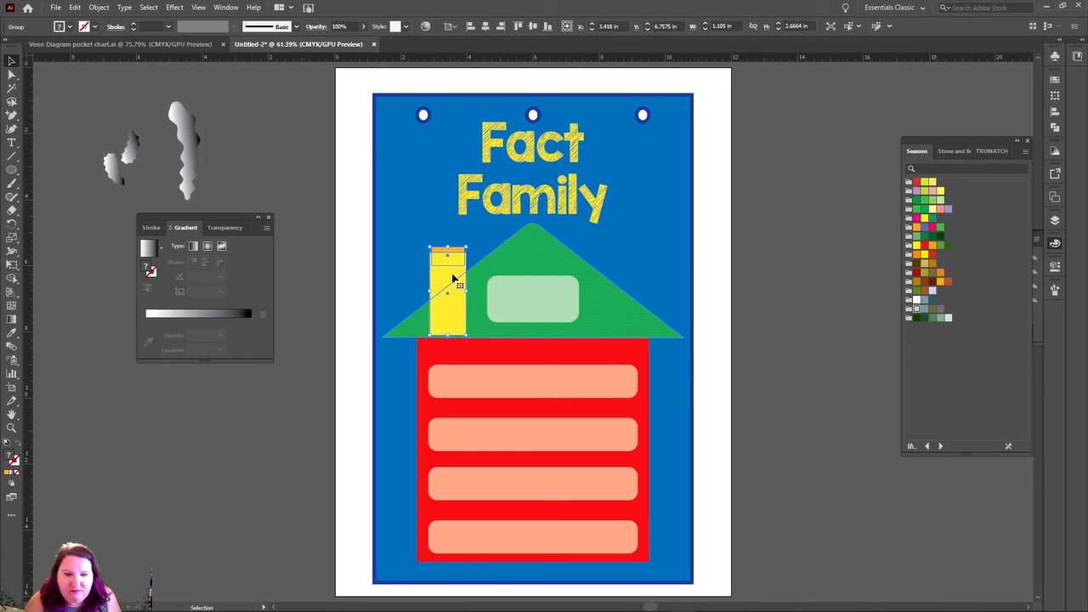
- Send the chimney group backward until it sits behind the green roof, and deselect it
right_click(449, 281)
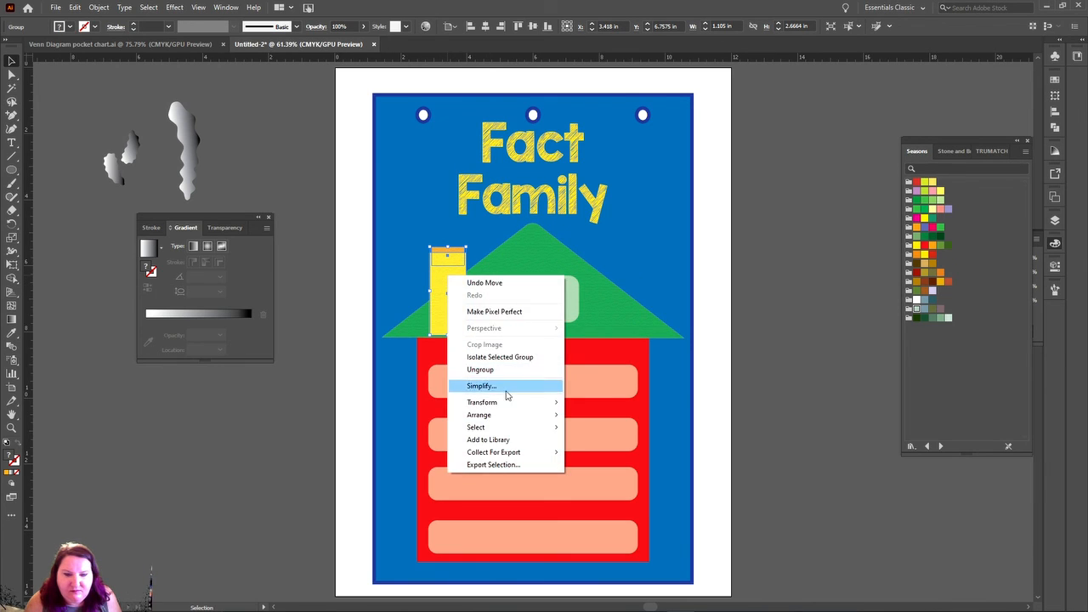
mouse_move(535, 417)
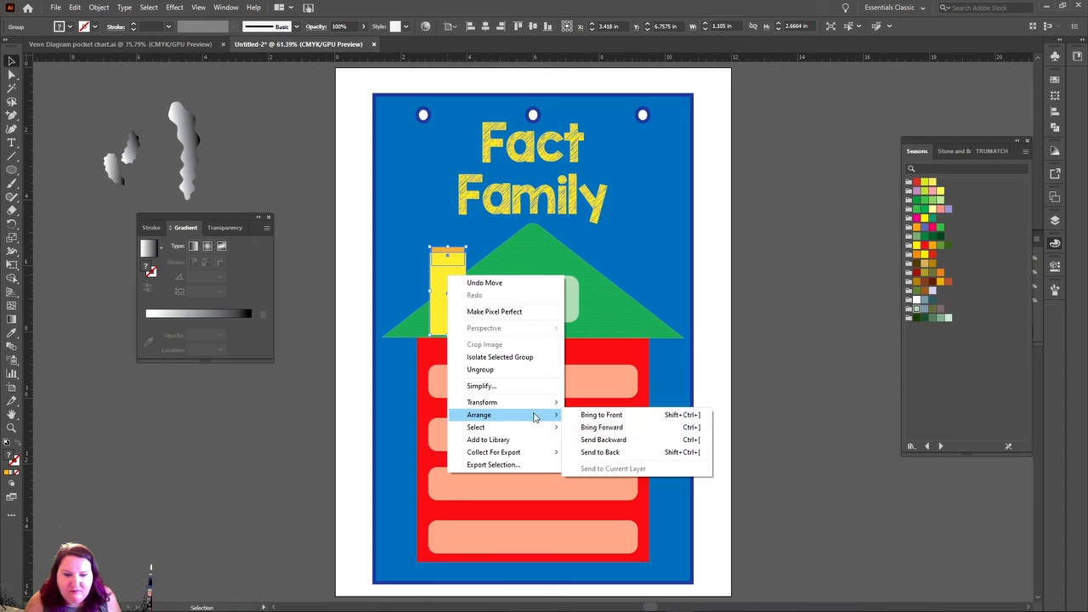
left_click(590, 440)
key("a")
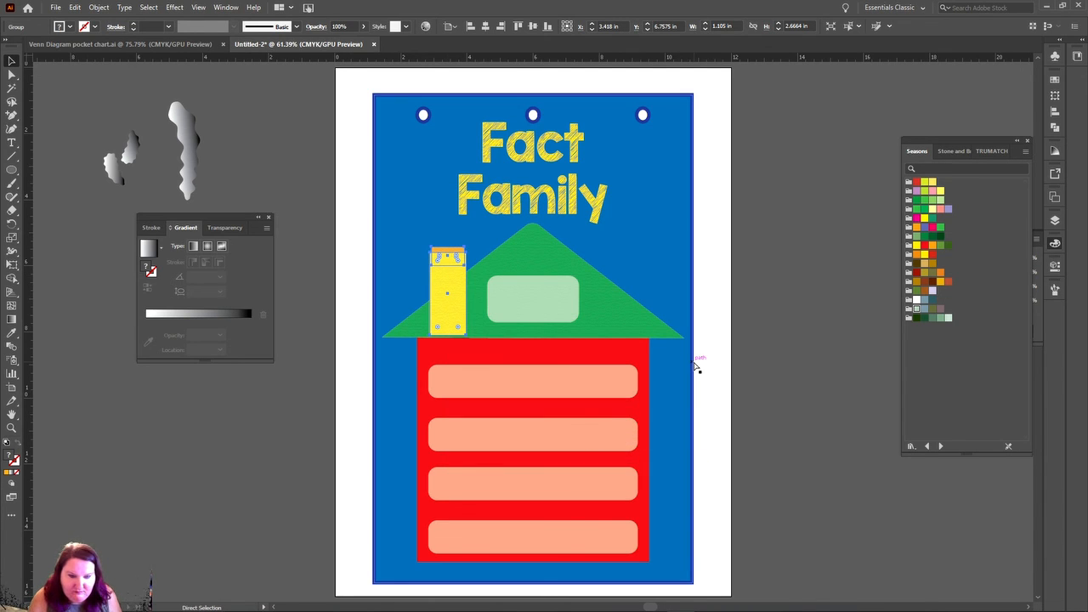
key("ctrl+bracketleft")
key("v")
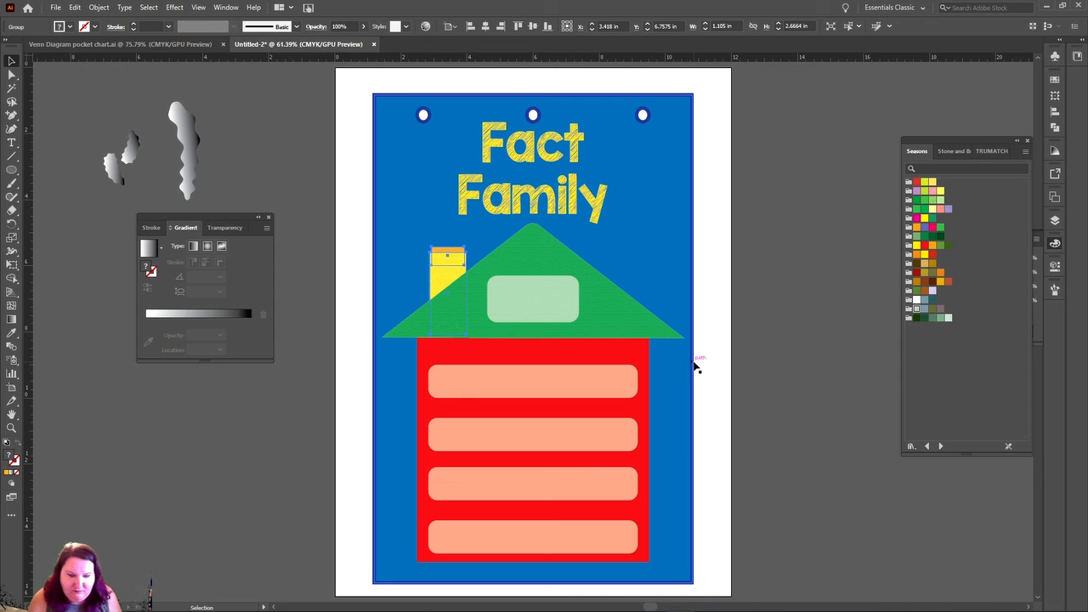
left_click(776, 294)
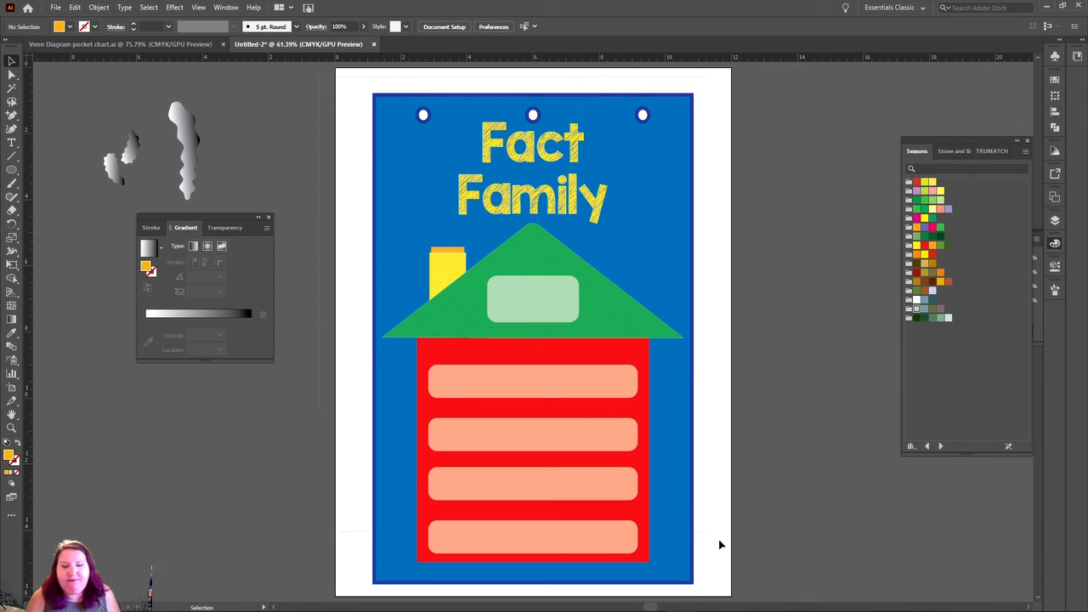
key("ctrl+a")
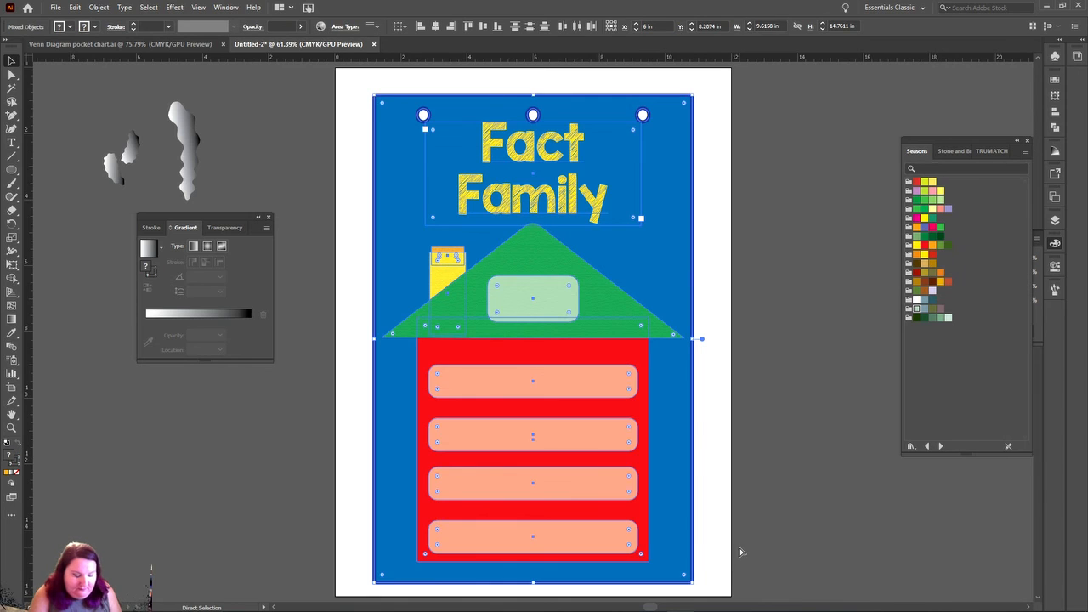
left_click(302, 172)
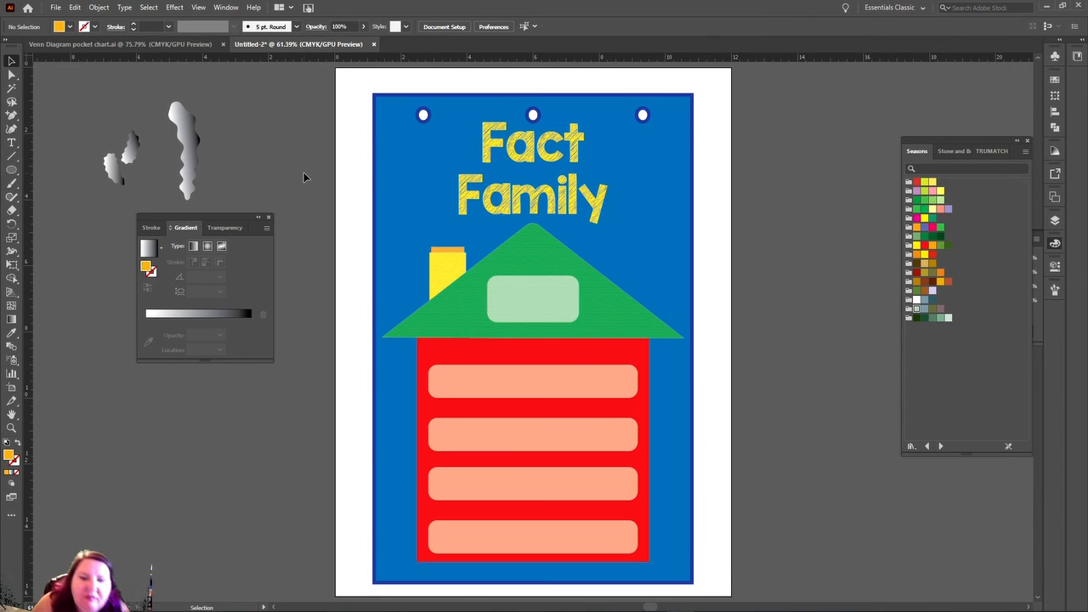
- Export the artboard for screens as a 300 ppi PNG named Fact Family Pocket Chart3, and leave the export folder window
left_click(56, 7)
mouse_move(127, 218)
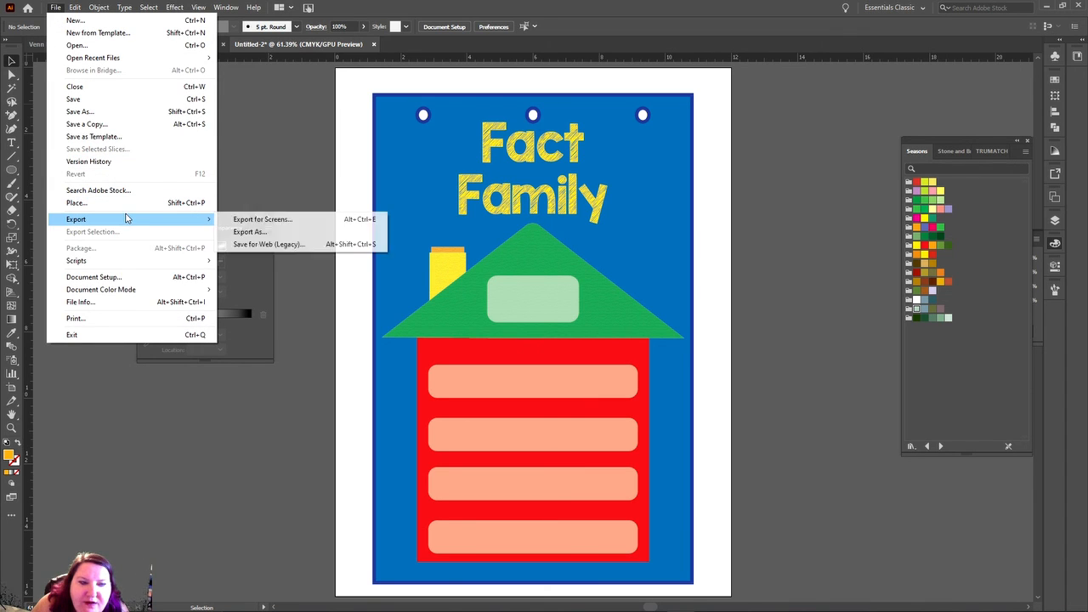
left_click(255, 219)
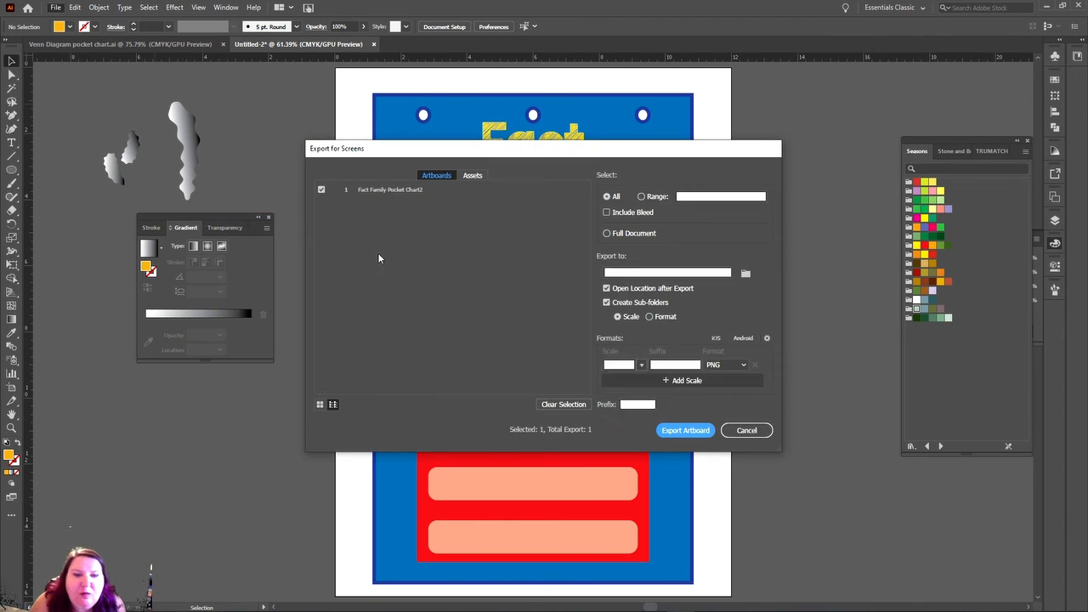
double_click(418, 190)
left_click_drag(434, 188, 442, 187)
left_click(438, 189)
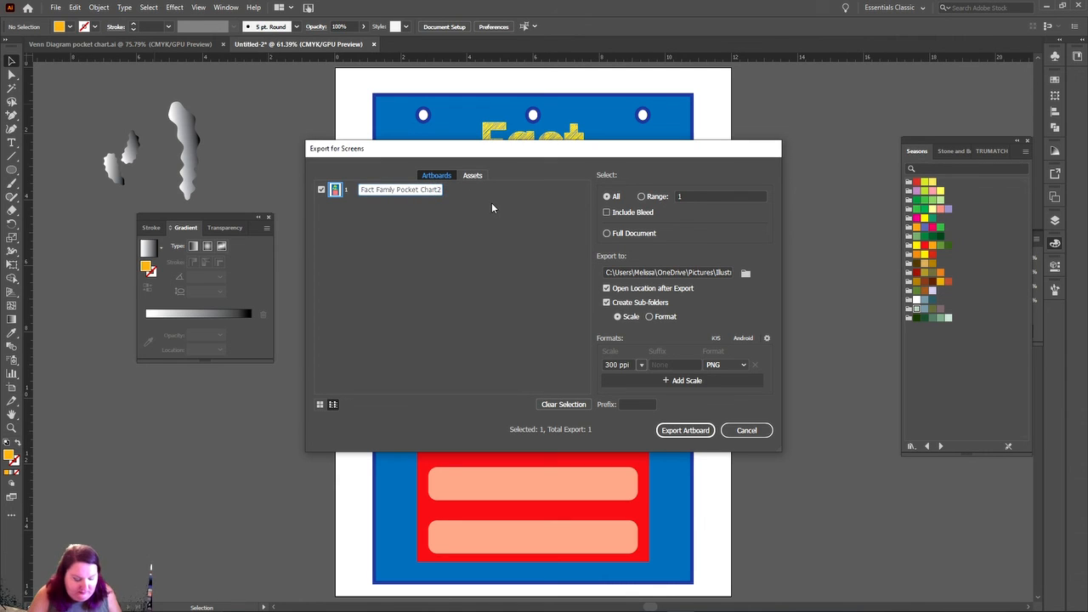
key("Delete")
type("3")
key("Return")
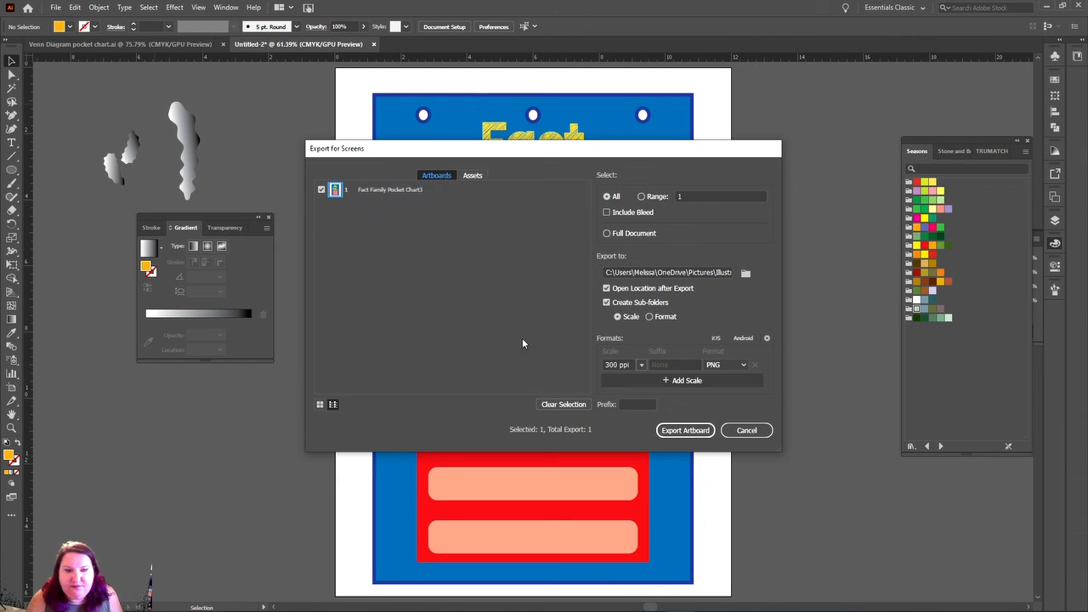
left_click(677, 432)
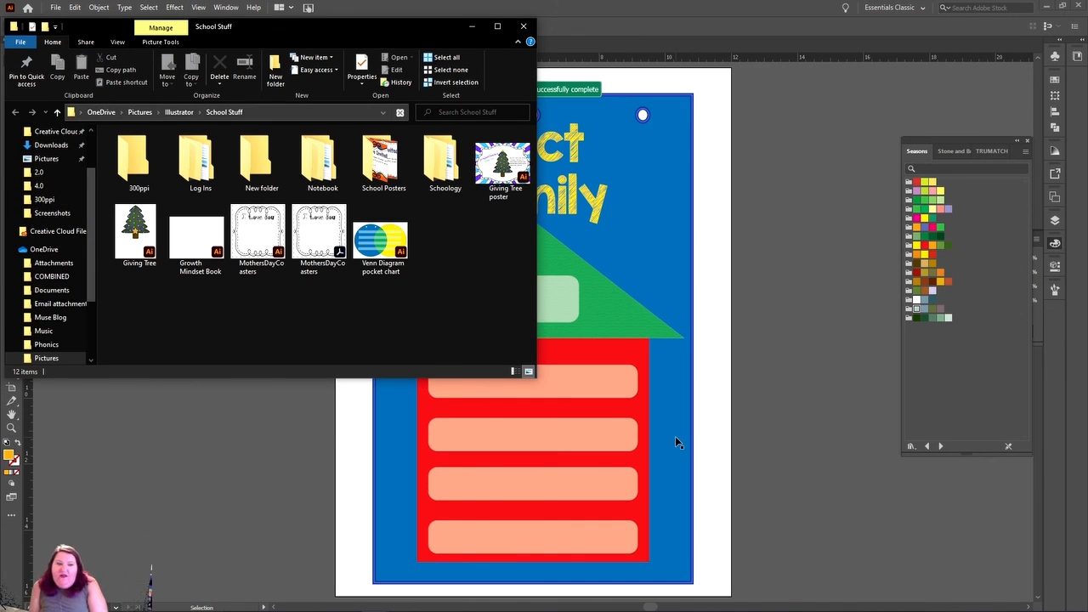
left_click(701, 4)
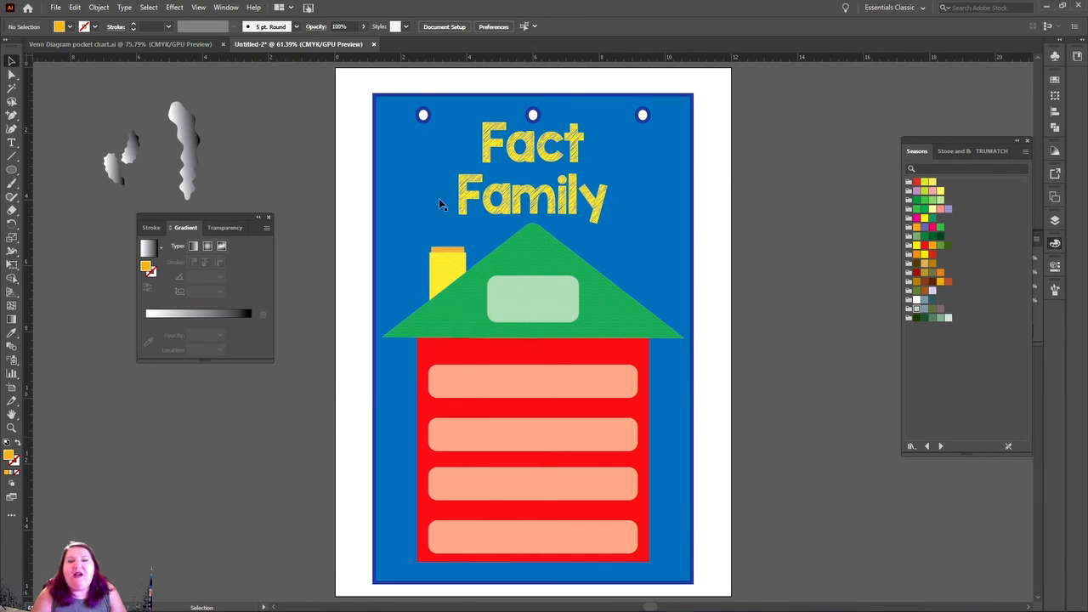